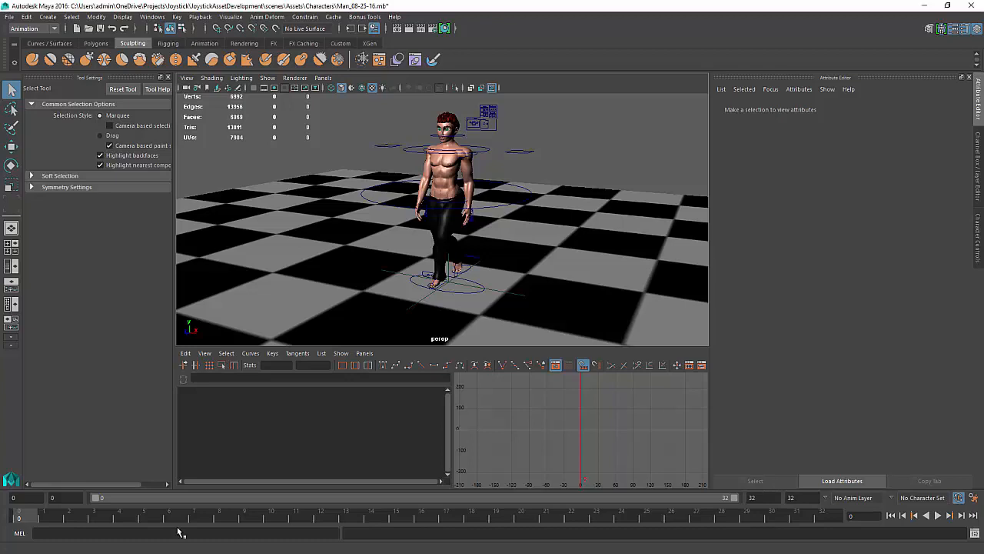
Play the character's walk animation through the timeline, stop it, and view the whole rig on the ground plane.
key(alt+v)
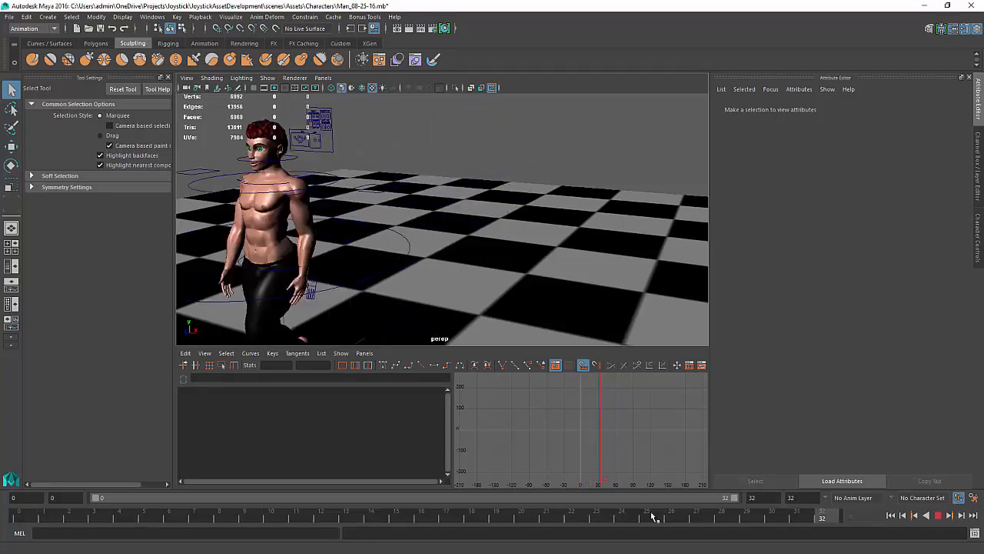
key(alt+v)
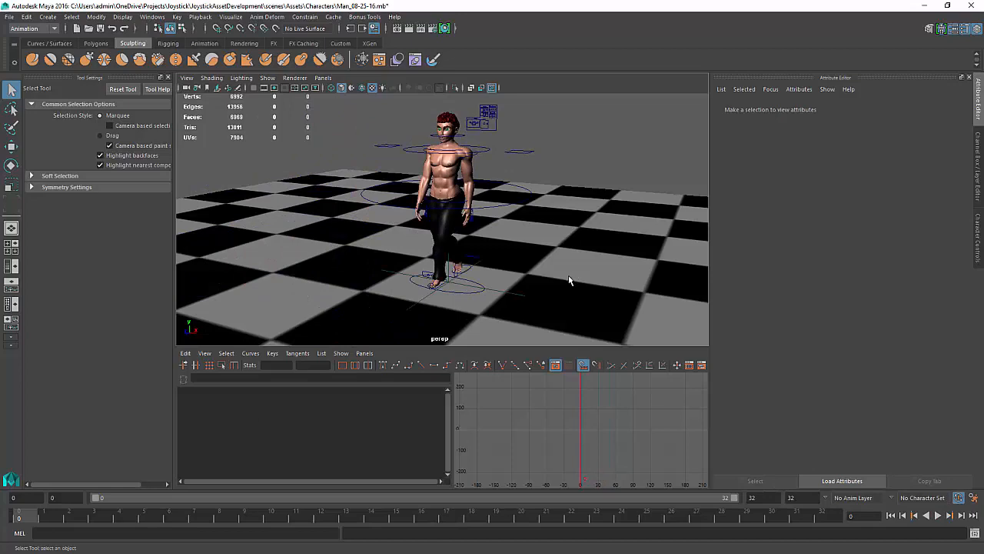
alt+drag(572, 275, 490, 295)
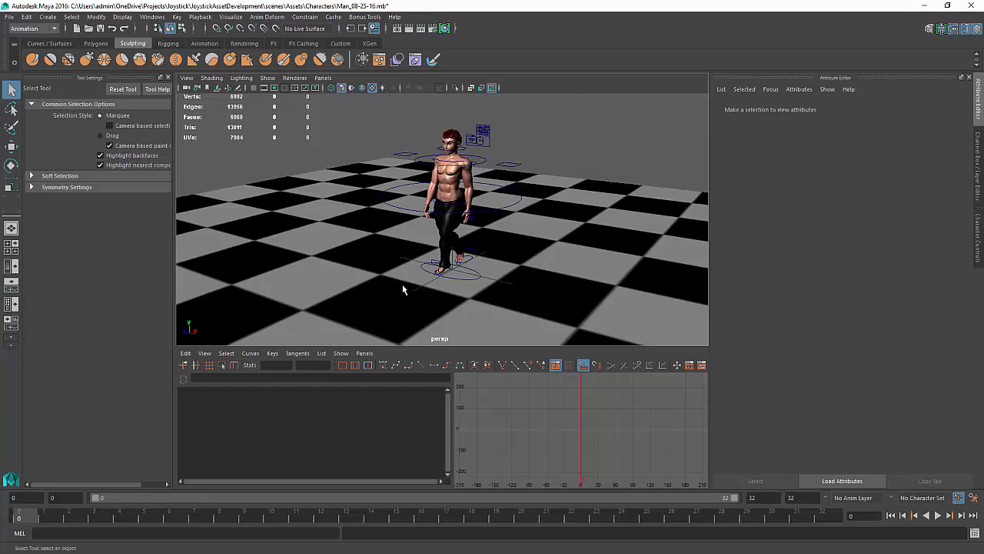
scroll(477, 228, down, 3)
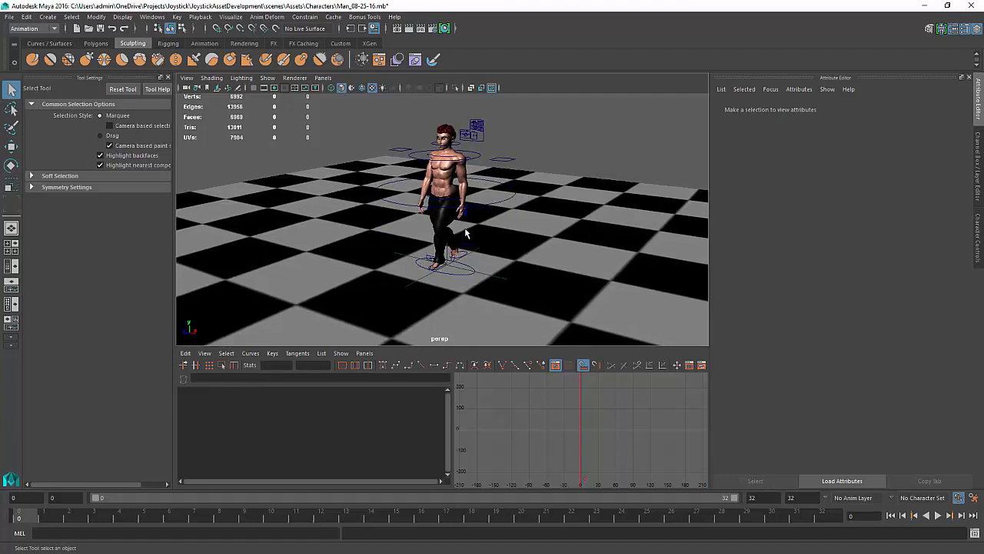
Save the scene as a new version named Man_08-29-16.mb in the Characters folder.
click(9, 16)
click(42, 69)
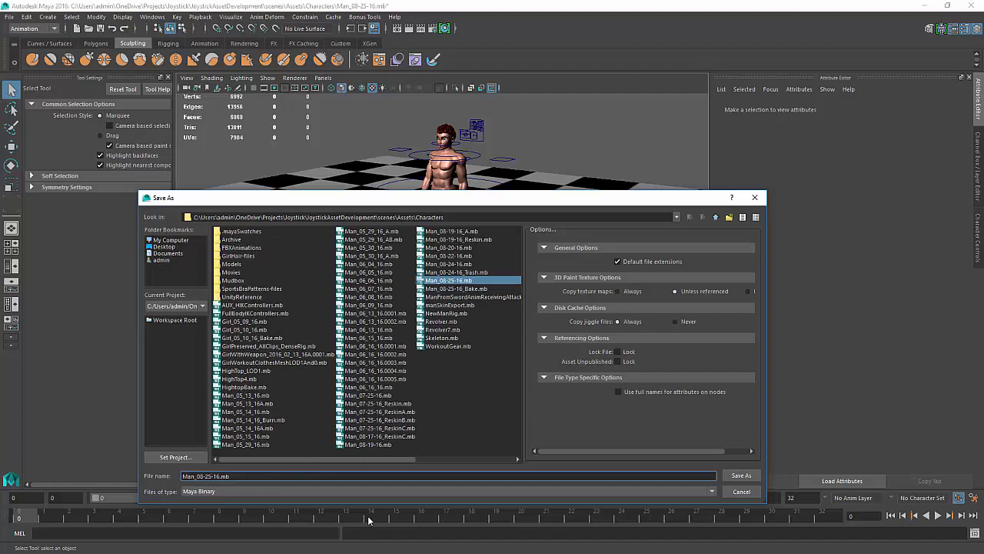
key(BackSpace)
text(9)
click(739, 476)
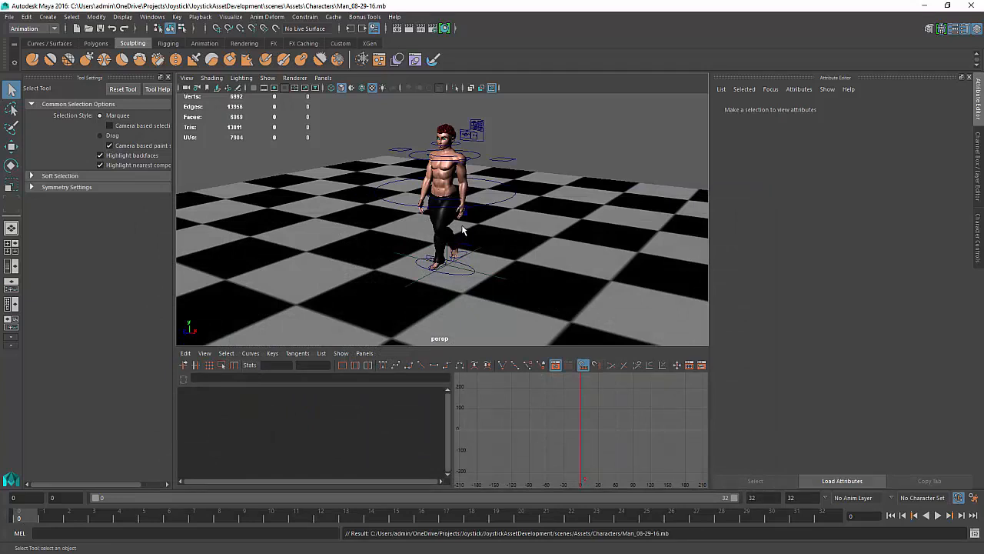
Replay the walk animation to review how the character travels forward, and stop it.
key(space)
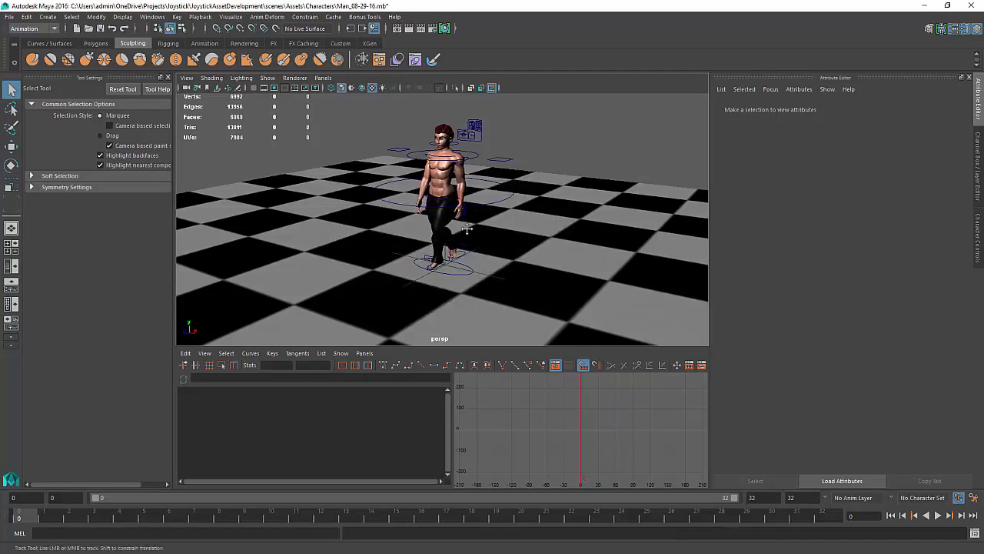
key(alt+v)
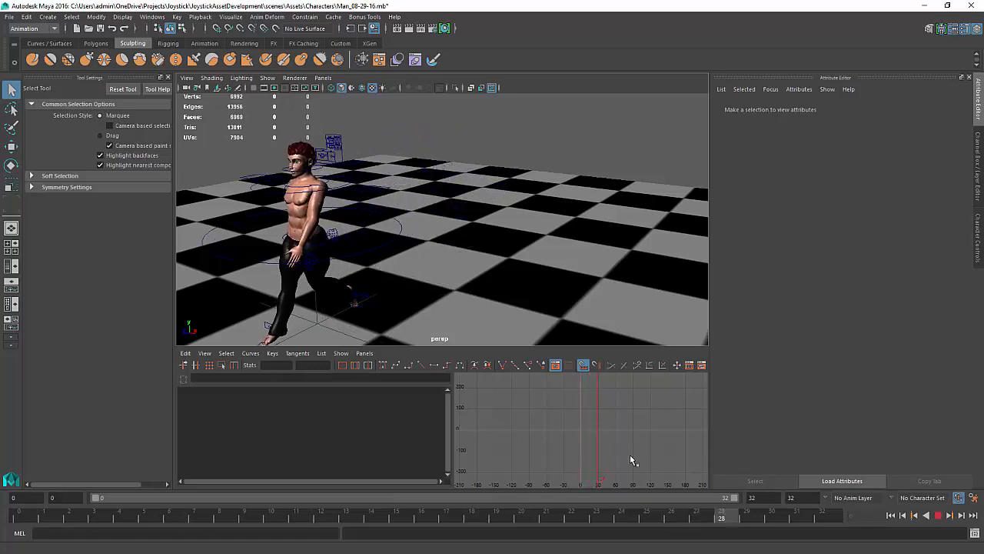
key(alt+v)
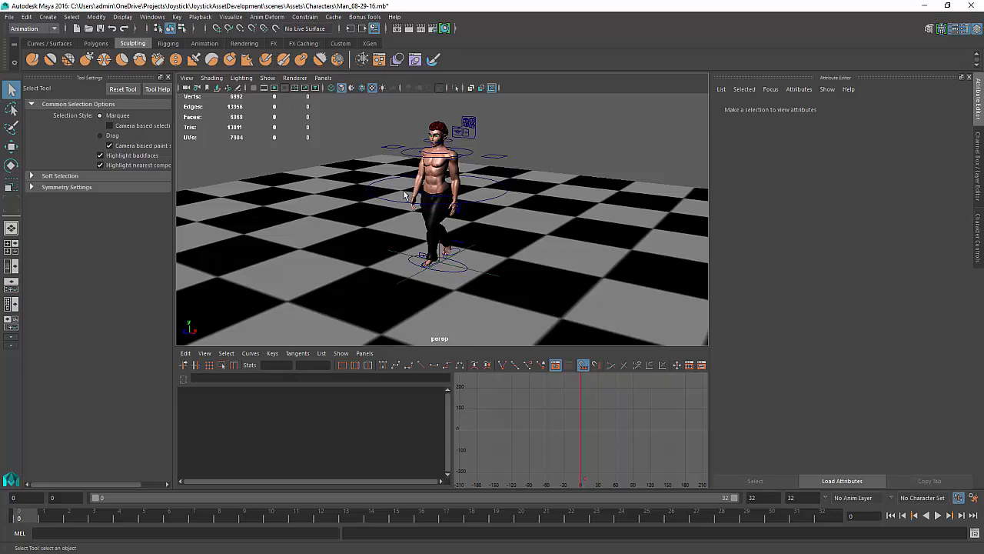
scroll(311, 198, up, 2)
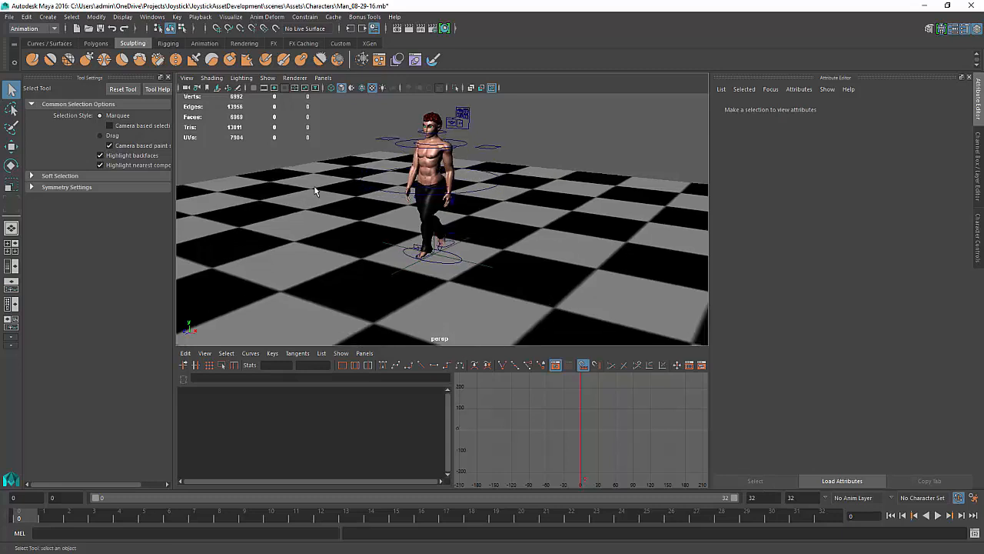
Create a NURBS circle at the character's feet.
click(46, 17)
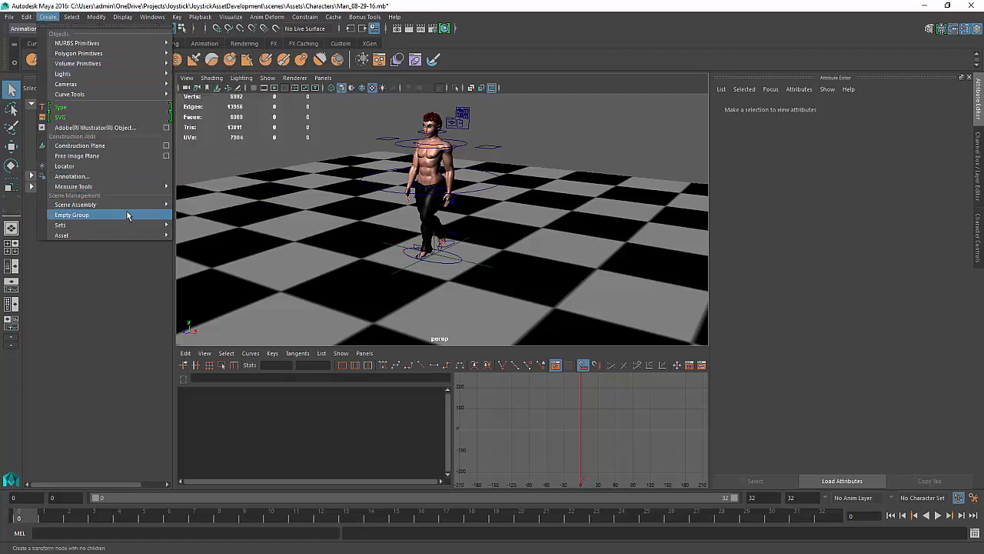
mouse_move(150, 44)
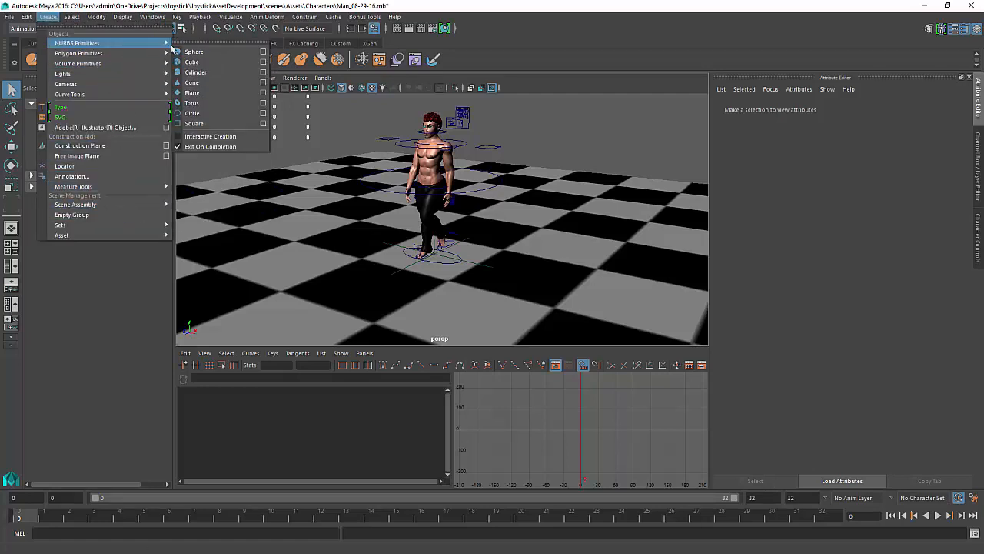
click(192, 113)
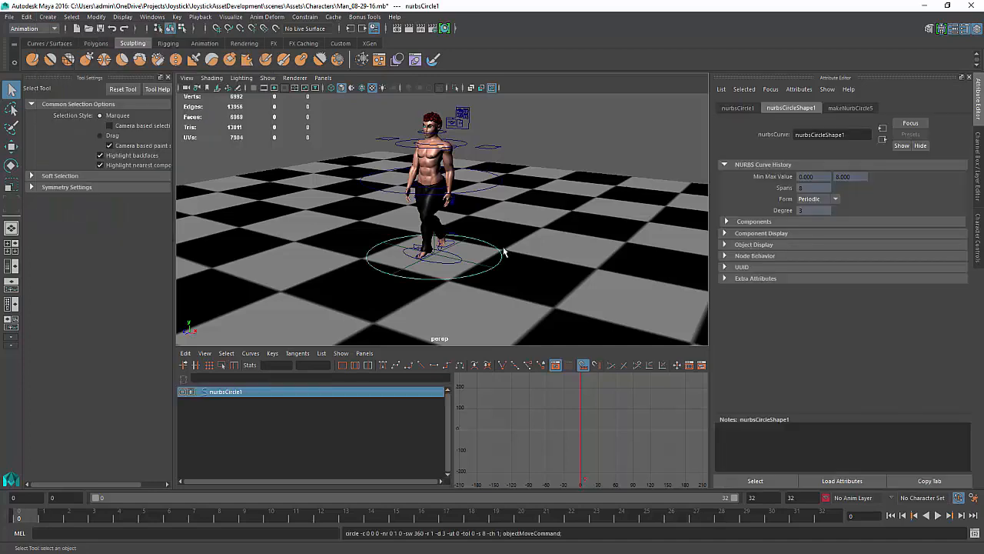
scroll(504, 251, up, 10)
alt+drag(397, 192, 470, 201)
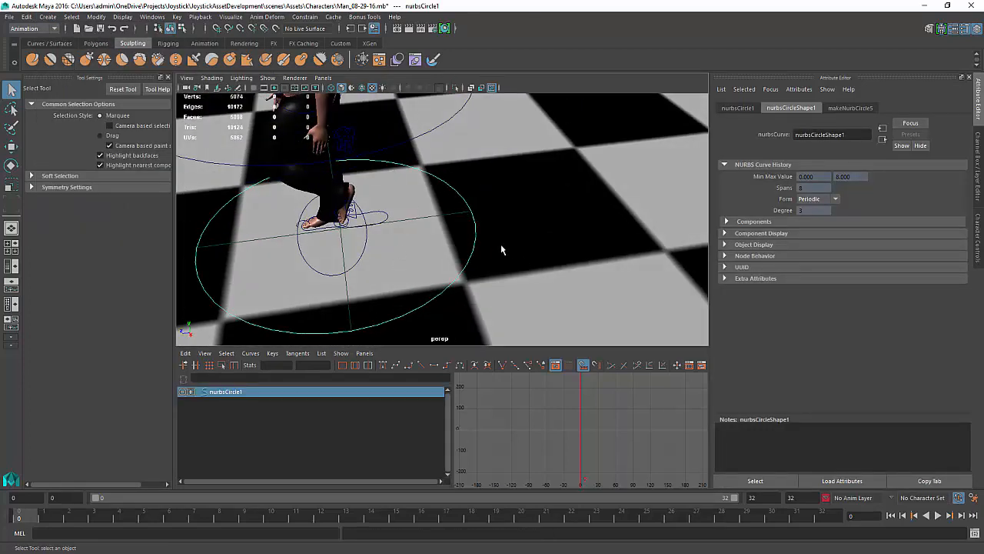
Display the viewport in wireframe, check individual control vertices on the circle, and return to object selection.
right_drag(474, 236, 427, 237)
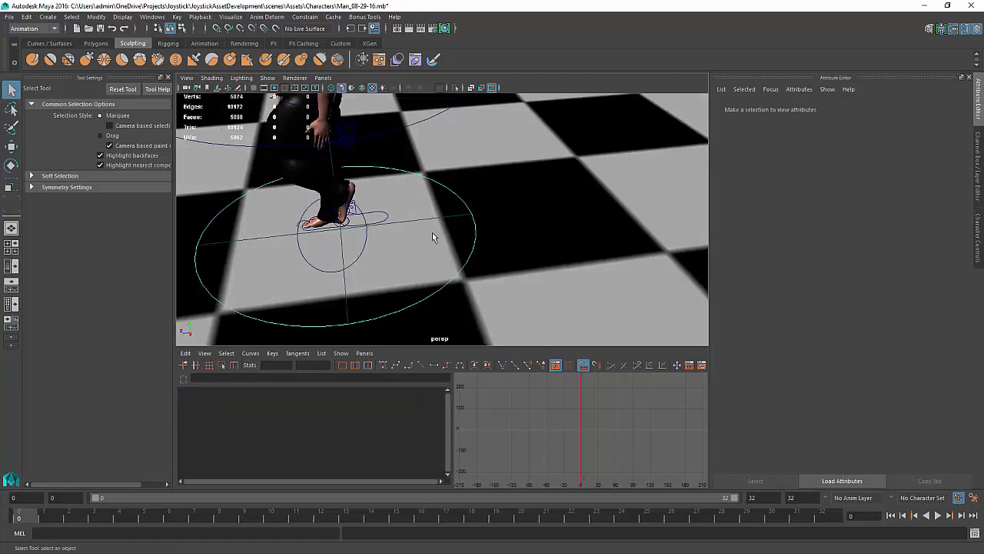
key(4)
alt+drag(432, 233, 448, 236)
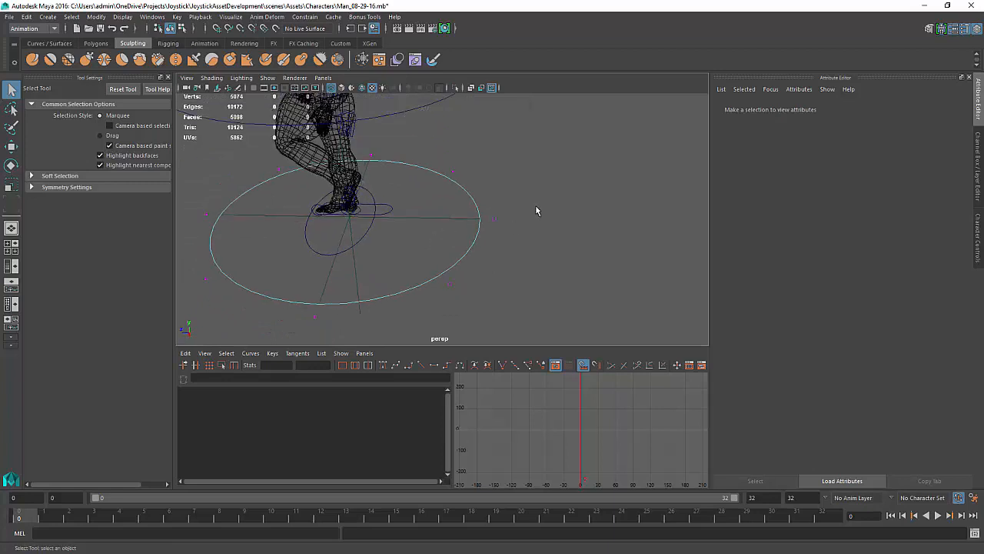
drag(504, 212, 487, 235)
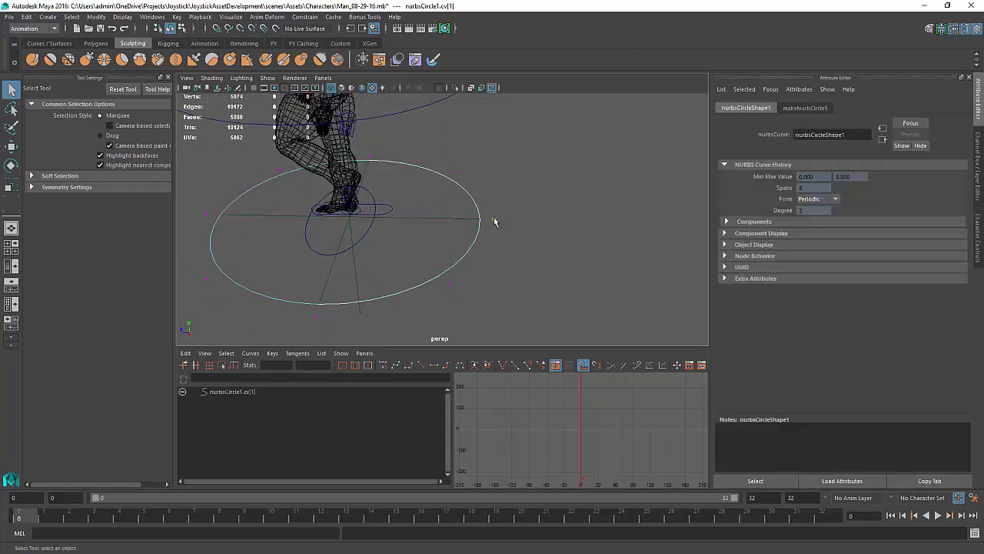
drag(435, 323, 443, 323)
key(F8)
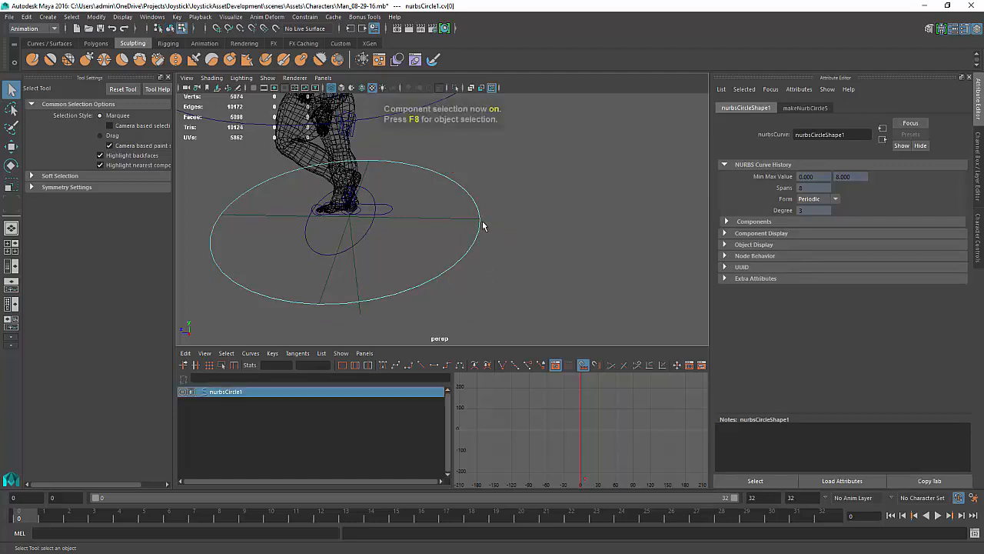
Try to move the circle's pivot to its rear edge with point snapping along the Z axis.
key(e)
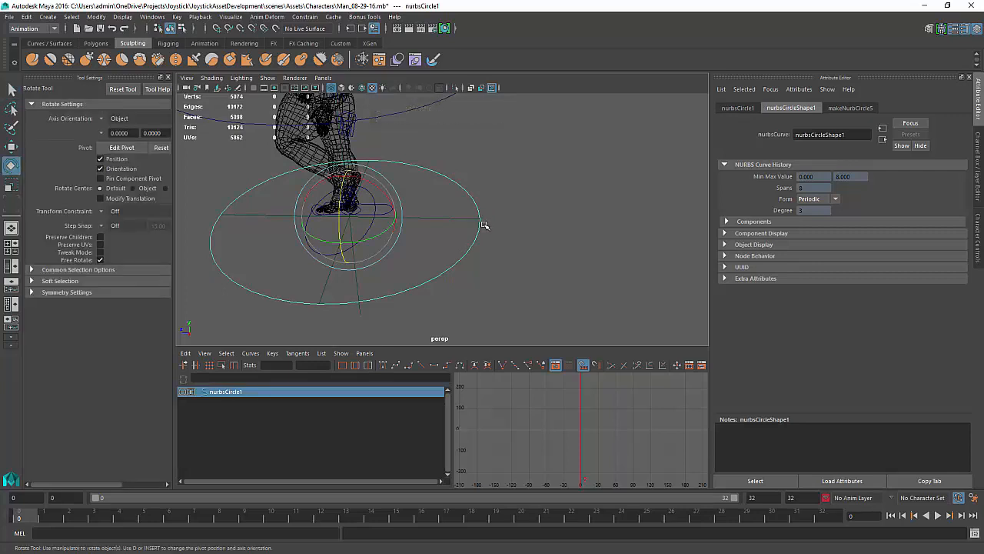
key(Insert)
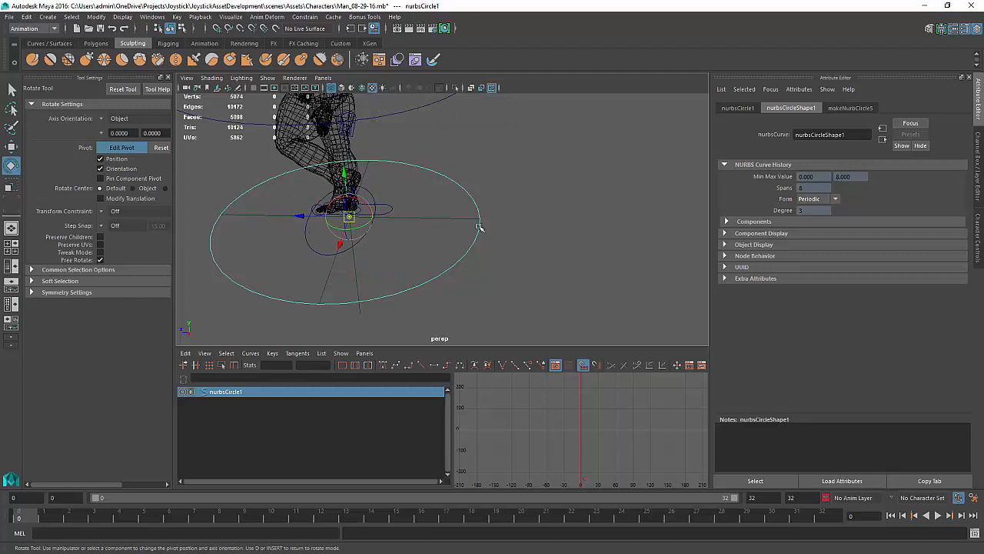
key(v)
drag(300, 217, 313, 217)
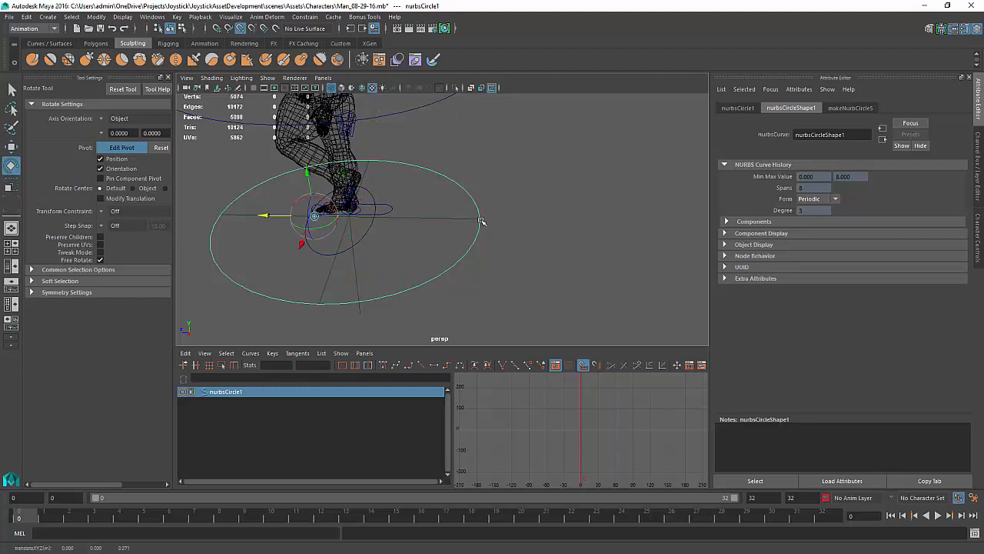
middle_drag(480, 219, 483, 220)
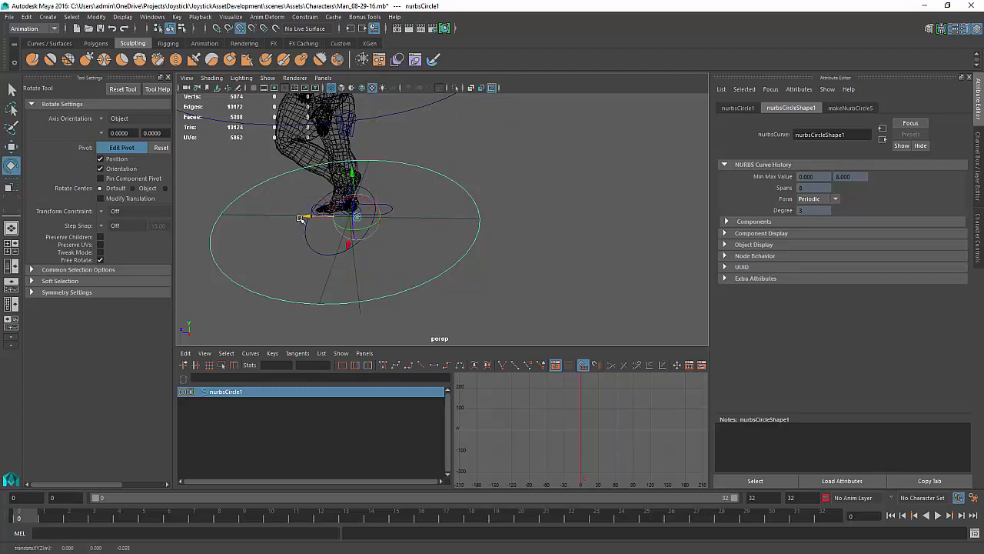
Snap the circle's pivot along the Z axis onto its rear edge behind the character using curve snapping.
key(Insert)
key(Insert)
key(v)
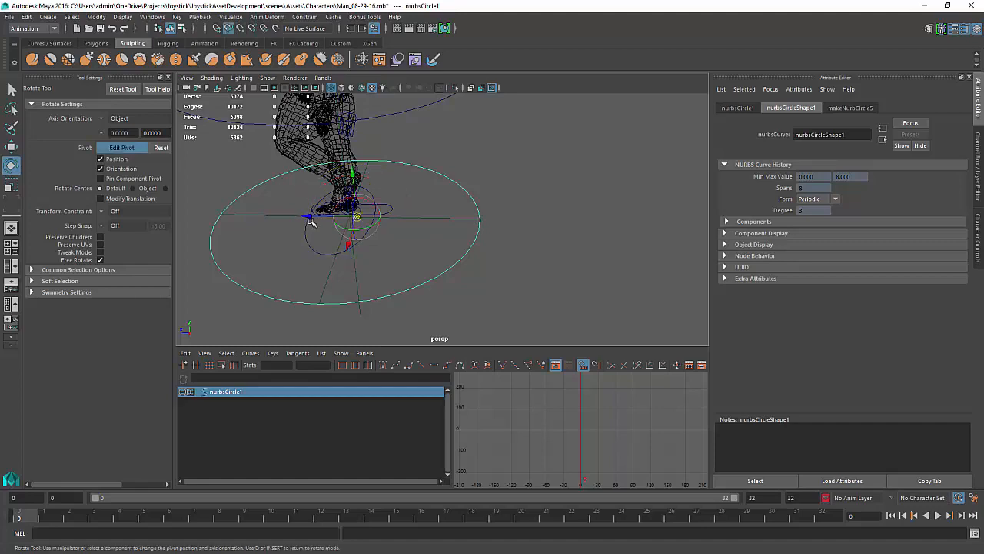
middle_drag(470, 243, 472, 245)
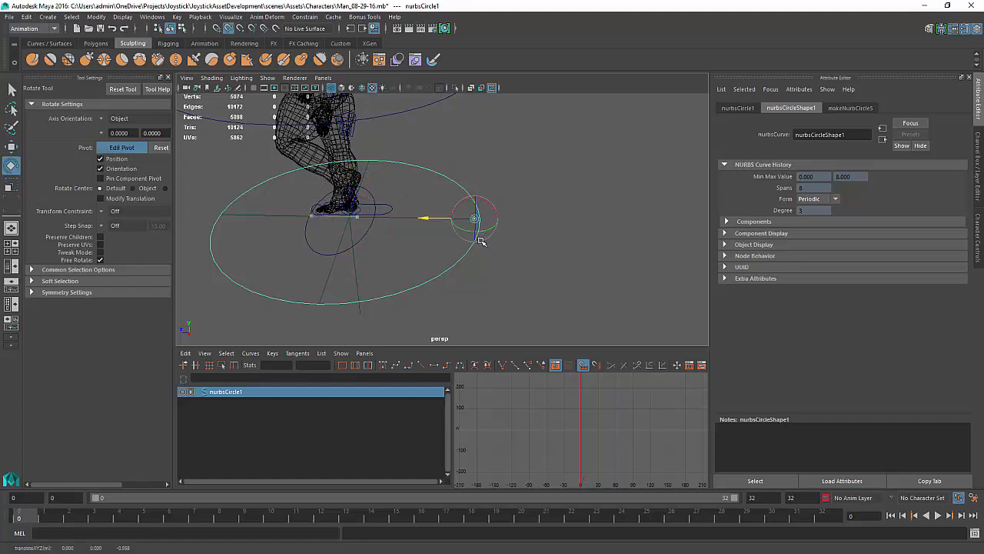
key(Insert)
alt+drag(501, 233, 579, 296)
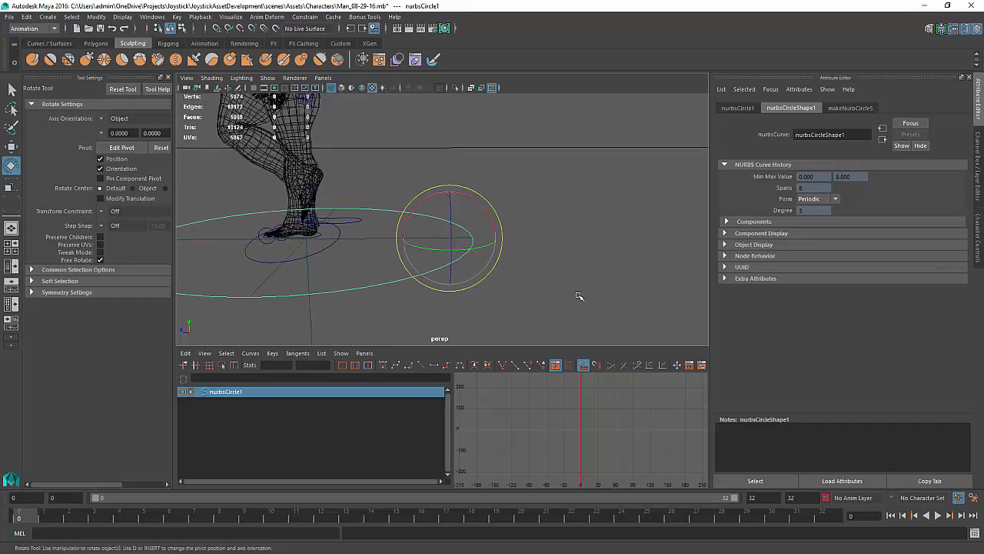
key(Insert)
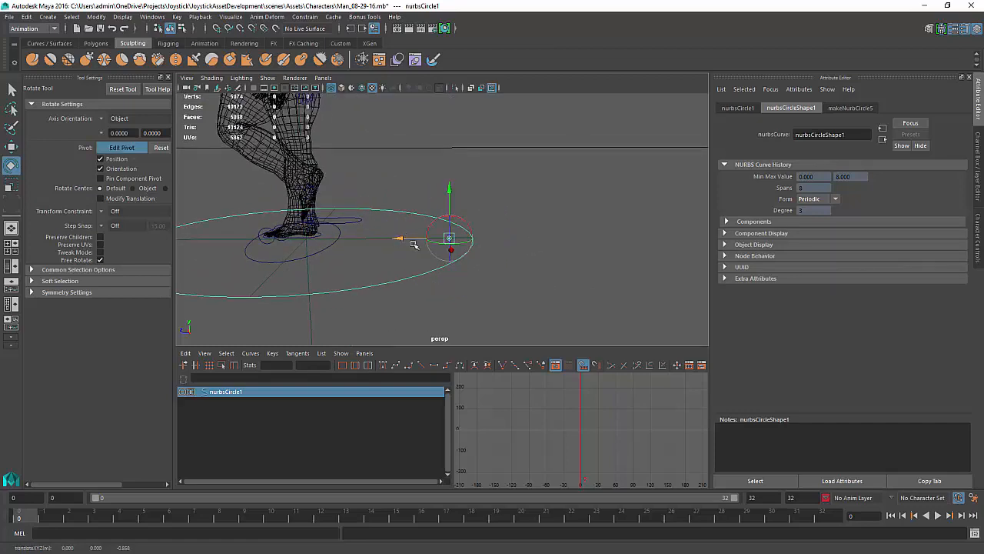
key(c)
drag(475, 238, 470, 260)
key(Insert)
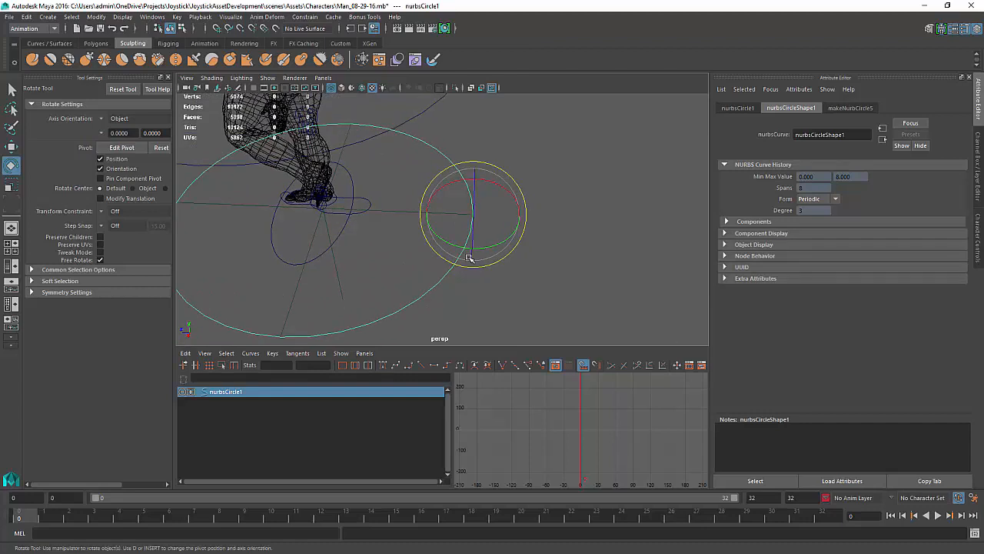
Move the circle forward along the Z axis so its edge pivot sits at the origin between the feet.
key(w)
drag(425, 213, 331, 212)
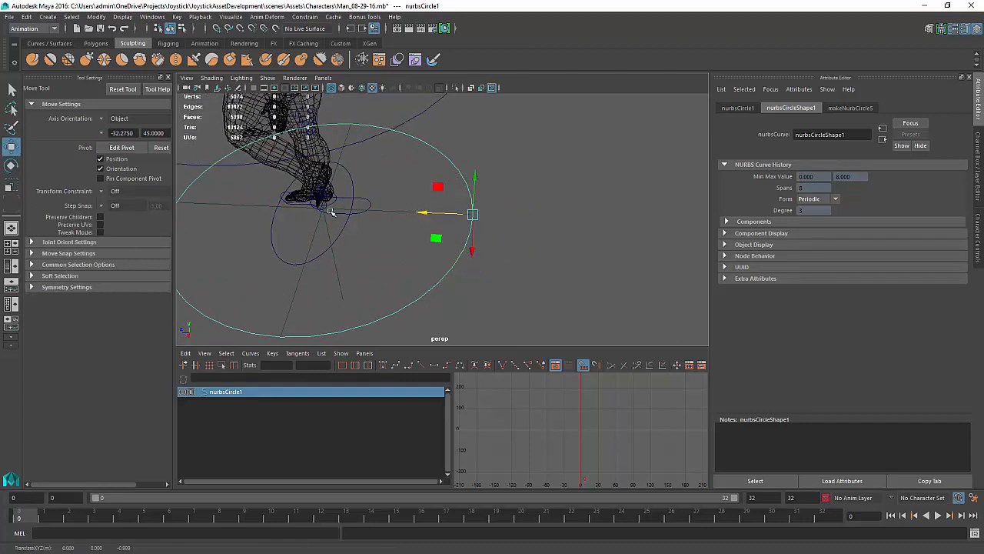
alt+drag(398, 215, 396, 274)
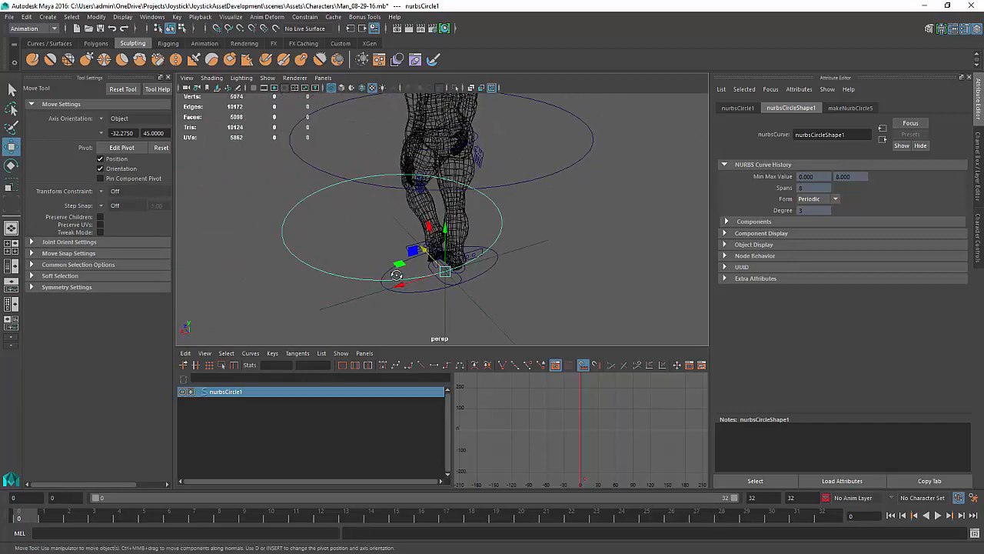
key(e)
click(415, 294)
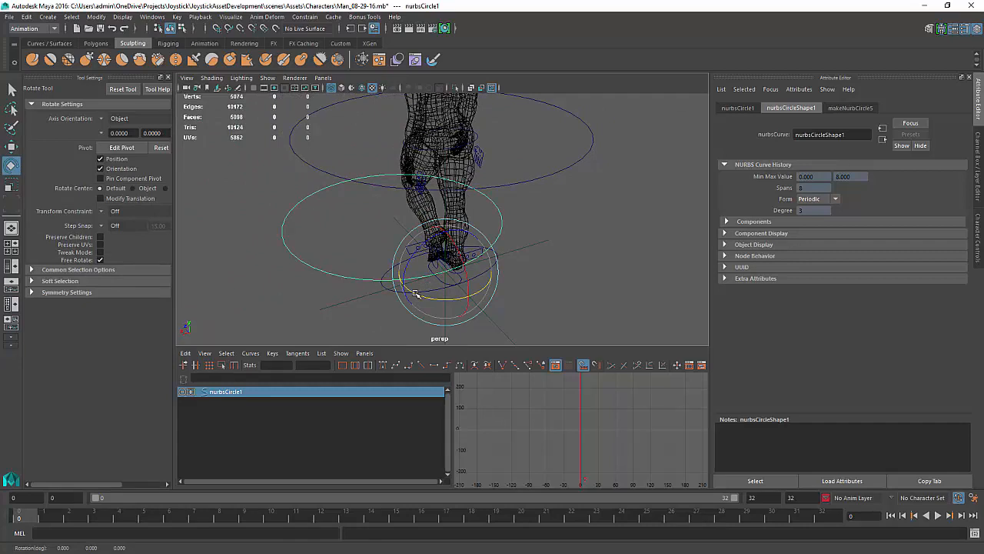
key(g)
middle_drag(380, 283, 377, 280)
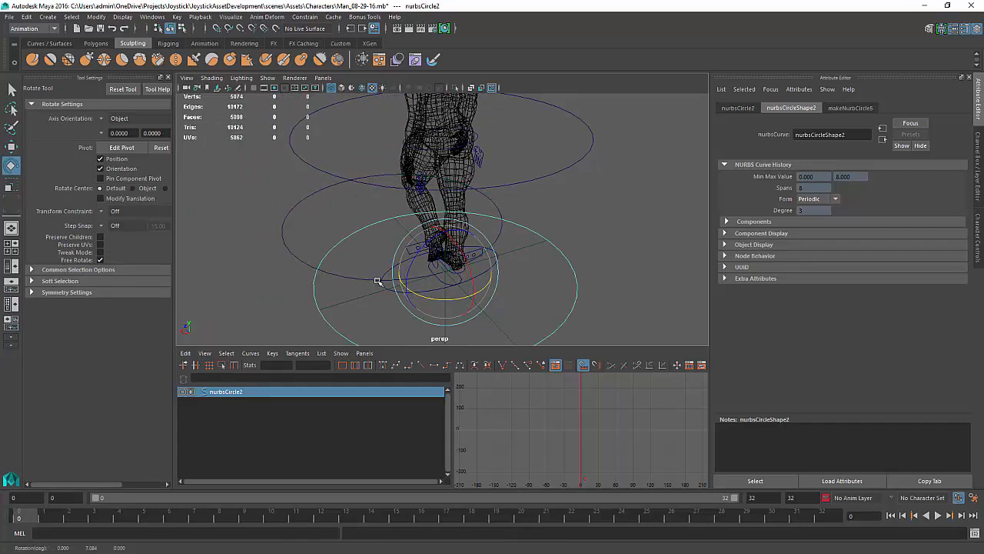
key(ctrl+z)
key(ctrl+z)
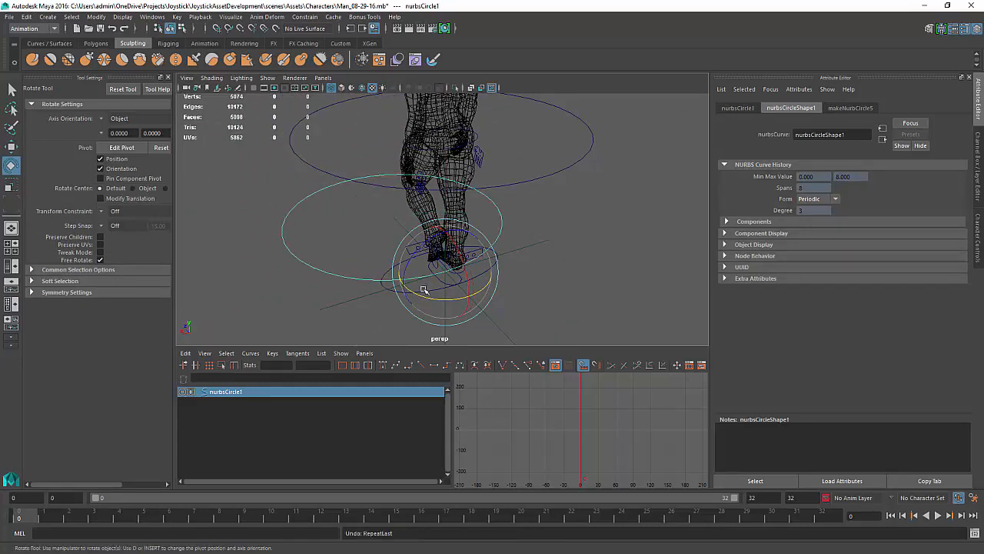
Rotate the circle around the Y axis about its edge pivot so it lies on the character's left side.
drag(405, 295, 469, 283)
key(ctrl+z)
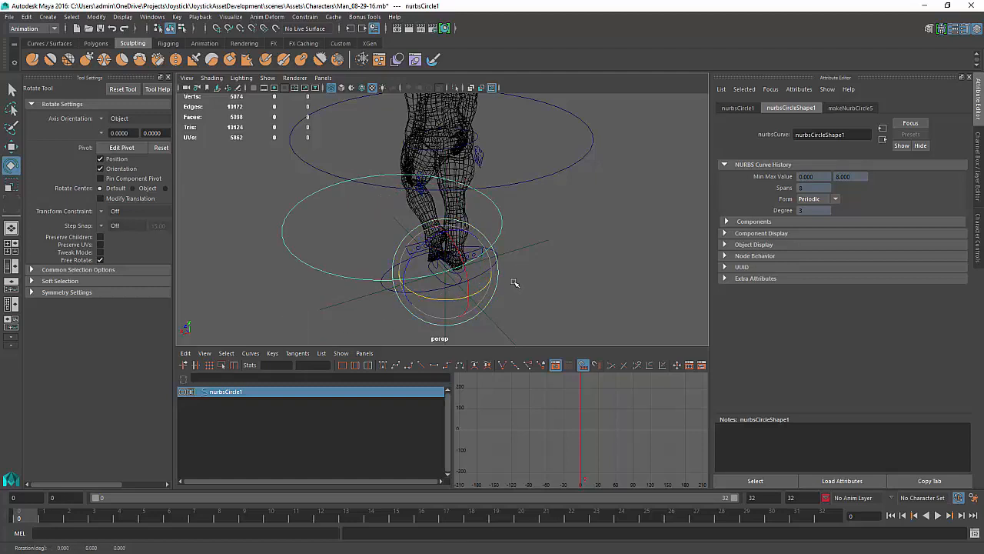
drag(494, 296, 578, 294)
key(w)
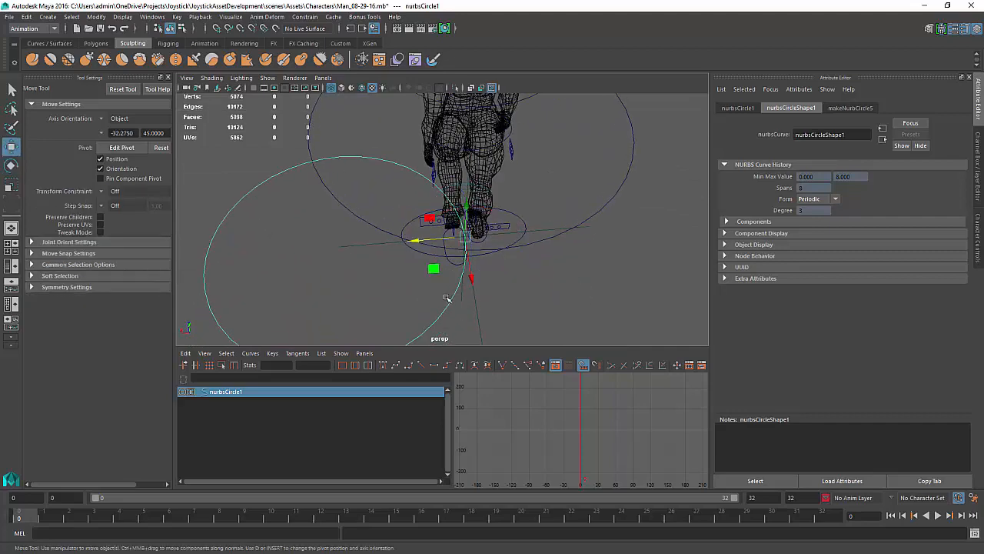
right_drag(447, 298, 391, 277)
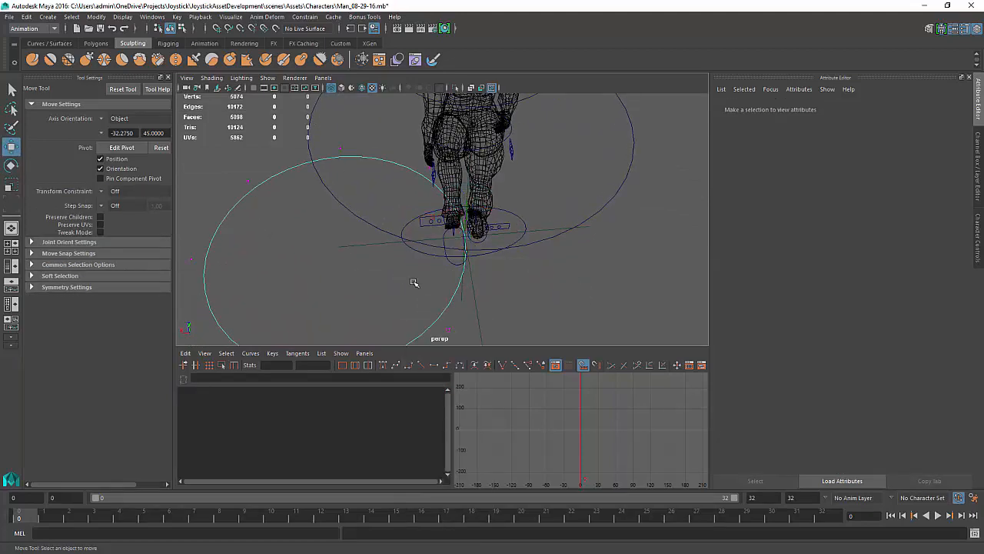
alt+drag(413, 283, 423, 276)
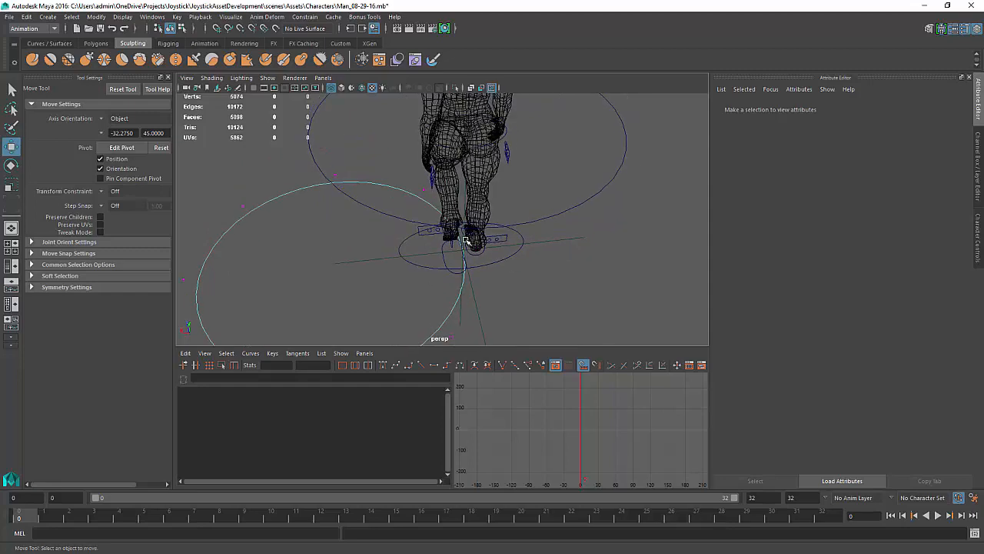
alt+drag(441, 222, 379, 201)
key(F8)
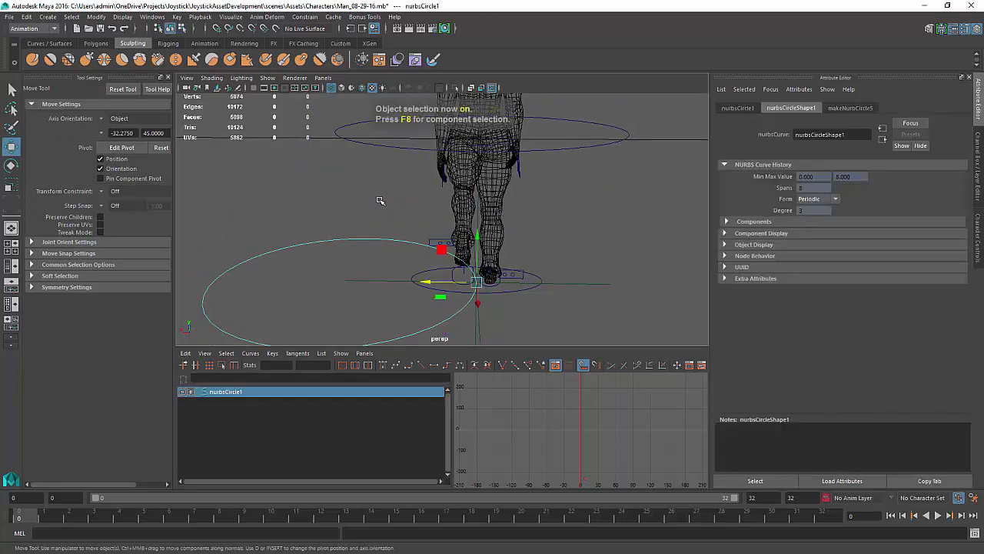
Unlock the Rotate X and Rotate Z channels of Character1_Ctrl_Reference, and clear the selection.
click(564, 285)
key(ctrl+a)
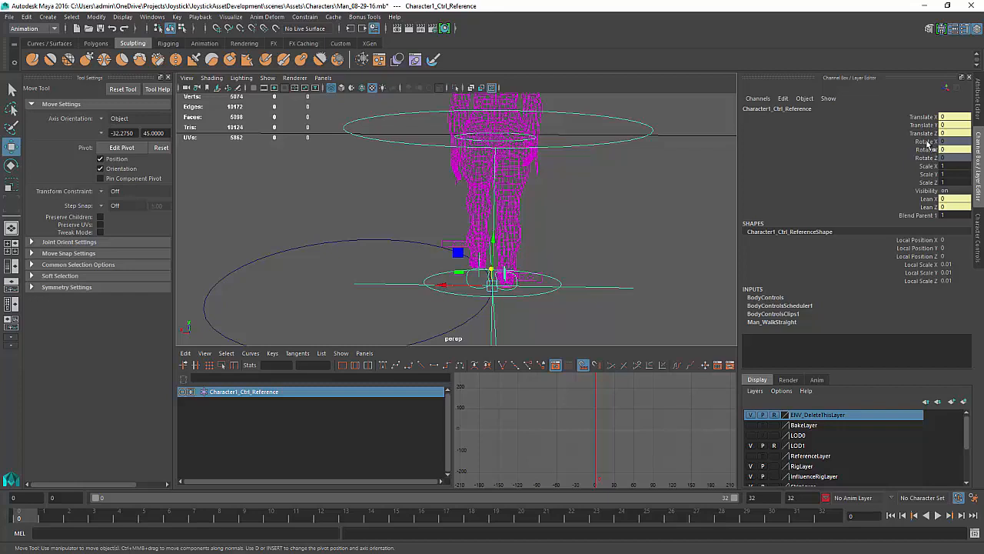
click(929, 142)
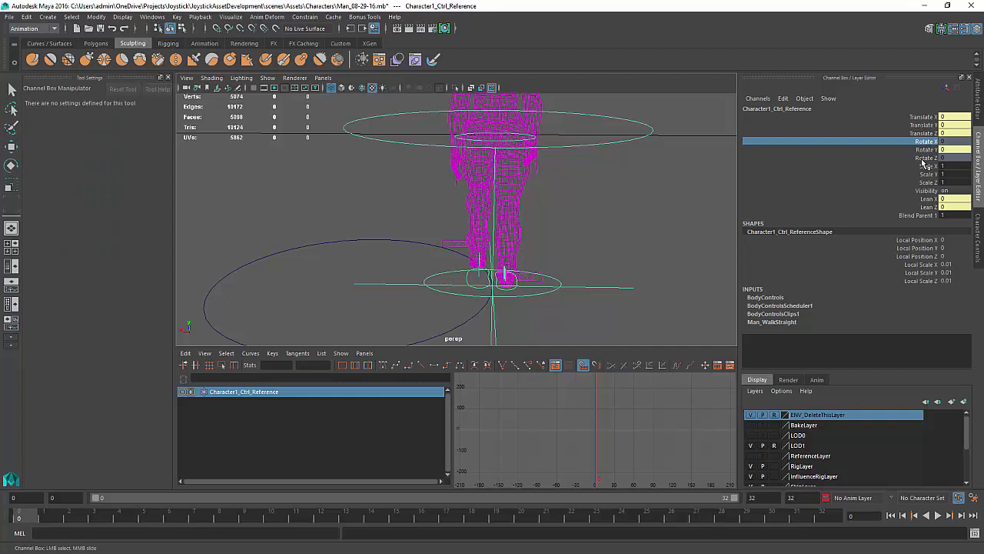
ctrl+click(927, 159)
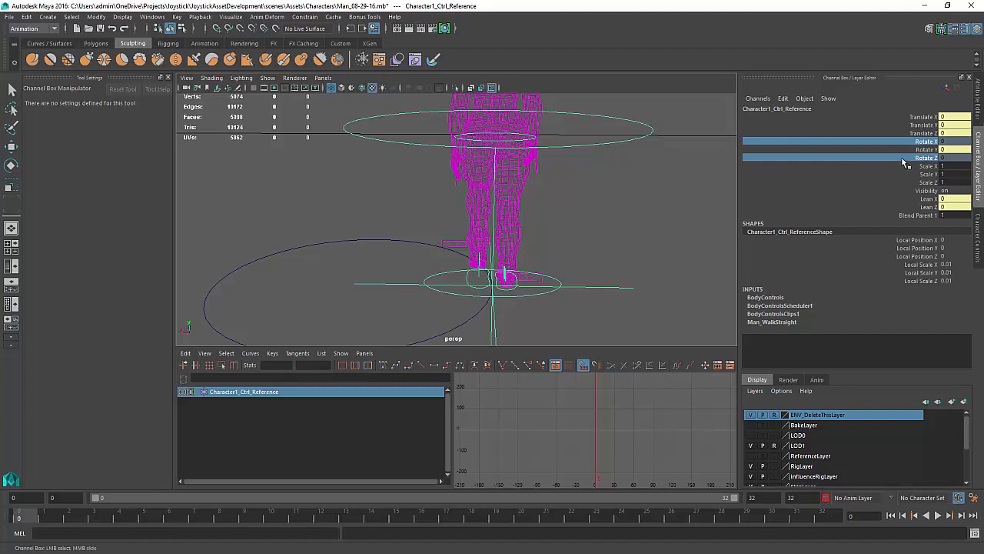
right_click(929, 143)
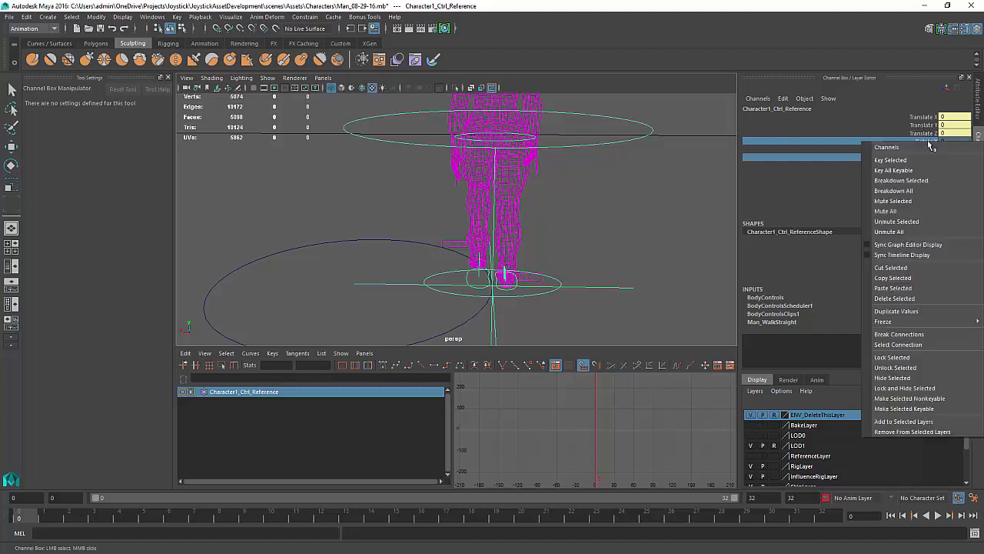
click(906, 359)
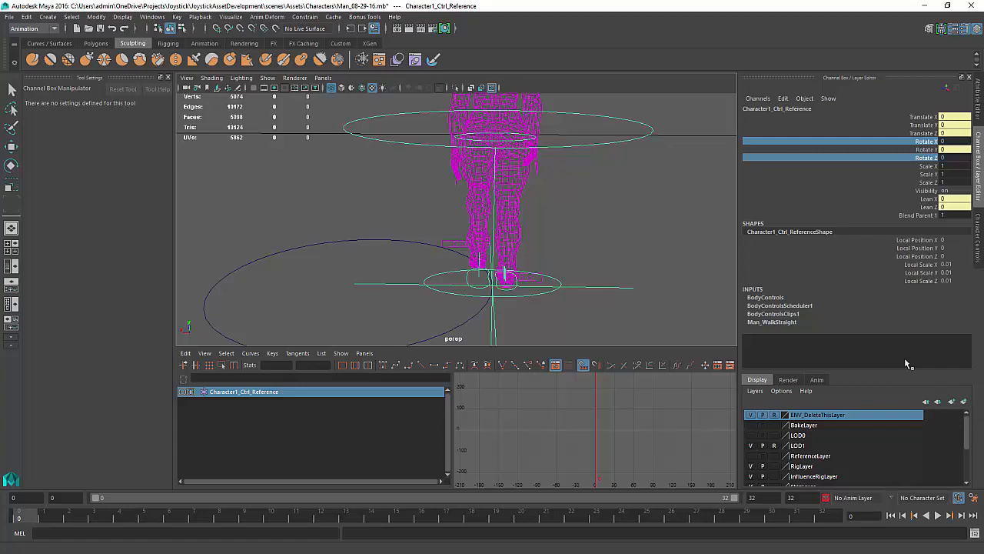
click(616, 236)
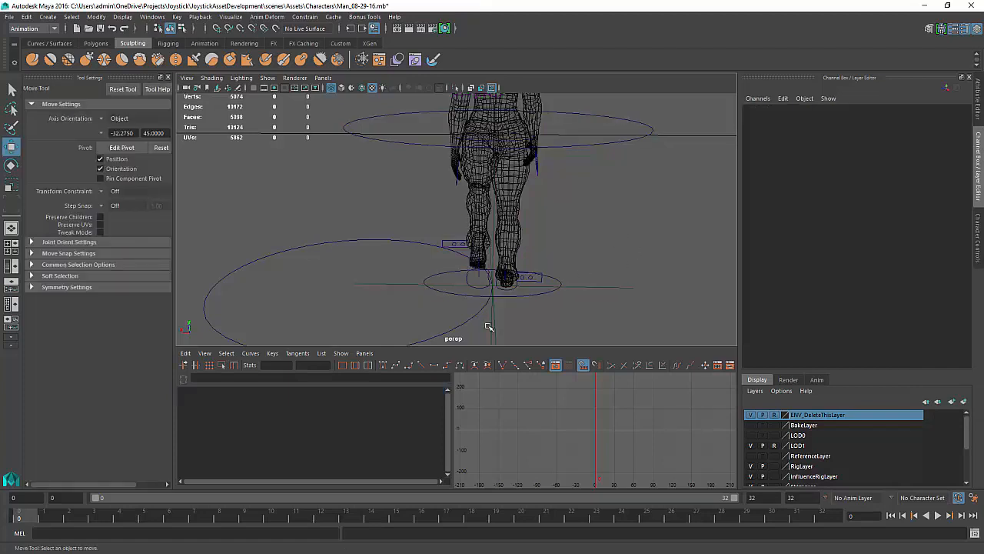
Try moving the character with Character1_Ctrl_Reference, and undo the move.
click(448, 330)
drag(622, 275, 610, 300)
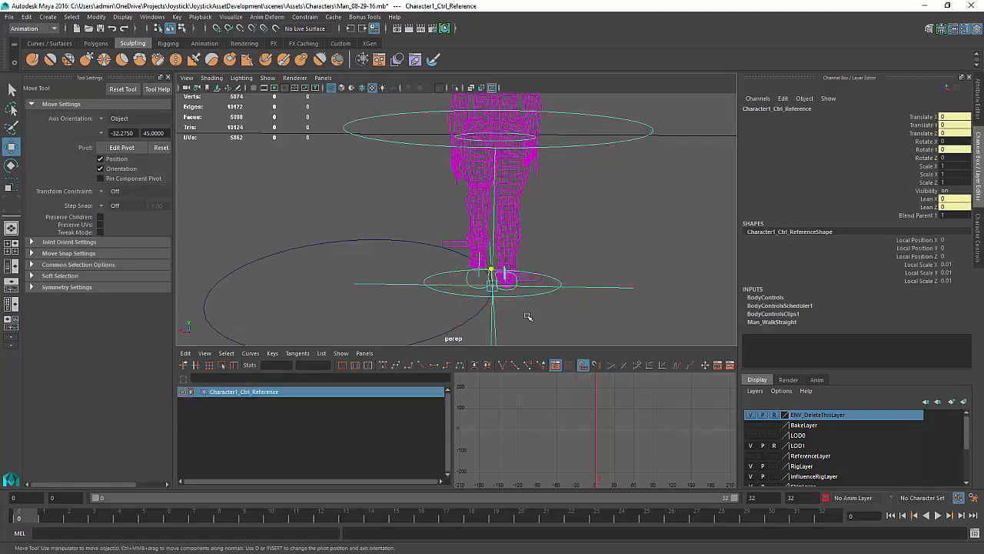
drag(458, 252, 566, 279)
key(ctrl+z)
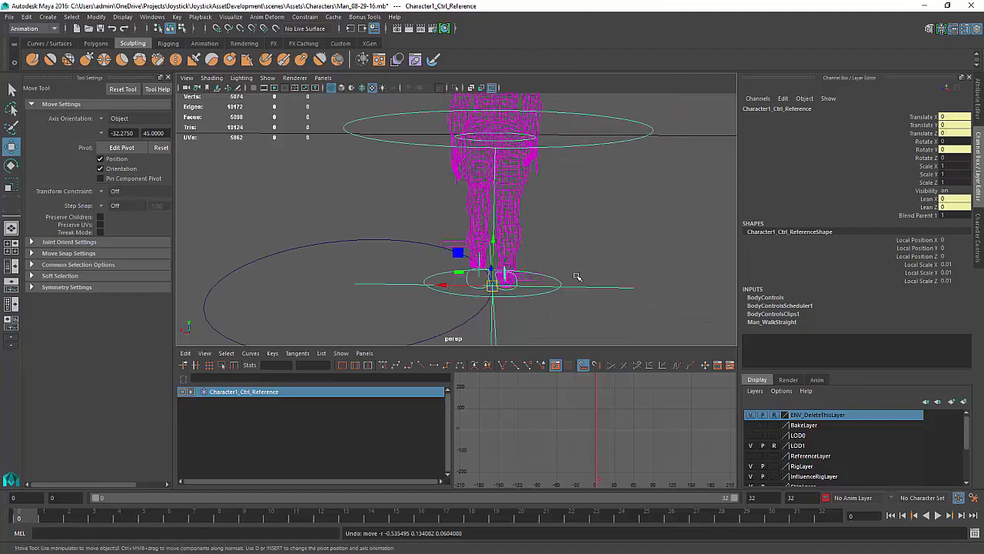
Try rotating the character around the Y axis with Character1_Ctrl_Reference, and undo the rotation.
mouse_move(576, 278)
alt+mouse_down()
mouse_move(586, 278)
mouse_move(574, 292)
alt+mouse_up()
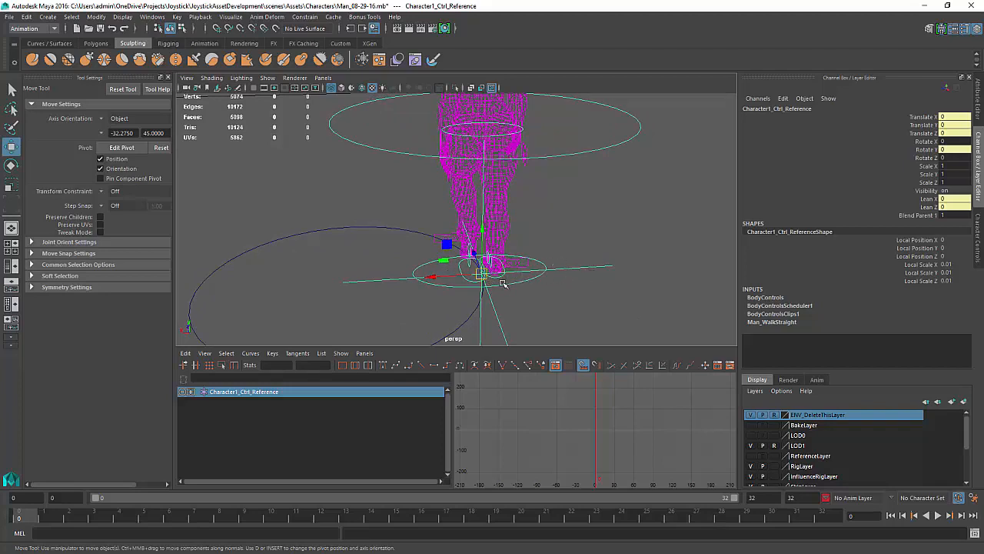
key(e)
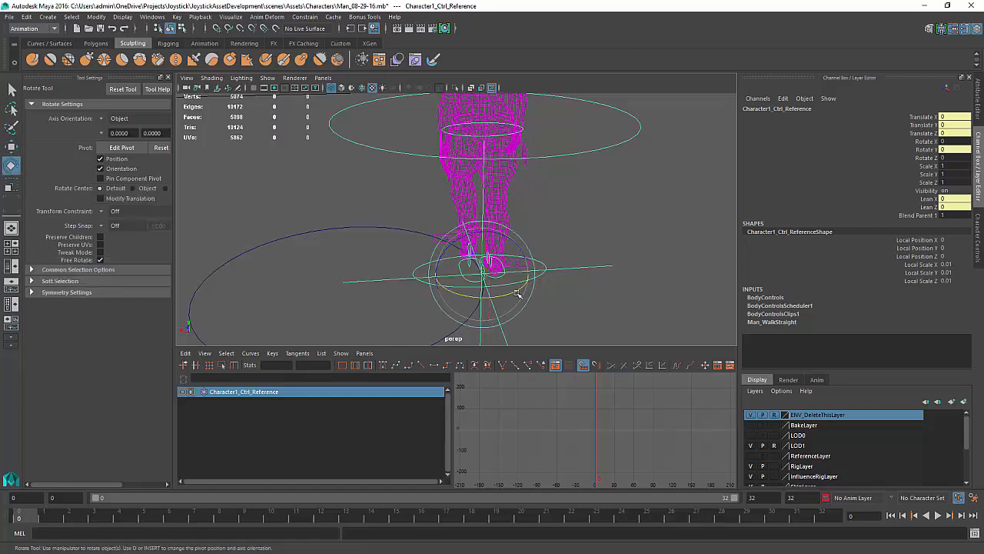
drag(514, 292, 450, 315)
key(ctrl+z)
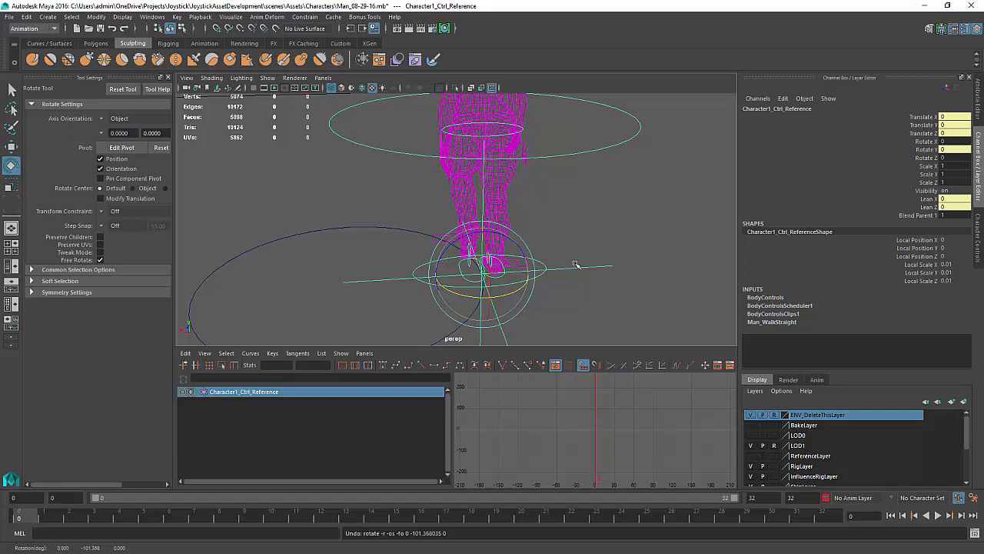
Try changing the Lean X attribute of Character1_Ctrl_Reference to tilt the body, and undo the change.
alt+drag(577, 264, 572, 259)
alt+middle_drag(572, 260, 570, 257)
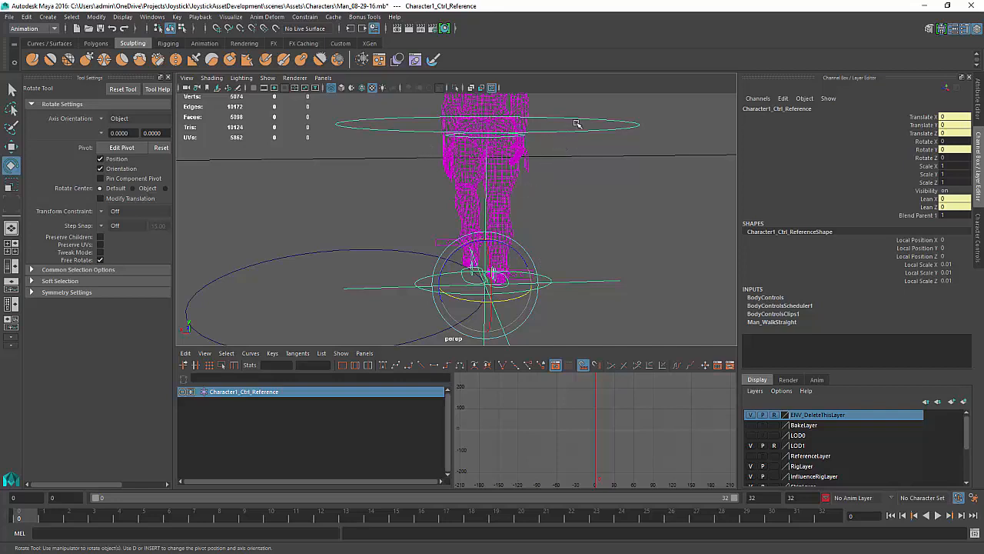
click(928, 200)
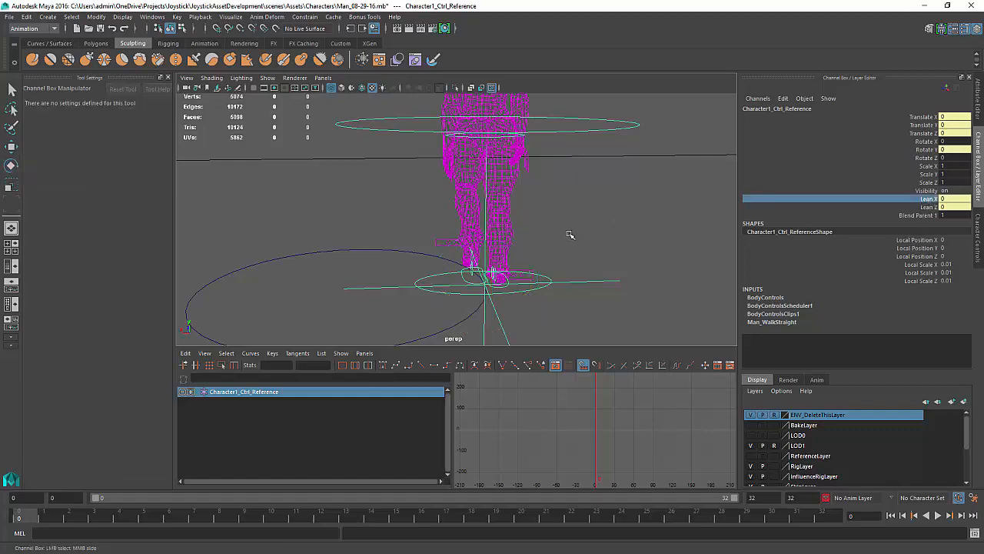
middle_drag(608, 227, 387, 275)
key(ctrl+z)
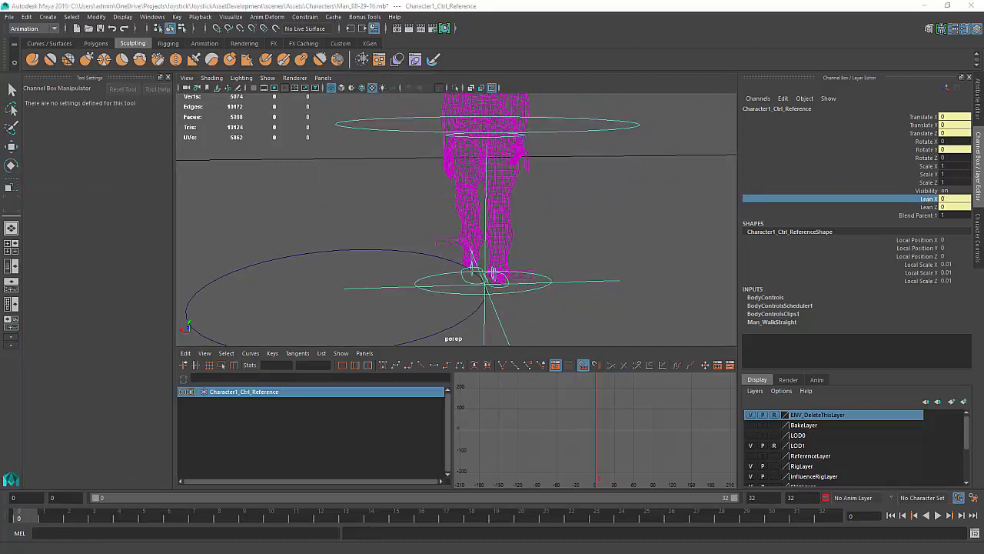
Expand Character1_Ctrl_Reference in the Outliner and select BodyLean_Null to inspect its rotation channels and pivot.
drag(983, 223, 722, 52)
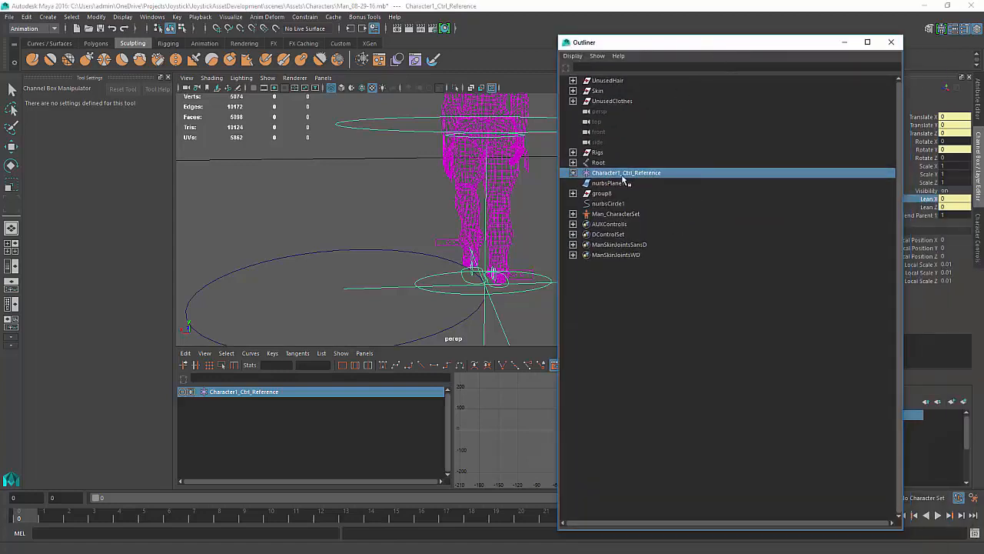
click(573, 173)
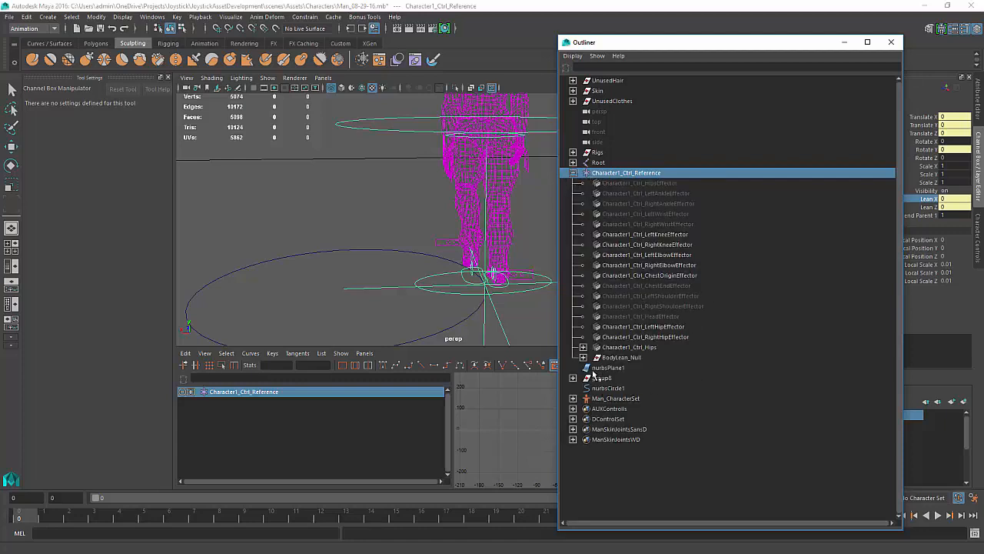
middle_drag(593, 374, 631, 374)
click(621, 357)
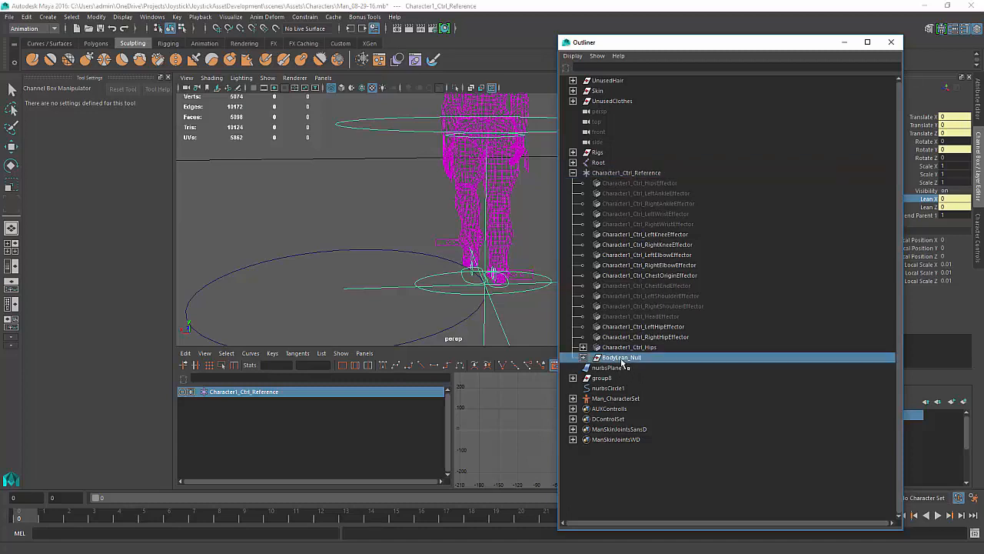
key(e)
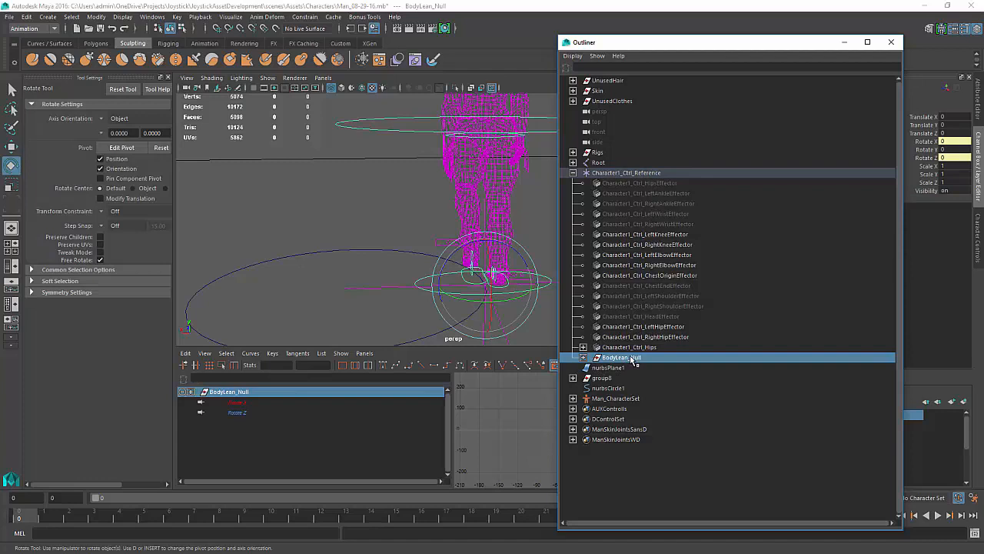
Examine the hierarchy below BodyLean_Null, framing FullBodyIKControl and reselecting BodyLean_Null, and close the Outliner.
click(583, 358)
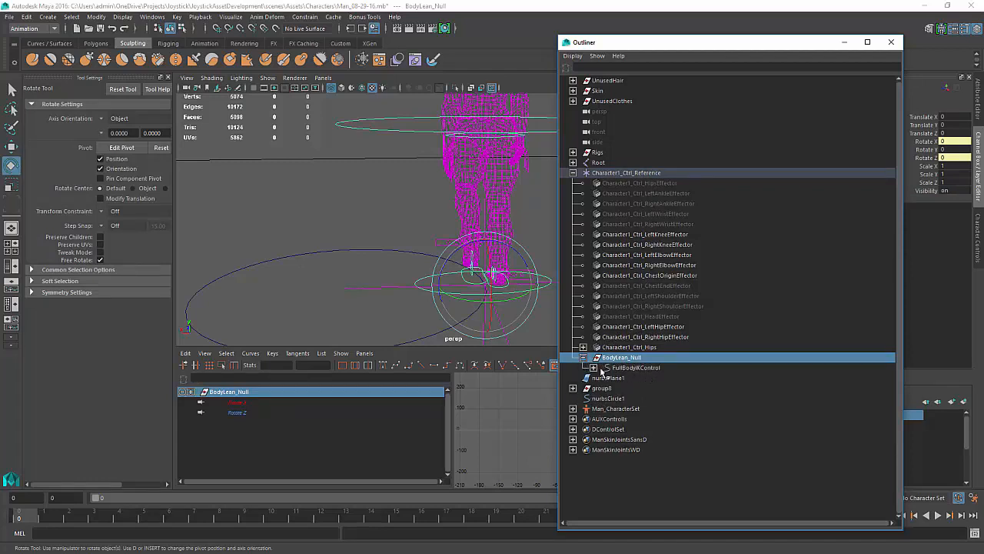
shift+click(594, 368)
click(637, 368)
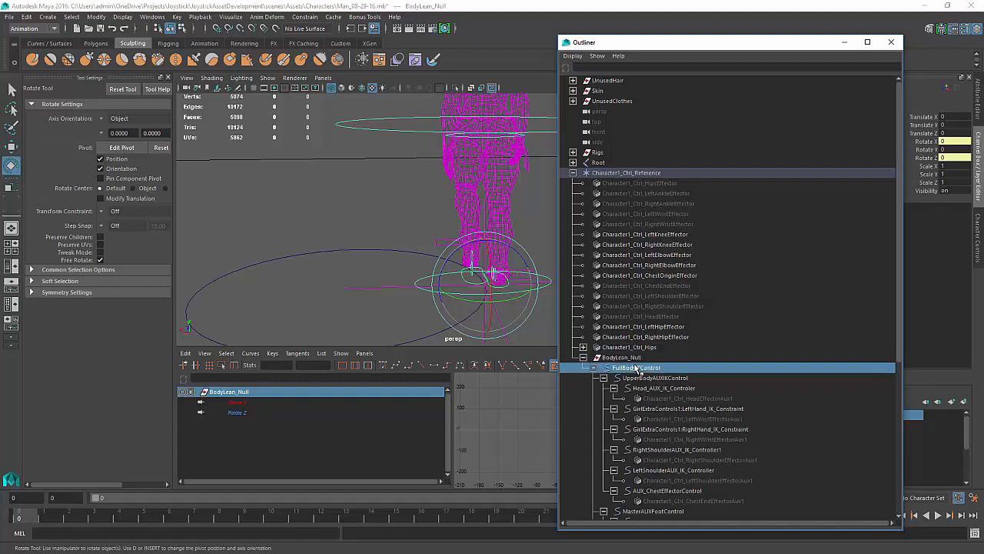
key(f)
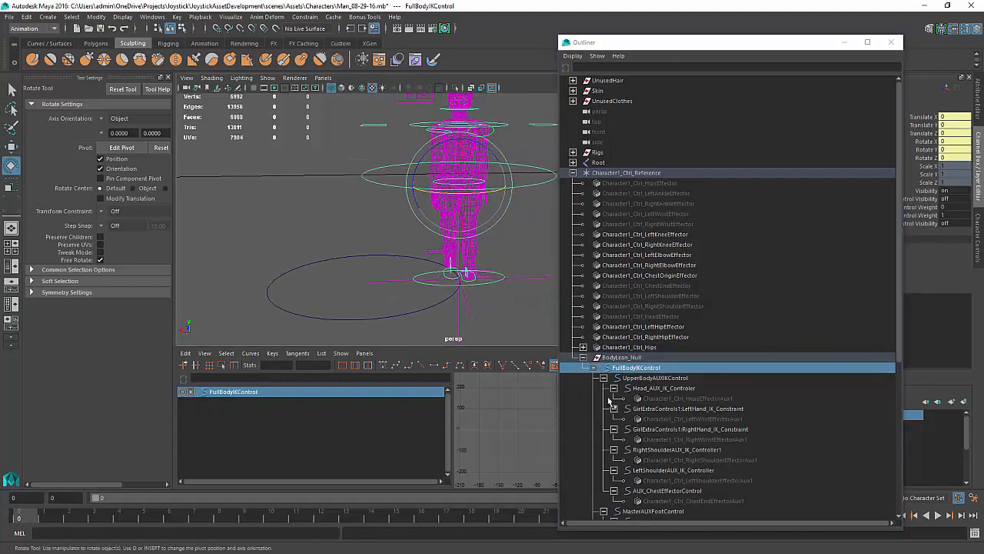
click(619, 358)
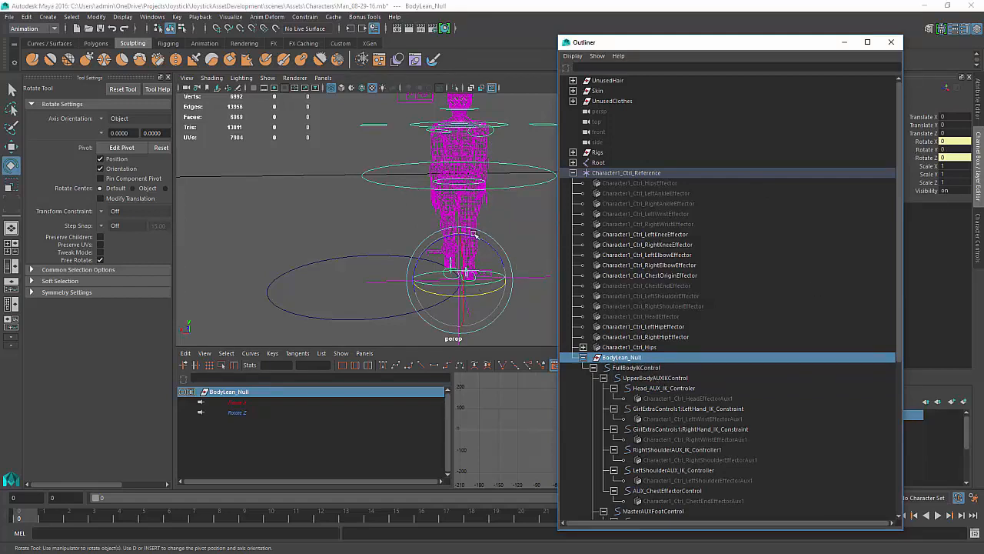
click(891, 41)
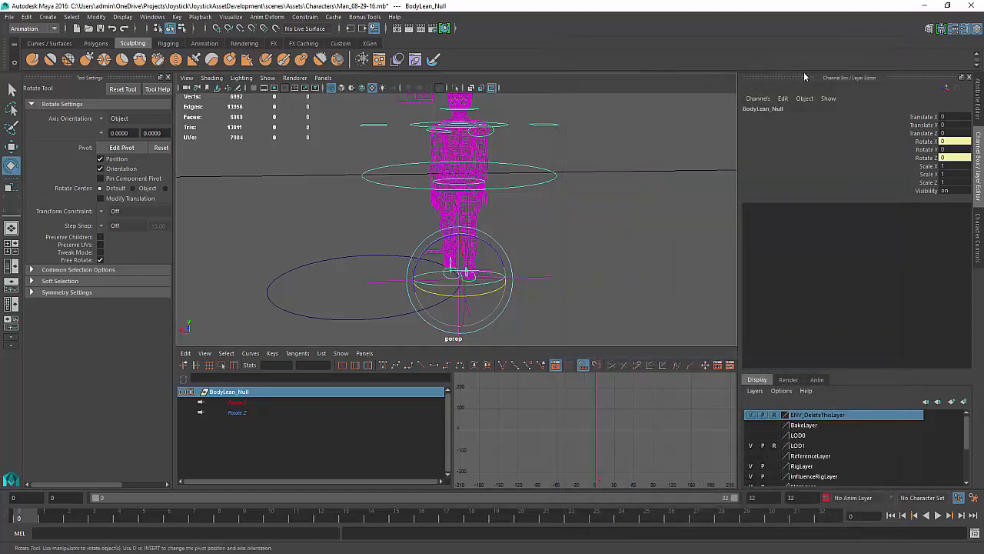
Reselect Character1_Ctrl_Reference, test its Lean X attribute on the whole body, and undo the change.
click(545, 253)
click(521, 290)
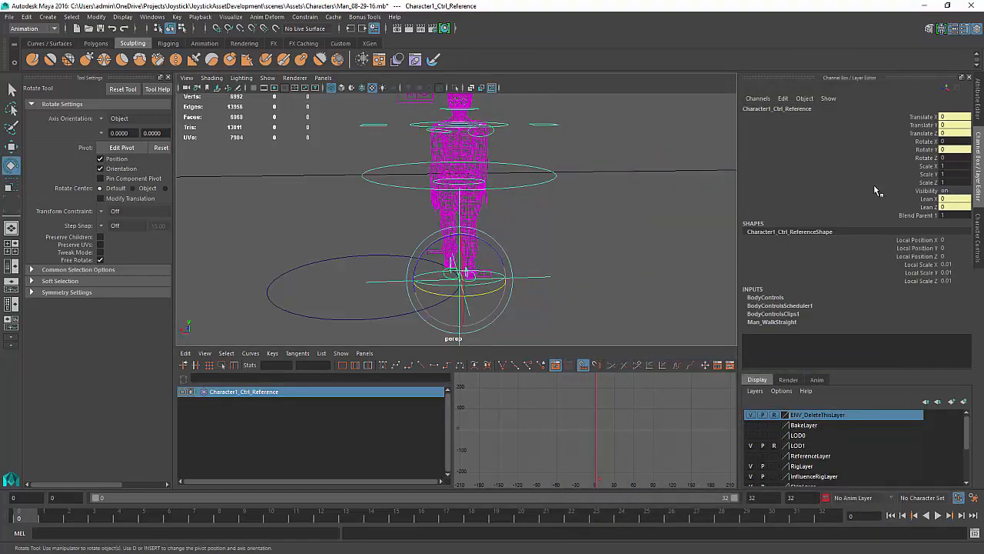
click(929, 199)
middle_drag(489, 275, 369, 266)
key(ctrl+z)
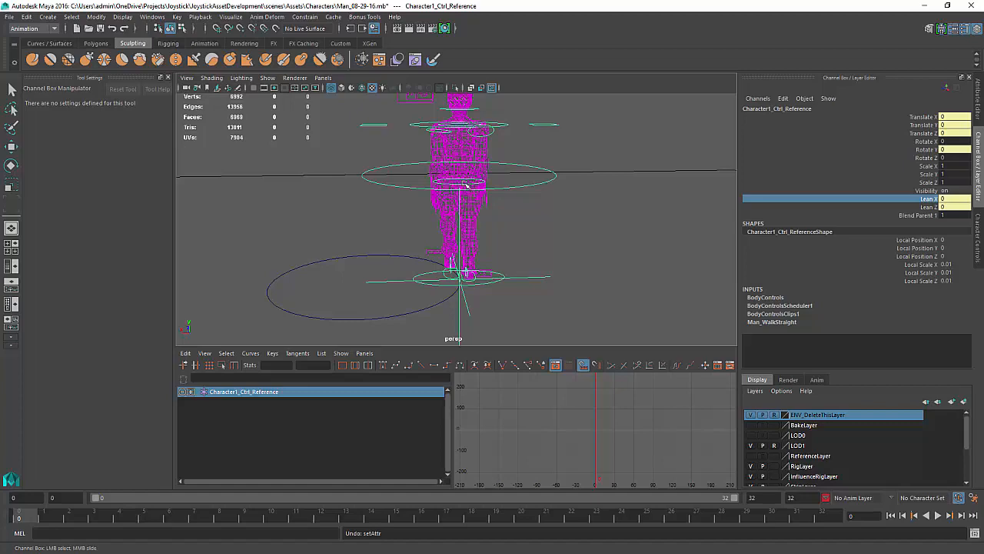
Display the viewport shaded with texture maps and view the whole character beside the circle.
scroll(509, 254, up, 1)
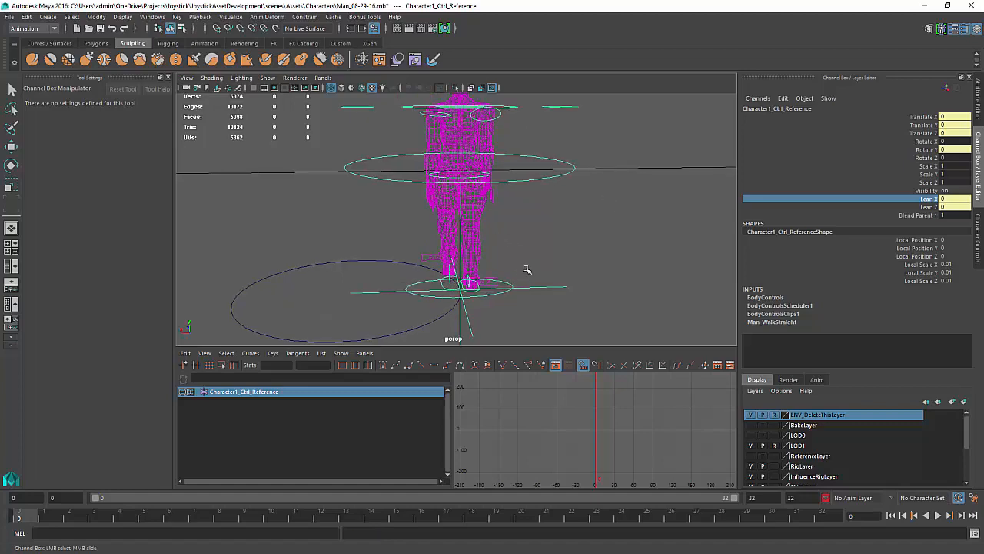
scroll(523, 273, up, 1)
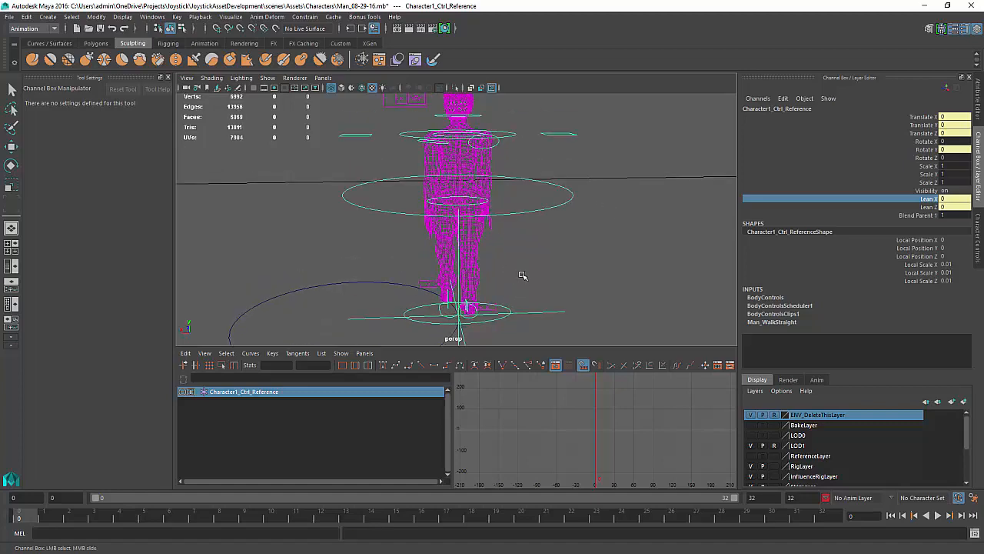
key(6)
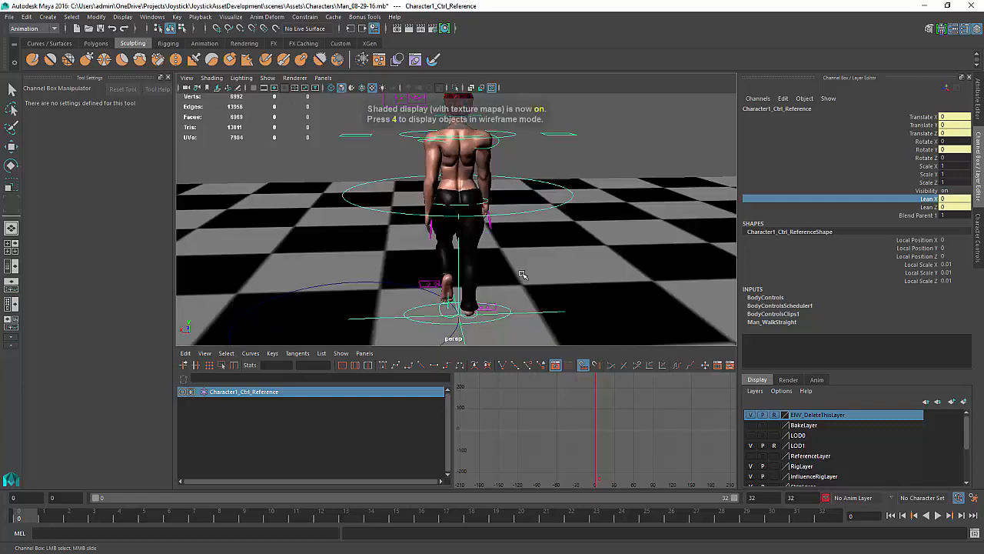
alt+drag(529, 288, 517, 273)
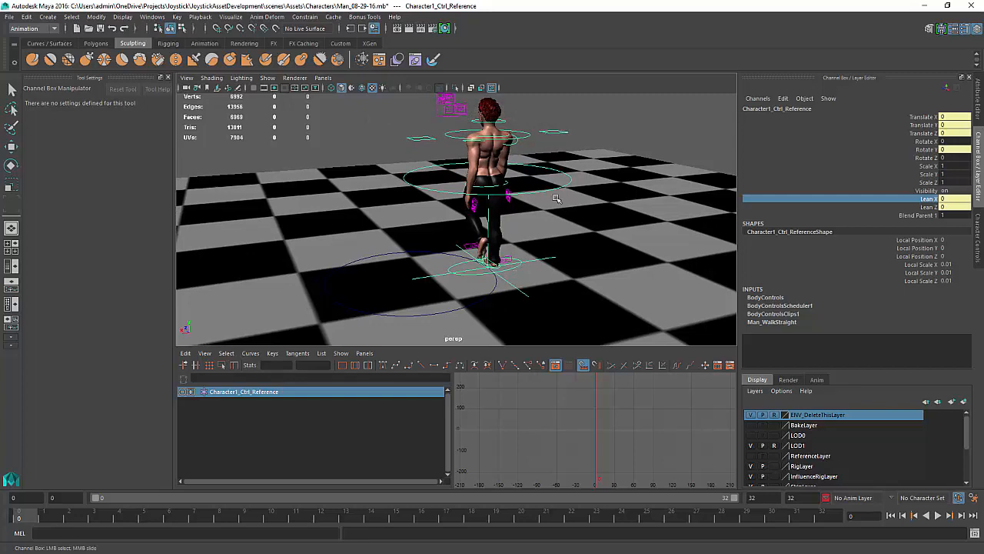
alt+drag(435, 259, 439, 266)
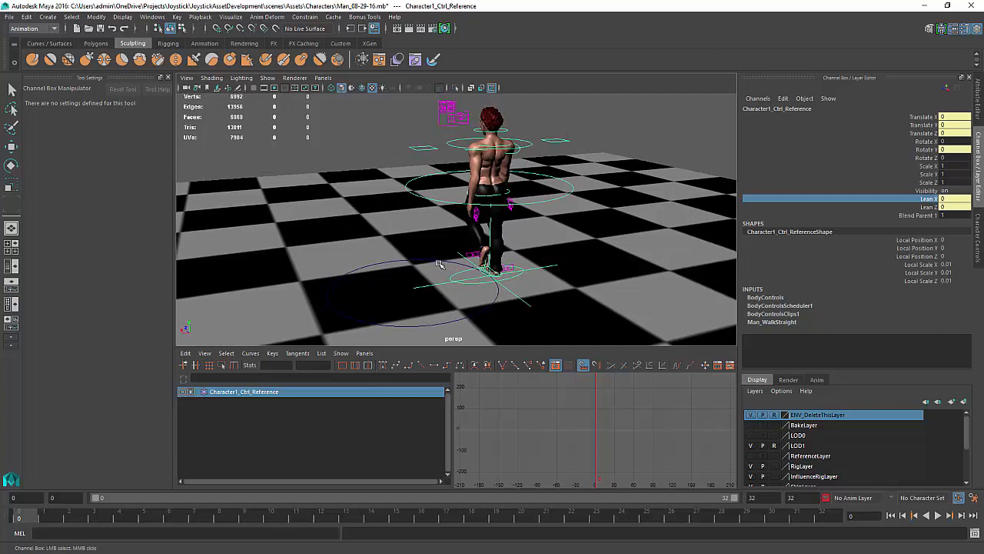
alt+drag(476, 300, 474, 281)
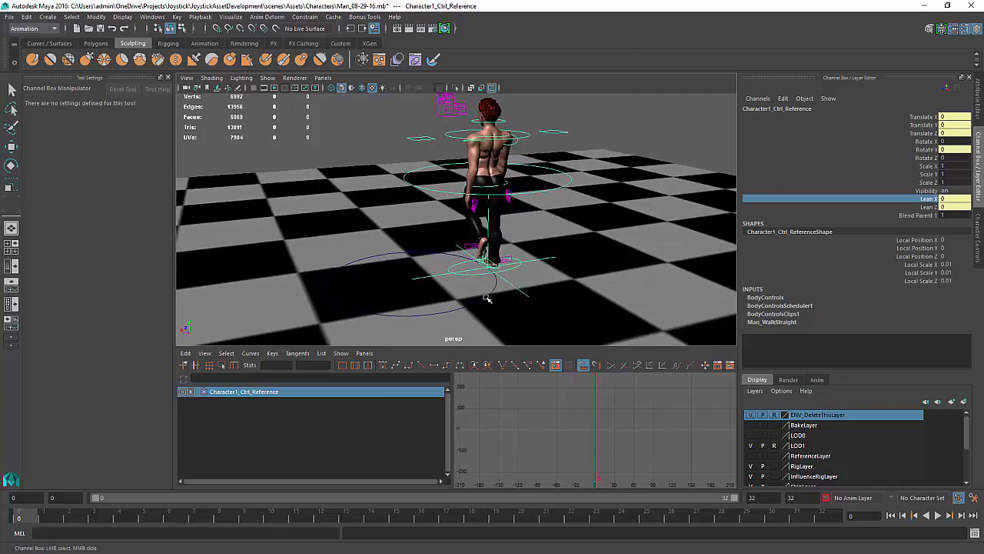
Select the NURBS circle beside the character and switch to the Select tool.
click(487, 298)
key(e)
key(q)
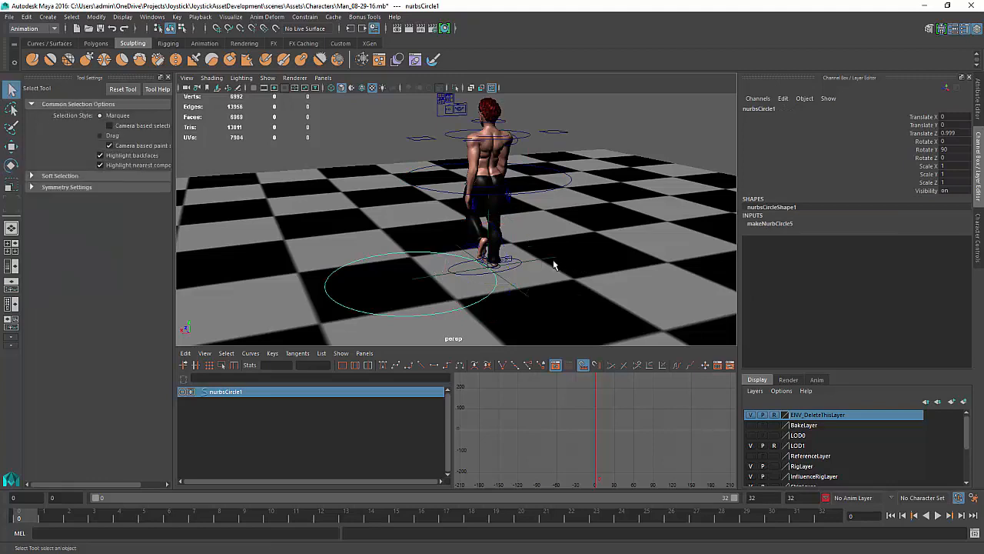
Try to attach Character1_Ctrl_Reference to the NURBS circle as a motion path.
shift+click(553, 265)
key(space)
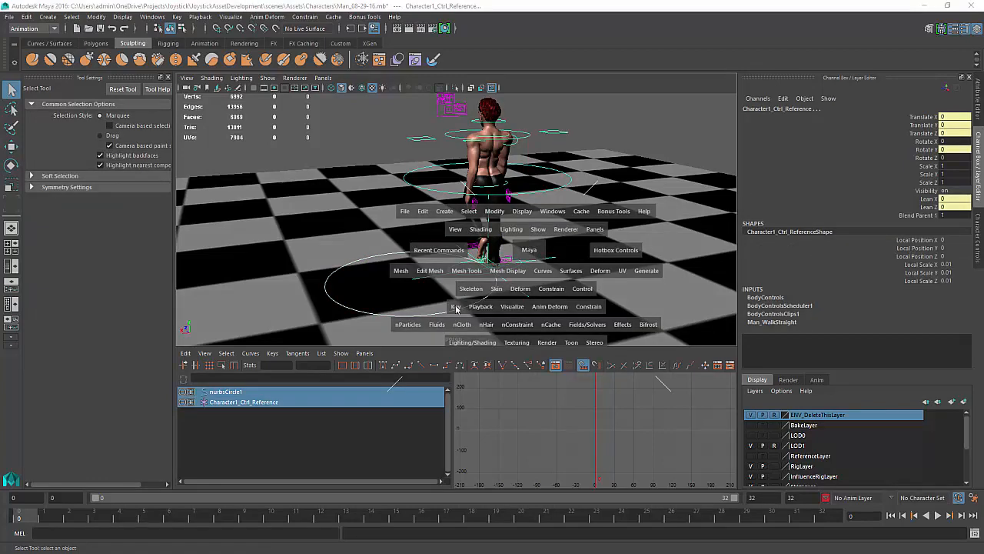
click(560, 290)
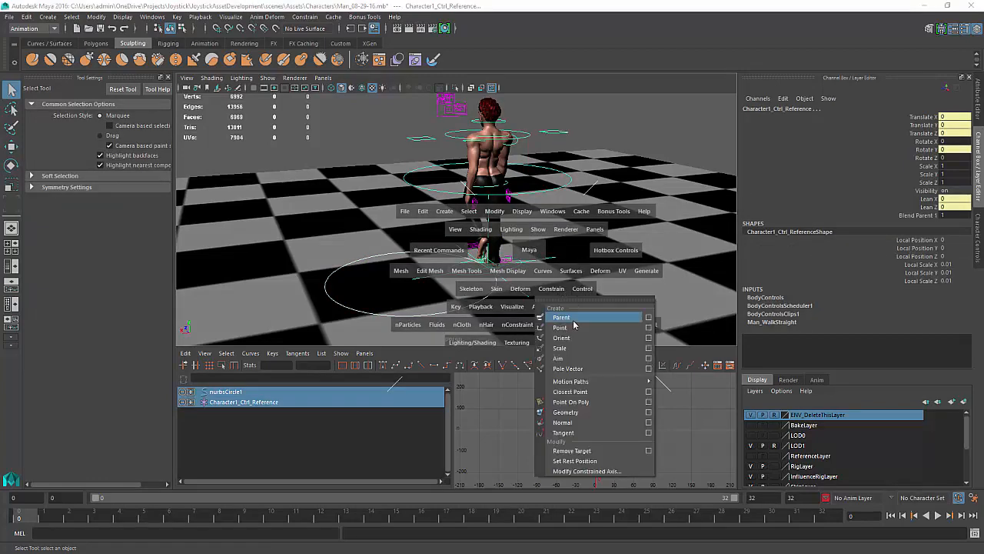
mouse_move(572, 382)
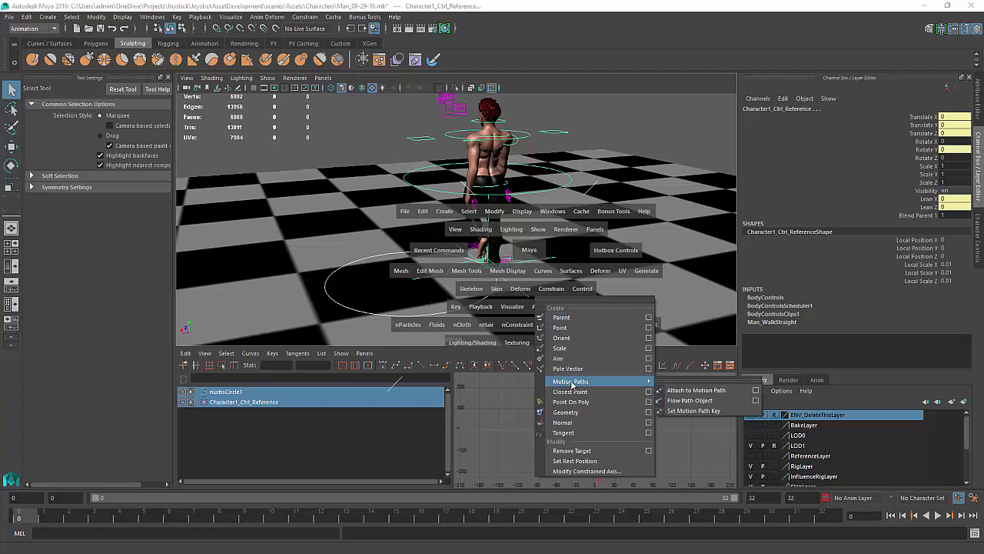
click(721, 391)
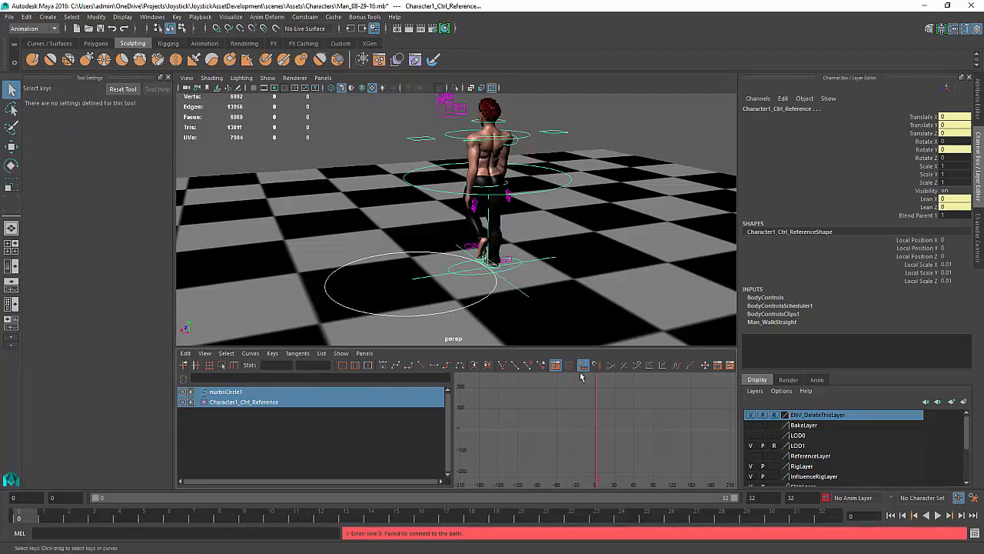
Reselect the circle and Character1_Ctrl_Reference, try attaching the control to the motion path again, and clear the selection.
click(497, 299)
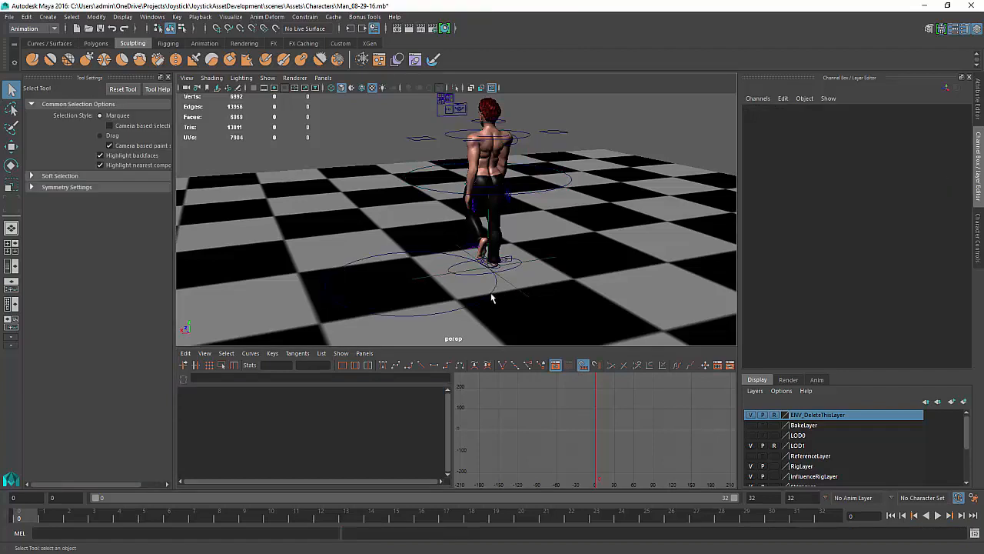
click(499, 291)
shift+click(515, 292)
key(space)
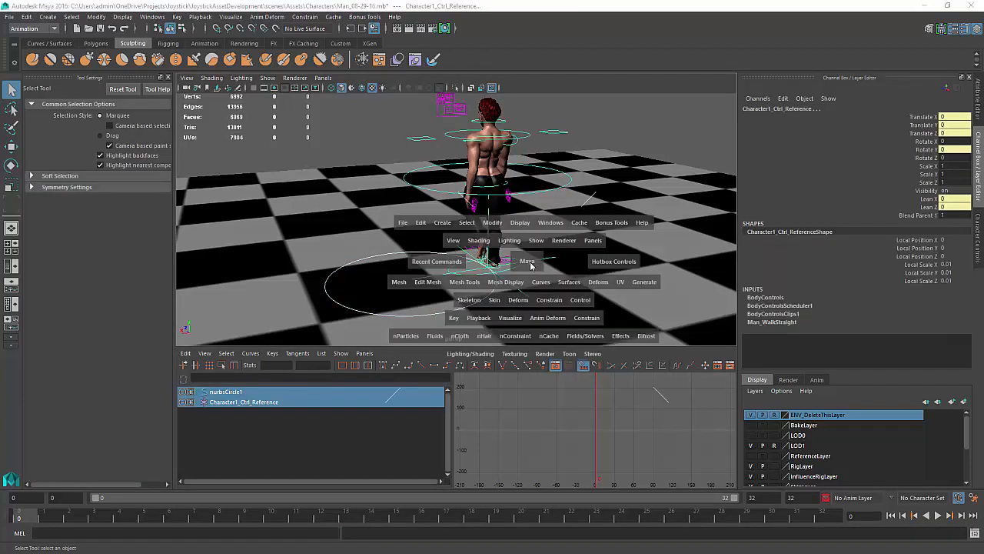
click(557, 301)
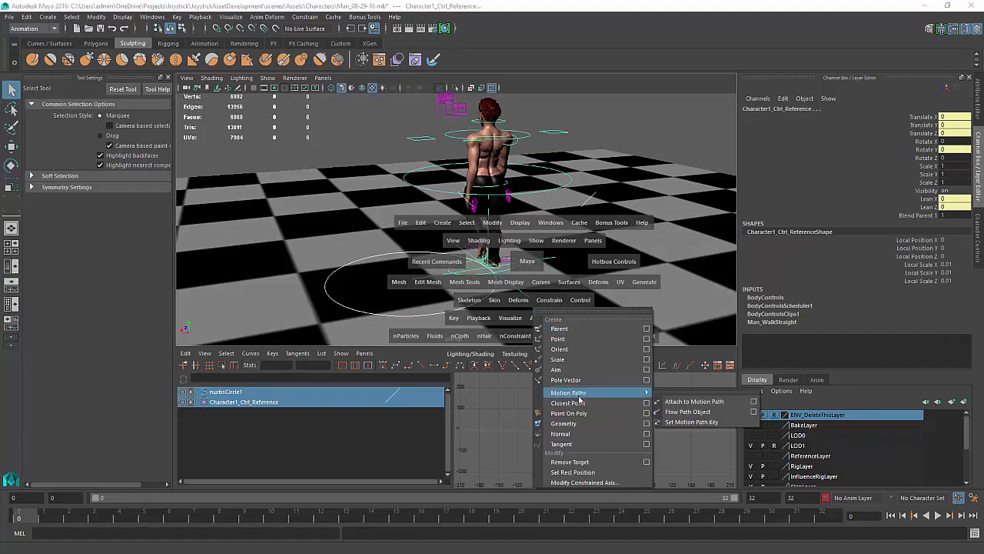
mouse_move(602, 394)
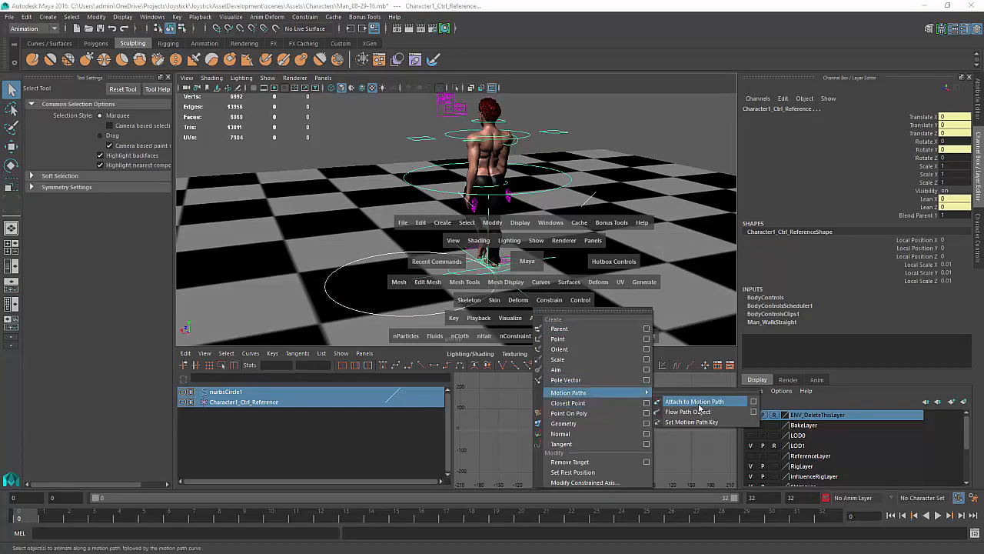
click(699, 400)
click(581, 305)
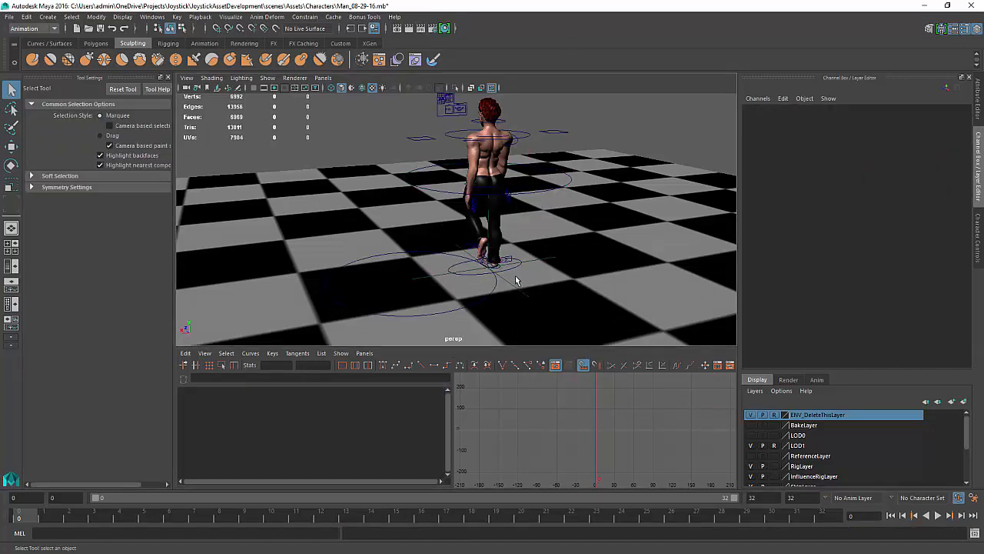
Create an empty group and attach it to nurbsCircle1 as a motion path.
key(ctrl+g)
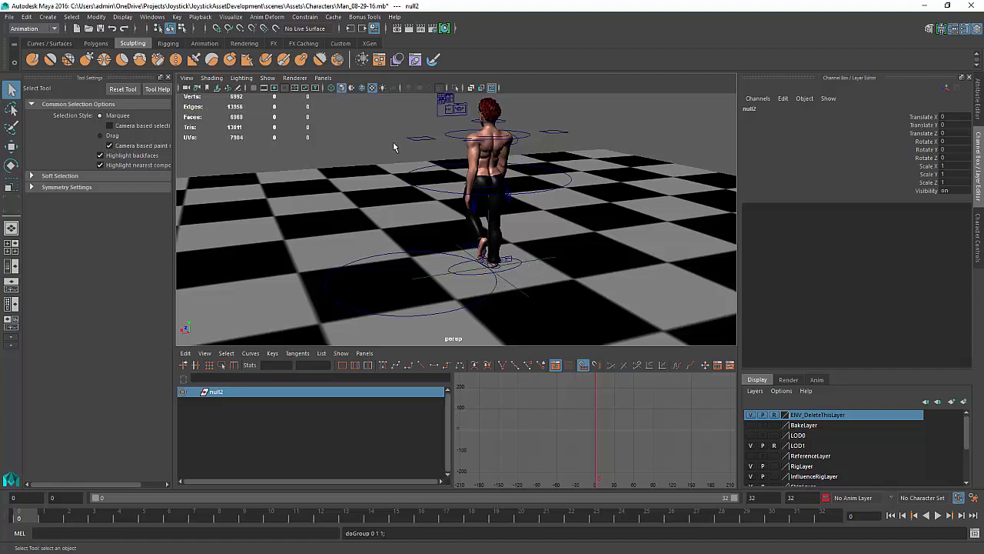
key(shift+o)
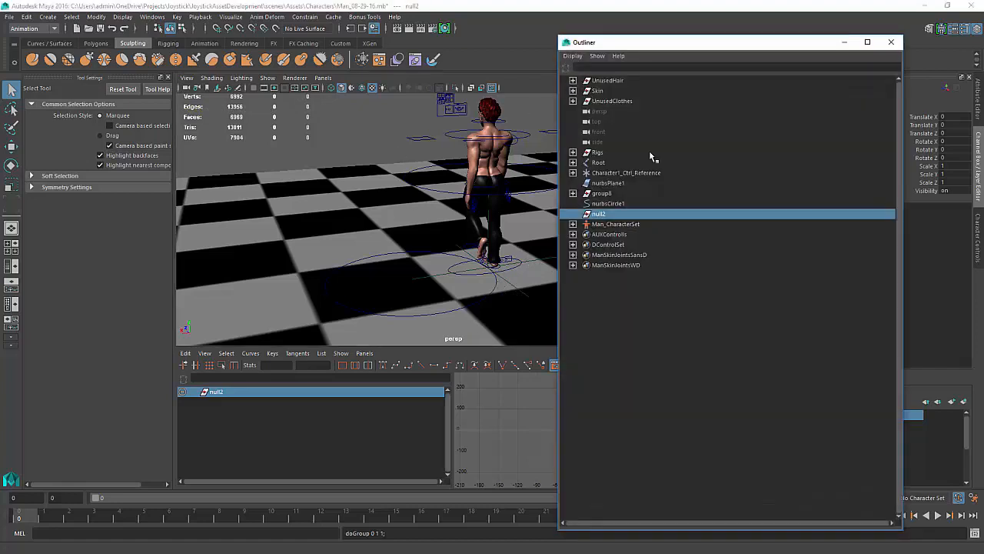
click(611, 203)
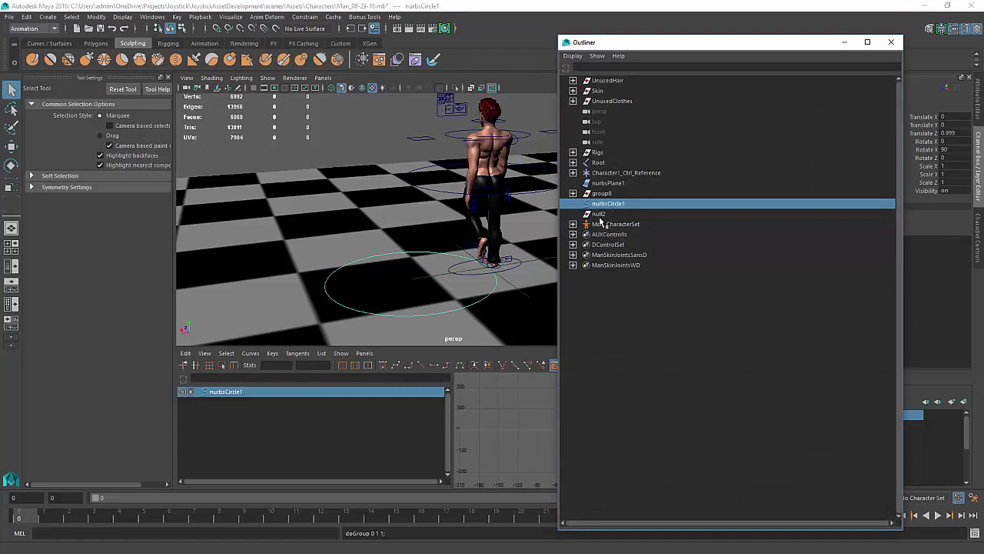
ctrl+click(600, 214)
key(space)
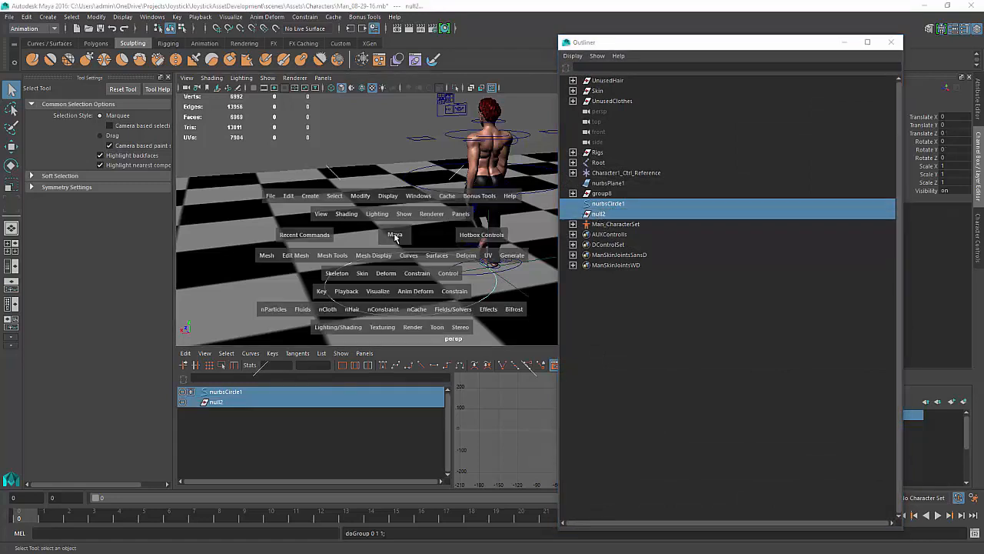
click(405, 274)
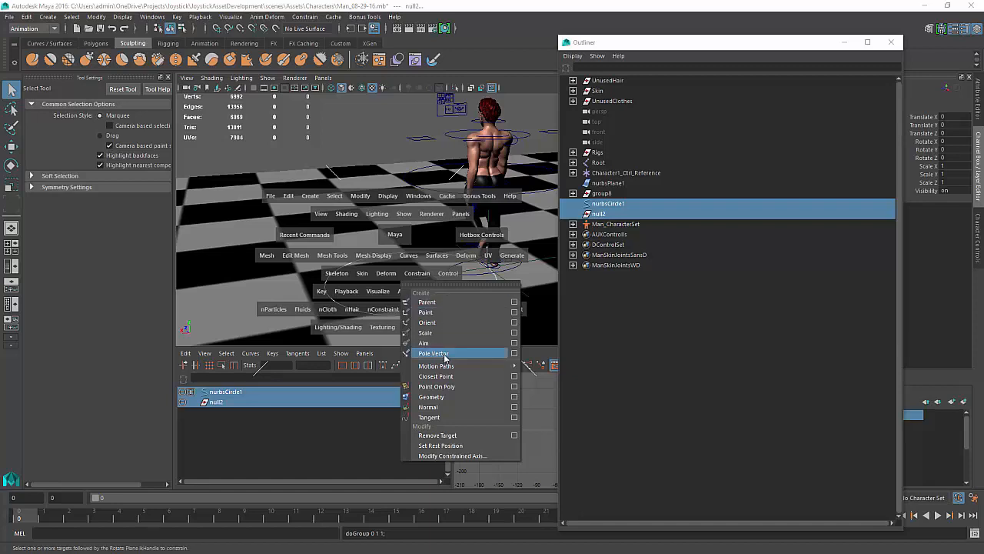
mouse_move(477, 366)
click(569, 374)
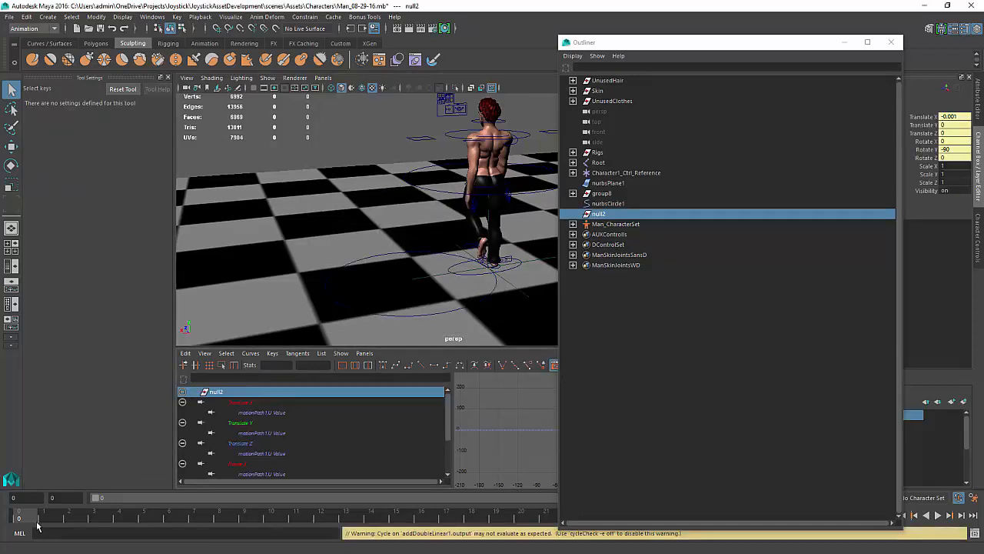
Show the Move manipulator on null2, close the Outliner, and preview the null's travel around the circle by scrubbing and playback.
click(599, 215)
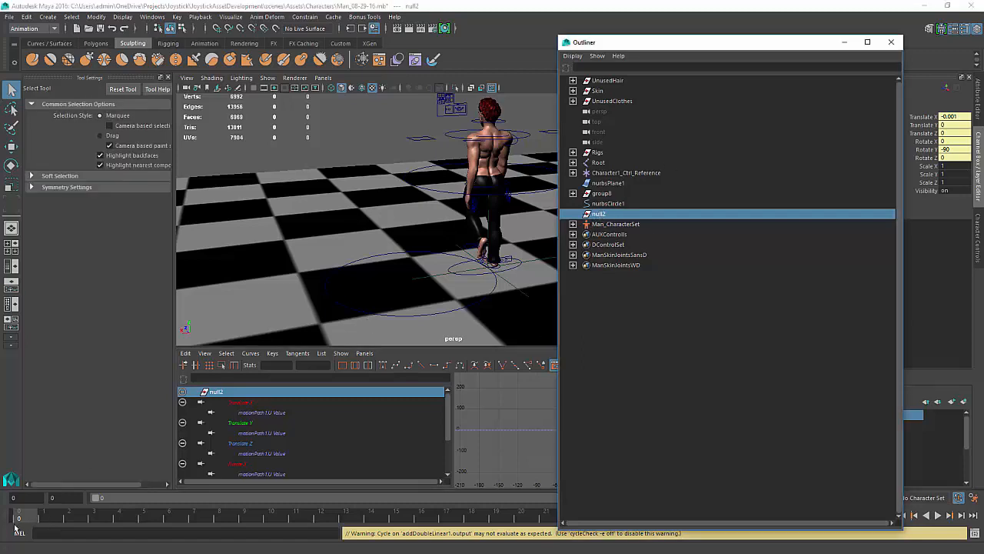
key(w)
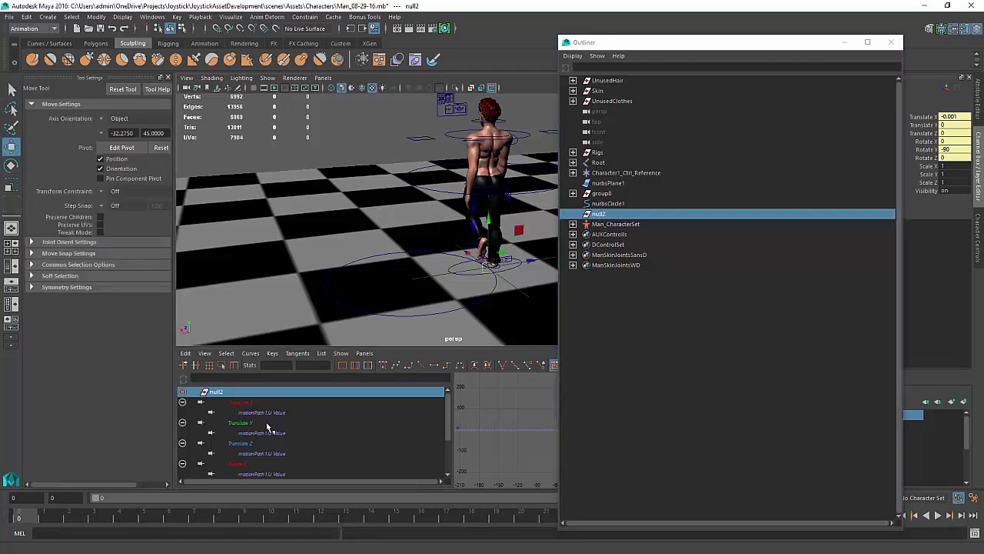
drag(74, 519, 446, 516)
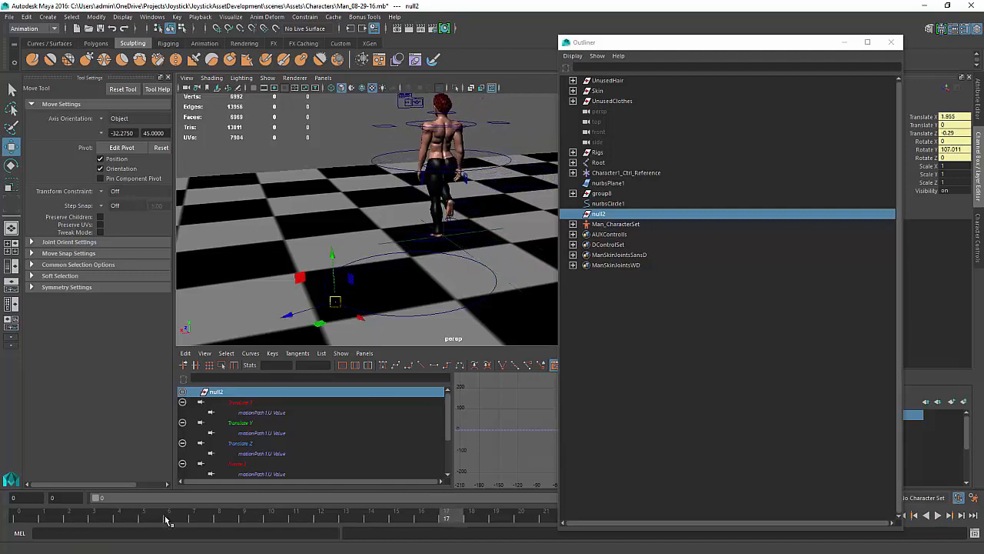
drag(192, 519, 221, 521)
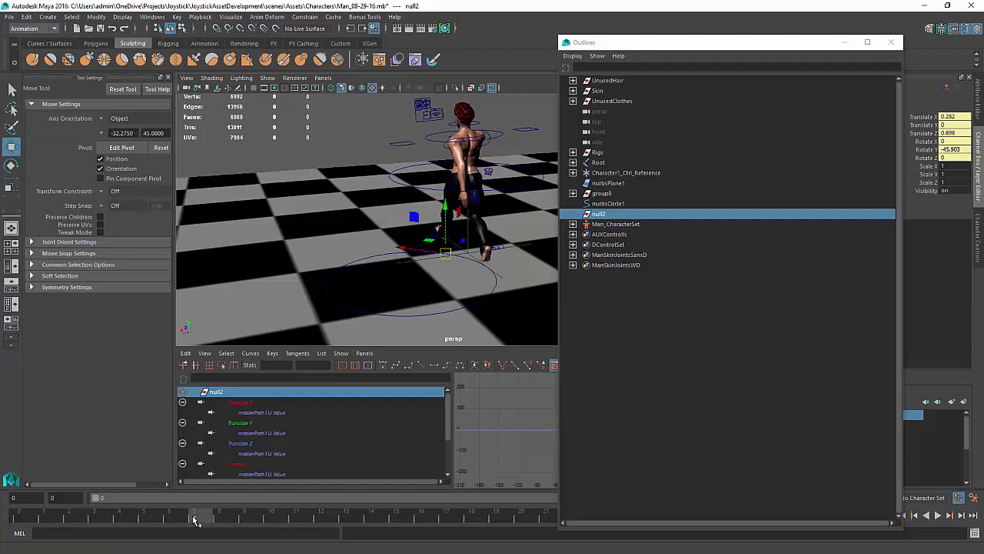
drag(194, 518, 541, 518)
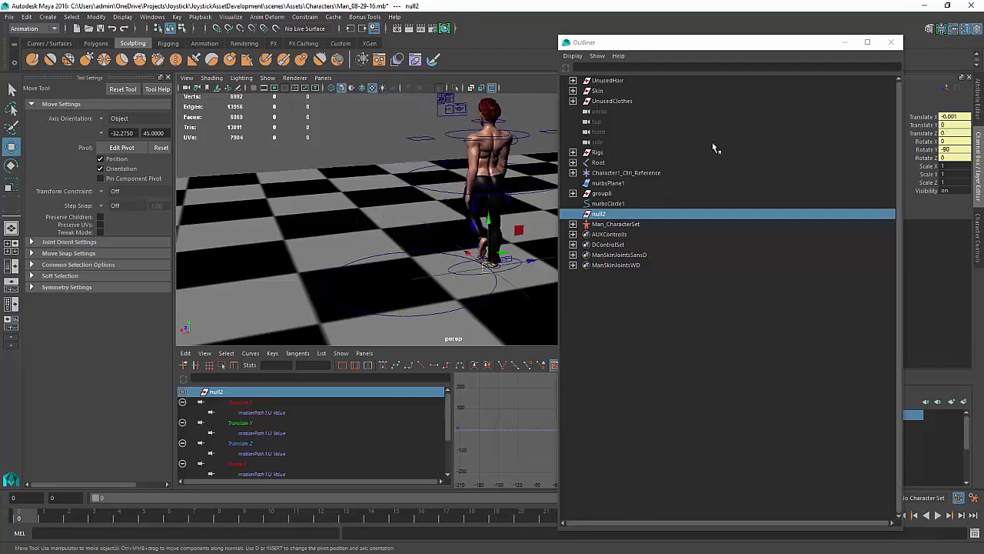
click(891, 41)
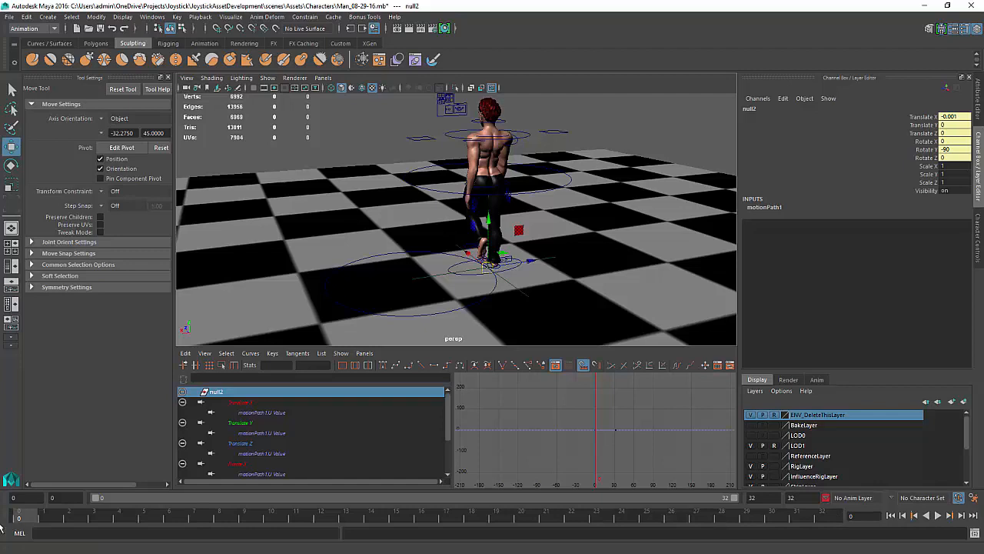
key(alt+v)
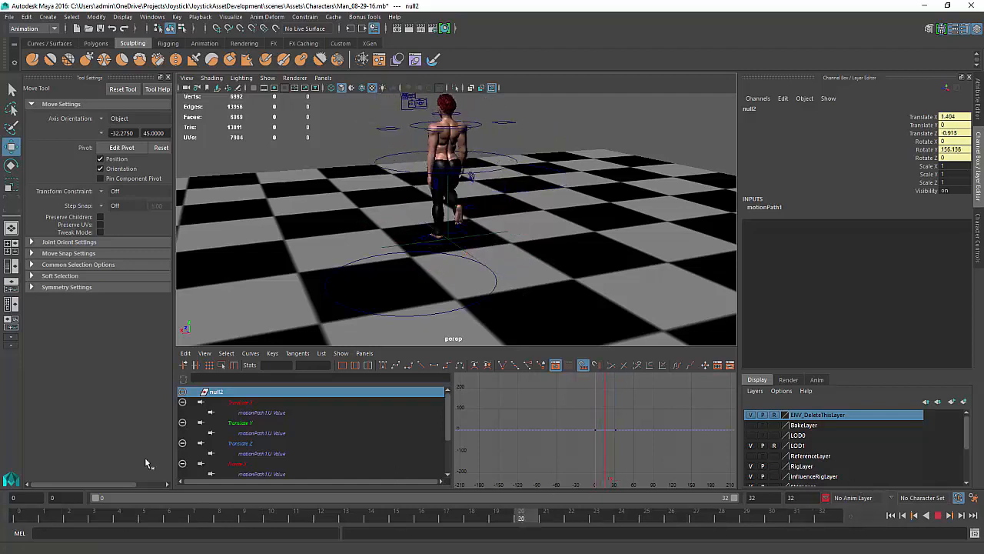
key(alt+v)
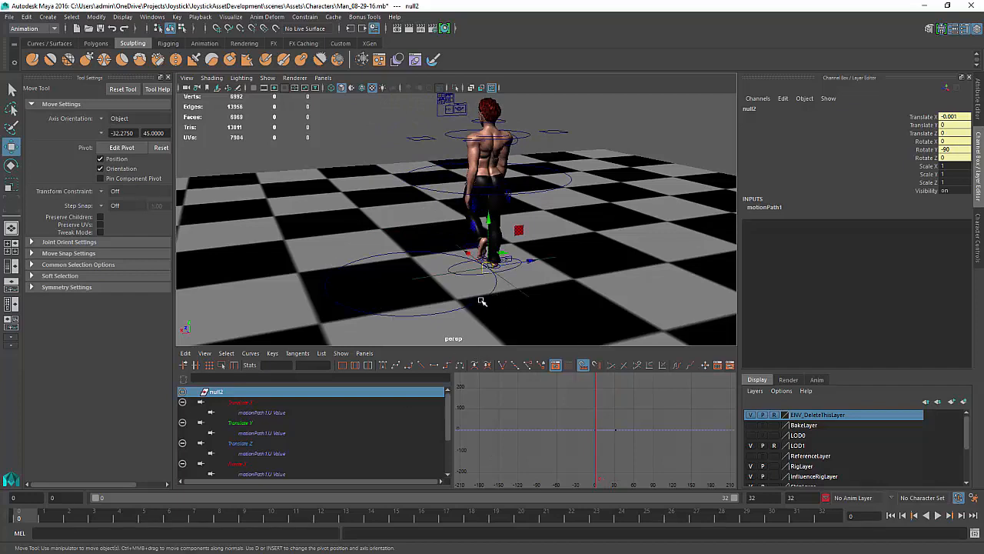
Frame null2's motion path U Value curve in the Graph Editor and give its keys linear tangents.
click(475, 304)
key(ctrl+z)
key(f)
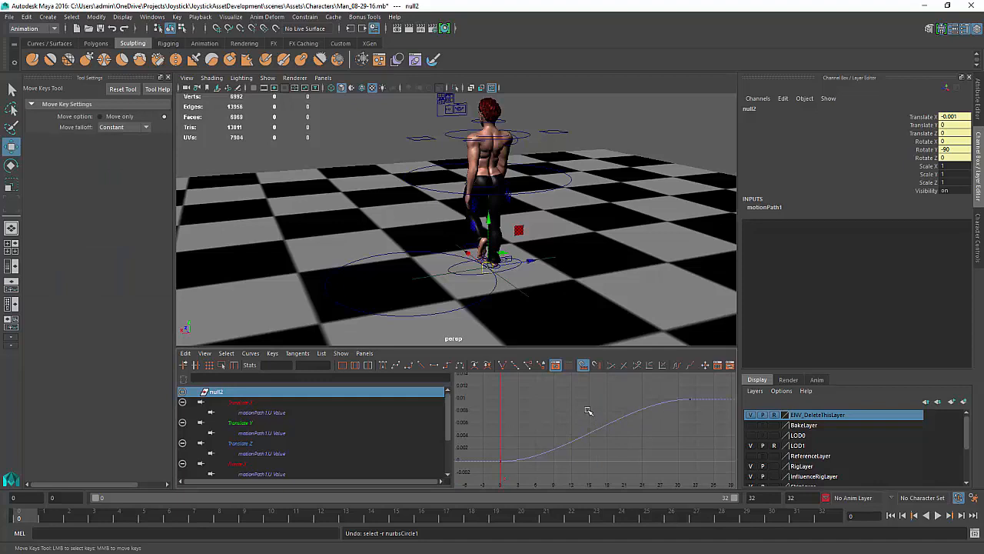
drag(608, 449, 509, 399)
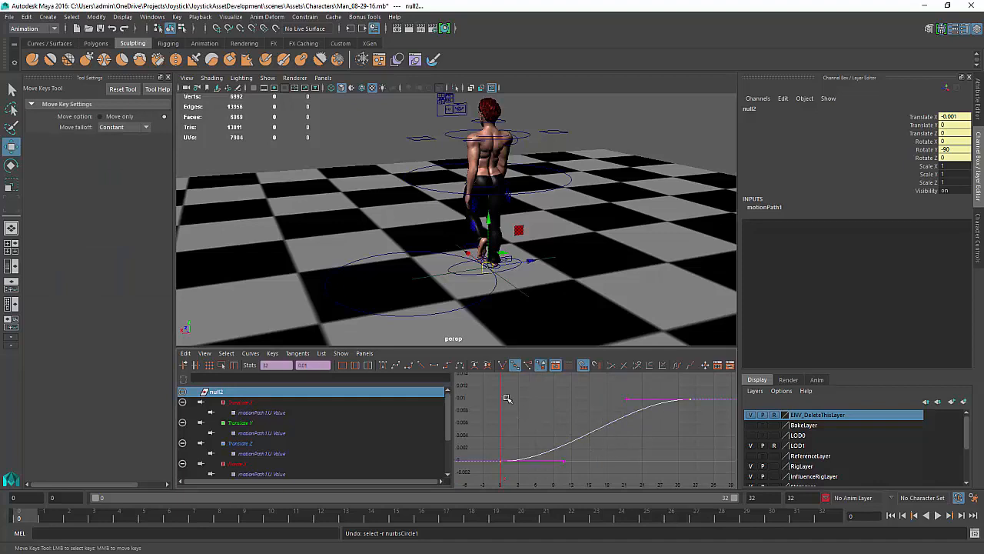
click(433, 365)
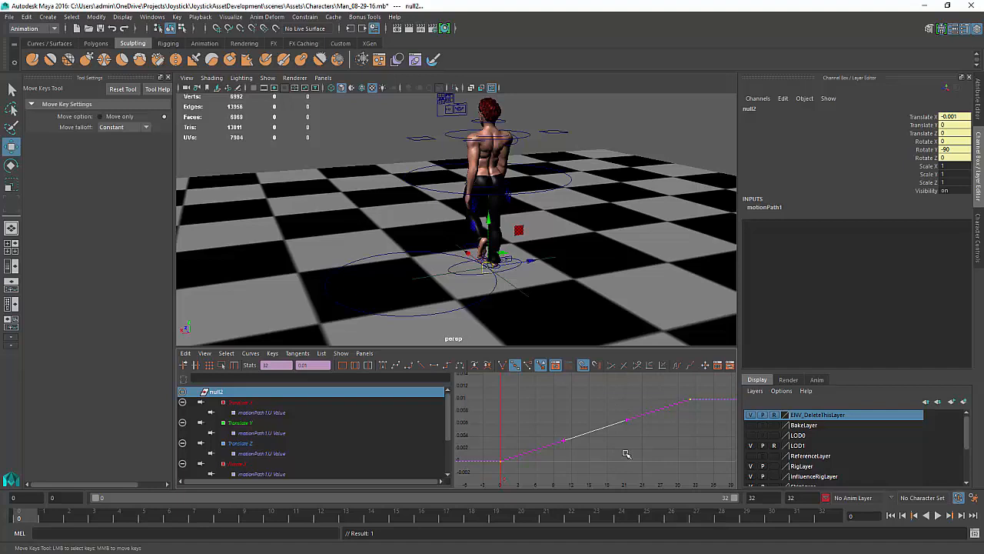
Undo a freehand move of the U Value curve's end key and set that key's value to 0.005.
middle_drag(691, 382, 669, 418)
key(ctrl+z)
key(ctrl+z)
key(ctrl+z)
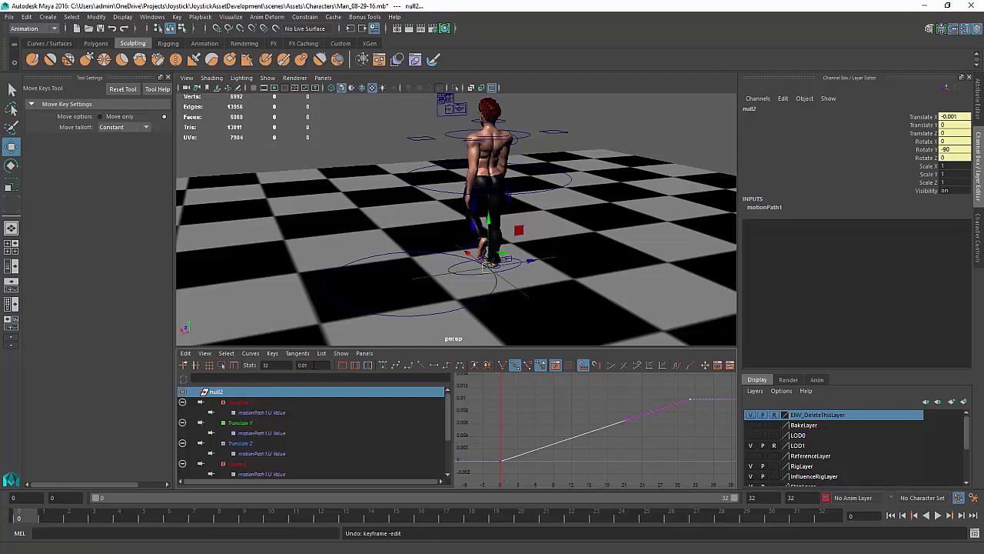
click(303, 364)
text(0.005)
key(Return)
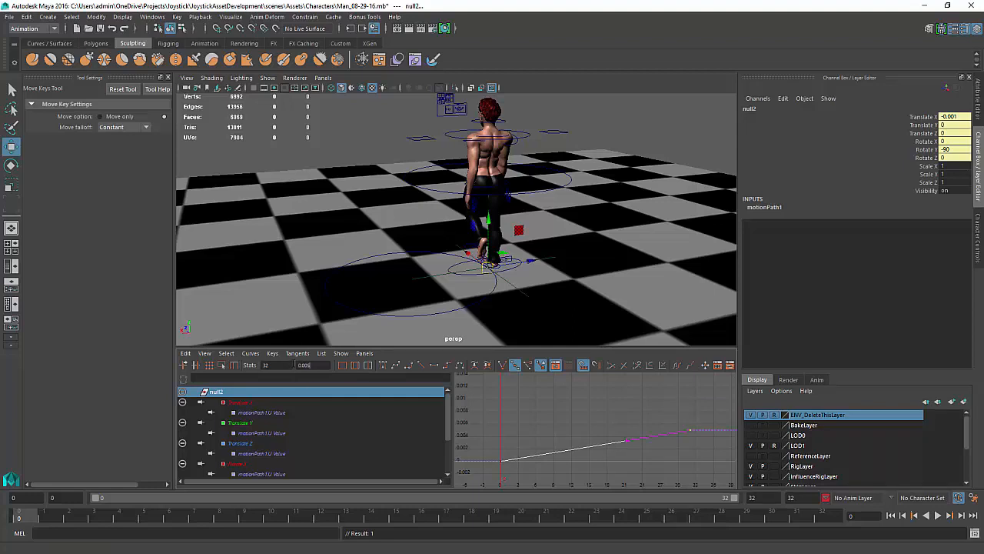
Scrub from frame 0 to 32 and back to check the null's travel along the circle, and clear the selection.
drag(24, 521, 846, 545)
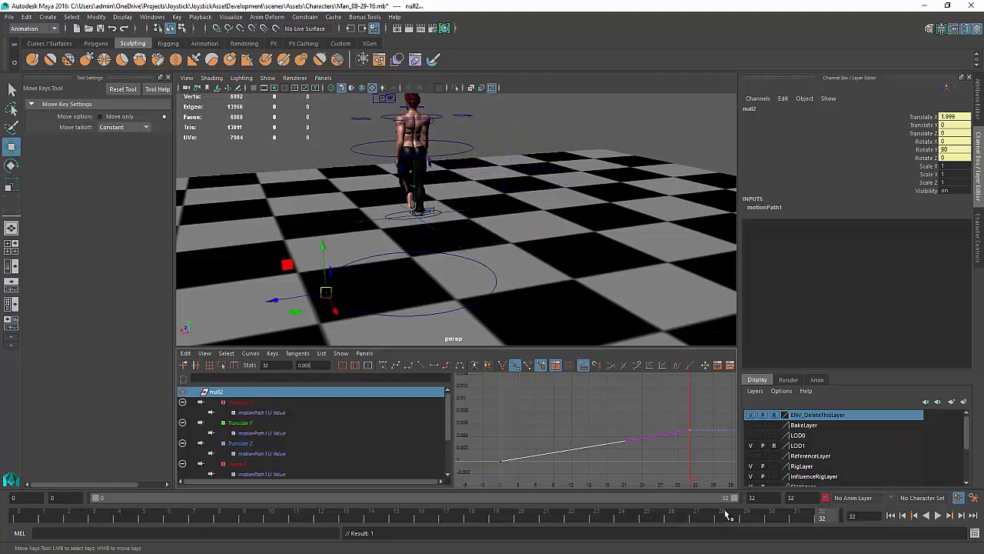
drag(827, 520, 18, 521)
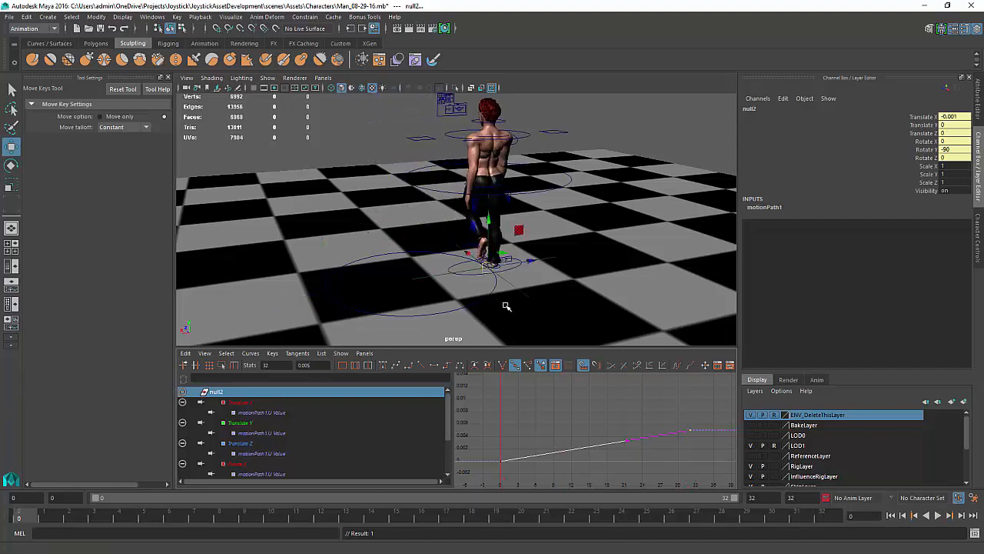
key(alt+space)
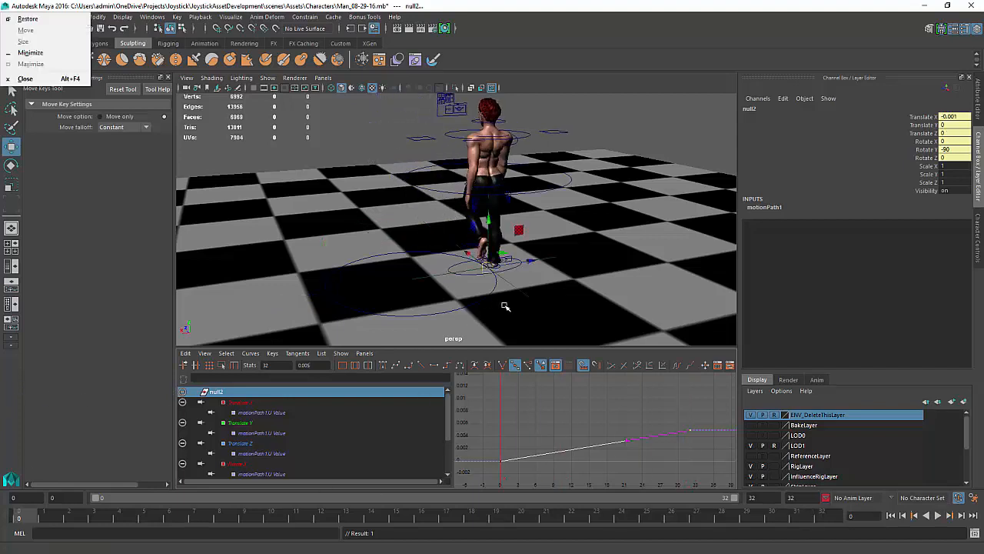
click(351, 243)
Parent-constrain Character1_Ctrl_Reference to null2 so that the null drives the character's reference control.
key(shift+o)
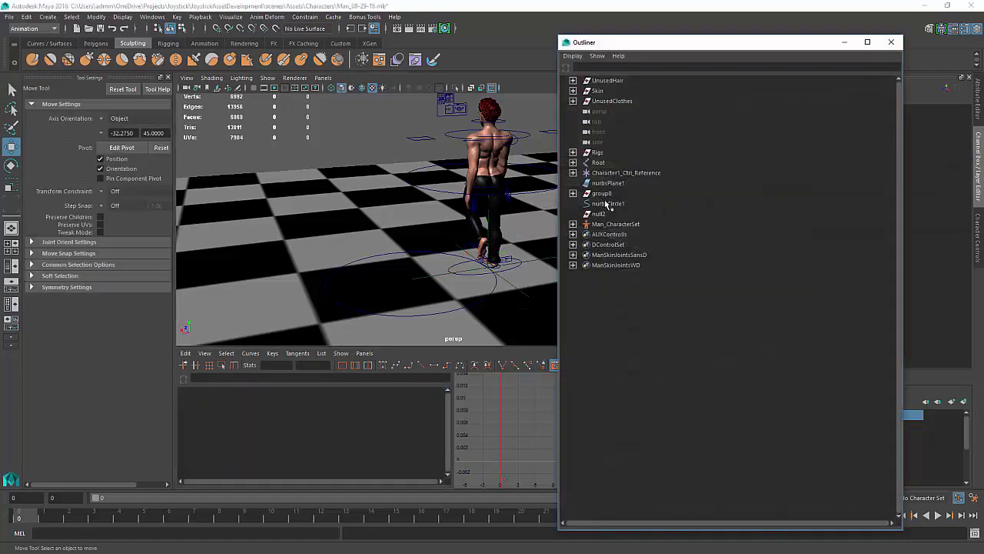
click(609, 174)
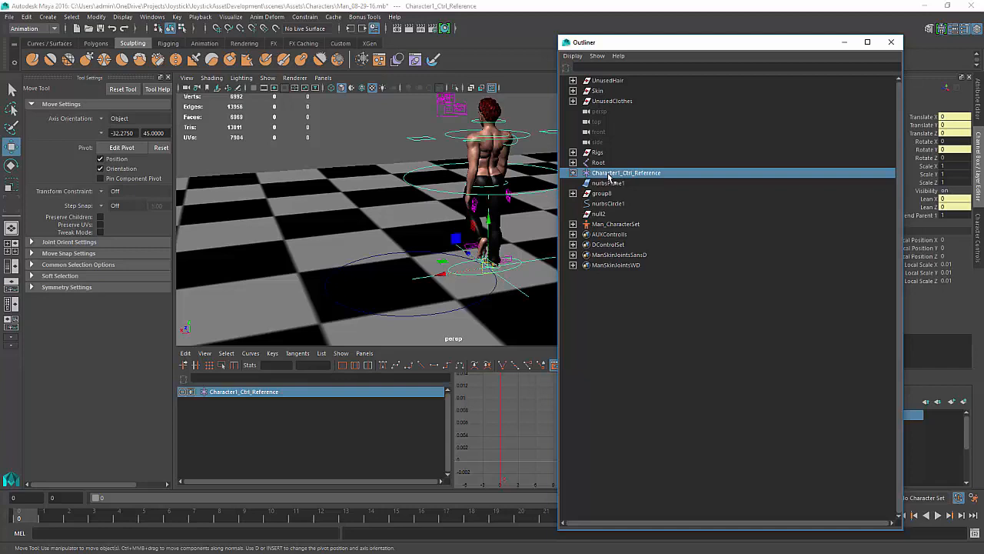
click(600, 214)
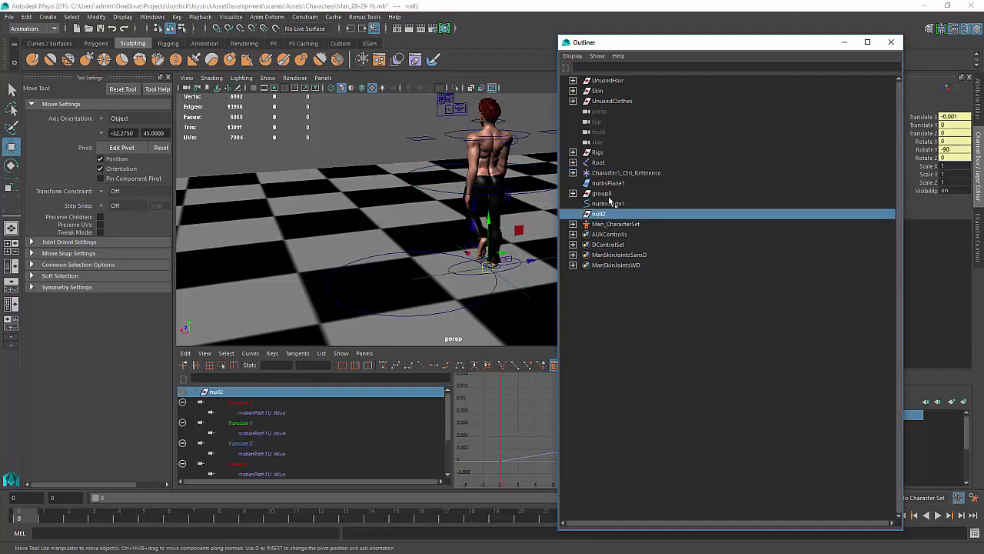
ctrl+click(622, 174)
key(space)
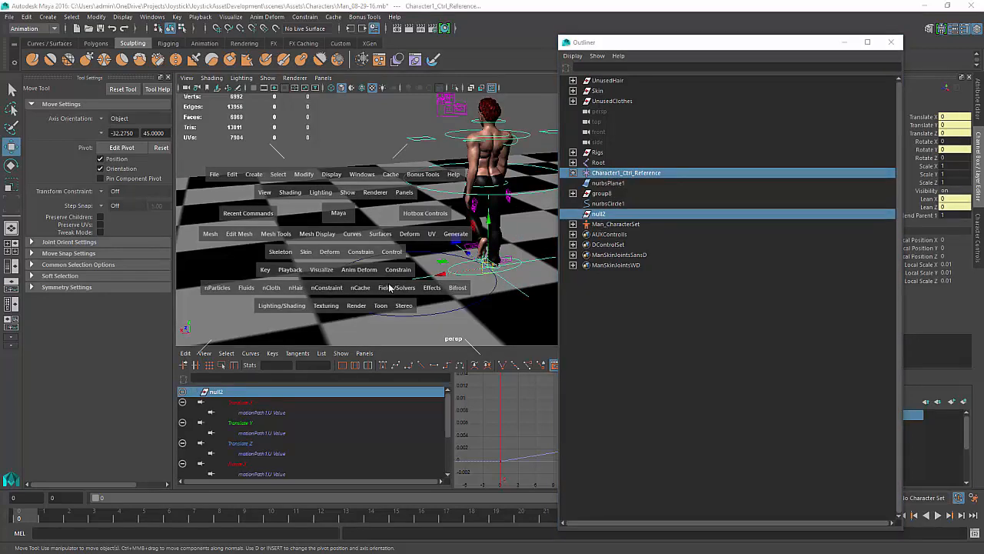
drag(362, 256, 399, 278)
Play back the constrained walk around the NURBS circle and examine it from the original view and from a low side view.
key(alt+v)
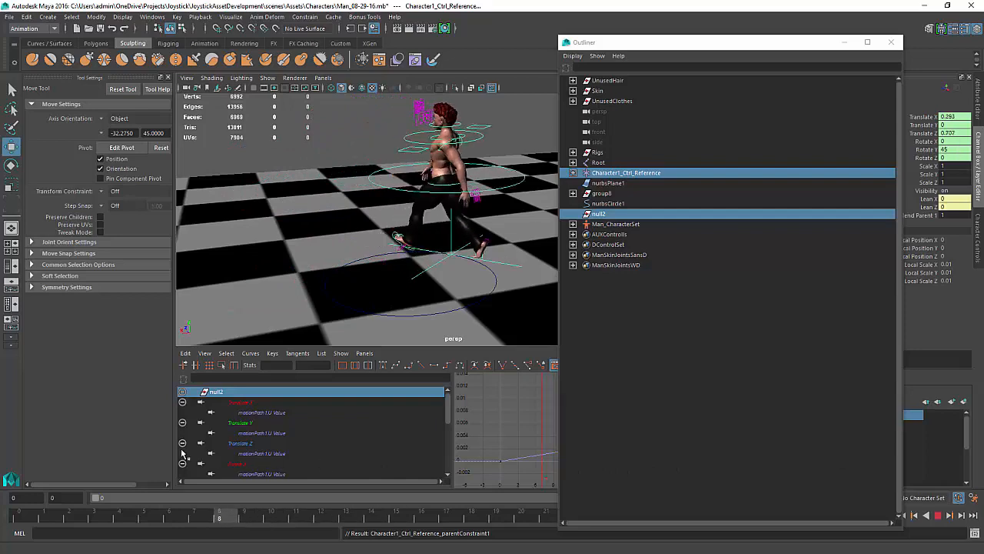
click(938, 516)
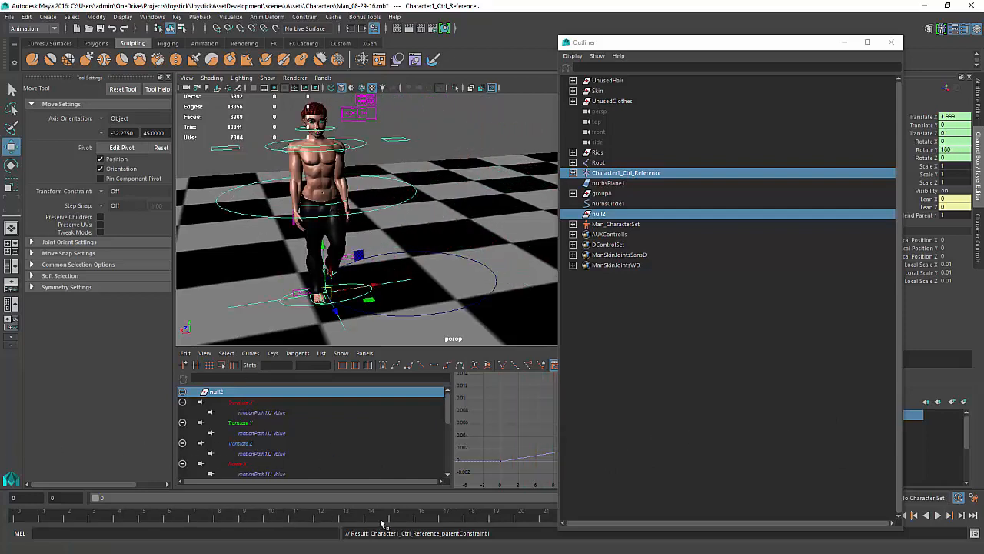
key(alt+v)
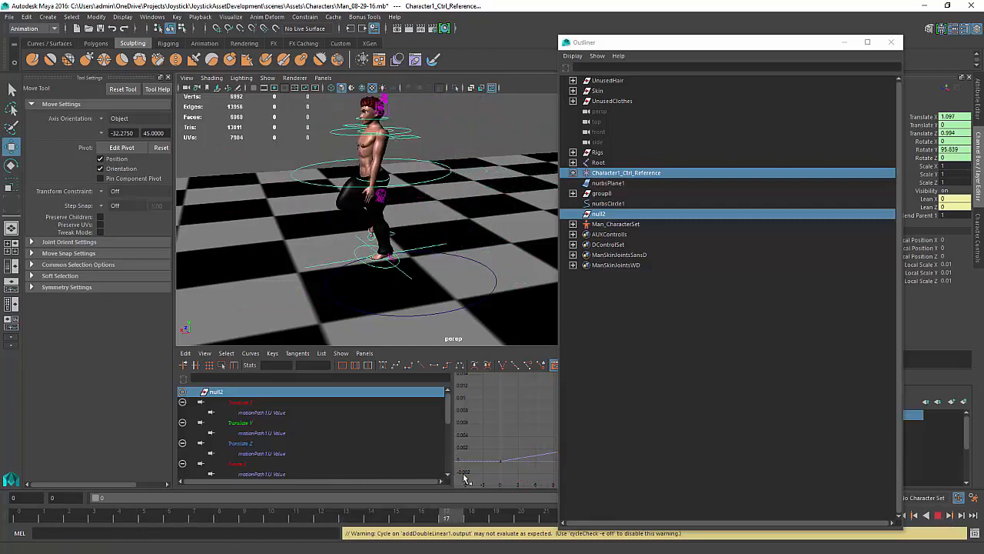
key(alt+v)
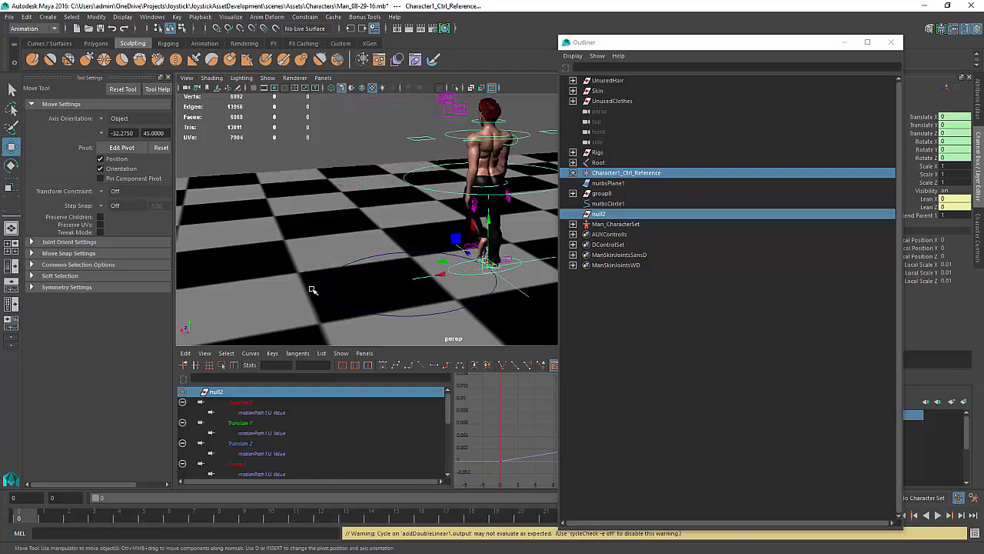
alt+drag(313, 290, 422, 250)
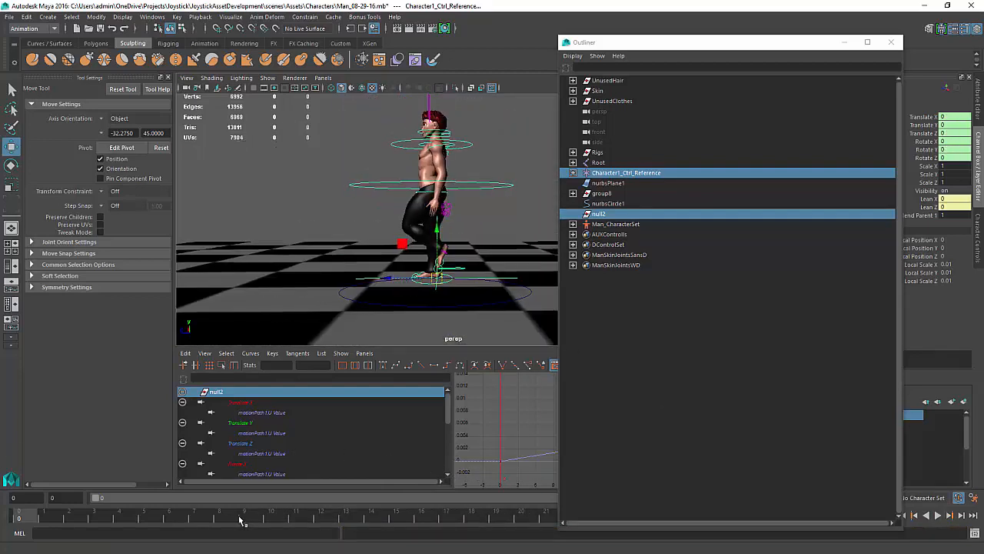
key(alt+v)
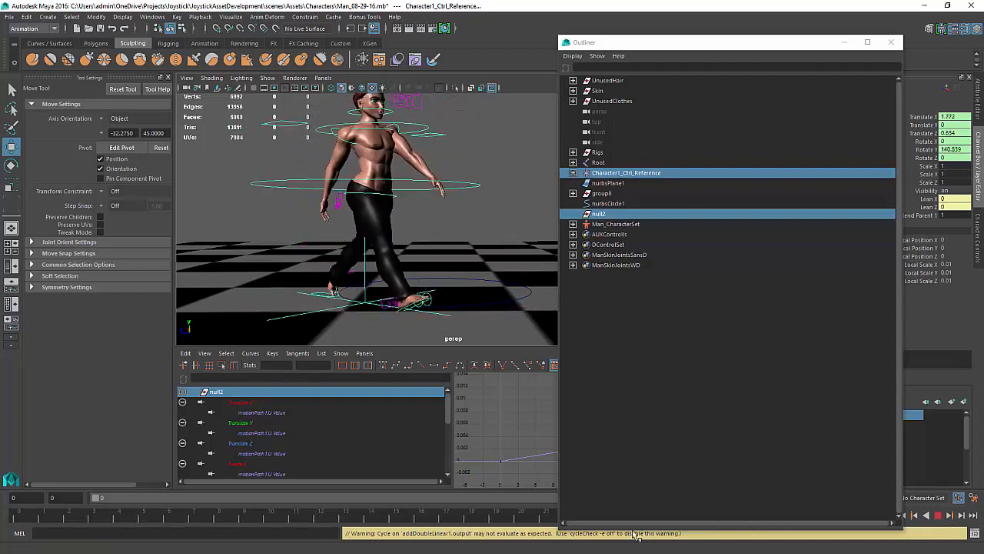
key(alt+v)
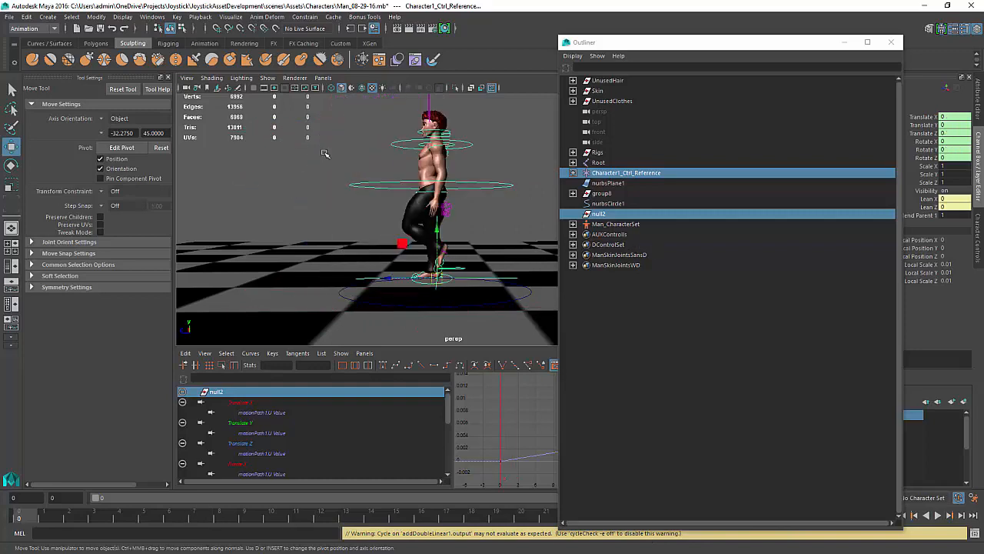
Examine the character's turning walk from a raised front view, checking its path and pose relative to the circle.
alt+drag(325, 154, 461, 245)
key(alt+v)
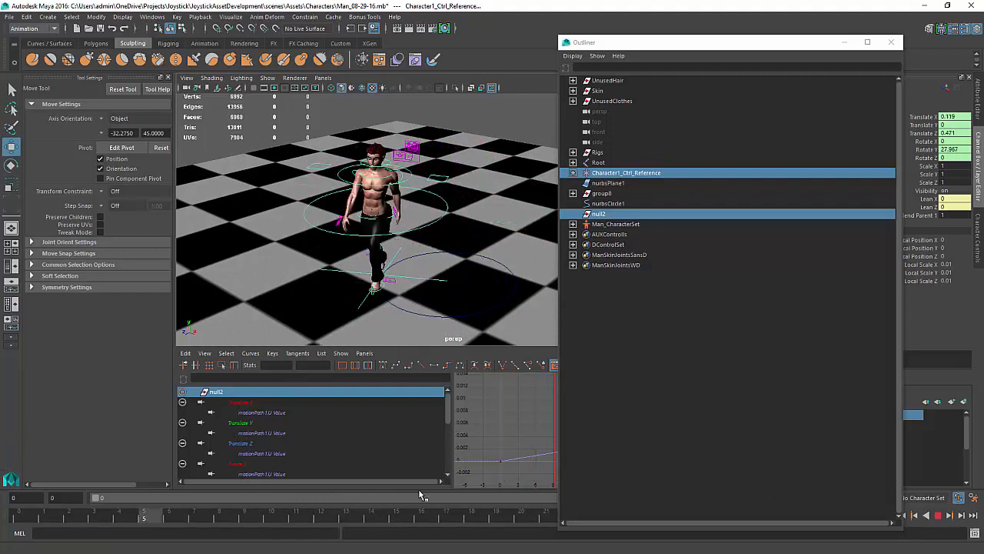
key(alt+v)
alt+drag(461, 266, 426, 308)
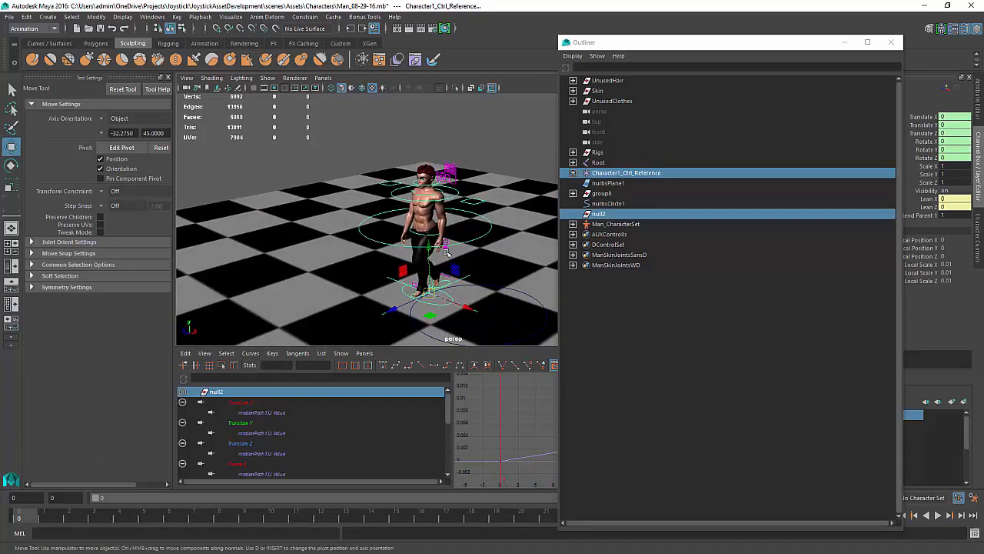
alt+drag(445, 252, 456, 130)
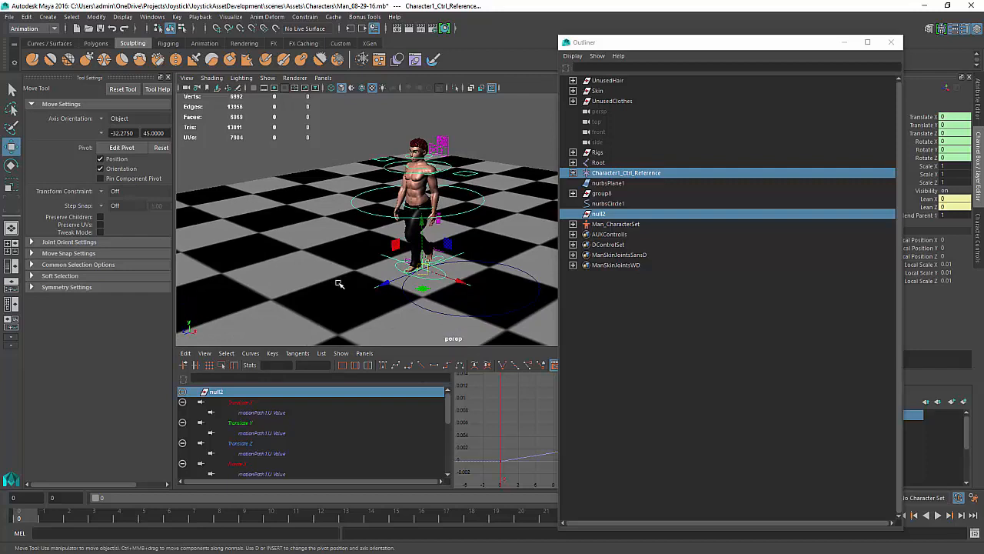
scroll(356, 222, up, 3)
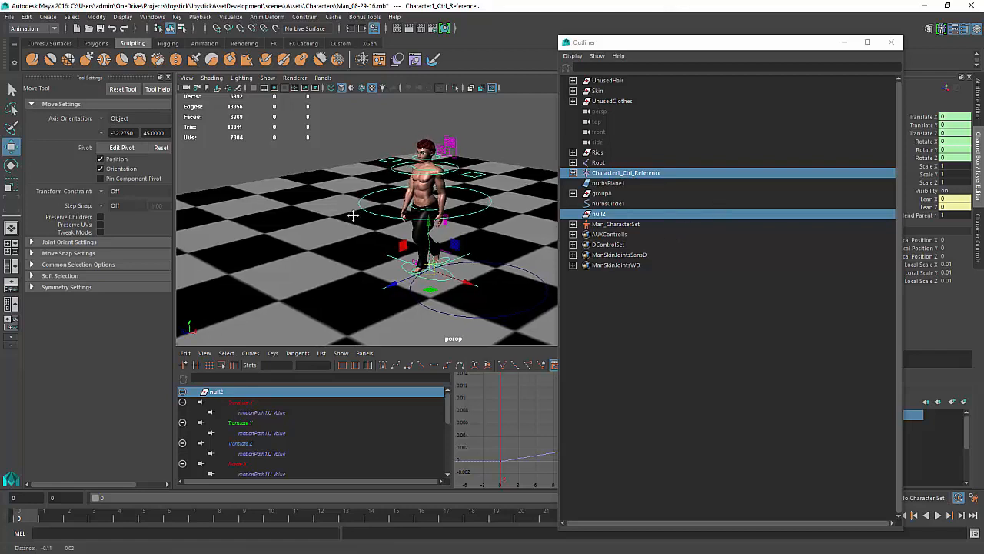
alt+middle_drag(356, 223, 360, 226)
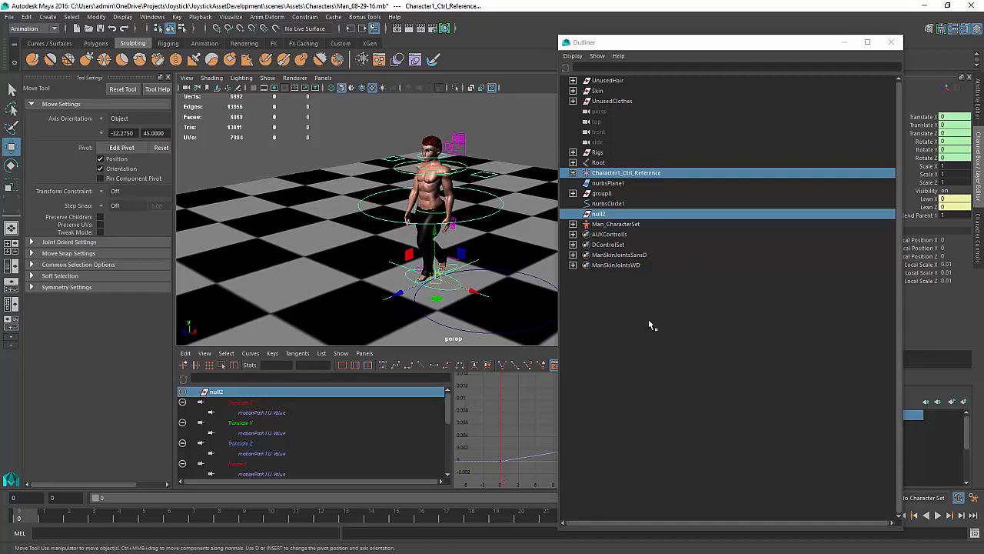
Clear the selection and reopen the scene Man_08-29-16.mb, discarding the current changes.
click(618, 308)
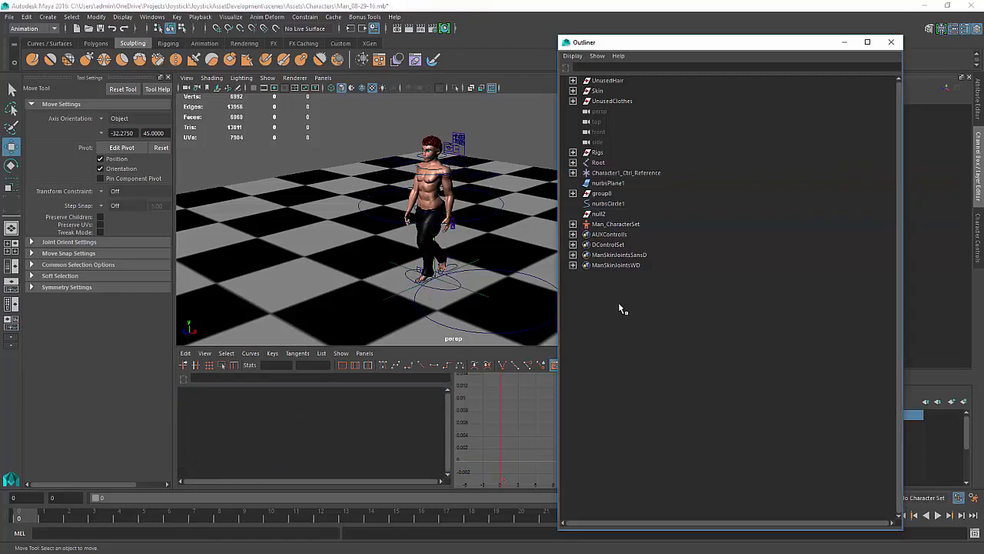
click(11, 17)
click(89, 80)
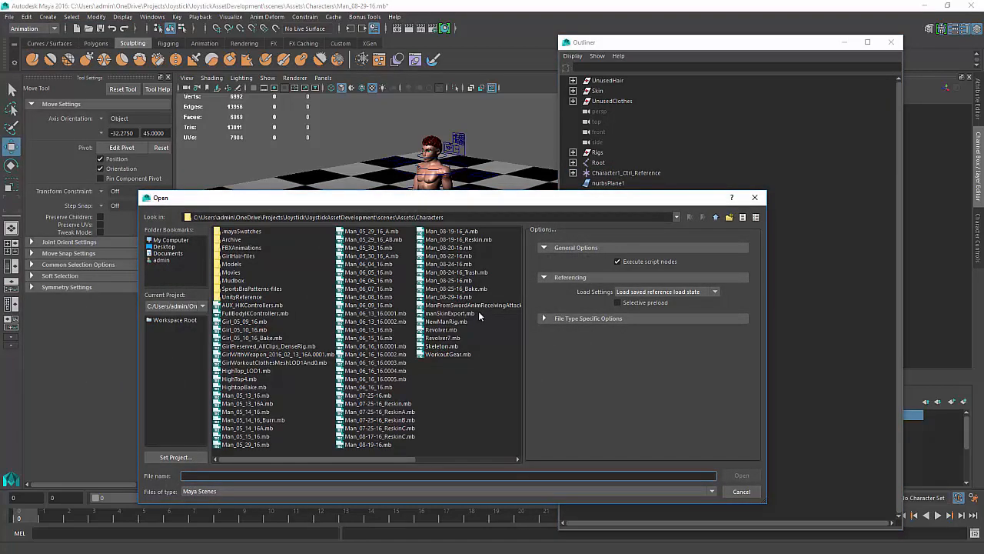
click(452, 297)
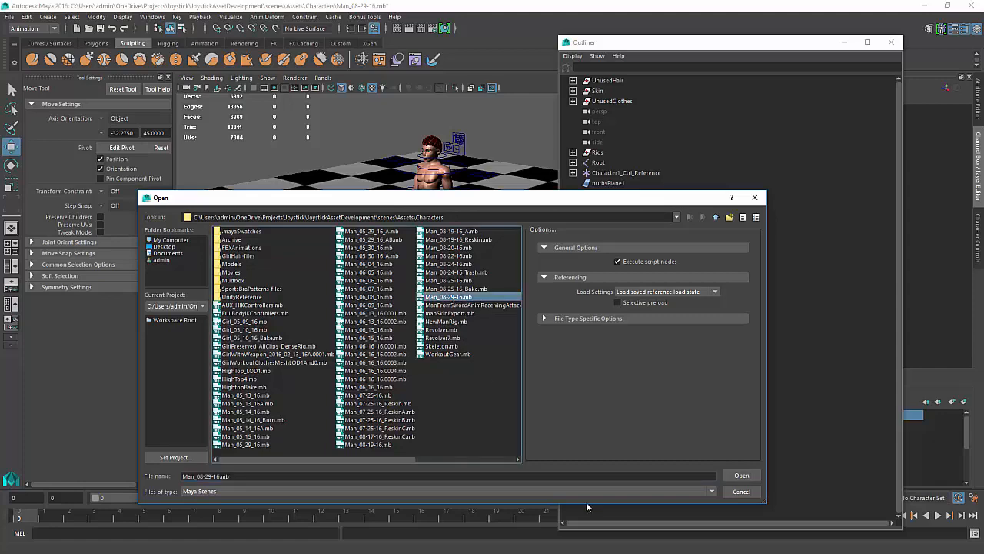
click(736, 475)
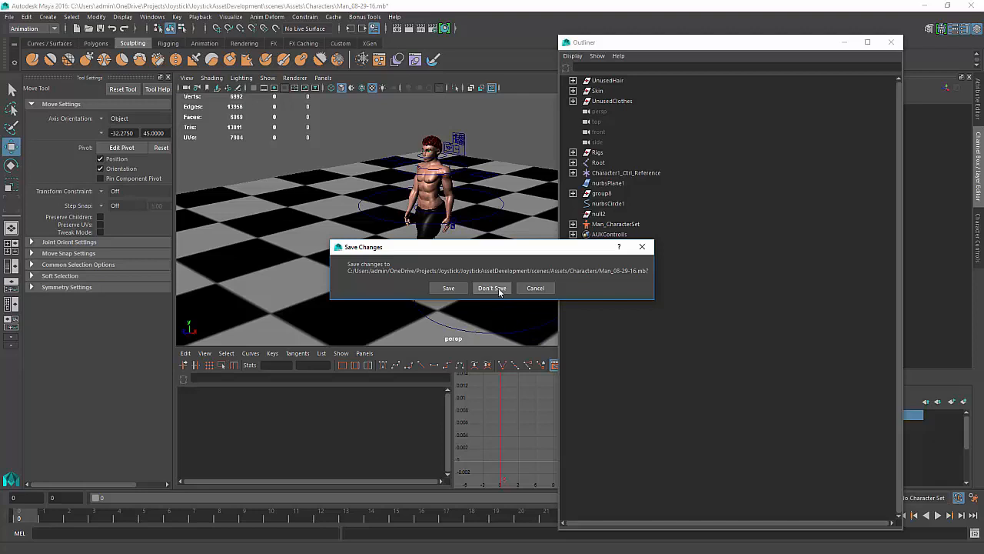
click(492, 288)
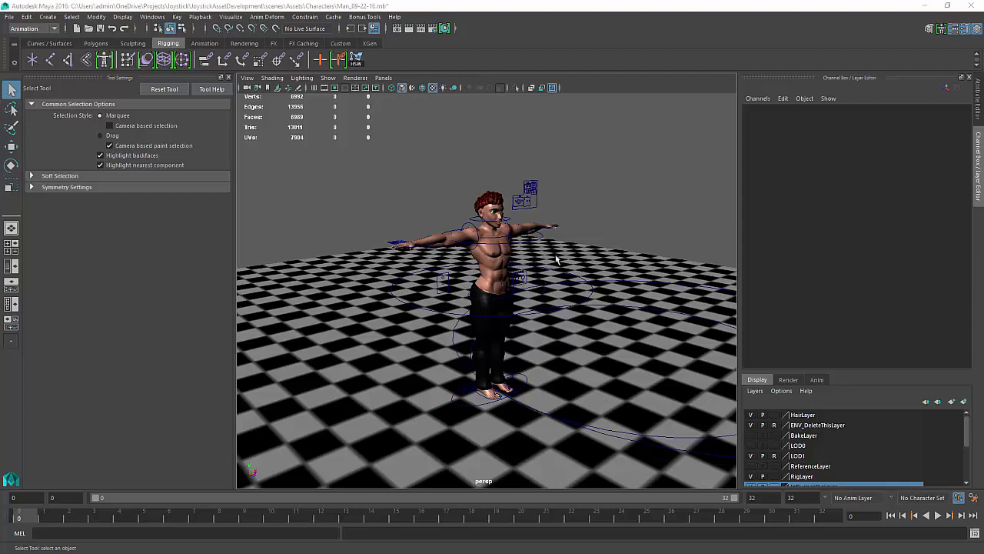
Save the Man_09-22-16 scene as Man_09-22-16_Bake.mb, replacing the existing file.
alt+middle_drag(633, 168, 629, 169)
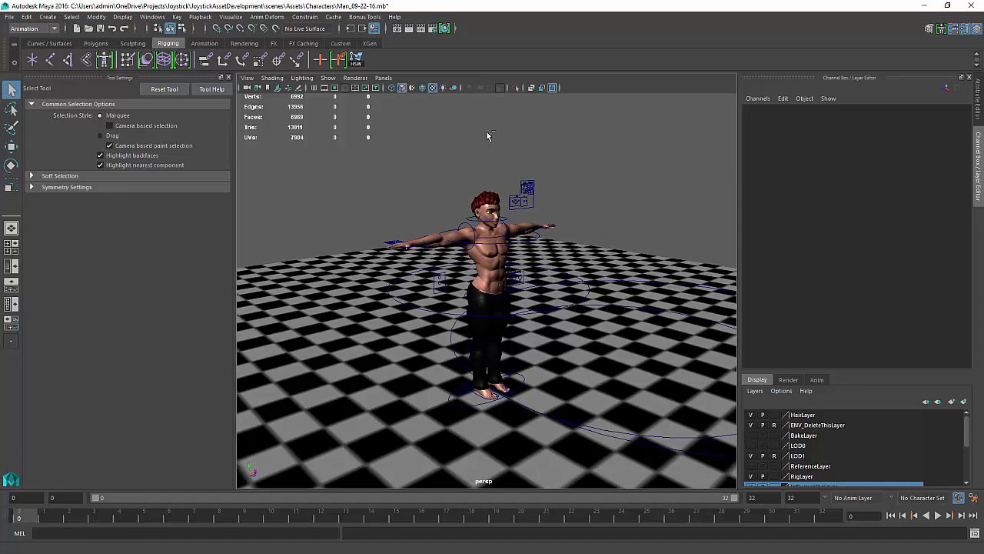
click(9, 16)
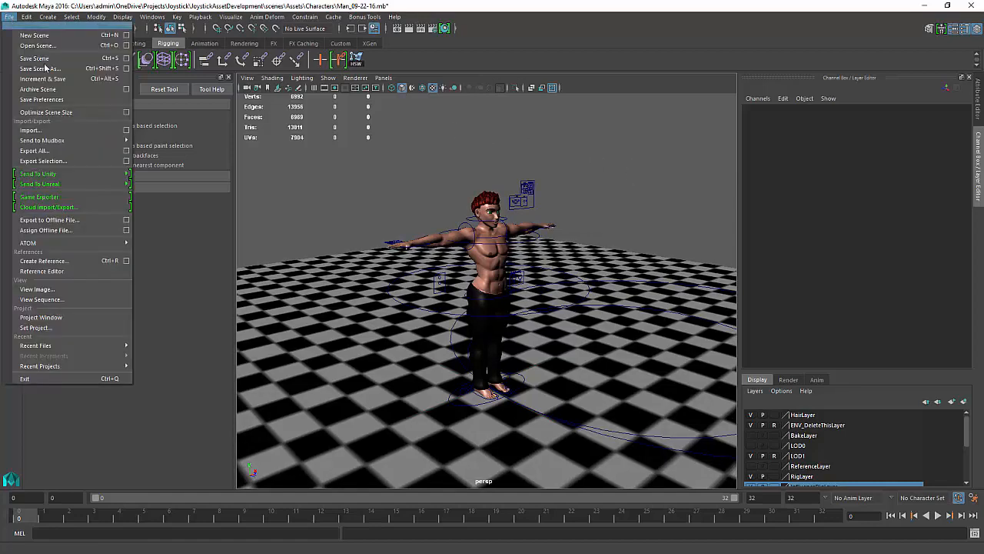
click(51, 70)
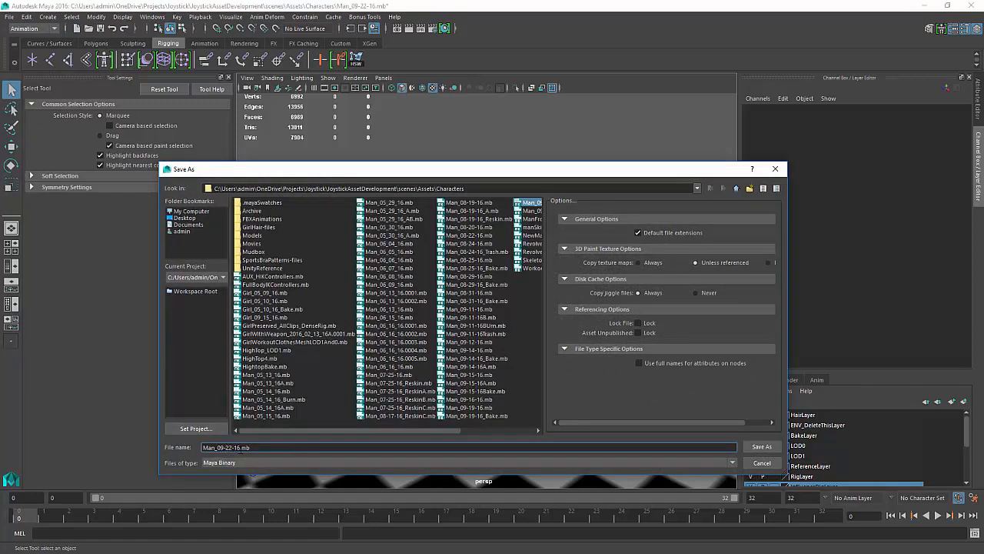
text(_Bake)
key(Return)
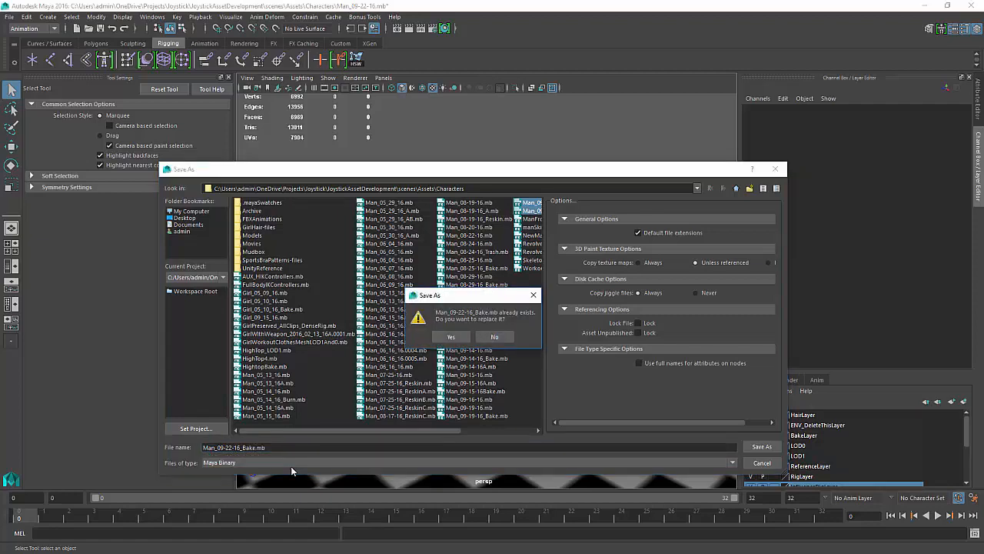
click(451, 337)
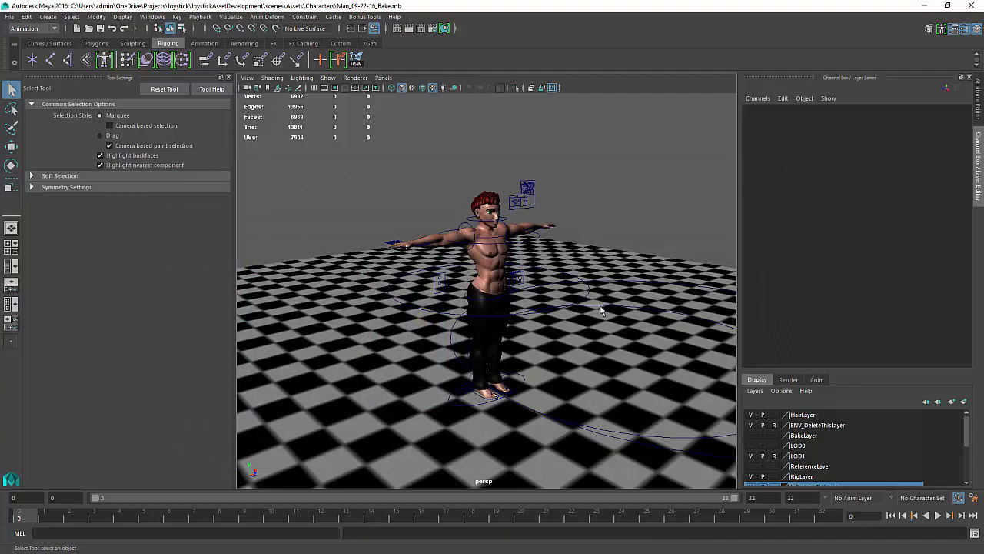
Scrub the first frames, insert the library clip Man_WalkStraightSource in the Trax Editor, and close the editor.
mouse_move(52, 523)
mouse_down()
mouse_move(31, 516)
mouse_move(752, 516)
mouse_move(25, 516)
mouse_up()
drag(73, 519, 20, 525)
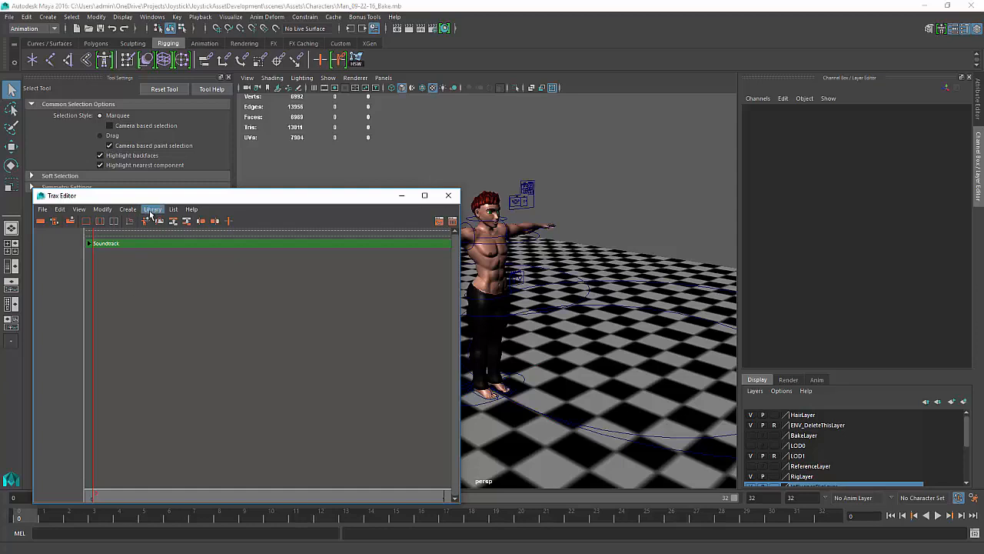
click(151, 210)
mouse_move(185, 228)
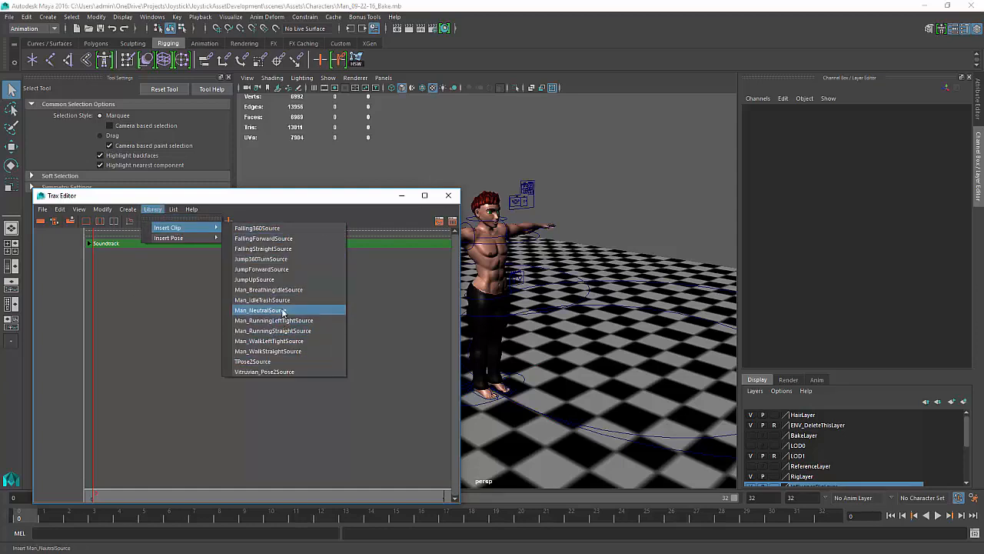
click(280, 357)
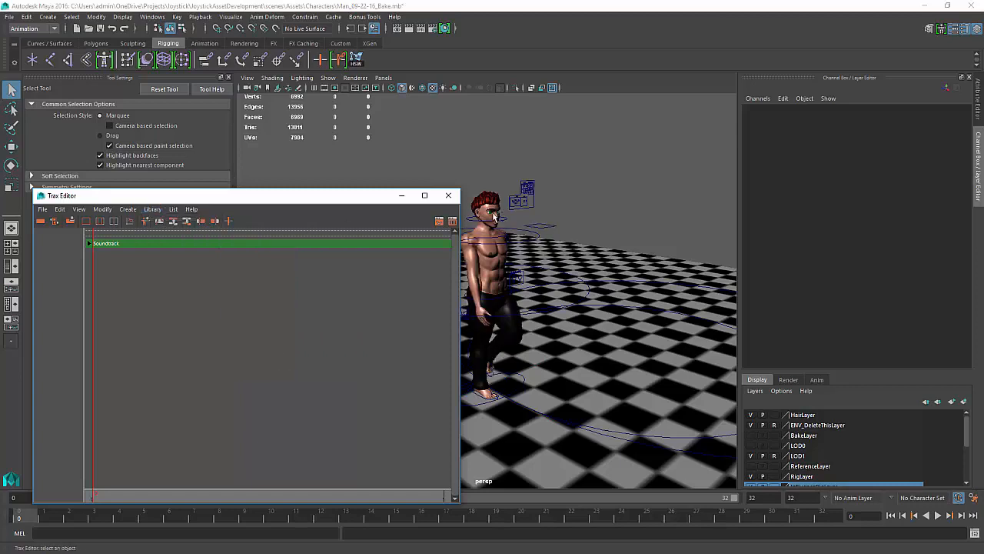
click(448, 196)
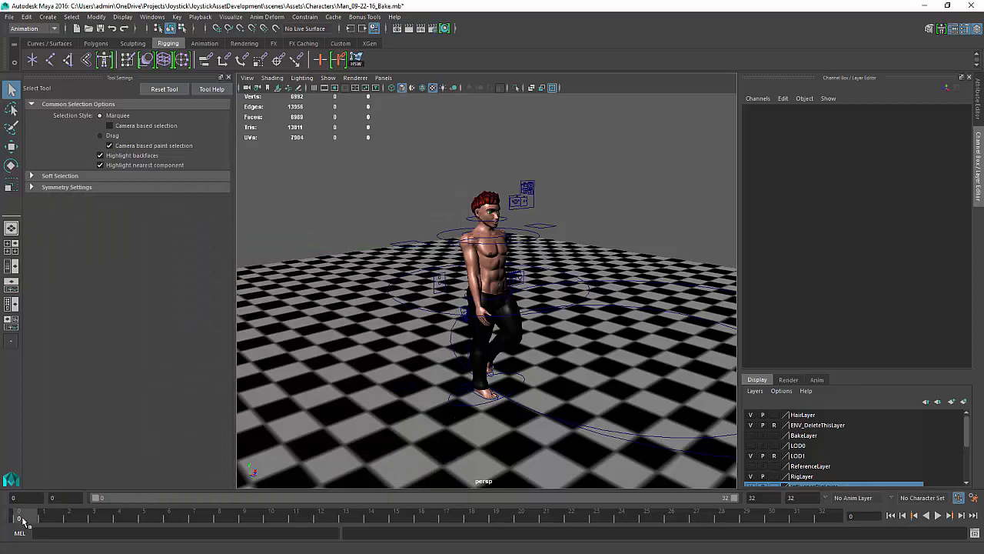
Play back the inserted walk clip from close and wider views to check the character's travel around the circle.
key(alt+v)
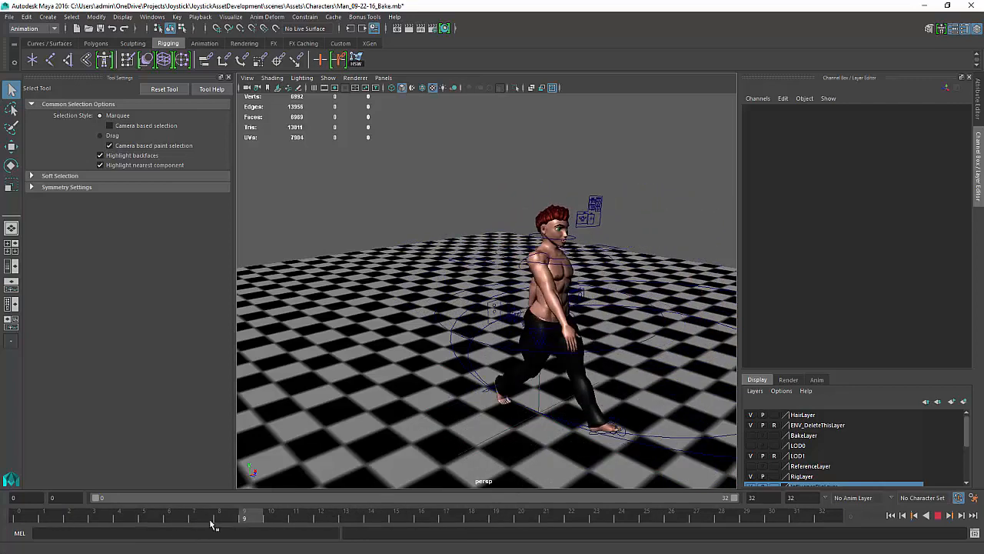
key(alt+v)
alt+right_drag(411, 362, 306, 318)
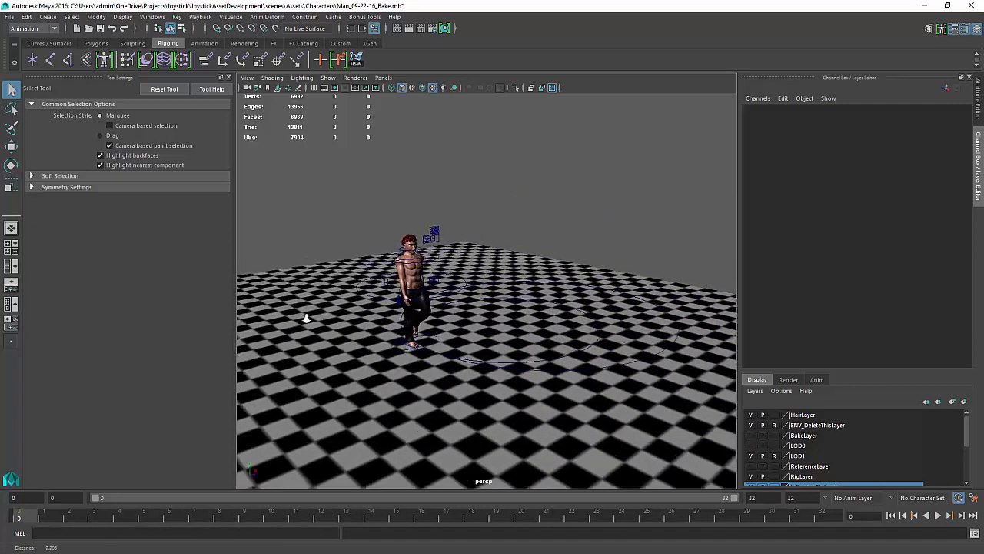
key(alt+v)
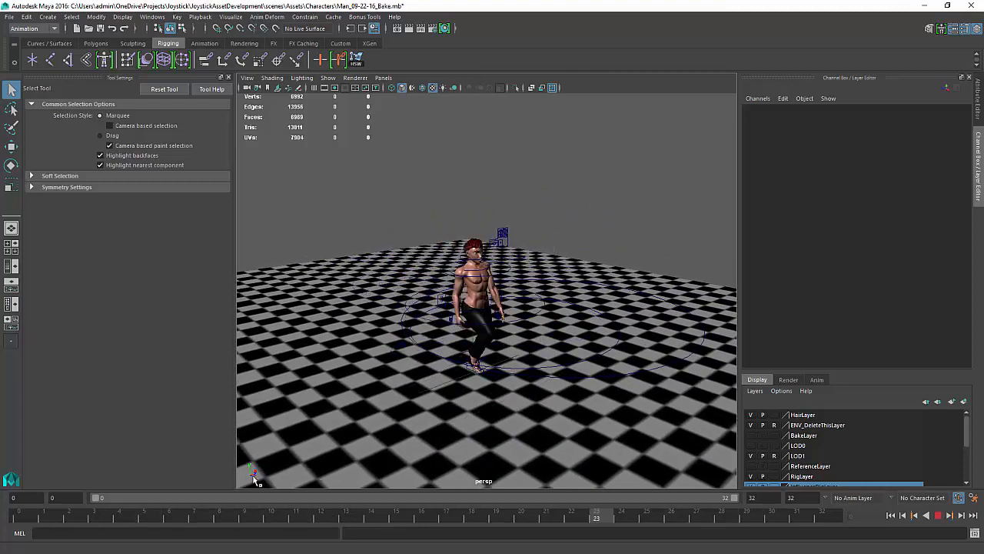
key(alt+v)
alt+right_drag(501, 245, 474, 309)
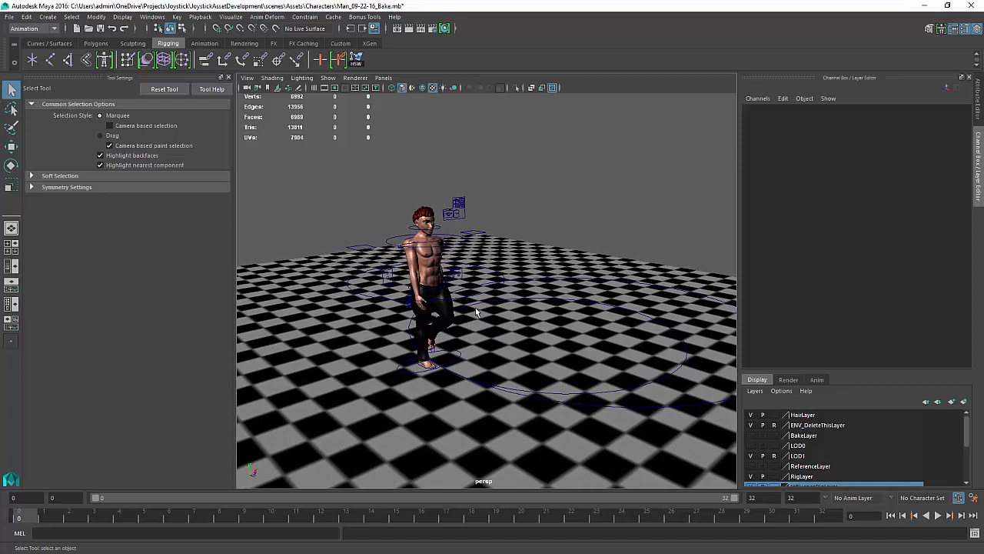
Open the Outliner and select the character's Root joint.
key(alt)
key(alt)
key(shift+o)
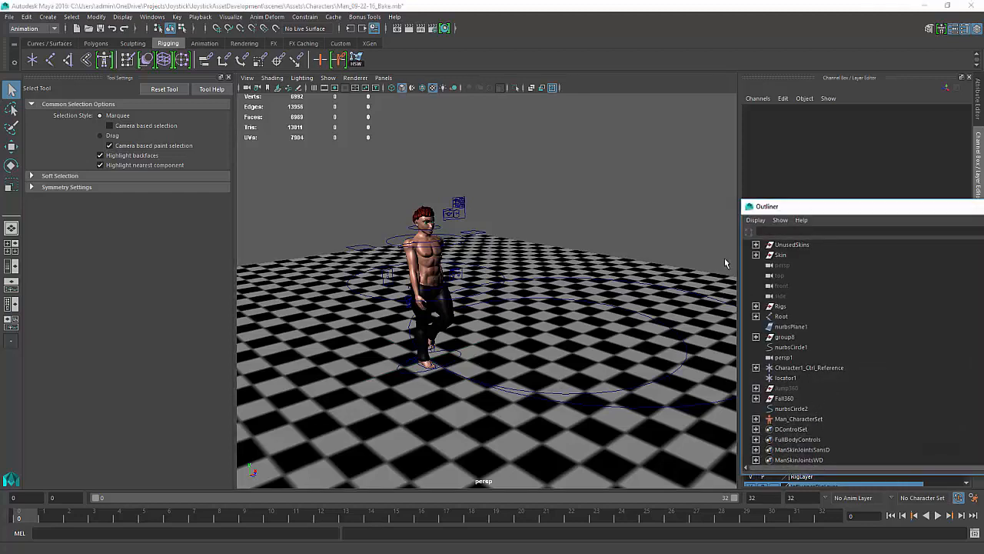
click(426, 298)
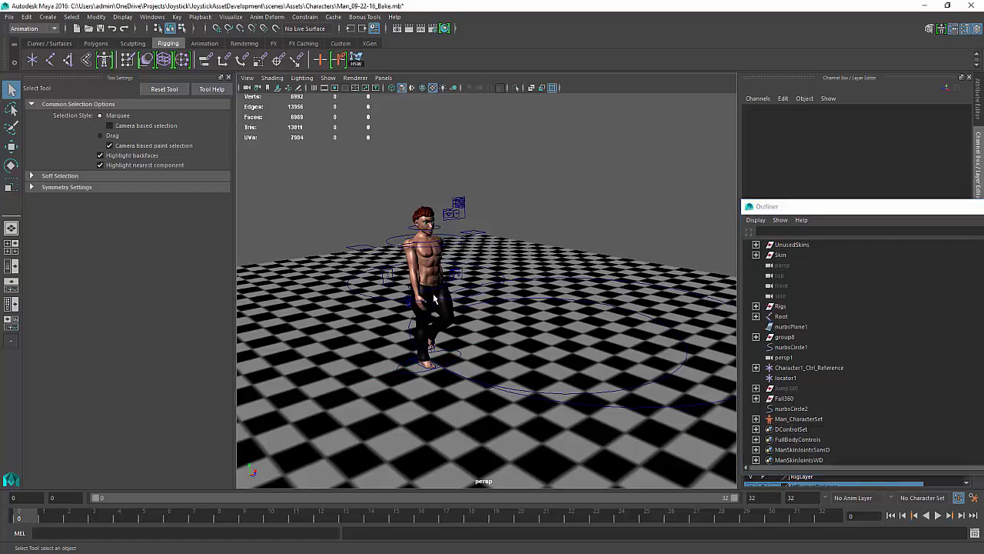
alt+drag(426, 298, 477, 291)
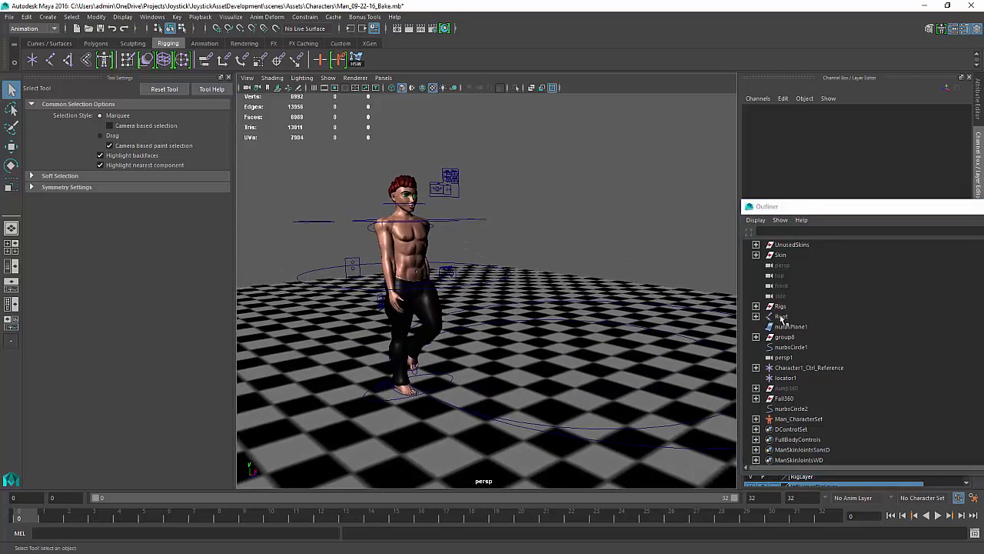
click(780, 316)
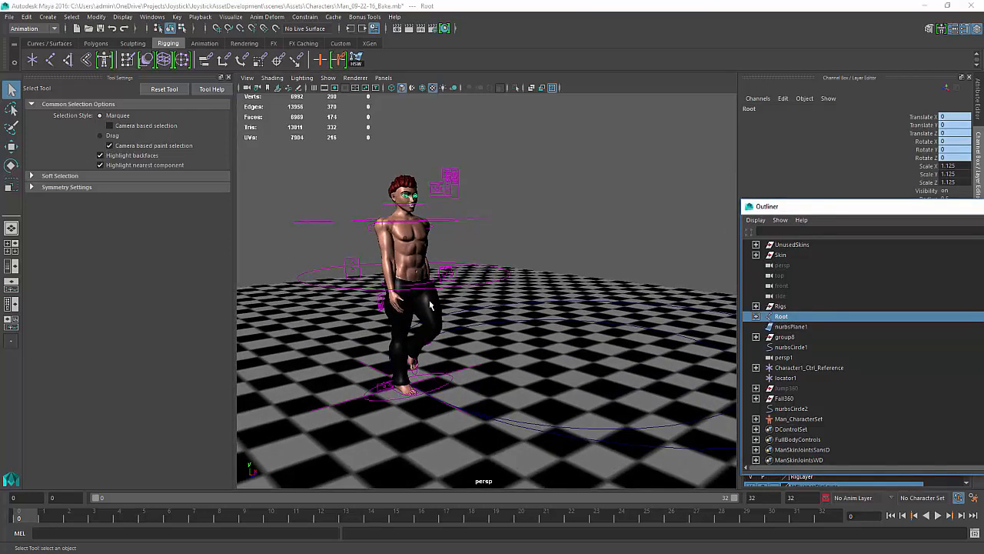
Turn on the display of joints in the perspective view so the skeleton shows over the character.
alt+drag(443, 295, 445, 264)
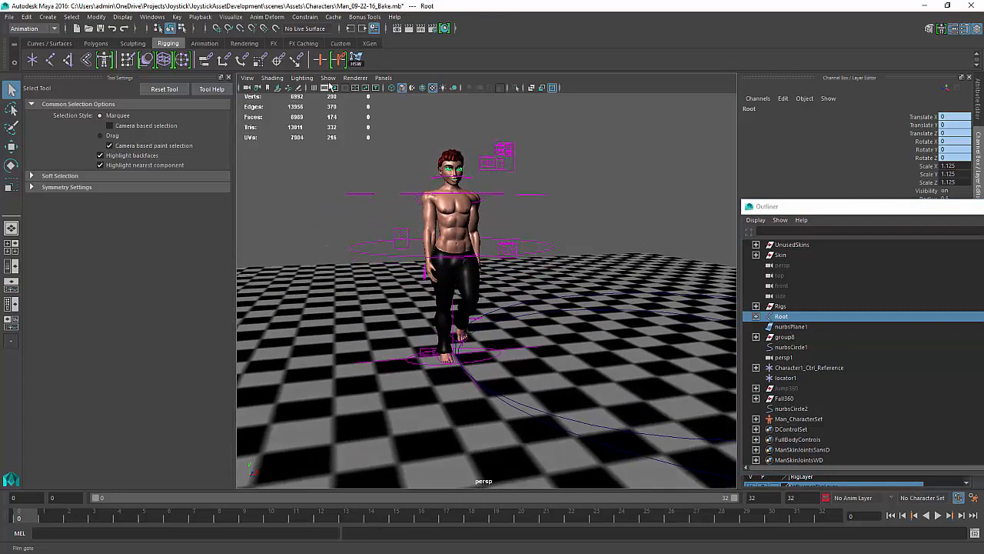
click(330, 78)
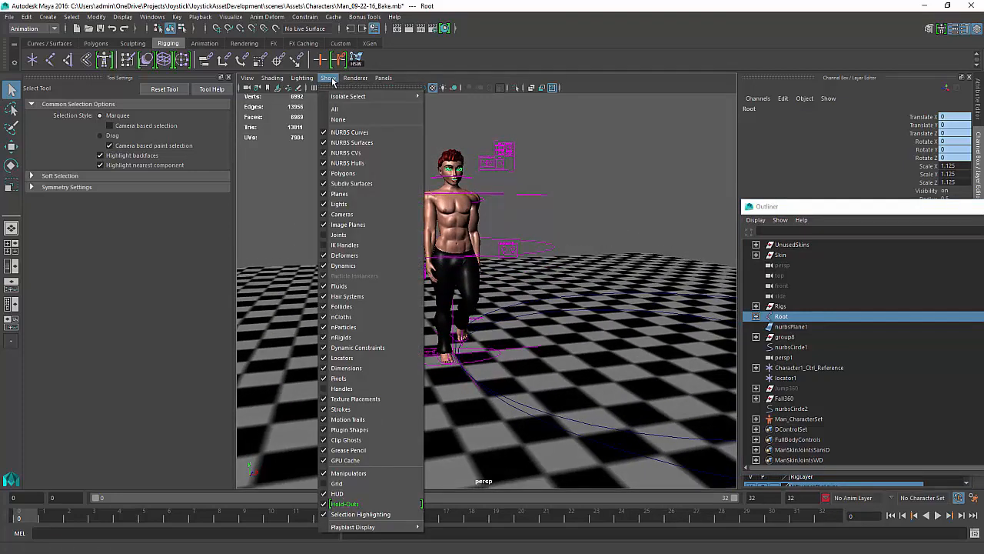
click(339, 236)
alt+drag(394, 250, 466, 271)
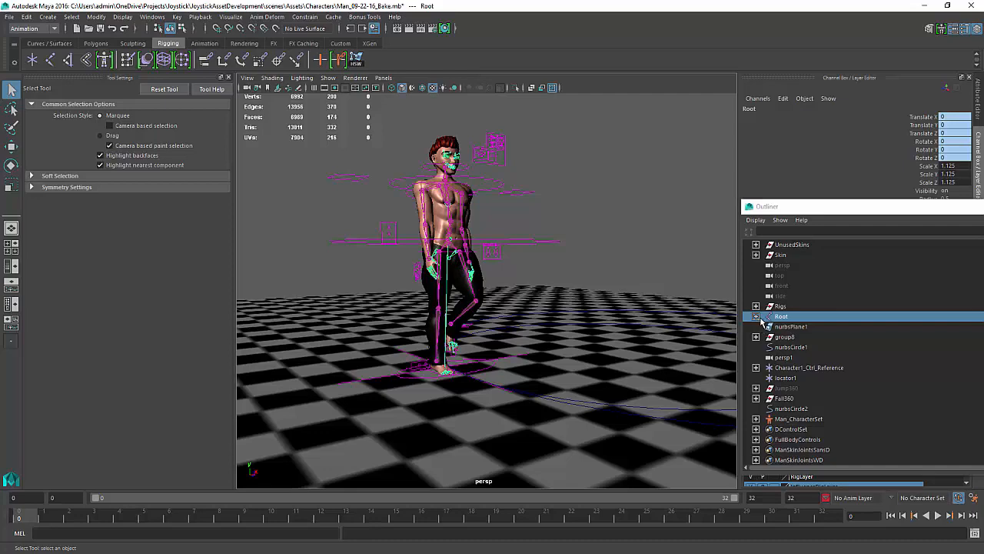
Examine the skeleton from several angles and expand the Root joint in the Outliner to inspect its children.
alt+drag(430, 360, 411, 379)
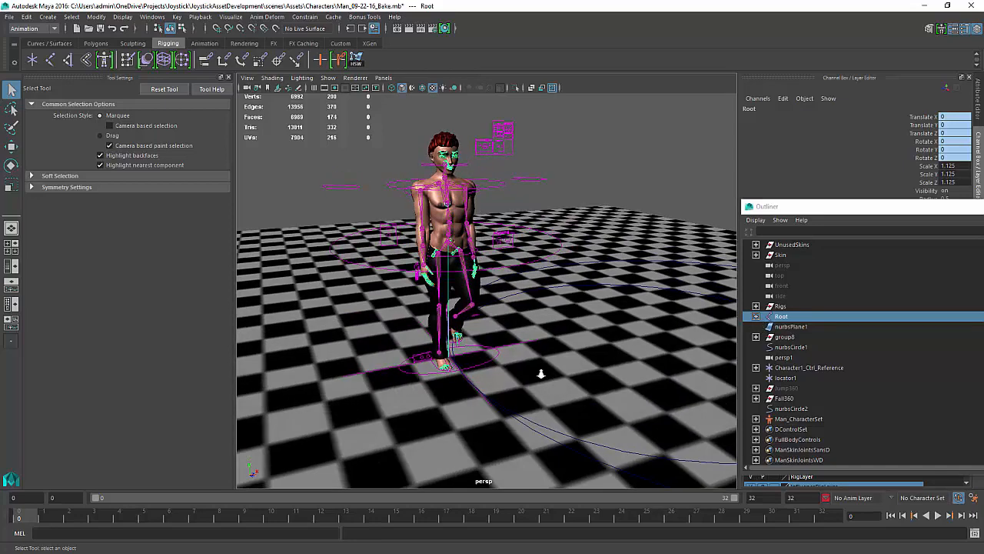
scroll(541, 374, down, 5)
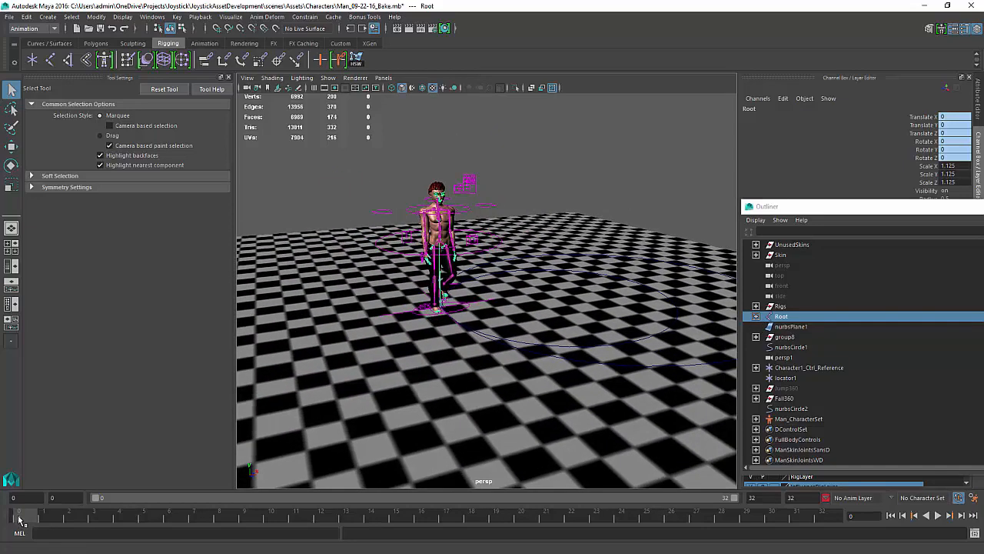
drag(21, 520, 25, 456)
alt+drag(442, 291, 521, 280)
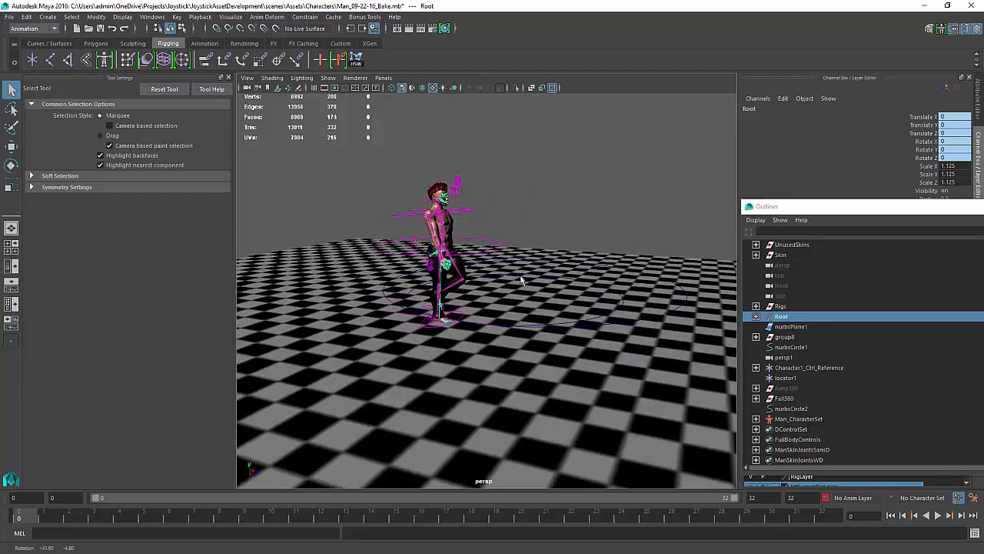
alt+drag(466, 323, 459, 347)
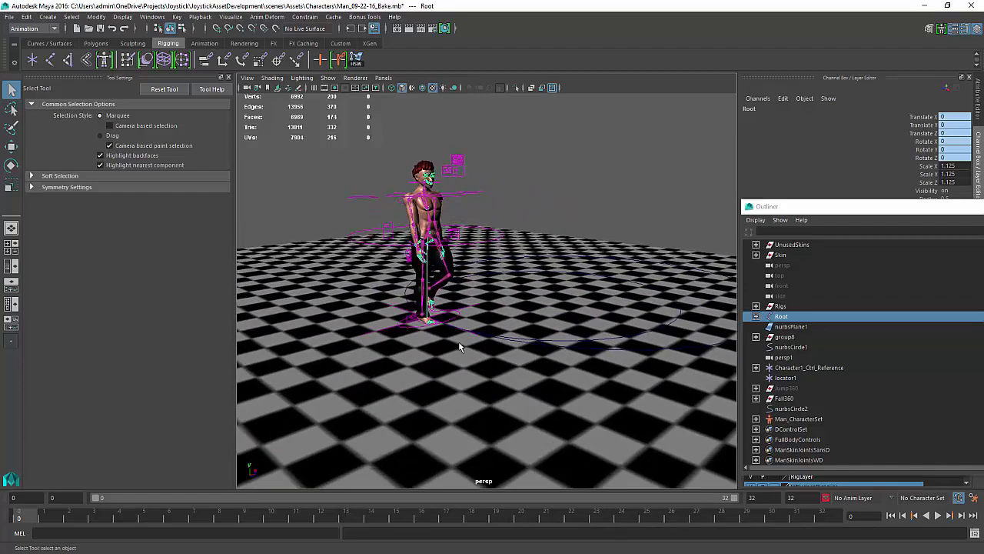
alt+middle_drag(459, 347, 511, 375)
alt+drag(511, 375, 482, 362)
alt+right_drag(481, 362, 463, 339)
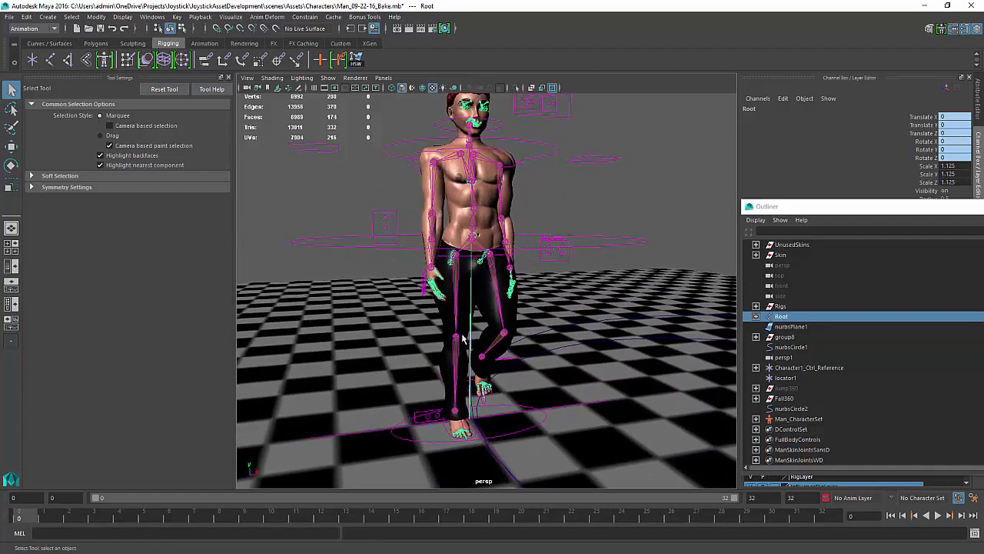
click(756, 317)
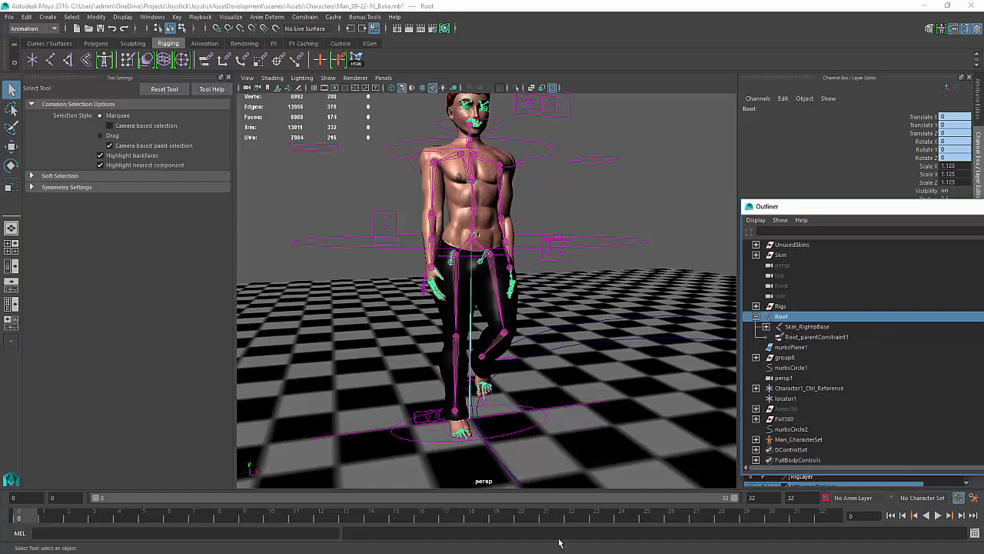
Play and scrub the walk repeatedly to inspect how the selected Root joint travels with the character.
mouse_move(500, 382)
alt+mouse_down()
mouse_move(492, 362)
mouse_move(501, 368)
alt+mouse_up()
alt+right_drag(502, 368, 418, 402)
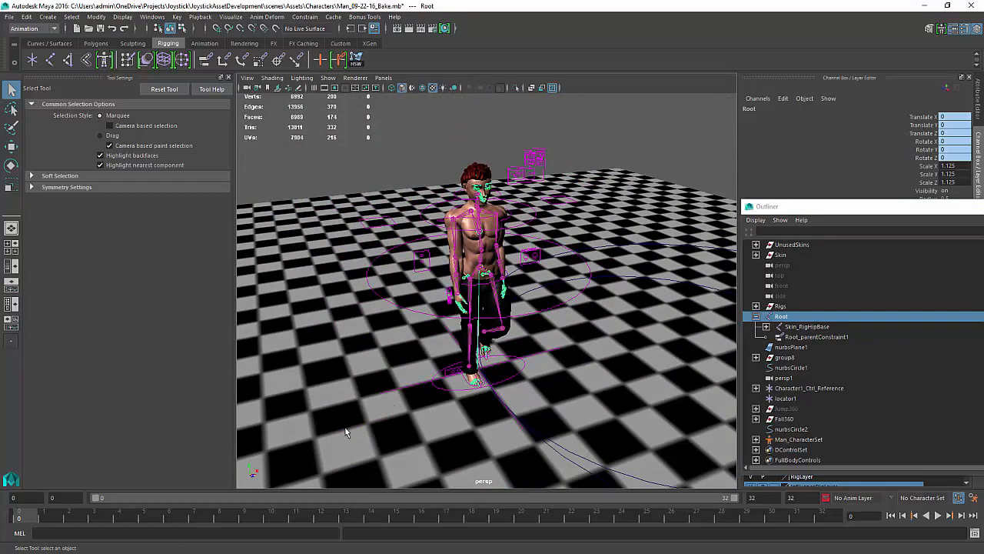
key(alt+v)
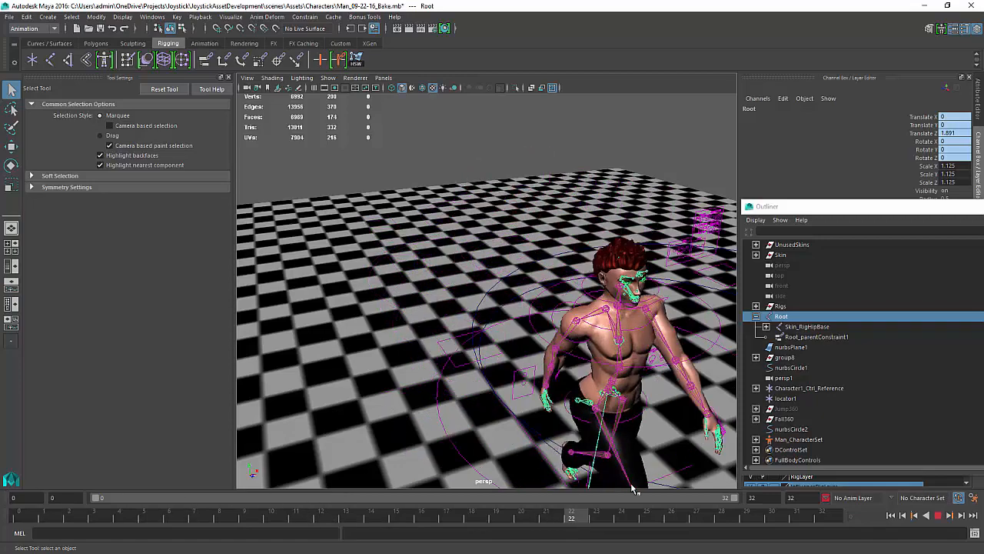
key(Escape)
alt+drag(435, 359, 325, 427)
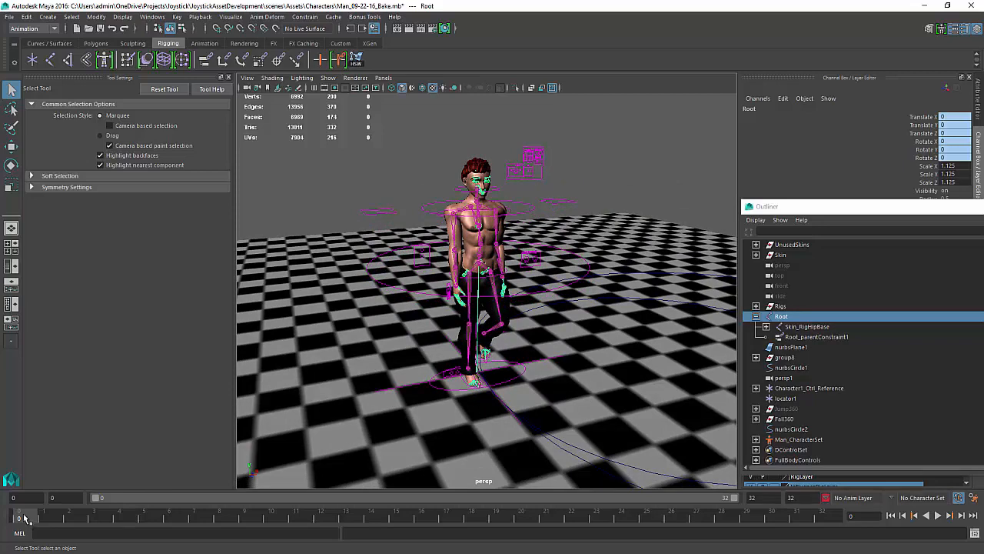
key(alt+v)
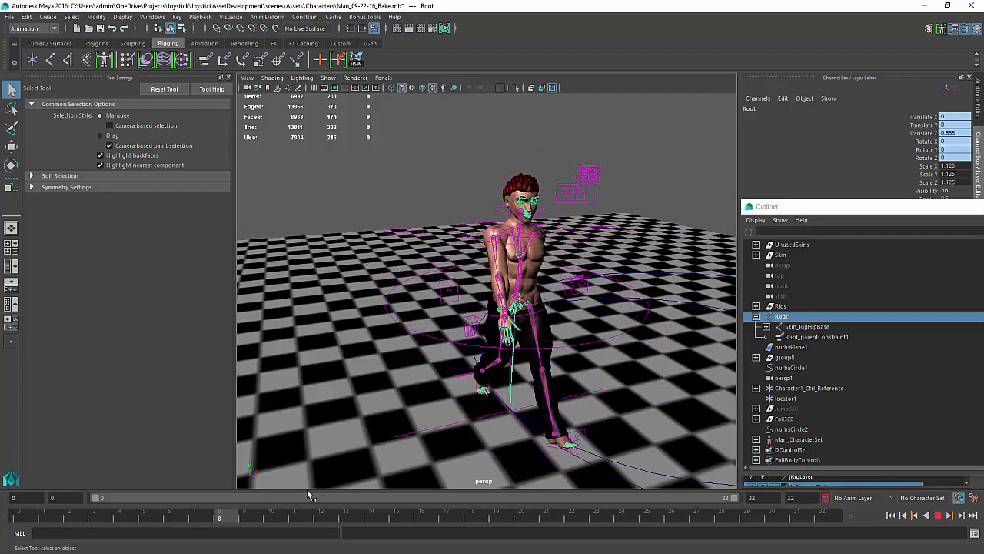
key(alt+v)
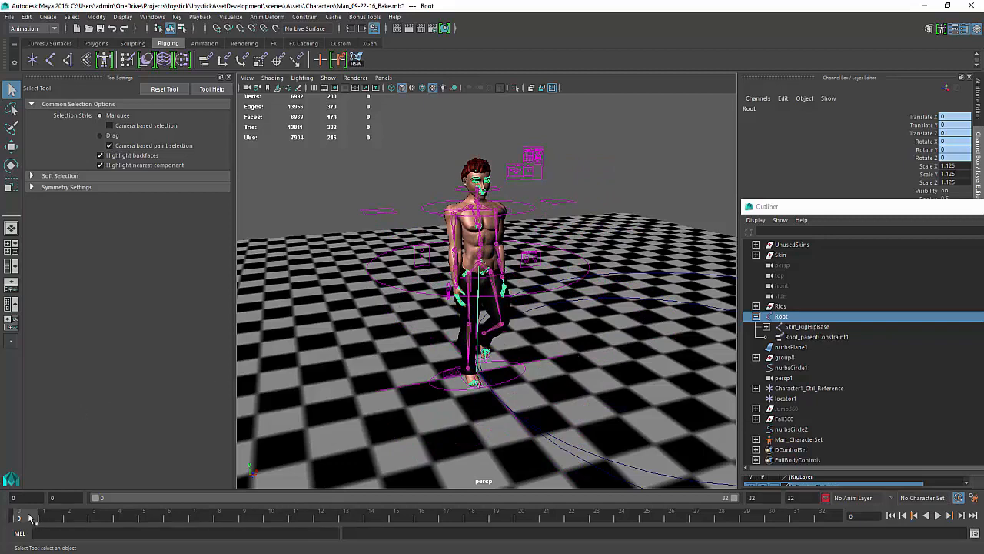
key(alt+v)
drag(55, 518, 268, 510)
key(alt+v)
key(alt+shift+v)
Replay the walk from closer and lower views, scrub to frame 5 to check Root's forward travel, and return to frame 0.
alt+right_drag(443, 331, 448, 342)
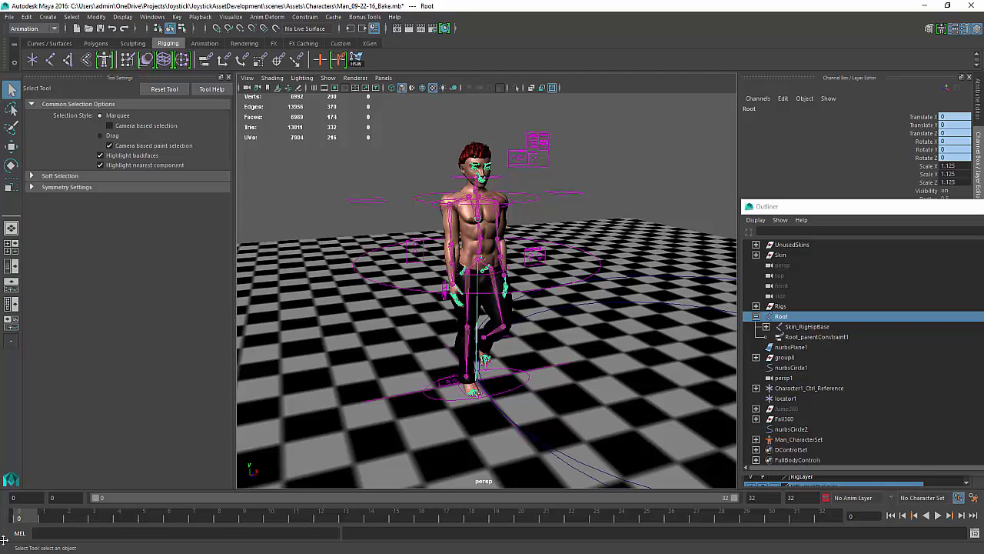
key(alt+v)
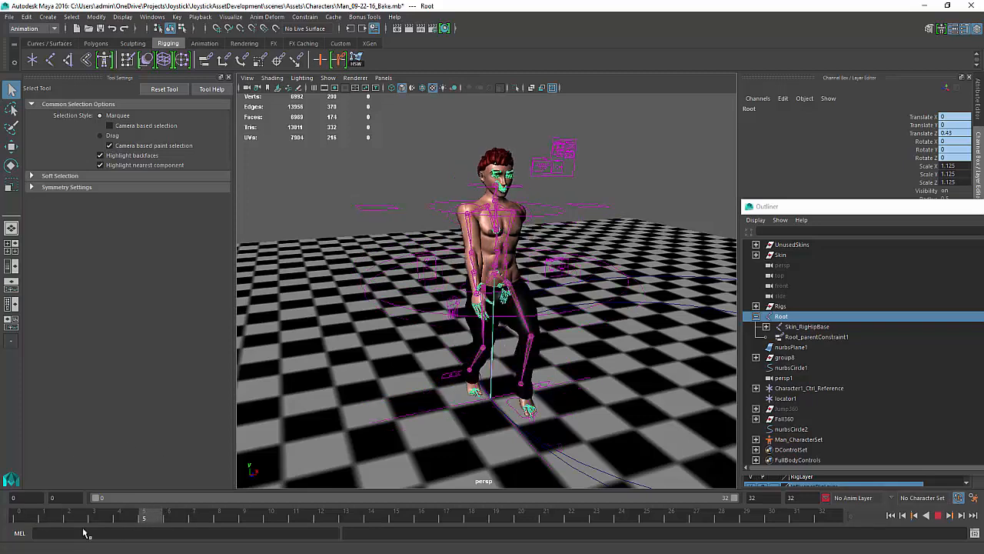
key(alt+v)
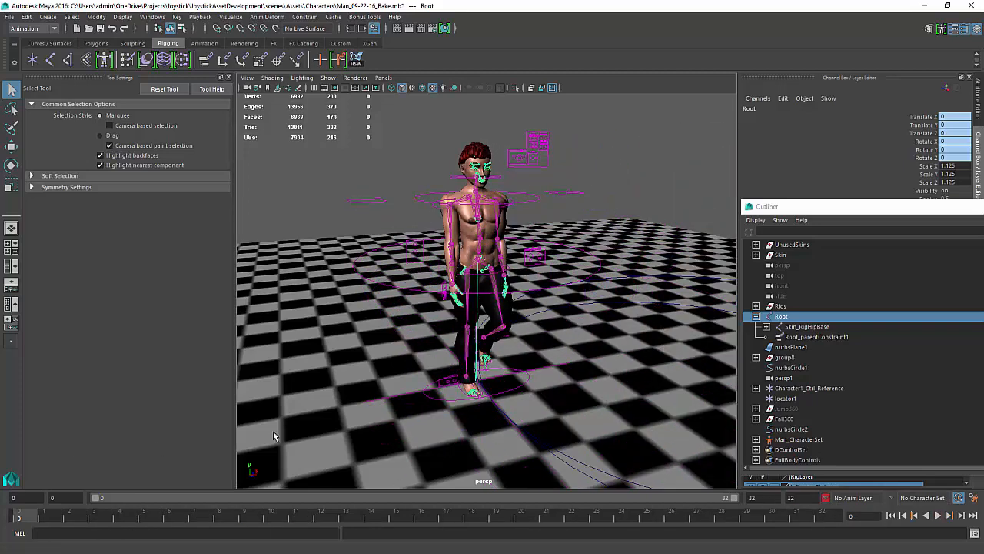
alt+drag(568, 314, 504, 333)
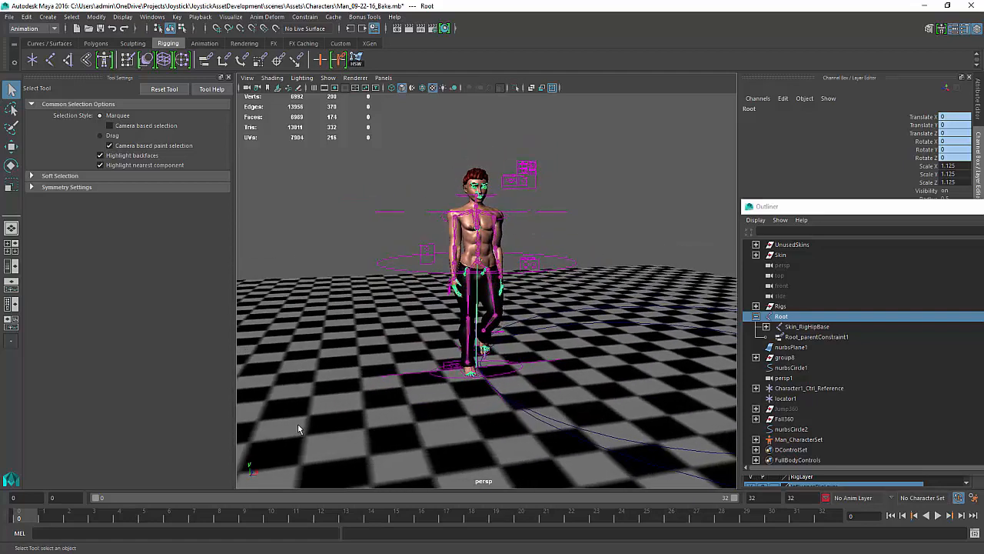
drag(19, 517, 143, 517)
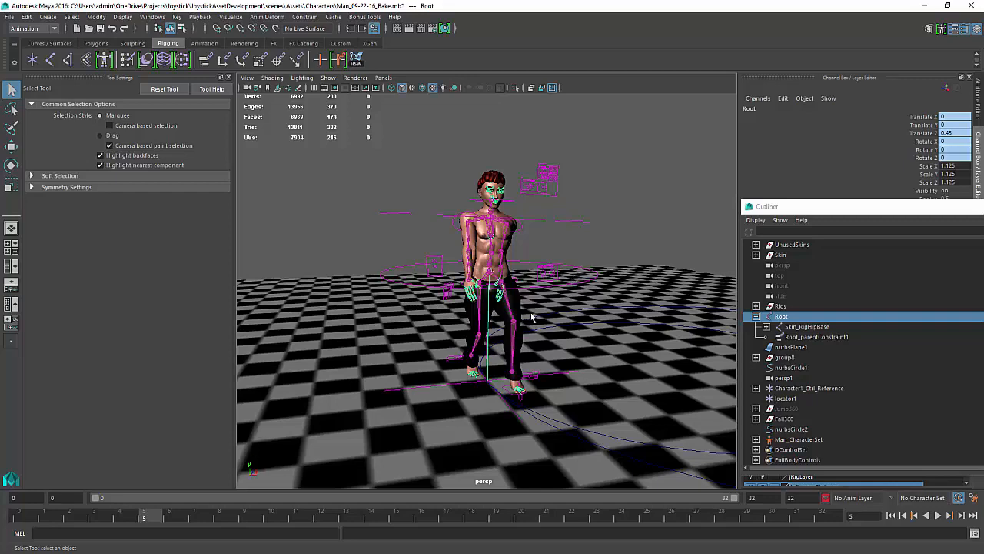
key(alt+v)
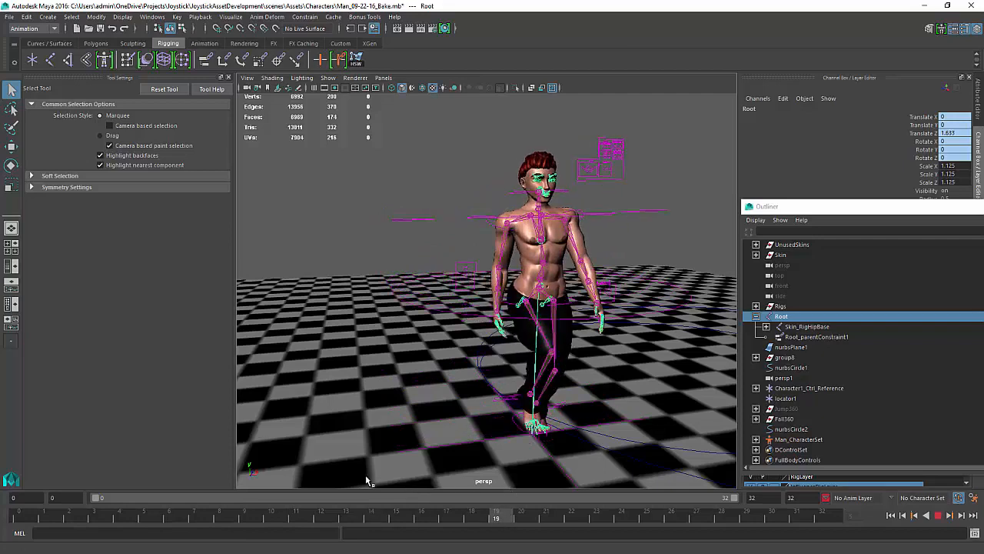
key(alt+v)
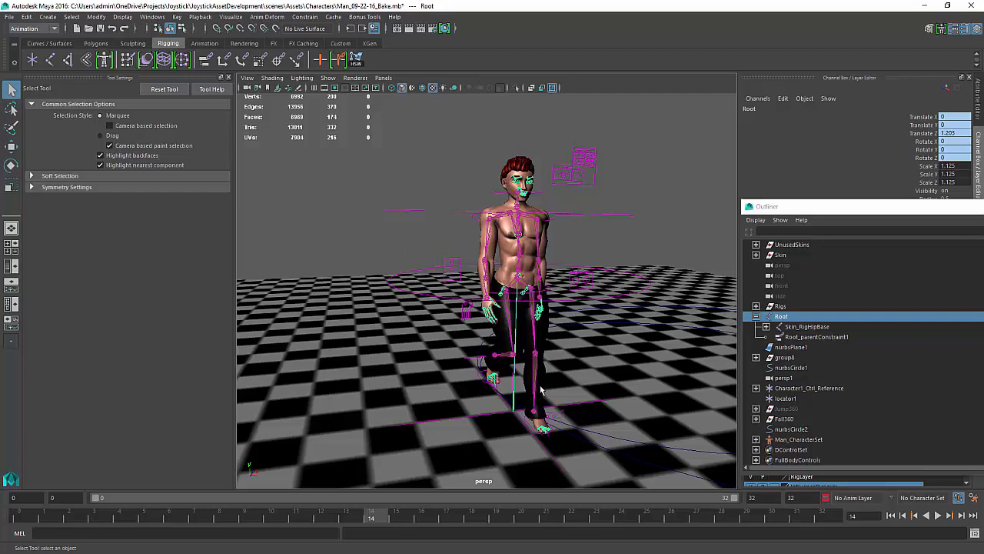
drag(382, 521, 8, 526)
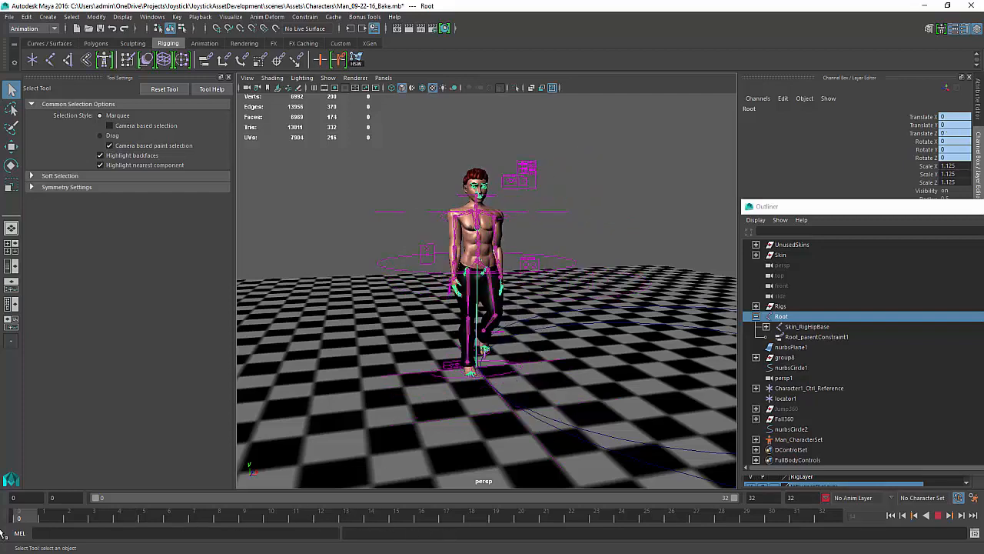
Clear the selection, play the walk with the unselected skeleton, and rewind to frame 0.
click(577, 213)
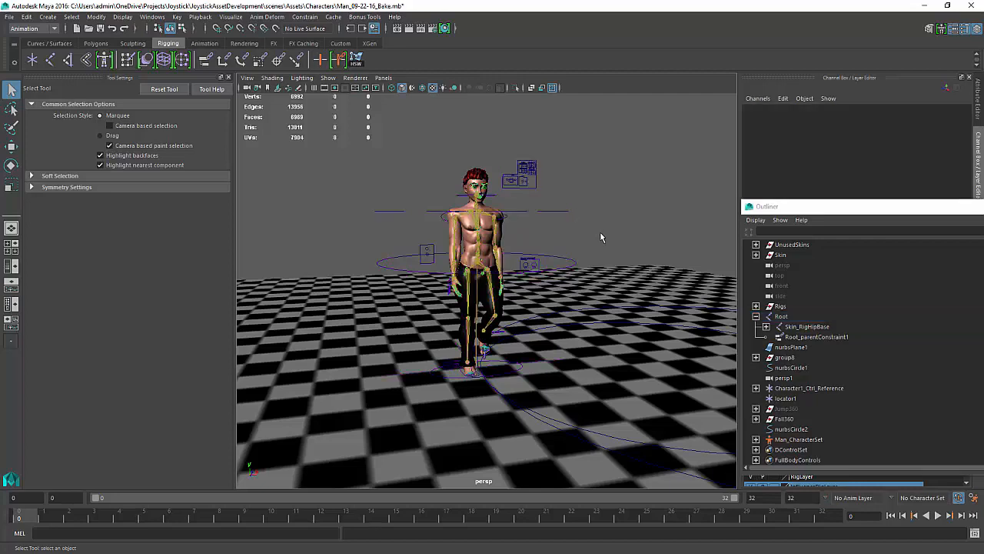
alt+middle_drag(600, 231, 619, 253)
alt+drag(620, 252, 536, 293)
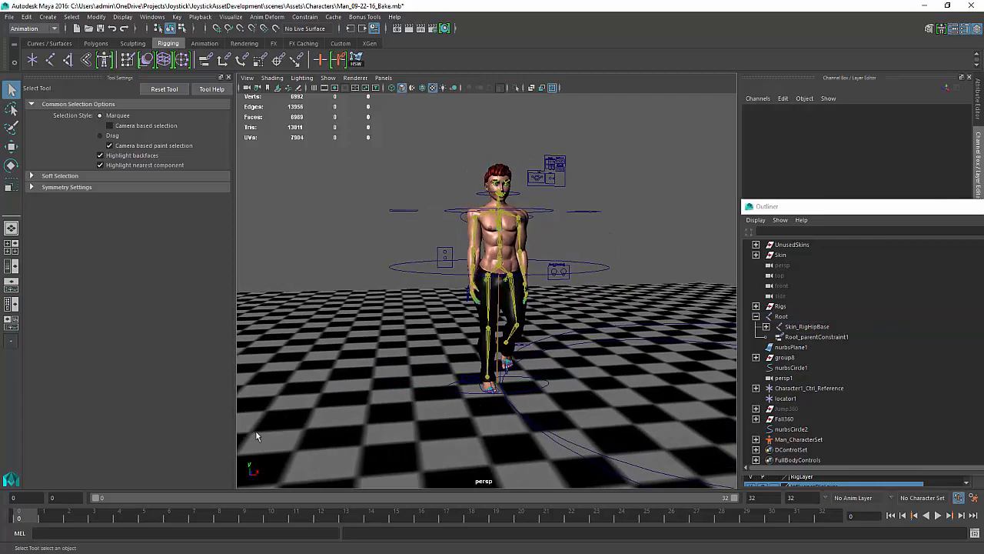
key(alt+v)
key(alt+v)
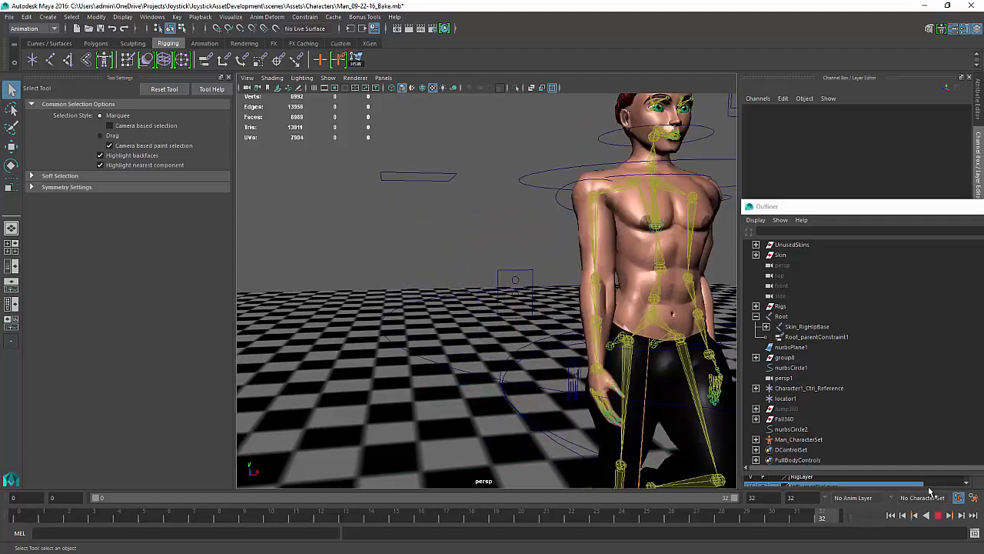
drag(214, 508, 3, 516)
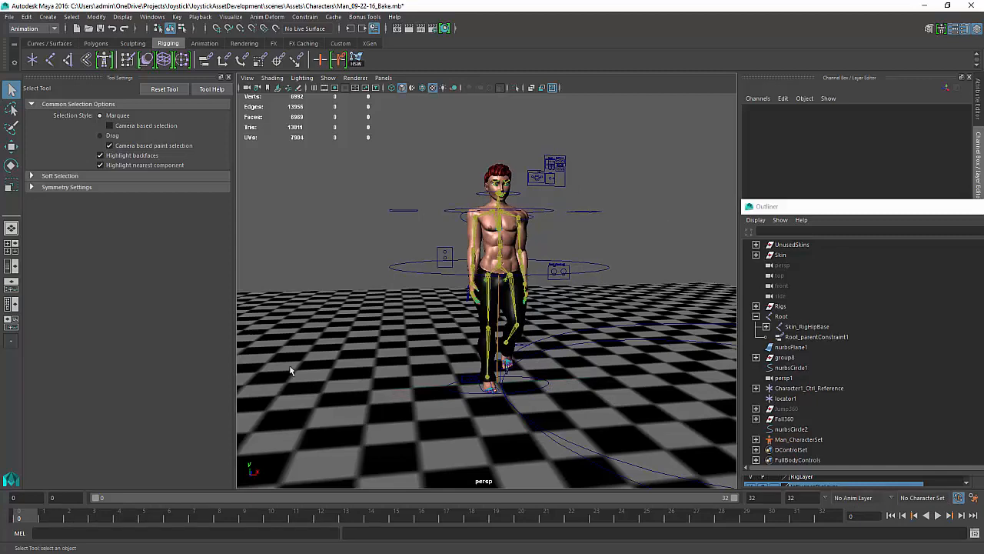
Replay the start of the walk from a higher view and collapse the Root hierarchy in the Outliner.
mouse_move(460, 334)
alt+mouse_down()
mouse_move(462, 343)
mouse_move(460, 334)
alt+mouse_up()
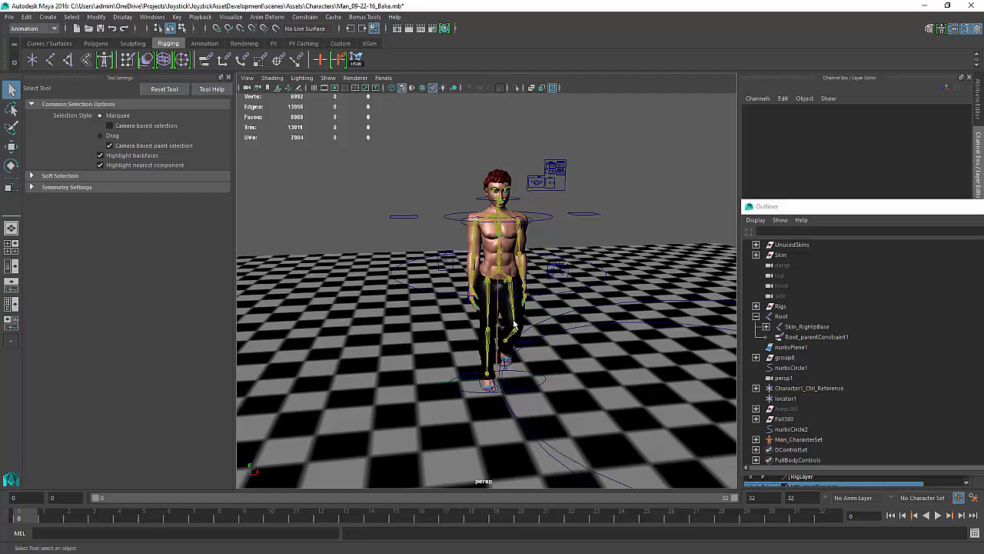
key(alt+v)
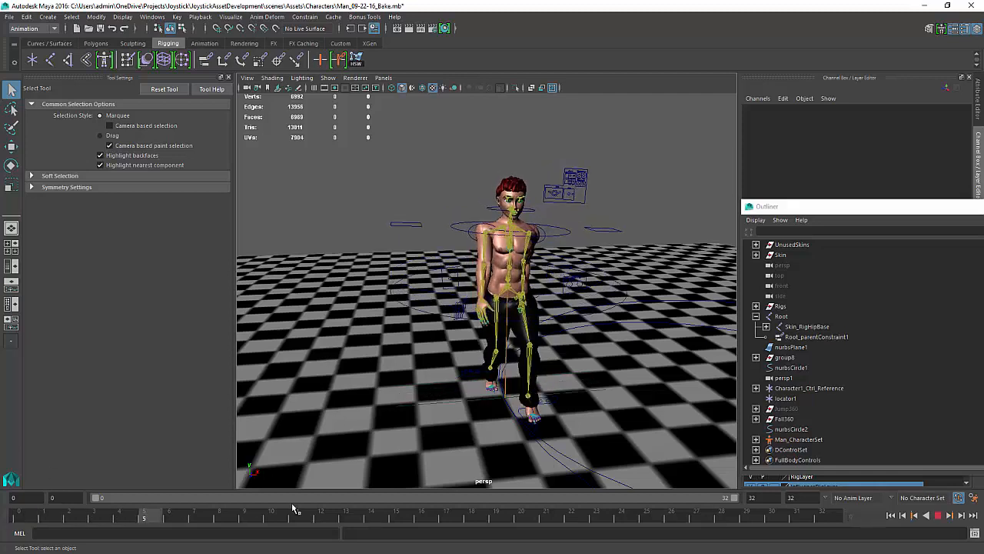
key(Escape)
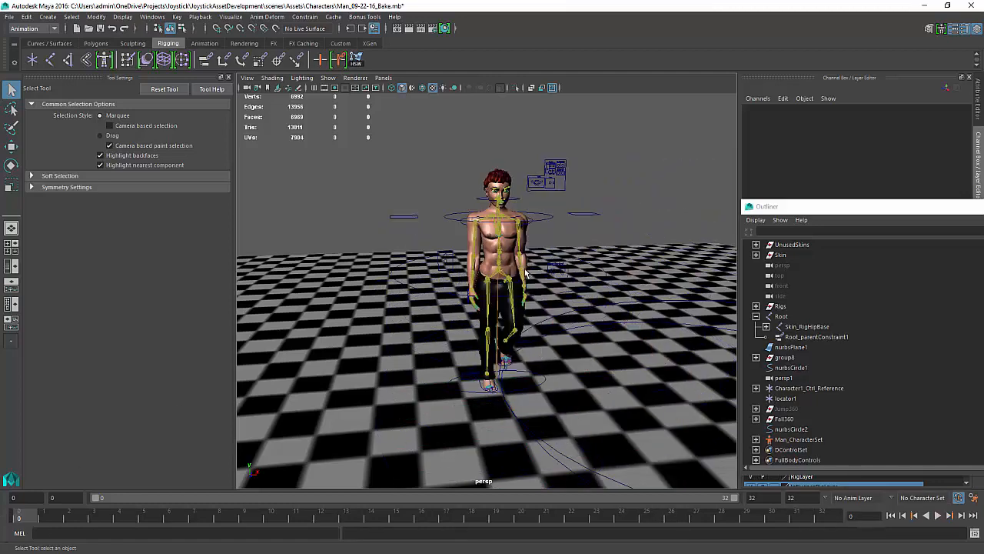
alt+drag(531, 258, 543, 231)
click(757, 317)
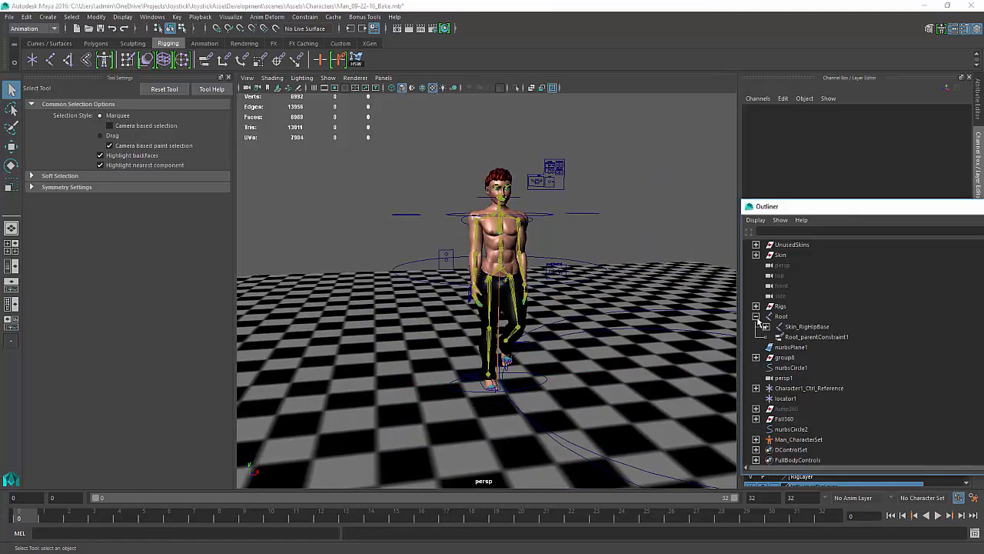
click(757, 317)
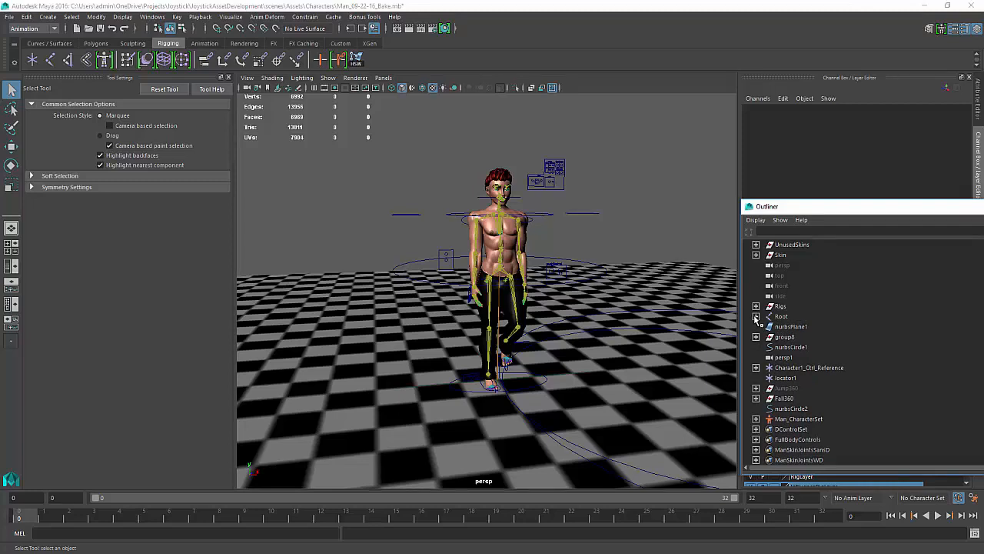
Expand the whole Root hierarchy in the Outliner and select every joint from Root down to DTip.
shift+click(756, 317)
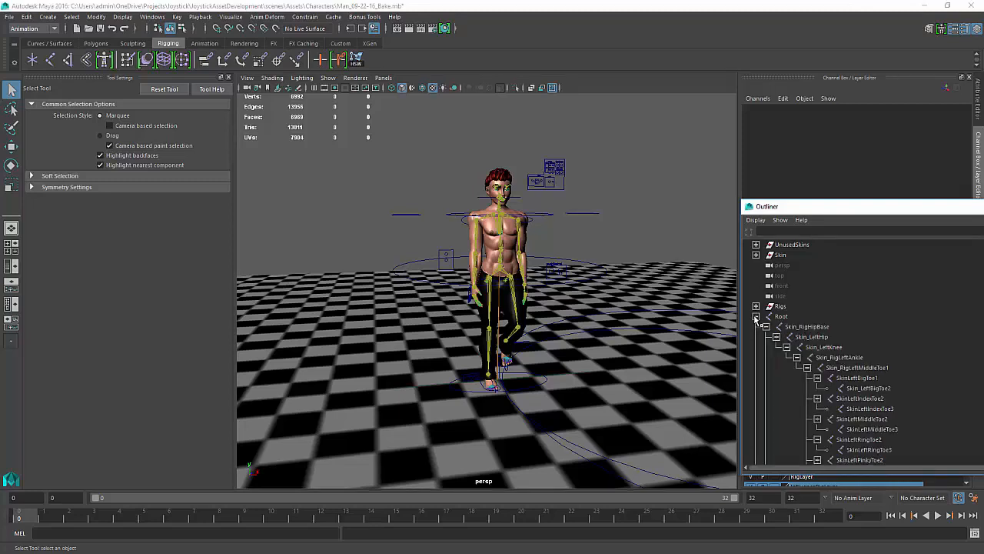
click(782, 317)
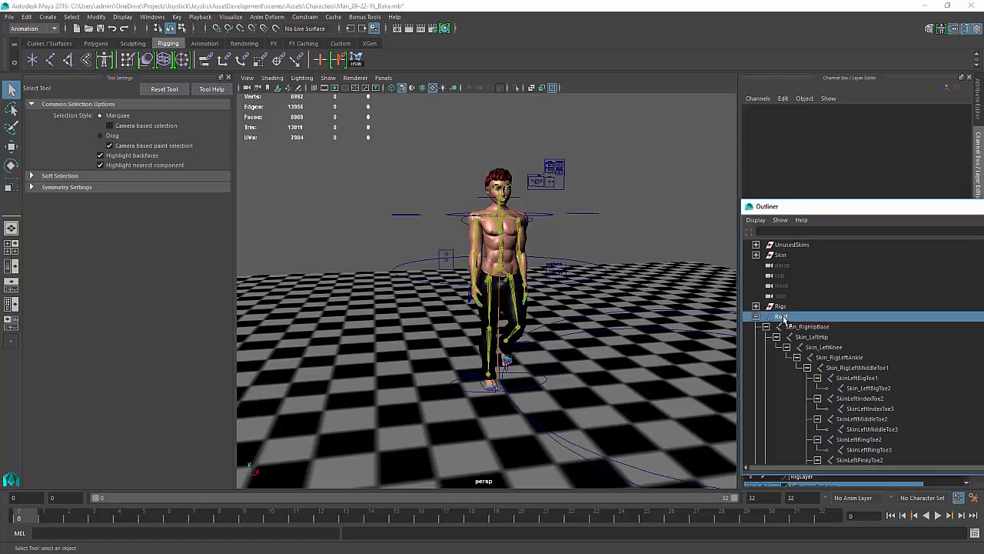
scroll(794, 327, down, 5)
scroll(793, 327, down, 10)
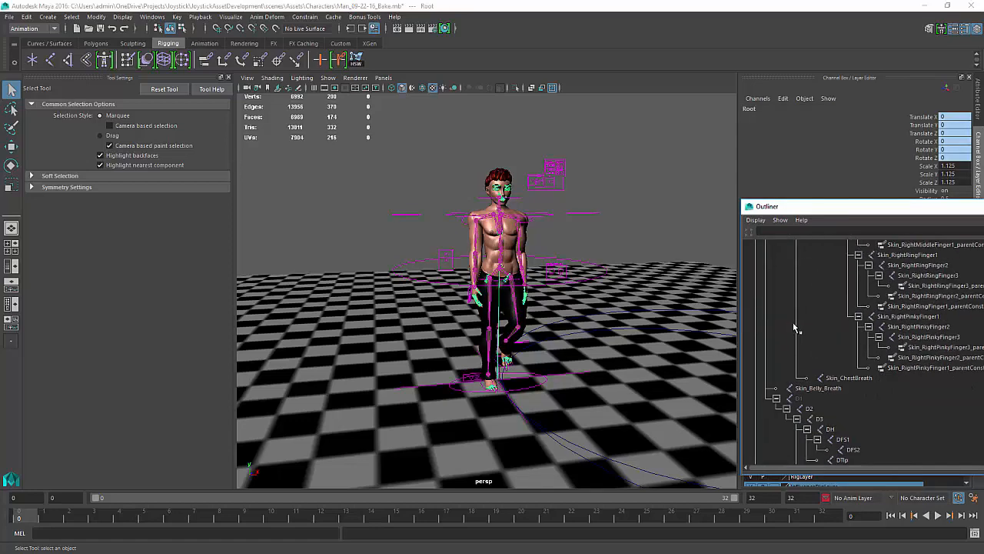
click(846, 287)
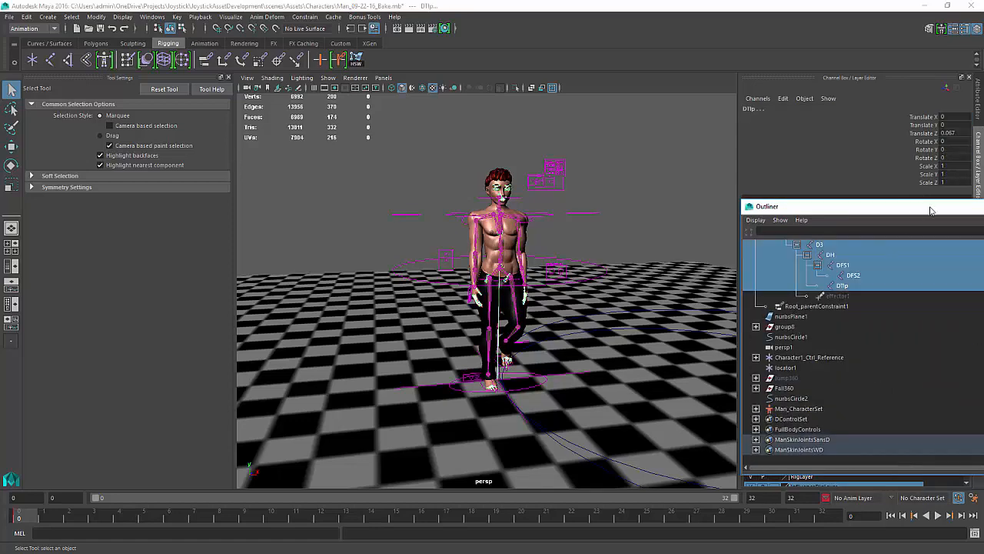
drag(930, 209, 983, 208)
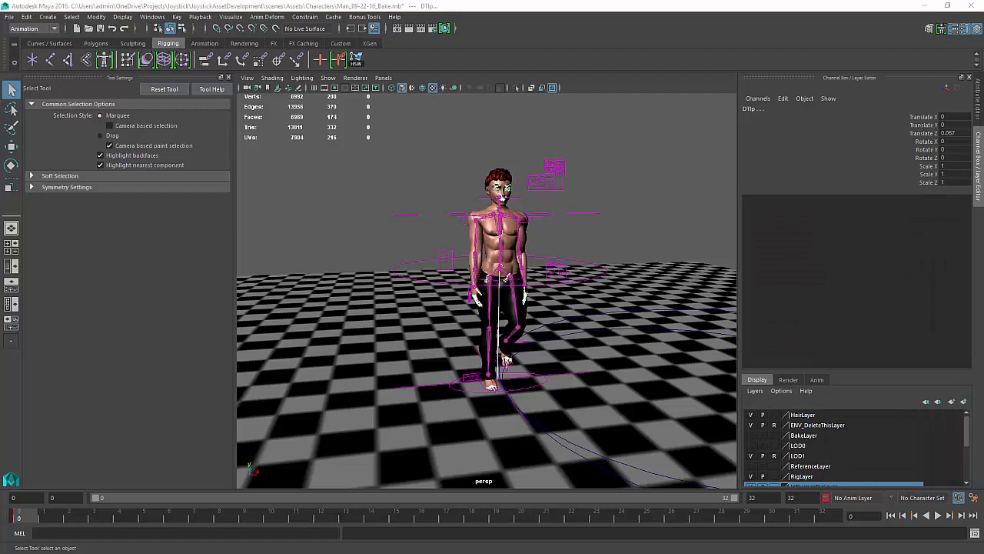
Choose the Translate X through Rotate Z channels of the selected joints and open the Bake Simulation options.
click(926, 117)
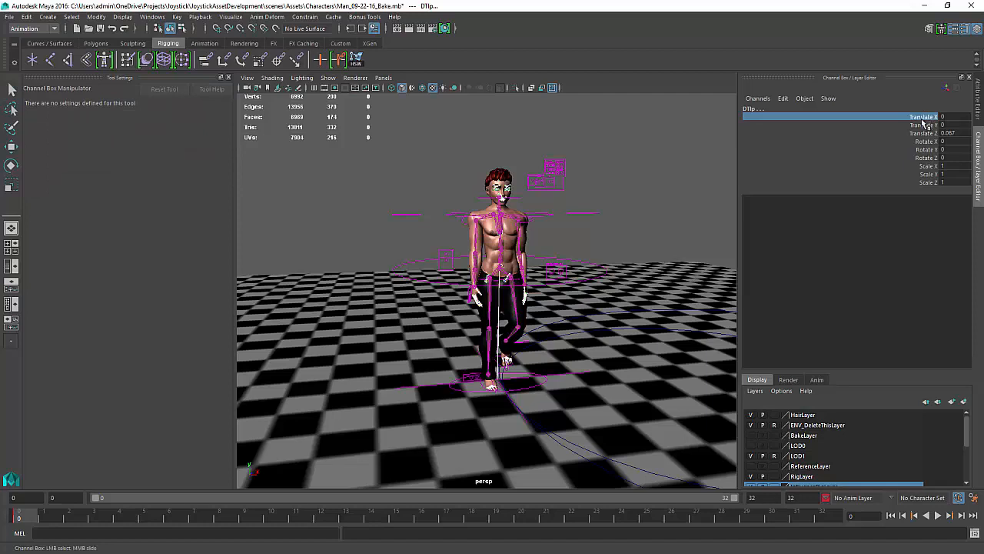
shift+click(928, 158)
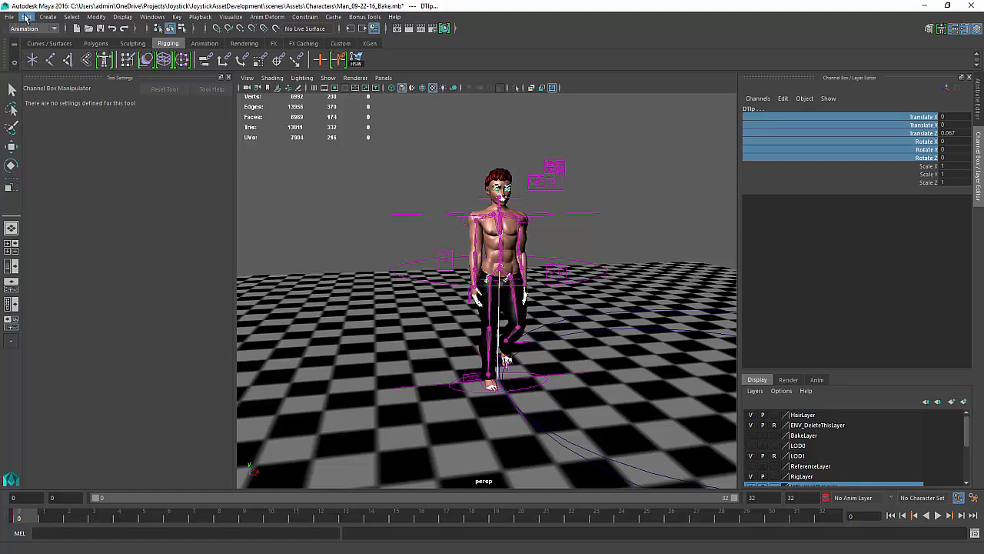
click(26, 17)
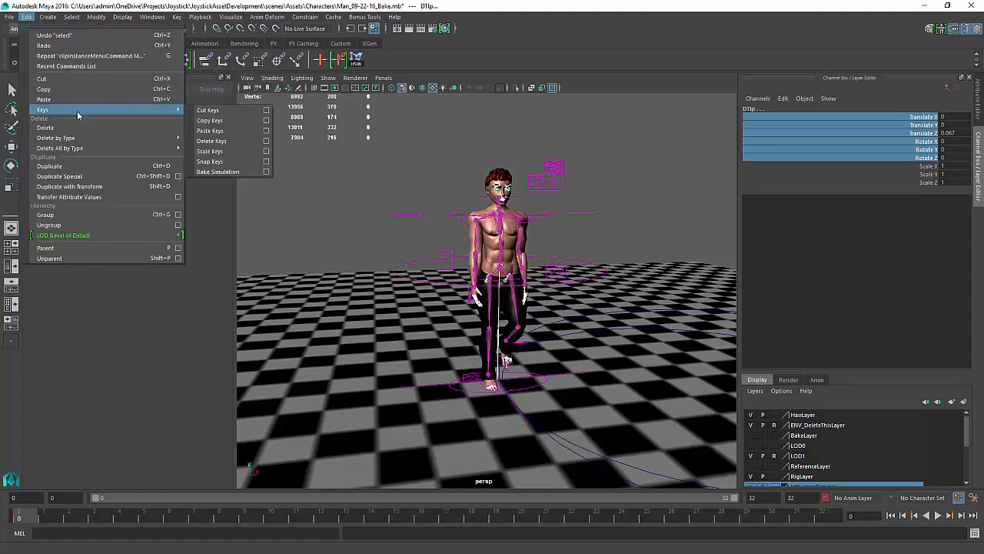
mouse_move(154, 109)
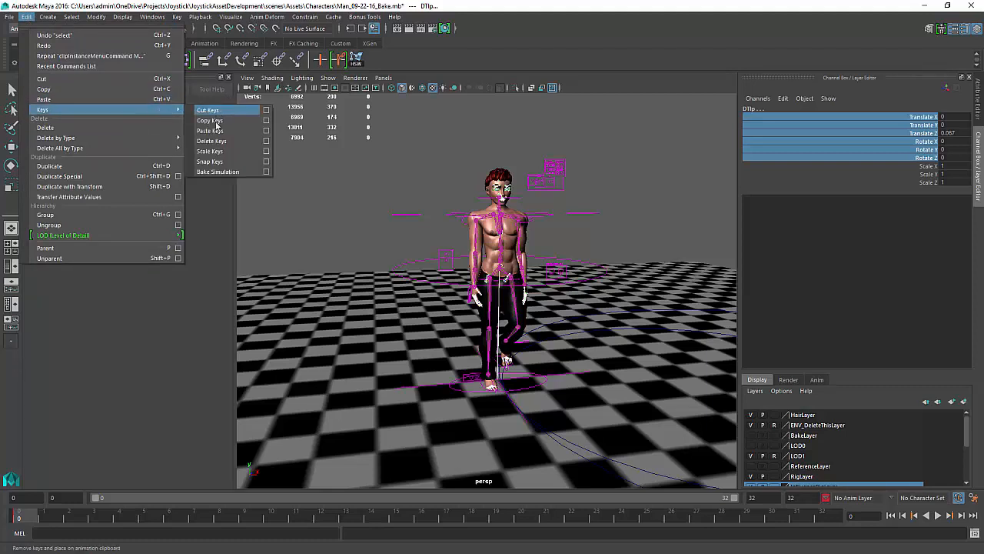
click(266, 171)
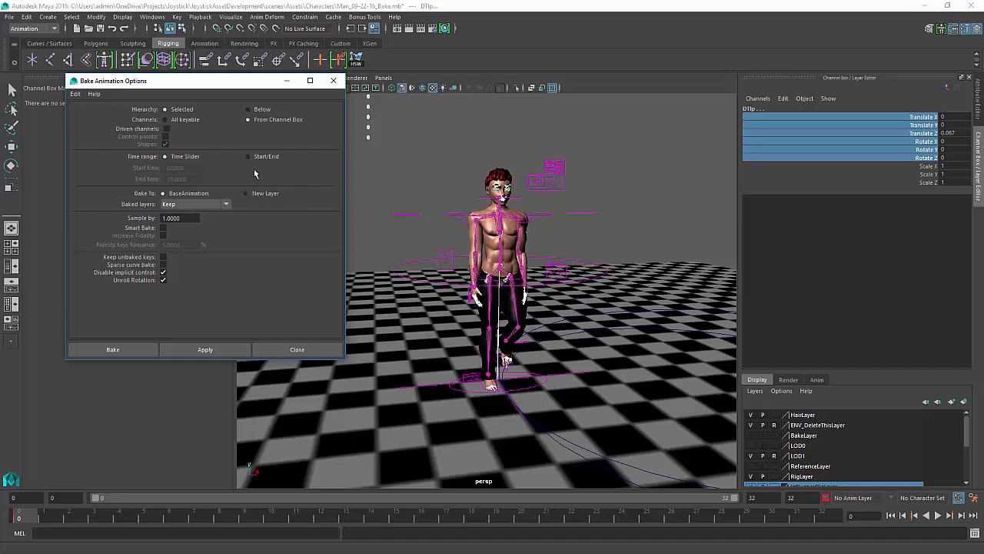
Enable driven channels and bake the selected joints' chosen channels over the Time Slider range.
click(166, 129)
mouse_move(18, 519)
mouse_down()
mouse_move(68, 525)
mouse_move(13, 519)
mouse_up()
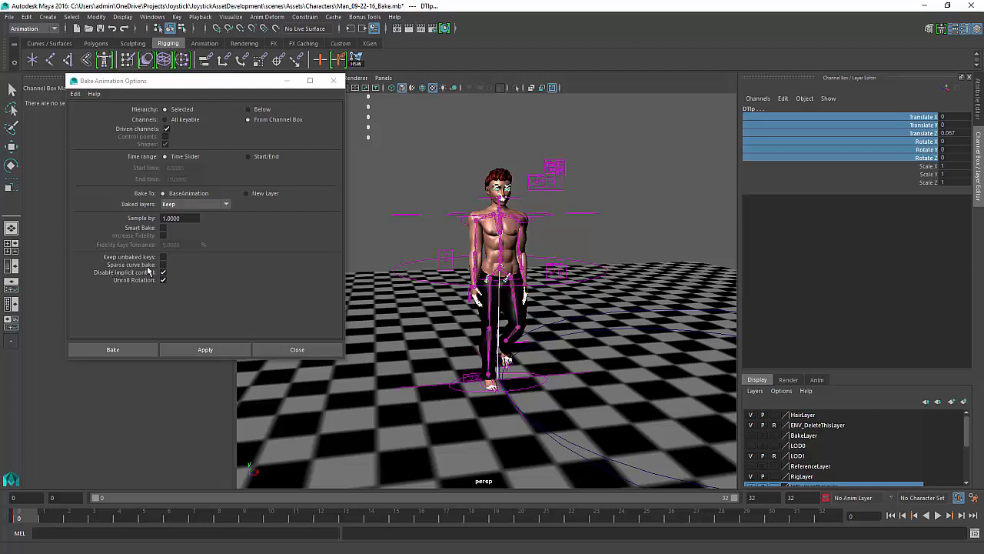
click(193, 352)
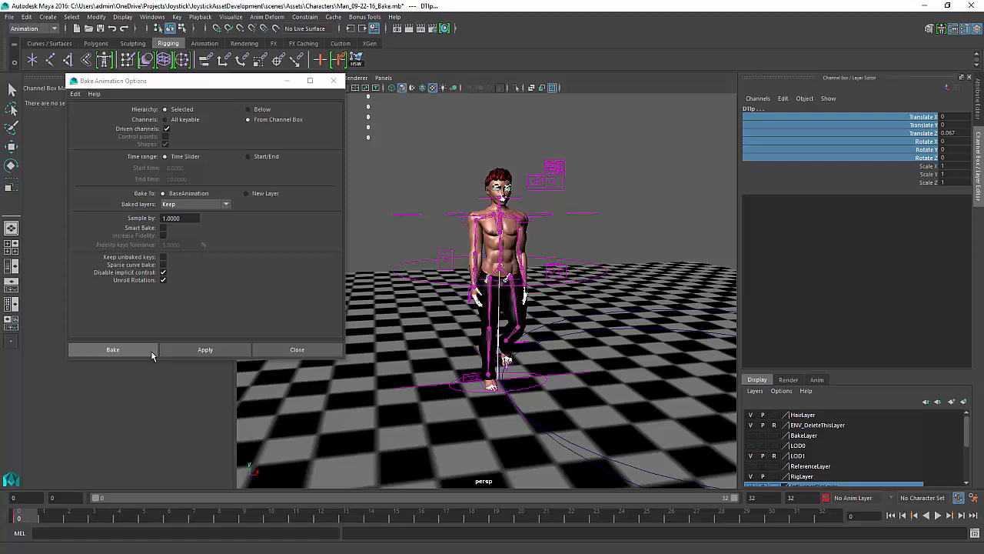
click(113, 350)
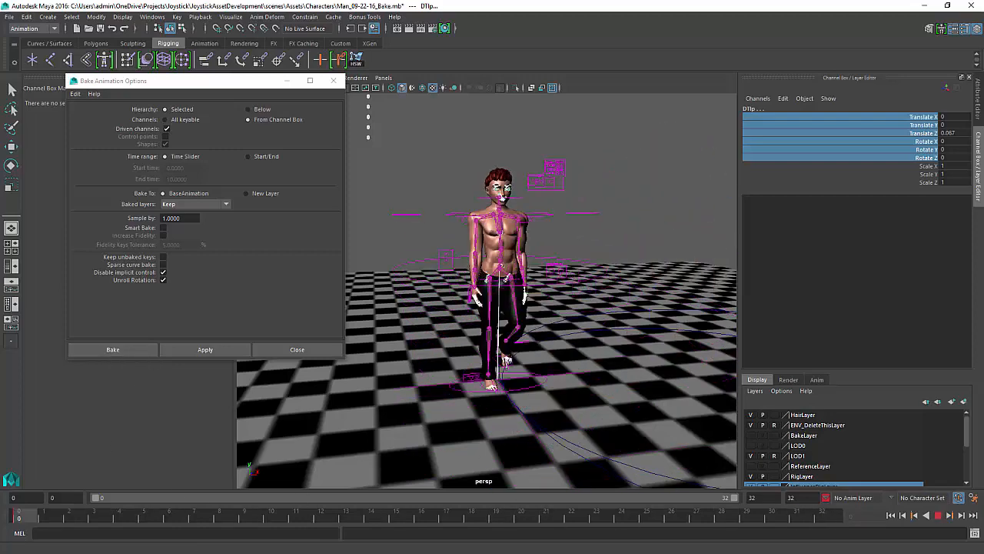
mouse_move(18, 515)
mouse_down()
mouse_move(68, 516)
mouse_move(16, 517)
mouse_up()
click(116, 353)
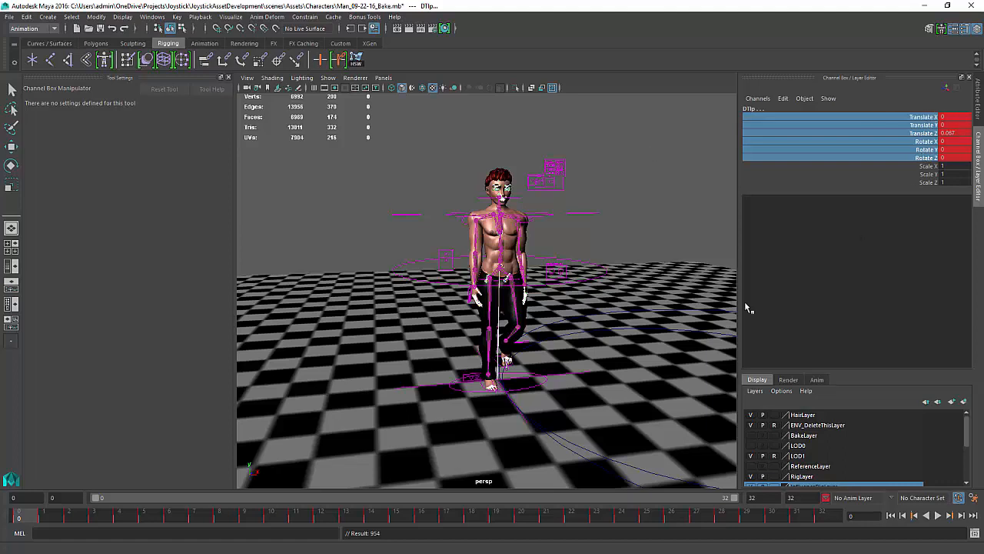
Clear the joint selection, check the right forearm control for keys on the timeline, and deselect it.
key(q)
click(341, 209)
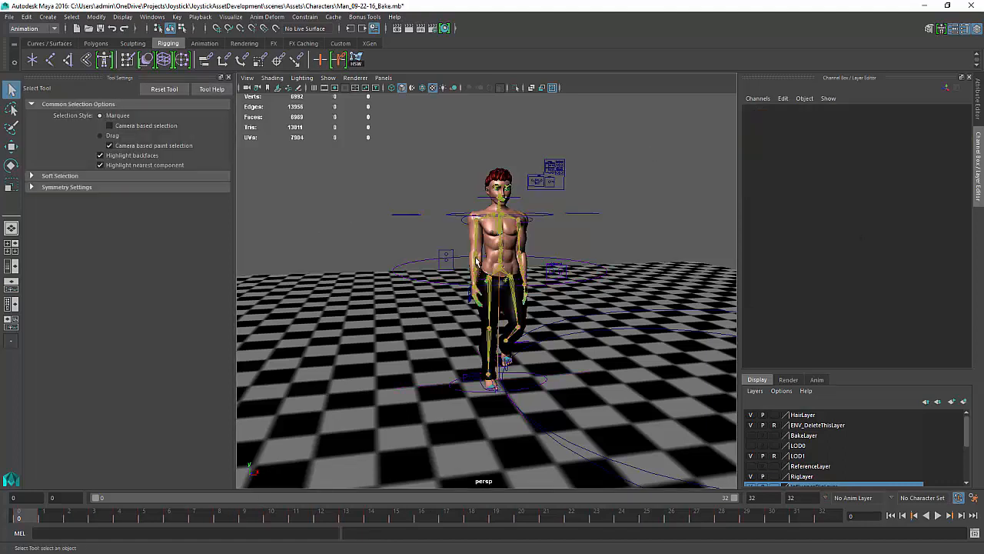
click(481, 273)
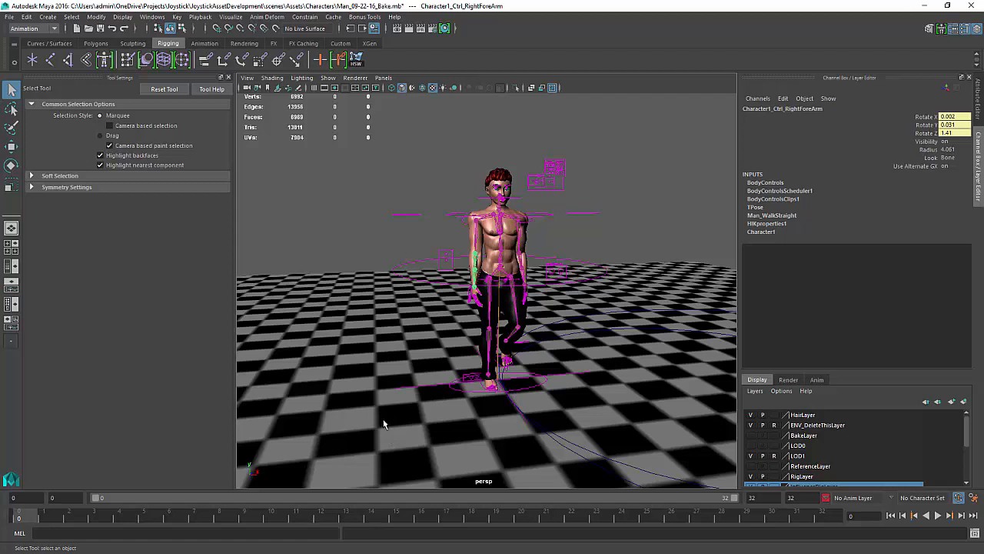
click(606, 230)
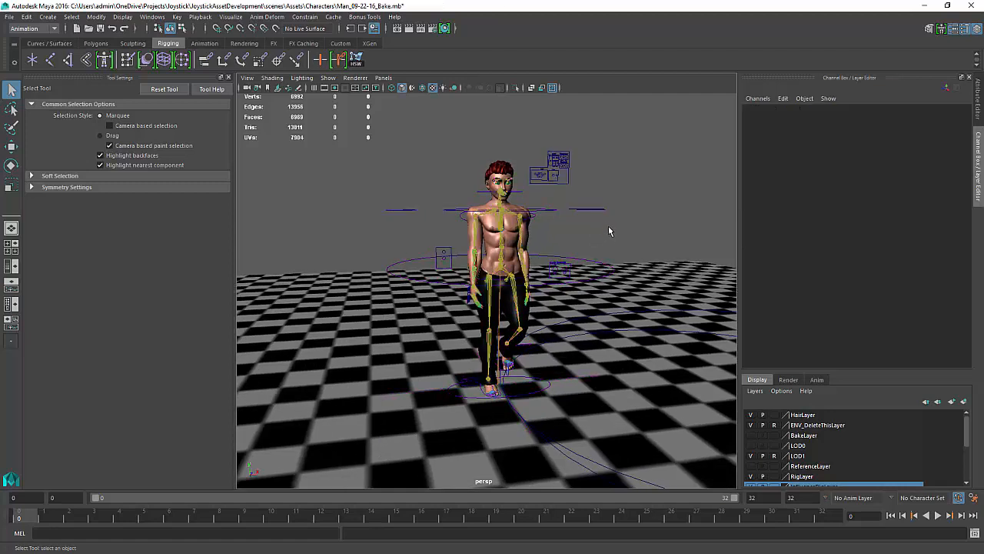
Select the Root joint, examine its baked Translate Z curve in the Graph Editor, and clear the selection.
click(499, 317)
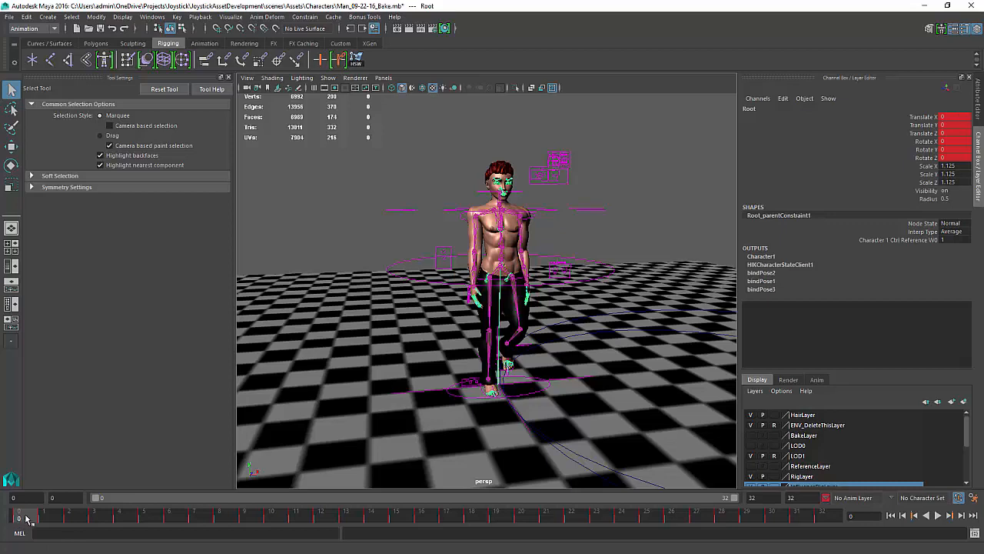
mouse_move(19, 517)
mouse_down()
mouse_move(723, 514)
mouse_move(19, 514)
mouse_up()
key(g)
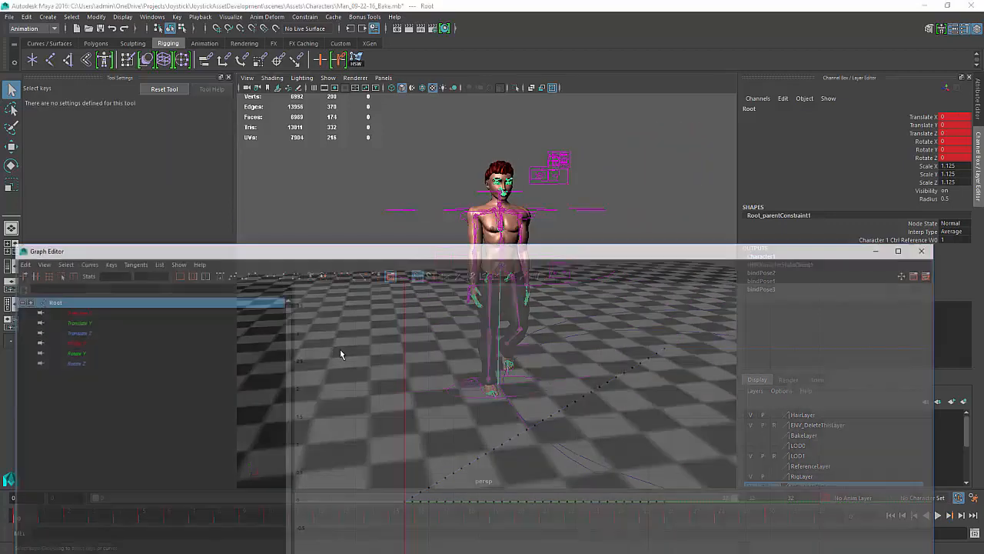
drag(612, 365, 615, 395)
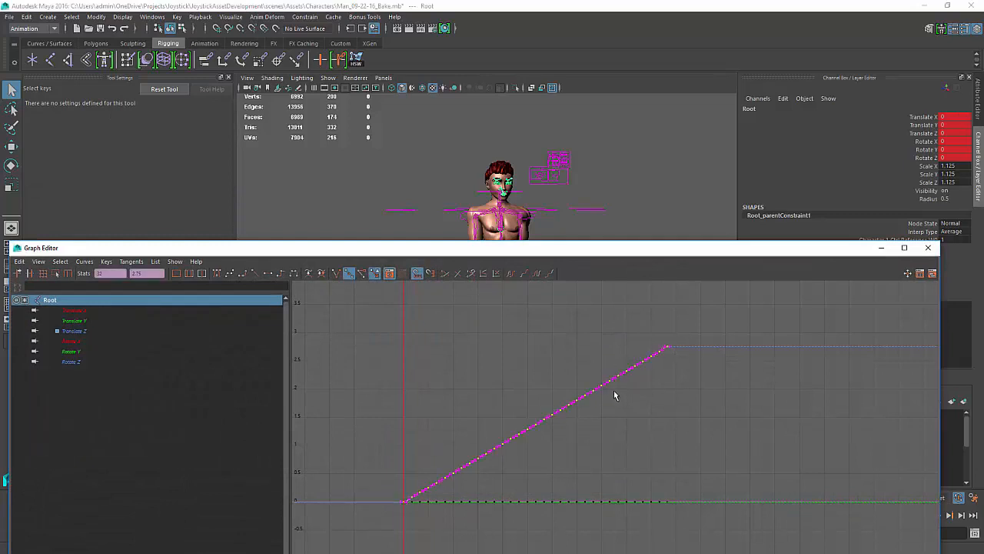
click(541, 491)
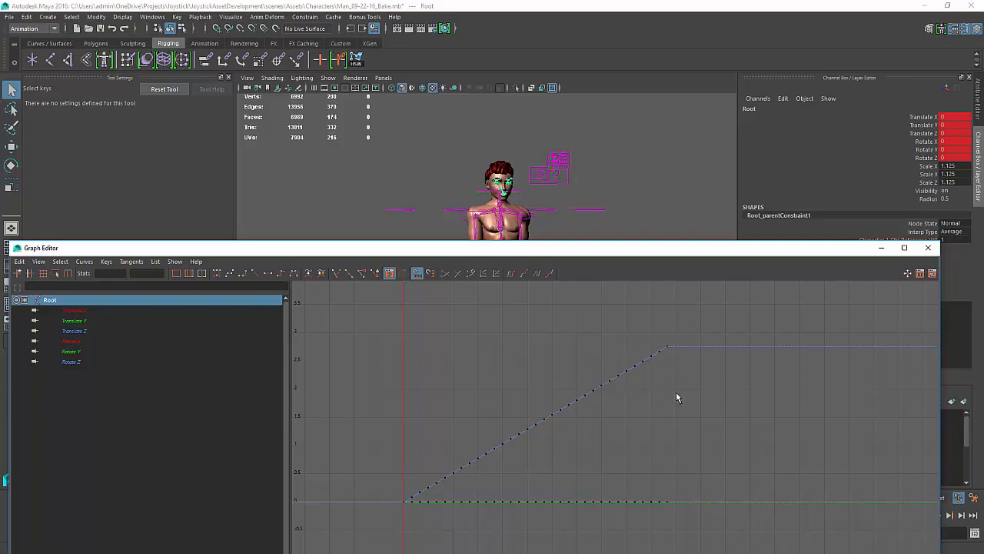
click(929, 248)
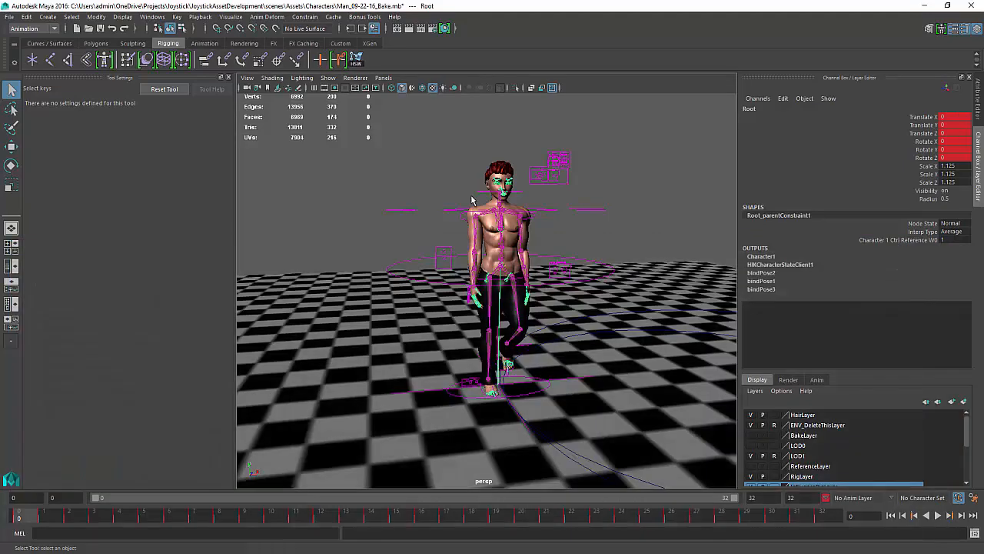
click(622, 161)
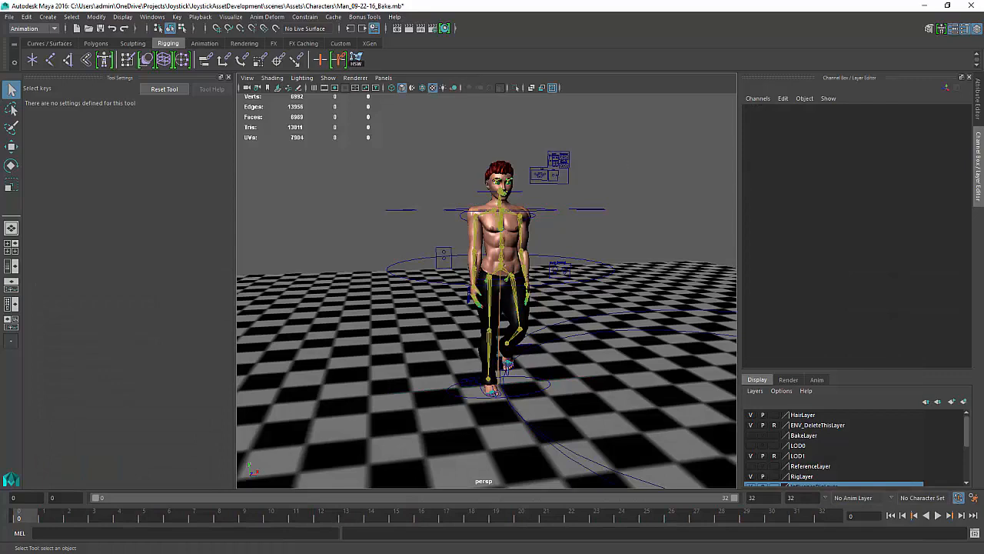
Bring the Outliner back into view and select everything from nurbsPlane1 through ManSkinJointsWD.
drag(983, 207, 983, 253)
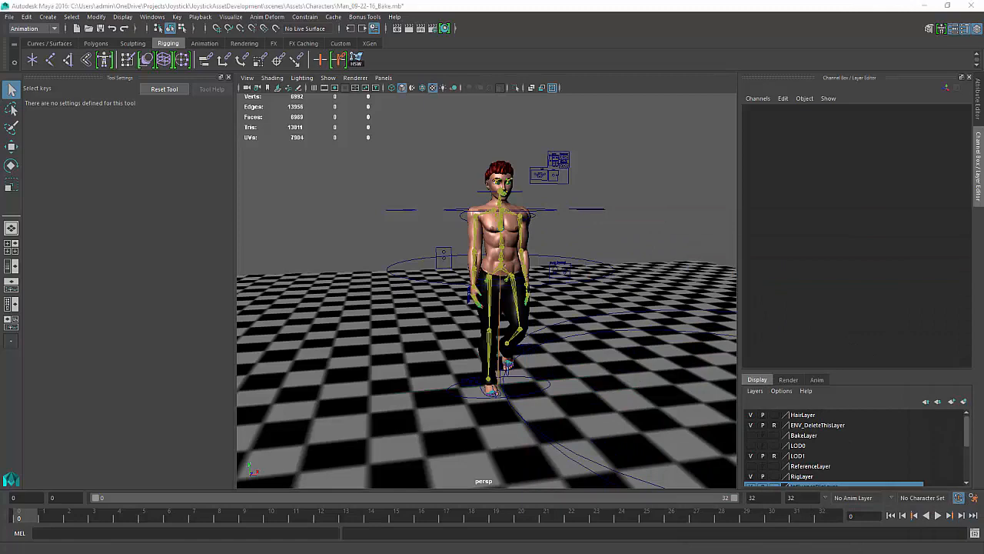
key(q)
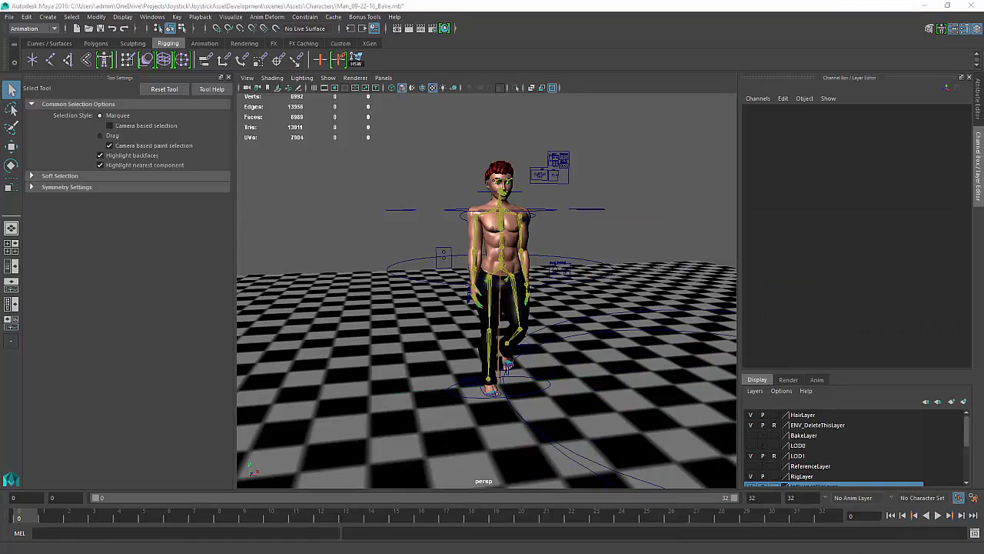
drag(983, 200, 286, 127)
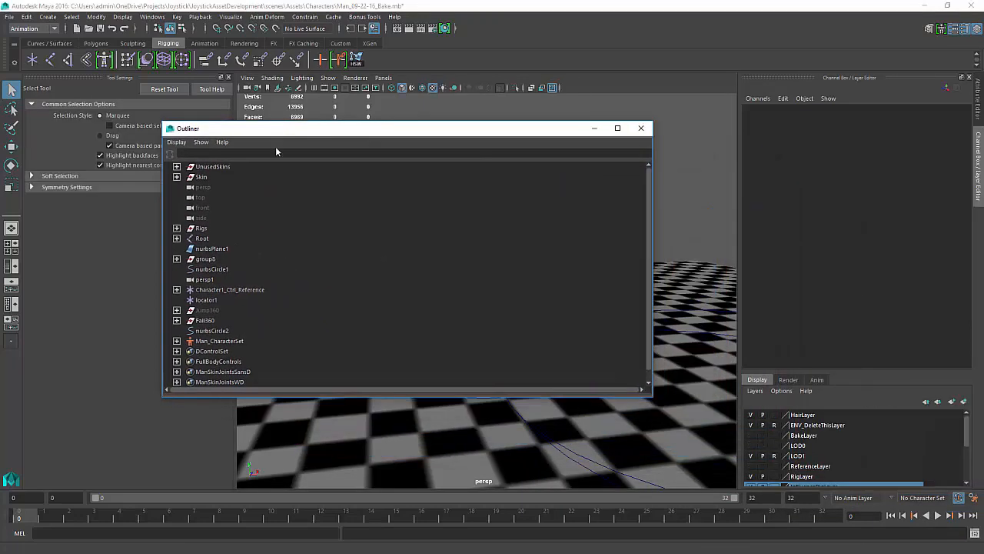
click(208, 248)
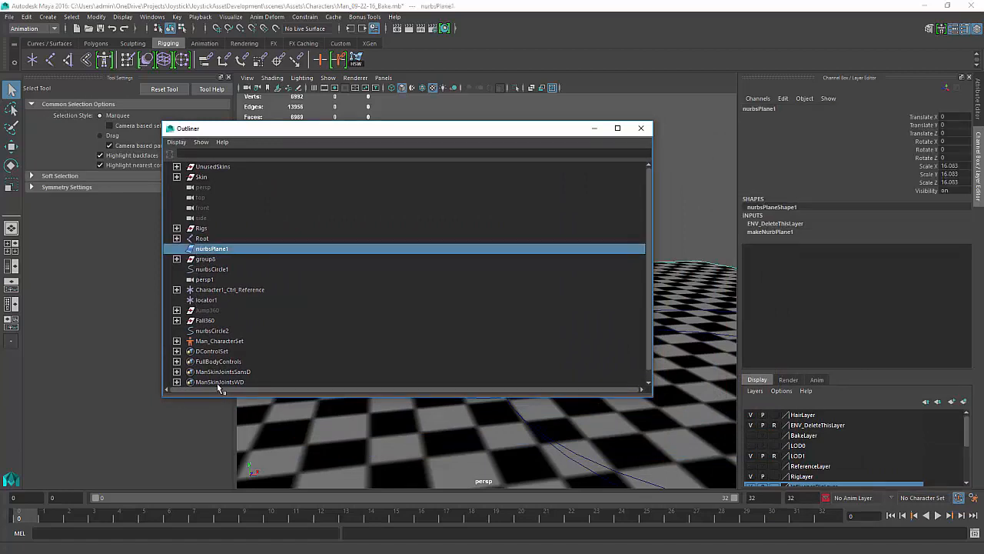
scroll(218, 382, down, 1)
shift+click(217, 373)
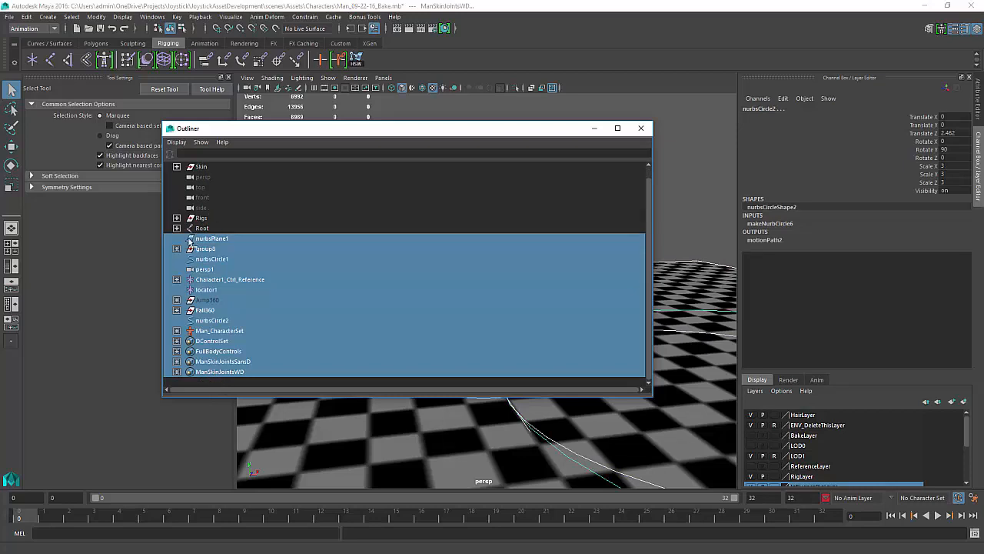
Review which Outliner items to keep or remove by selecting Root, Skin, group8, Rigs, nurbsPlane1, persp1 and ManSkinJointsWD individually, ending on Root.
click(198, 230)
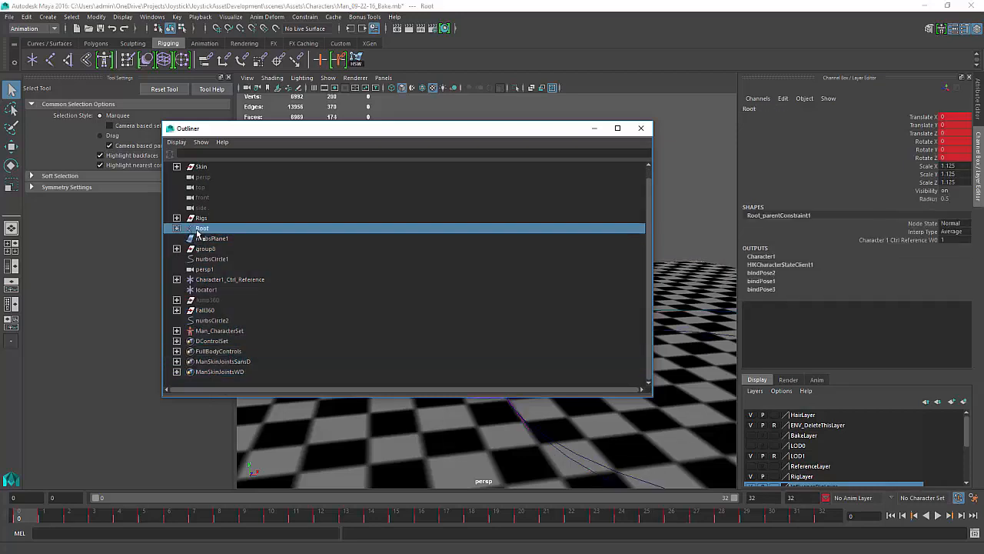
click(199, 167)
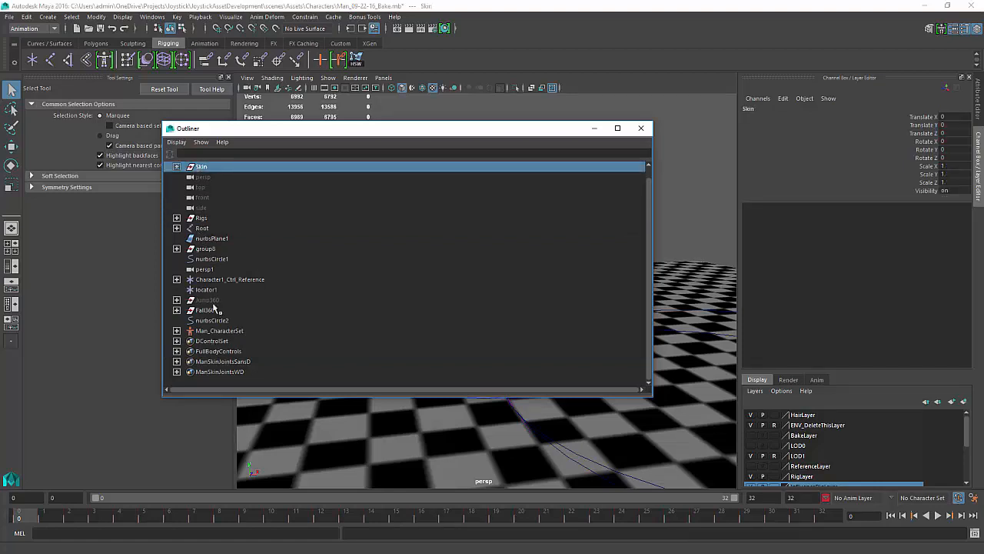
click(206, 248)
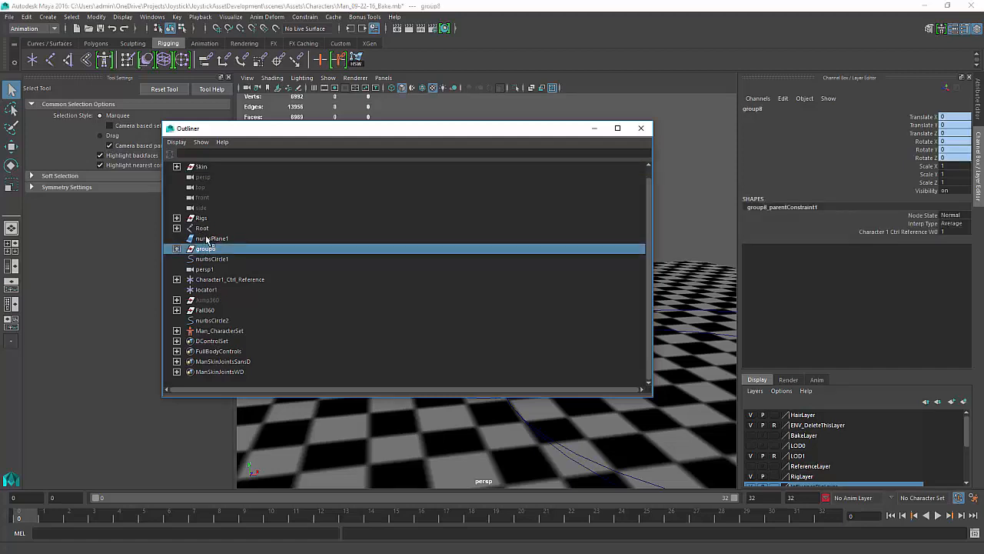
click(204, 238)
click(201, 219)
click(206, 239)
click(206, 269)
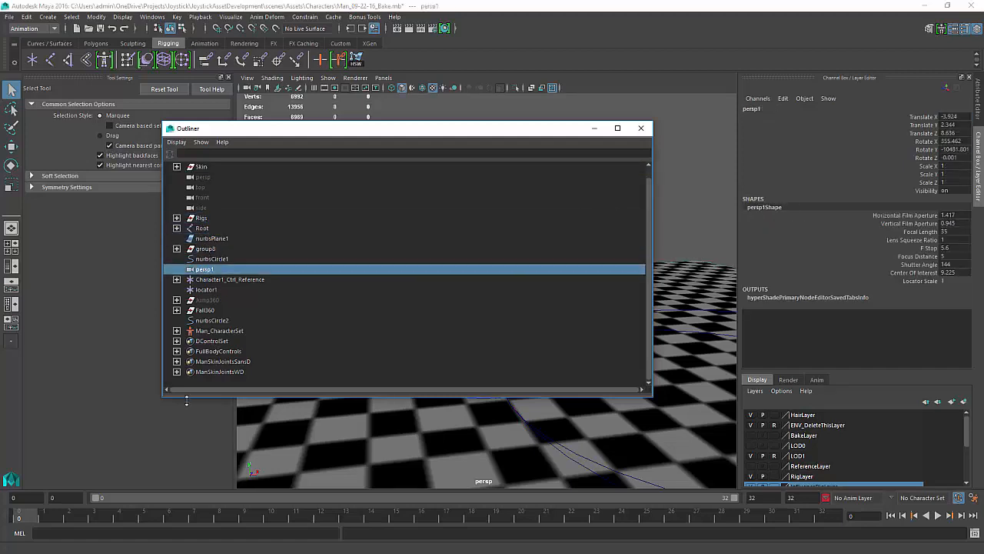
click(207, 372)
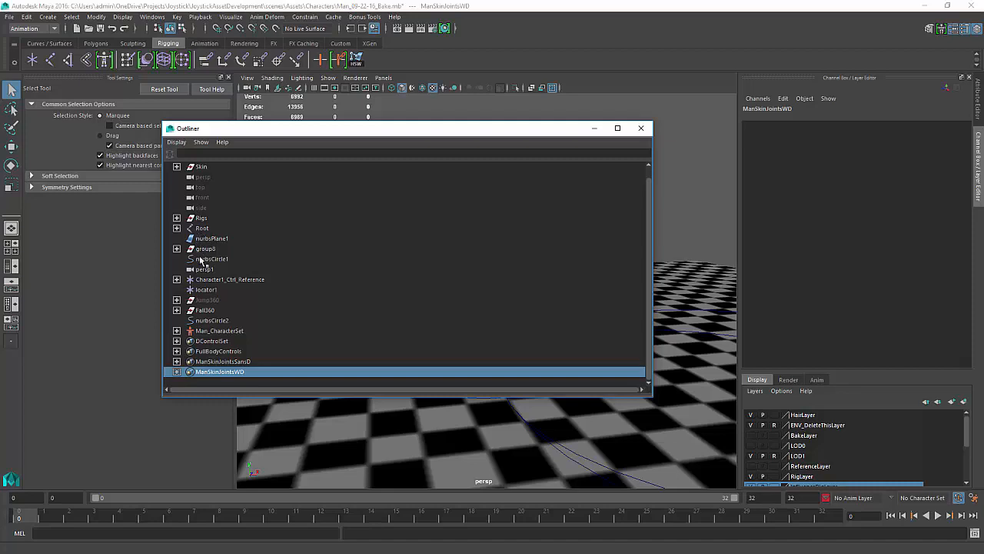
click(202, 168)
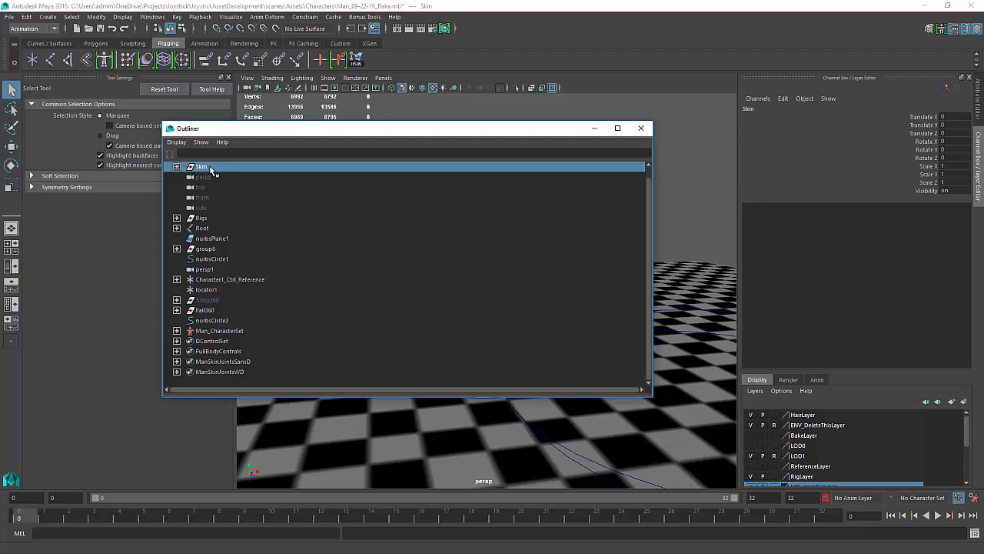
click(200, 229)
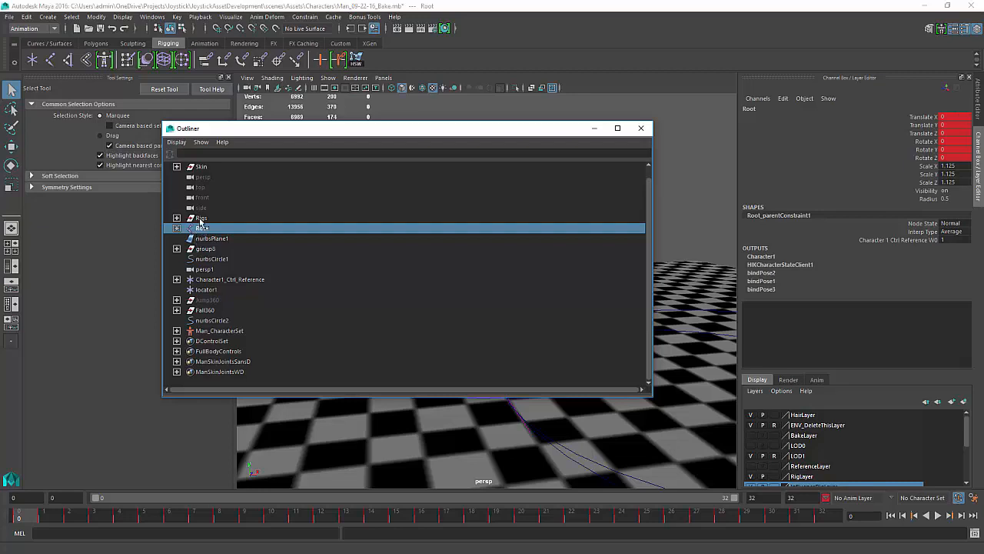
Delete all the Outliner items from nurbsPlane1 through ManSkinJointsWD.
click(202, 219)
click(204, 249)
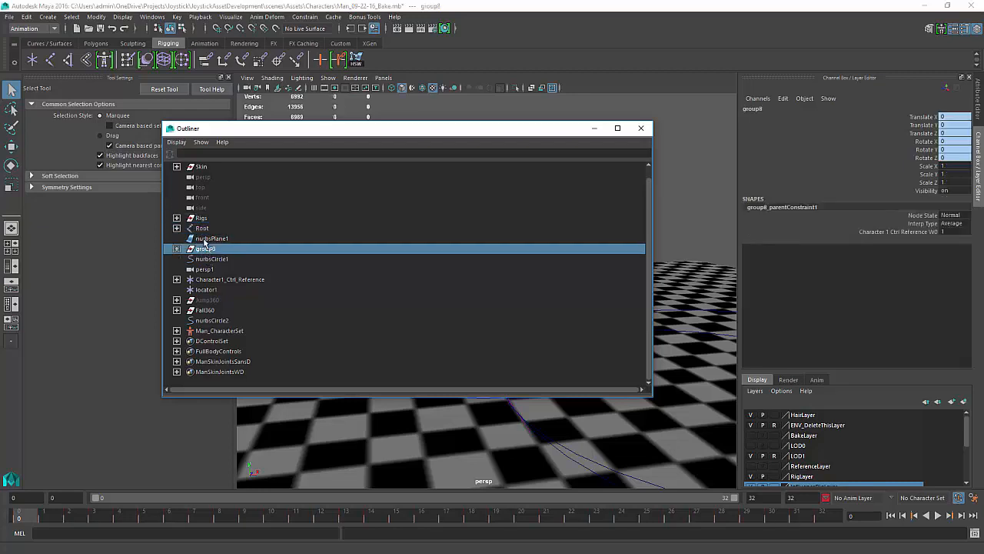
click(206, 239)
shift+click(220, 372)
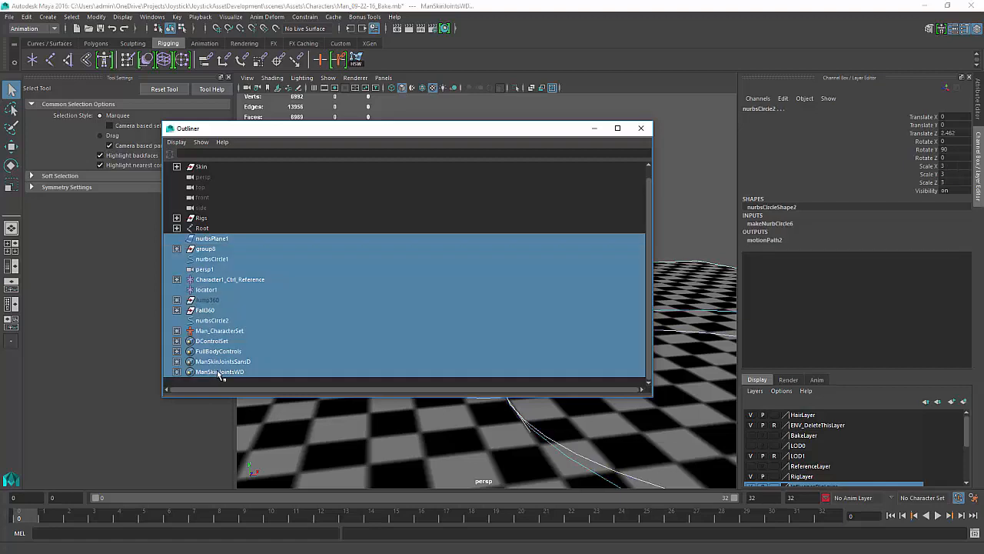
key(Delete)
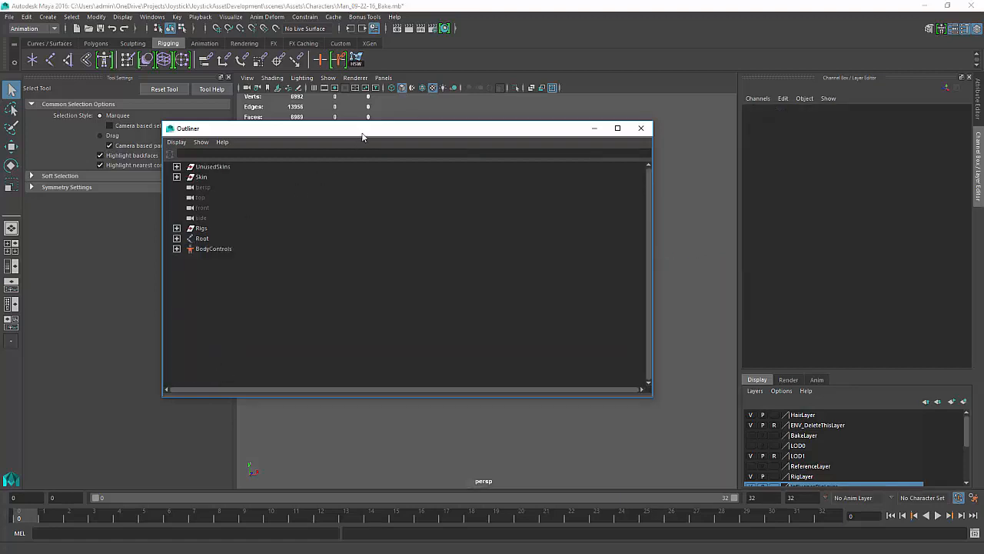
Move the Outliner clear of the character and delete Rigs, BodyControls and UnusedSkins.
drag(362, 133, 983, 209)
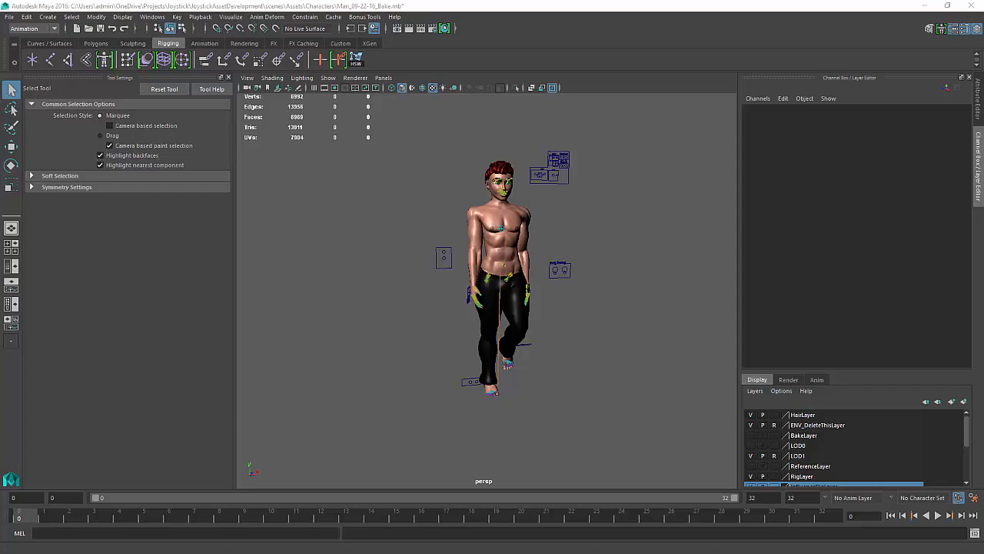
drag(983, 210, 731, 148)
click(740, 248)
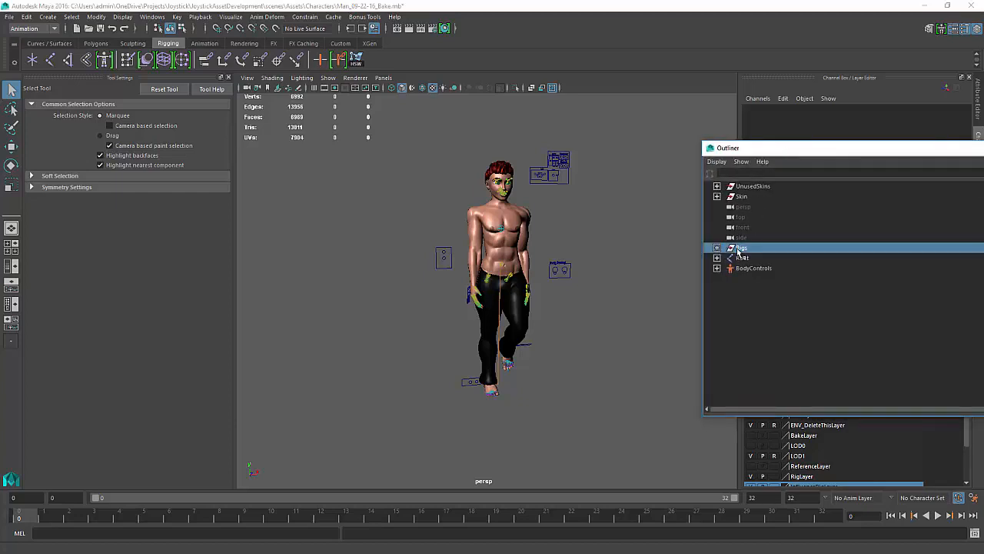
ctrl+click(745, 269)
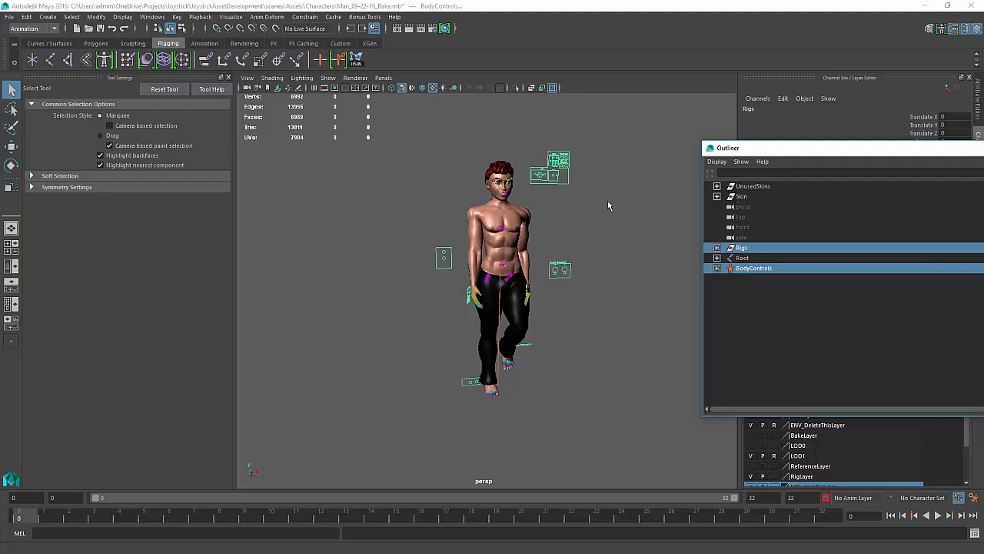
ctrl+click(743, 186)
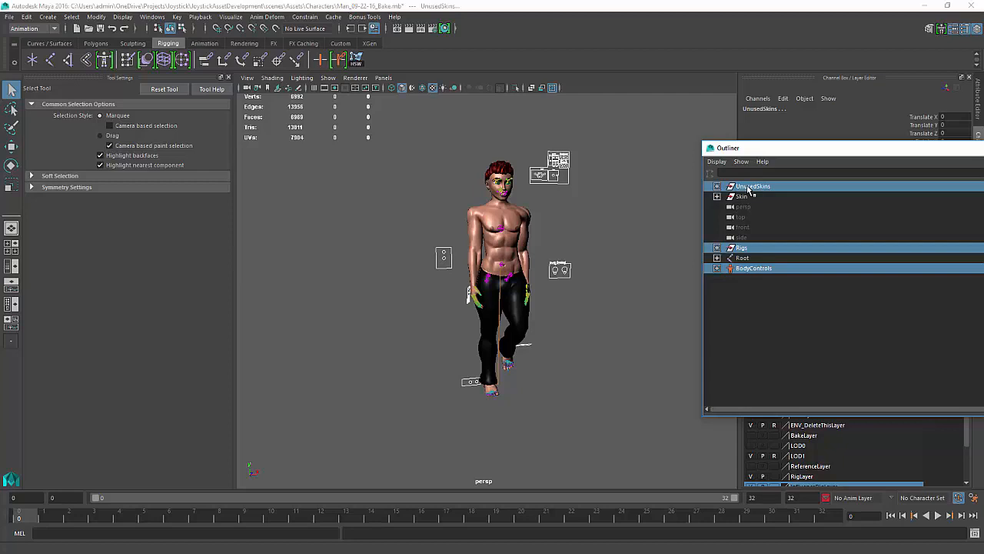
key(Delete)
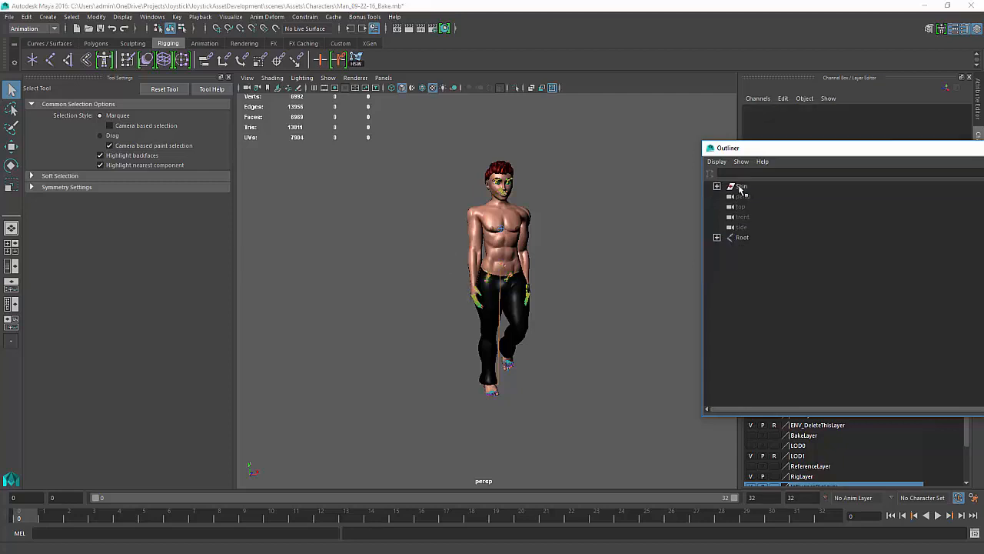
Expand the Skin group, play the walk animation to check it, and return to frame 0.
click(717, 186)
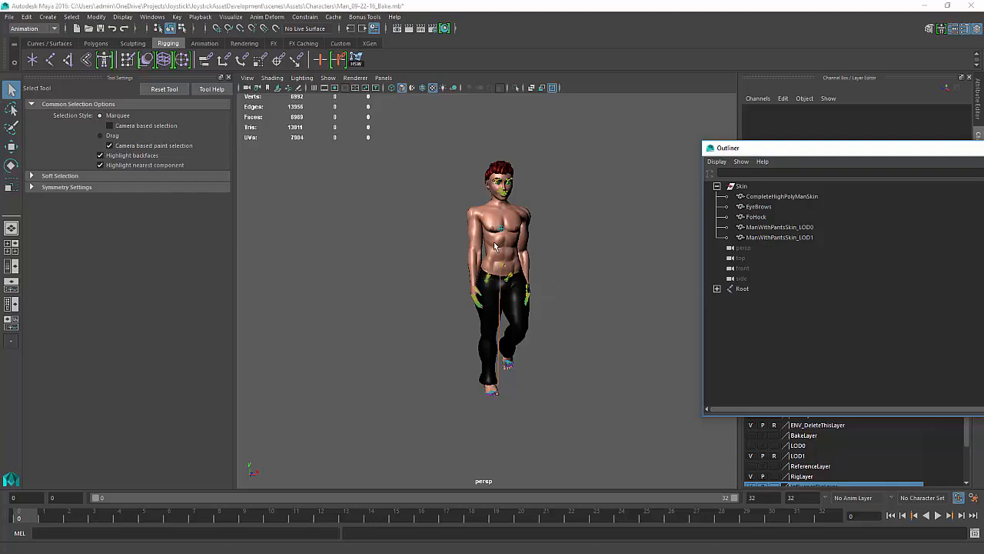
click(25, 519)
key(alt+v)
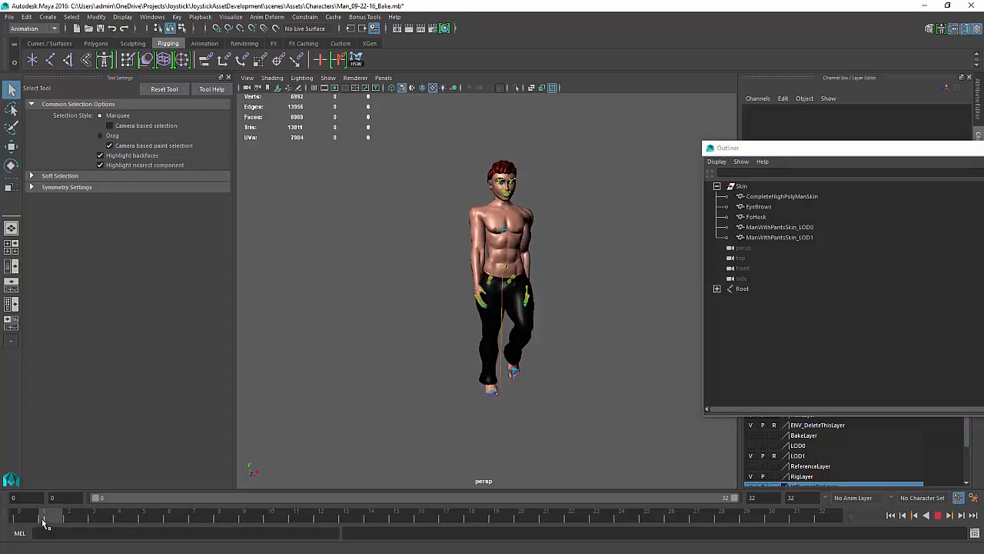
click(15, 517)
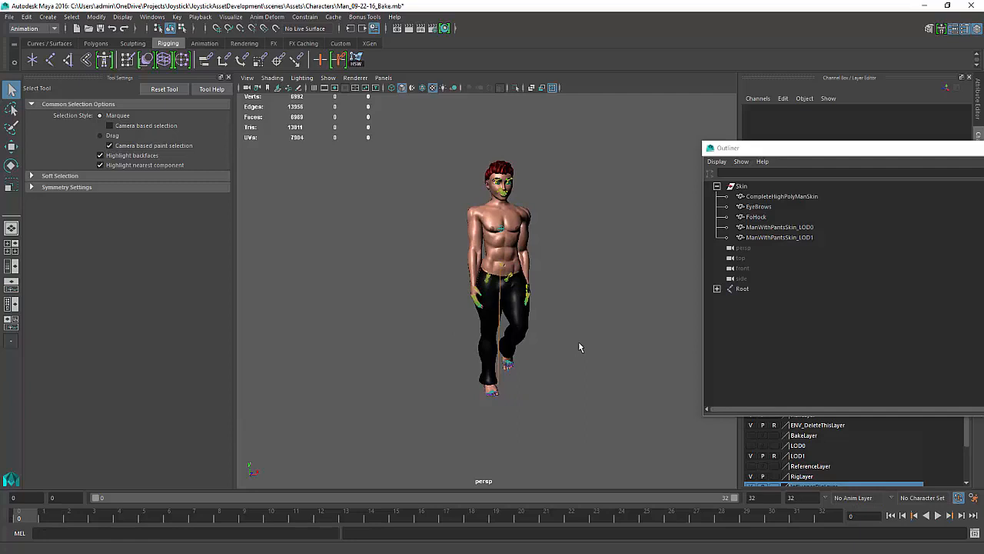
Delete ManWithPantsSkin_LOD0, EyeBrows and CompleteHighPolyManSkin from the Skin group.
click(785, 227)
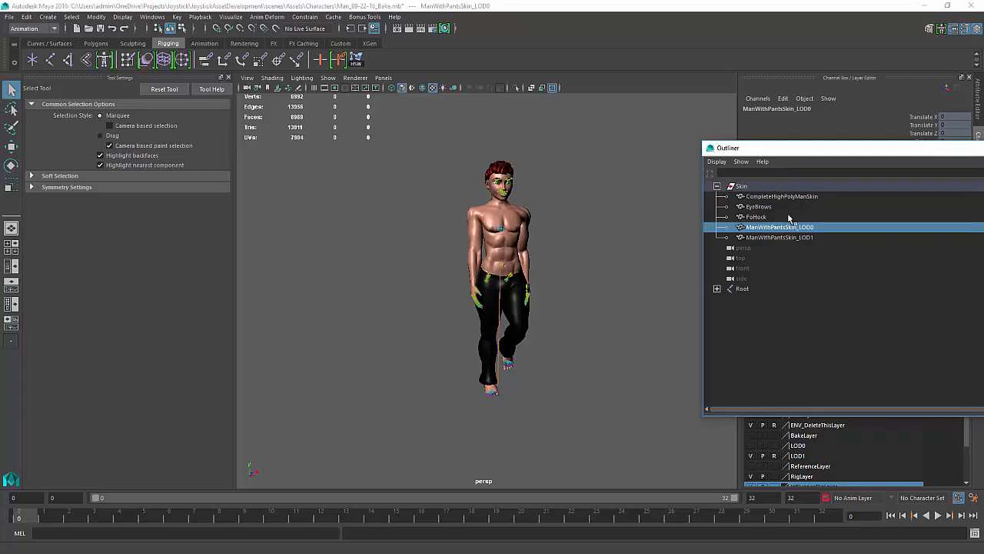
key(Delete)
click(759, 207)
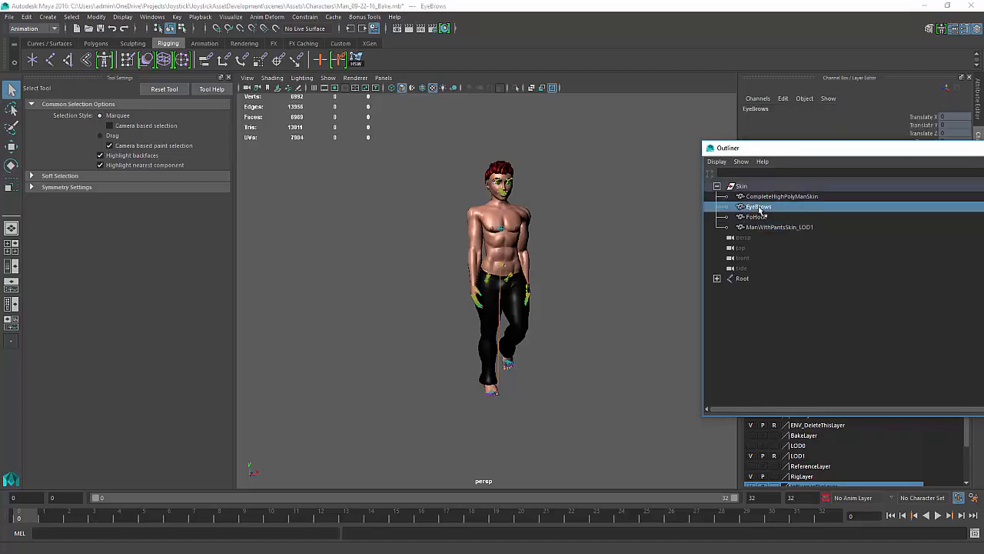
key(Delete)
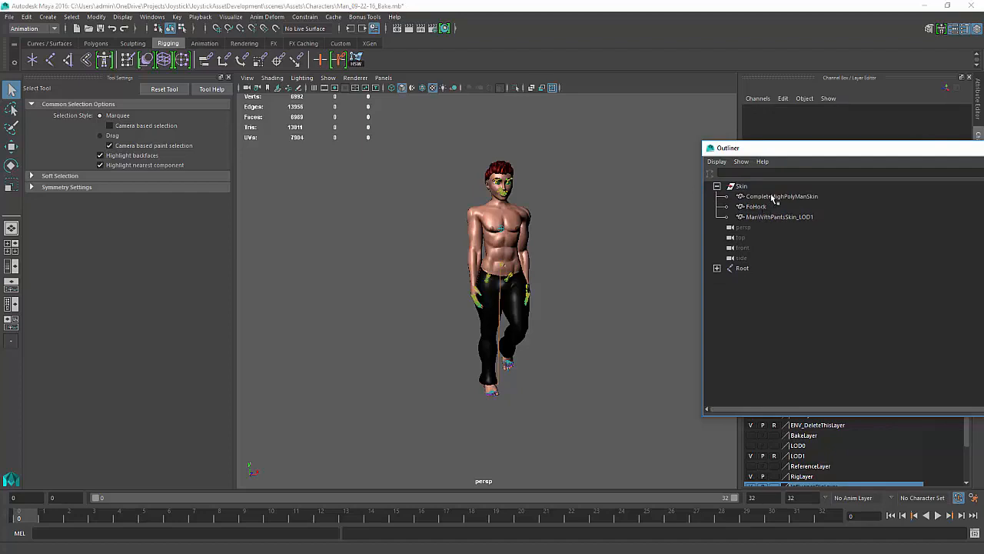
click(774, 196)
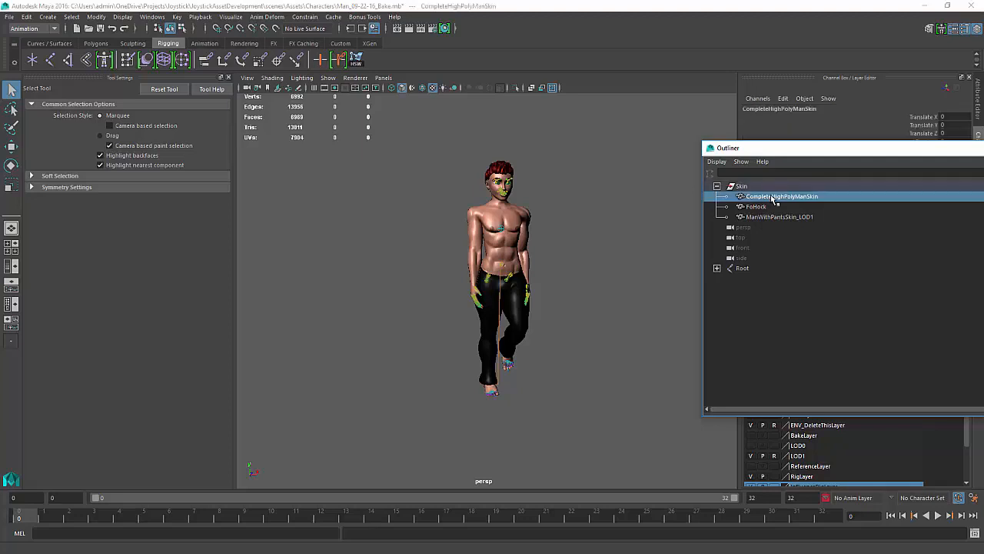
key(Delete)
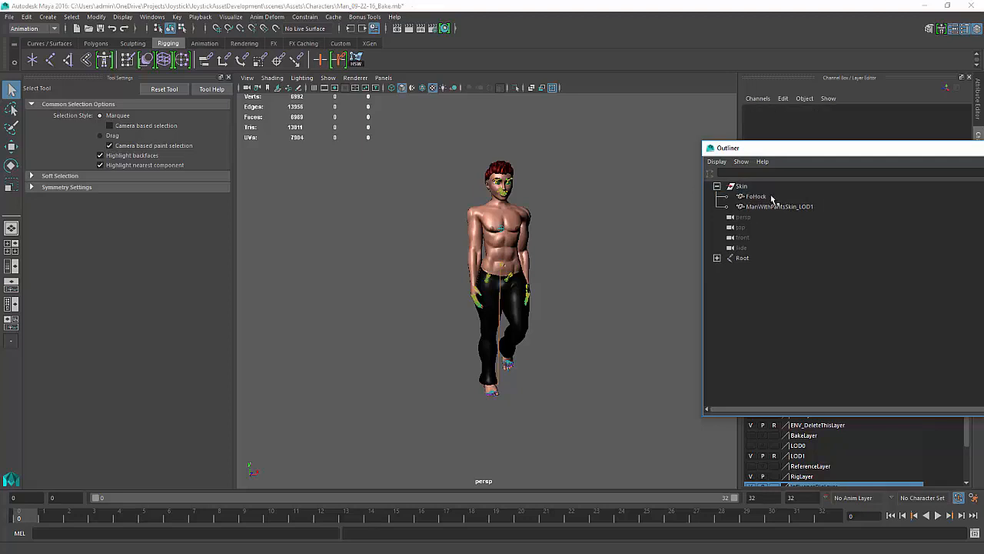
Review the remaining FoHock, ManWithPantsSkin_LOD1, Skin and Root items one by one, then clear the selection and collapse the Skin group.
click(760, 197)
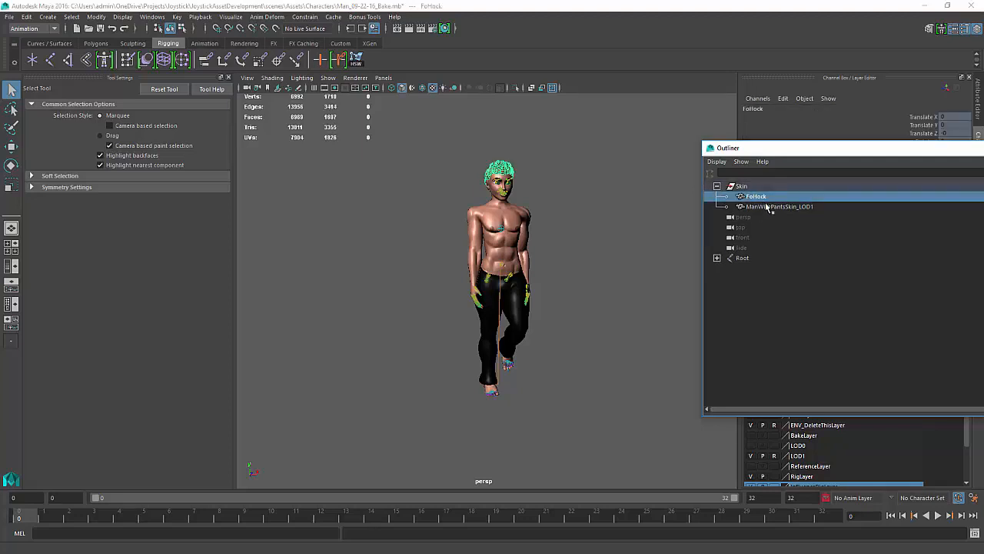
click(766, 207)
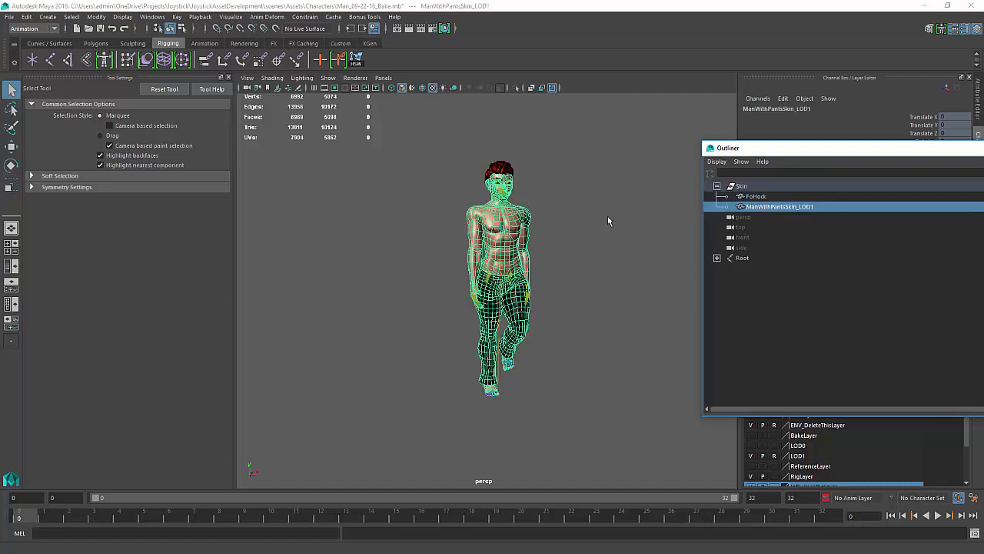
click(565, 275)
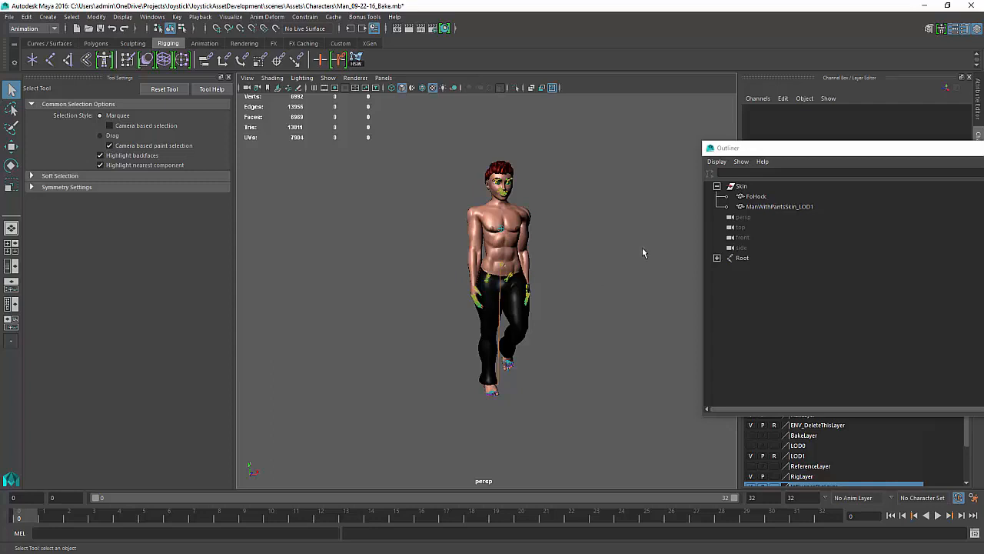
click(745, 198)
click(742, 187)
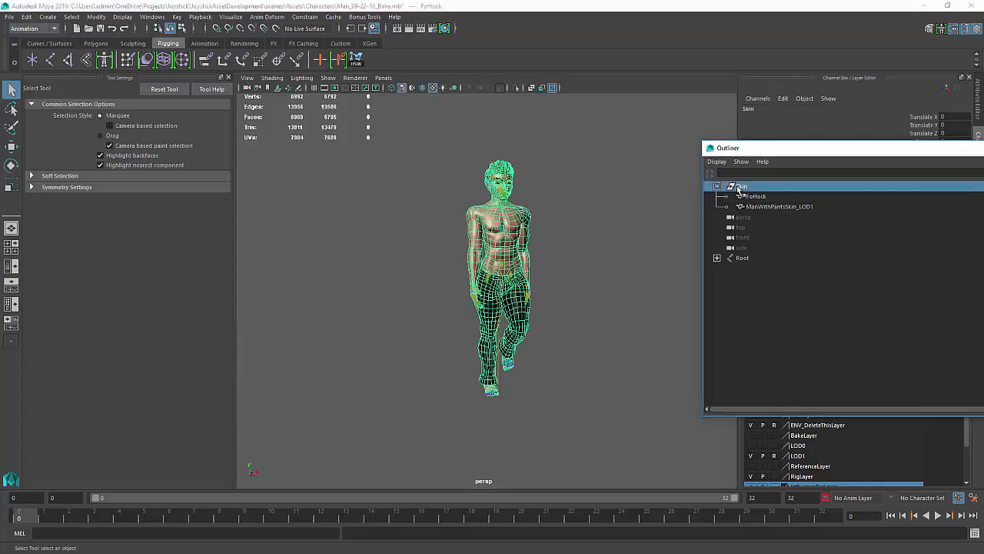
click(743, 259)
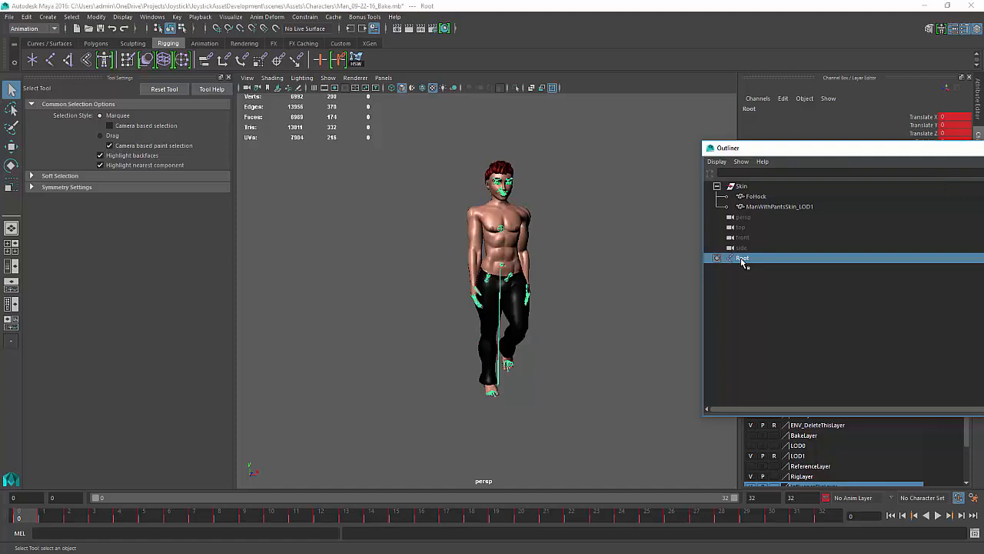
click(572, 235)
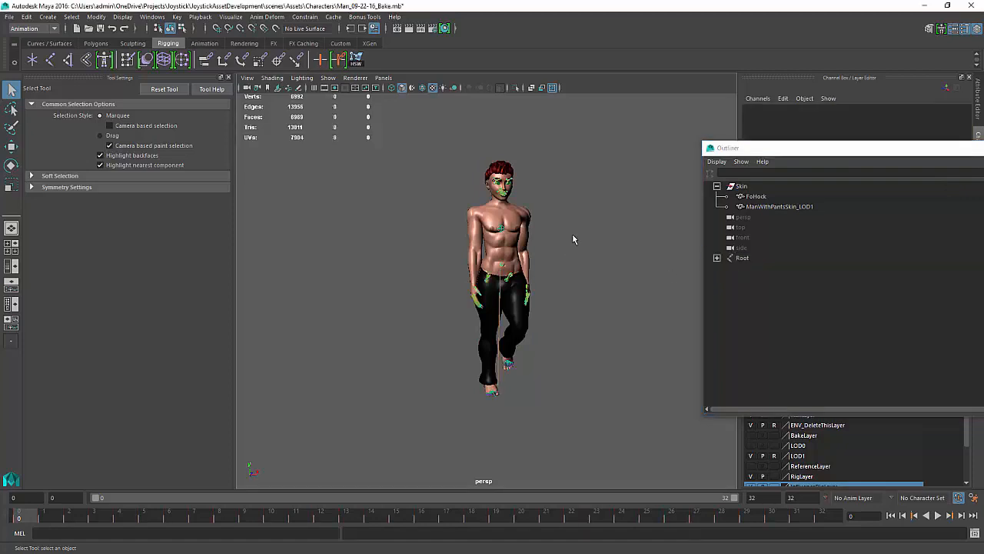
click(717, 186)
click(269, 232)
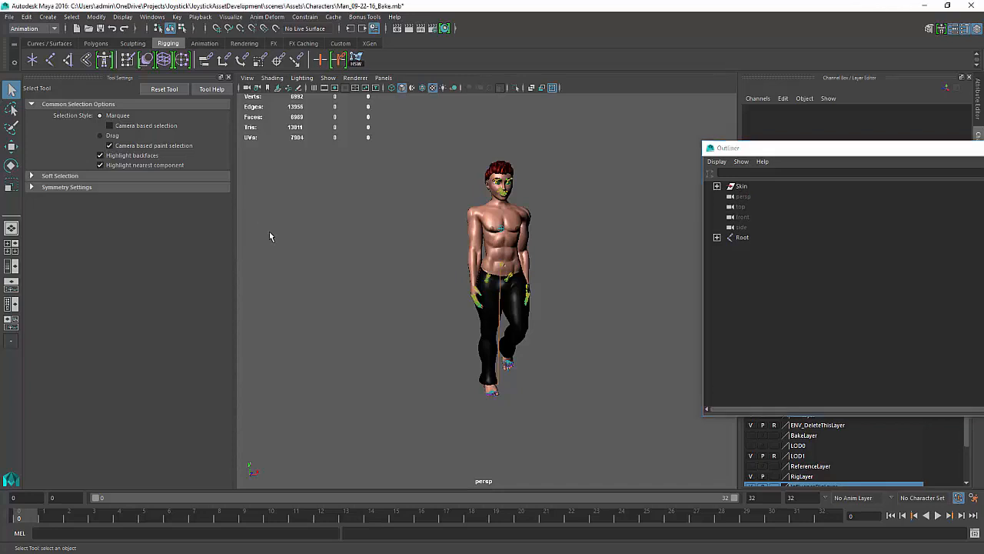
Review the Optimize Scene Size options and optimize the scene with all the removal categories enabled.
click(9, 17)
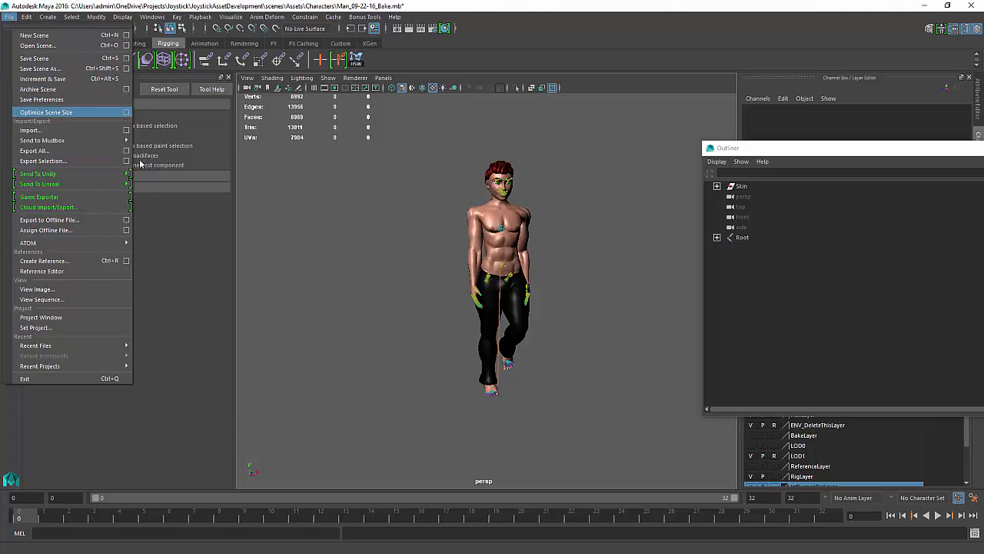
click(126, 112)
scroll(201, 158, down, 3)
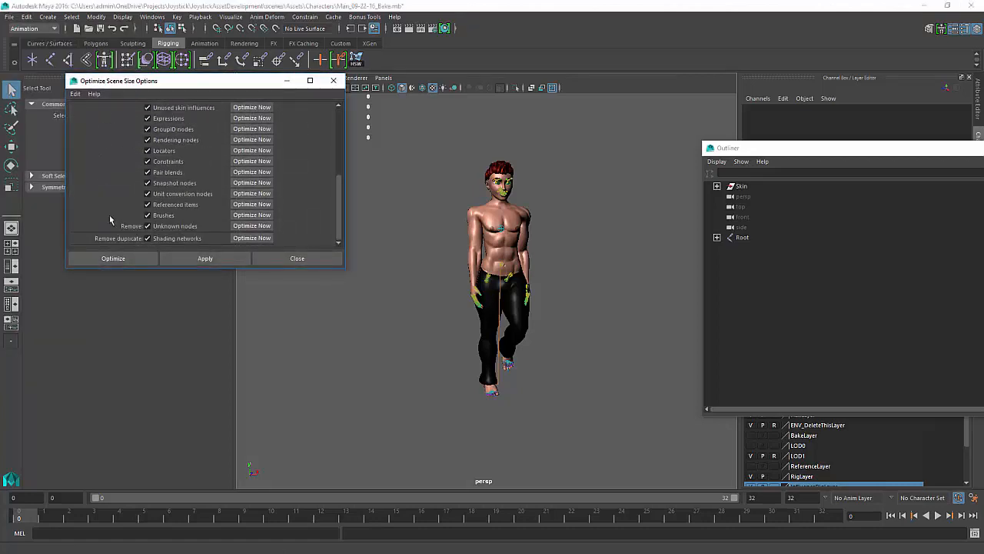
scroll(116, 222, up, 3)
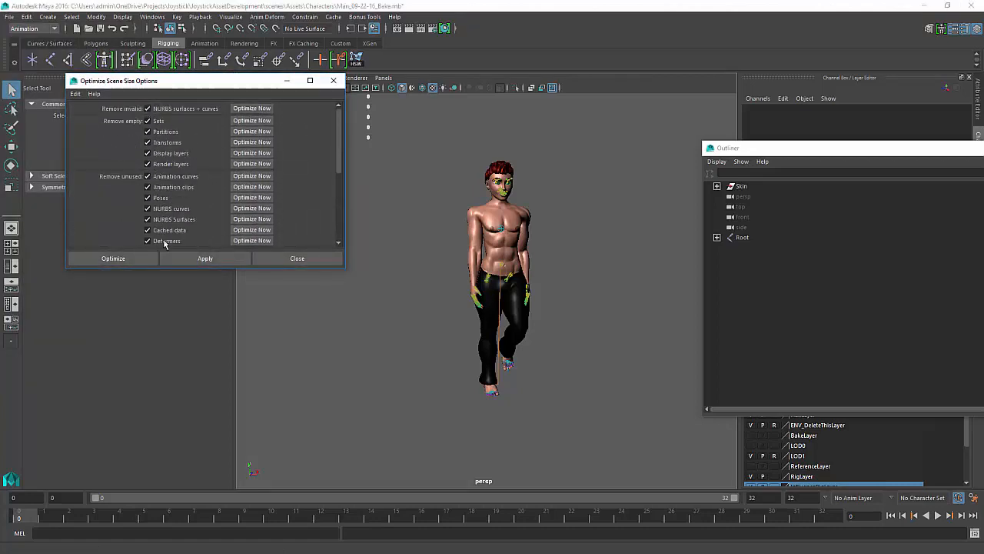
click(114, 260)
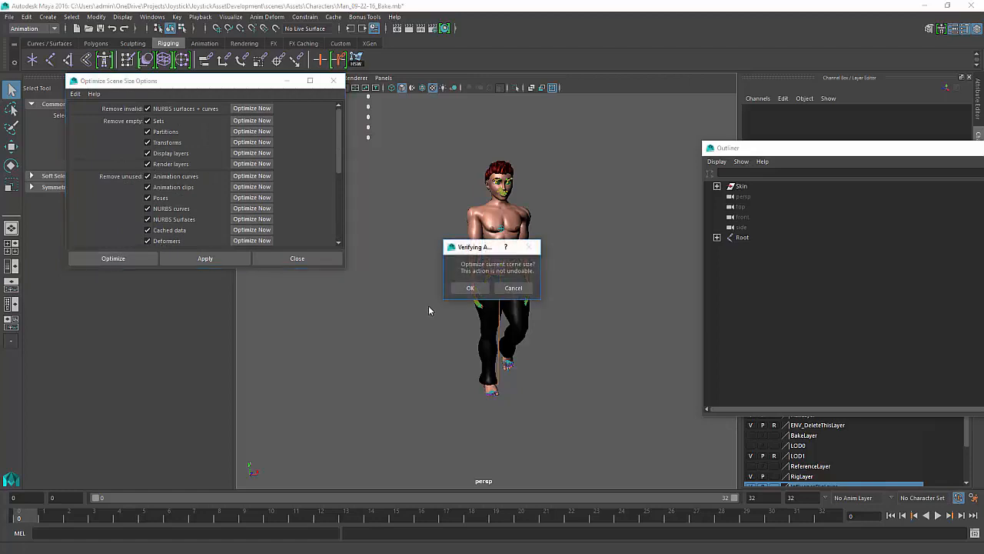
click(468, 290)
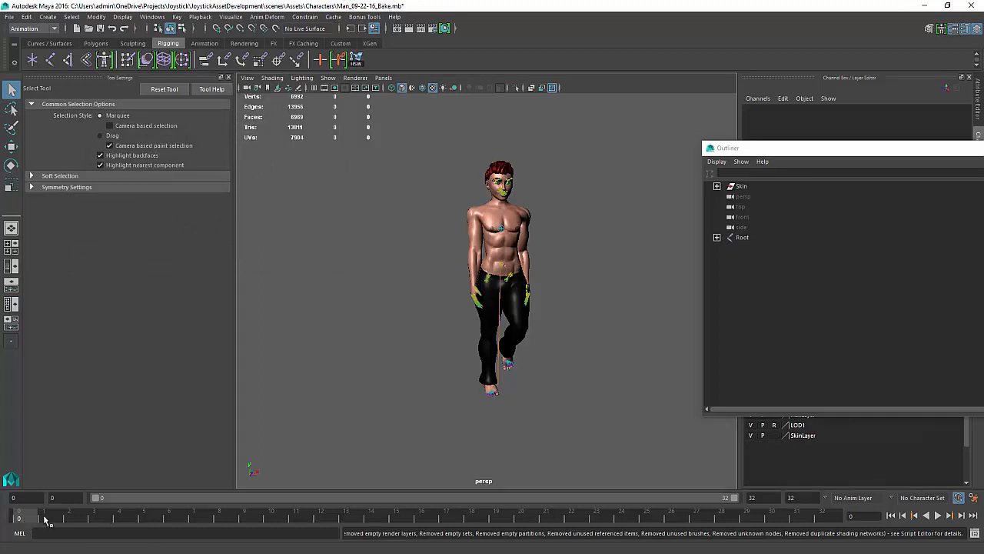
Play the walk animation on the optimized scene, stop it, and reframe the character.
key(alt+v)
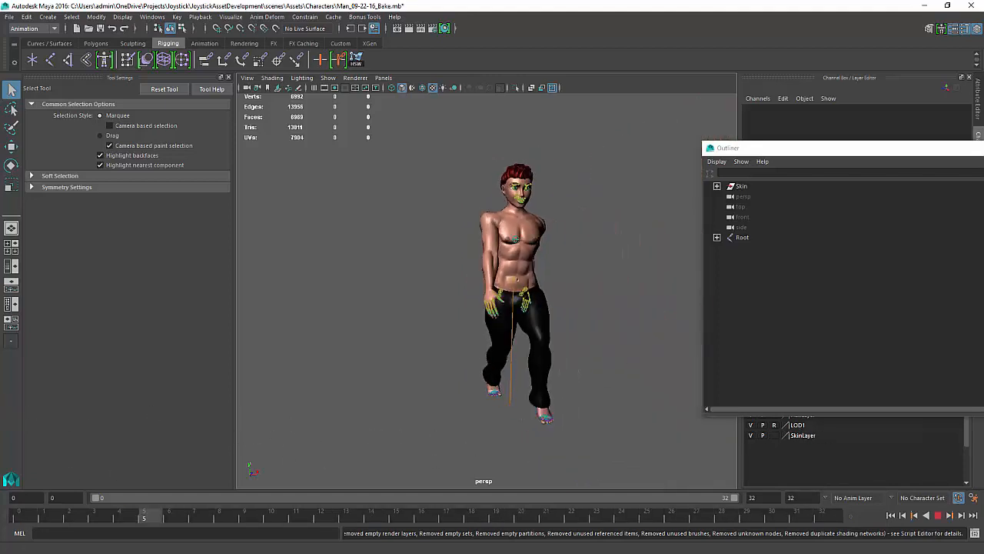
key(alt+v)
scroll(592, 365, down, 2)
alt+middle_drag(566, 355, 555, 353)
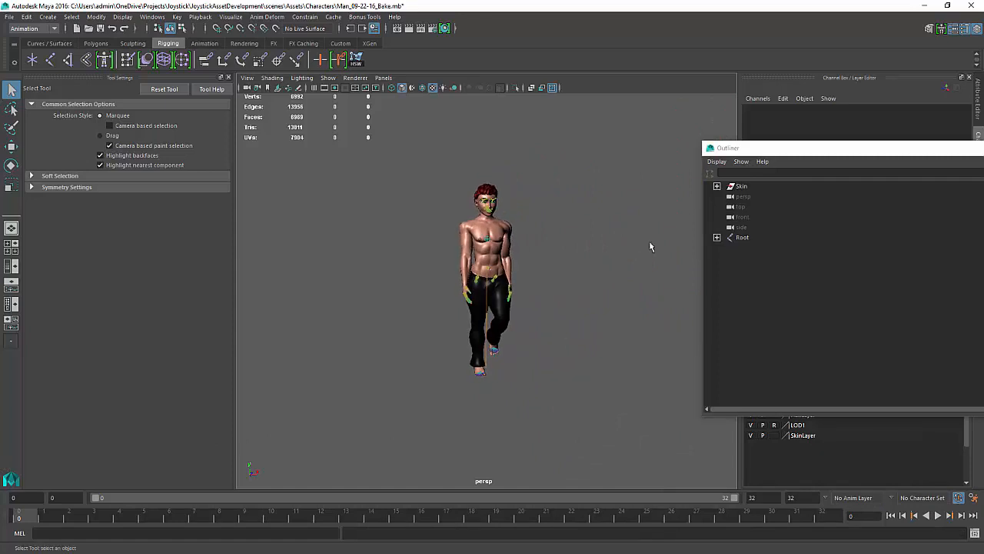
Select Skin and Root, review the FBX export settings available for exporting the selection, and leave without exporting.
click(741, 187)
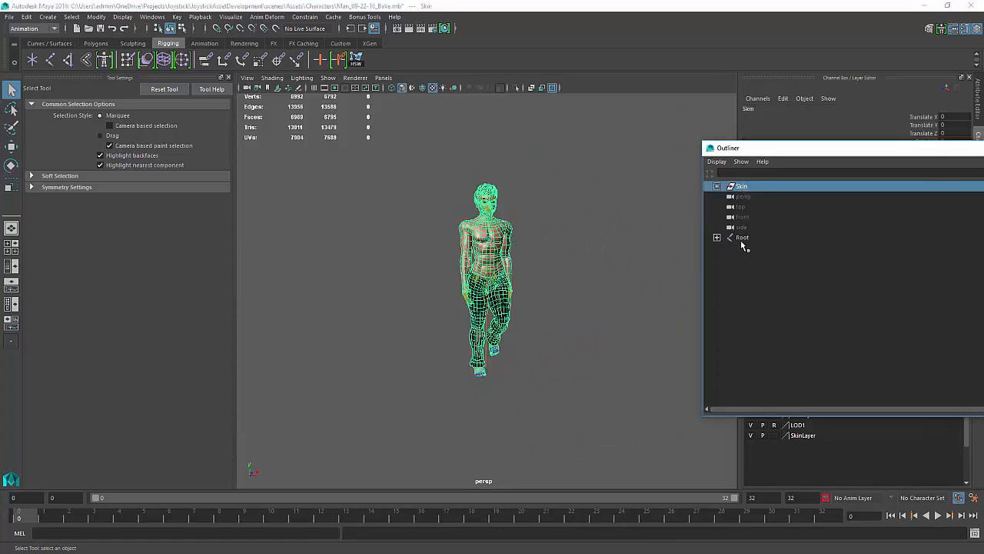
ctrl+click(742, 237)
click(9, 16)
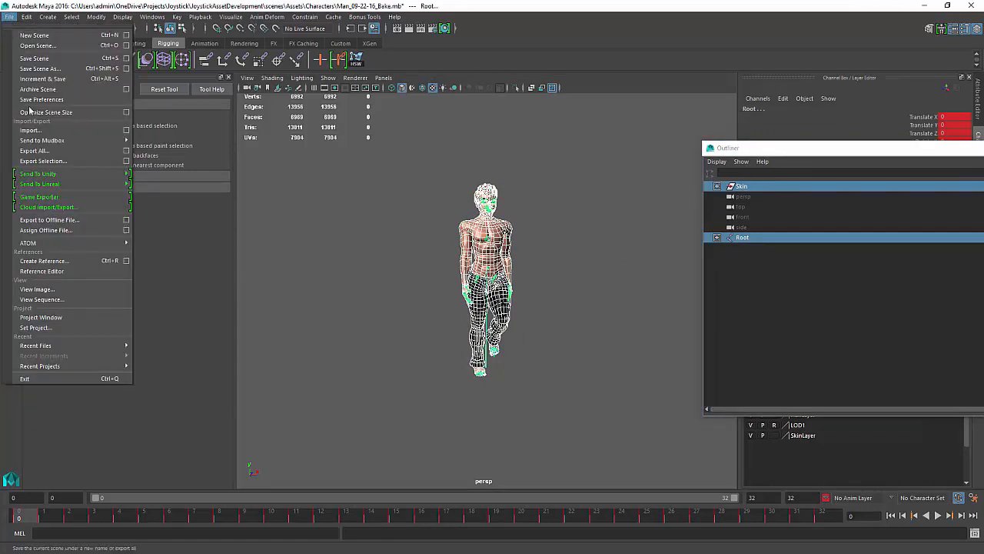
mouse_move(55, 176)
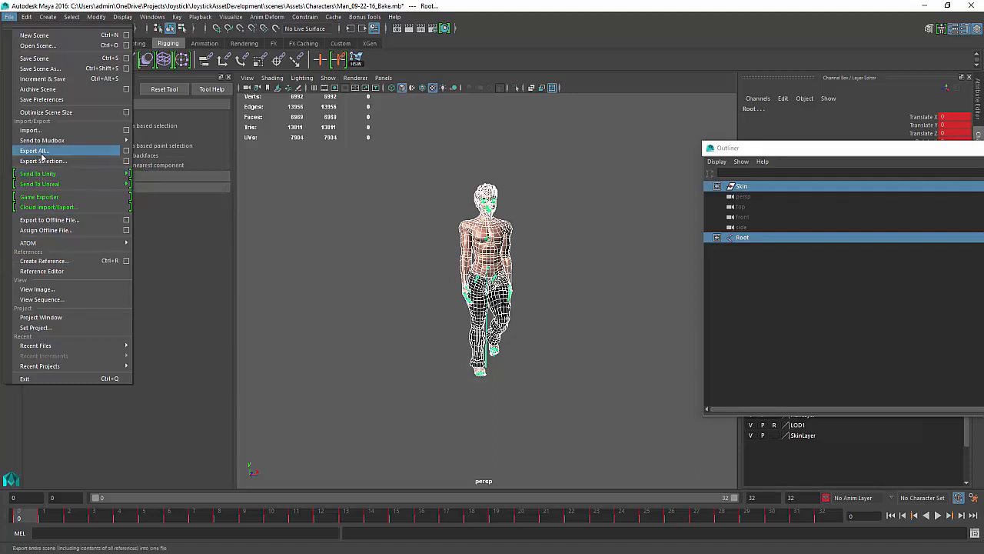
click(42, 161)
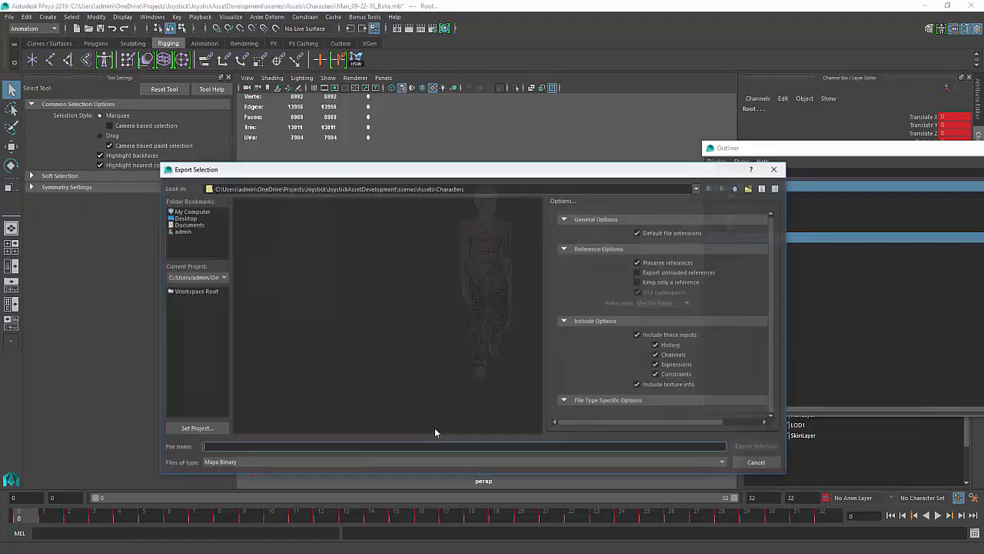
click(228, 467)
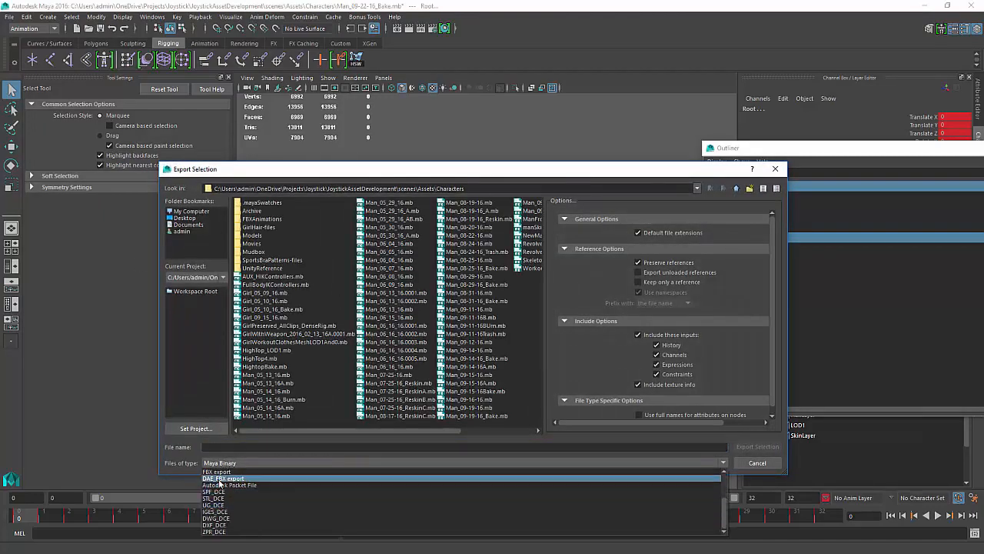
click(221, 472)
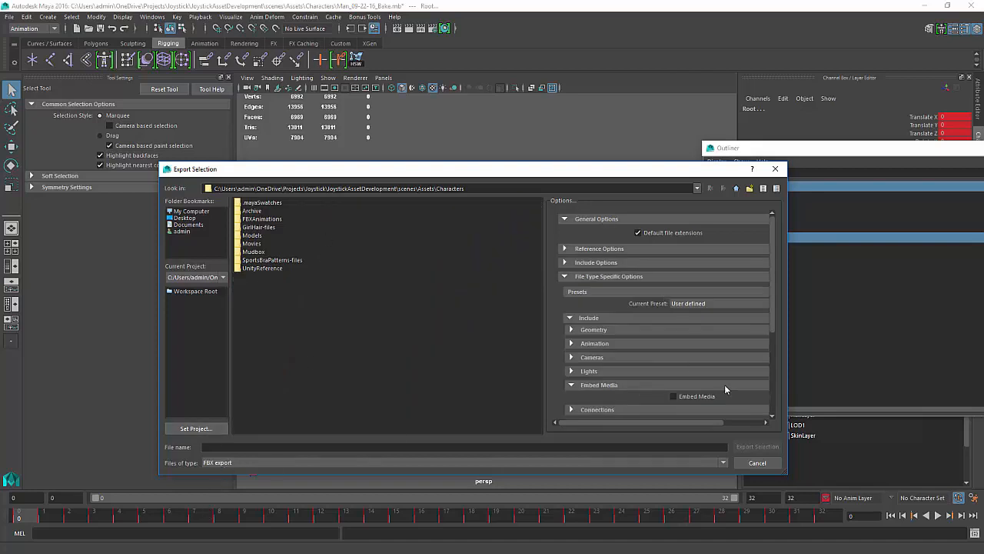
scroll(604, 396, down, 5)
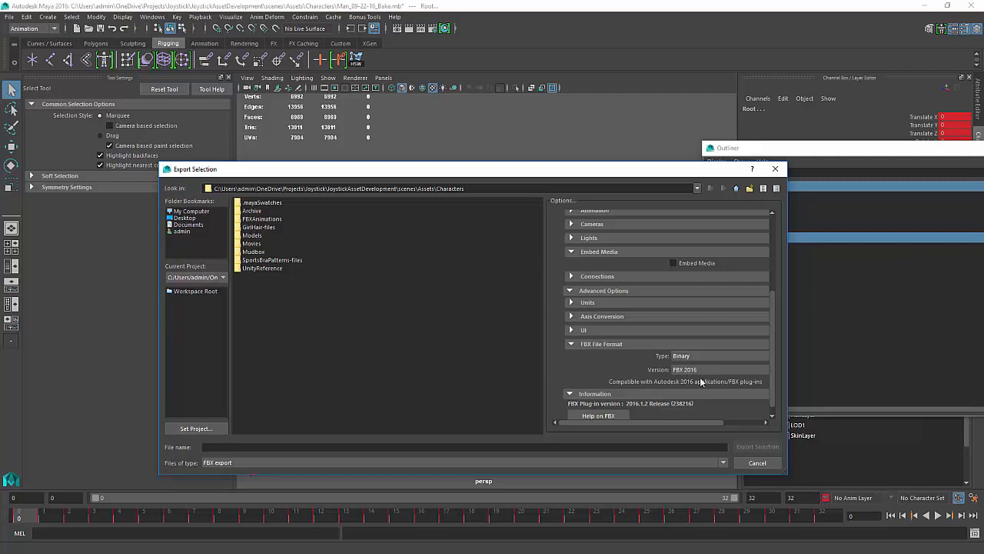
scroll(704, 373, down, 1)
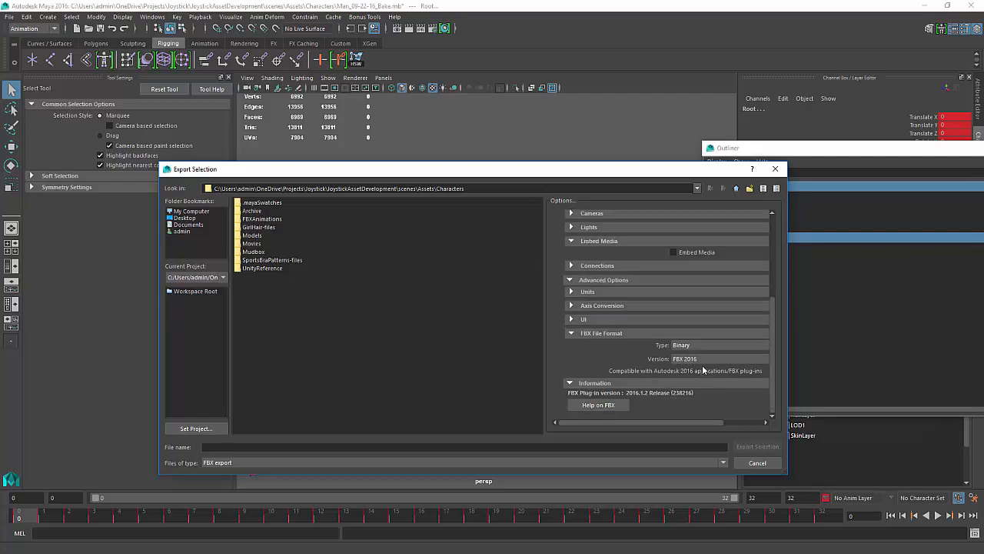
scroll(743, 367, up, 5)
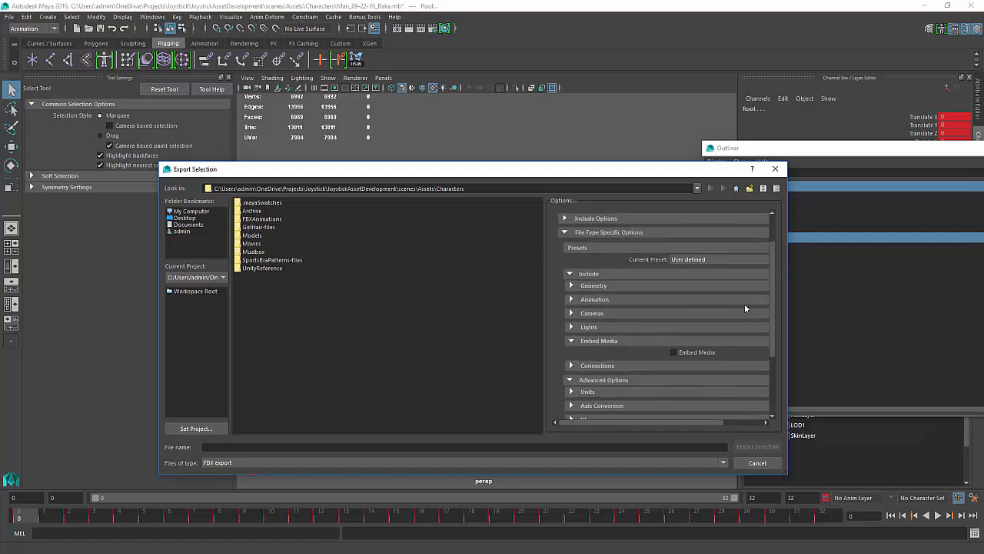
scroll(745, 307, up, 4)
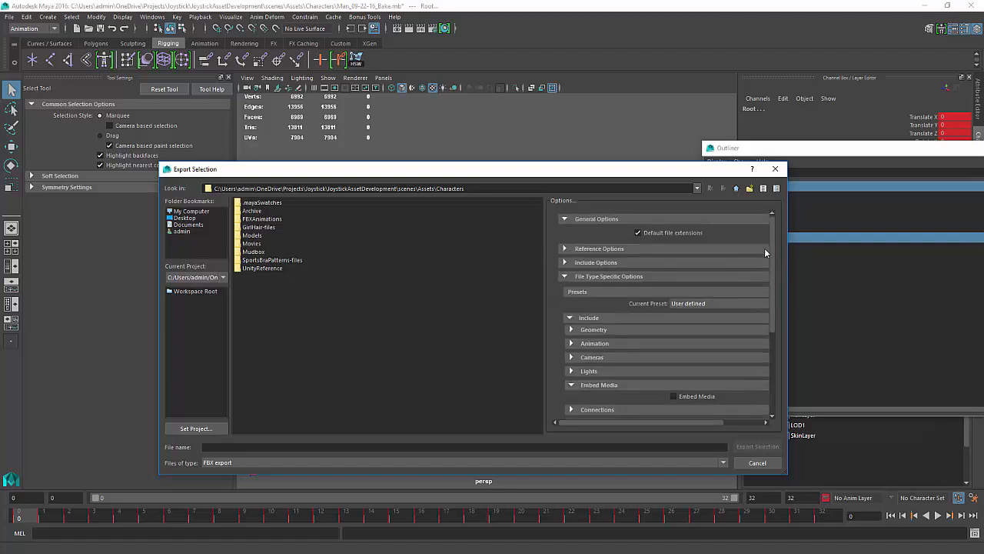
click(777, 169)
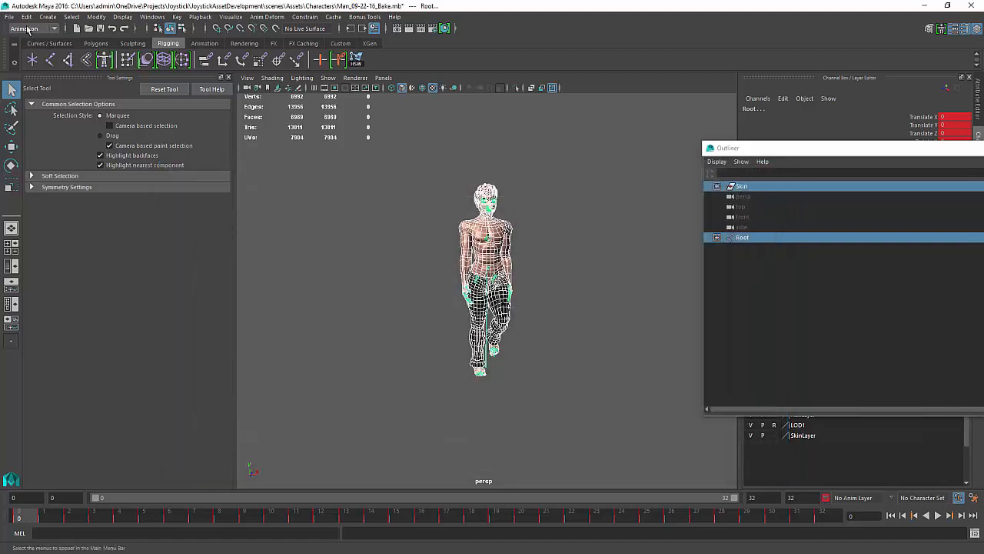
Try the Send To Unity export of the selection with Walk_Straight.fbx in LowDensityAnimations as the target, cancel it, and clear the selection.
click(9, 16)
mouse_move(99, 174)
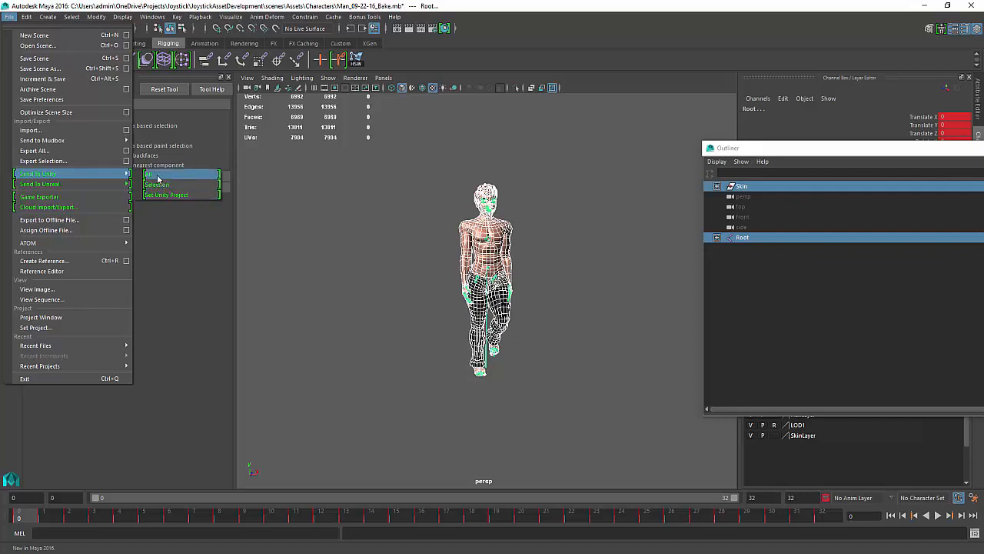
click(156, 186)
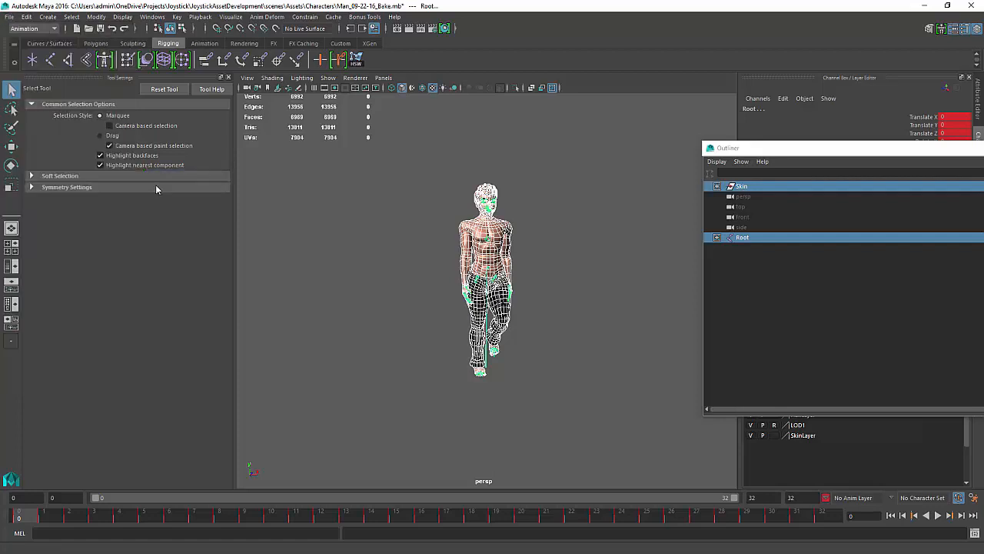
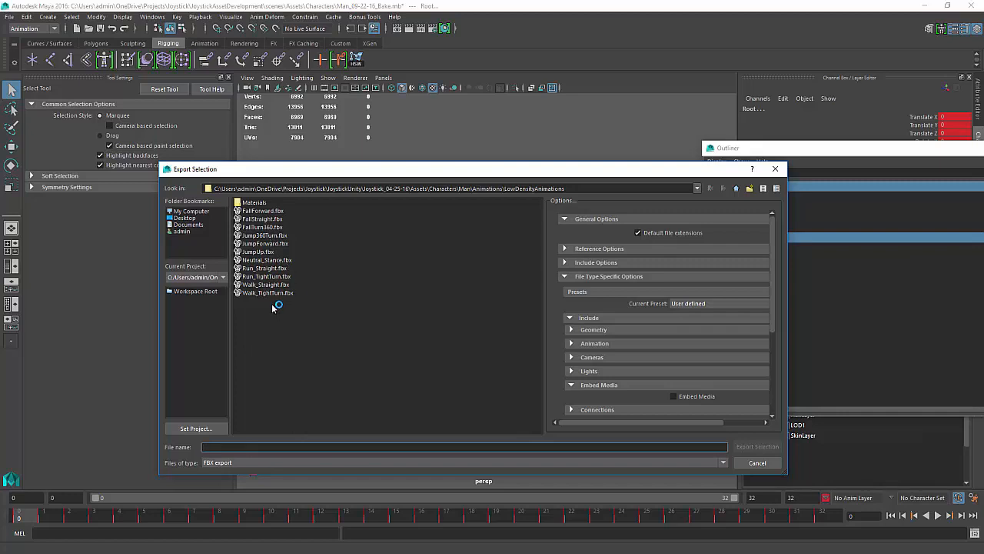
click(273, 219)
click(273, 203)
click(270, 212)
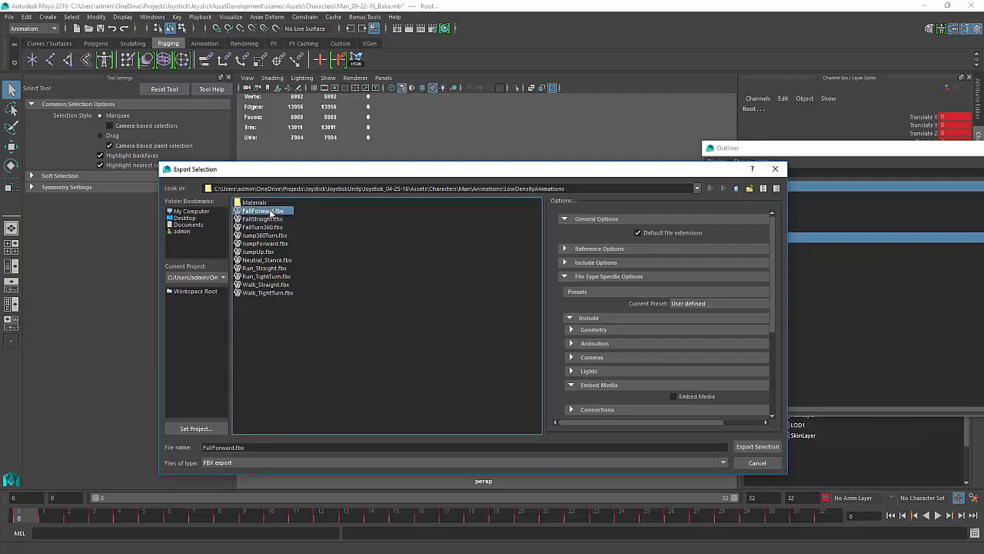
click(265, 285)
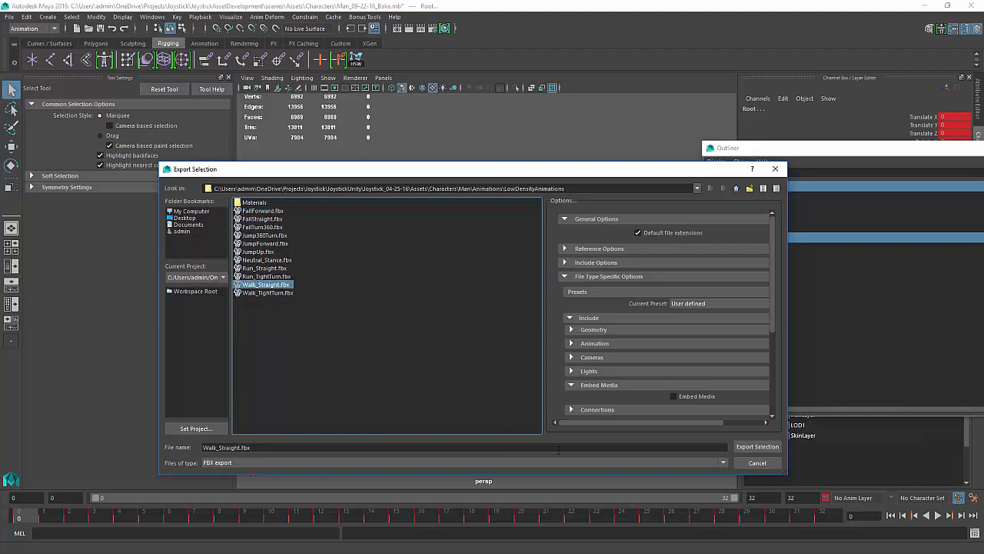
click(758, 463)
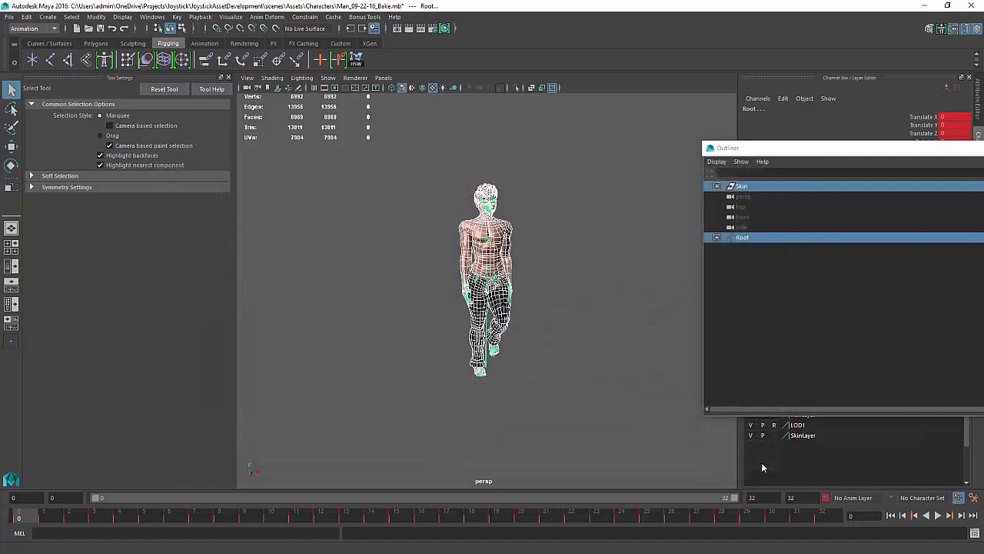
click(594, 278)
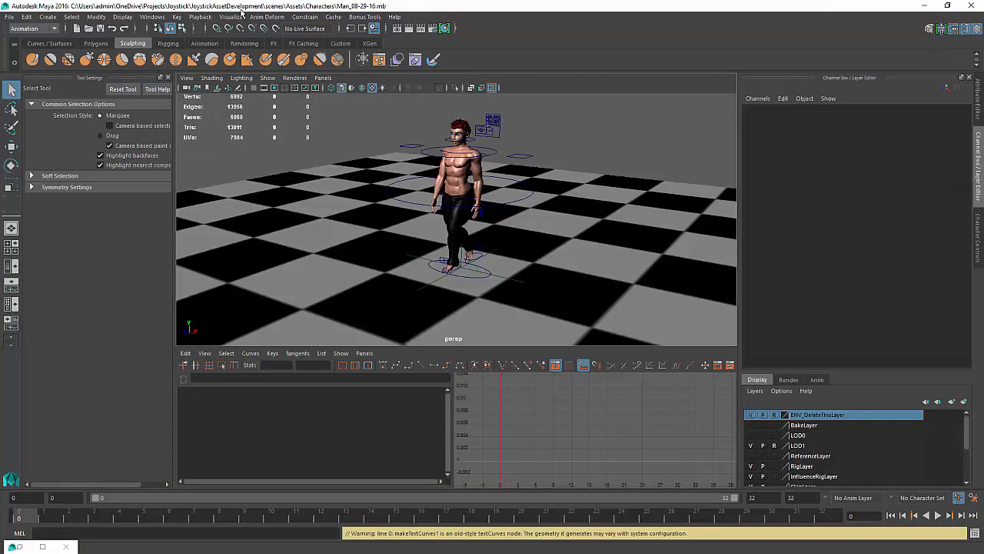
Insert another animation clip from the Trax Editor's library in Man_08-29-16.mb and check it by playing and scrubbing the timeline.
click(152, 16)
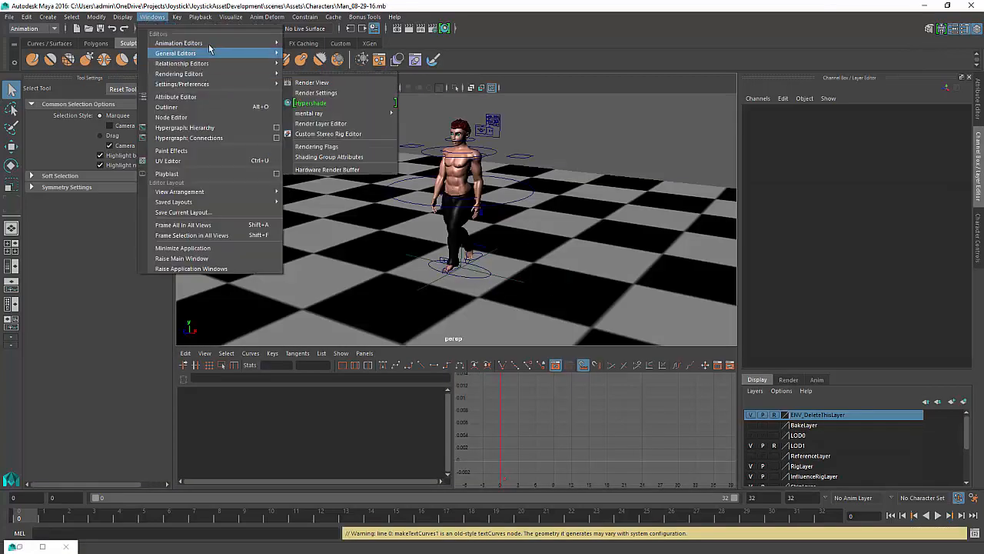
click(331, 77)
click(562, 150)
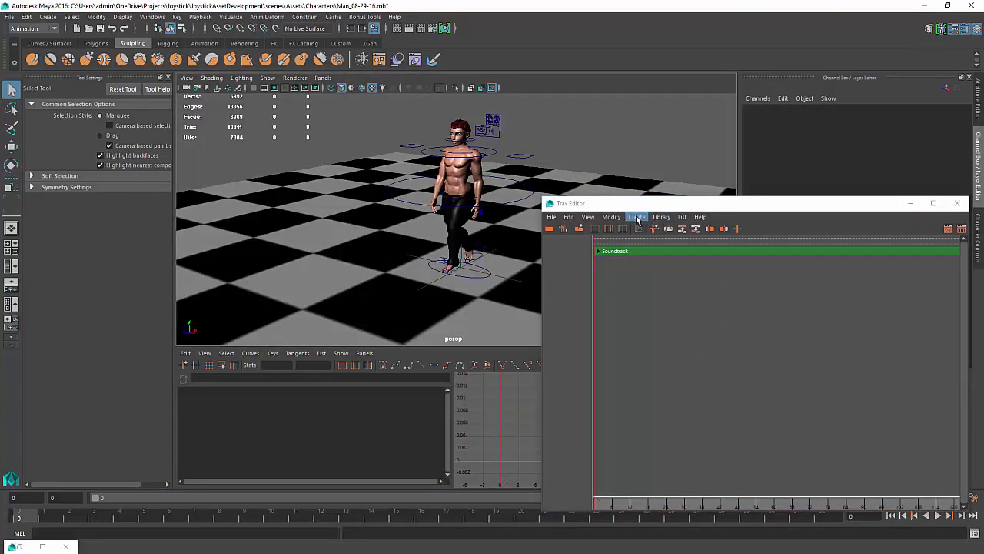
click(662, 217)
mouse_move(692, 236)
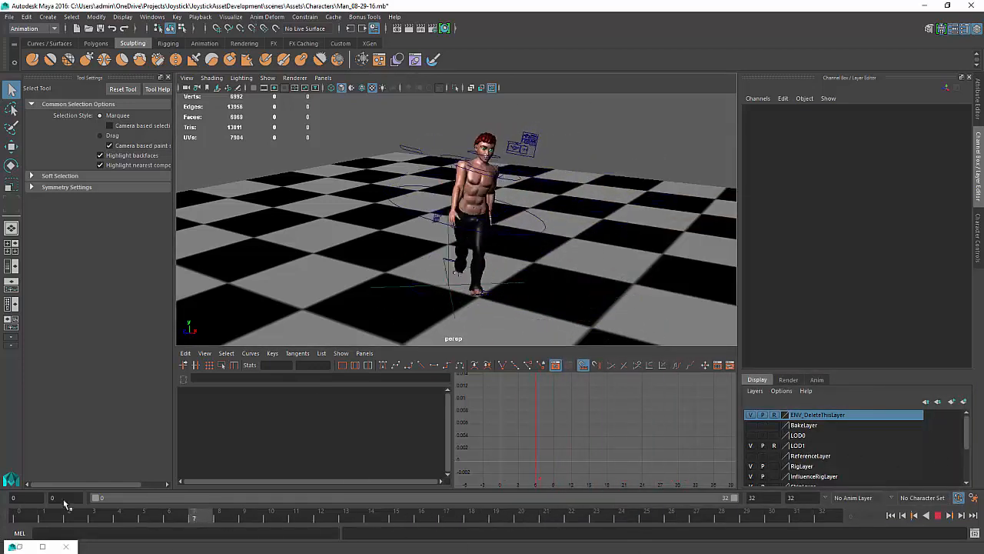
key(Escape)
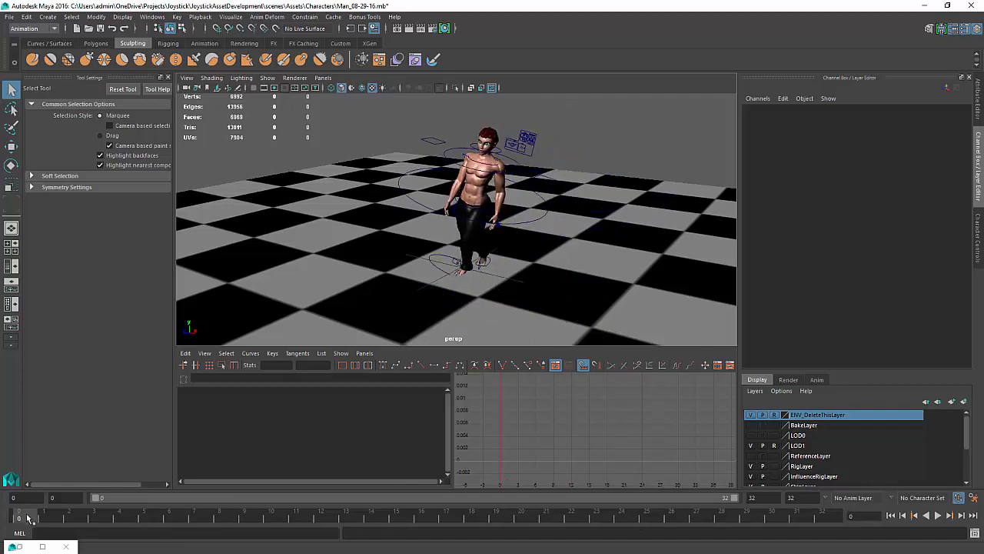
drag(29, 517, 452, 517)
Select the entire Root joint hierarchy and bake the simulation onto its Translate and Rotate channels.
key(shift+o)
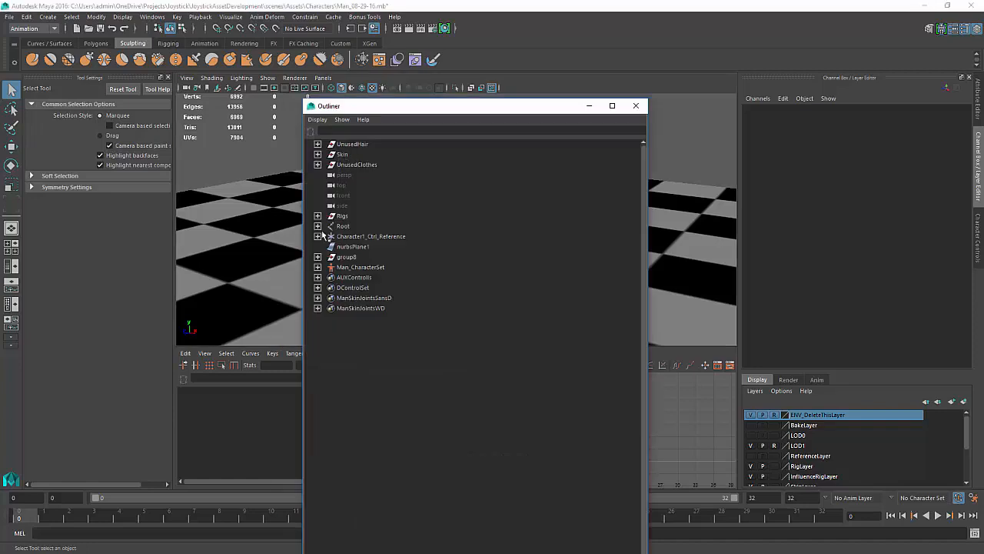
shift+click(318, 226)
click(343, 227)
scroll(464, 438, down, 15)
shift+click(421, 470)
click(590, 106)
click(925, 117)
shift+click(932, 158)
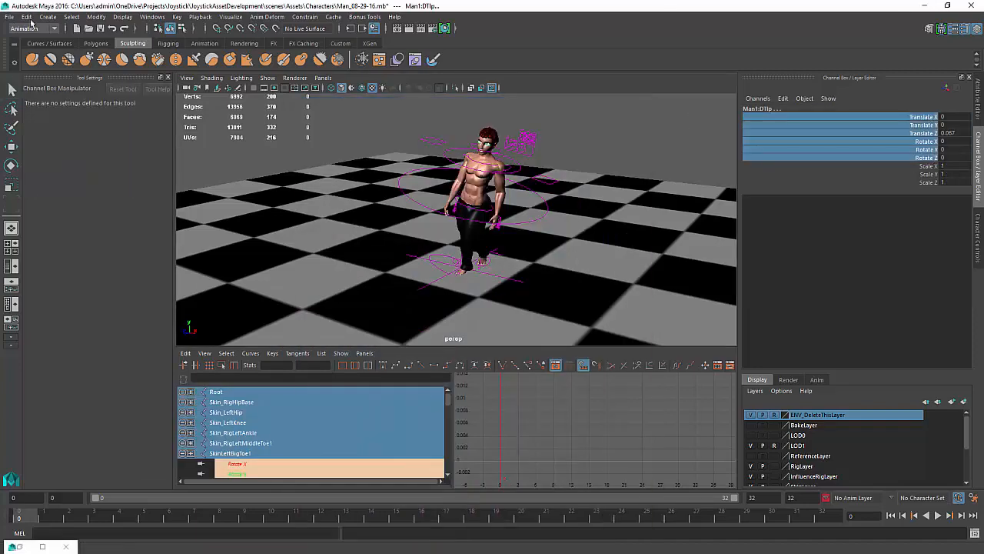
click(26, 17)
click(47, 103)
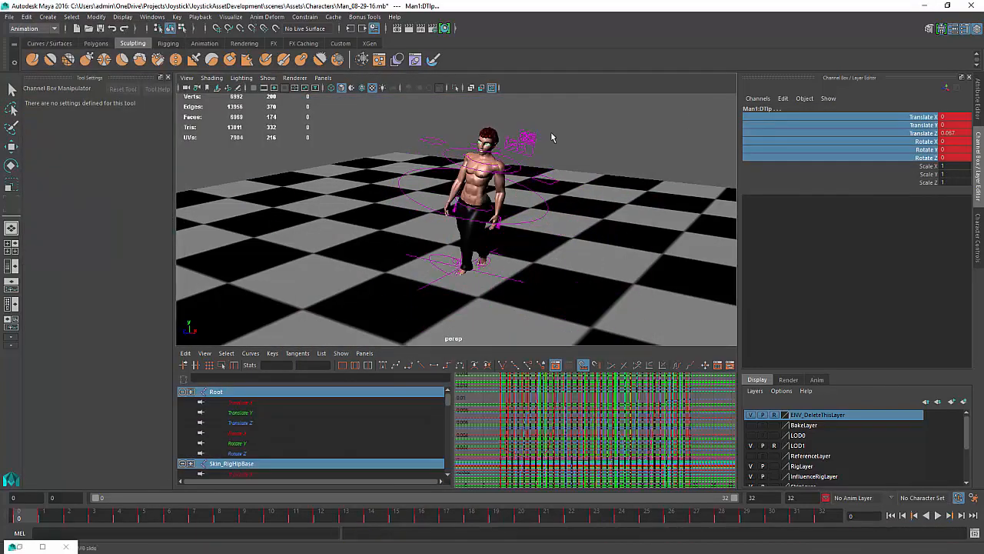
Delete Rigs, Character1_Ctrl_Reference, nurbsPlane1, group8, Man_CharacterSet and ManSkinJointsWD from the scene.
key(shift+o)
click(318, 225)
click(343, 216)
ctrl+click(371, 236)
ctrl+shift+click(360, 267)
ctrl+click(361, 307)
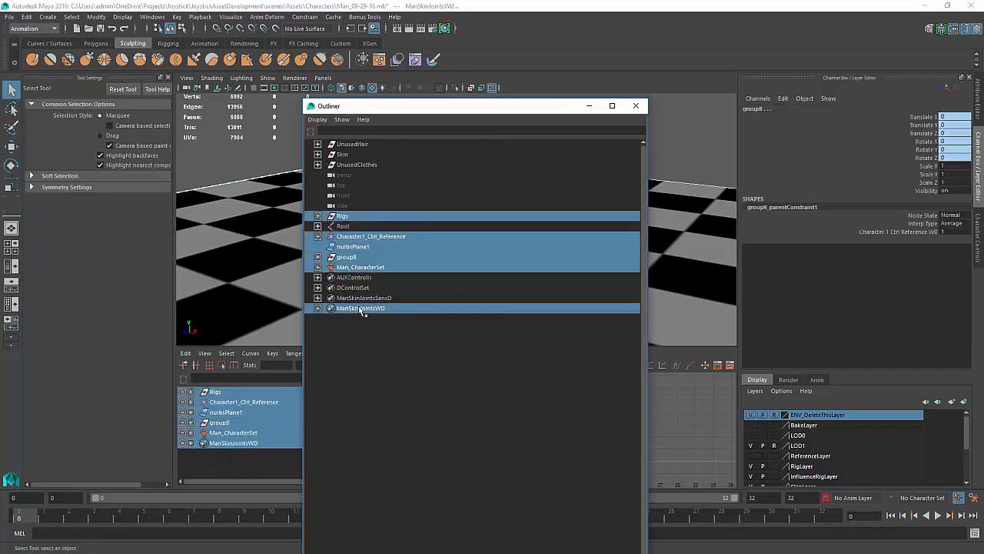
key(Delete)
Optimize the scene size of the stripped scene.
key(shift+o)
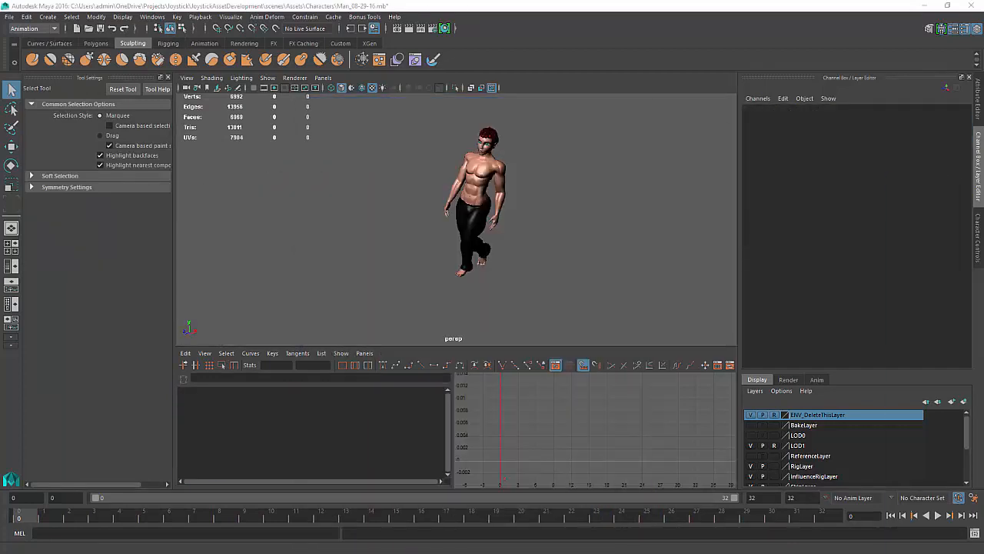
click(26, 16)
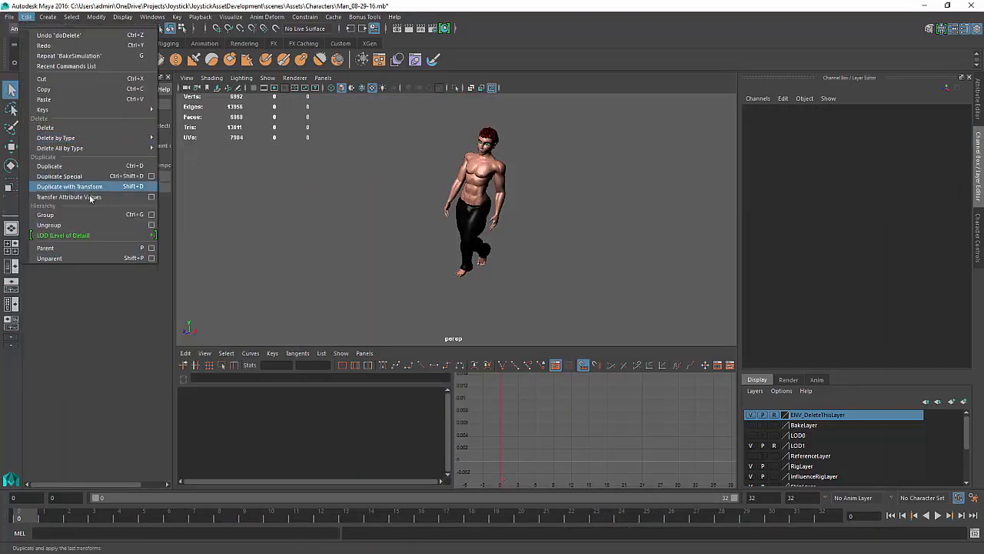
click(61, 231)
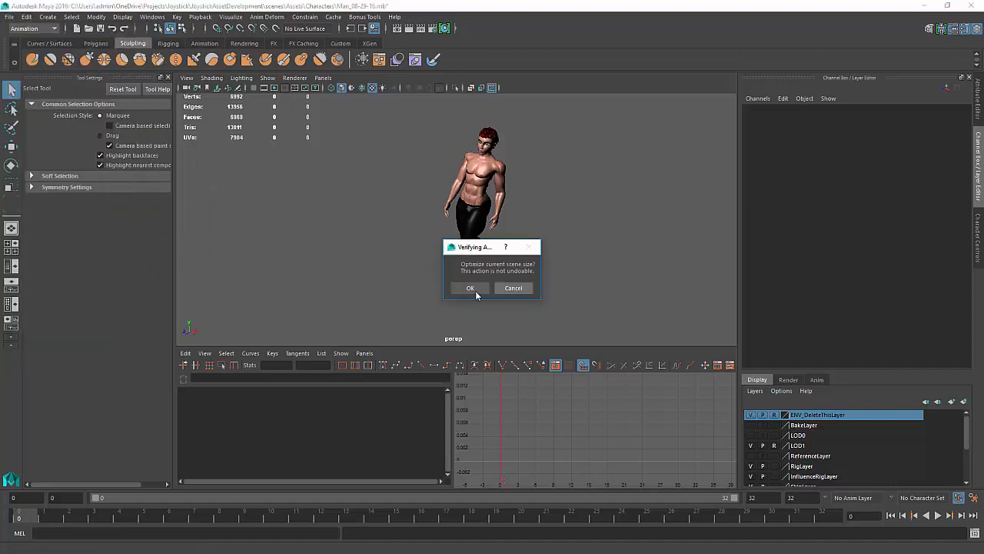
click(470, 288)
Delete the non-deformer history of ManWithPantsSkin_LOD1 and clear the selection.
click(472, 178)
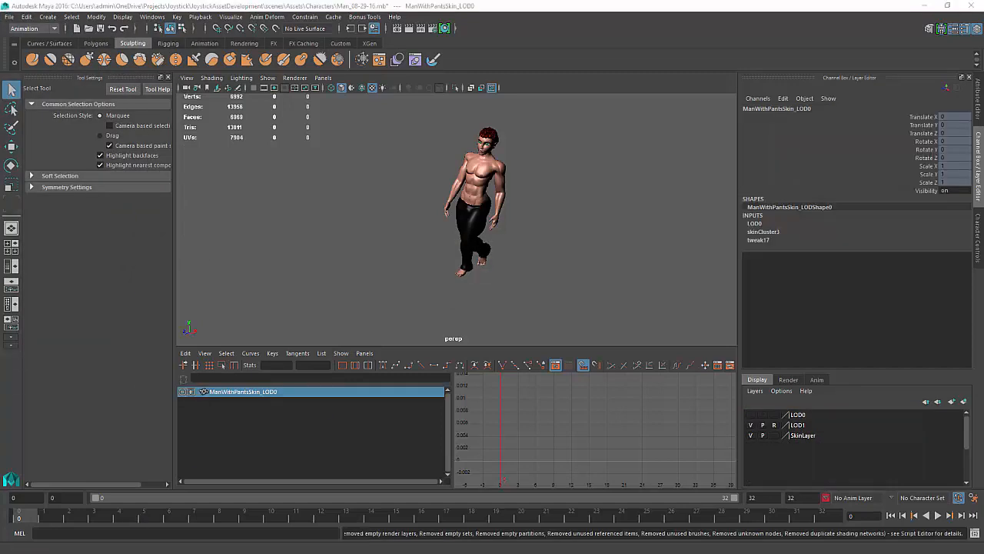
click(473, 178)
click(26, 16)
mouse_move(62, 139)
click(209, 160)
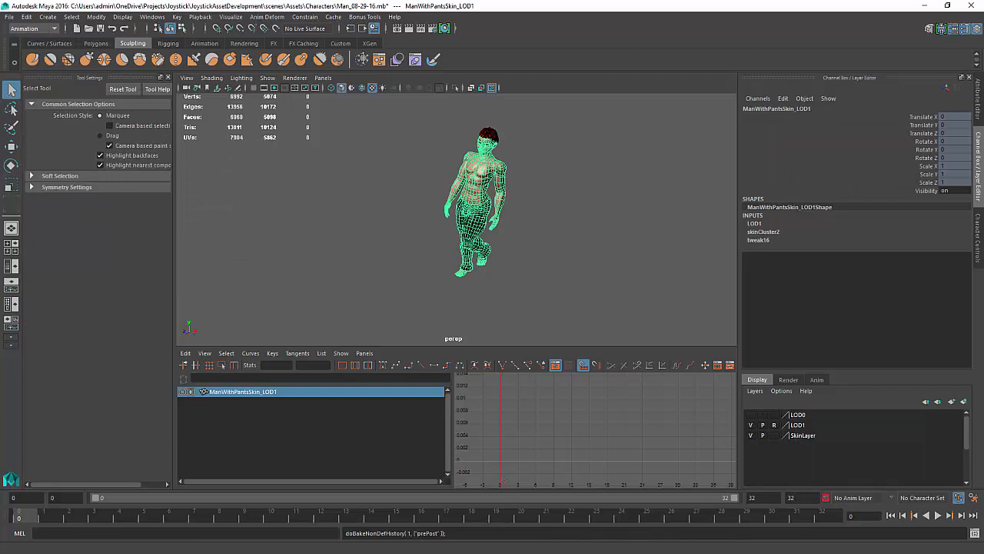
click(598, 240)
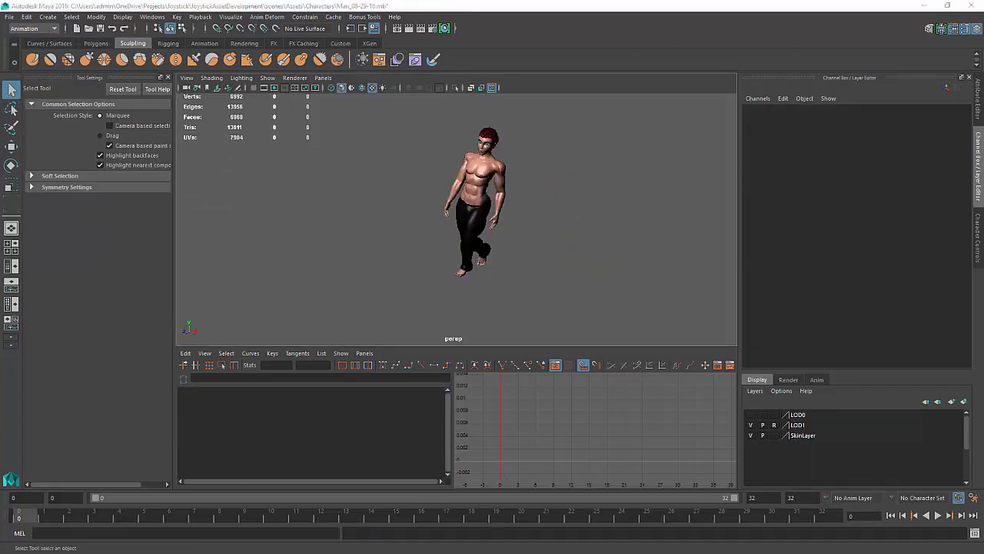
Start a Send to Unity export of the selected Skin and Root, targeting the Man/Animations/LowDensityAnimations folder.
click(474, 185)
click(9, 16)
mouse_move(115, 174)
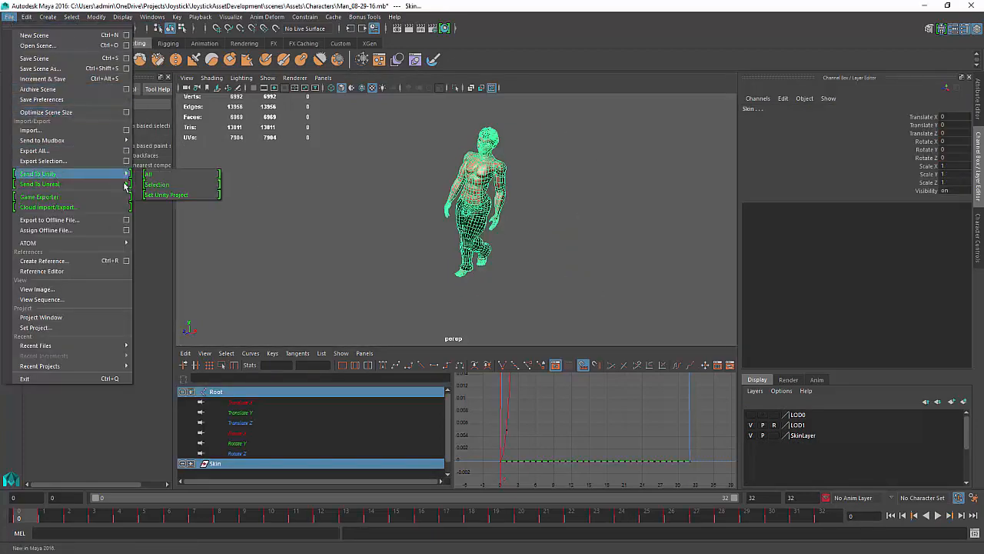
click(156, 185)
double_click(235, 234)
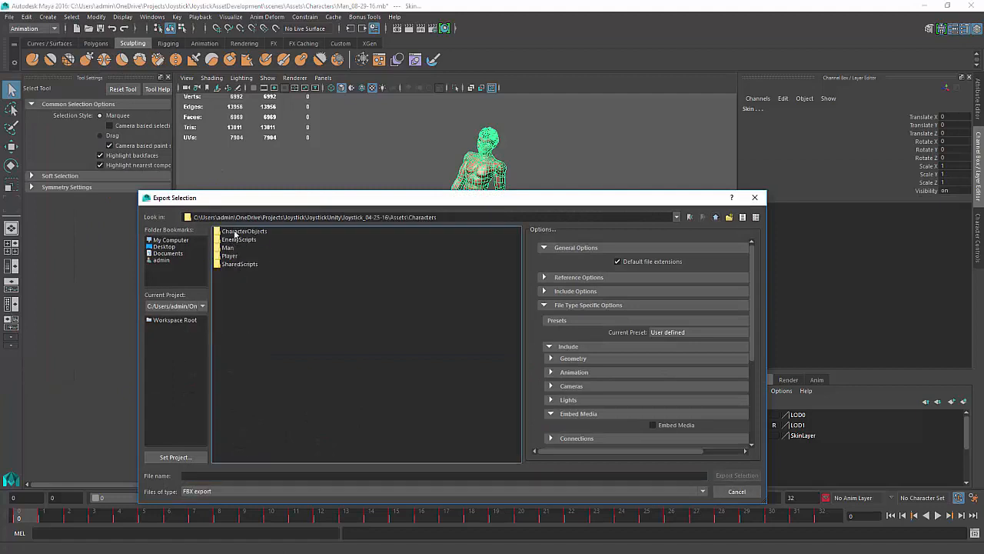
double_click(230, 247)
double_click(236, 232)
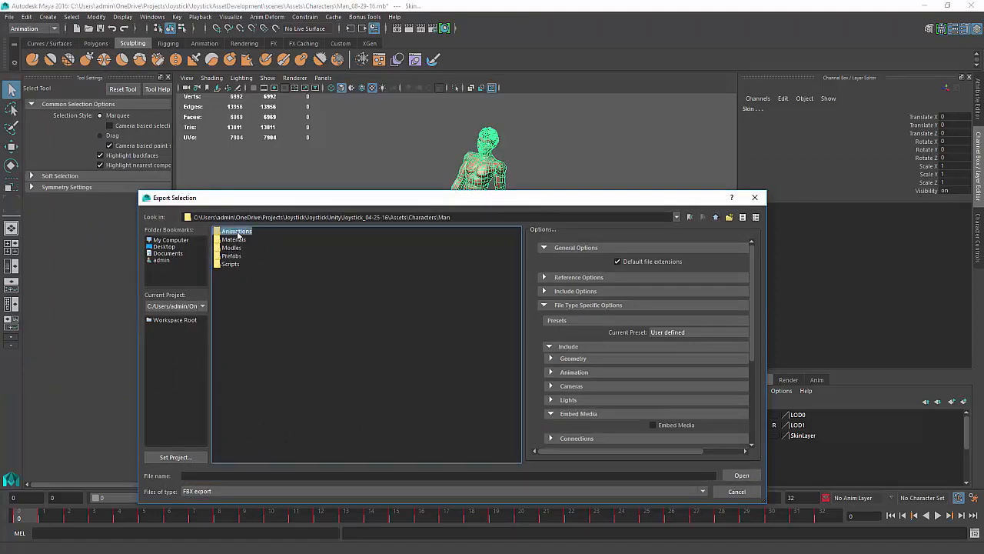
double_click(241, 241)
click(241, 240)
Name the export Walk_TightTurn.fbx, export the selection as FBX, and clear the selection.
drag(221, 476, 199, 476)
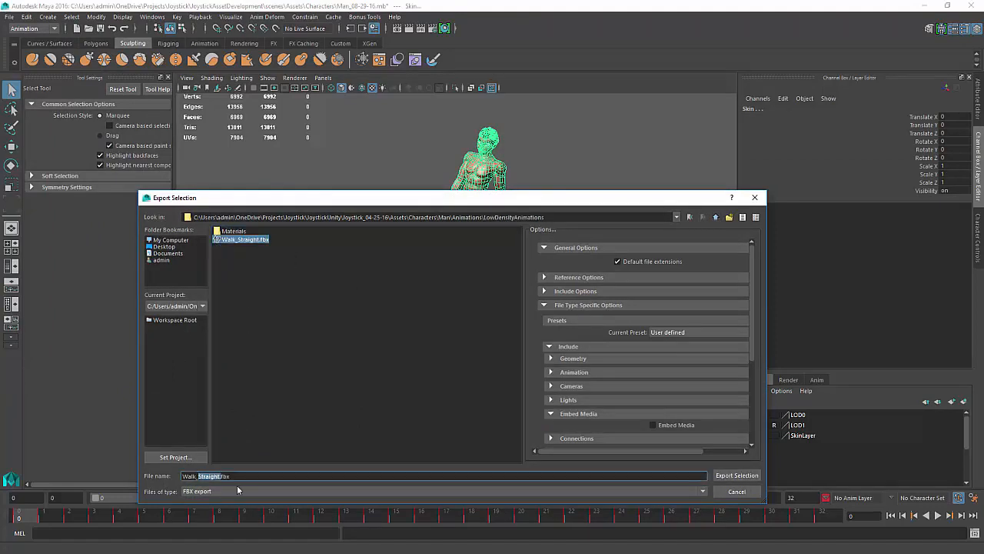
key(Right)
key(Right)
key(BackSpace)
key(BackSpace)
key(BackSpace)
key(BackSpace)
key(BackSpace)
key(BackSpace)
key(BackSpace)
key(BackSpace)
text(T)
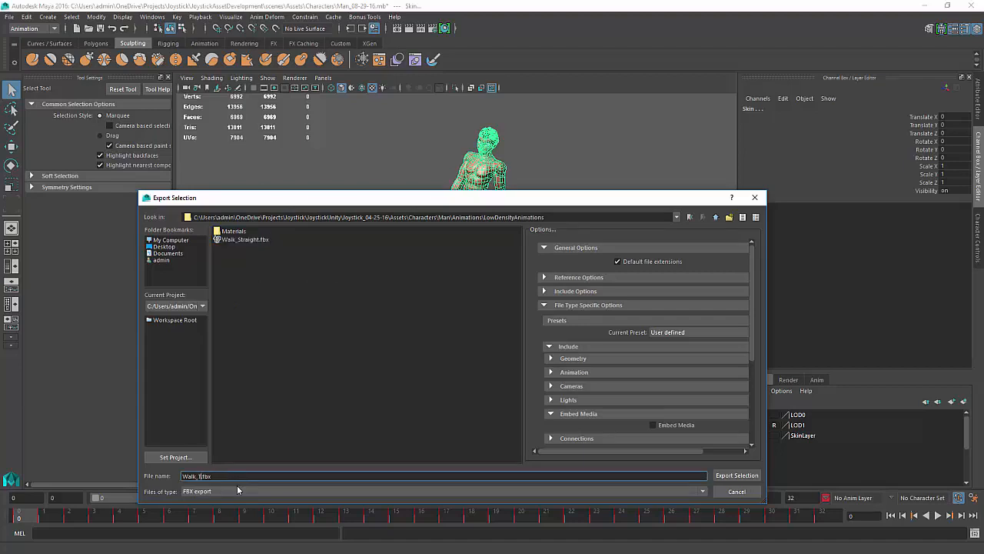
text(ightTurn)
key(Return)
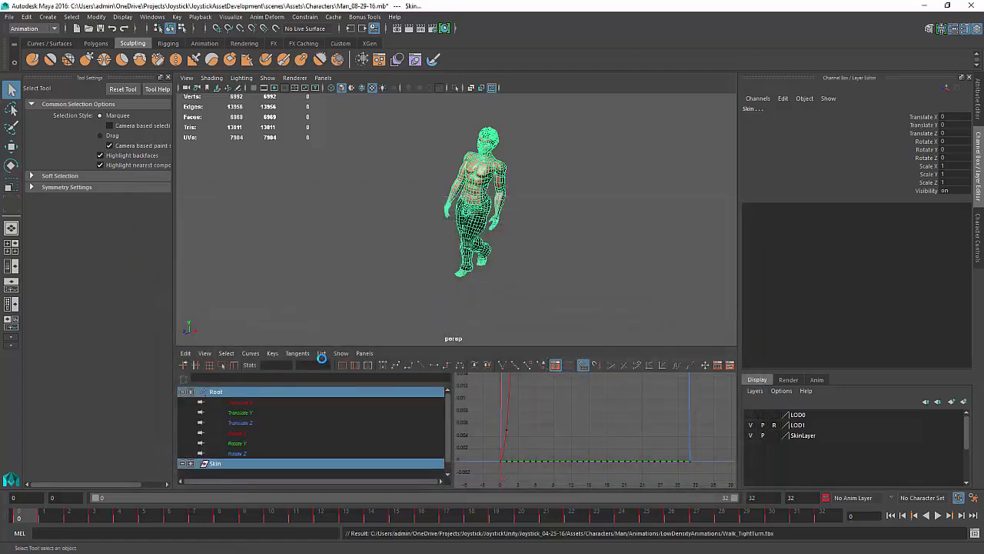
click(643, 209)
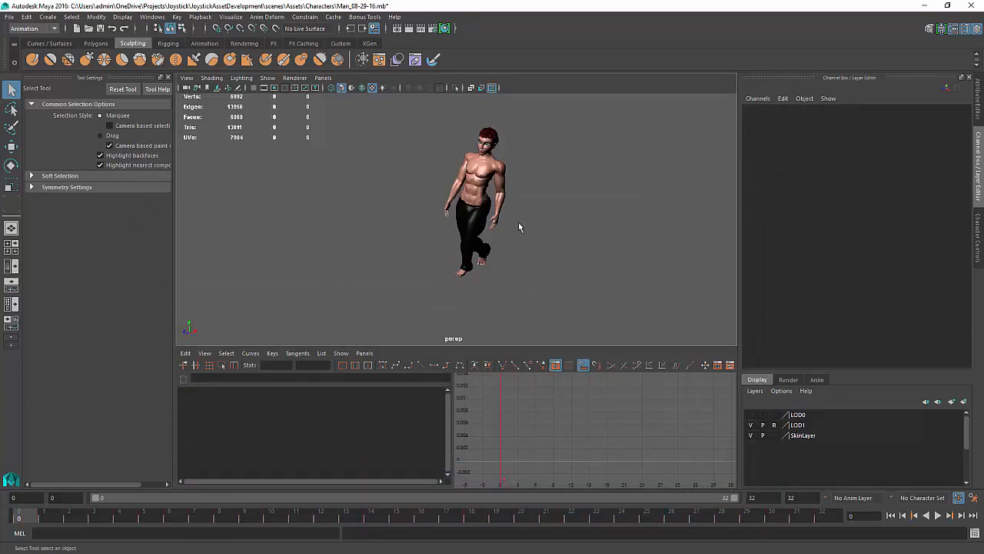
Reopen the scene Man_08-29-16.mb without saving the changes to the stripped scene.
click(9, 17)
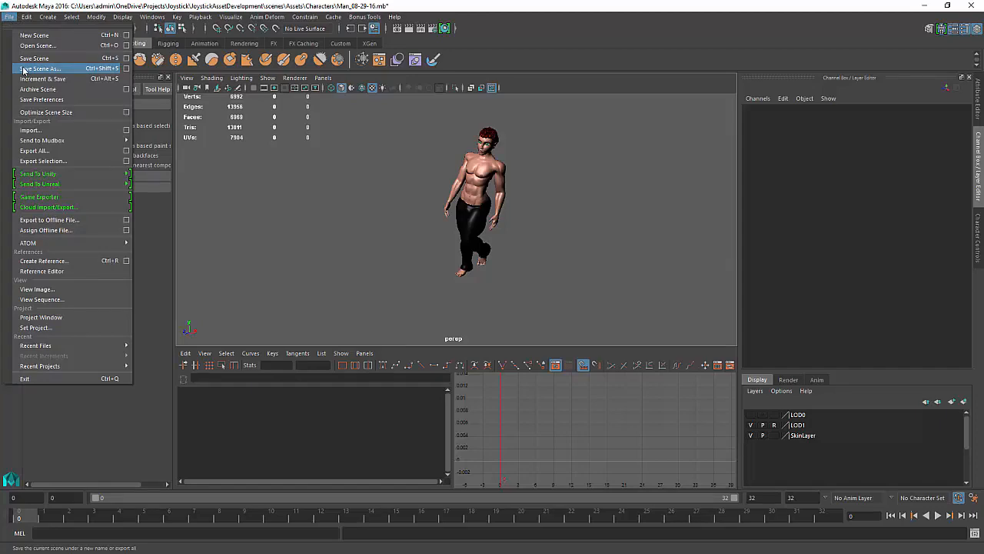
click(35, 45)
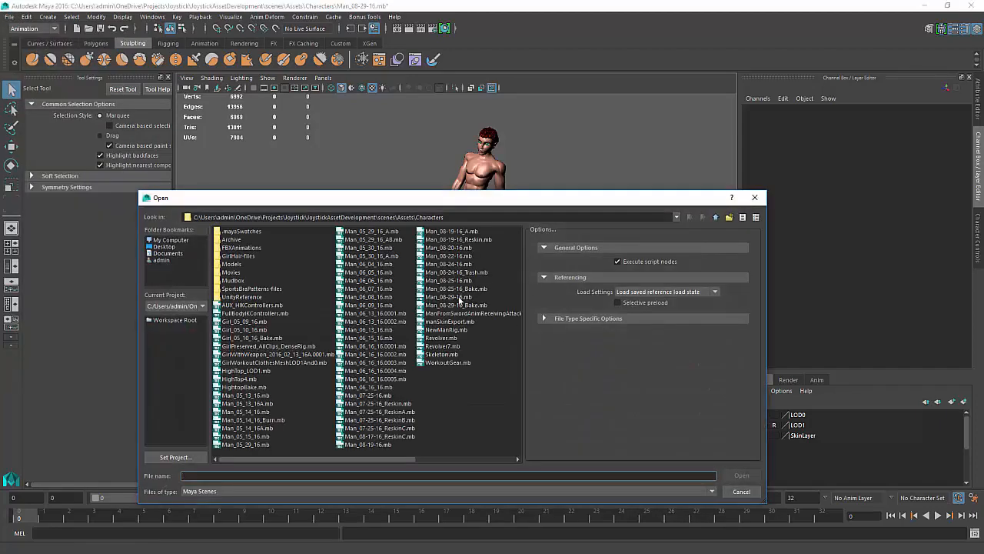
click(459, 301)
click(740, 475)
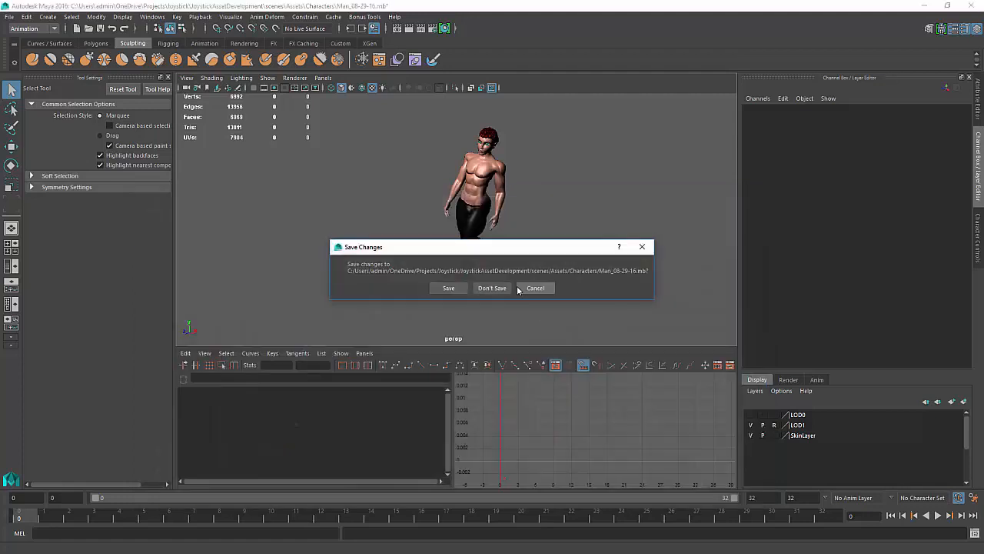
click(495, 289)
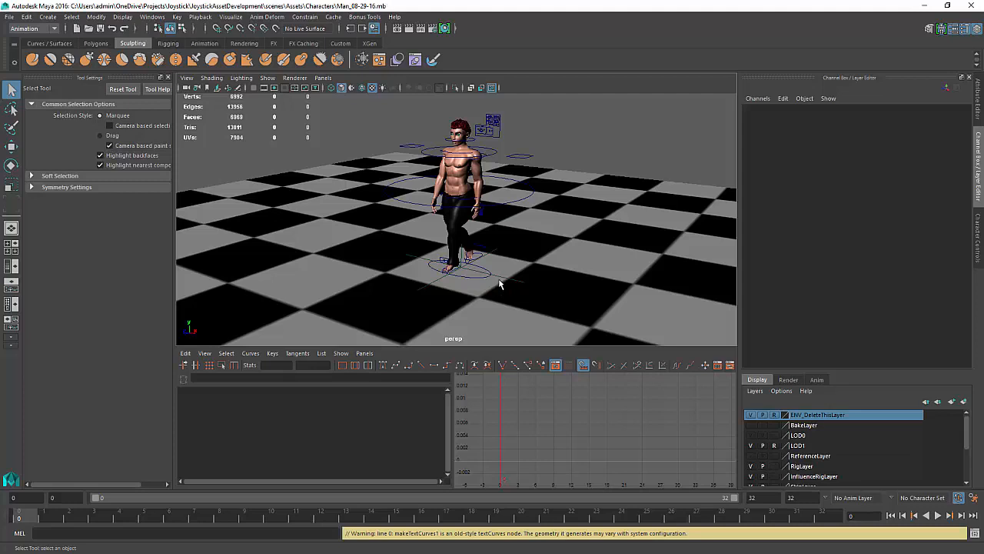
Load Character1_Ctrl_Reference in the Trax Editor and delete the Man_WalkStraight clip from BodyControls.
click(503, 282)
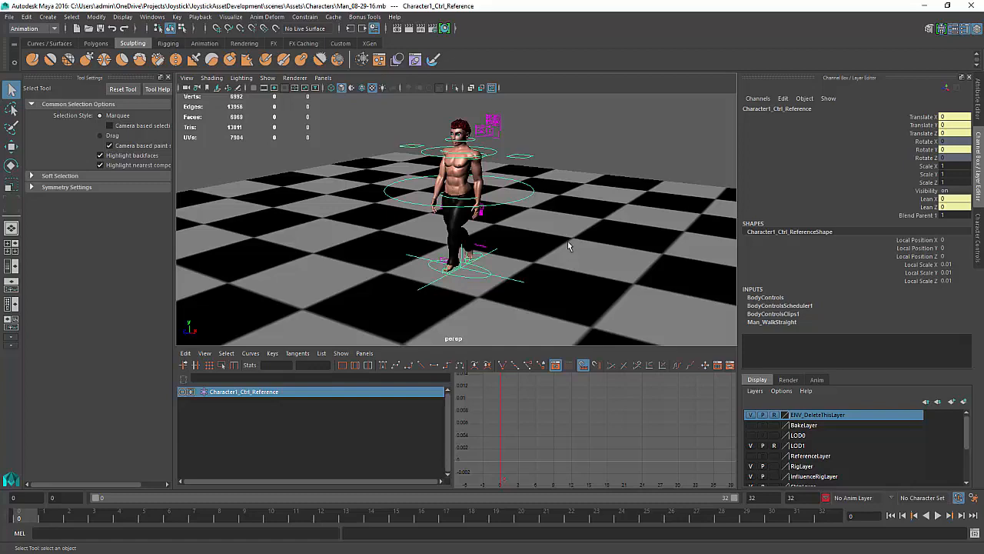
click(153, 17)
mouse_move(182, 65)
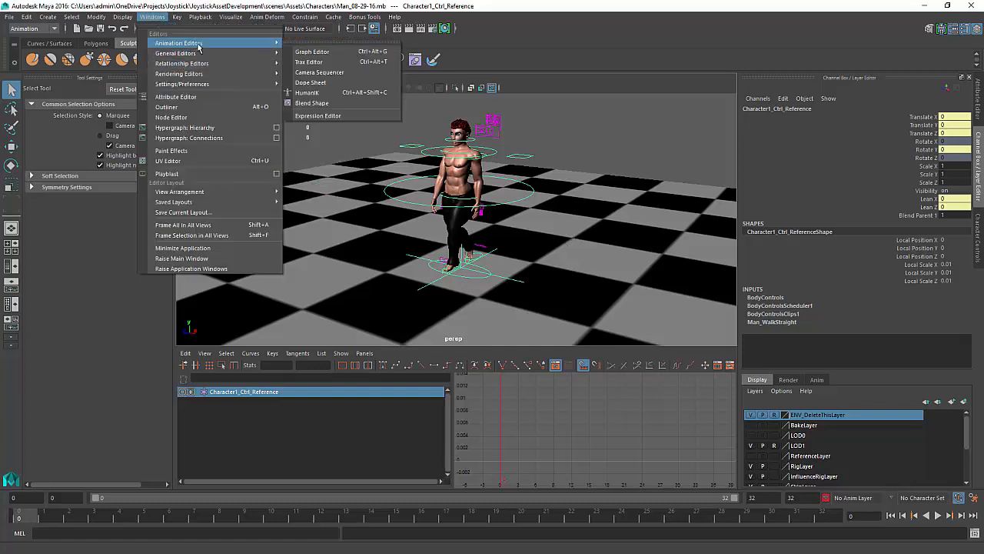
click(341, 68)
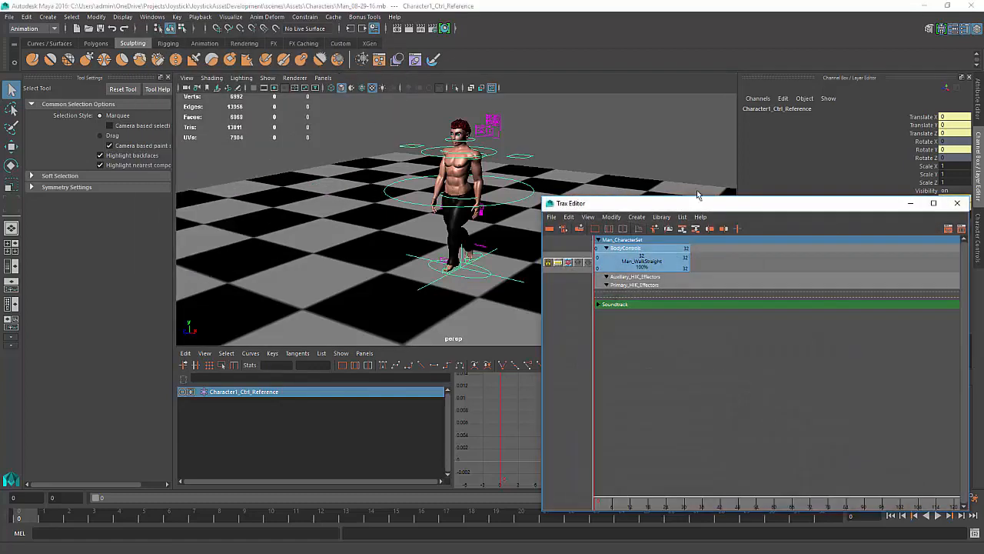
click(624, 264)
key(Delete)
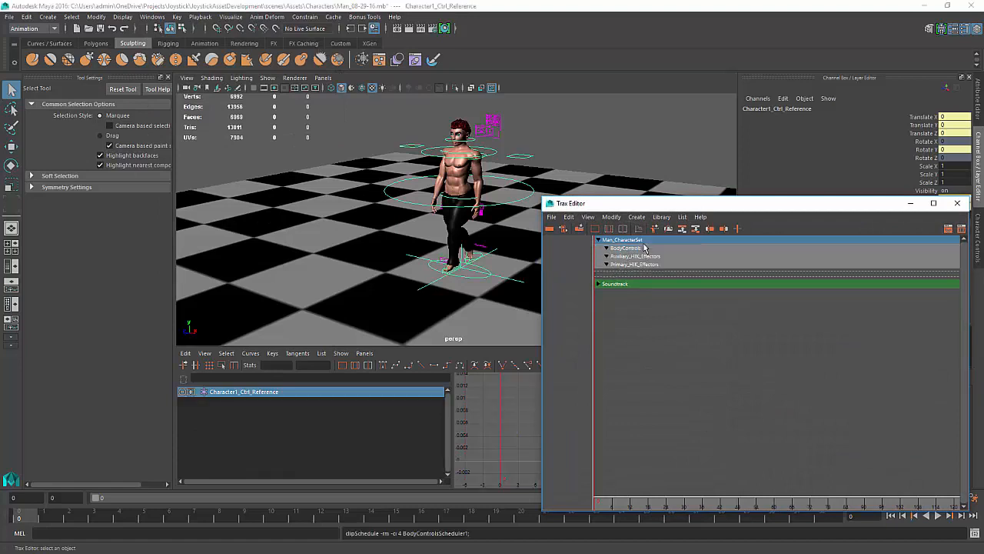
Insert the Man_TPose4Source clip from the clip library and close the Trax Editor.
click(560, 132)
click(661, 216)
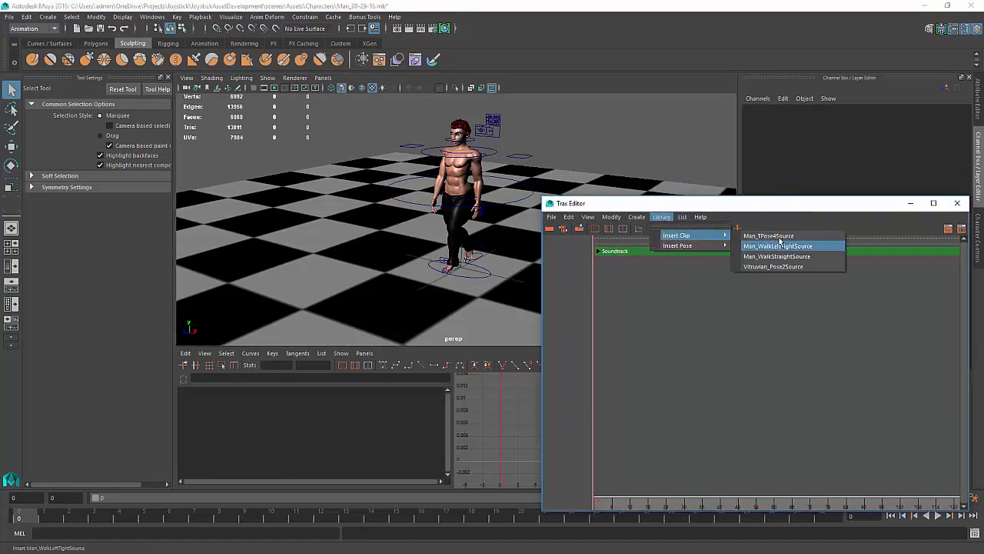
click(750, 236)
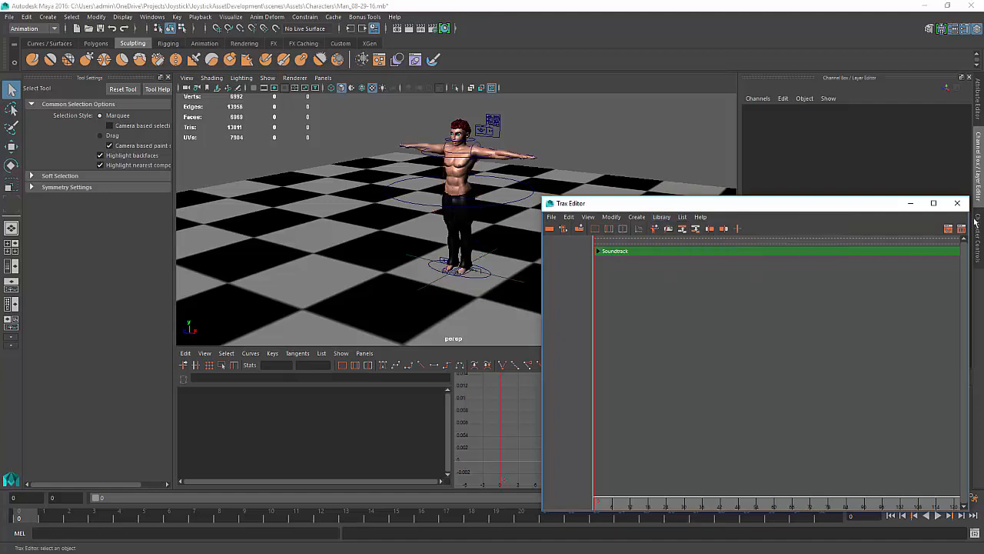
click(957, 203)
Inspect the character's T-pose and its control rig from several angles and distances.
scroll(470, 223, up, 3)
alt+drag(488, 233, 547, 253)
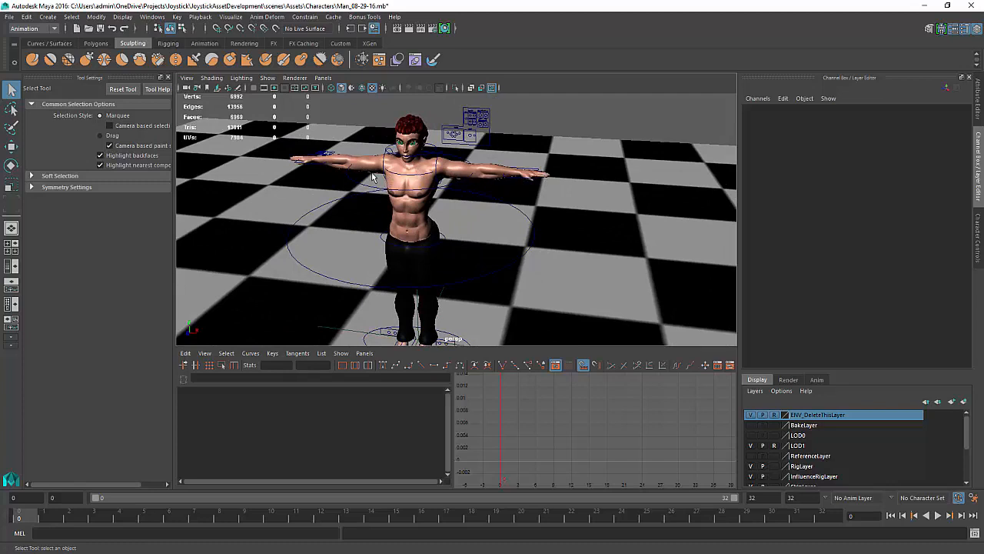
alt+drag(403, 197, 385, 200)
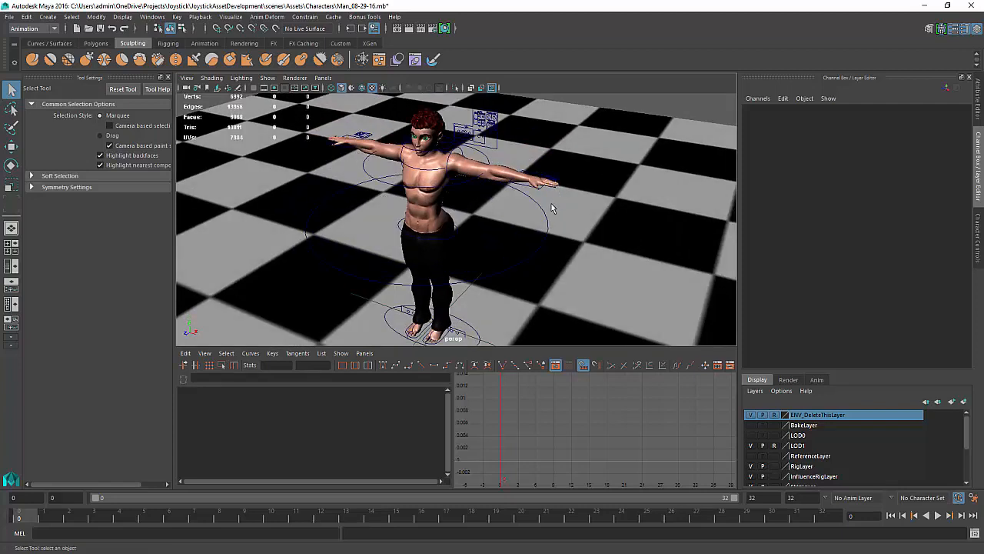
alt+drag(394, 266, 395, 263)
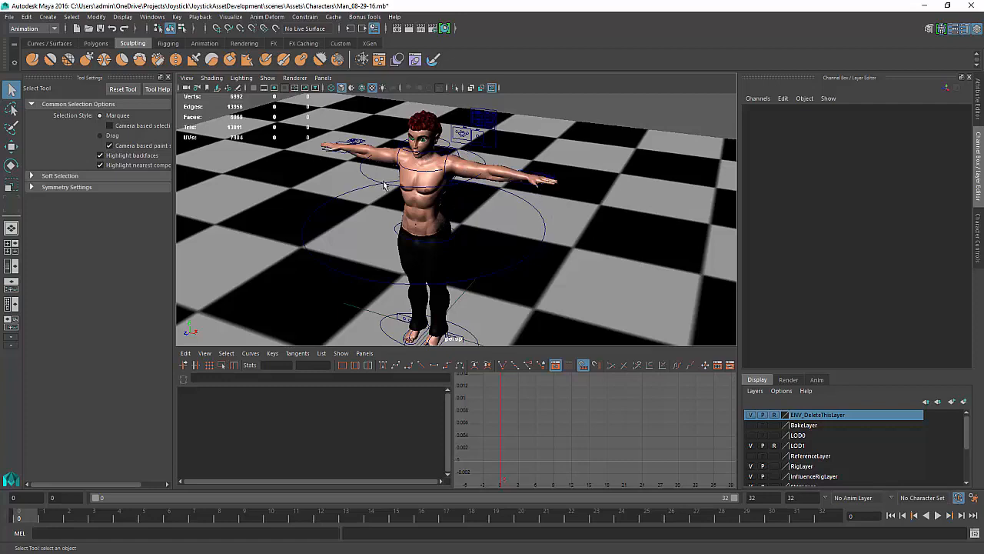
alt+drag(481, 288, 481, 254)
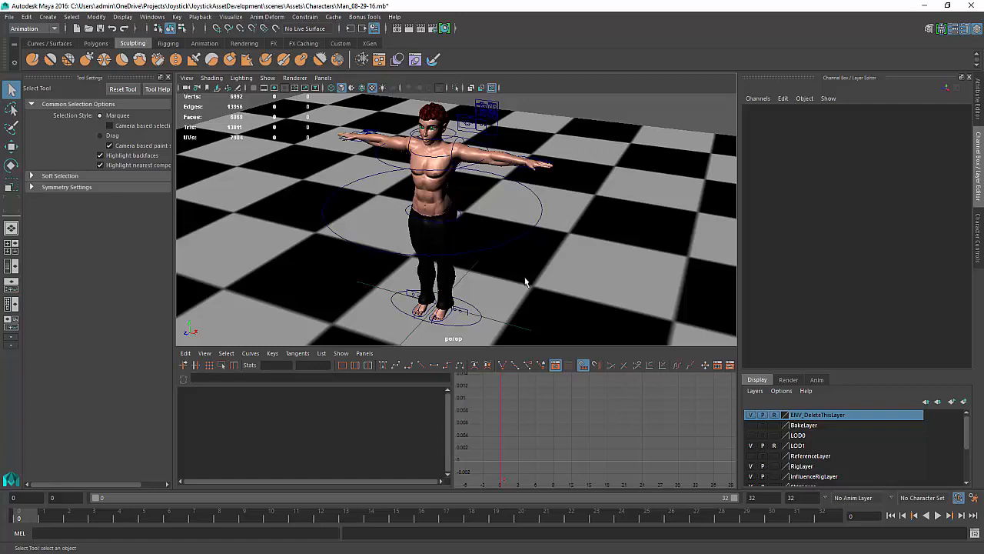
scroll(523, 271, down, 5)
scroll(439, 208, up, 3)
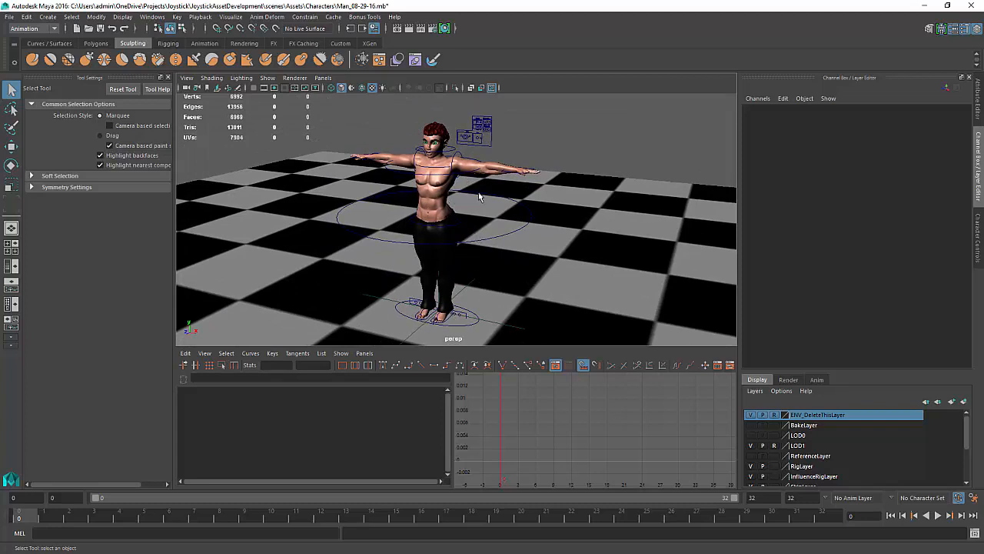
scroll(466, 150, up, 1)
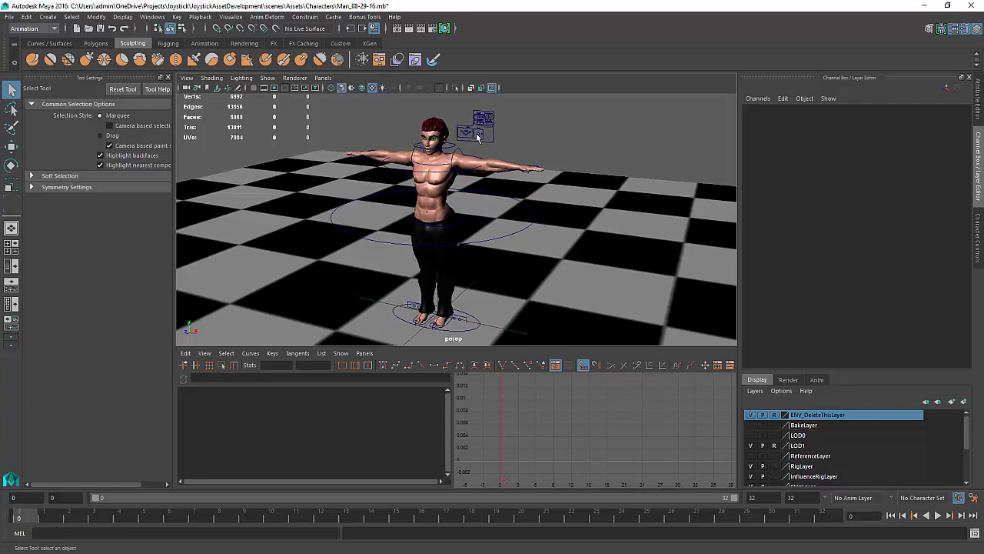
scroll(468, 136, up, 5)
scroll(492, 169, down, 3)
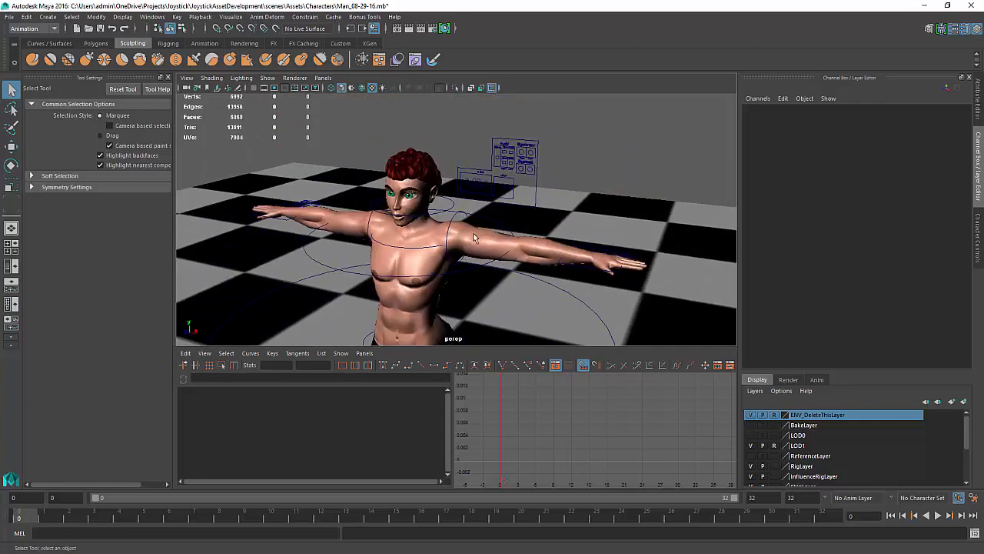
scroll(377, 284, down, 5)
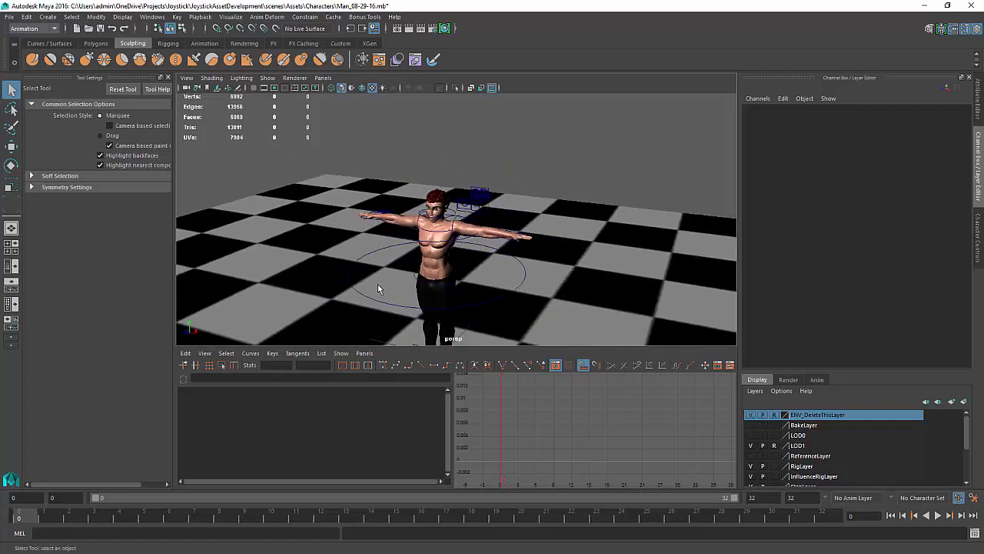
scroll(402, 220, up, 2)
scroll(412, 236, down, 1)
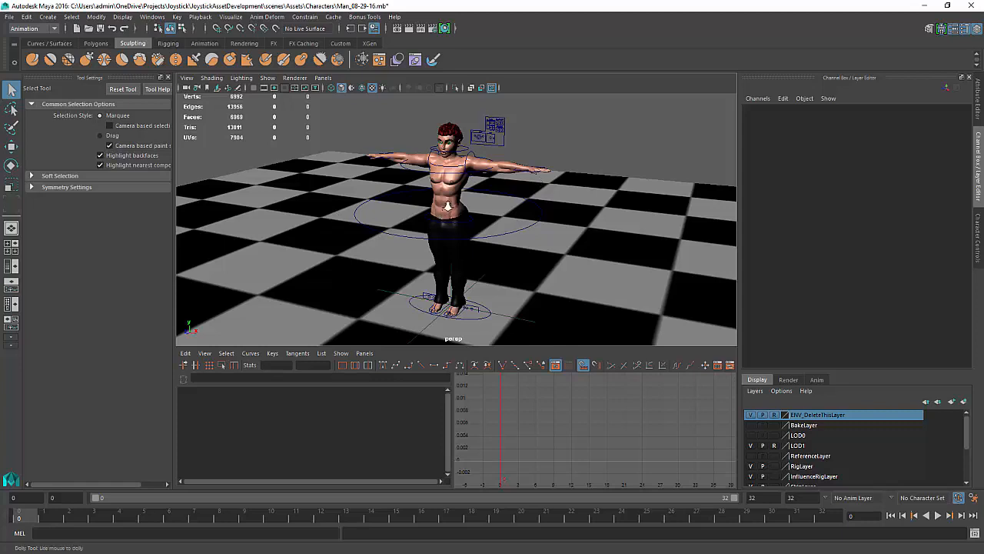
alt+right_drag(448, 207, 453, 215)
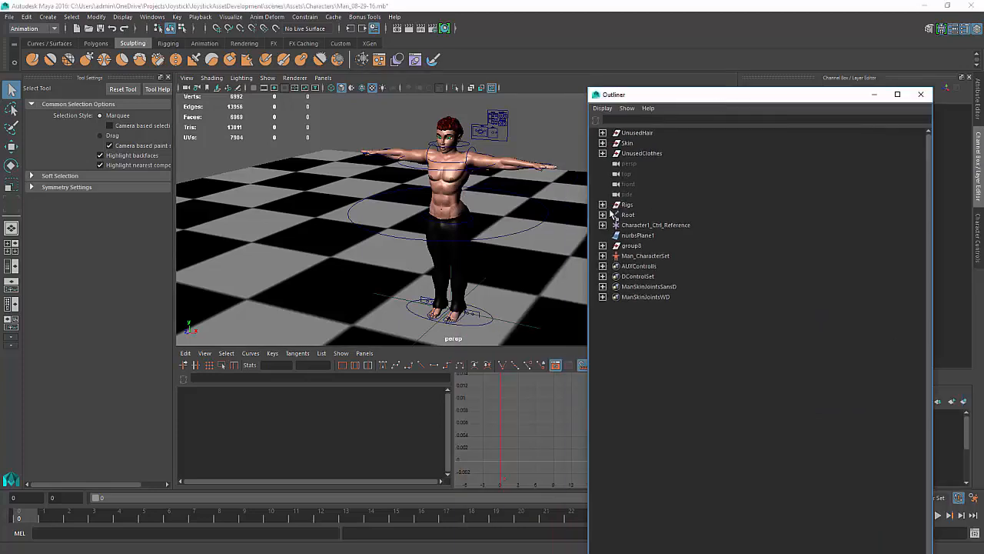
Select the entire Root joint hierarchy and set the animation range to end at frame 1.
click(628, 217)
click(920, 94)
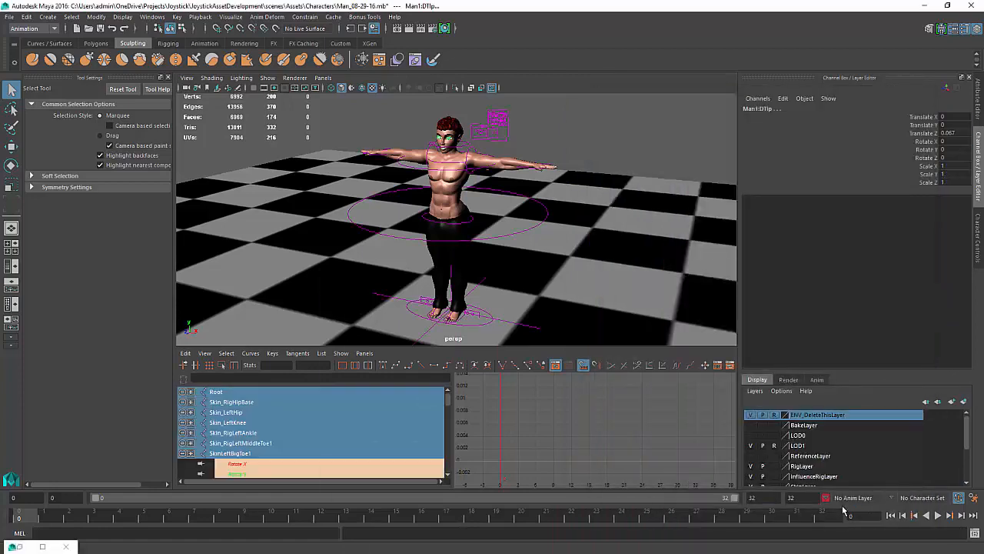
text(1)
key(Return)
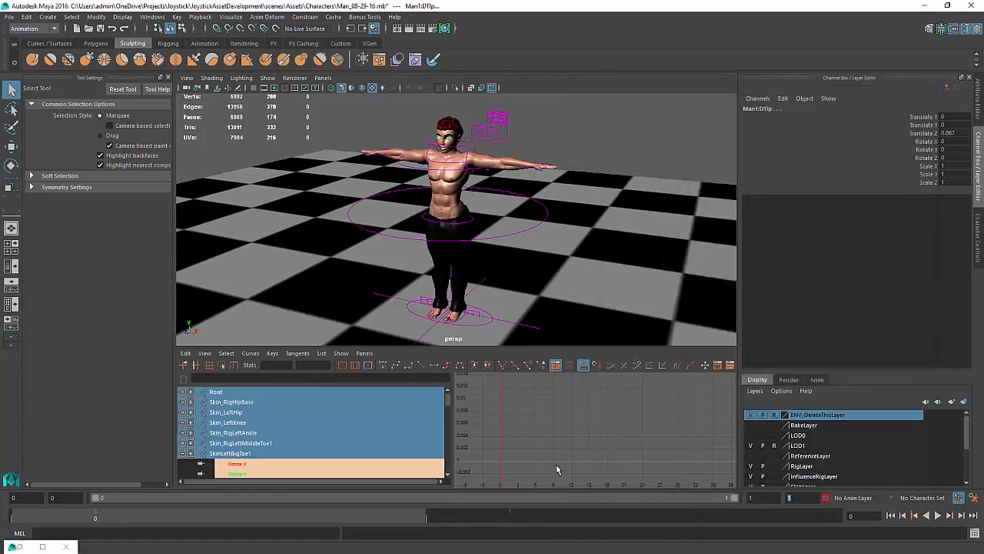
Bake the simulation onto the Translate and Rotate channels of the selected joints, and clear the selection.
click(26, 17)
click(231, 176)
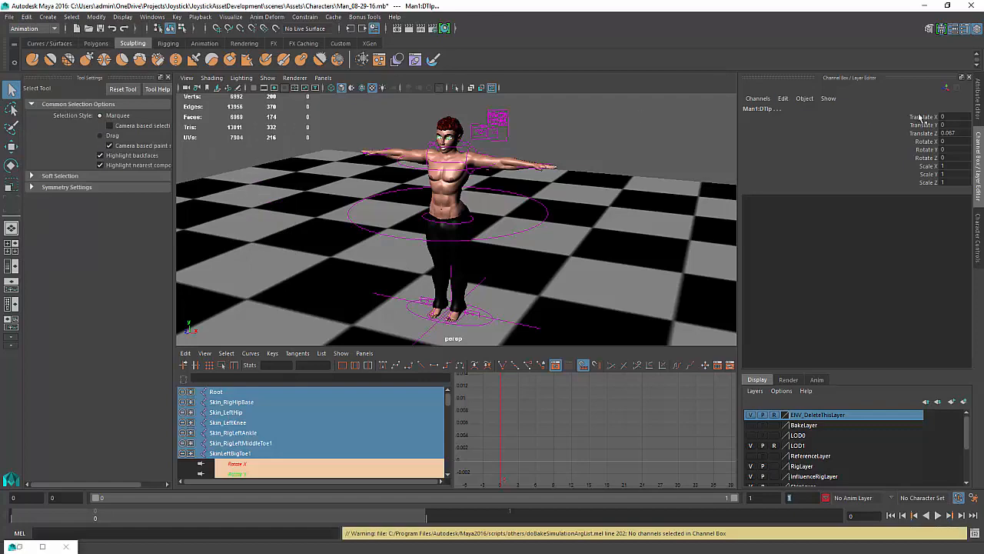
drag(922, 117, 923, 158)
click(26, 17)
mouse_move(62, 132)
click(201, 141)
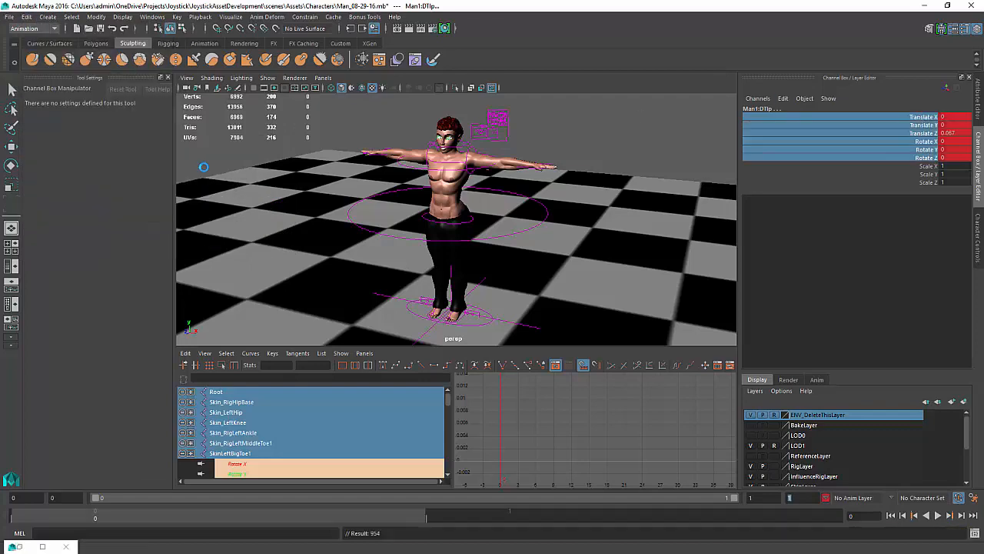
click(591, 125)
Delete Rigs and everything listed below Root, from Character1_Ctrl_Reference through ManSkinJointsWD, keeping the Root hierarchy.
key(o)
scroll(712, 452, up, 10)
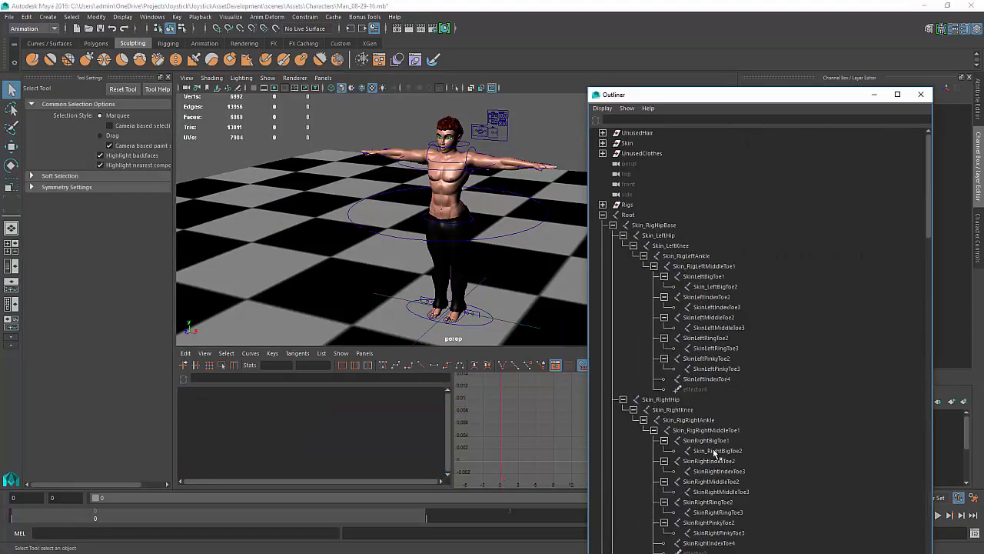
click(603, 215)
click(626, 206)
ctrl+drag(626, 224, 635, 296)
key(Delete)
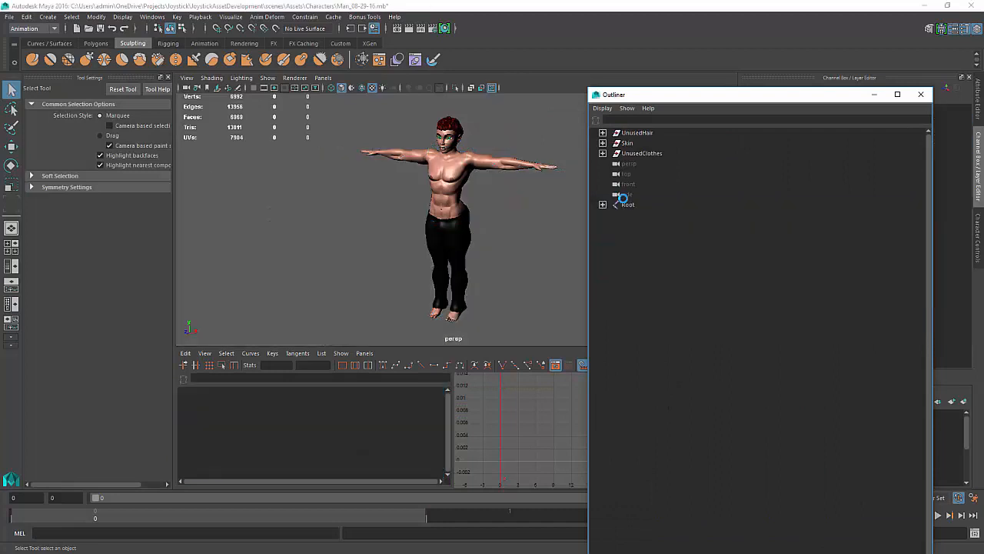
Delete the UnusedClothes and UnusedHair groups from the scene.
click(636, 155)
key(Delete)
click(634, 134)
key(Delete)
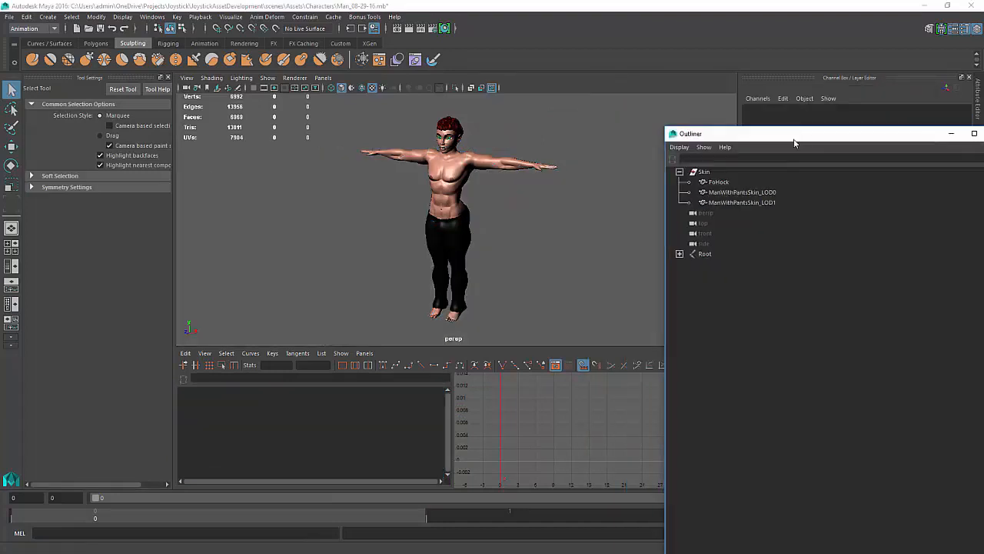
Check the ManWithPantsSkin LOD meshes under Skin and optimize the scene size.
click(731, 192)
key(Right)
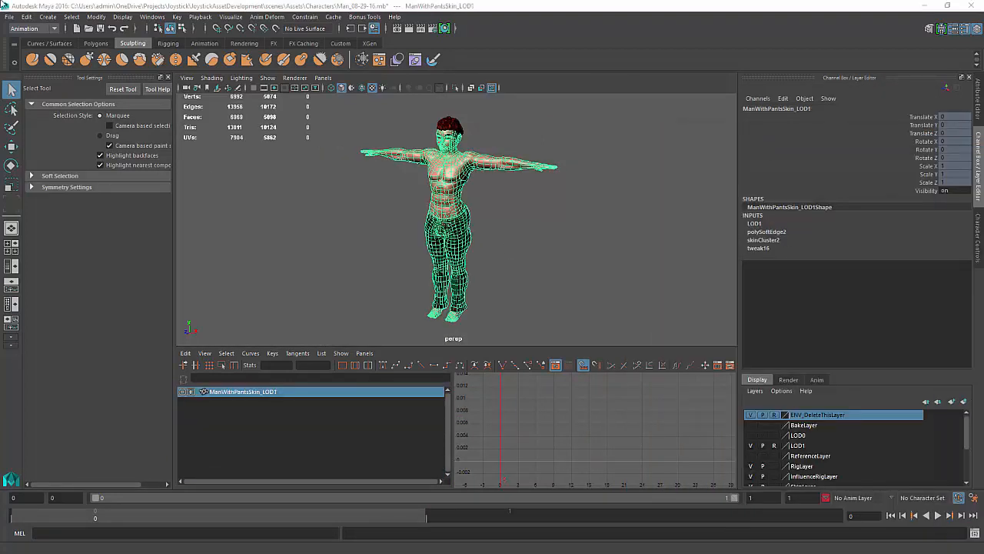
click(10, 17)
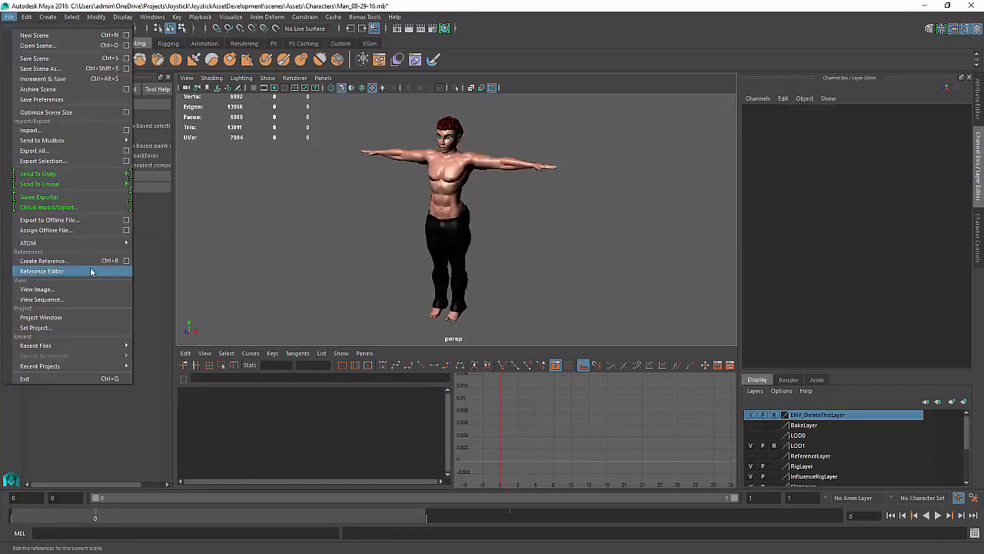
click(46, 112)
click(462, 282)
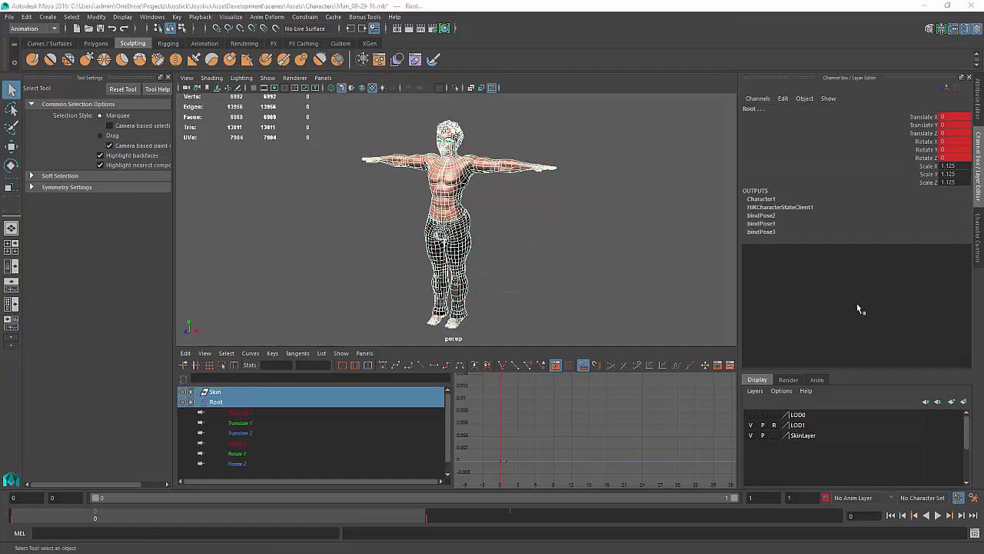
Export the selected Skin and Root as an FBX named ManInPants_08-29-16 into the Unity project's Assets/Characters/Man/Modles folder.
click(9, 16)
click(166, 195)
key(Escape)
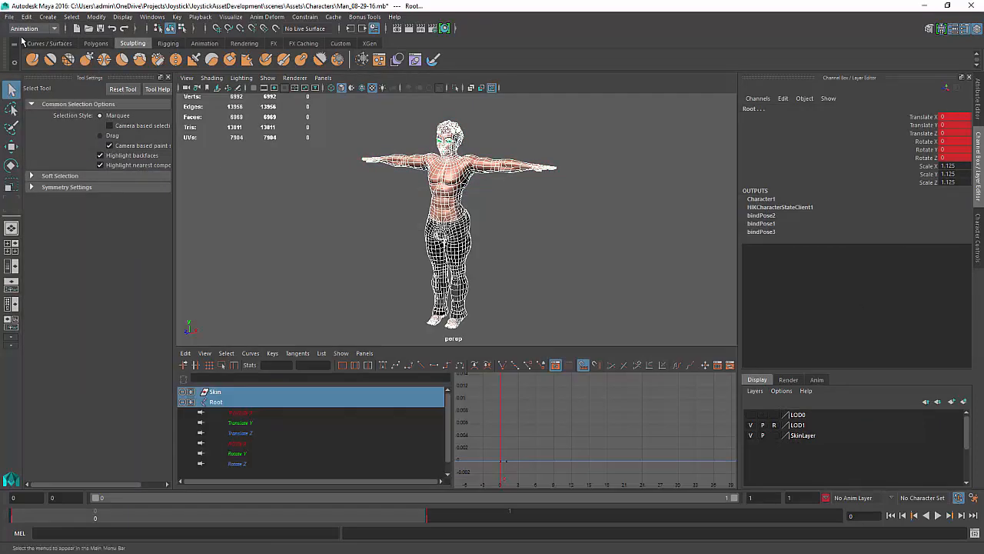
click(9, 16)
mouse_move(89, 188)
click(157, 195)
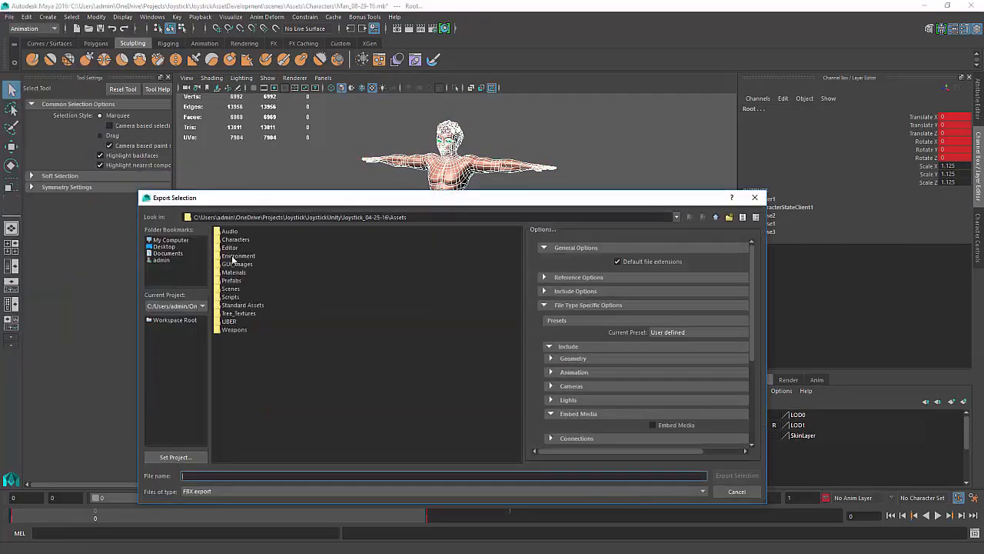
double_click(229, 248)
double_click(231, 232)
click(211, 476)
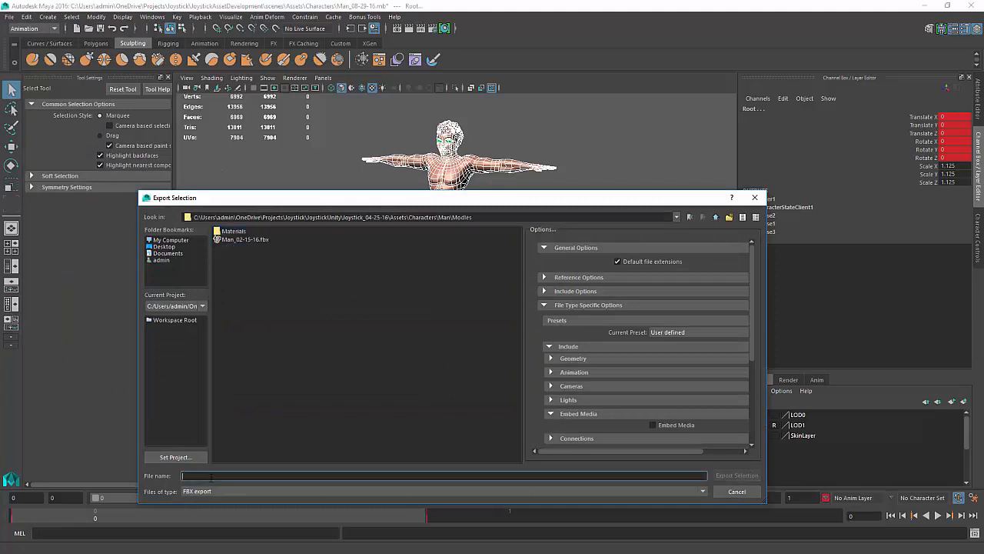
text(ManInPants_08)
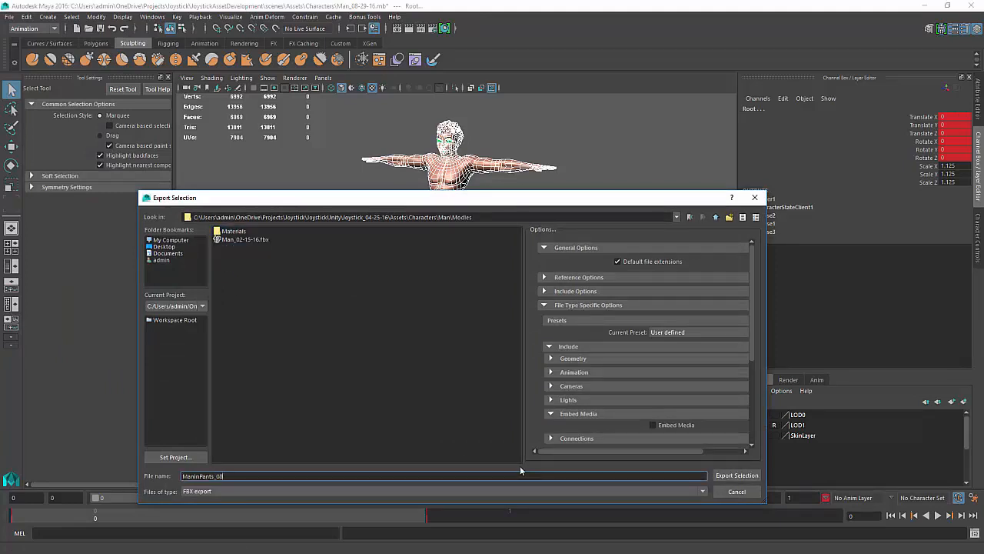
text(-29-16)
key(Return)
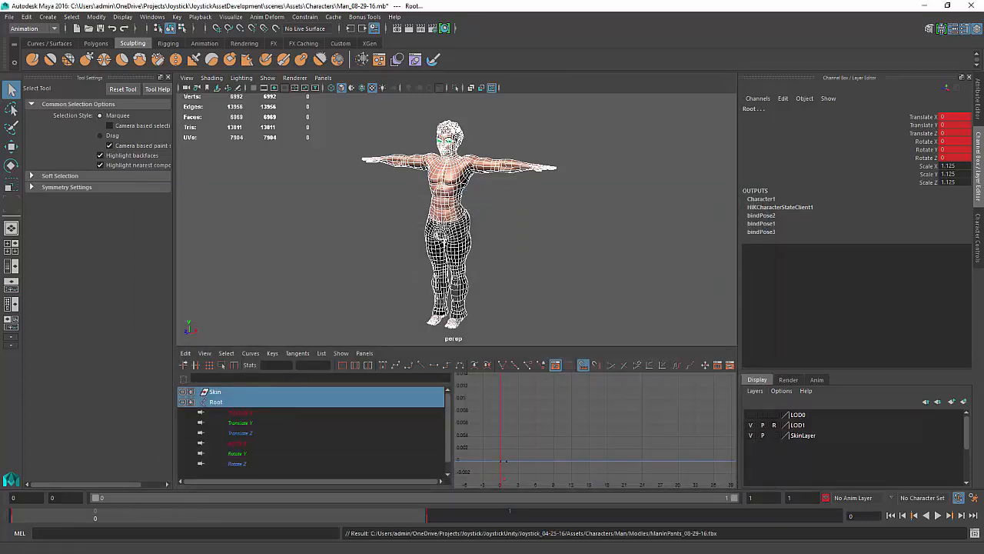
Switch to Unity and play-test the Level1 scene by running and jumping with the character, ending play mode when done.
key(alt+Tab)
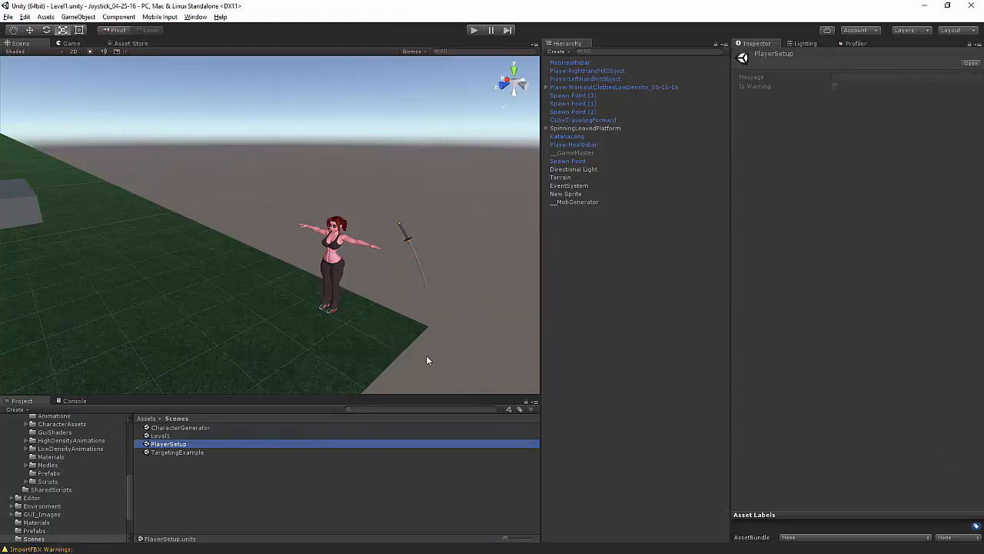
right_drag(426, 356, 199, 322)
scroll(327, 165, down, 3)
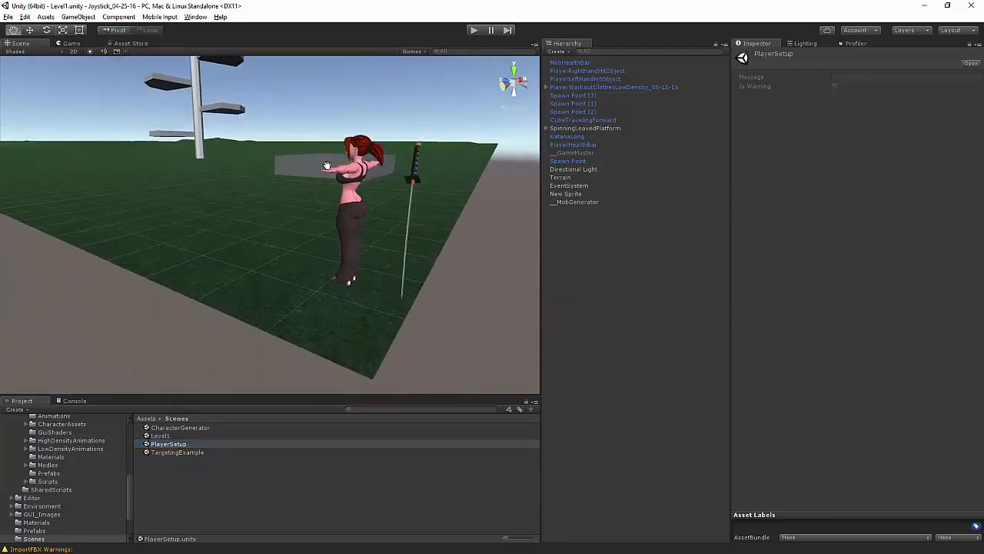
scroll(326, 165, down, 3)
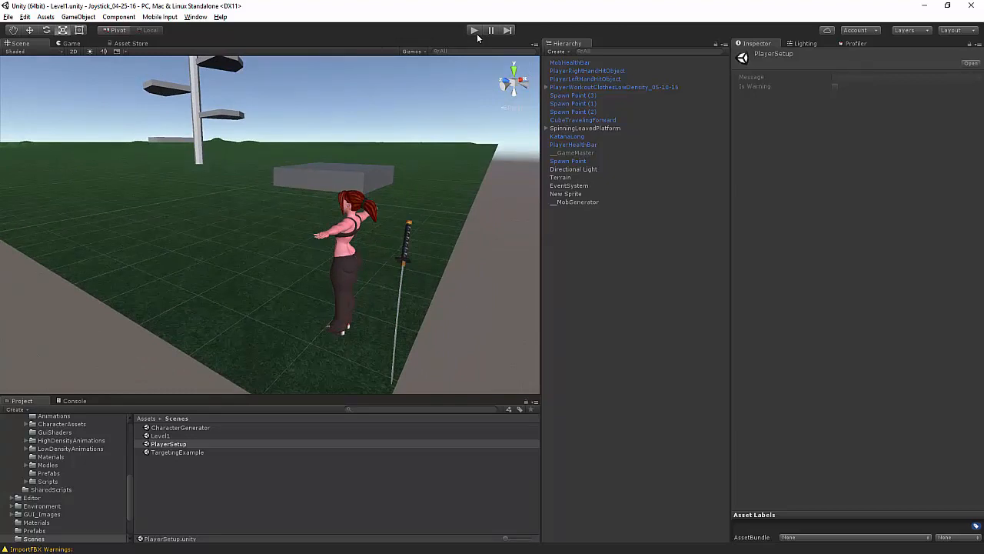
click(475, 31)
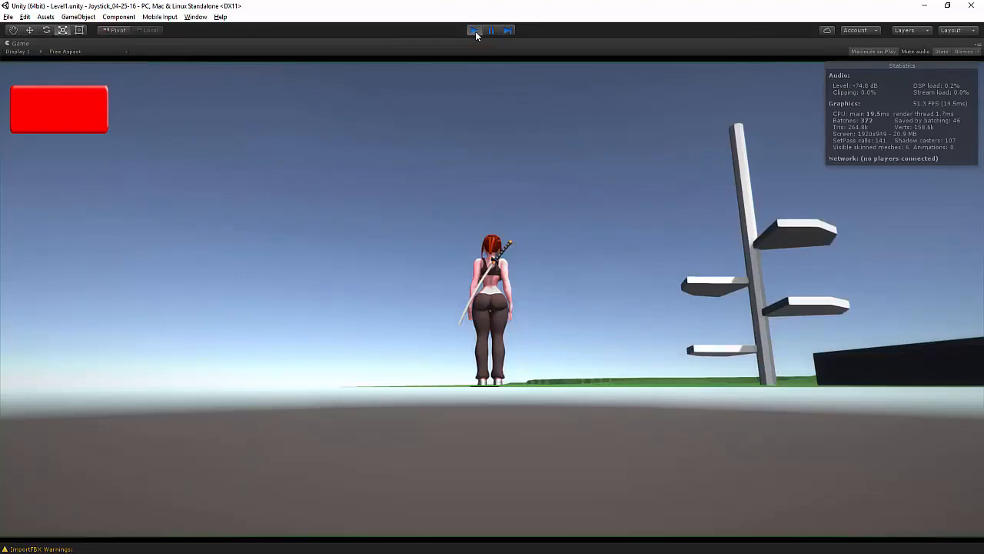
key(w)
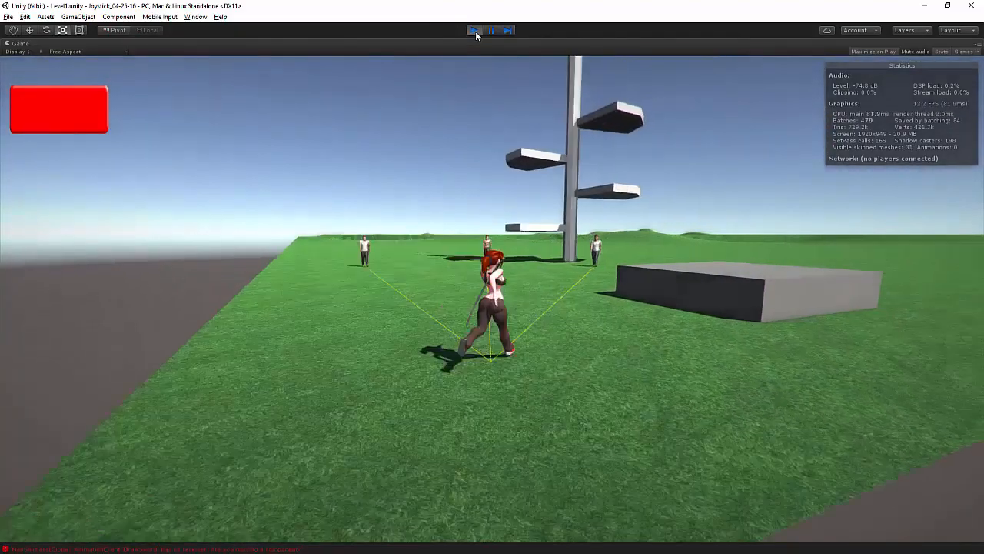
key(space)
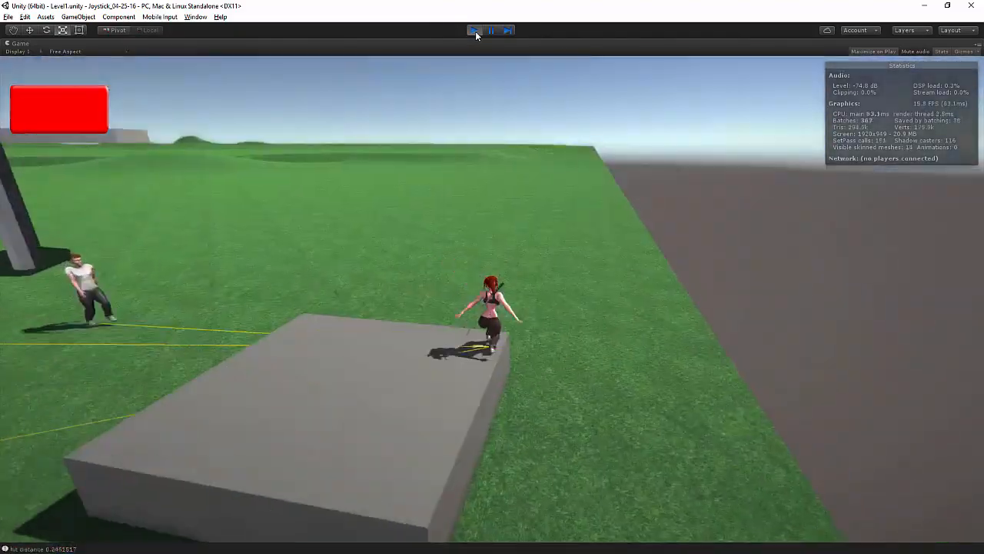
key(space)
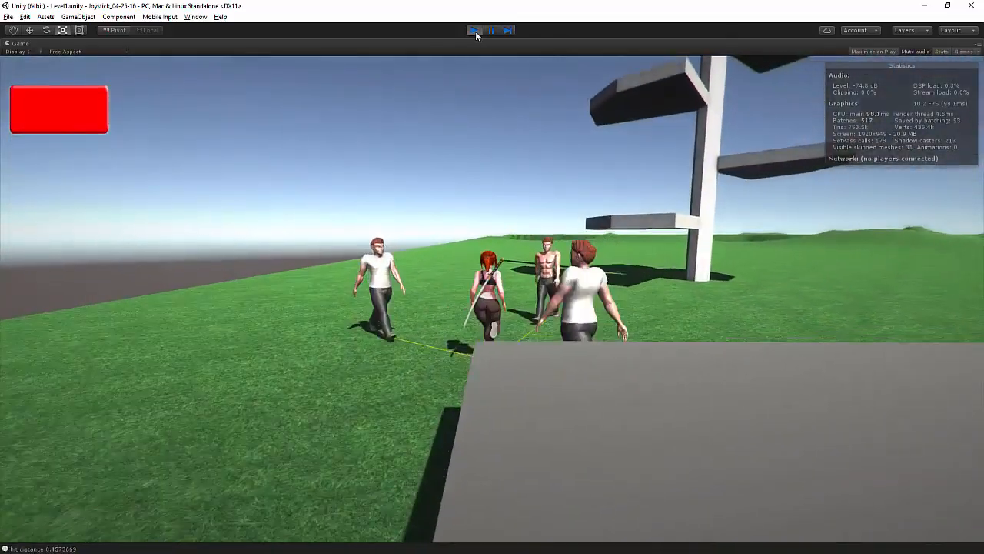
key(space)
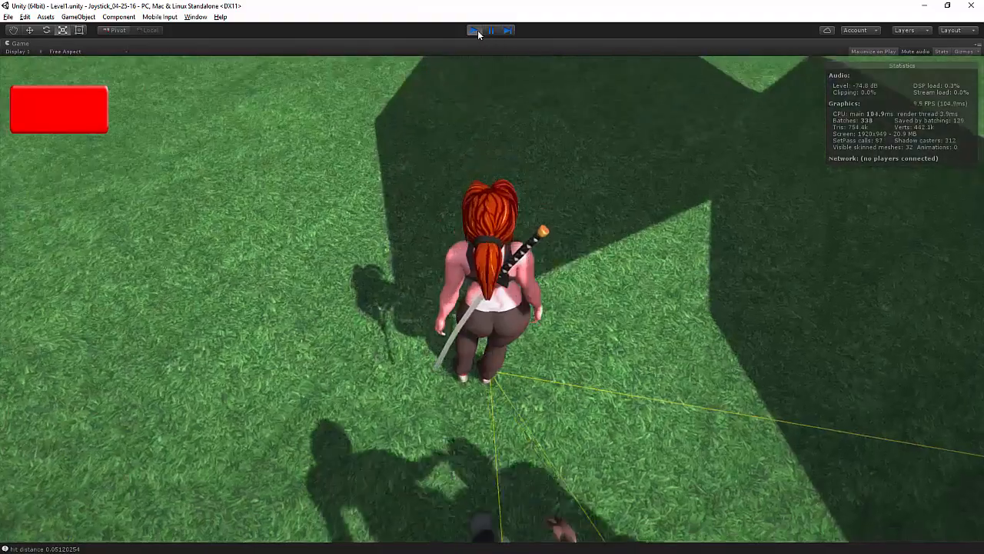
click(474, 30)
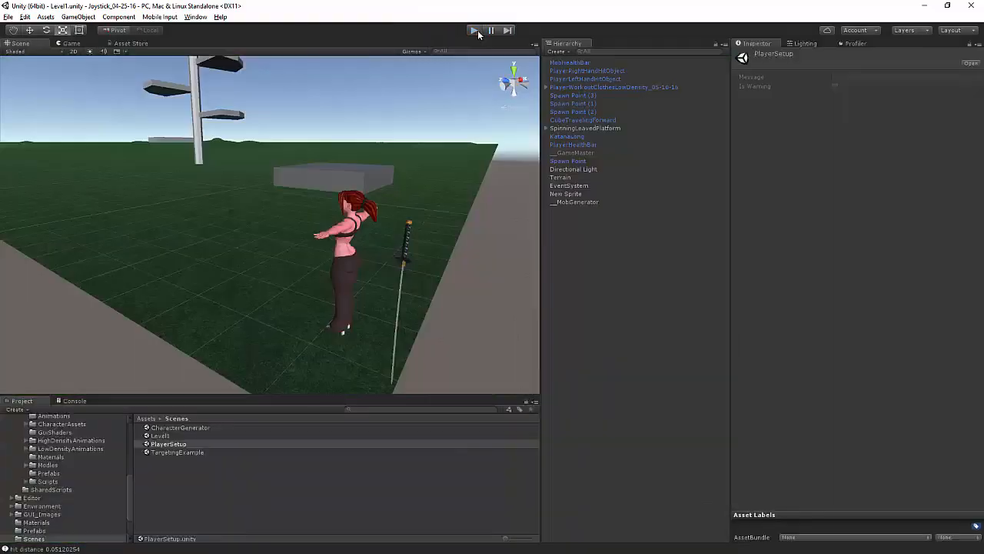
Clear the object selection and collapse the Characters folder in the project's asset tree.
click(352, 254)
click(492, 324)
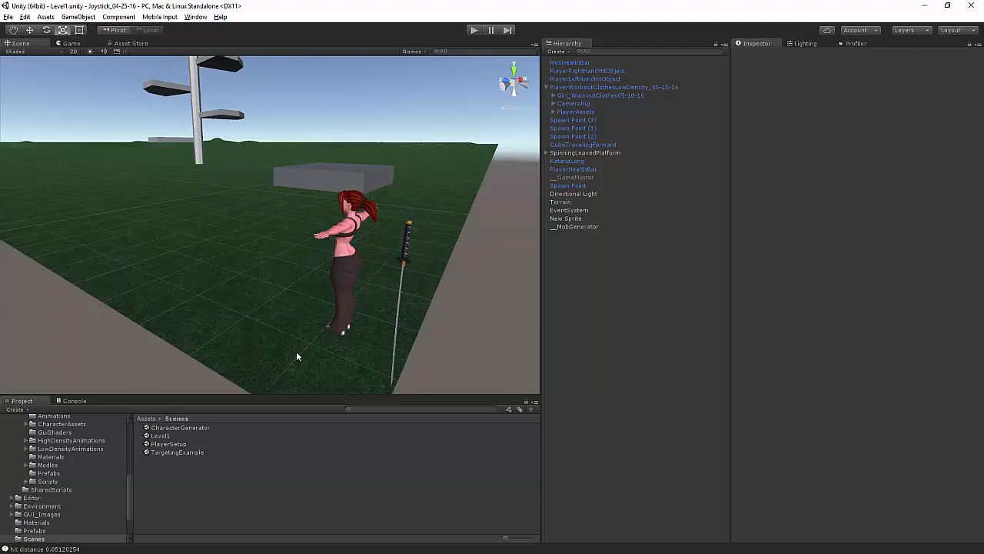
scroll(36, 483, up, 5)
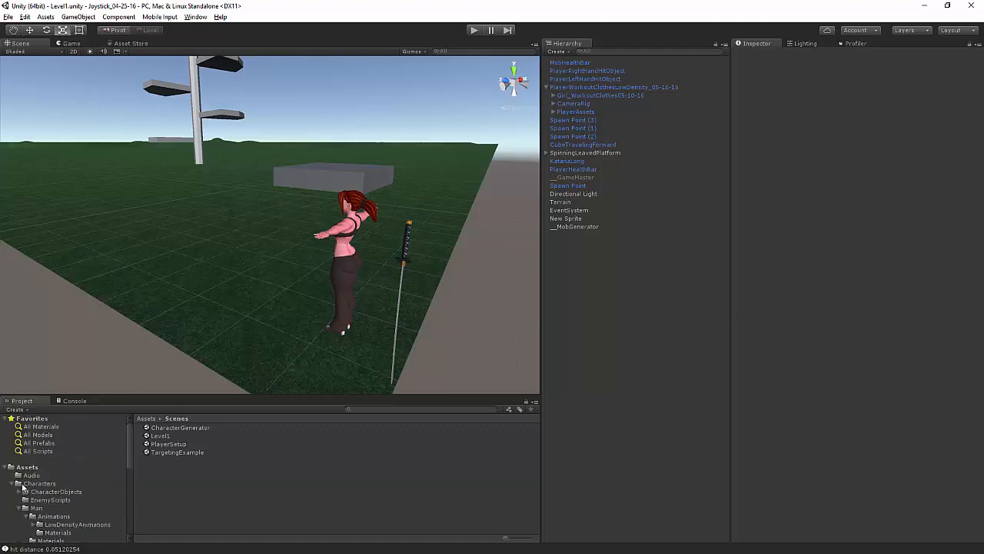
click(12, 483)
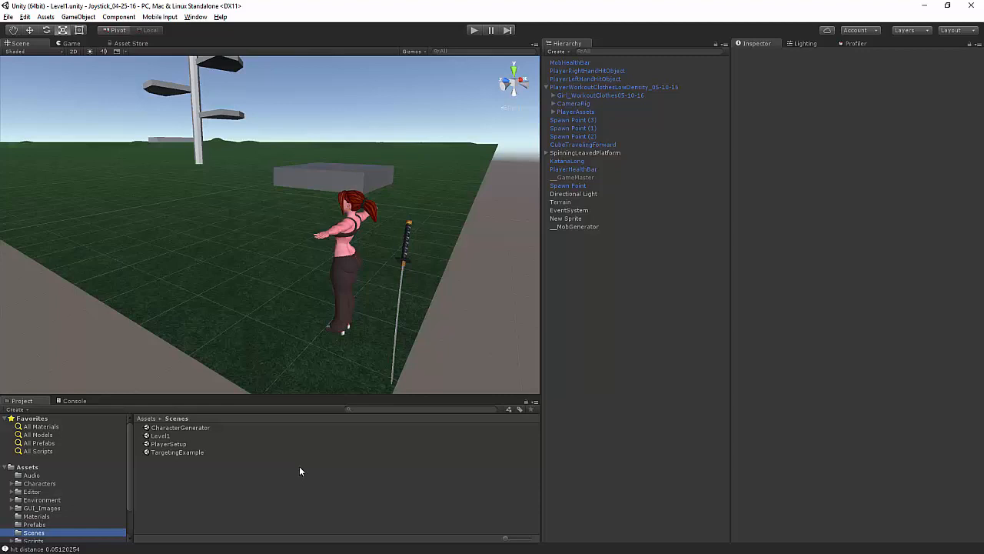
click(624, 324)
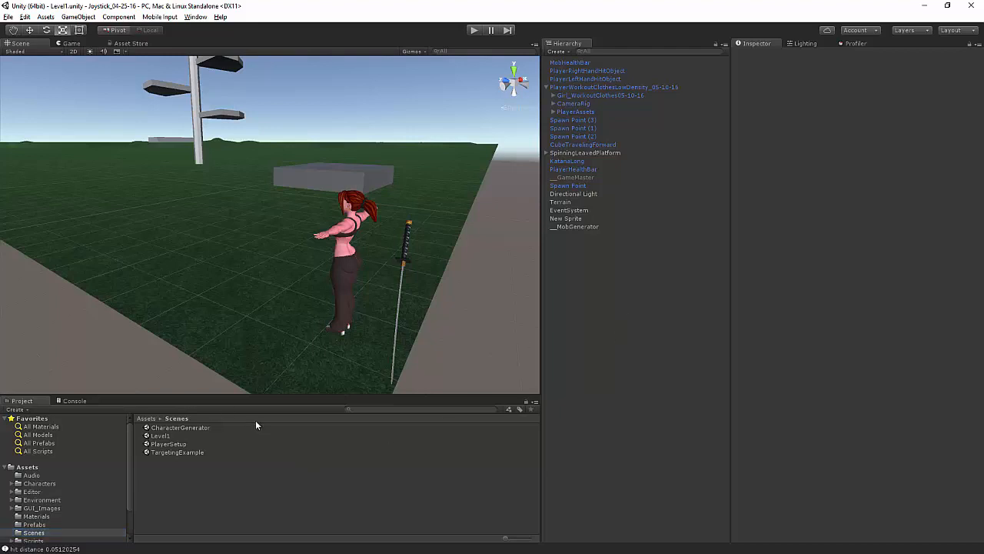
Create a new scene and save it as ManPlayerBuild in the Assets/Scenes folder.
click(9, 16)
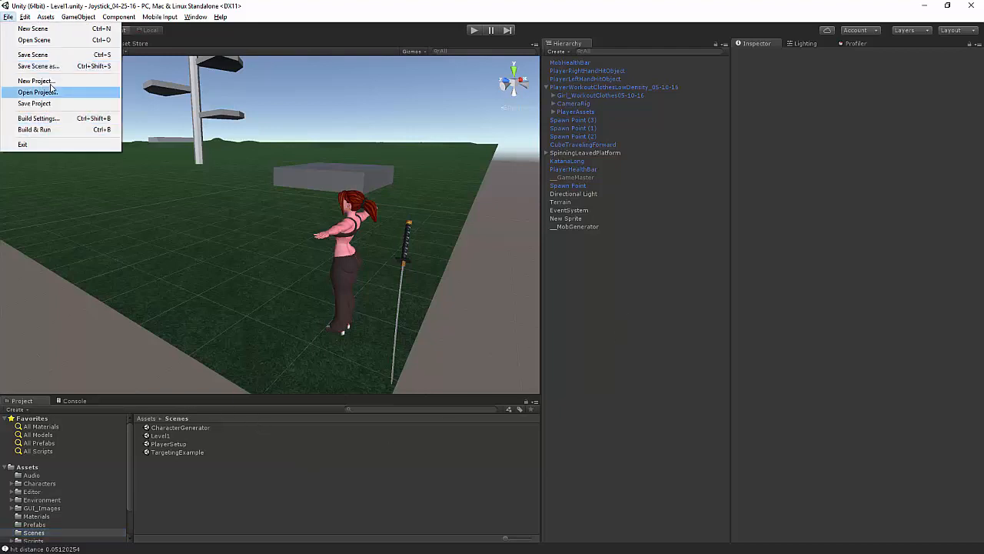
click(62, 28)
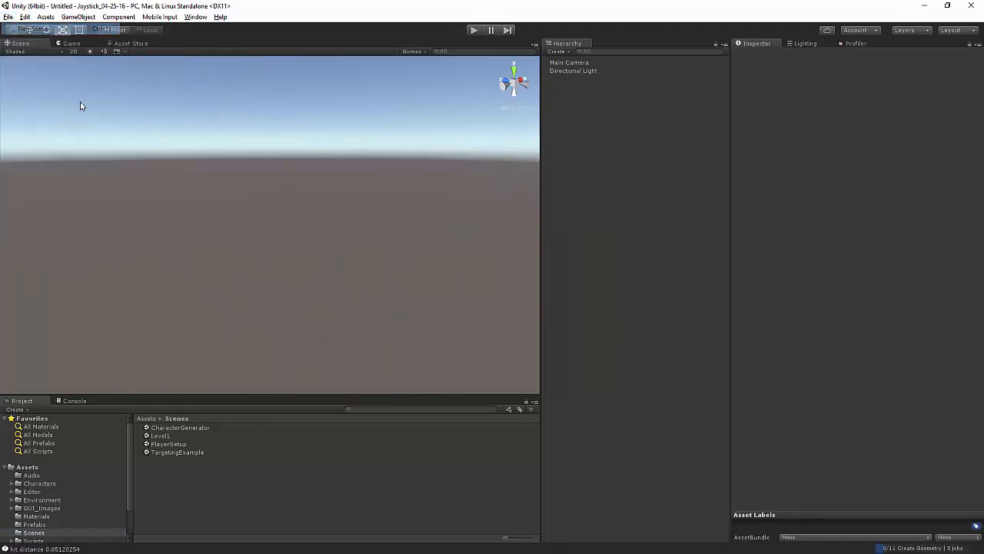
click(10, 17)
click(54, 66)
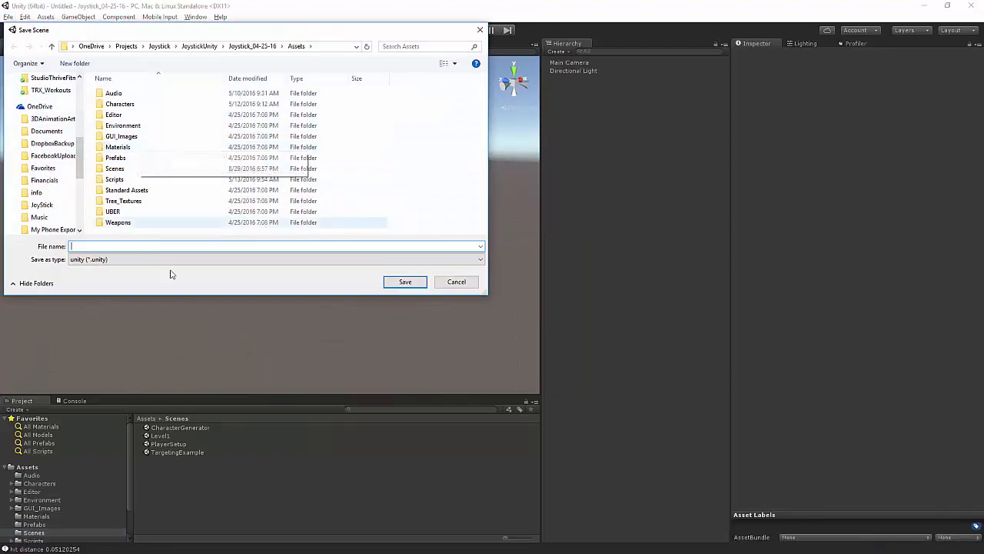
double_click(113, 169)
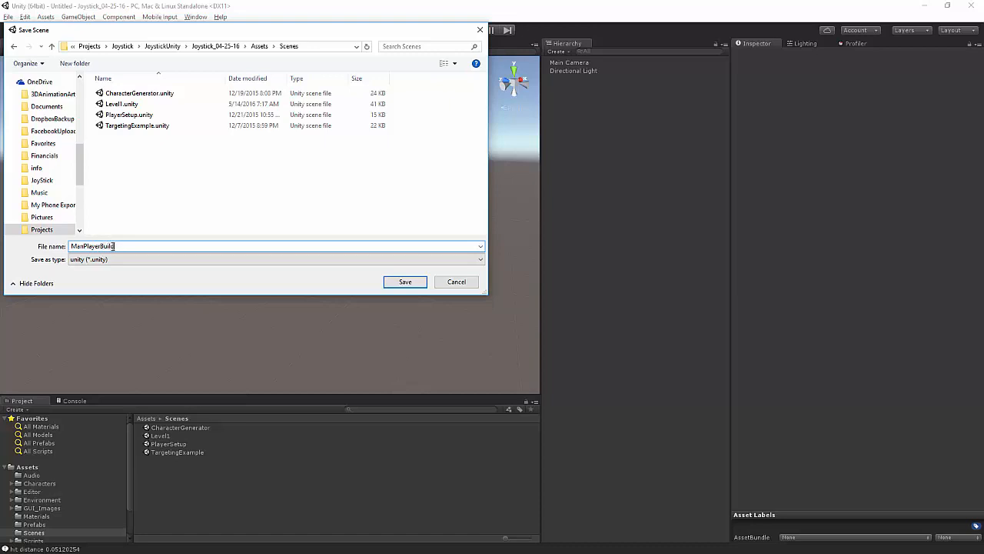
click(396, 282)
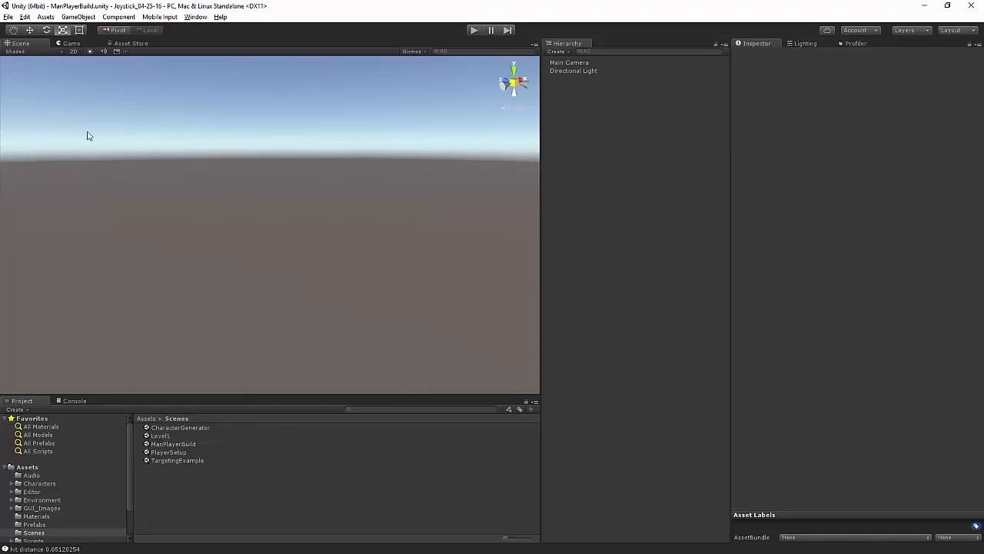
Add a 3D Plane to the scene and scale it up uniformly to about 5.15.
click(77, 17)
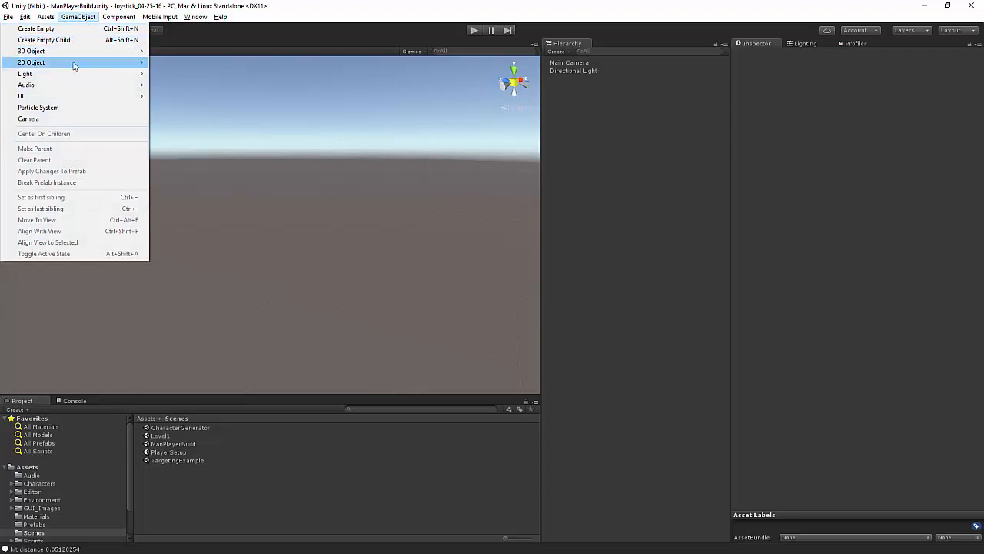
mouse_move(133, 55)
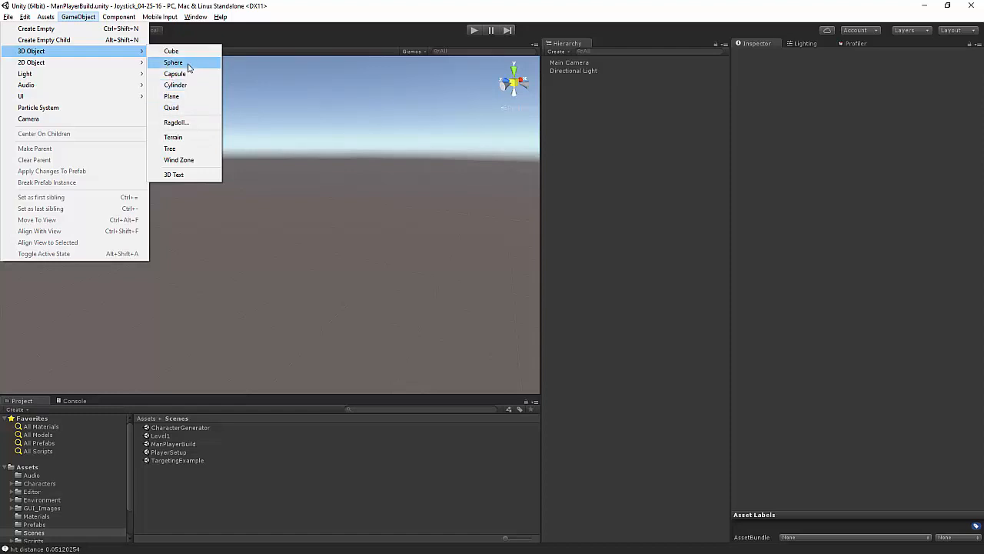
click(189, 96)
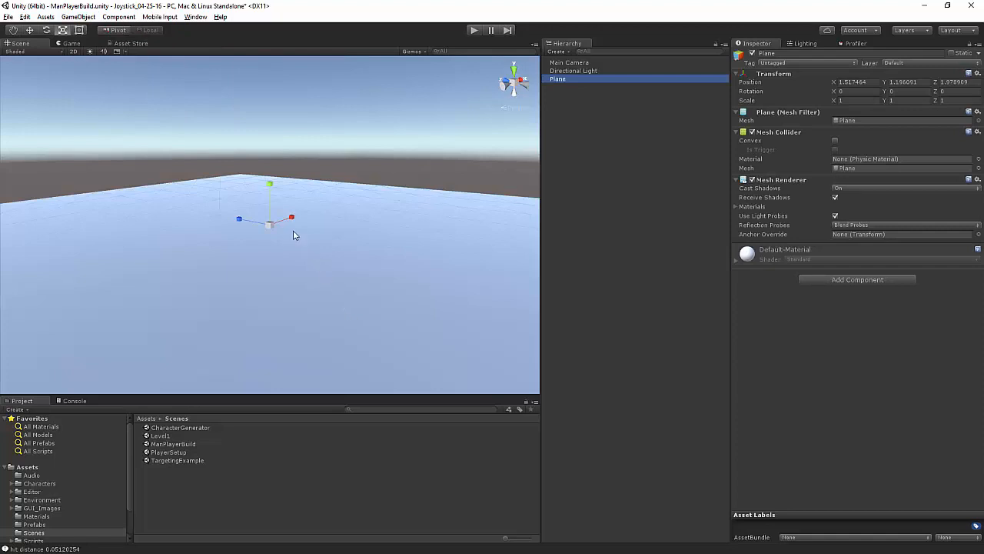
drag(271, 224, 336, 252)
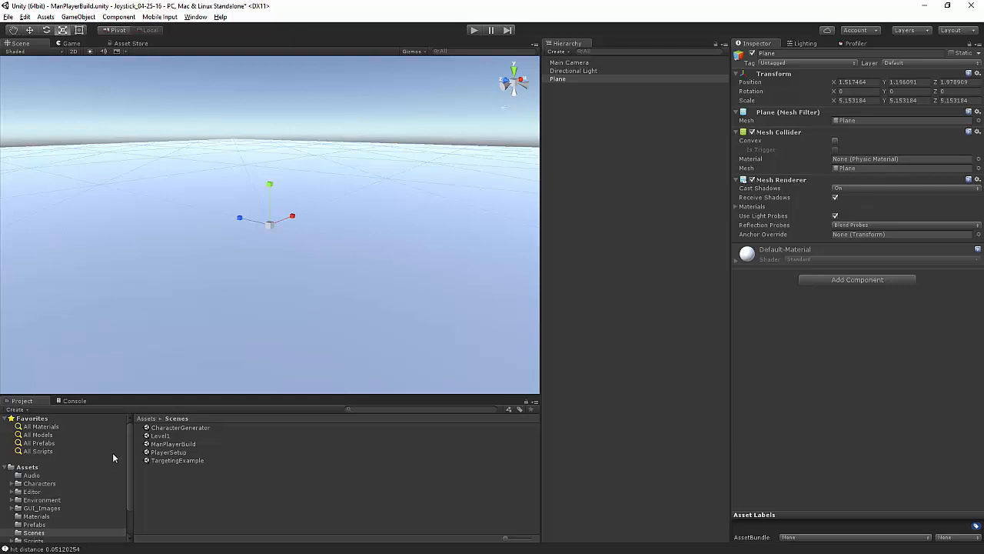
Browse to Assets/Characters/Man/Modles and show the import settings of the ManInPants_08-29-16 model.
click(147, 418)
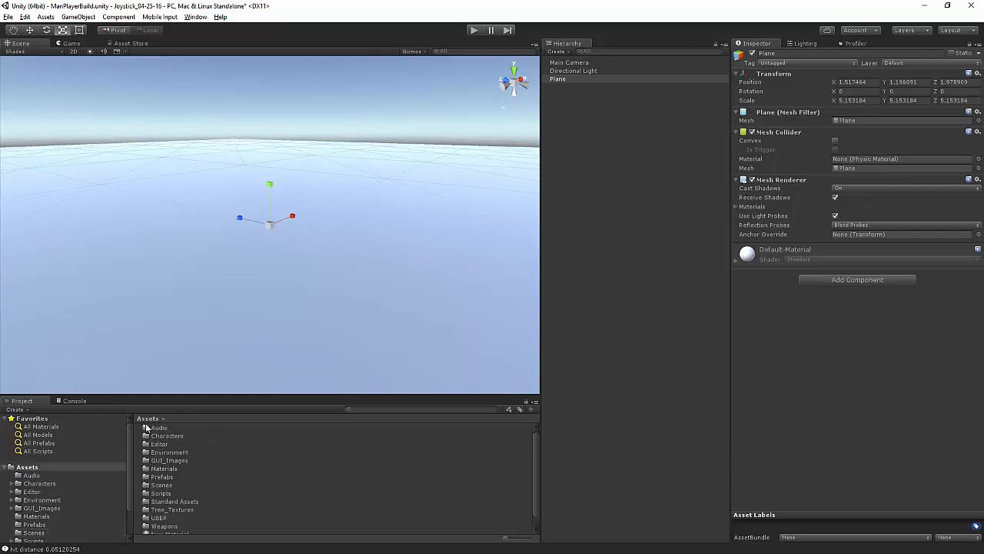
scroll(157, 435, down, 1)
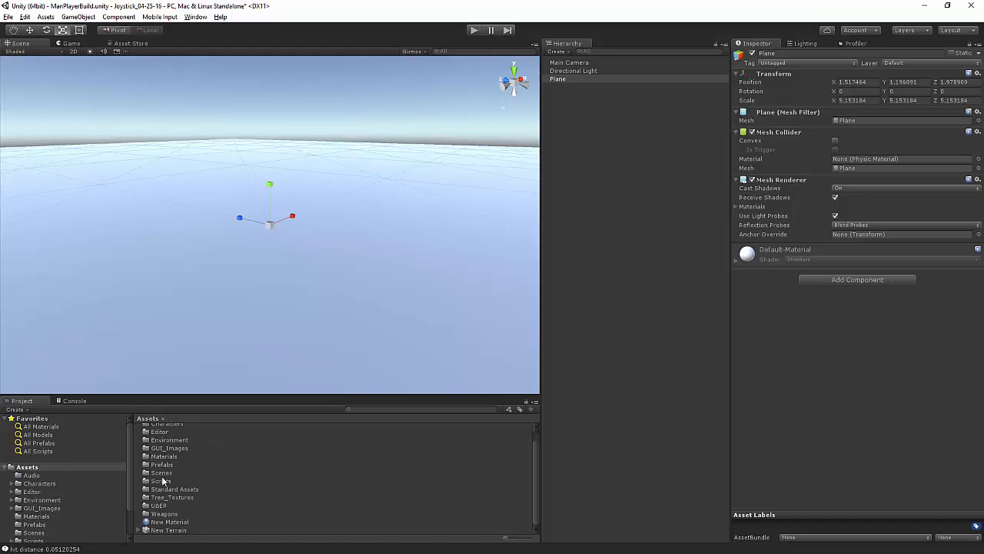
scroll(164, 480, up, 1)
double_click(168, 440)
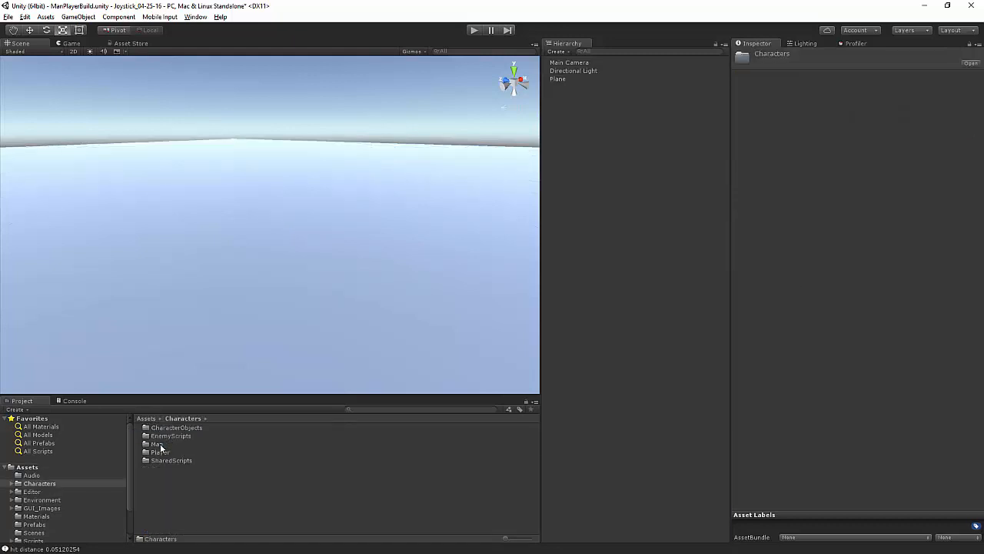
double_click(161, 444)
double_click(160, 443)
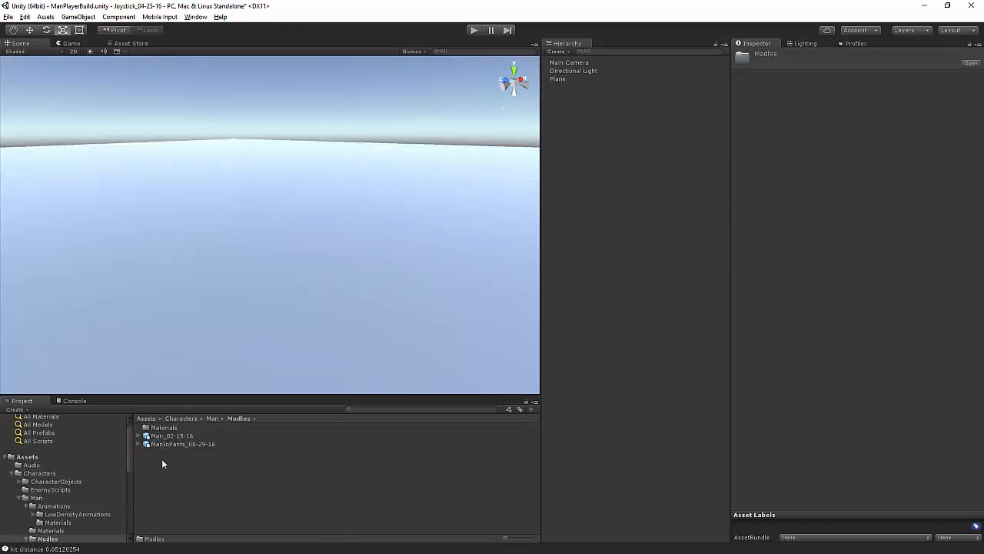
click(176, 443)
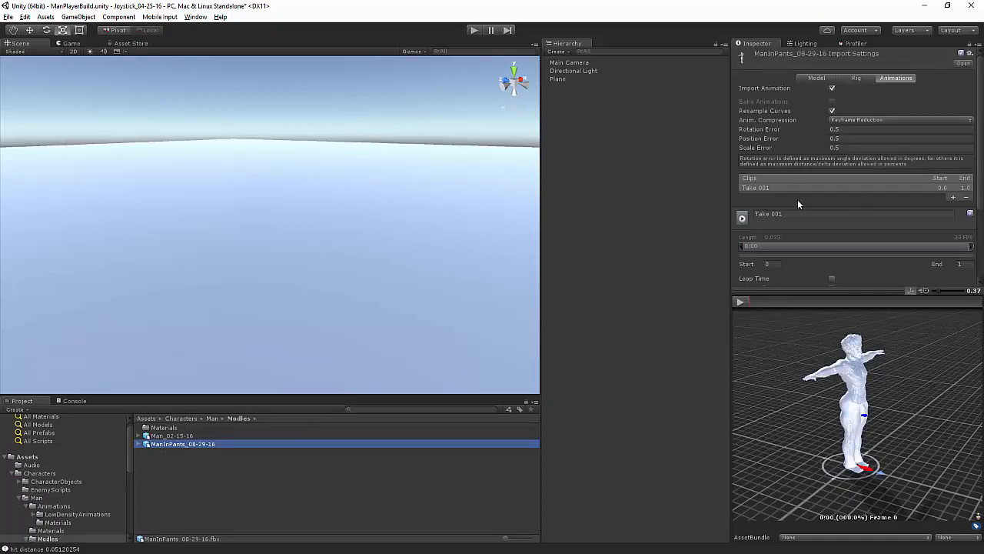
Set the ManInPants_08-29-16 model's rig animation type to Humanoid, apply it, and keep the avatar definition as Create From This Model.
click(856, 79)
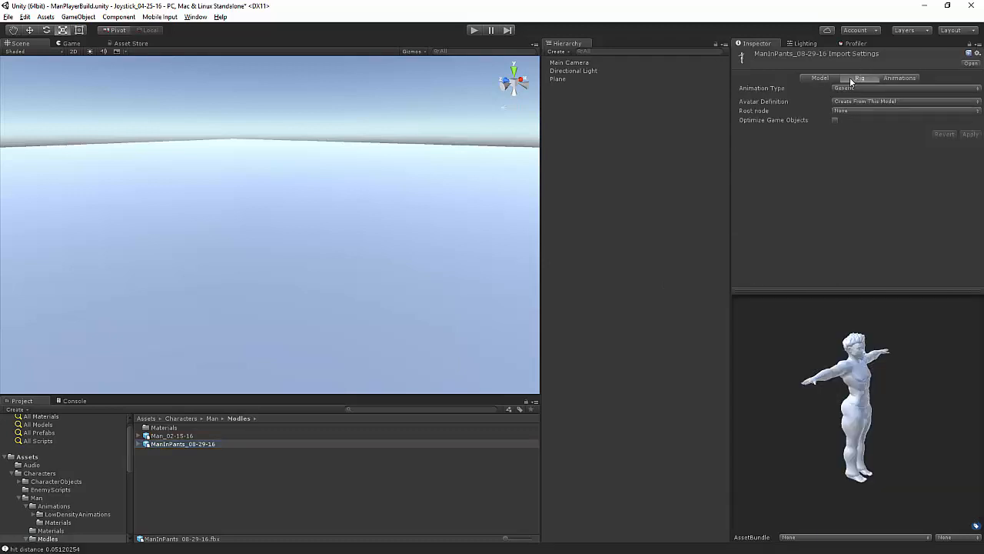
click(855, 87)
click(861, 134)
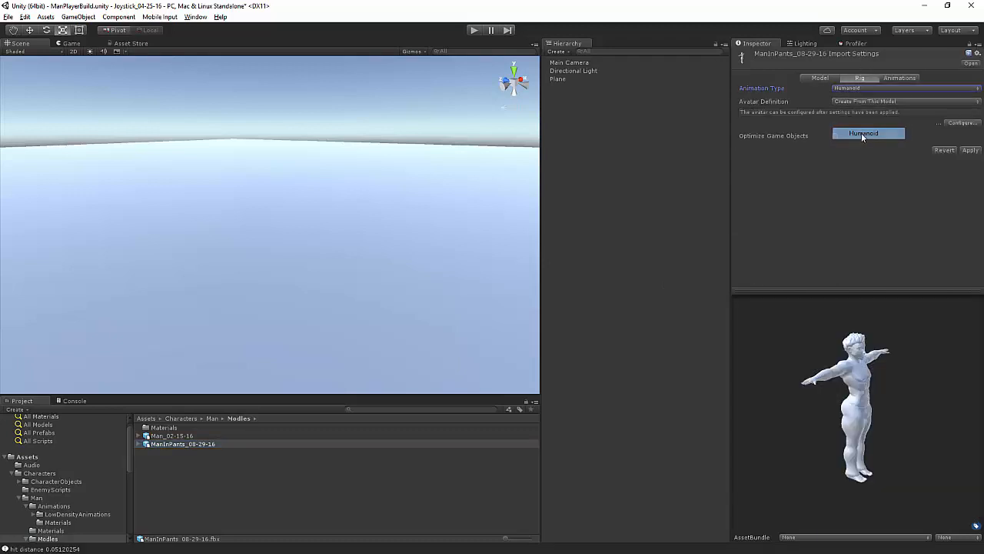
click(970, 151)
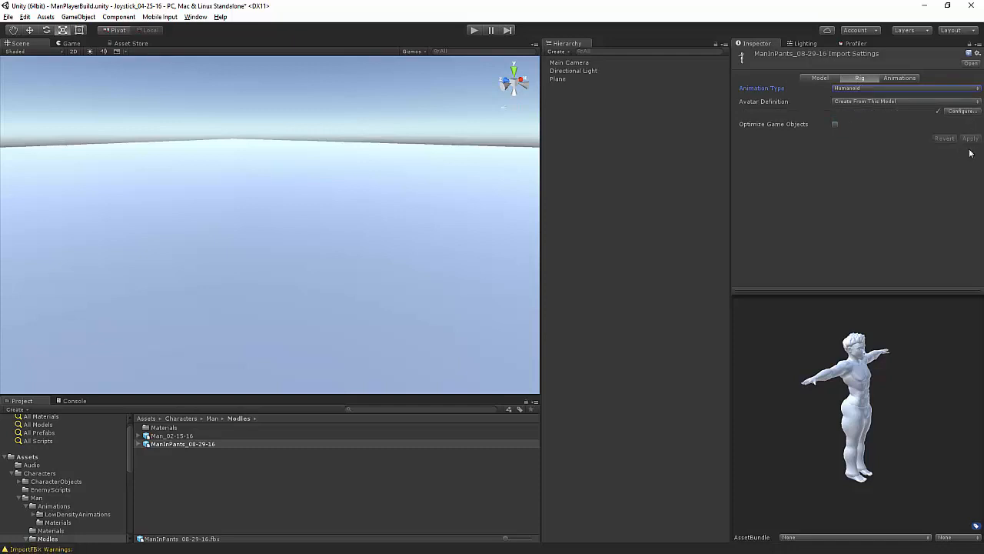
click(880, 101)
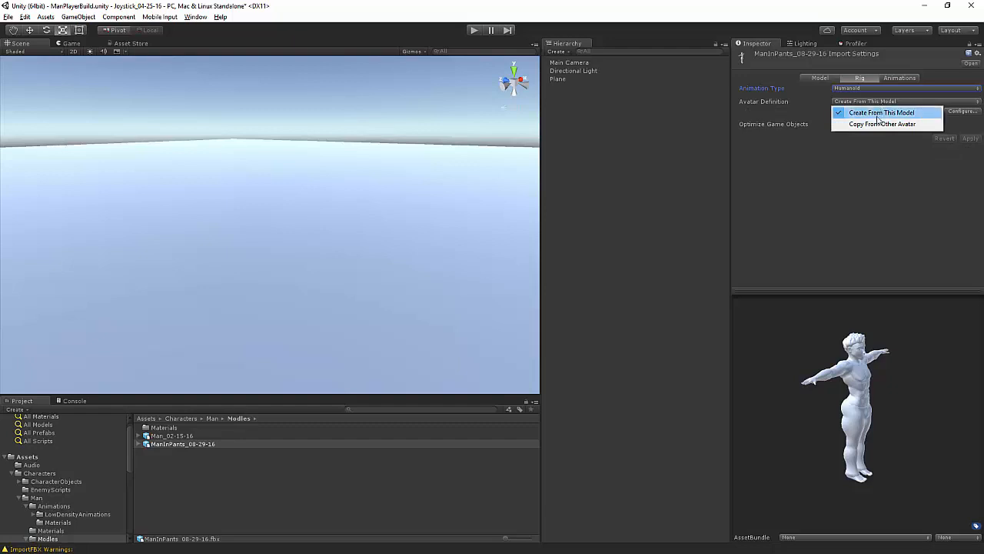
click(874, 217)
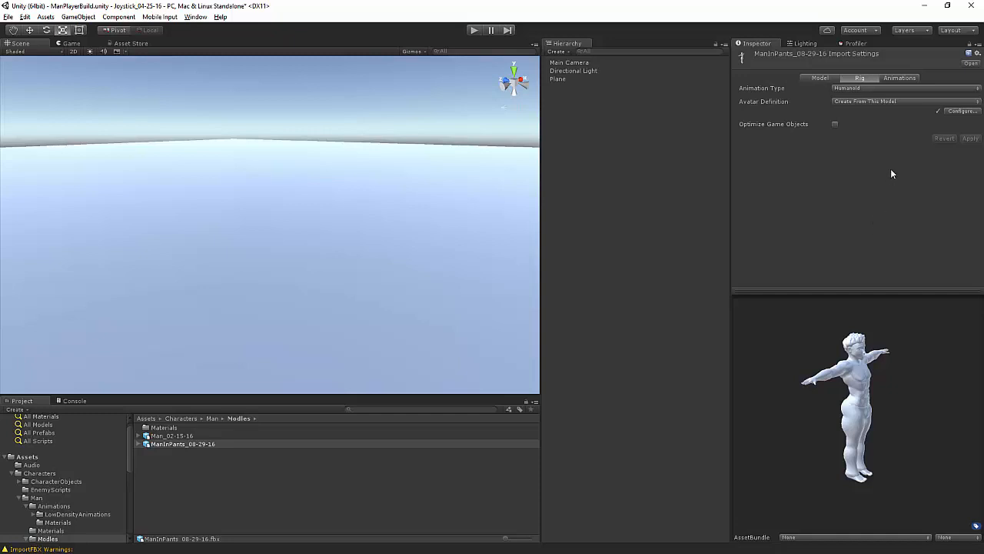
Review the animation import settings and the Take 001 clip options of the ManInPants_08-29-16 model.
click(898, 78)
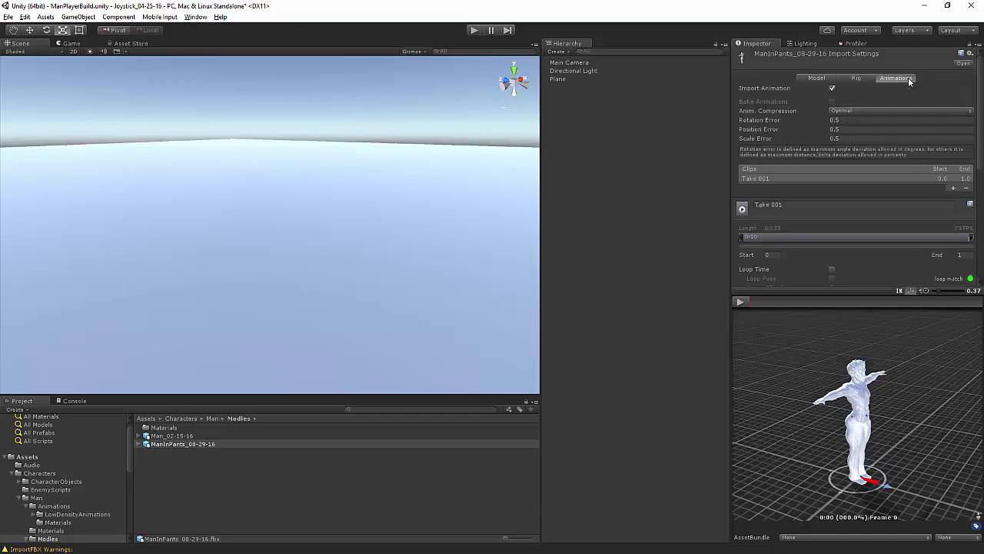
scroll(882, 201, down, 5)
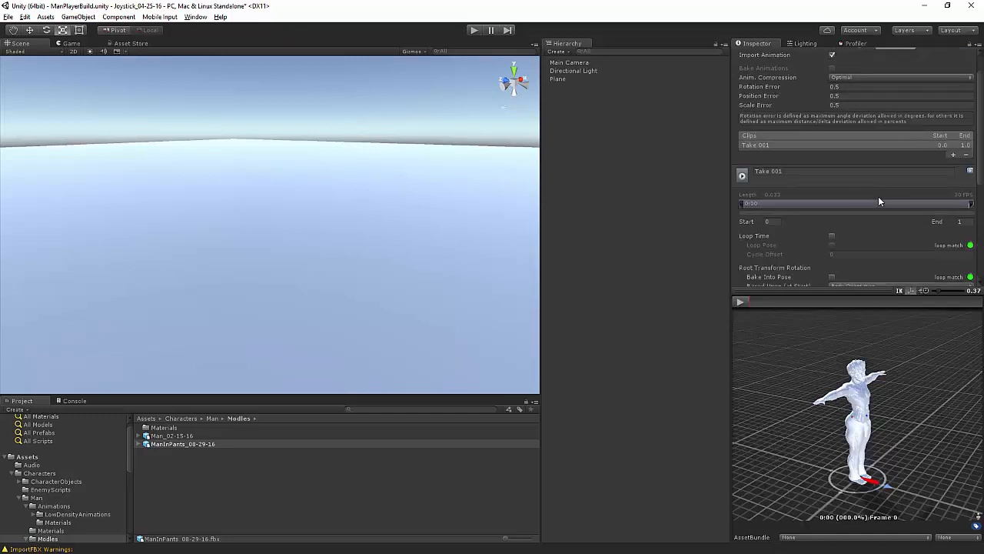
scroll(878, 203, up, 5)
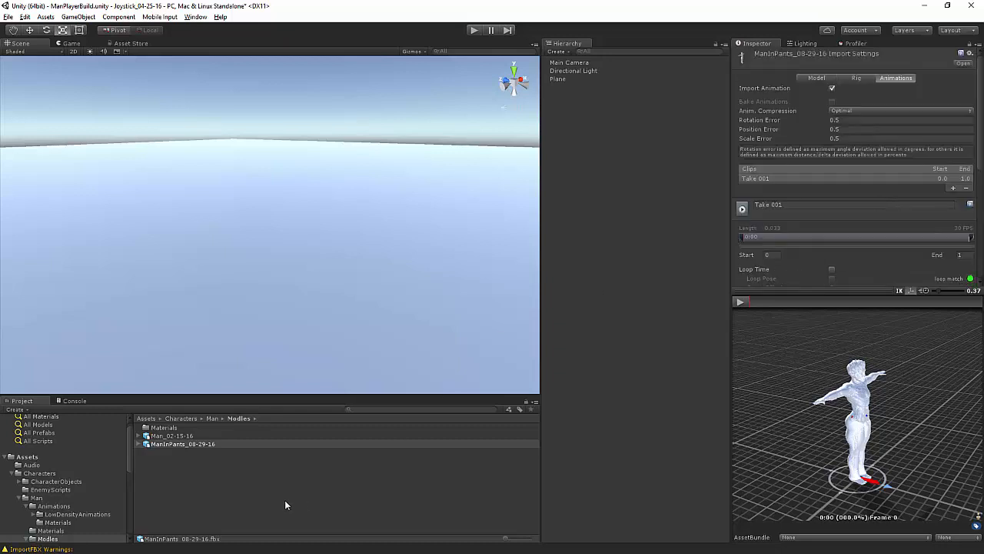
Place the ManInPants_08-29-16 model in the scene above the plane and view it from the front.
click(225, 473)
drag(194, 446, 278, 286)
alt+drag(342, 232, 395, 264)
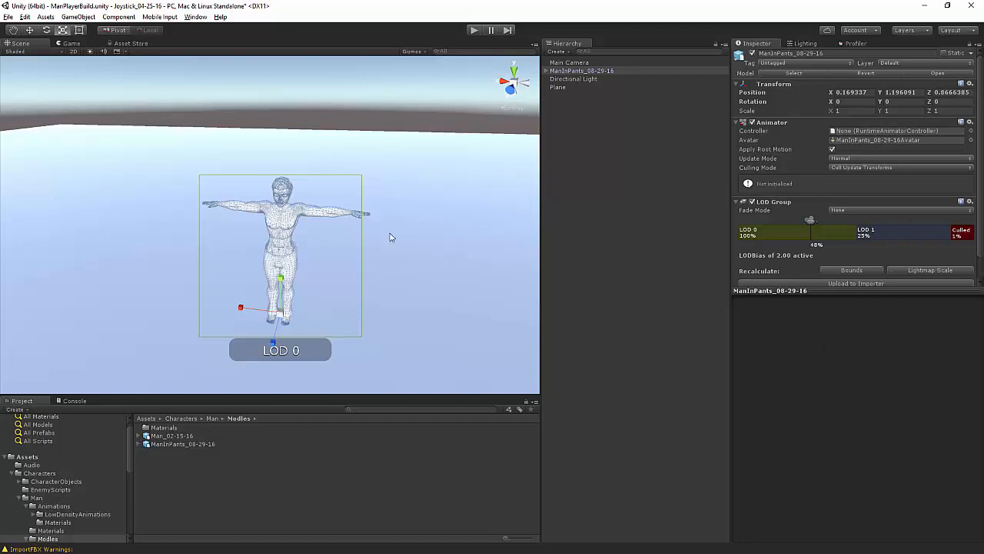
alt+right_drag(391, 275, 445, 532)
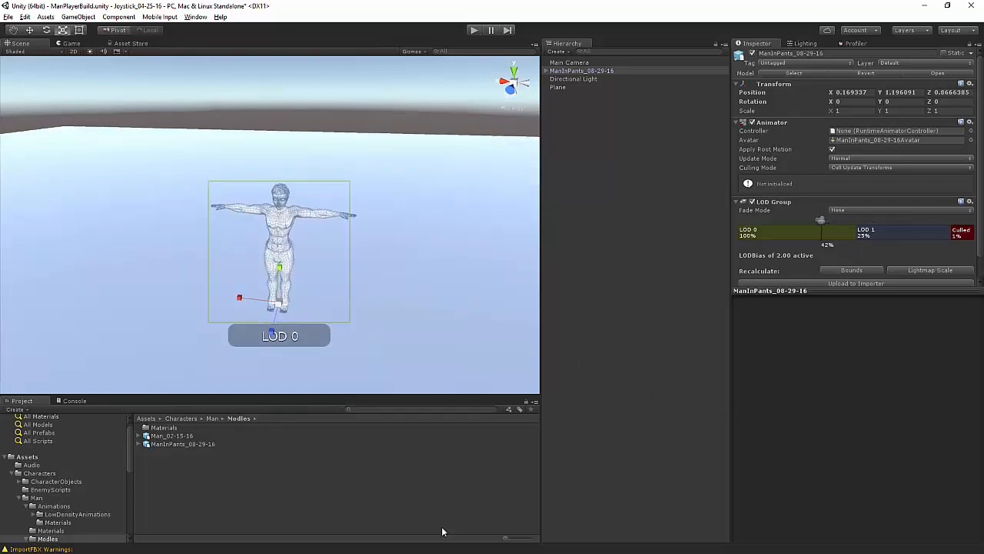
Expand the Man_02-15-16 model asset to list its component parts.
click(138, 444)
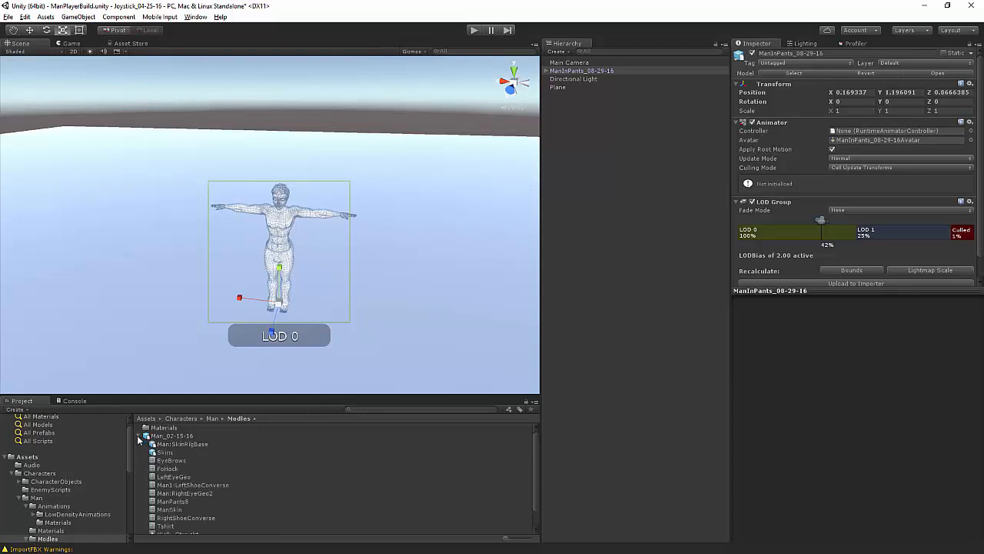
Inspect the ManInPants_08-29-16 model's LOD0, LOD1 and sphere sub-meshes, and its import settings.
click(138, 443)
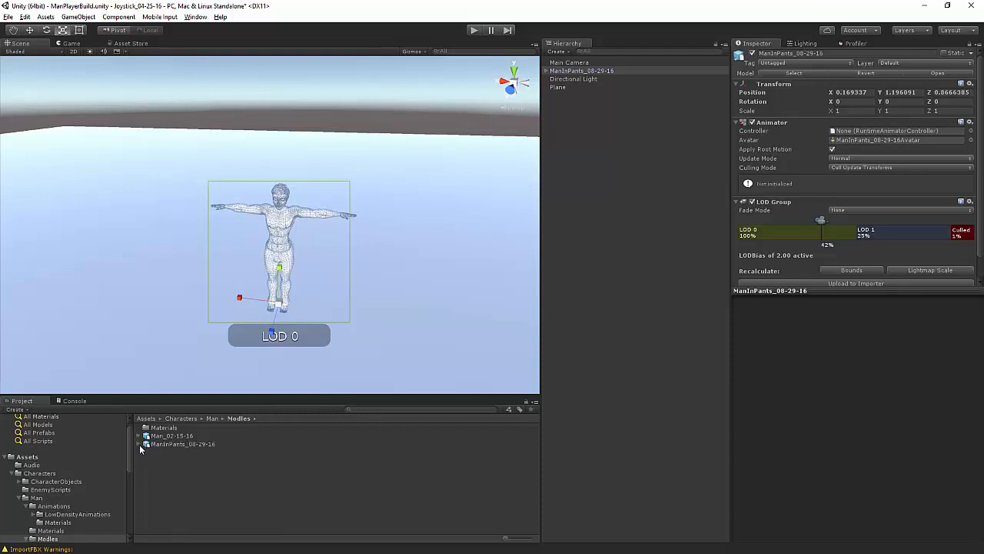
click(139, 444)
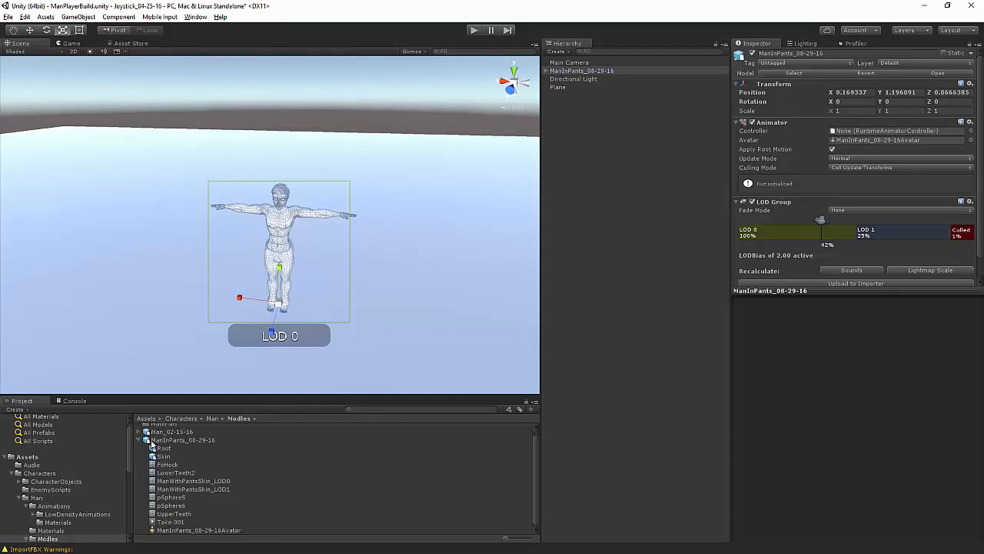
click(226, 480)
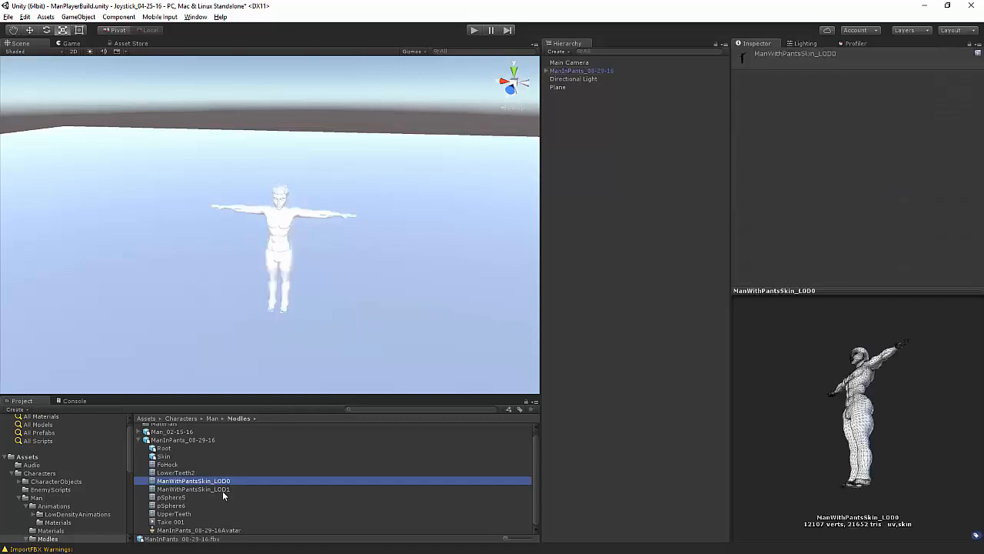
click(223, 490)
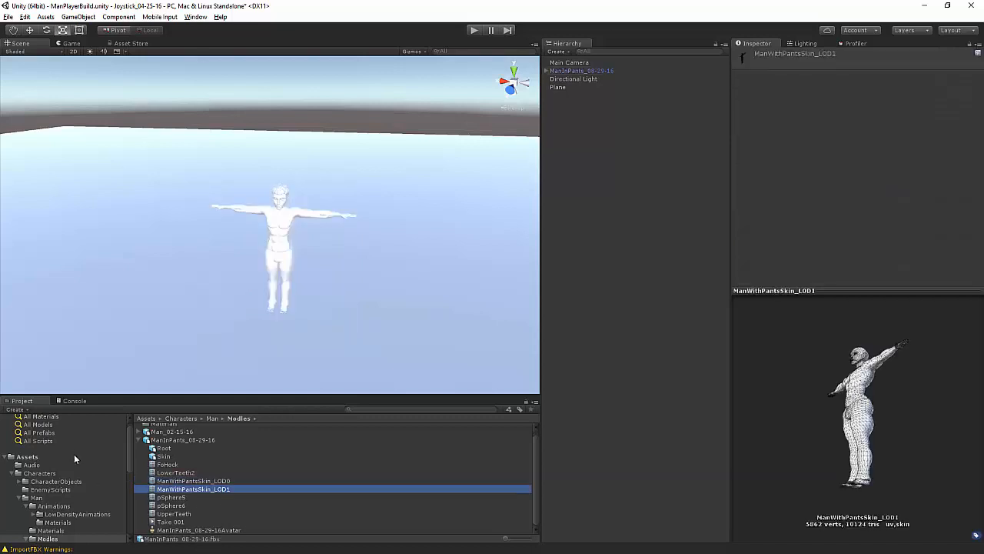
click(177, 498)
click(179, 506)
click(177, 498)
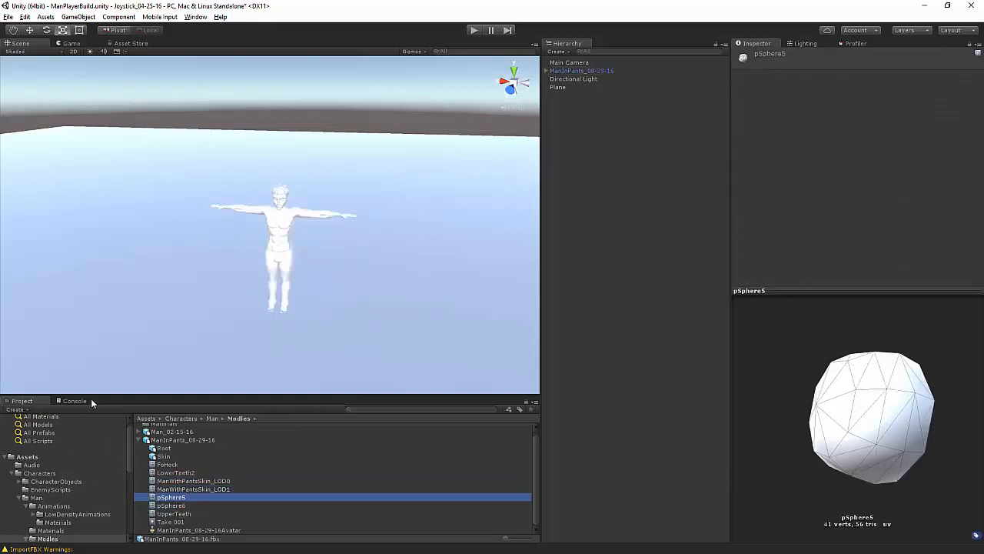
click(139, 440)
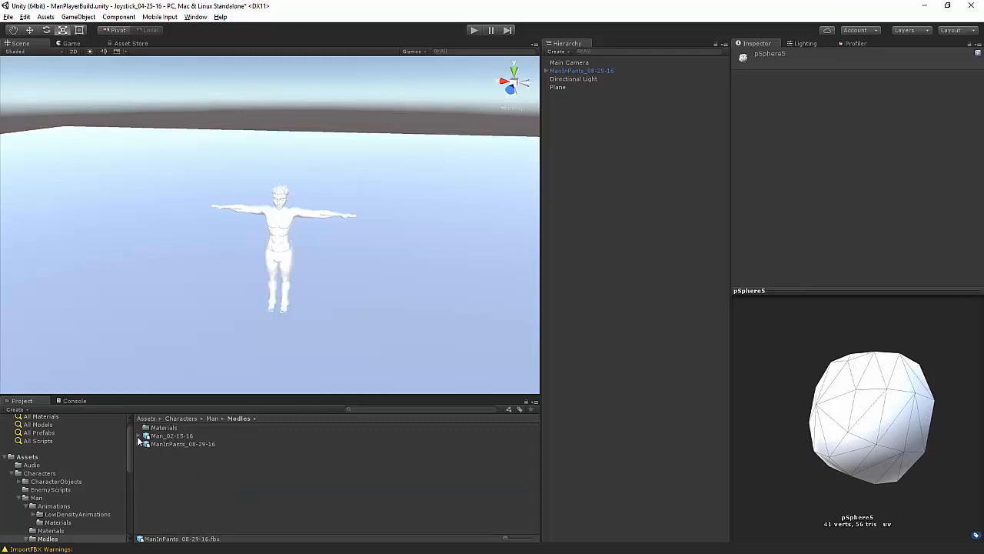
click(194, 444)
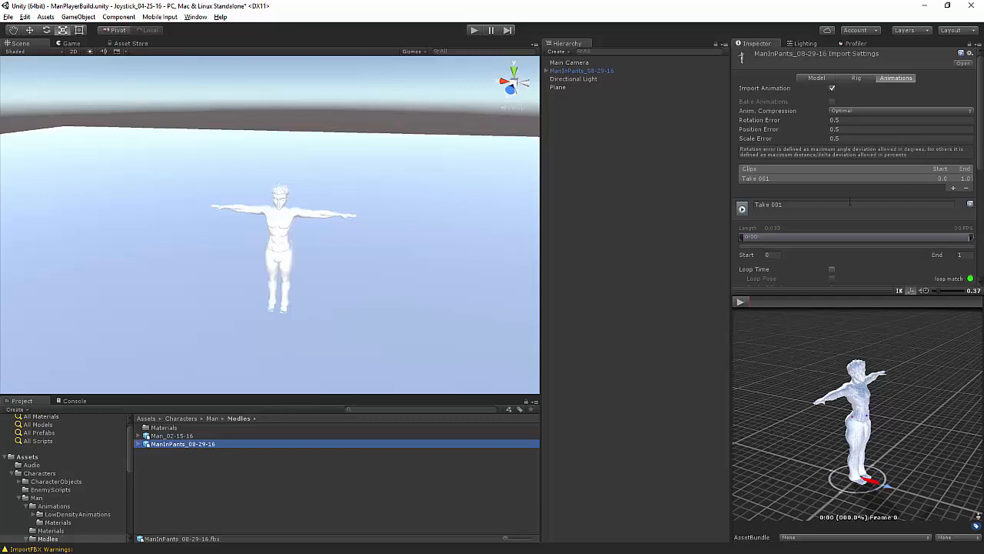
Examine the ManInPants_08-29-16 character in the scene together with its LOD Group settings.
right_drag(365, 290, 298, 254)
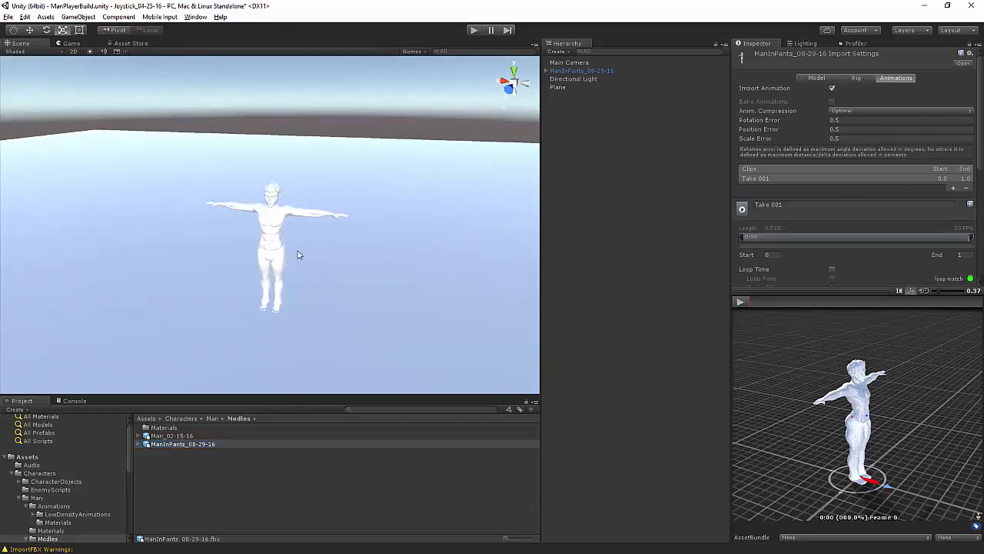
click(266, 242)
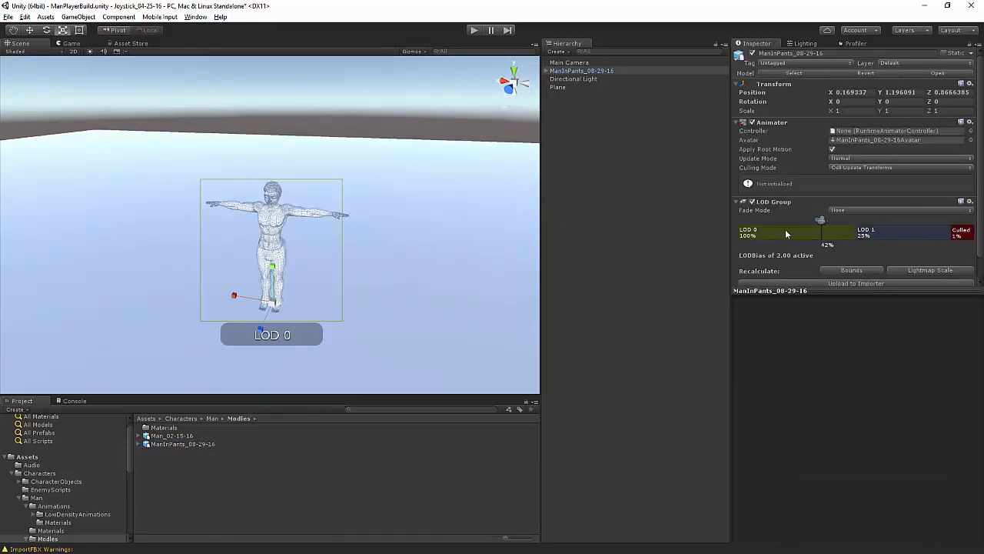
scroll(838, 154, down, 1)
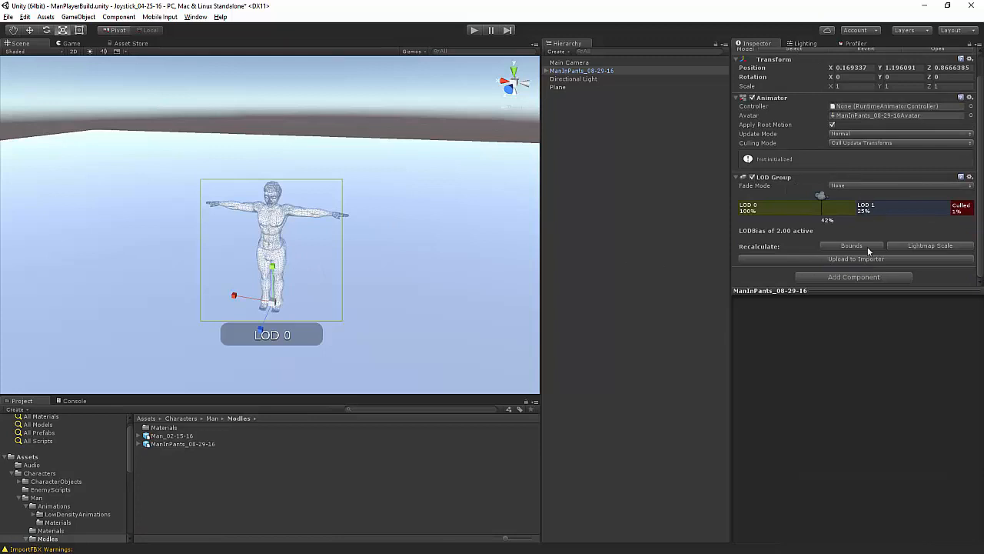
scroll(398, 310, up, 4)
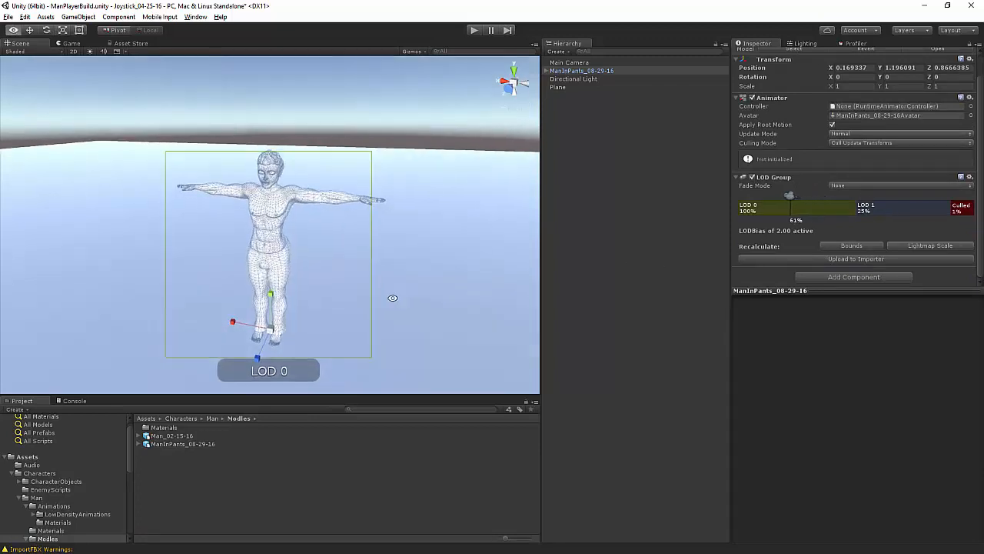
middle_drag(425, 272, 432, 270)
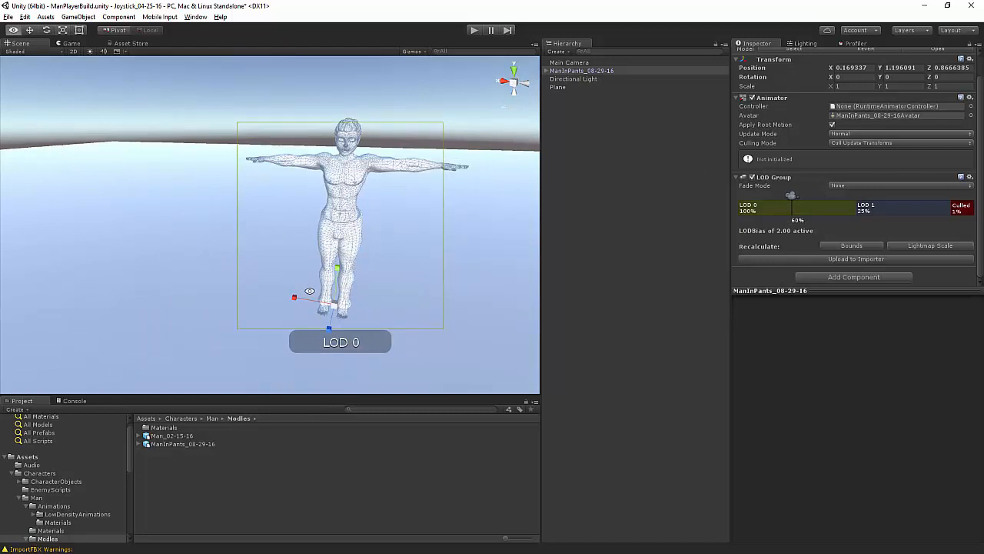
alt+drag(310, 294, 284, 299)
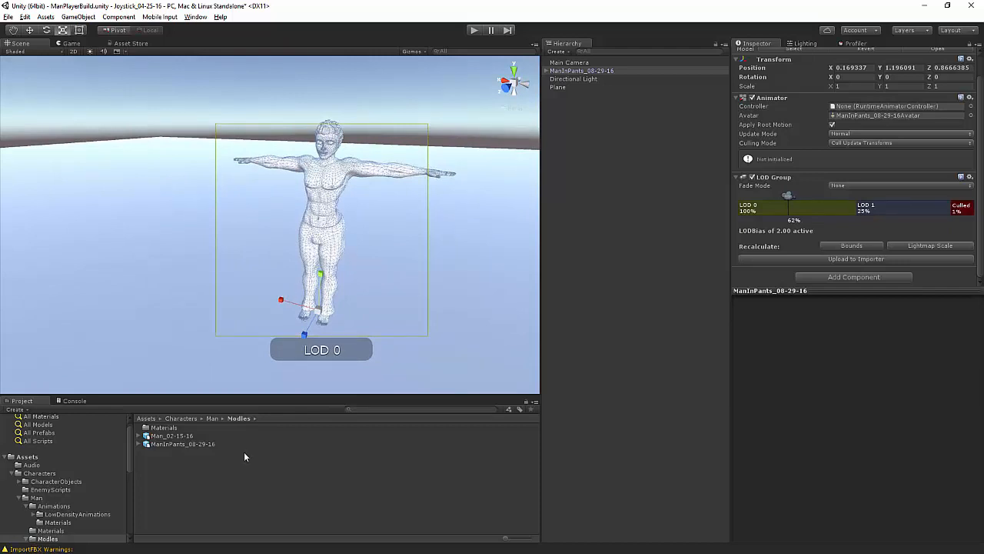
Create an Animator Controller named ManPlayerAnimationController in the Characters/Man folder.
click(212, 419)
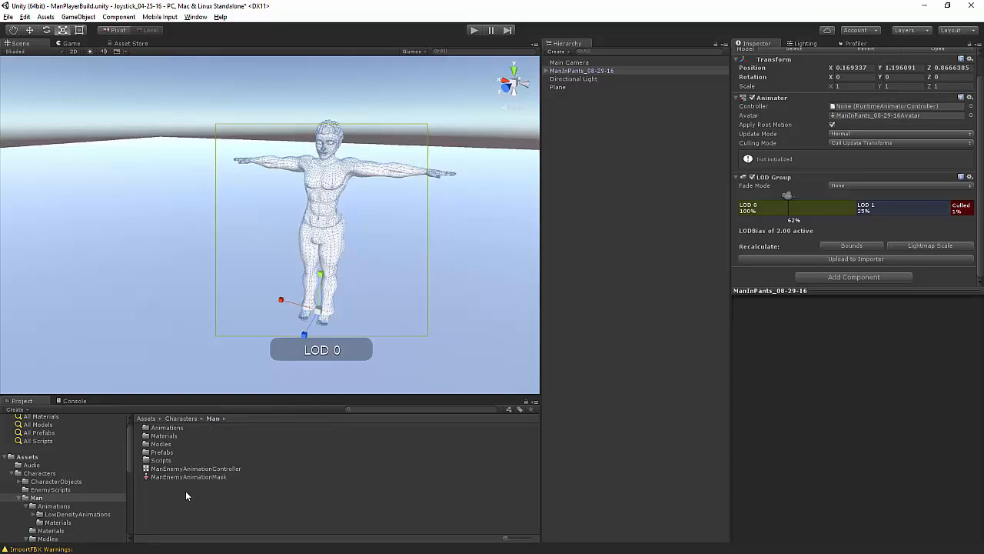
right_click(185, 490)
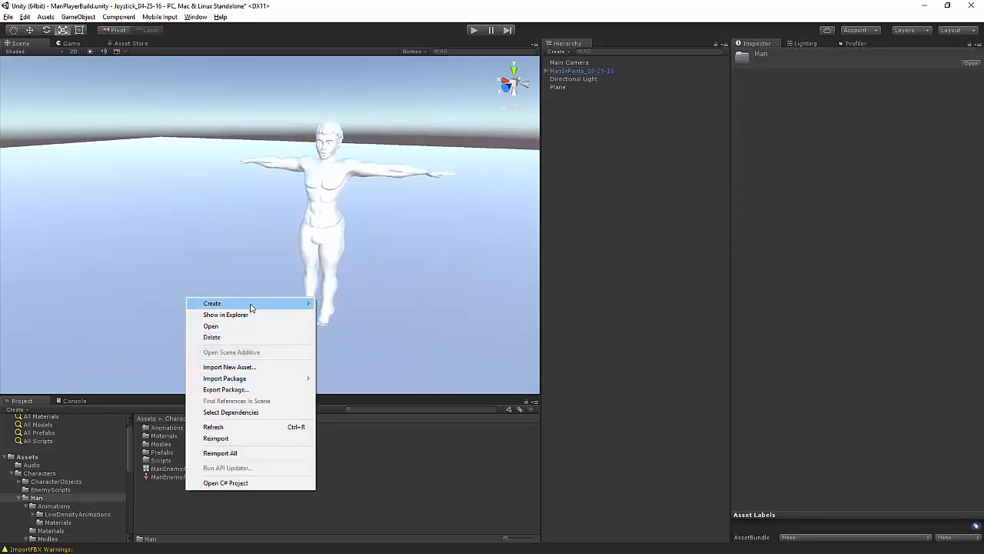
mouse_move(252, 303)
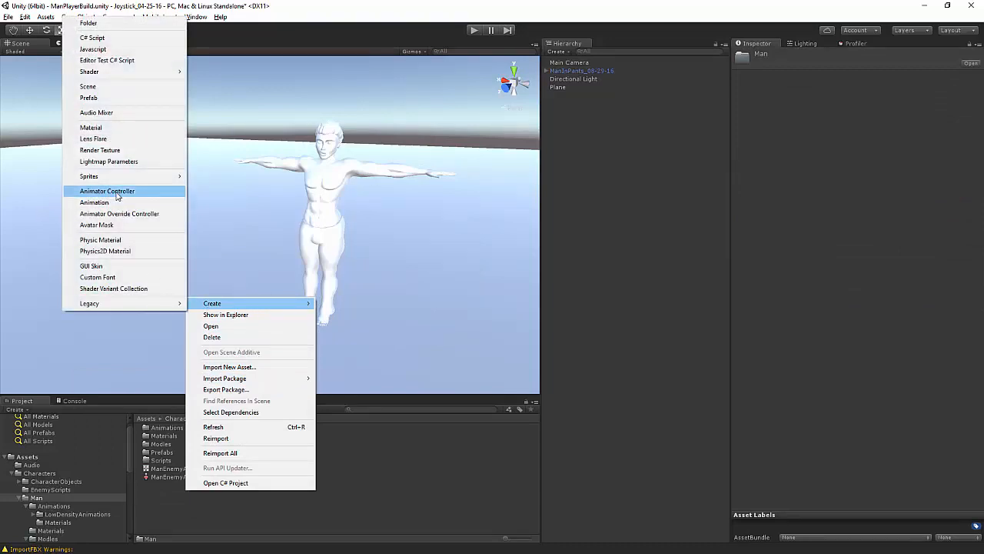
click(108, 190)
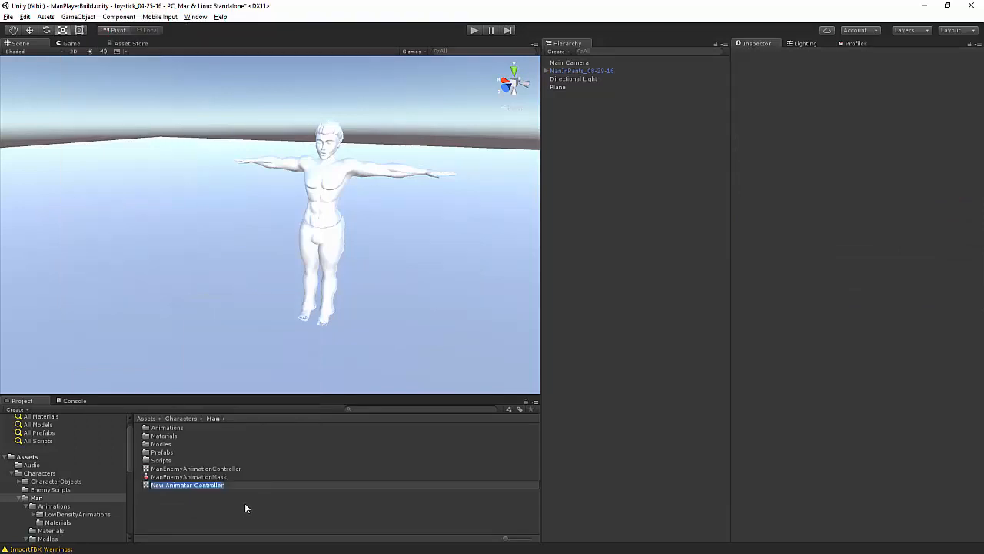
text(Man_PlayerAnimation)
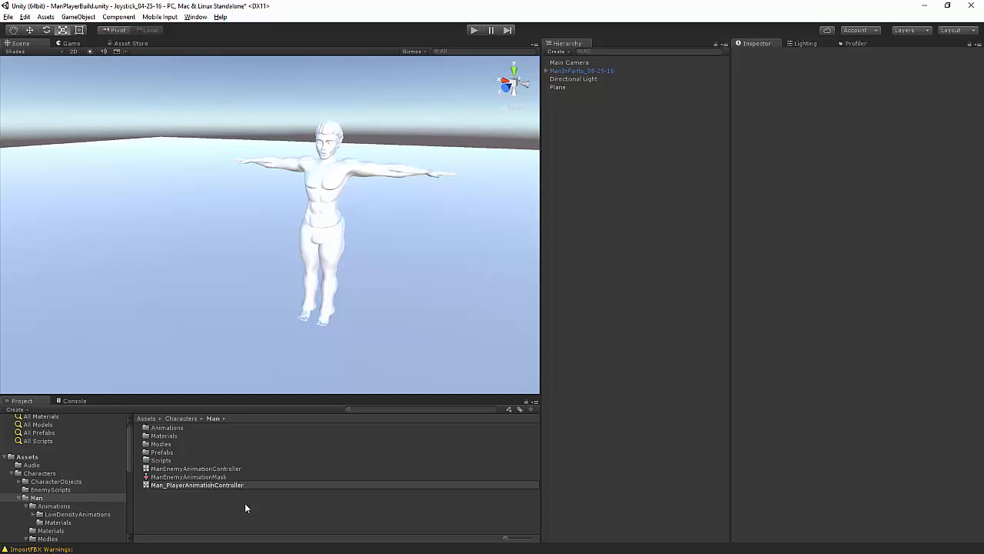
key(Left)
key(Left)
key(Left)
key(BackSpace)
key(Return)
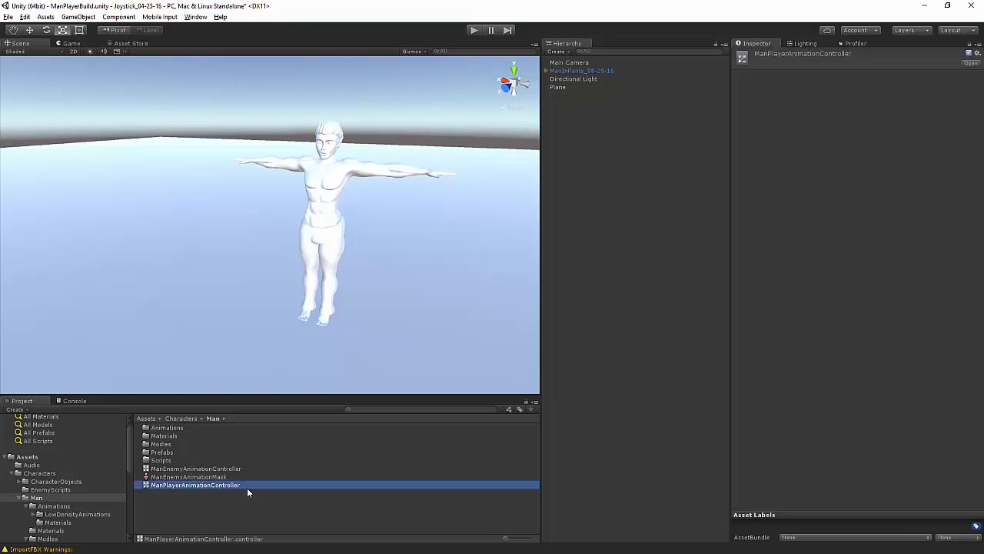
Assign ManPlayerAnimationController as the controller of the ManInPants_08-29-16 character's Animator.
click(331, 183)
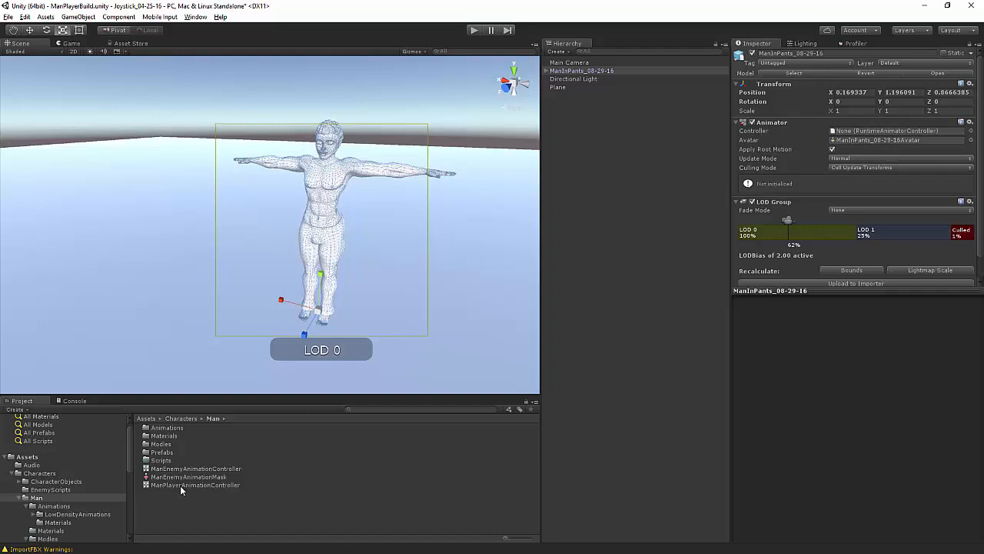
drag(174, 486, 917, 131)
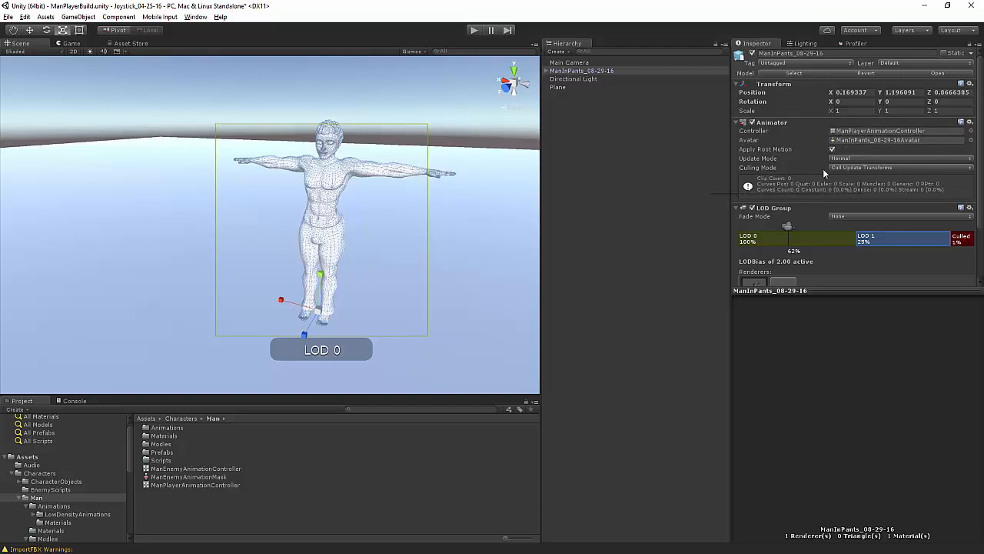
Add a Rigidbody and a Capsule Collider component to the ManInPants_08-29-16 character.
scroll(825, 173, down, 3)
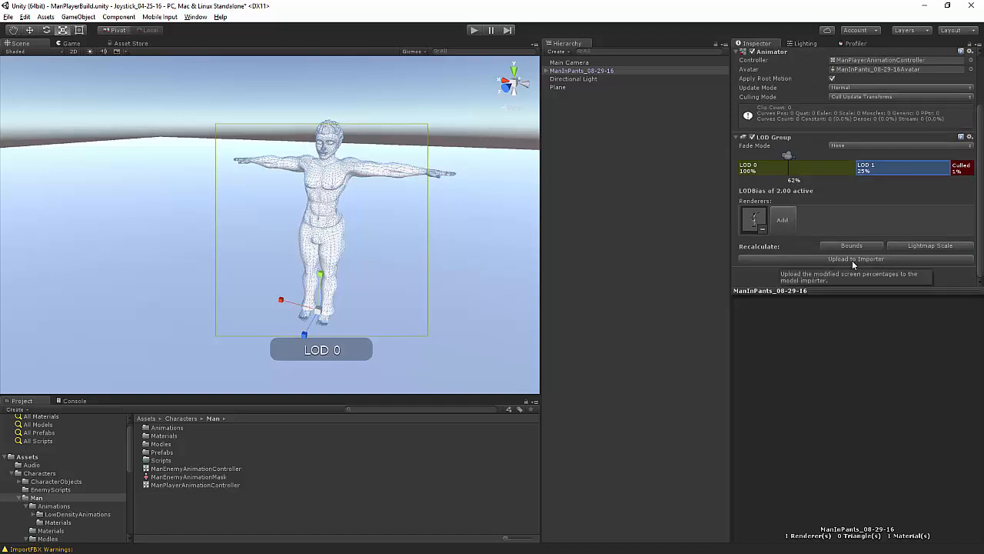
click(865, 277)
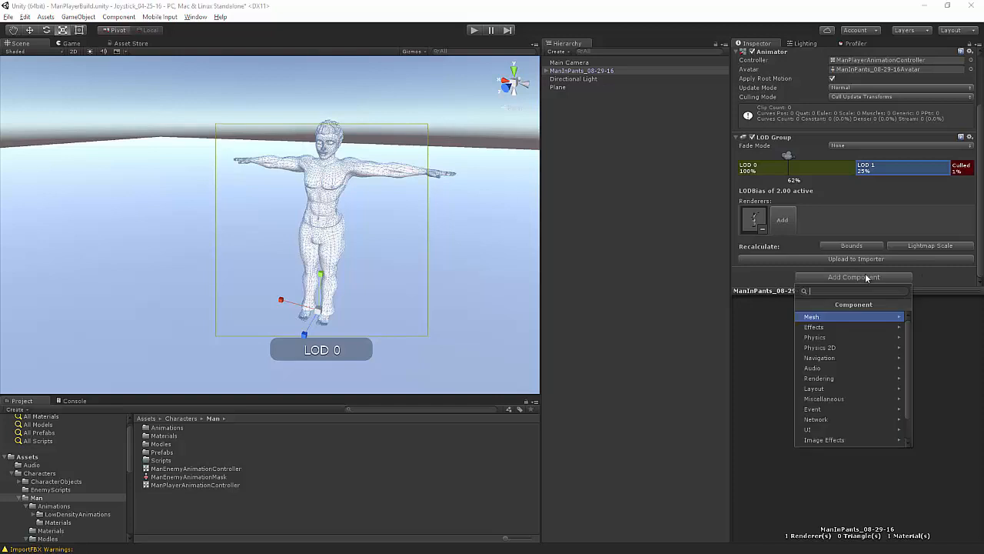
click(828, 338)
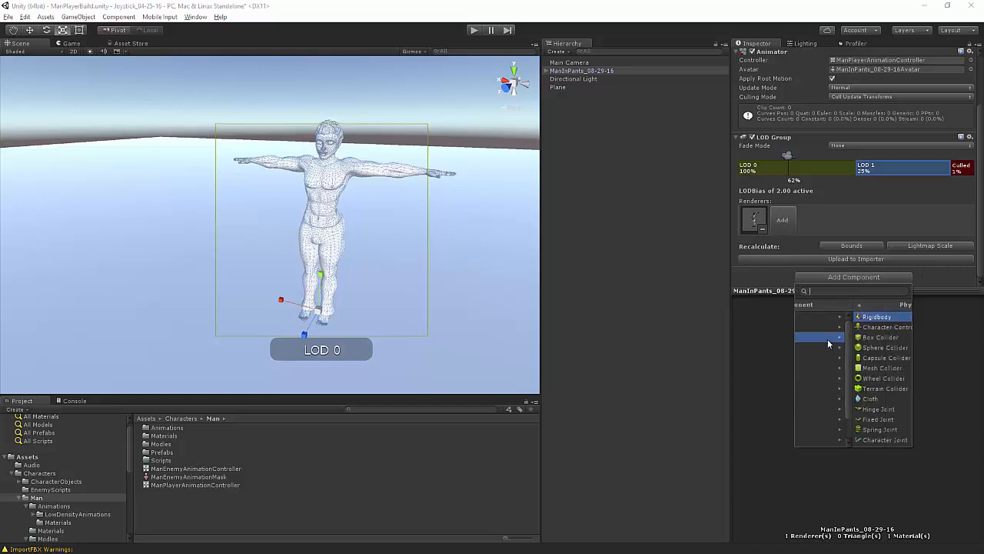
click(827, 316)
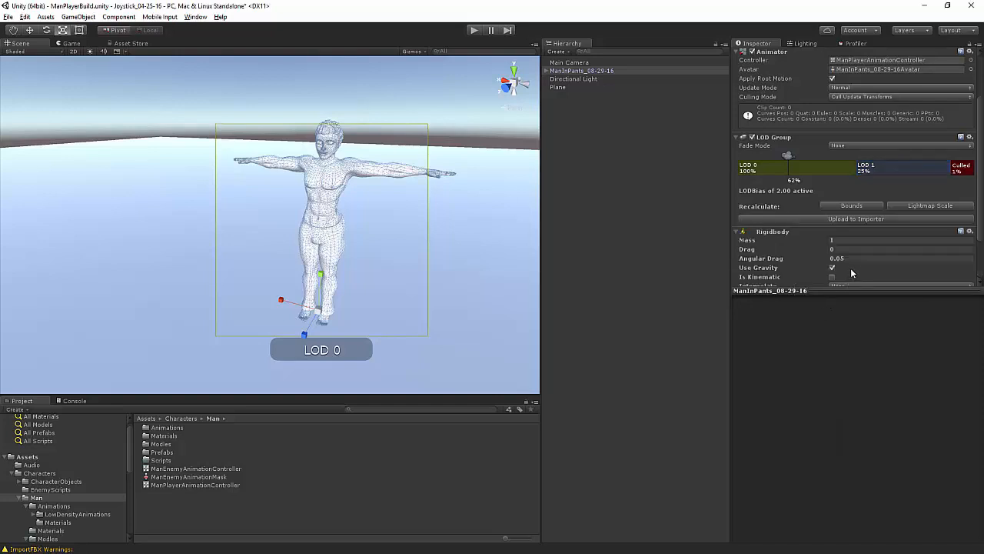
scroll(851, 268, down, 2)
click(845, 277)
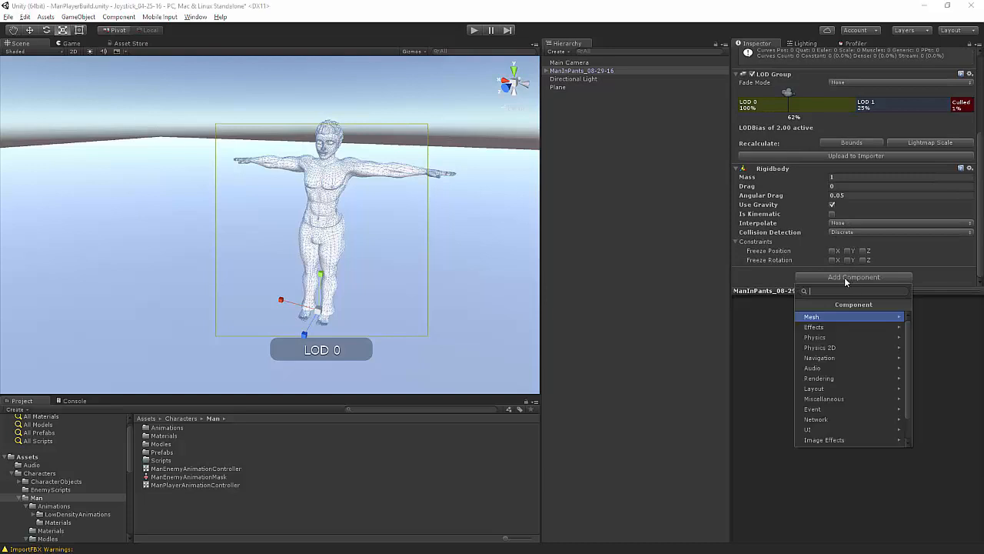
click(827, 338)
click(826, 356)
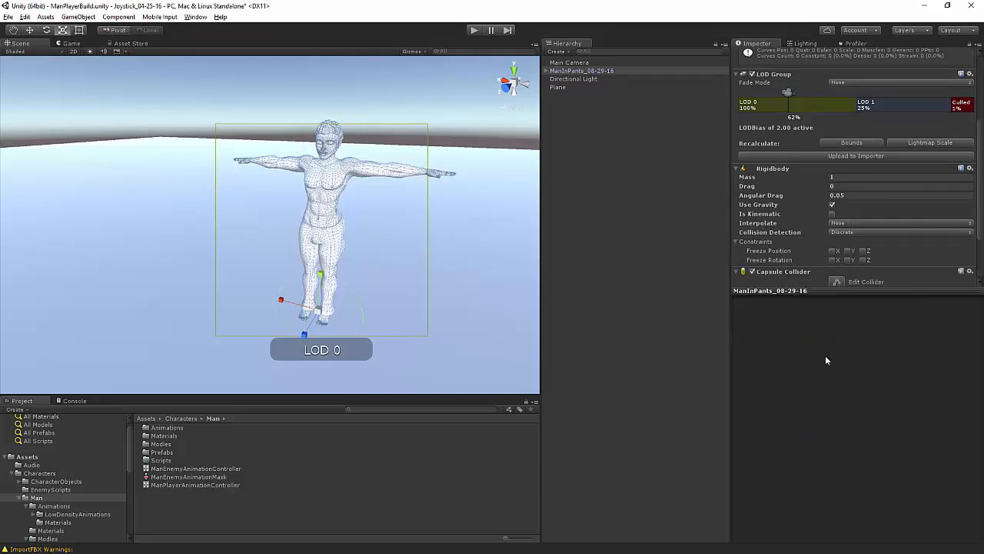
Set the Capsule Collider's height to 2 and its center Y to 1.
scroll(864, 232, down, 2)
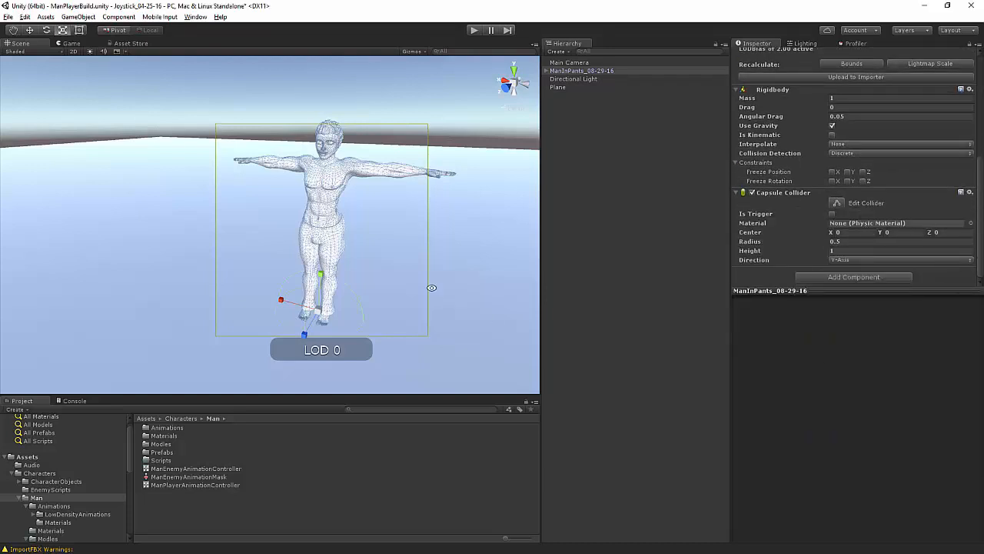
mouse_move(432, 288)
alt+mouse_down()
mouse_move(423, 255)
mouse_move(424, 279)
alt+mouse_up()
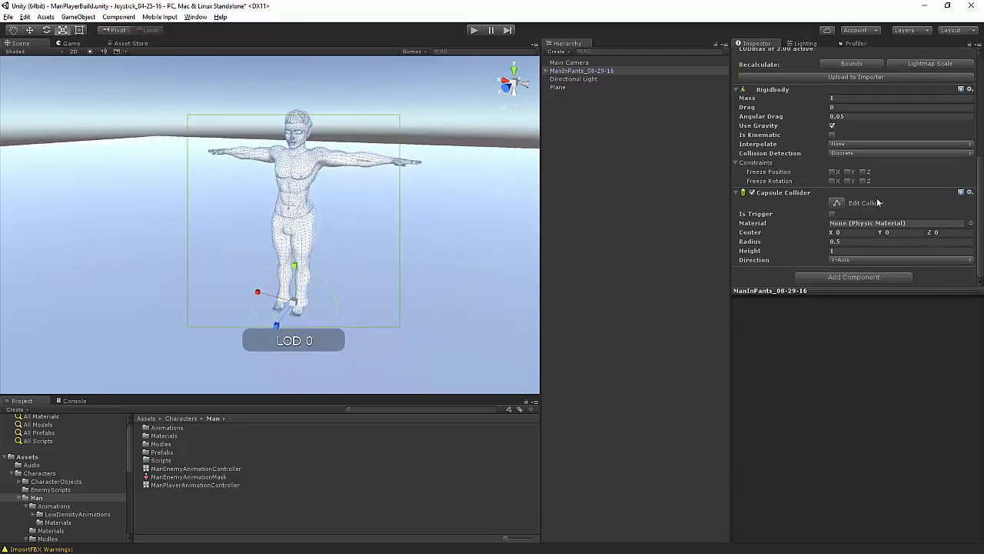
click(844, 252)
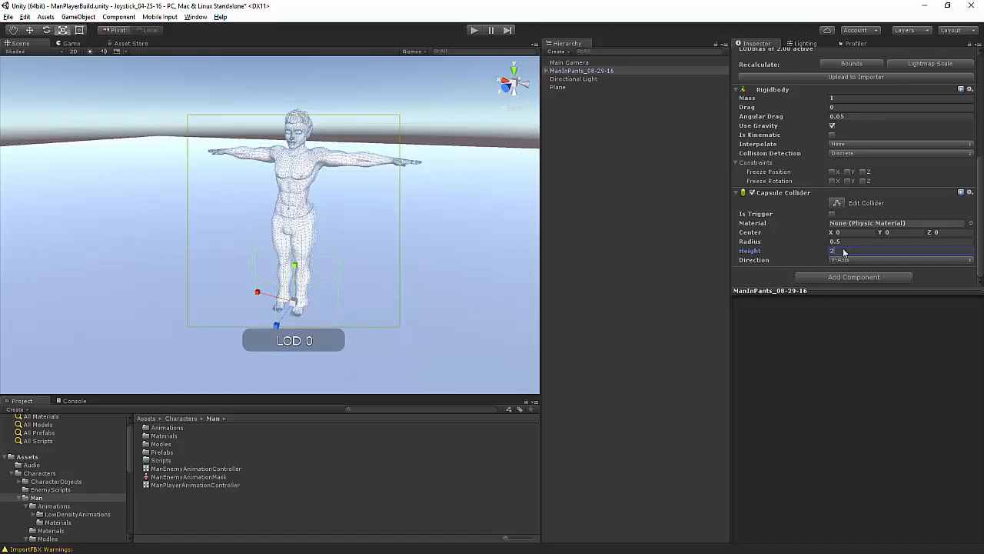
click(902, 233)
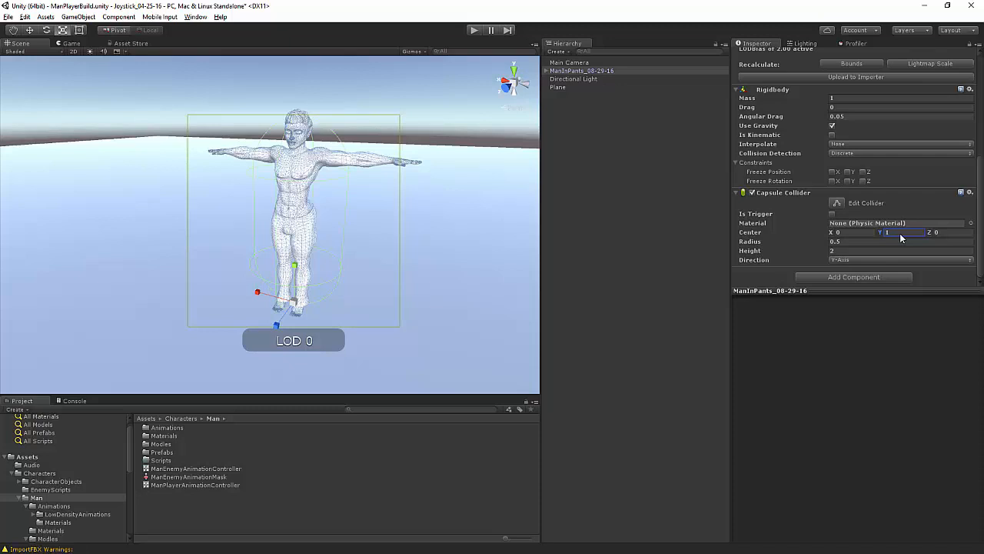
Examine how the Capsule Collider fits around the character, from the feet up to the head.
alt+drag(229, 196, 238, 158)
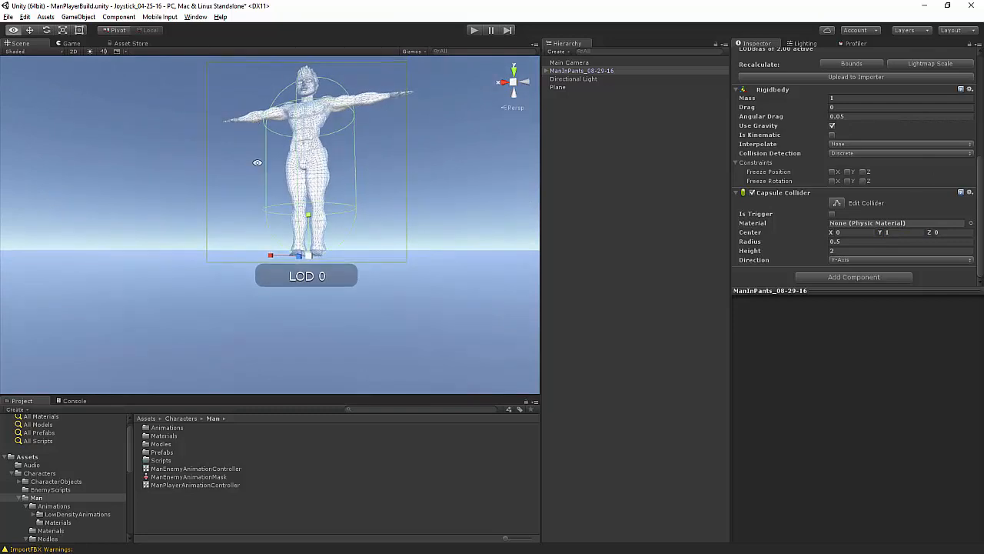
alt+right_drag(331, 269, 391, 293)
alt+drag(391, 292, 373, 256)
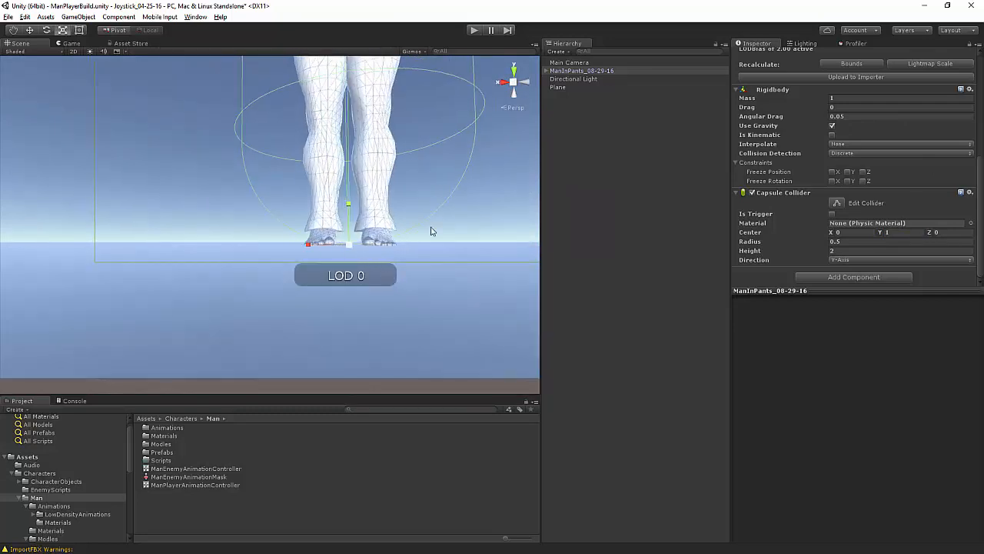
key(q)
scroll(406, 246, down, 5)
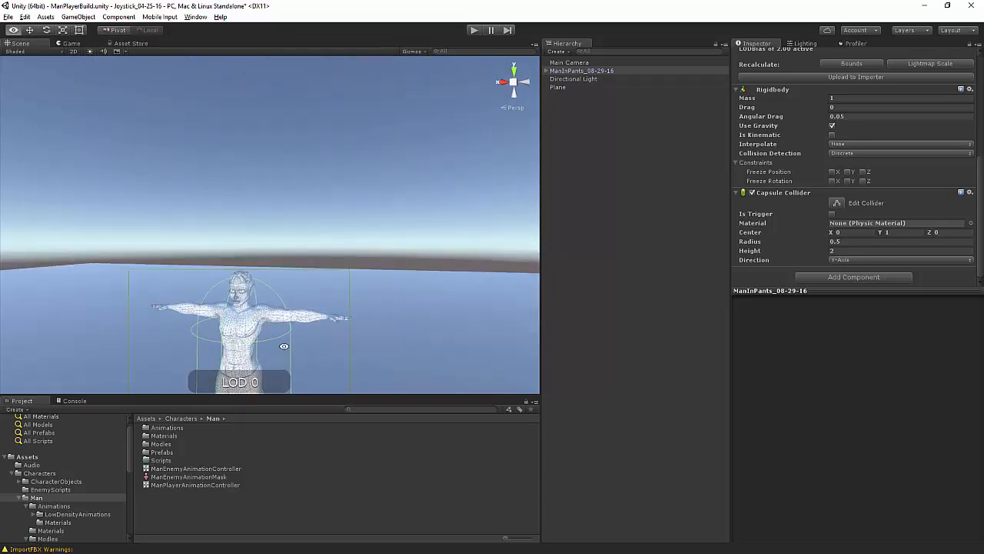
scroll(339, 264, up, 2)
scroll(339, 264, up, 2)
alt+drag(340, 263, 342, 286)
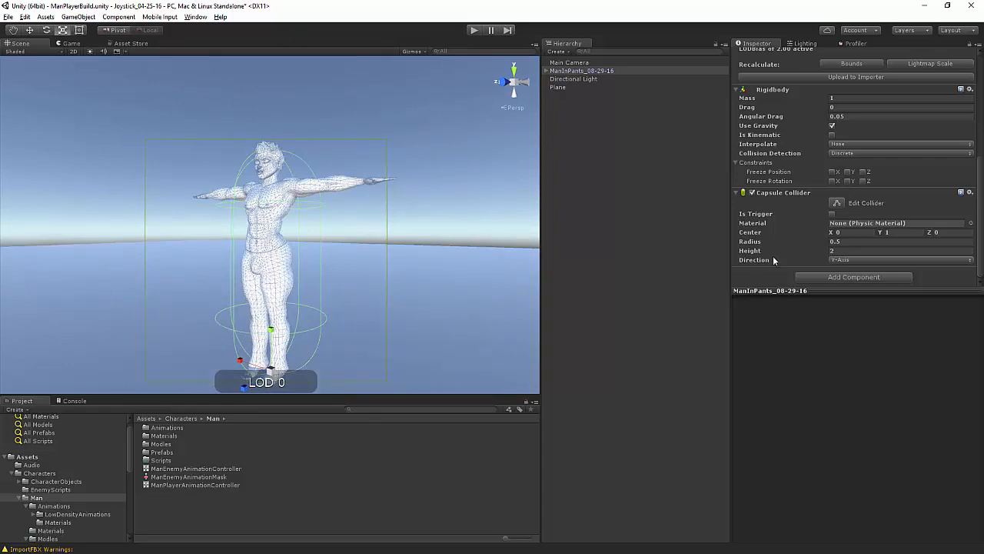
Set the Capsule Collider's height to 2.1 and its center Y to 1.05, then check the fit around the character.
click(844, 252)
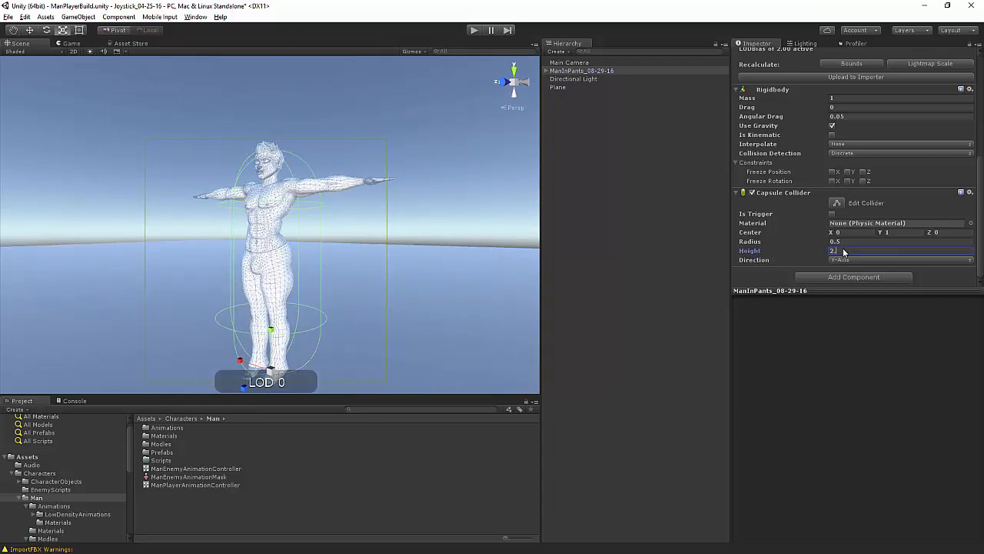
text(.1)
alt+drag(305, 217, 324, 197)
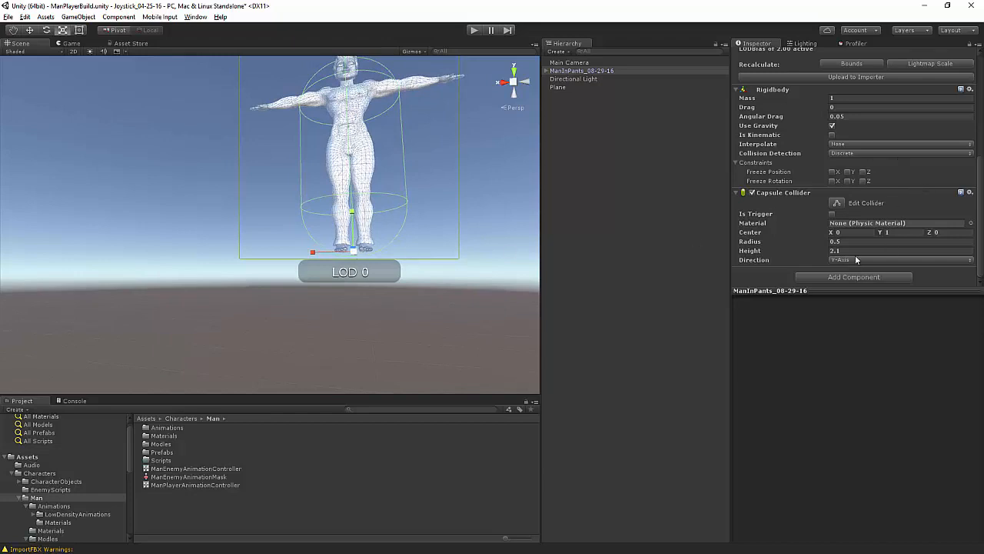
click(901, 233)
text(1.05)
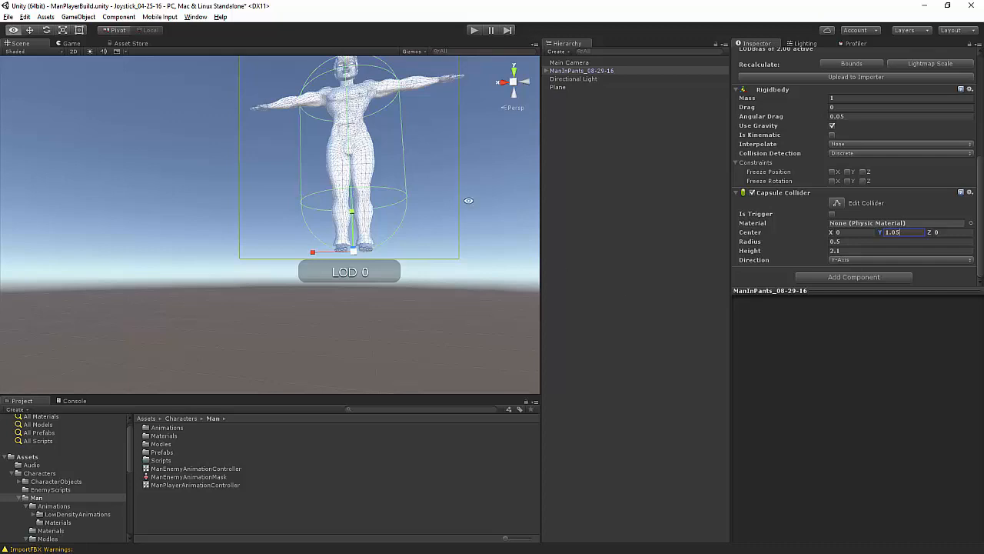
click(397, 211)
alt+drag(399, 211, 291, 259)
scroll(300, 231, up, 3)
scroll(385, 300, down, 5)
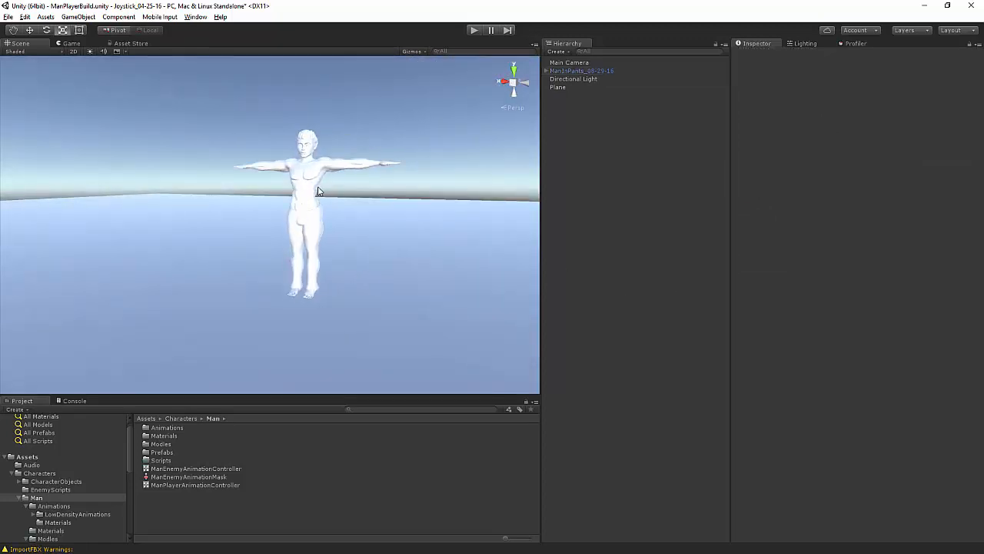
Create a new C# script named ManPlayerCharacterController and add it as a component to the ManInPants_08-29-16 character.
click(313, 190)
scroll(847, 146, down, 5)
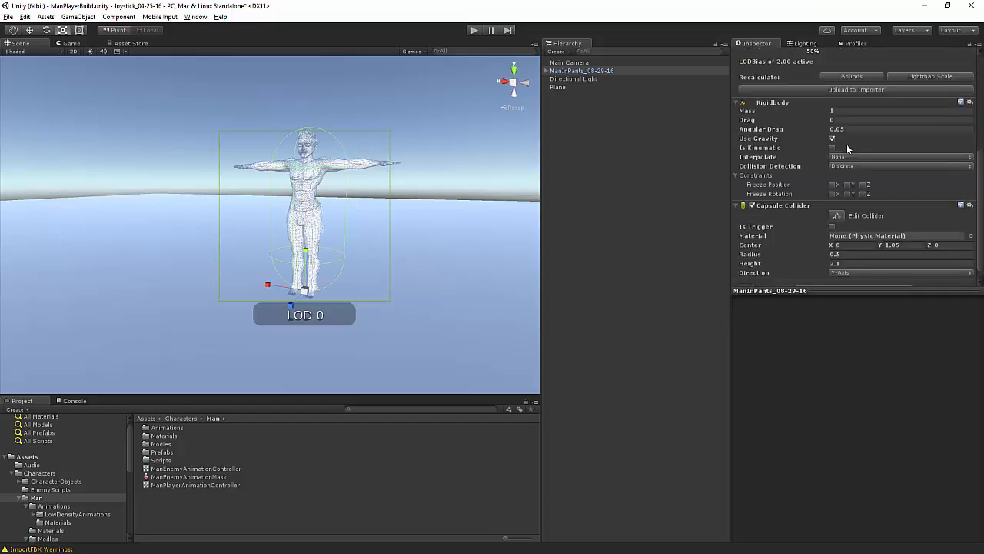
scroll(847, 144, down, 1)
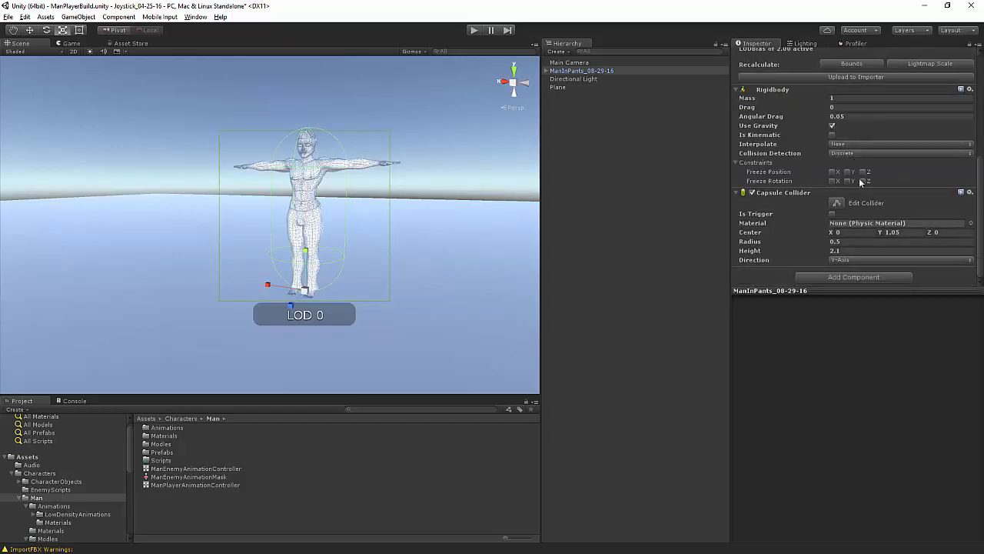
scroll(859, 177, up, 6)
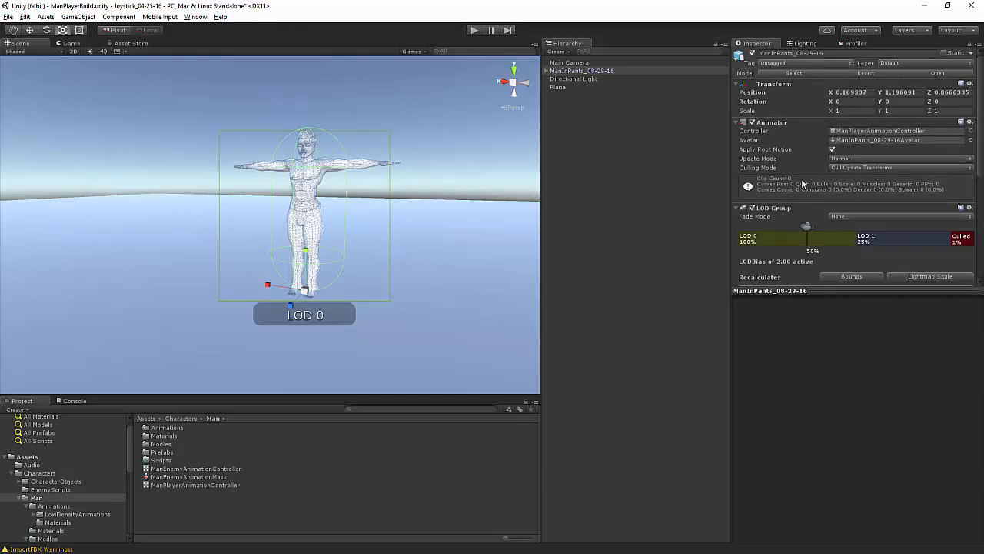
scroll(865, 233, down, 5)
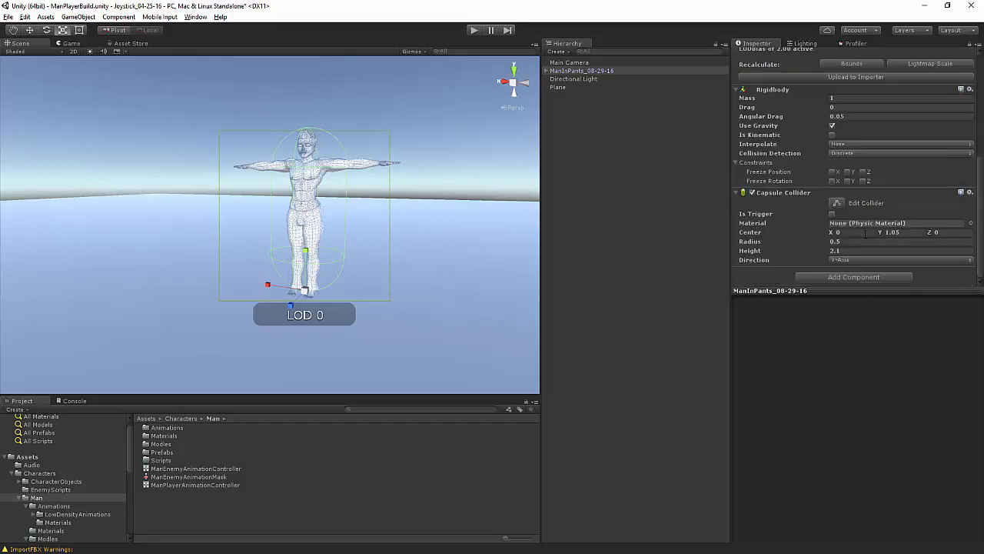
click(851, 278)
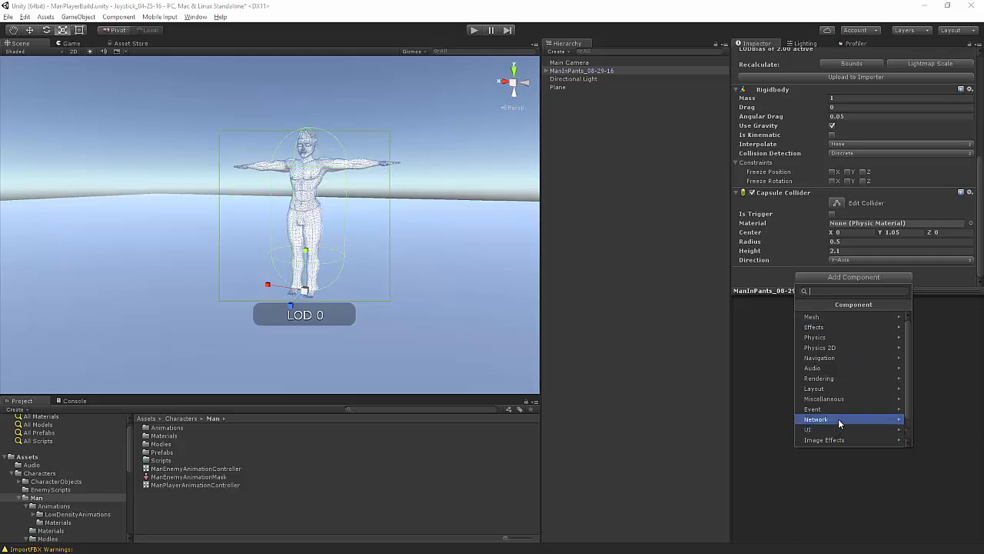
scroll(844, 355, down, 1)
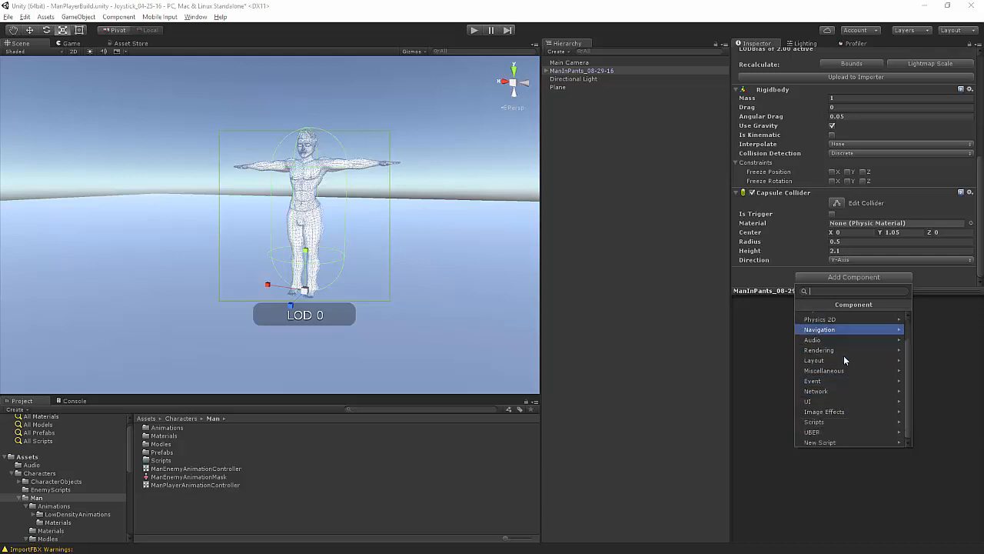
click(834, 443)
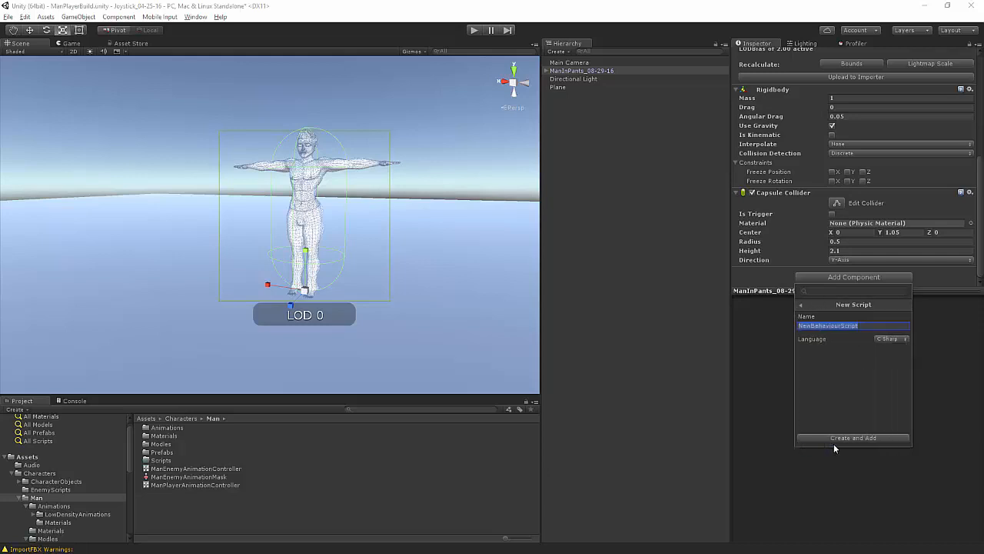
text(ManPlayerCharacterController)
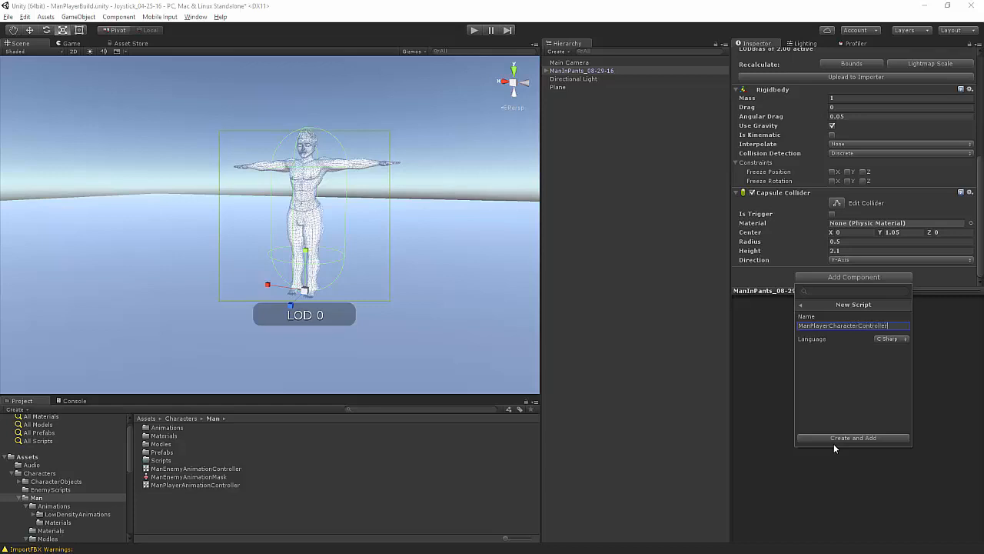
key(Return)
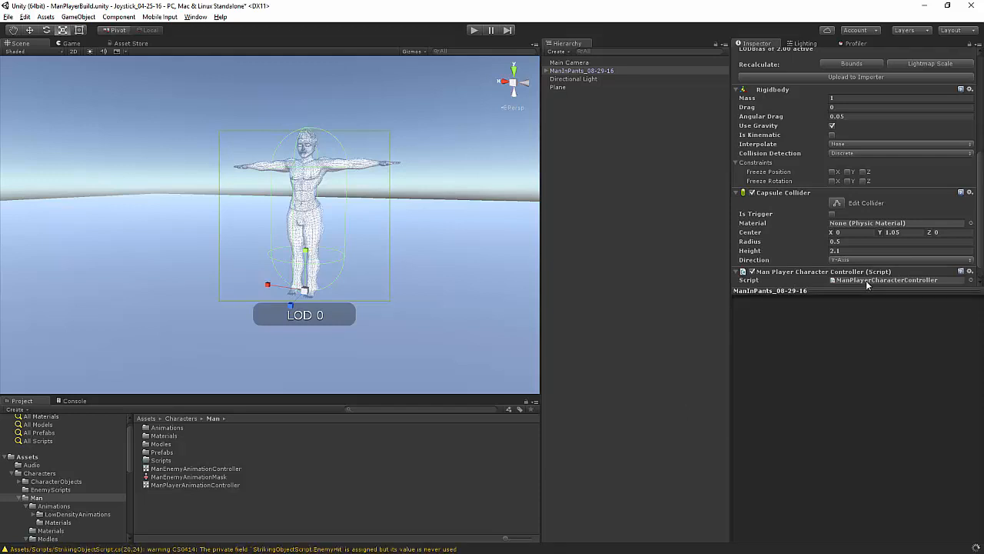
Open the ManPlayerCharacterController script in Visual Studio, reload all modified projects, and glance at CharacterControllerLogic.cs for reference.
double_click(866, 280)
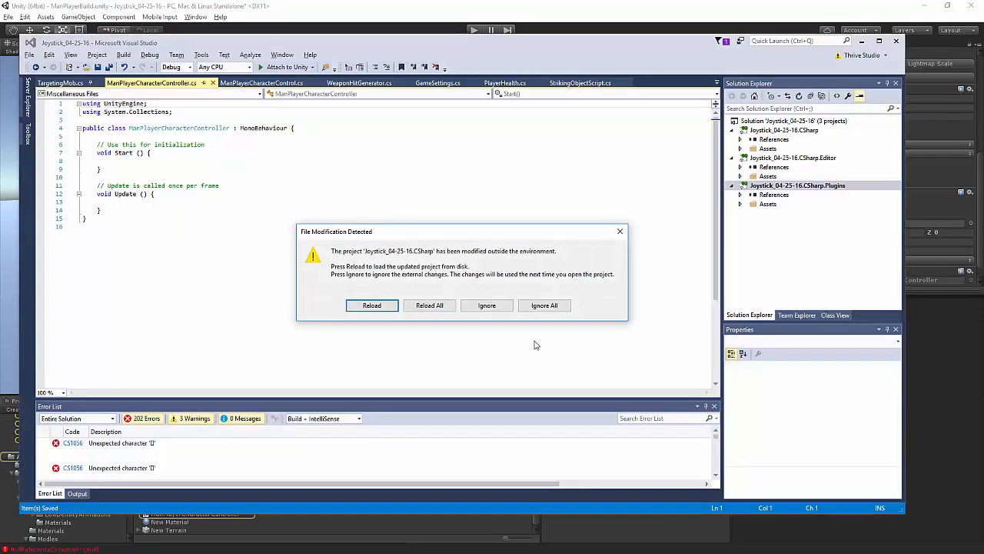
click(436, 306)
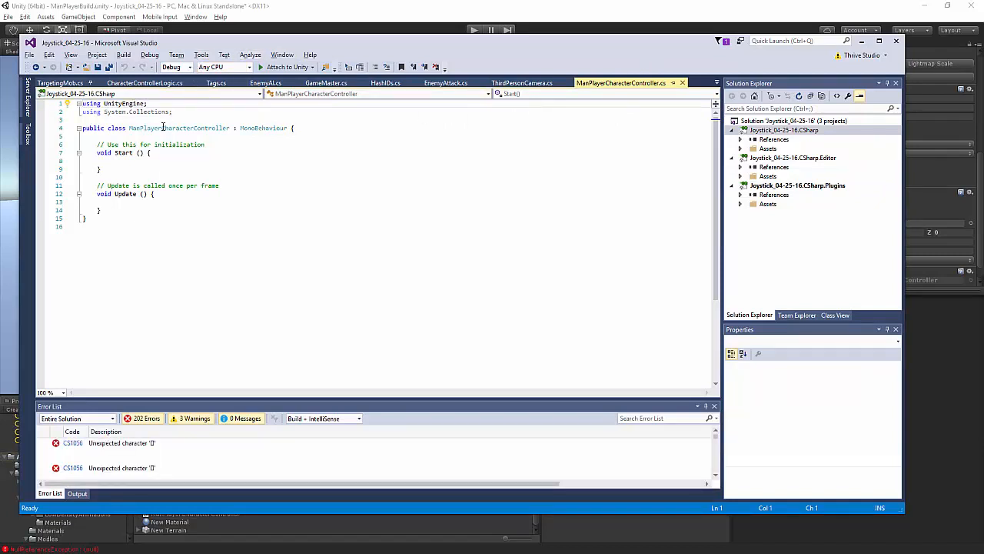
click(140, 83)
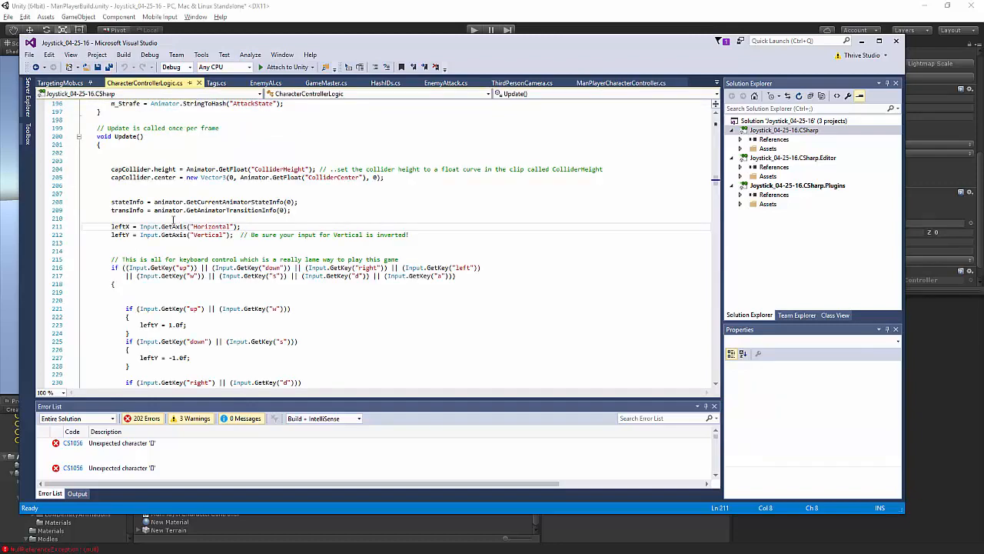
scroll(298, 198, up, 15)
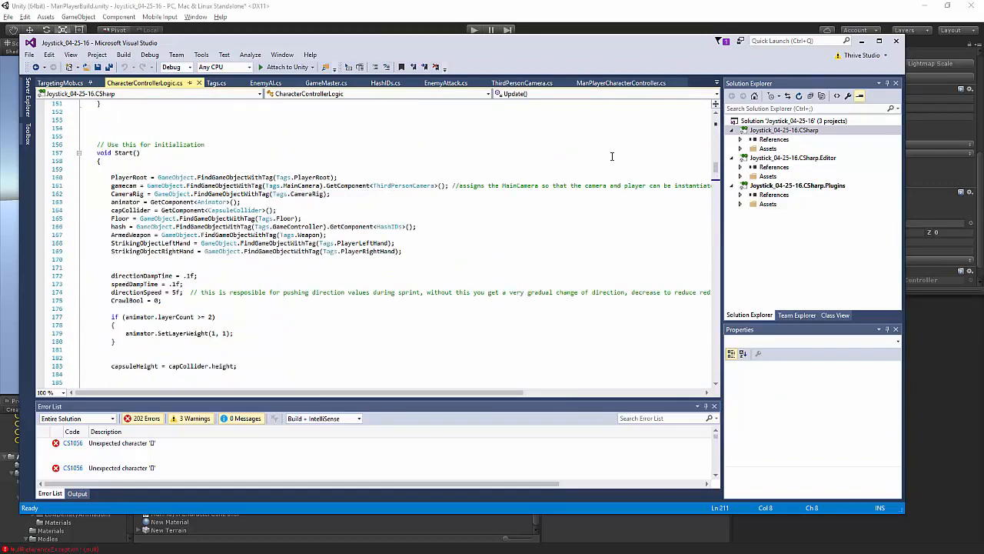
click(621, 84)
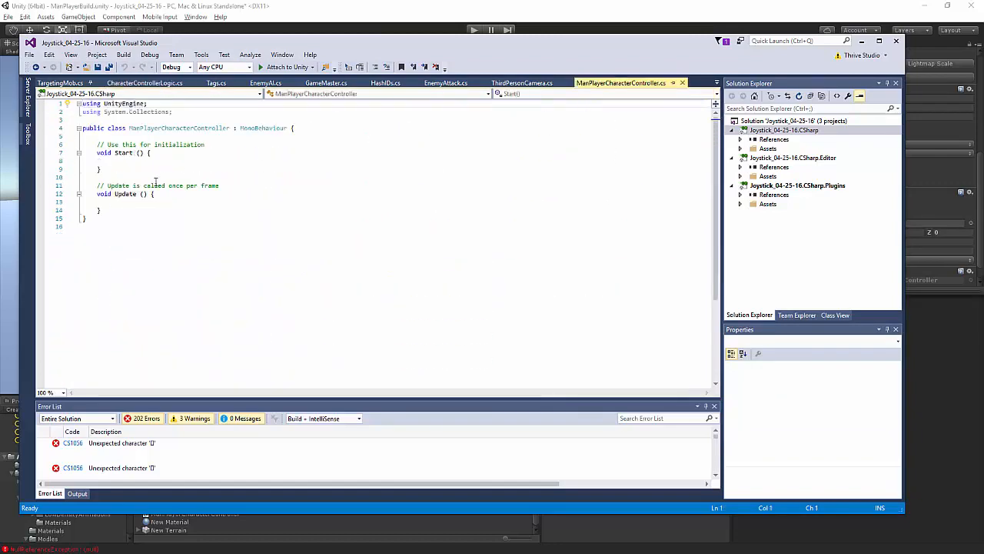
click(158, 228)
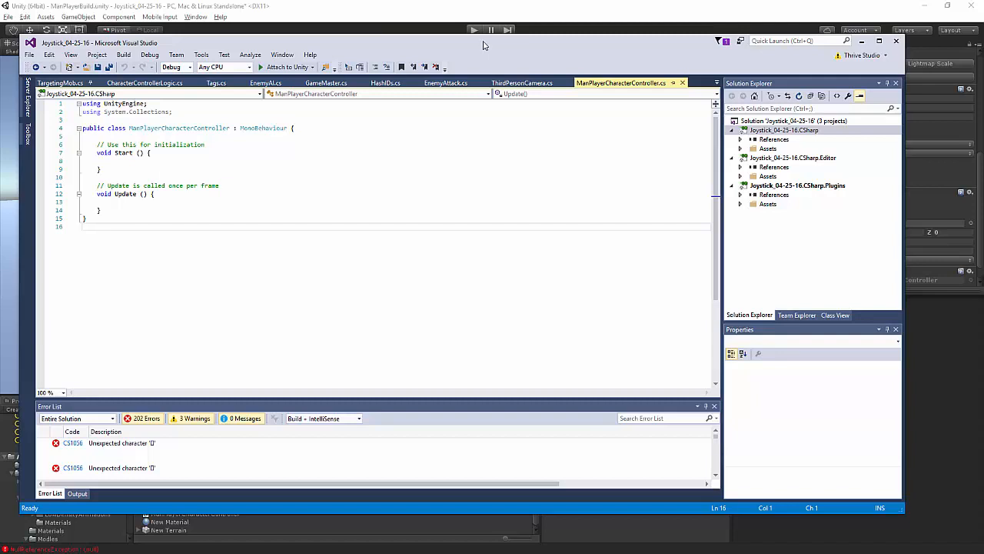
Copy the serialized private Animator field from CharacterControllerLogic.cs into the beginning of the ManPlayerCharacterController class and save the script.
click(337, 128)
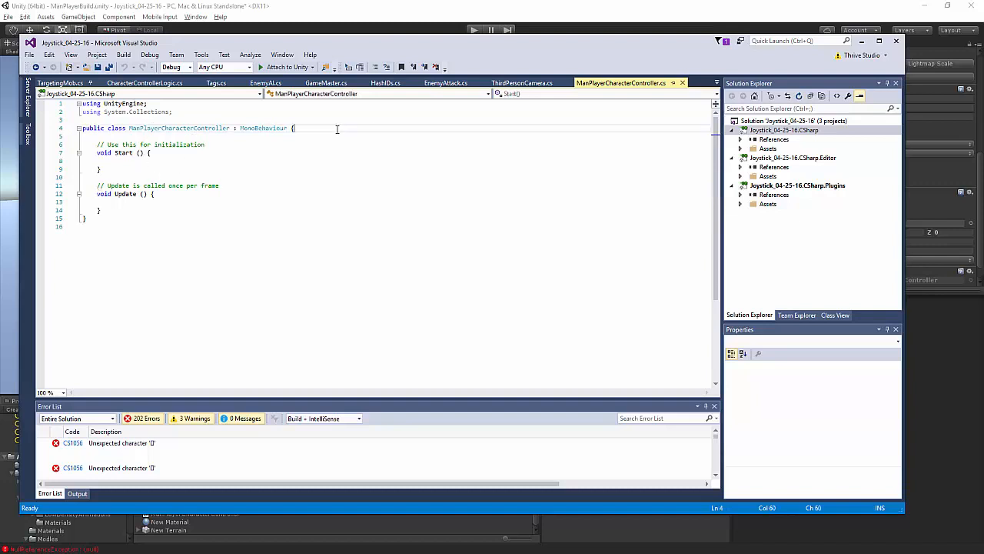
key(Return)
key(Return)
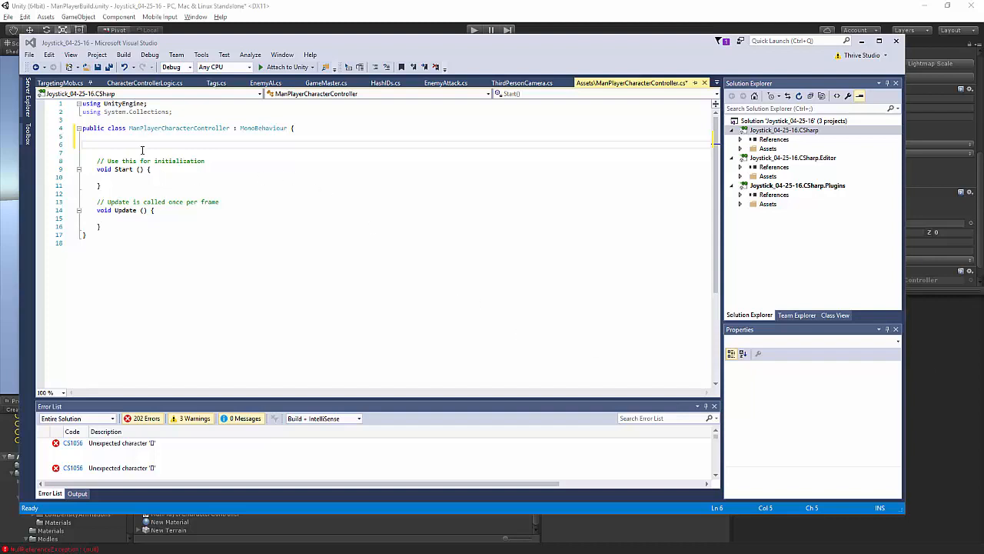
click(144, 82)
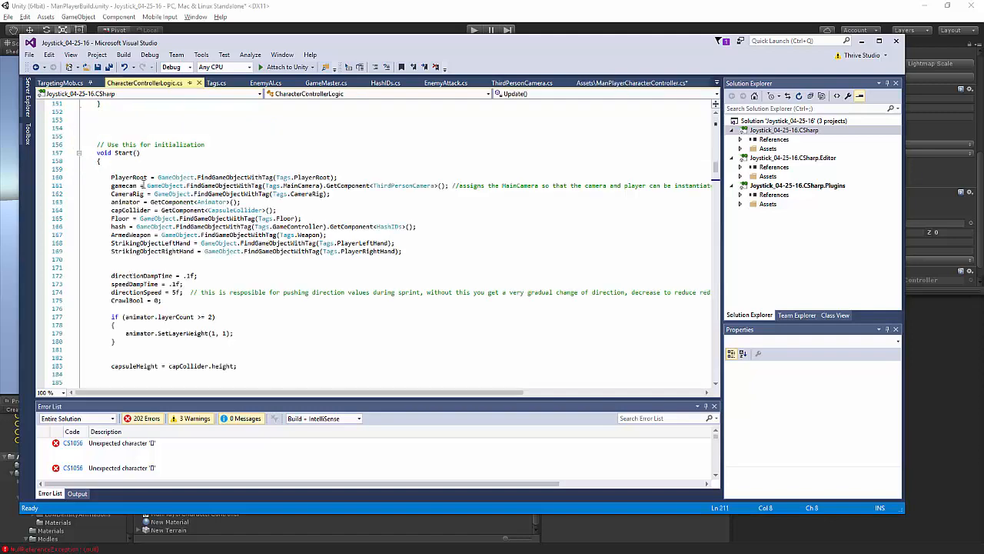
scroll(157, 203, up, 9)
scroll(160, 191, up, 20)
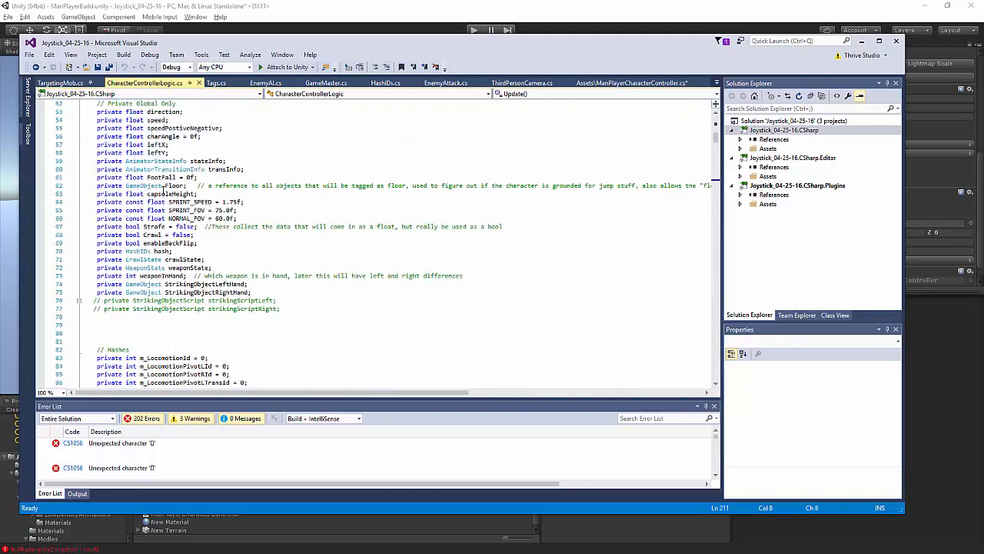
scroll(718, 132, up, 10)
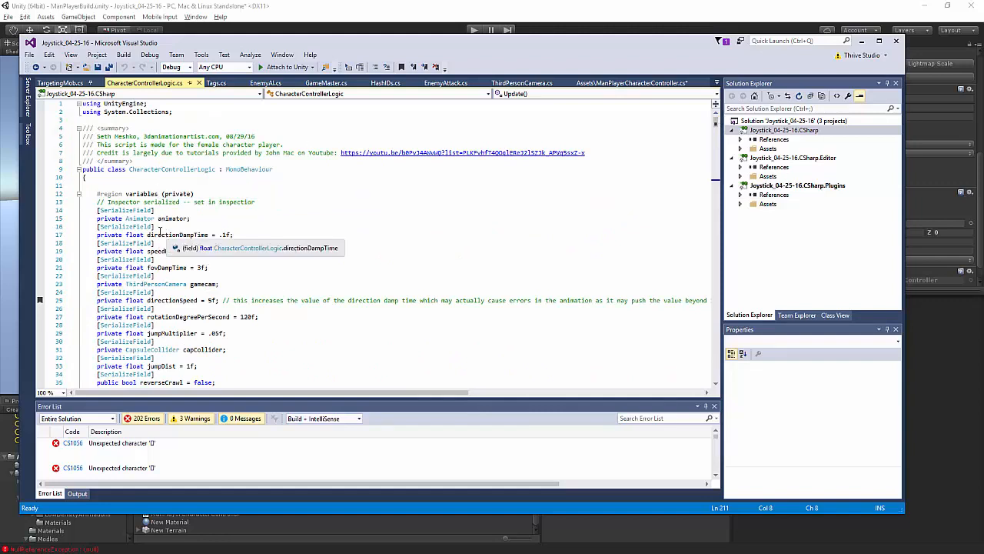
drag(192, 218, 97, 210)
key(ctrl+c)
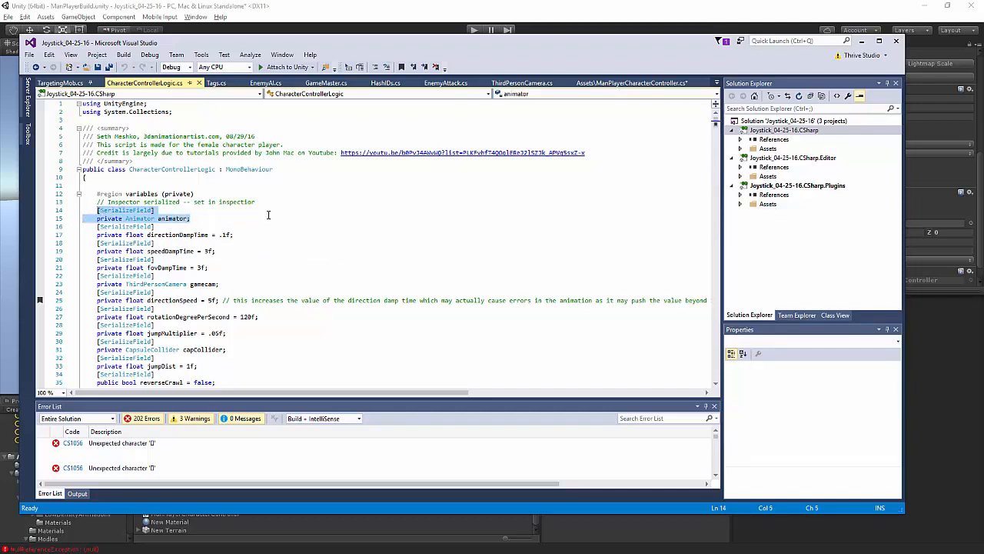
click(627, 82)
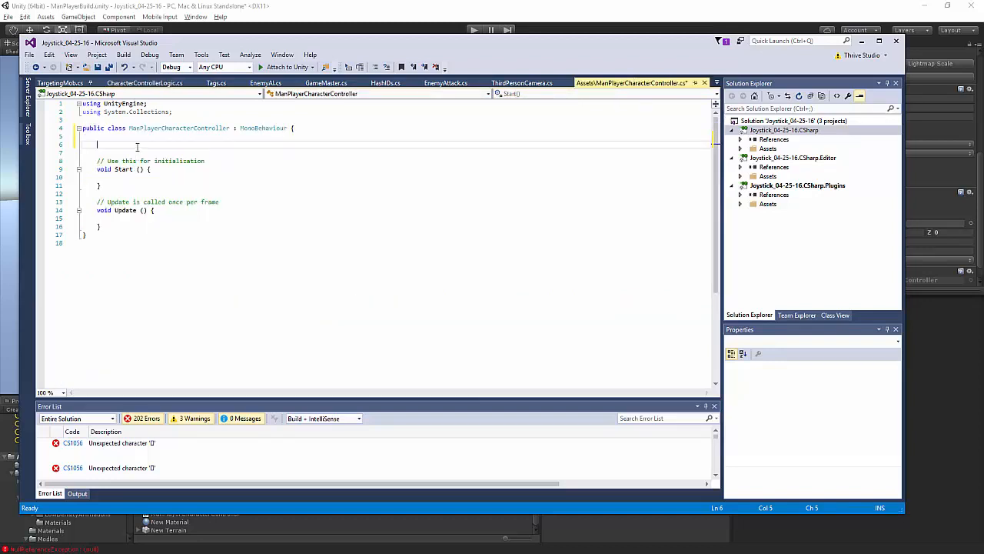
key(ctrl+v)
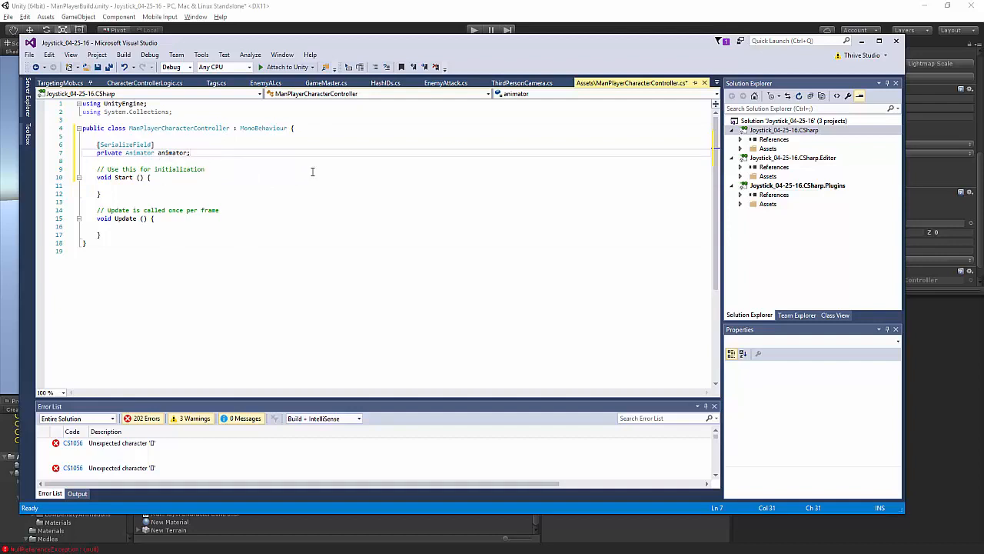
key(ctrl+s)
Switch to Unity and check the Animator field of the character's Man Player Character Controller script component.
key(alt+Tab)
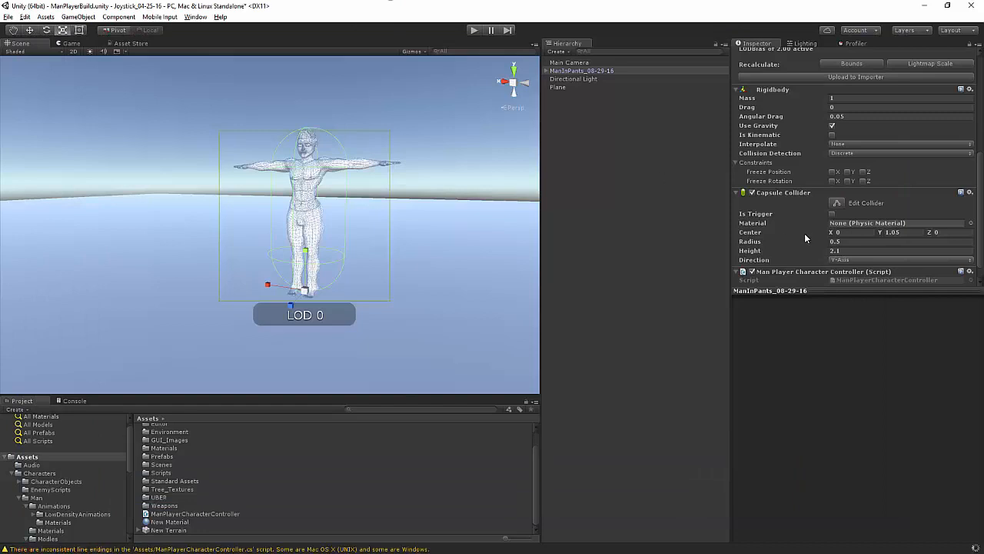
scroll(805, 233, down, 1)
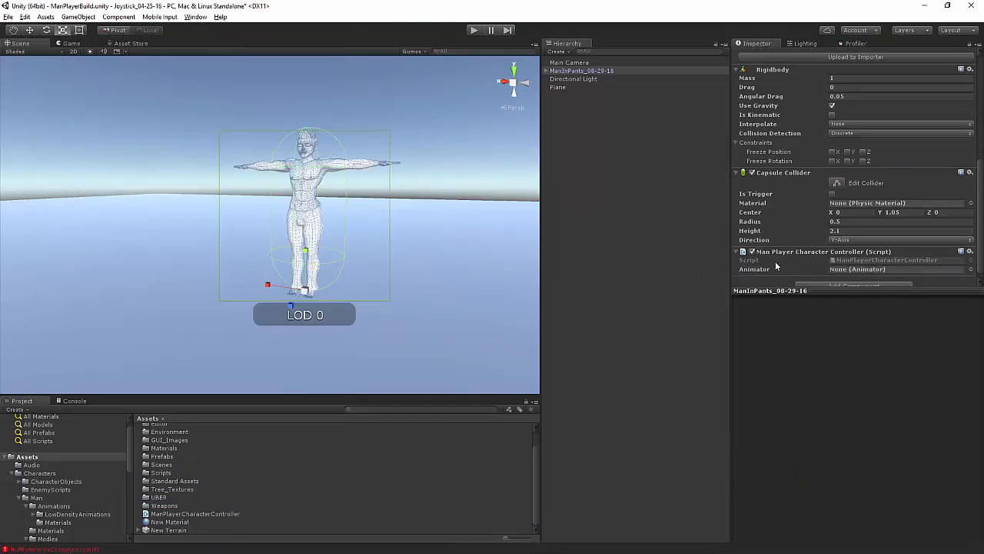
scroll(773, 264, down, 1)
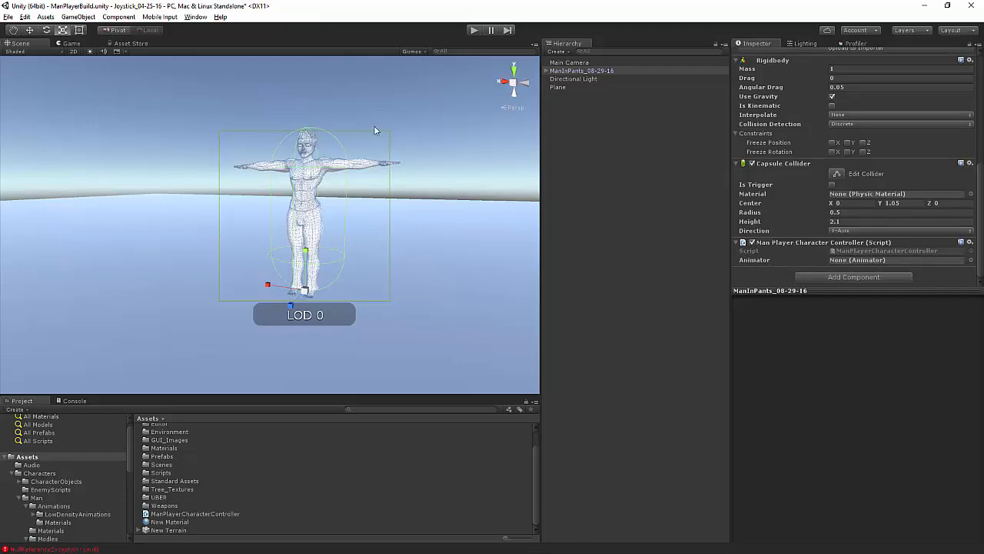
Switch to Visual Studio and add a blank line at the beginning of the Start() method in ManPlayerCharacterController.
key(alt+Tab)
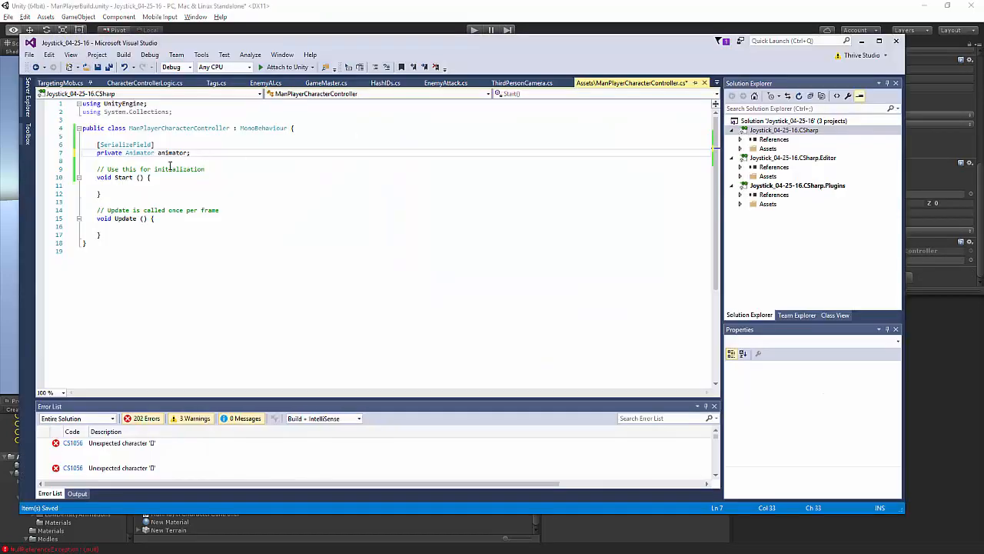
click(165, 179)
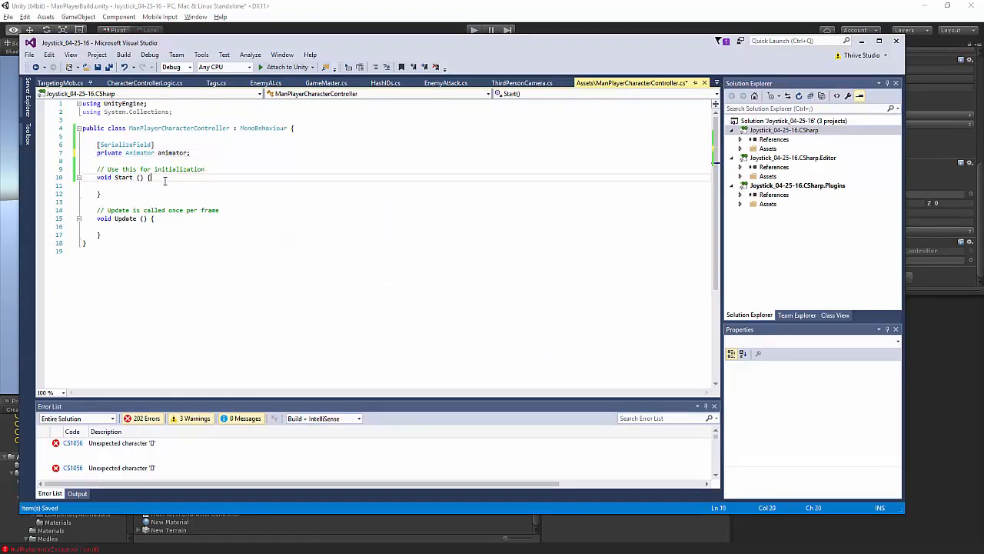
key(Return)
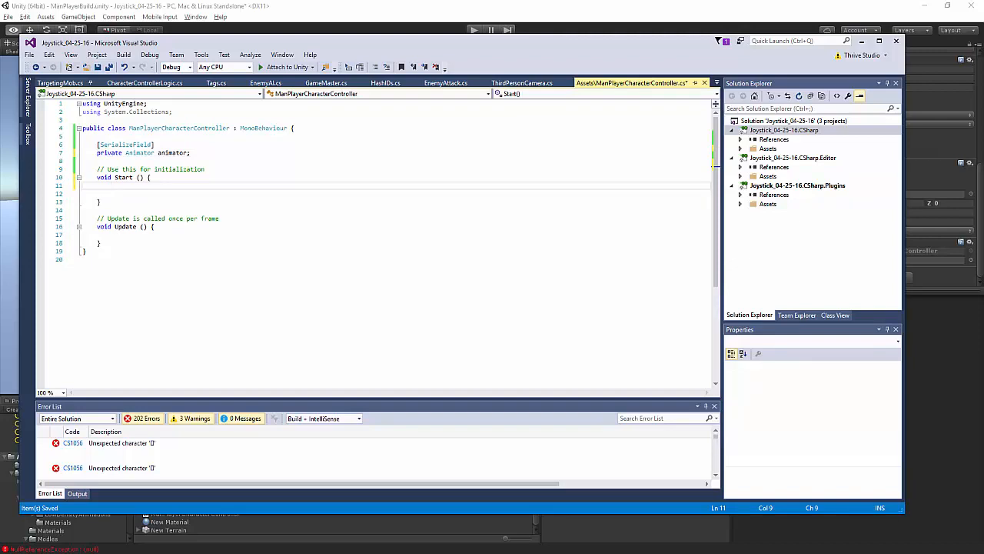
Copy the line "animator = GetComponent<Animator>();" from Start() in CharacterControllerLogic.cs into the Start() method of ManPlayerCharacterController.
click(140, 83)
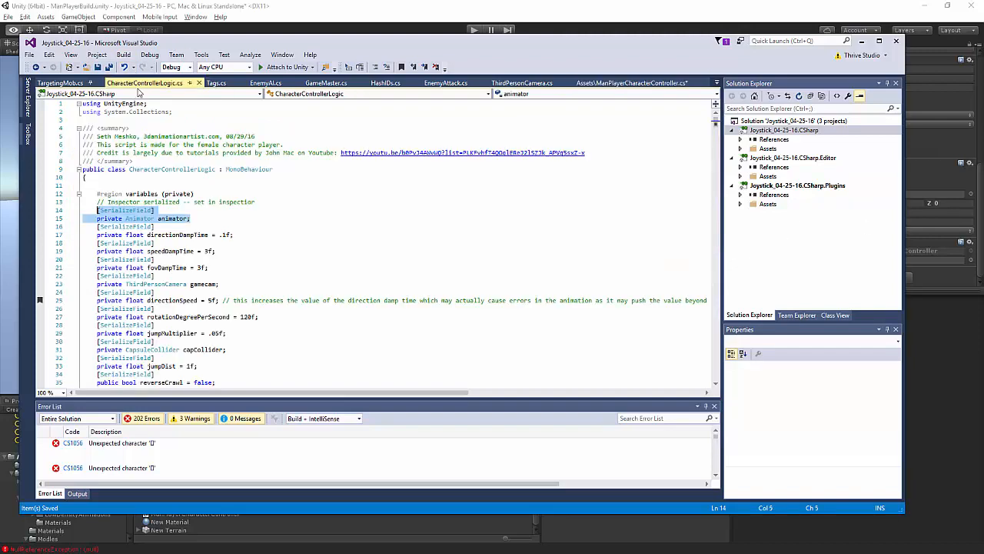
scroll(230, 259, down, 20)
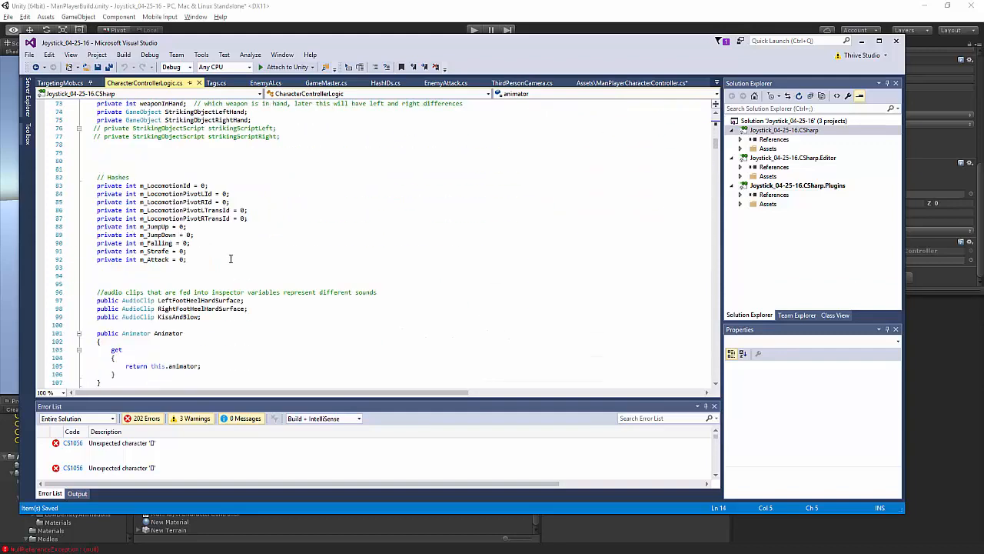
scroll(230, 258, down, 7)
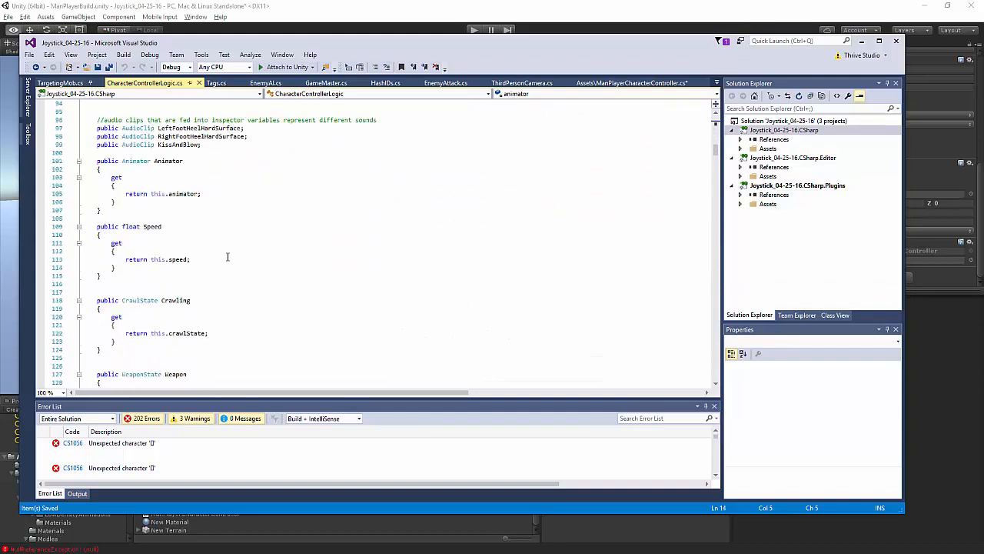
scroll(227, 257, down, 9)
scroll(227, 257, up, 8)
scroll(227, 258, down, 11)
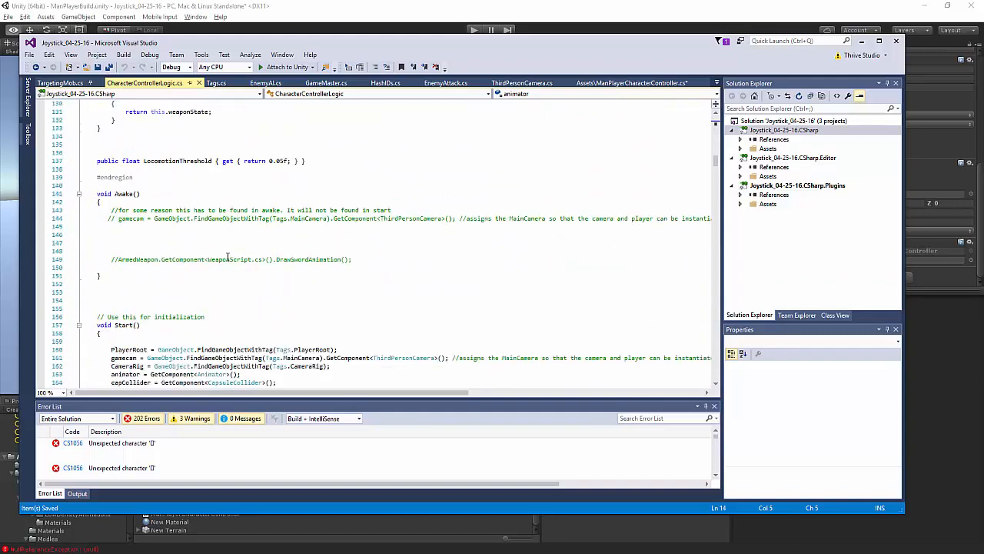
scroll(227, 258, down, 5)
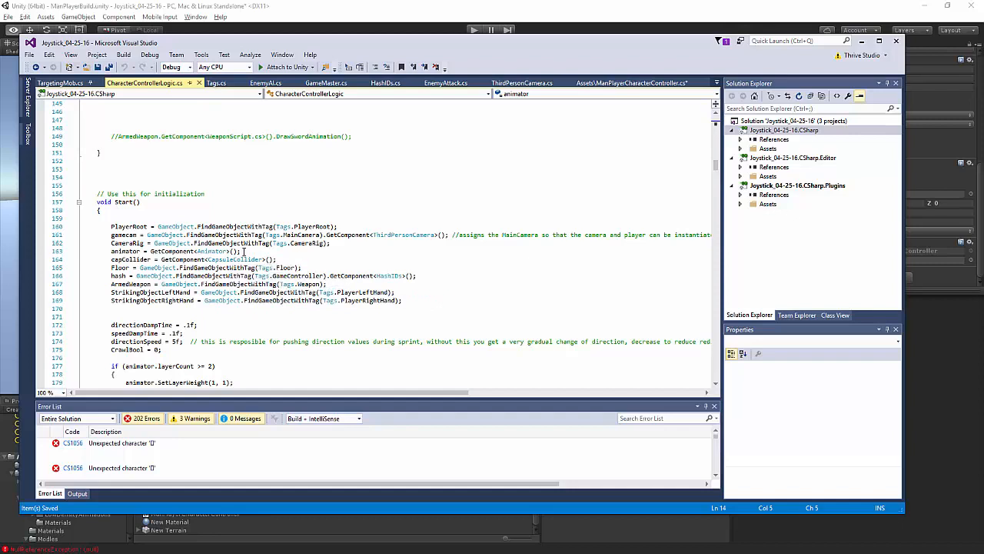
drag(244, 250, 110, 251)
key(ctrl+c)
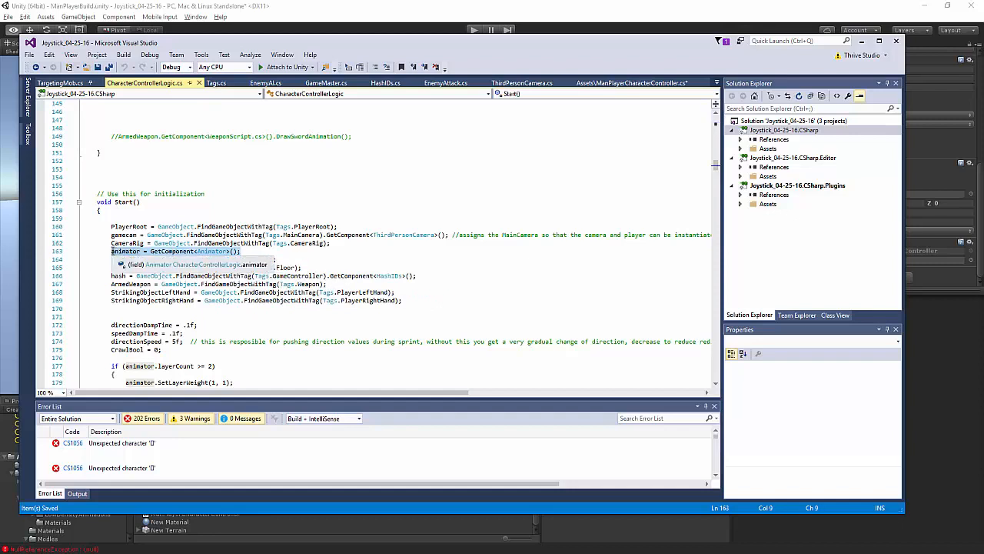
click(673, 84)
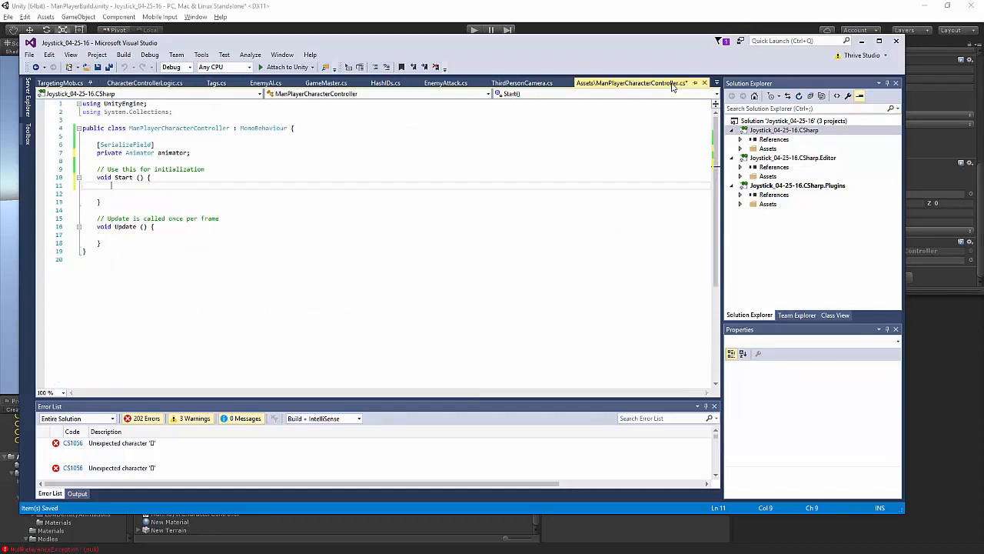
click(136, 190)
key(ctrl+v)
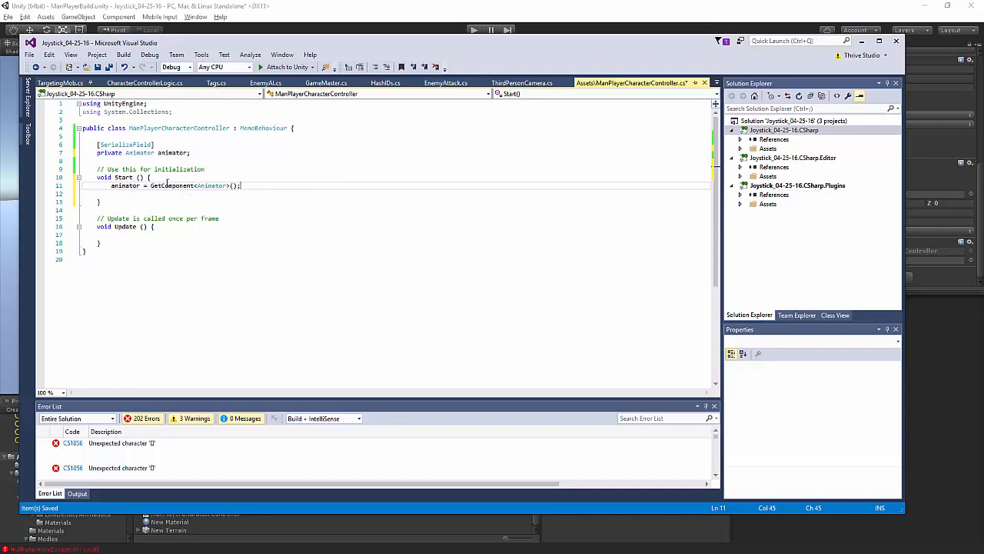
Add two blank lines at the beginning of the Update() method body.
mouse_move(179, 185)
click(171, 227)
key(Return)
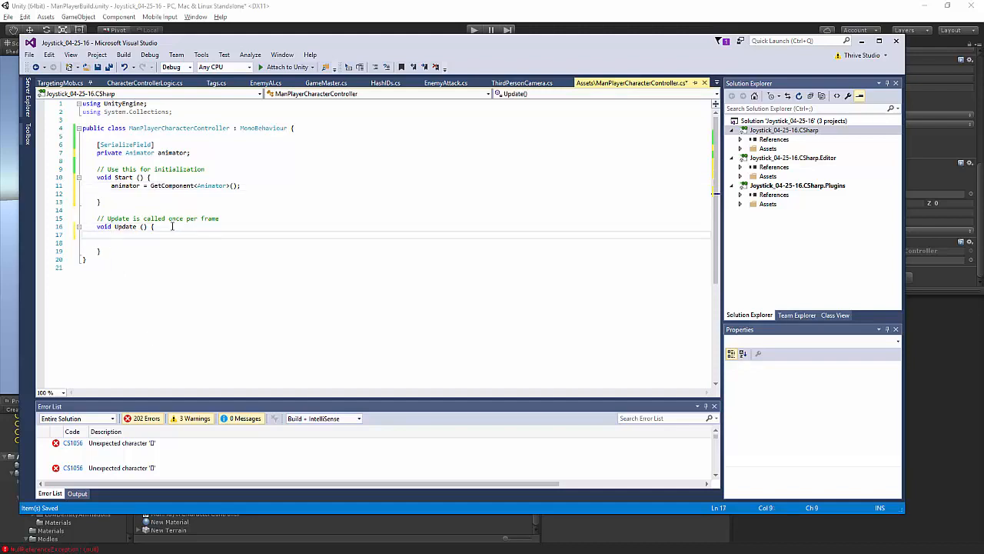
key(Return)
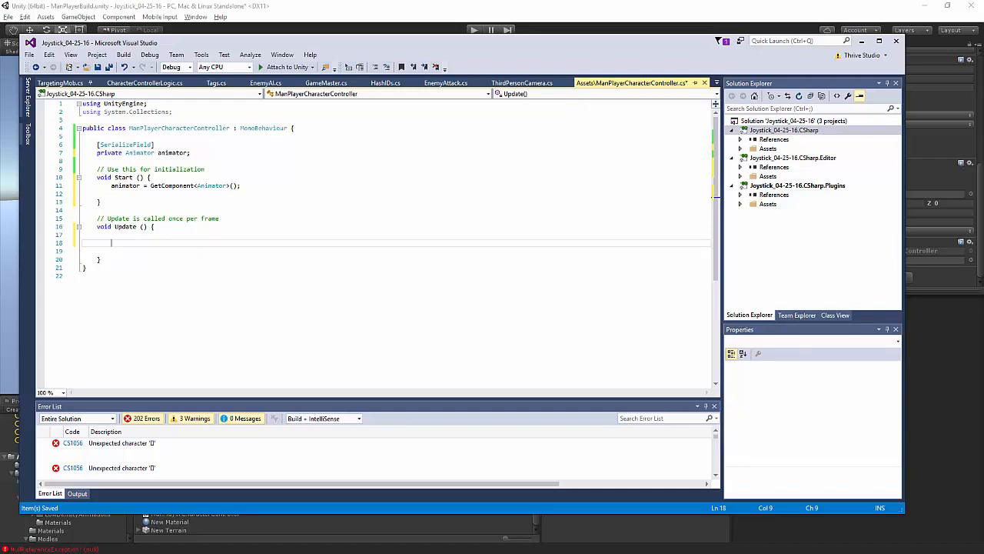
Declare the variable "private float direction;" below the animator field, separated from it by a blank line.
click(215, 159)
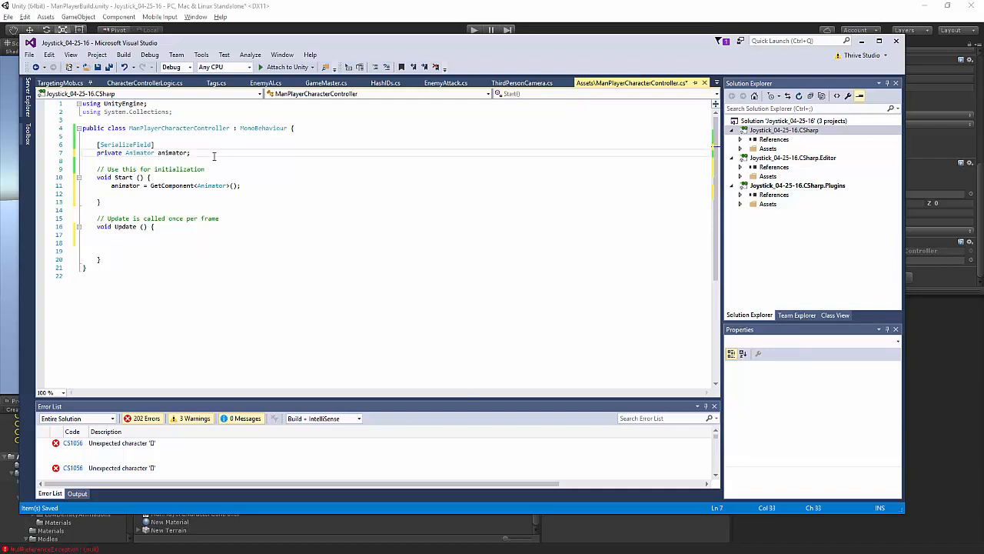
key(Return)
key(Return)
text(po)
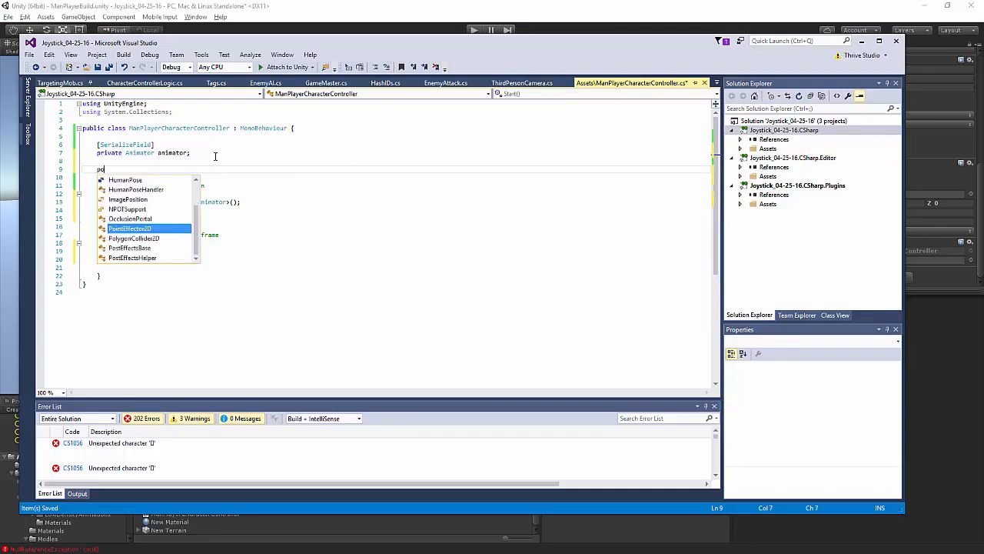
text(ivate)
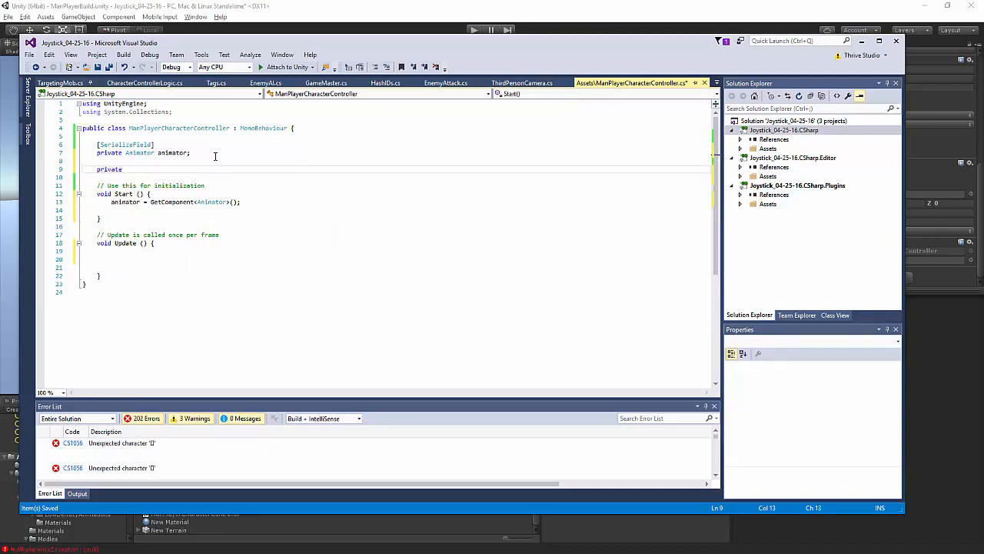
text( float )
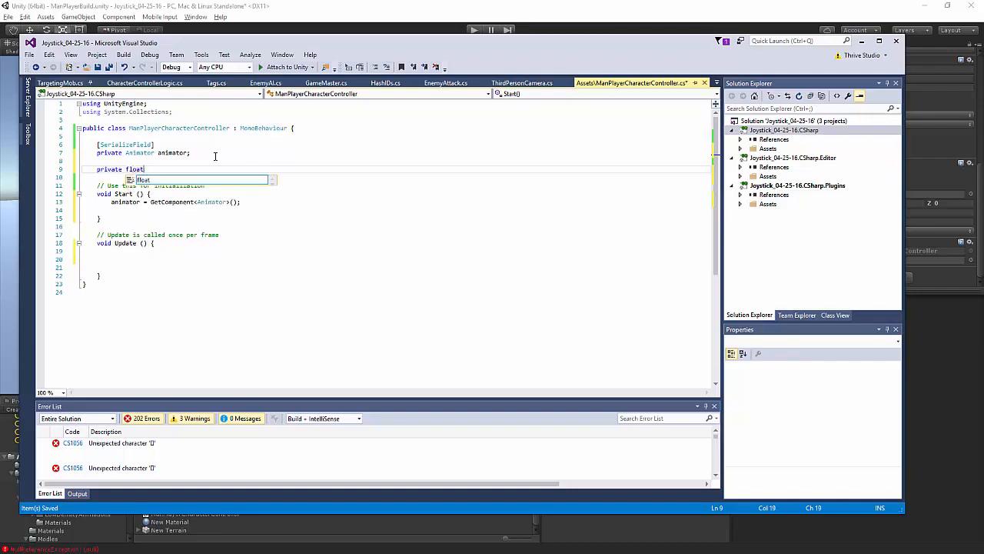
text(dir)
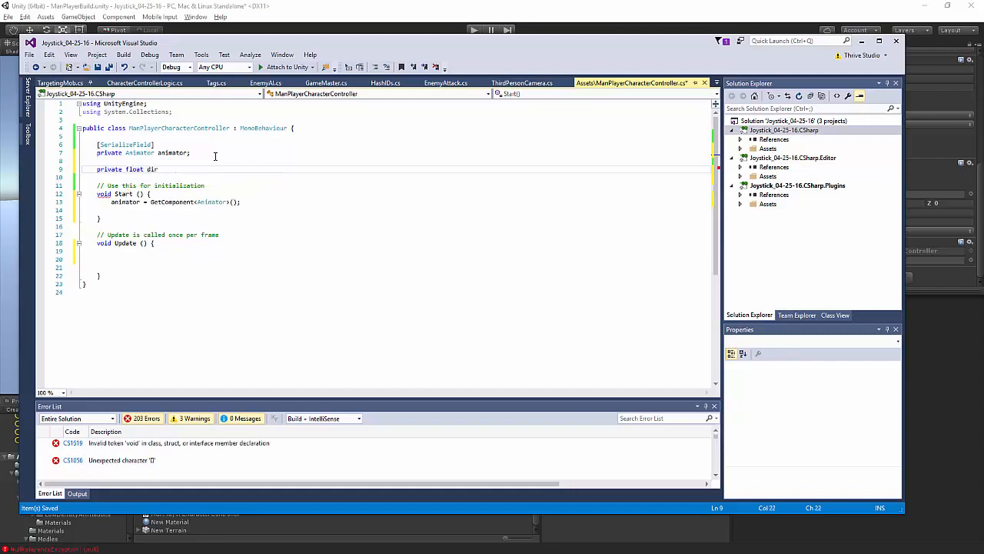
text(ection)
key(Return)
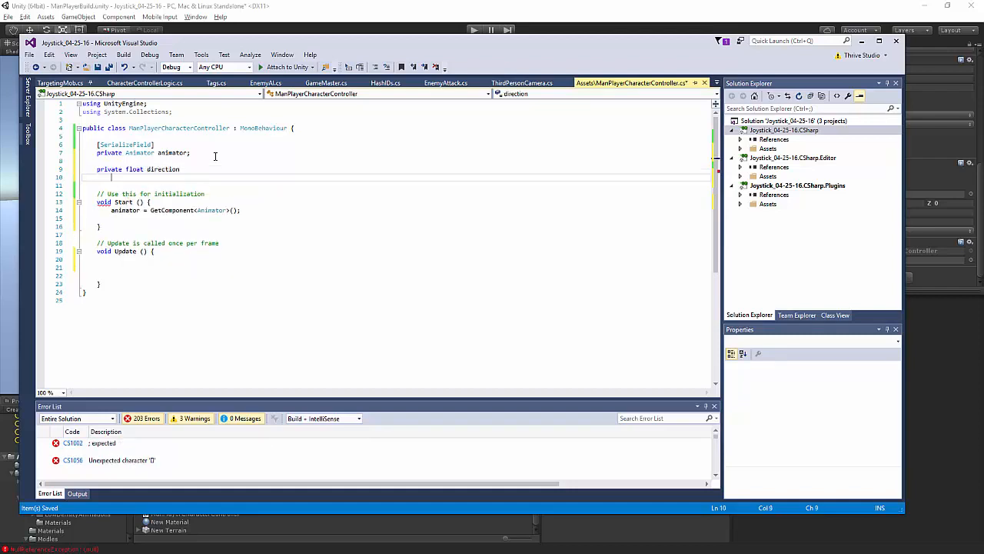
key(BackSpace)
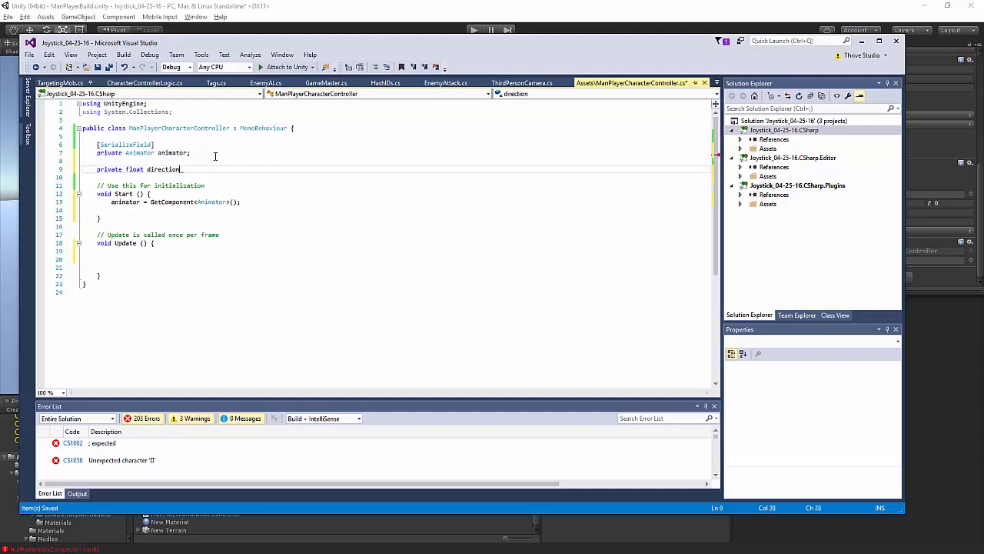
text(;)
key(Return)
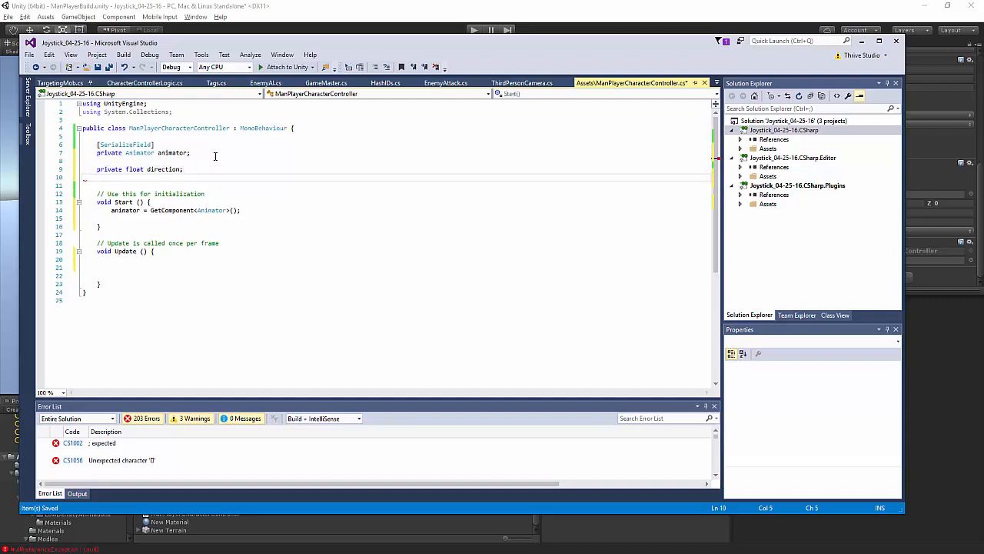
Declare the variable "private float speed;" directly below the direction variable.
text(privat)
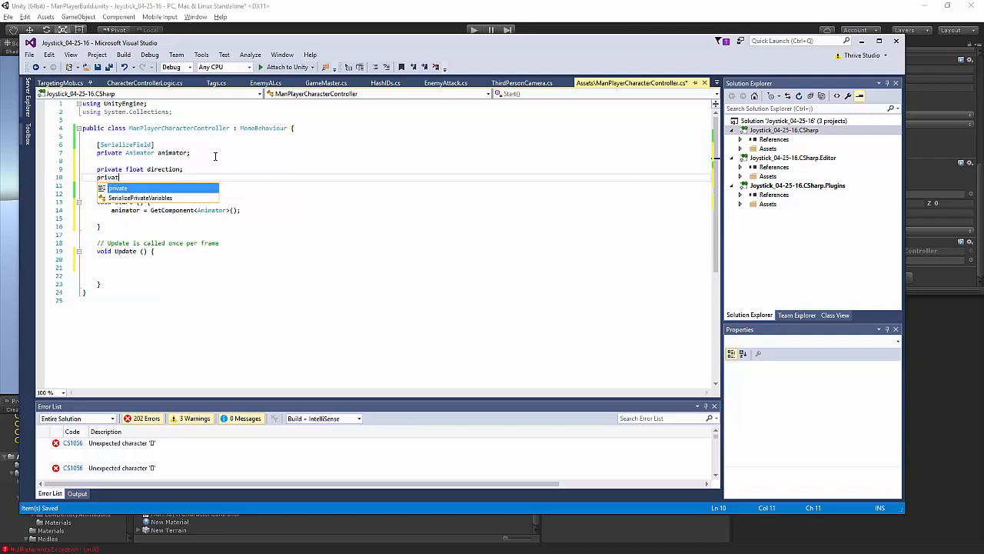
text(e fl)
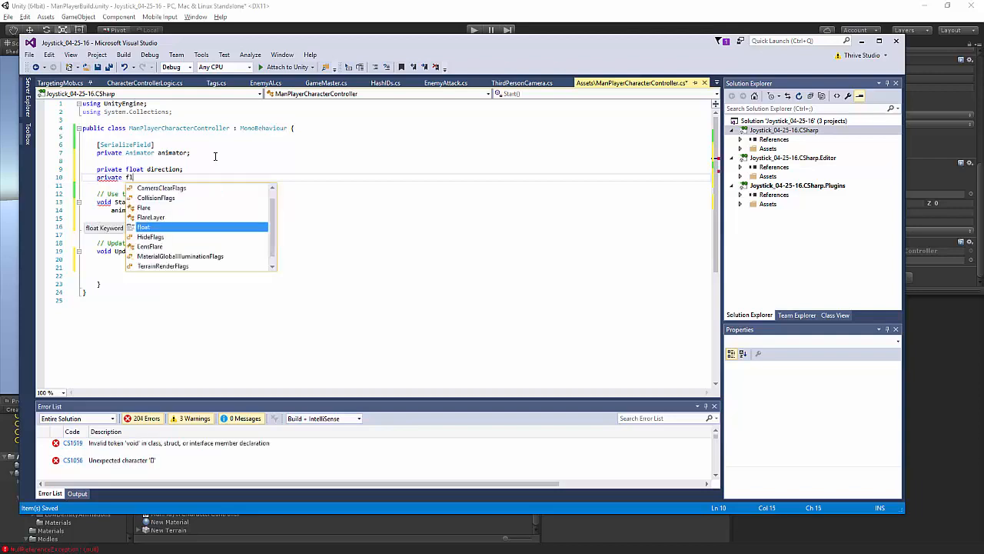
text(oat spe)
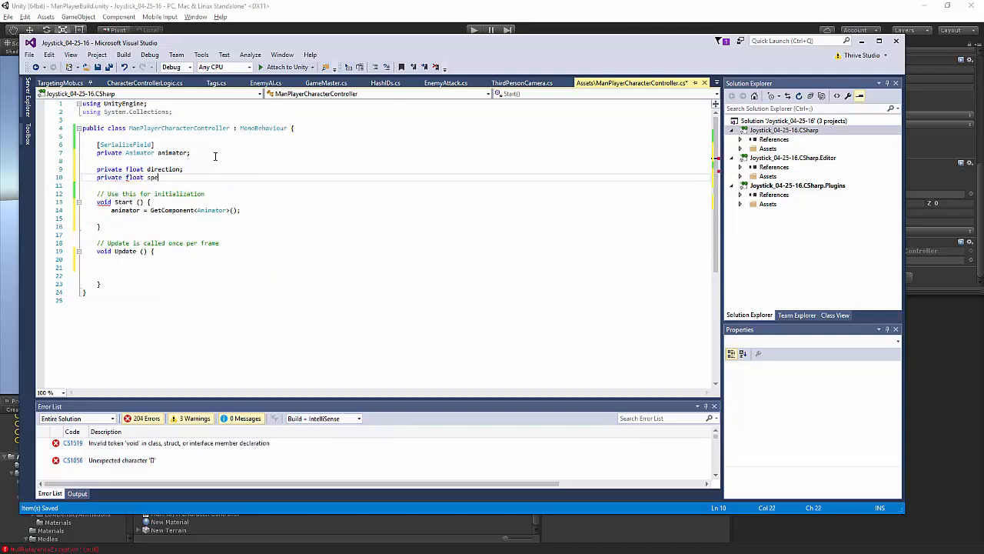
text(ed;)
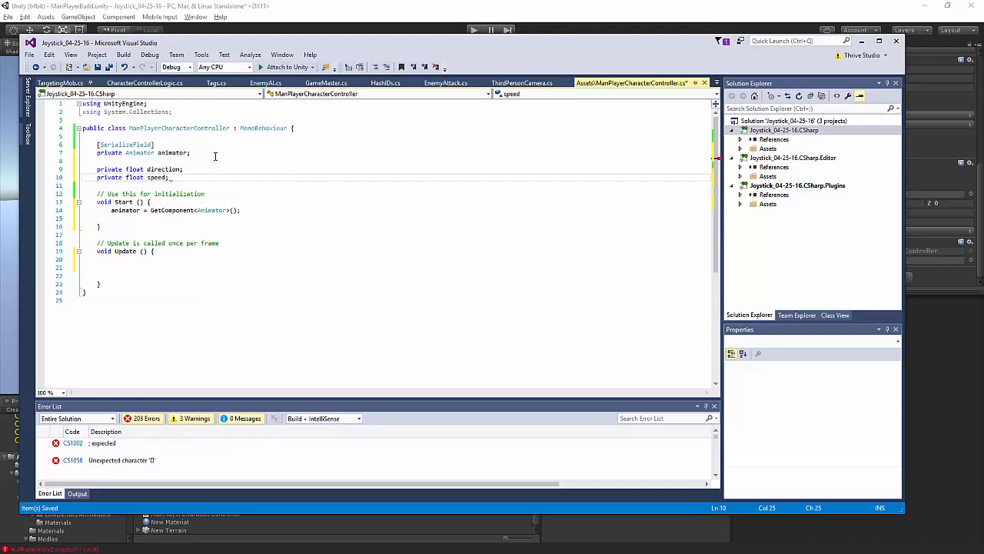
click(236, 183)
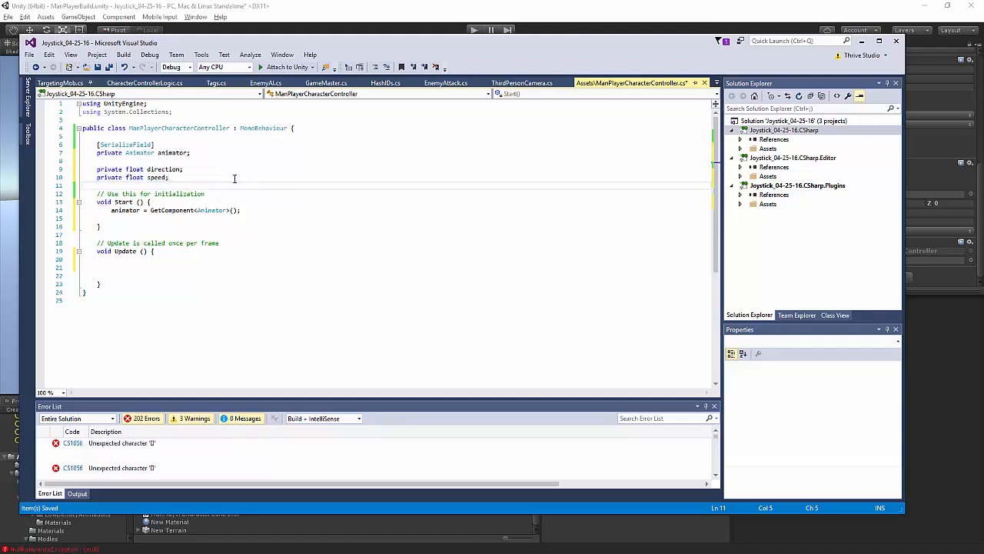
In Update(), assign Input.GetAxis("Horizontal") to direction and Input.GetAxis("Vertical") to speed, with the comment "Be sure your input for Vertical is inverted!".
click(148, 262)
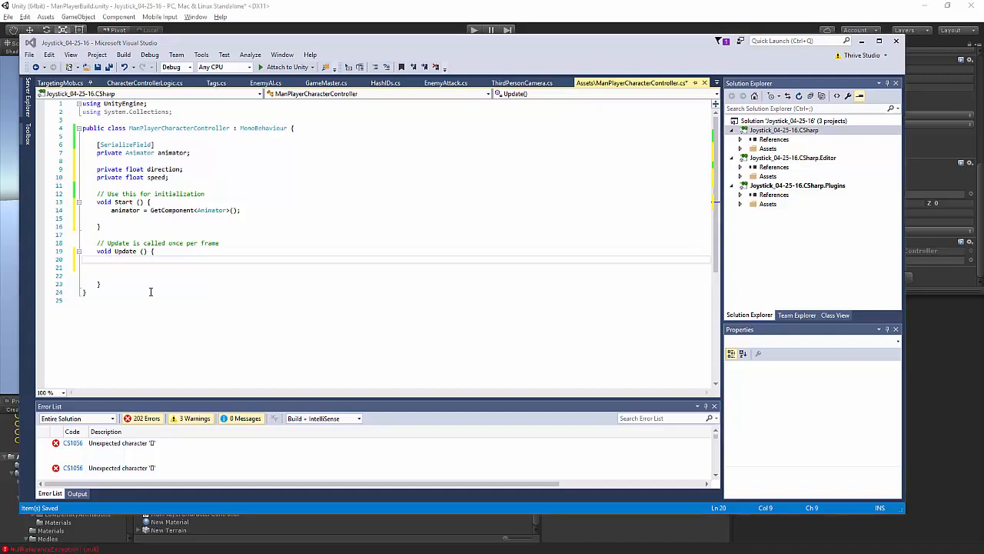
key(Return)
text(direction = Input.GetAxis("Horizontal"); 		speed = Input.GetAxis("Vertical");  // Be sure your input for Vertical is inverted!)
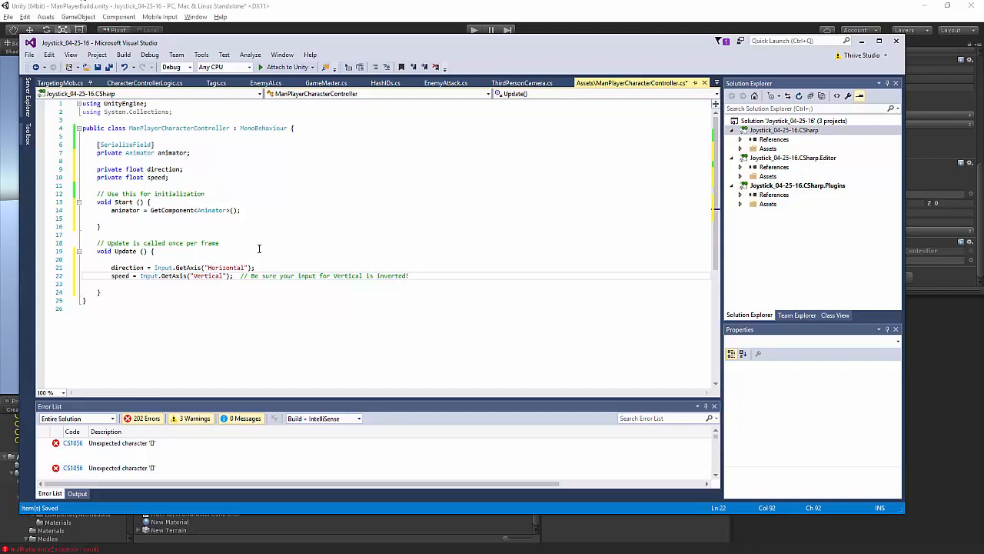
Switch to Unity and open the project's Input settings to review the Horizontal and Vertical axes, including the Vertical axis's Invert option.
click(108, 9)
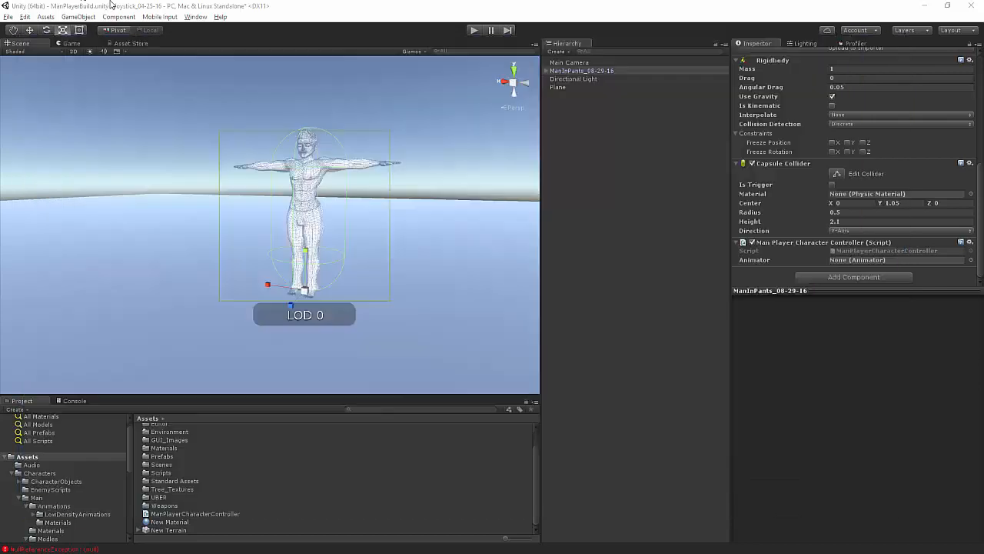
click(24, 16)
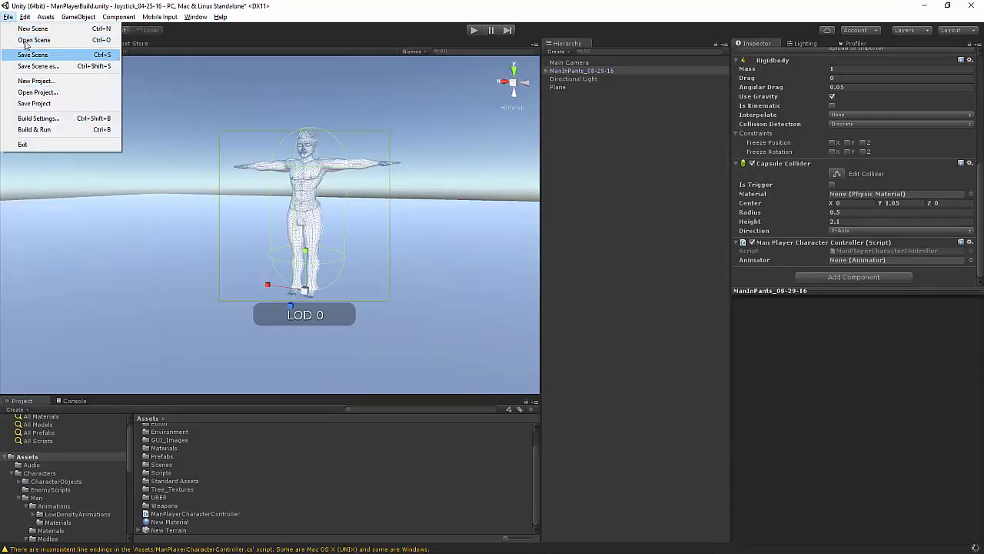
mouse_move(24, 15)
mouse_move(34, 272)
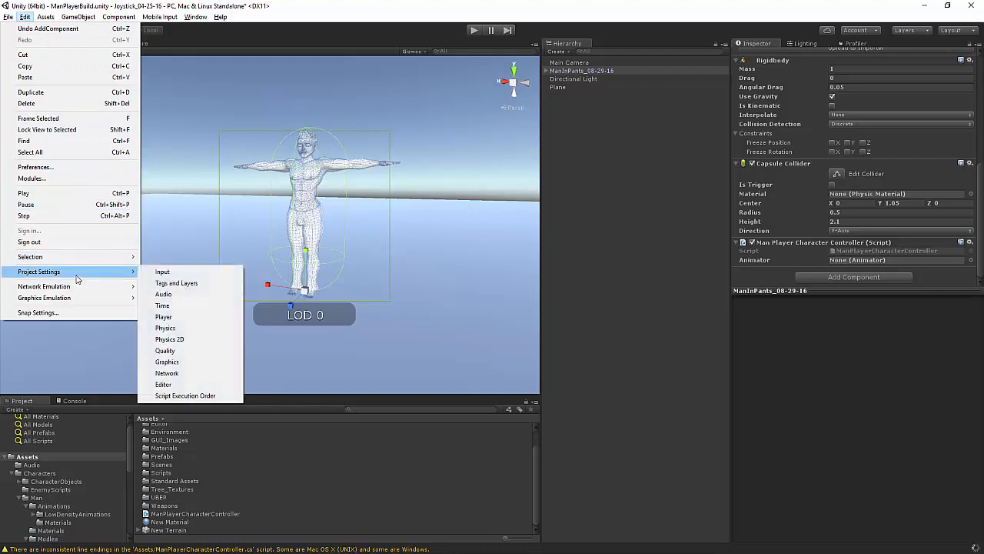
click(163, 272)
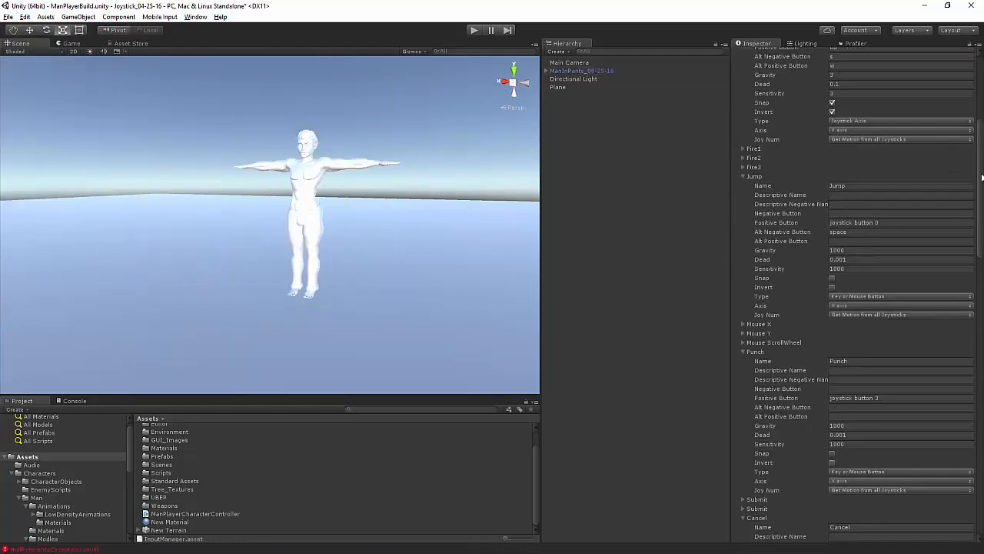
drag(977, 196, 982, 173)
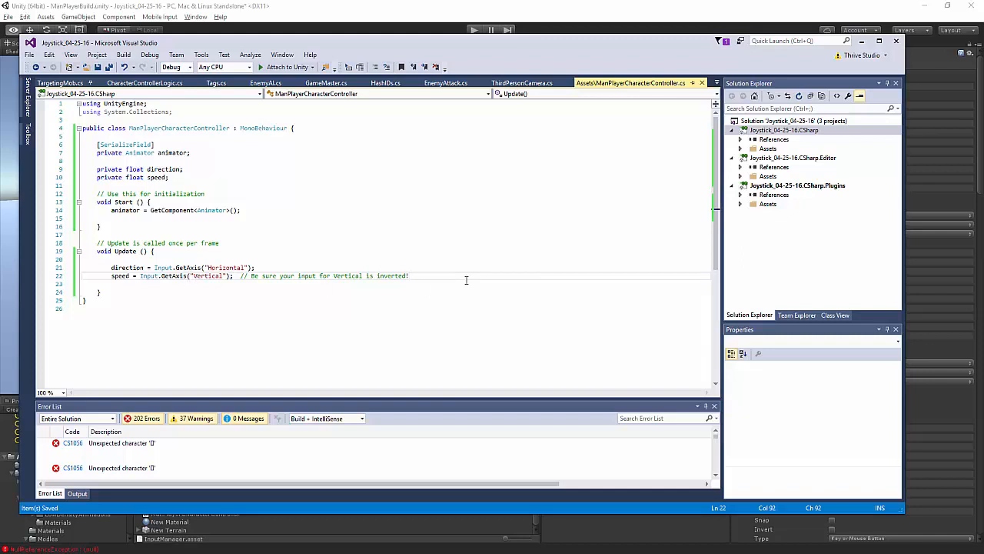
Add two blank lines below the speed assignment in the script's Update() method in Visual Studio, and return to Unity.
key(Return)
key(Return)
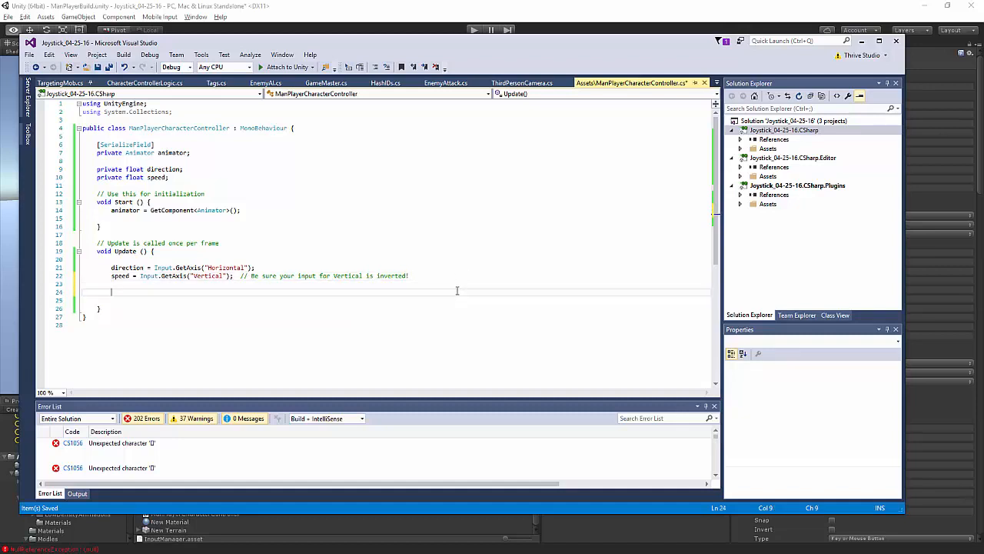
click(392, 24)
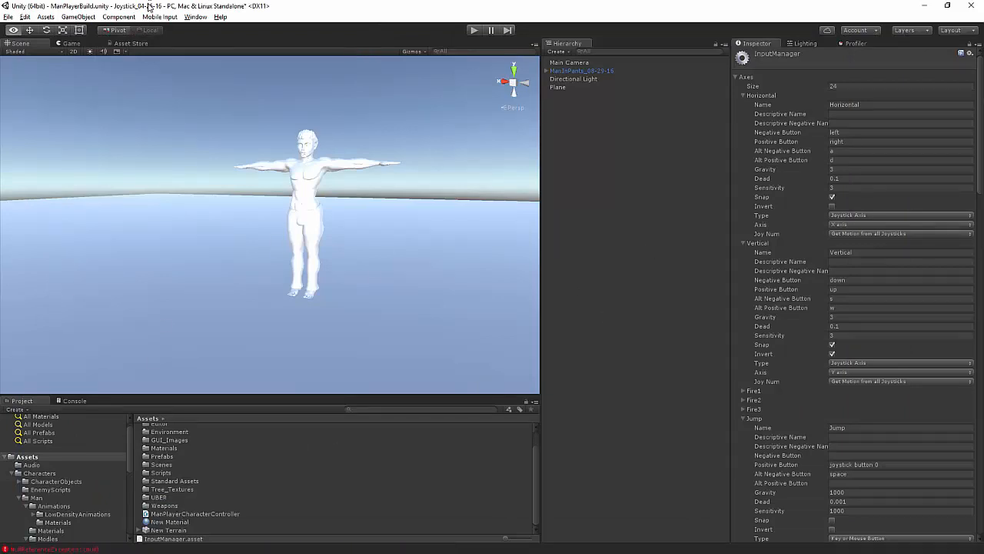
Open the Animator window, undock it as a floating window, and select the ManInPants_08-29-16 character to load its controller.
click(191, 17)
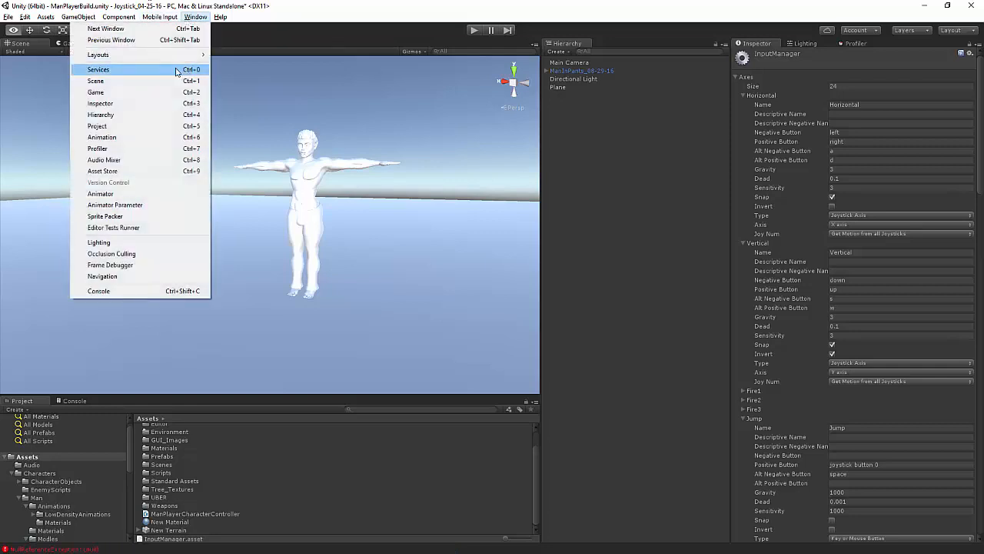
click(101, 193)
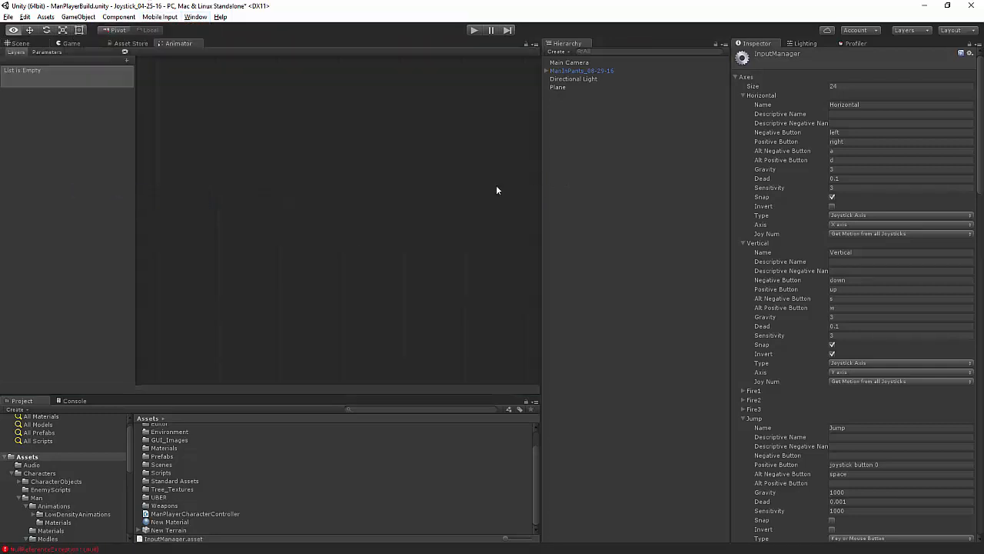
drag(183, 45, 403, 148)
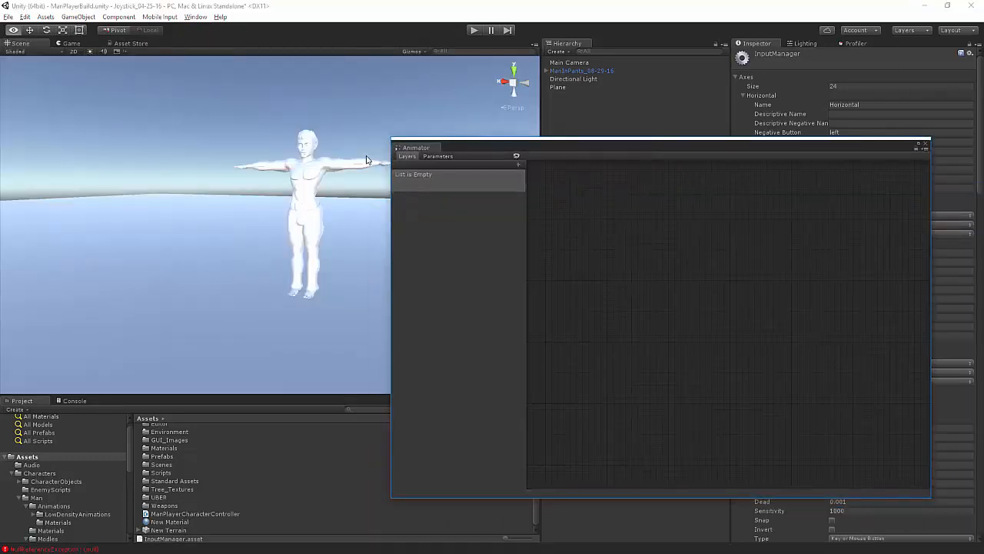
click(300, 187)
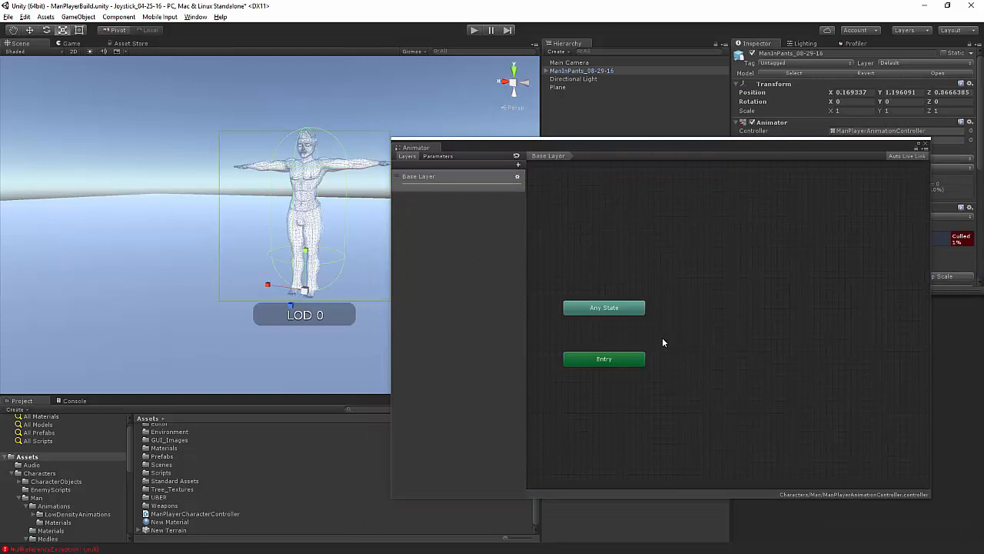
Select the Walk_Straight animation in Characters/Man/Animations/LowDensityAnimations and move the floating Animator window away from the import settings.
scroll(182, 468, up, 2)
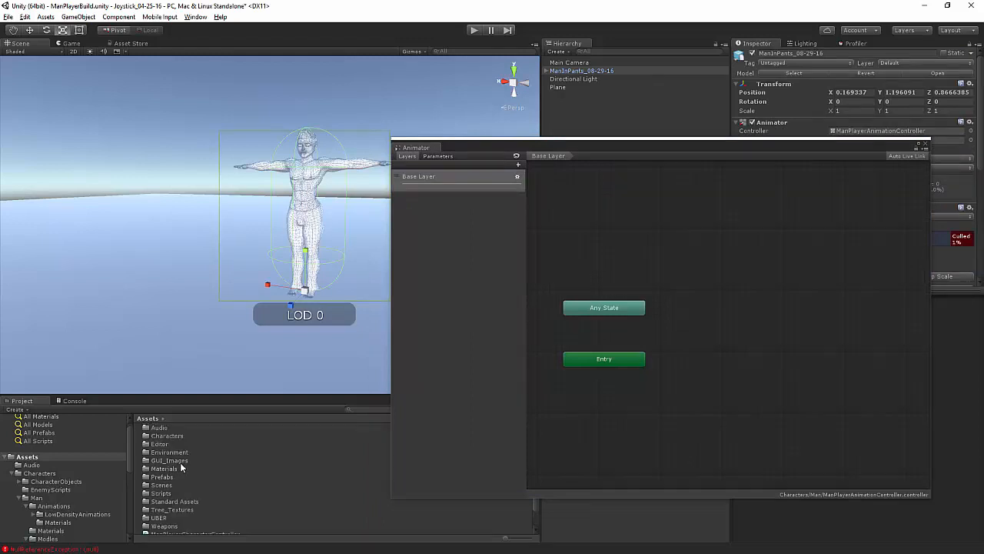
double_click(172, 437)
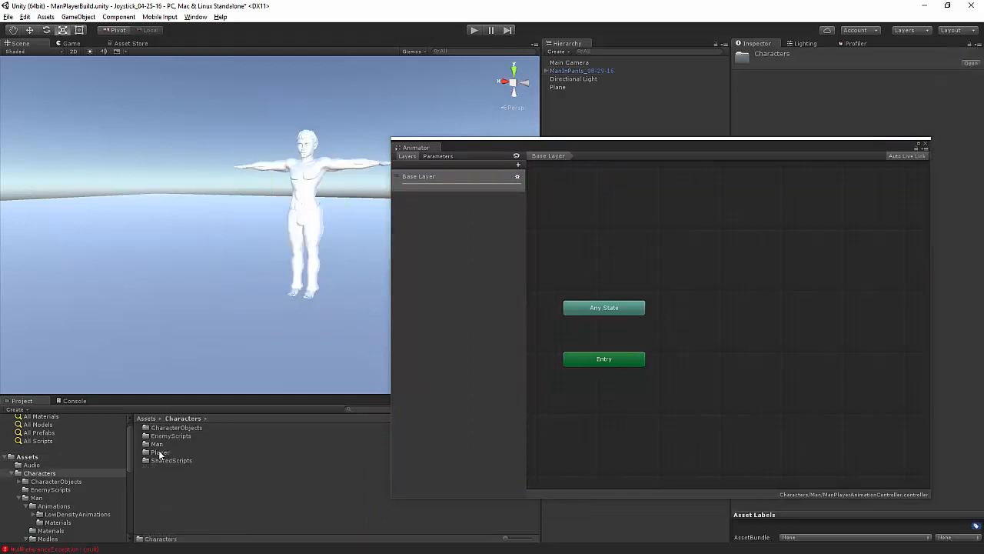
double_click(158, 445)
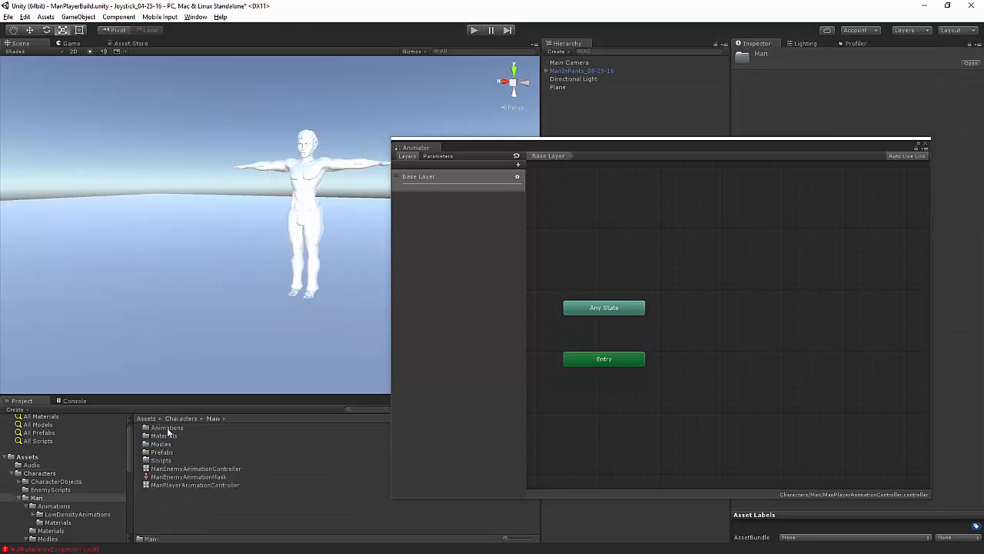
double_click(167, 427)
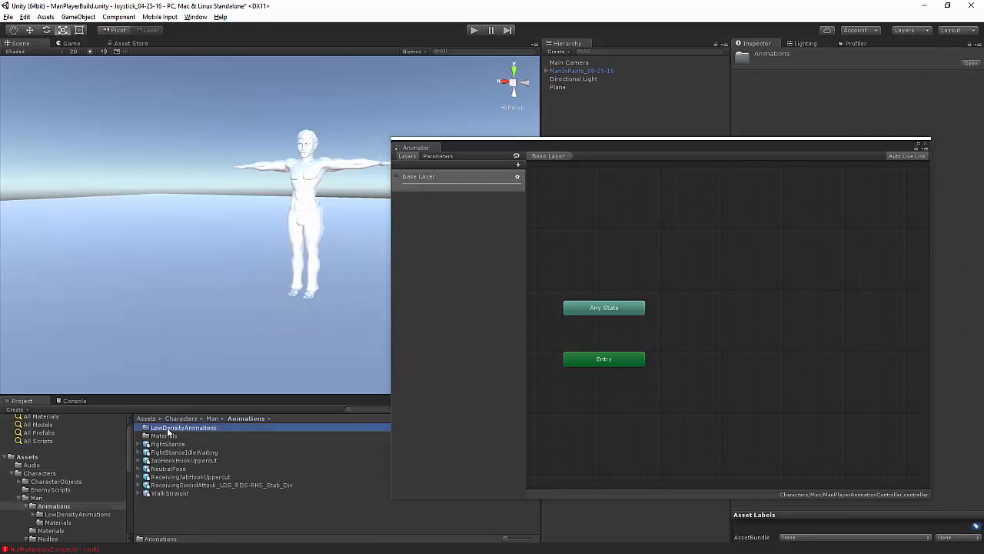
double_click(167, 429)
click(166, 436)
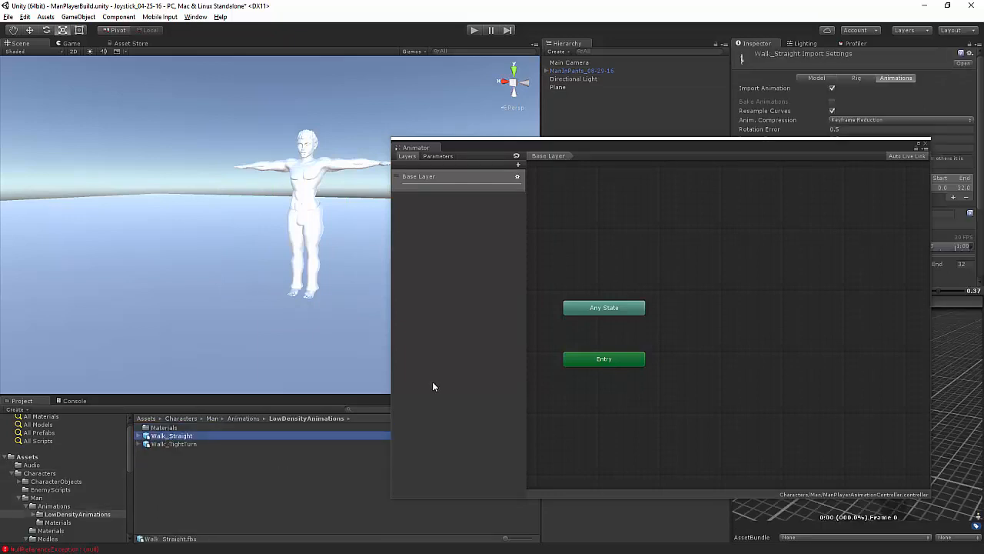
drag(553, 151, 983, 246)
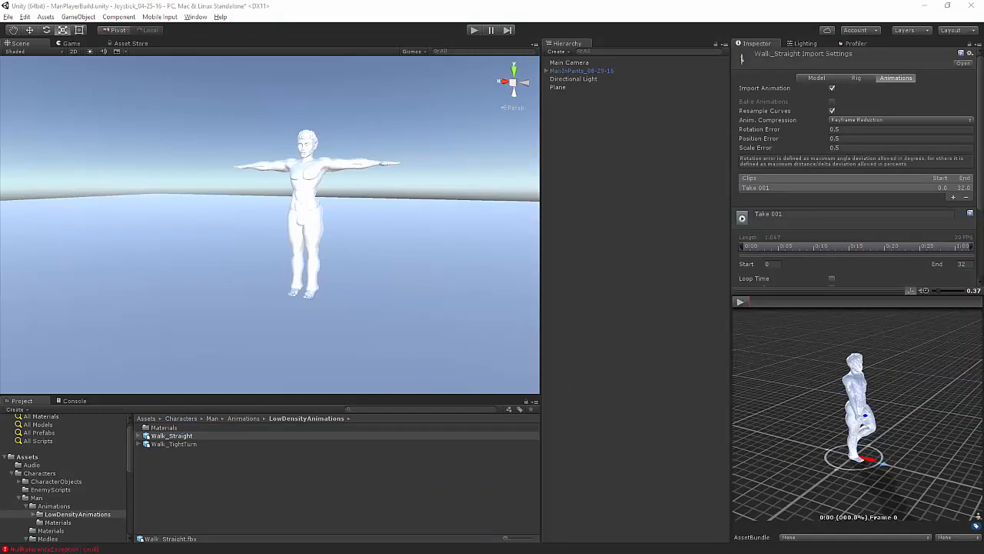
Set Walk_Straight's rig animation type to Humanoid and apply the change.
click(816, 78)
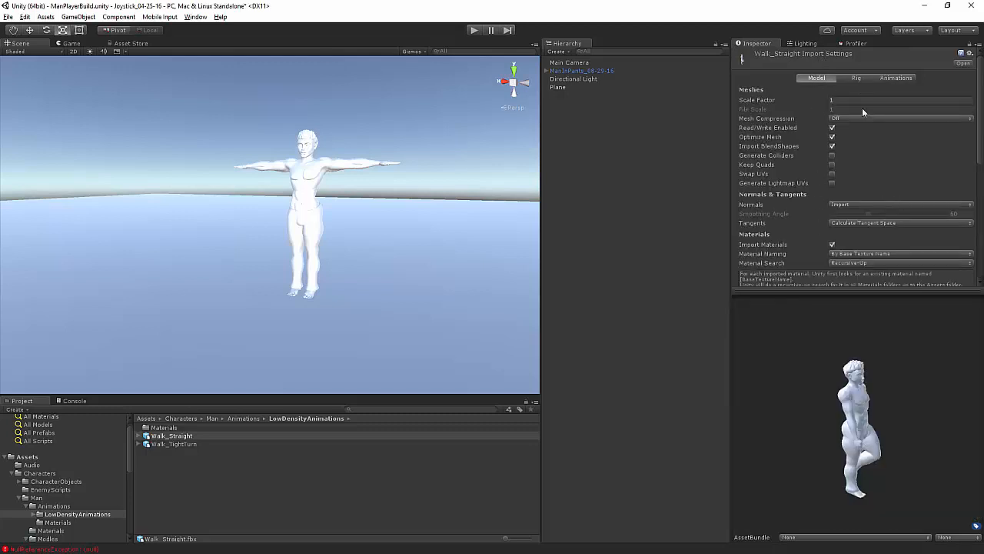
scroll(855, 208, down, 10)
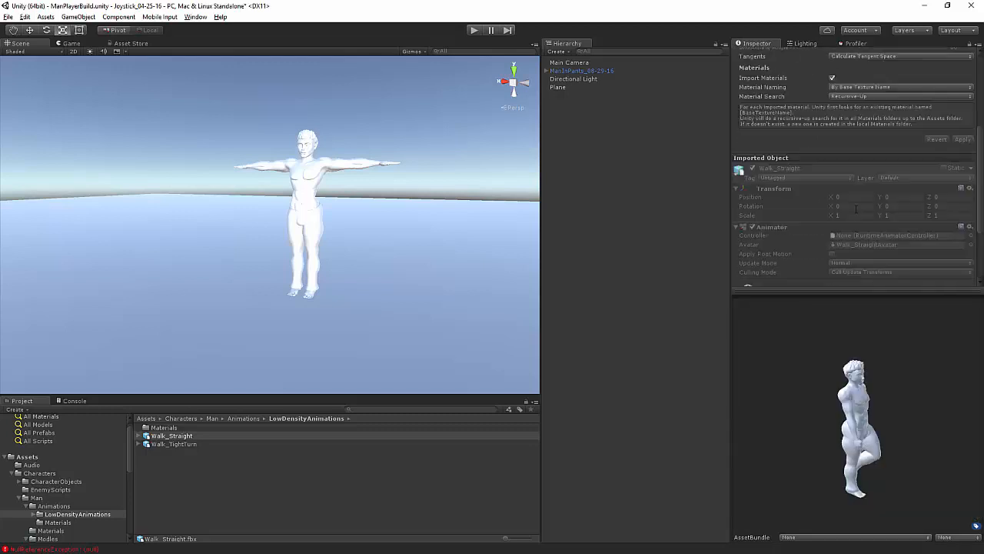
scroll(854, 210, up, 10)
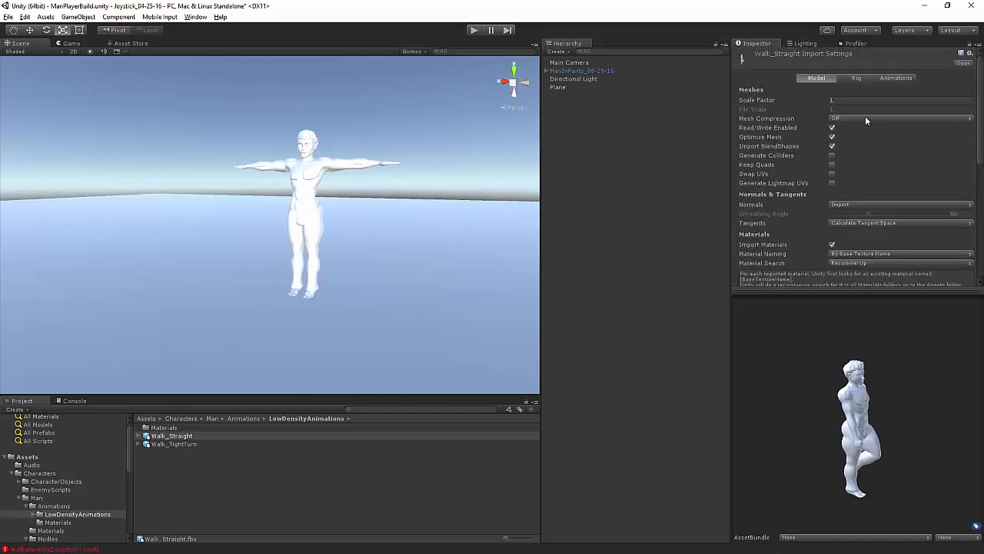
click(858, 78)
click(859, 88)
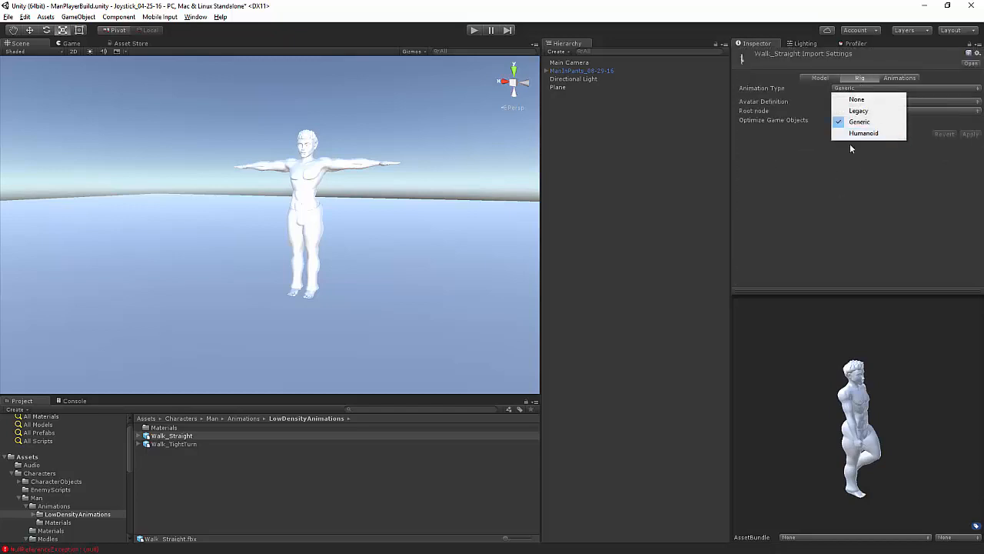
click(851, 139)
click(971, 150)
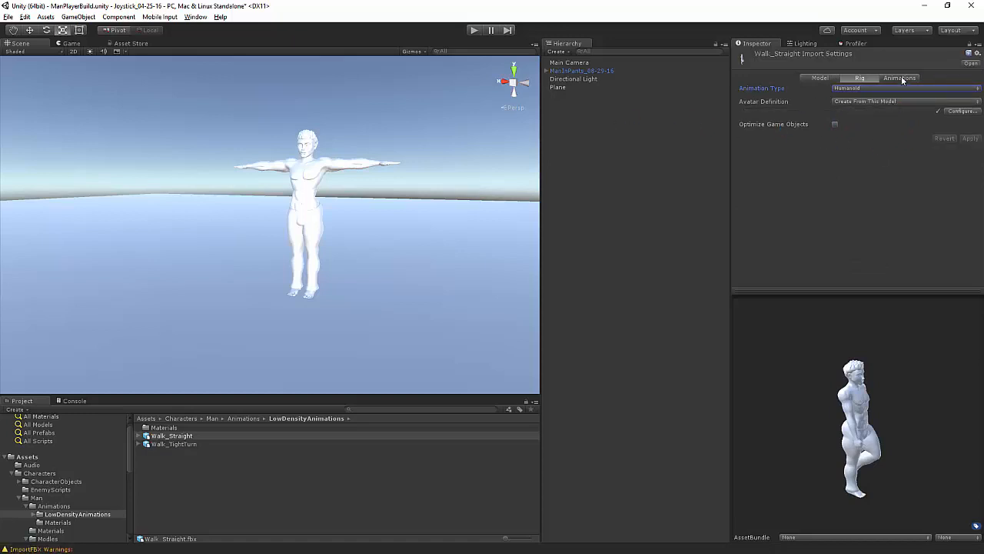
Rename Walk_Straight's animation clip from Take 001 to Walk_Straight.
click(901, 77)
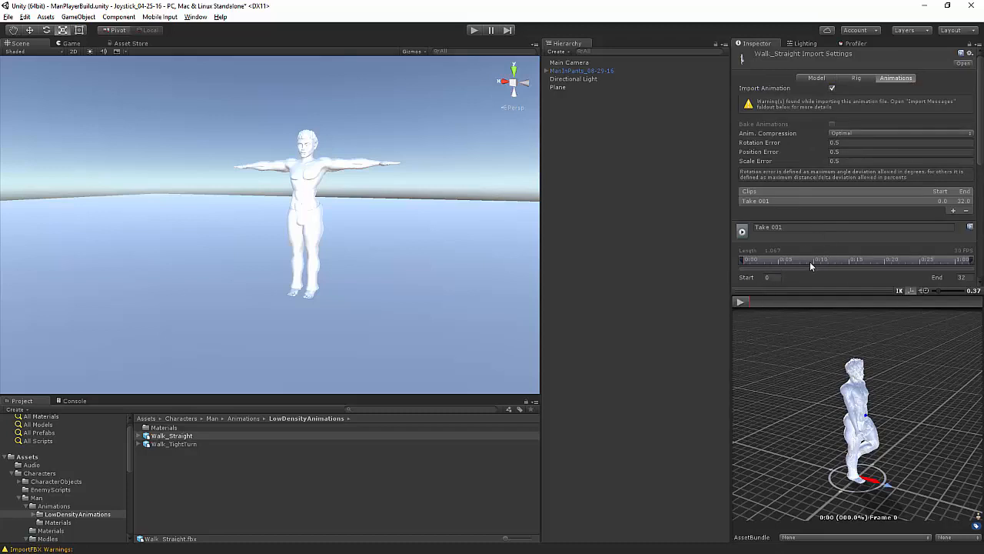
click(817, 228)
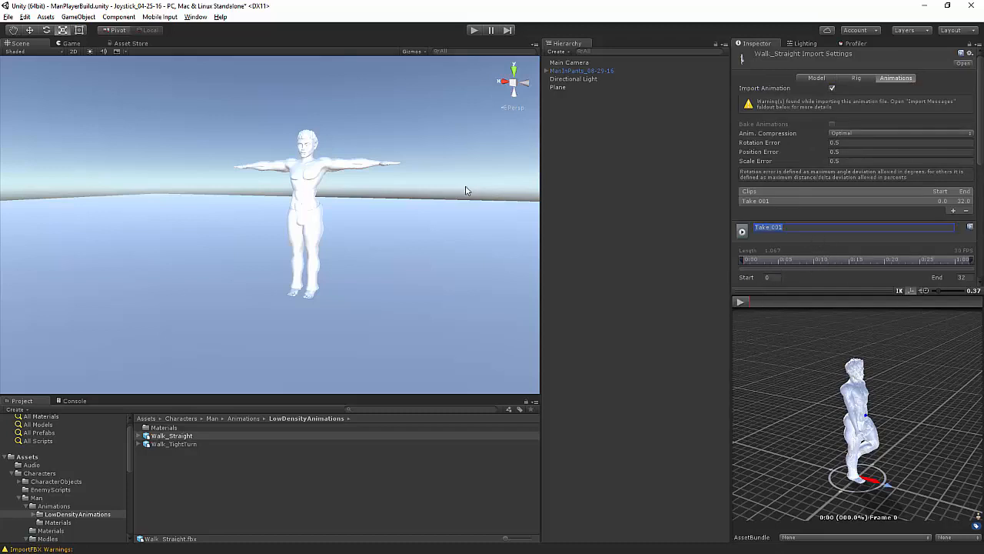
text(Walk_Straight)
Orbit the Walk_Straight preview to a side view, play the walk cycle to check it, and pause it.
scroll(854, 220, down, 2)
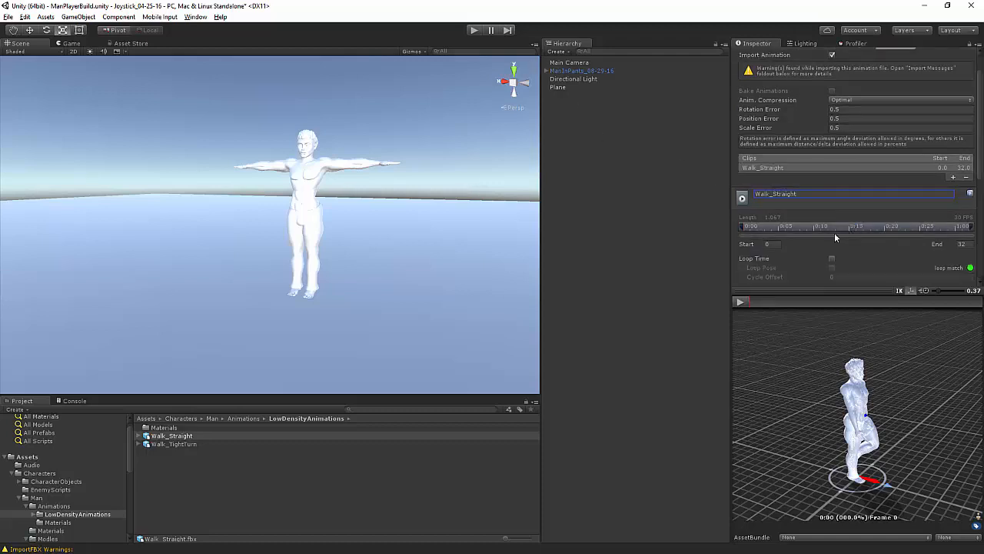
drag(862, 436, 836, 440)
drag(883, 455, 804, 430)
click(742, 302)
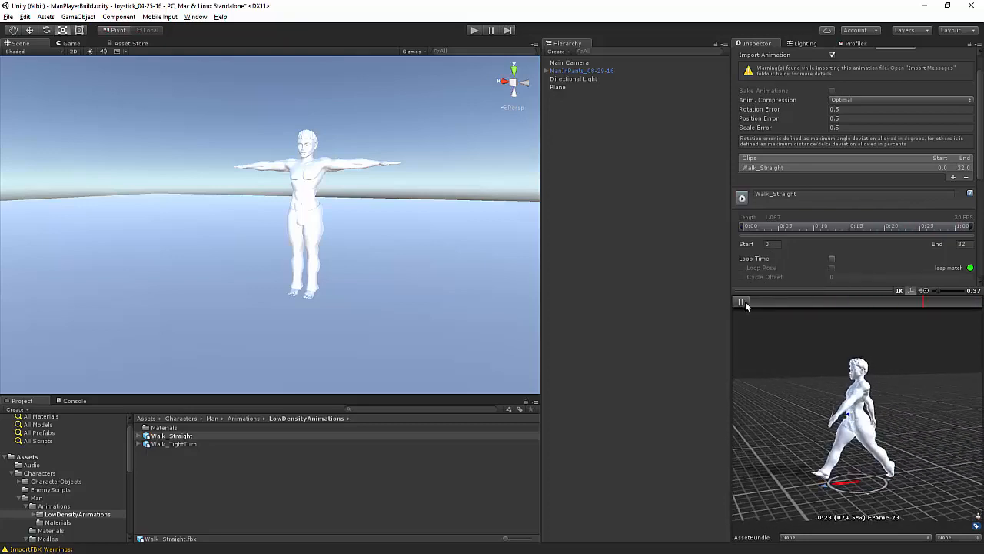
click(742, 301)
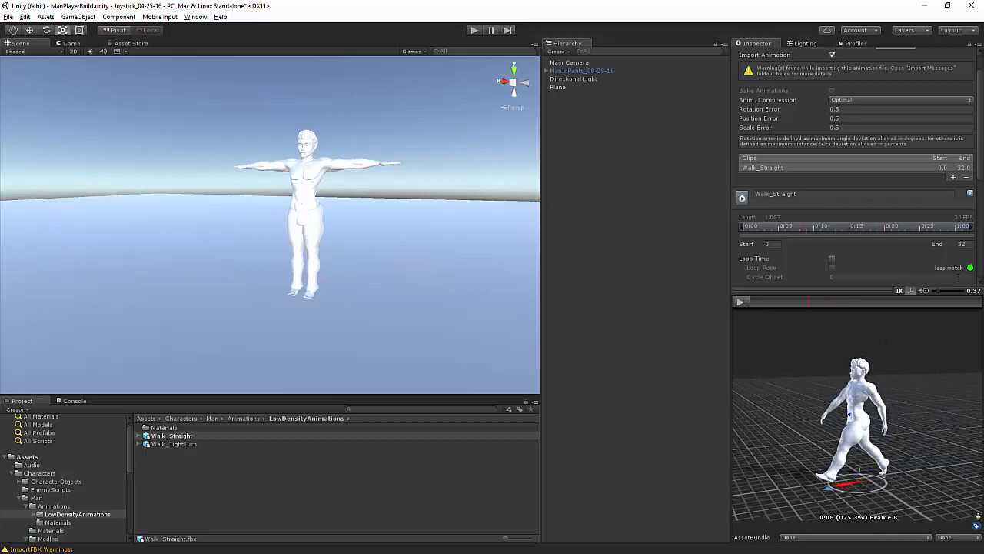
Set the Walk_Straight clip's end frame to 31 and enable Loop Time.
click(969, 244)
text(31)
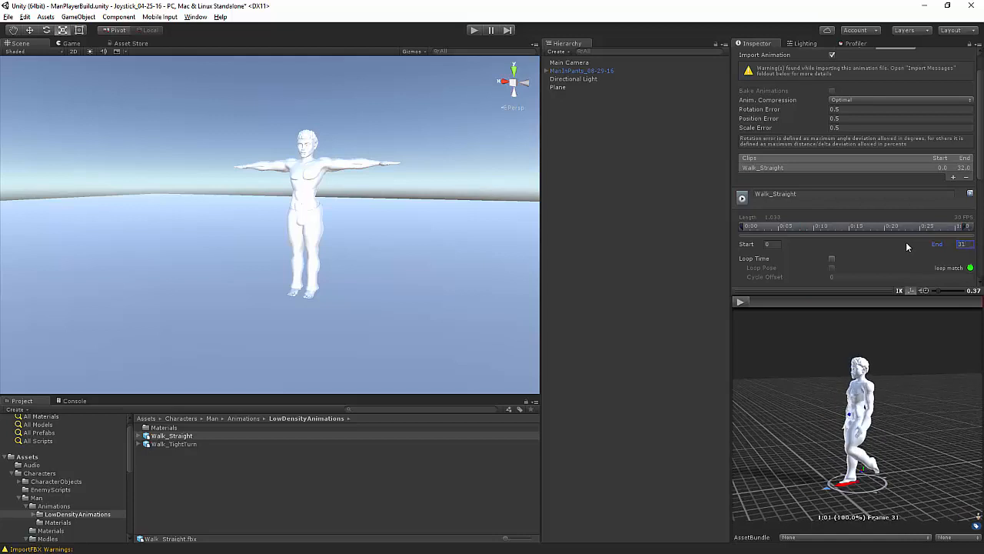
scroll(782, 253, down, 1)
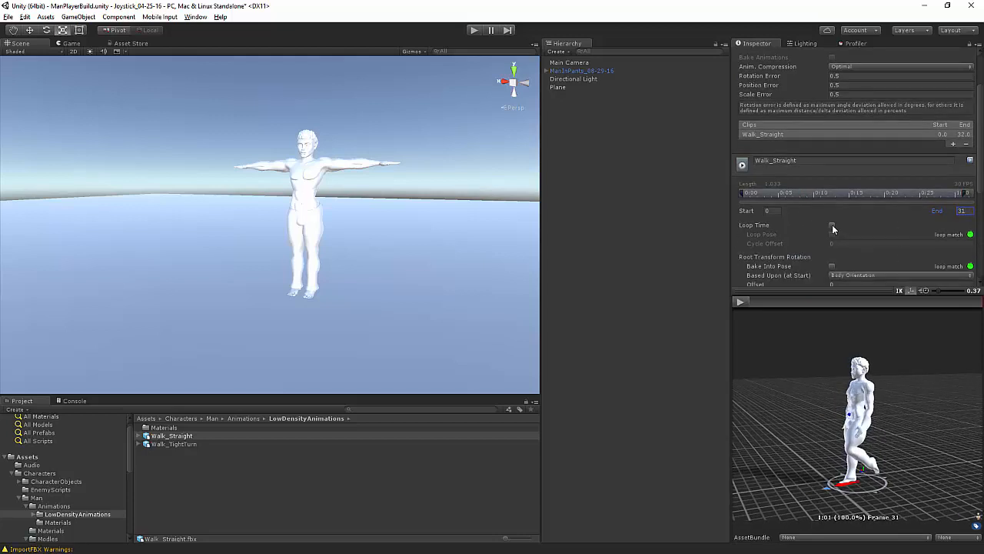
click(832, 227)
Set the Walk_Straight clip's Root Motion Node to Root and apply the import settings.
scroll(786, 244, down, 5)
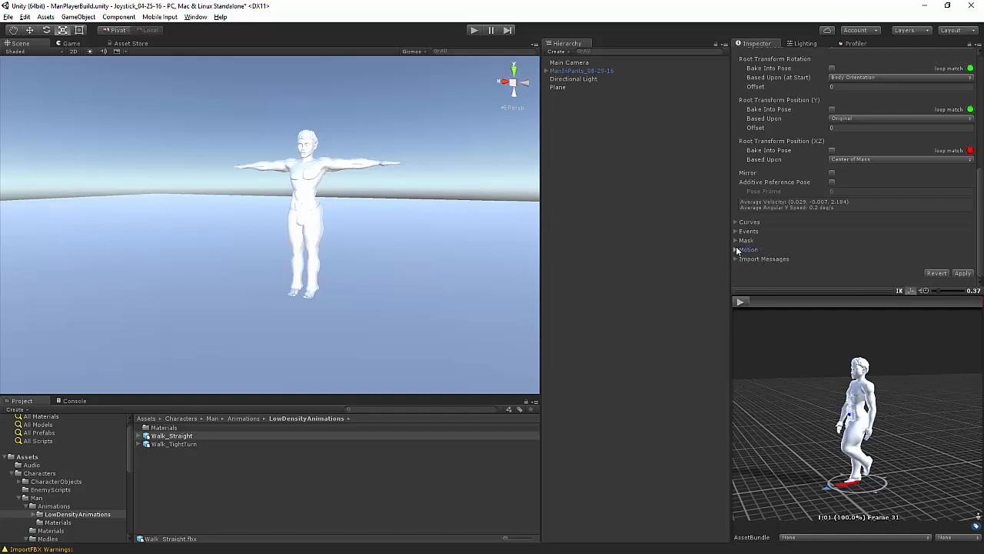
click(748, 249)
click(926, 250)
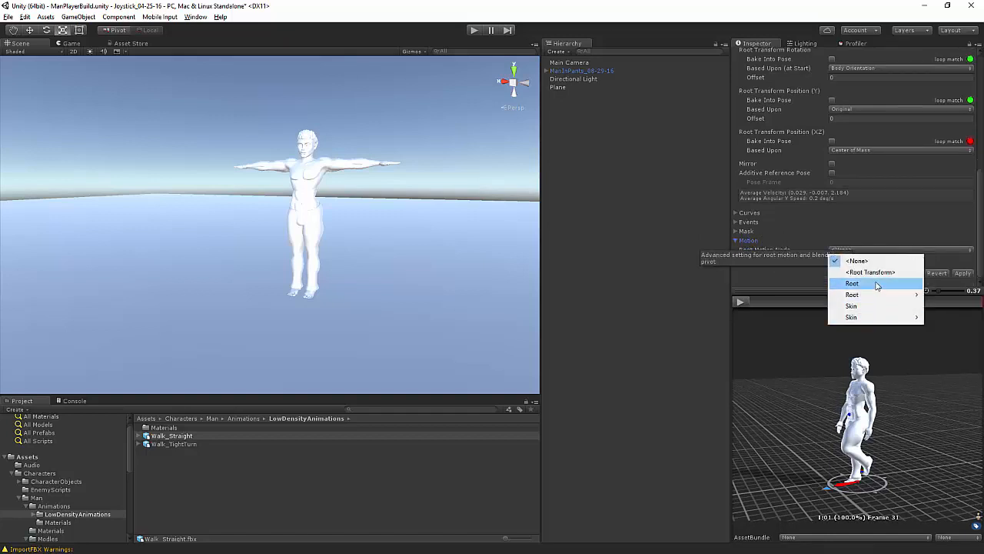
click(875, 272)
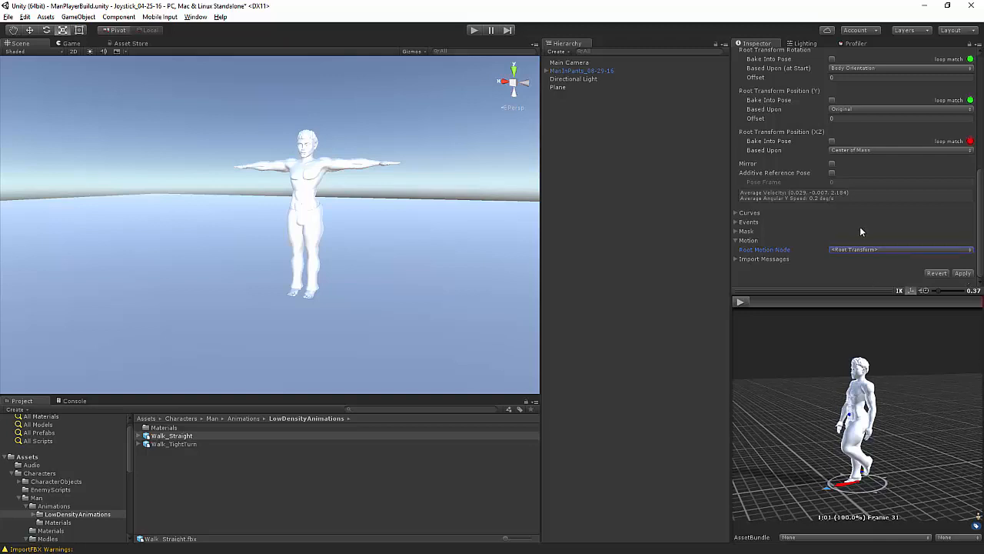
click(915, 250)
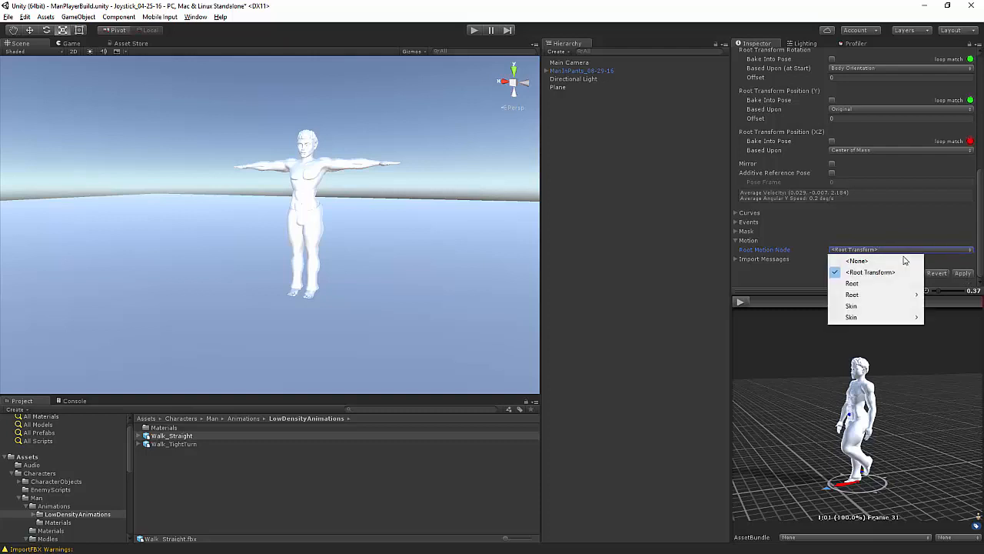
click(852, 283)
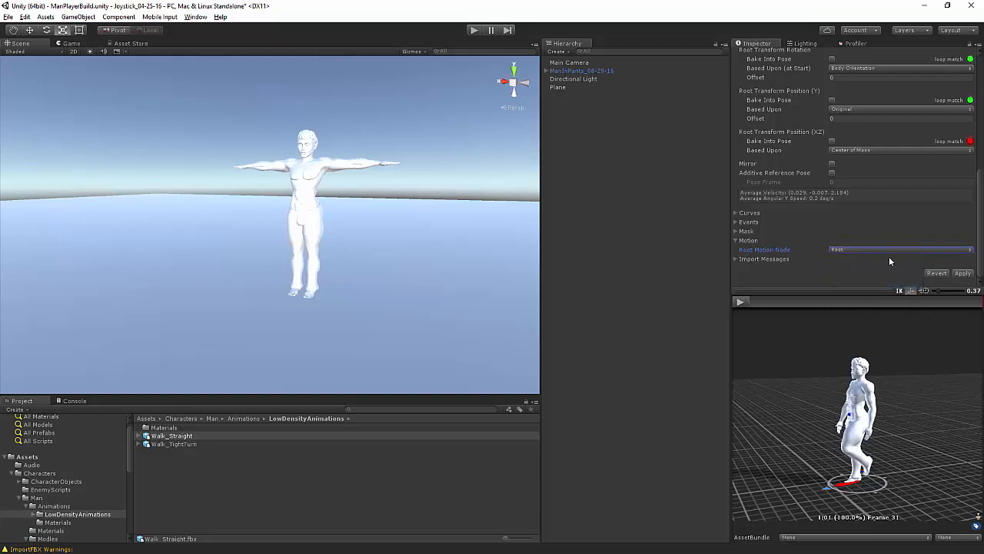
click(886, 251)
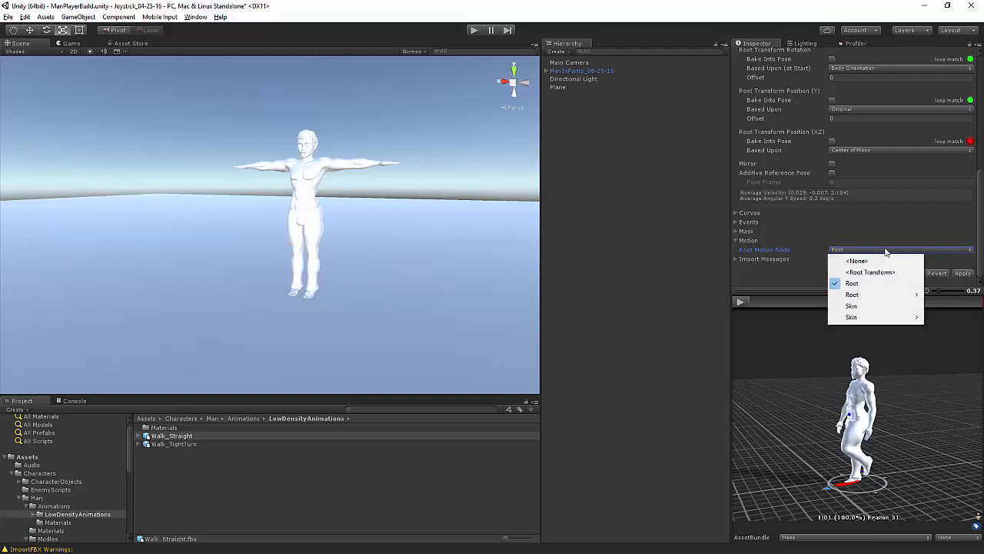
click(857, 282)
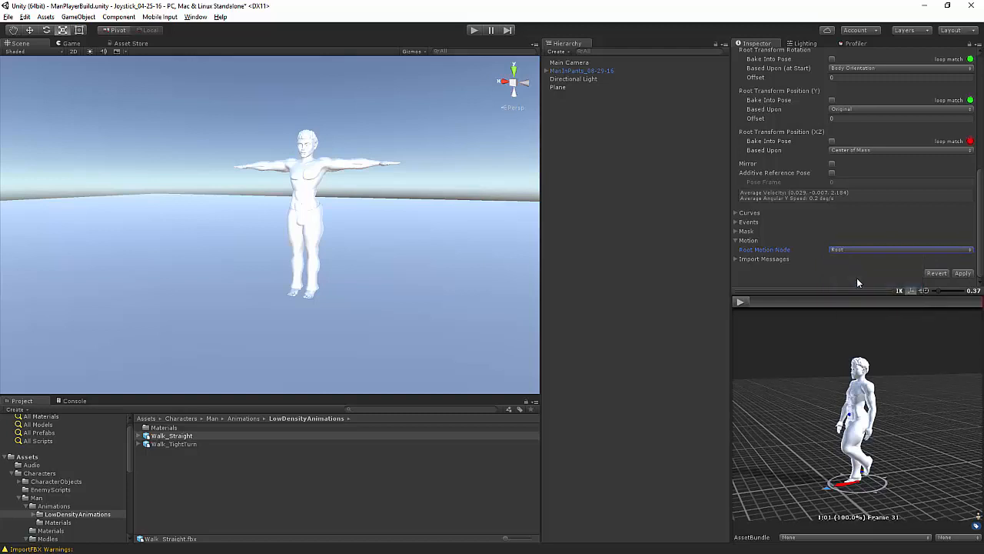
click(158, 437)
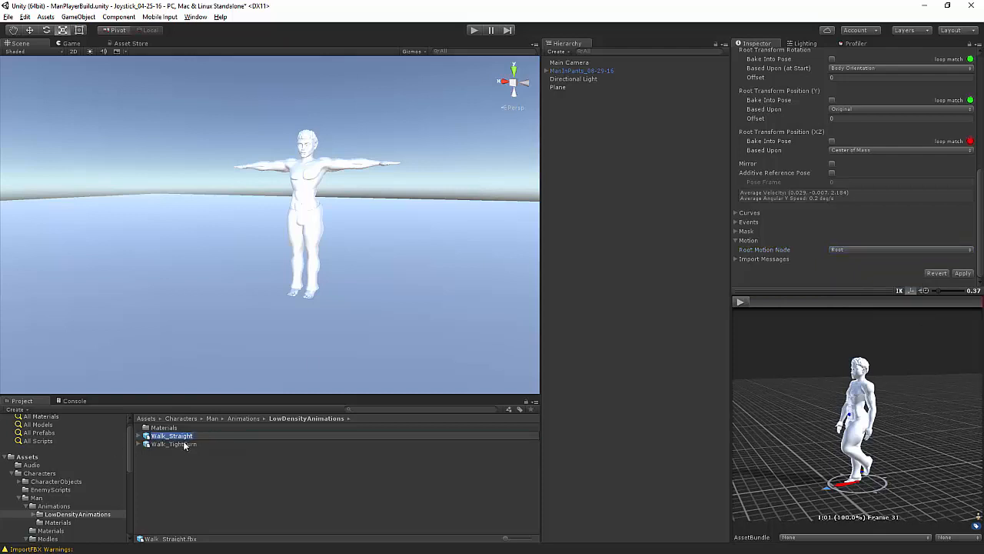
click(841, 278)
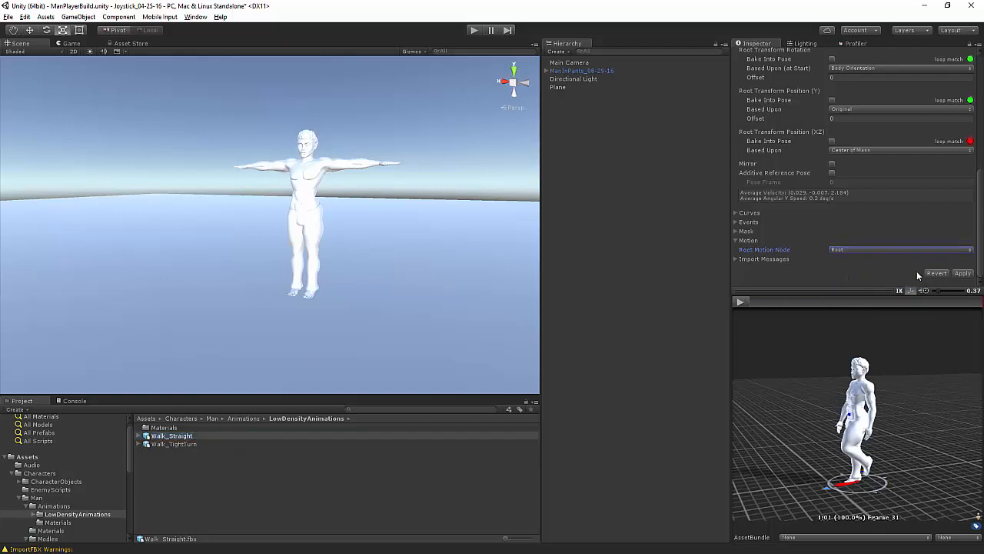
click(963, 273)
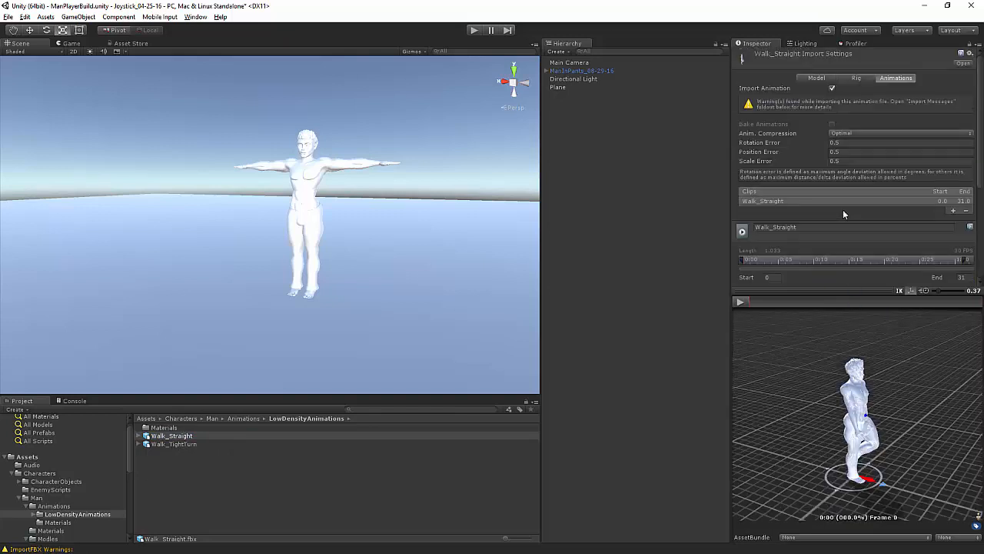
Set Walk_TightTurn's rig animation type to Humanoid, apply it, and return to its animation import settings.
click(158, 444)
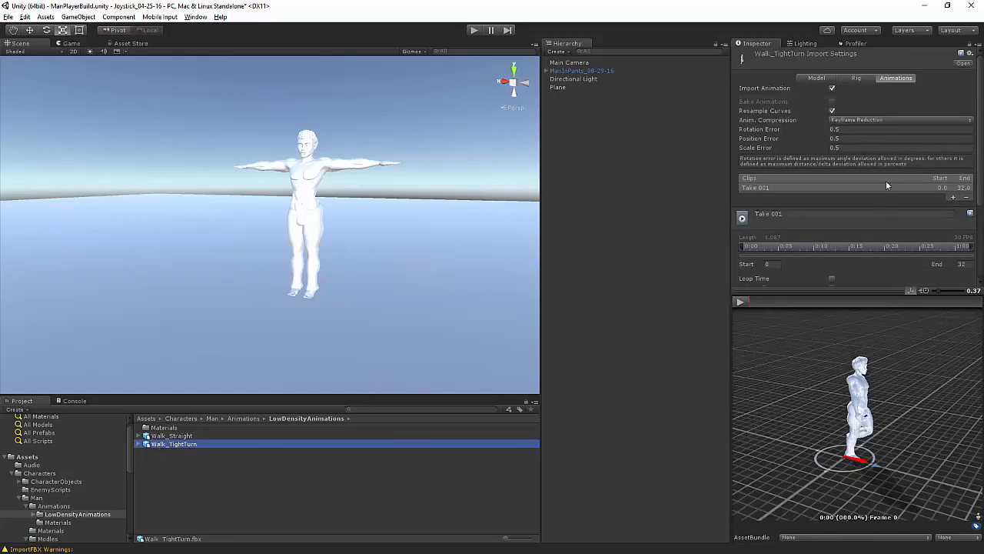
click(854, 80)
click(869, 88)
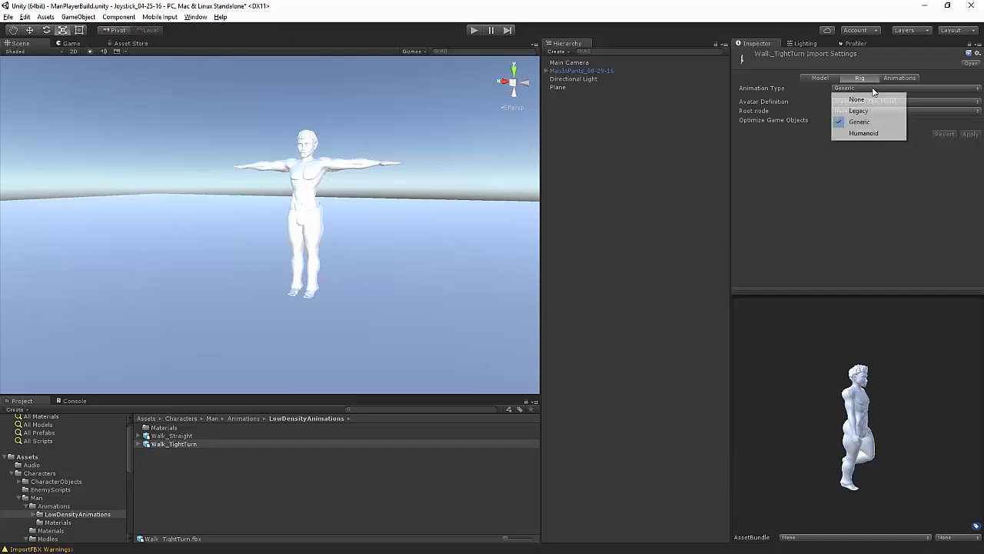
click(863, 133)
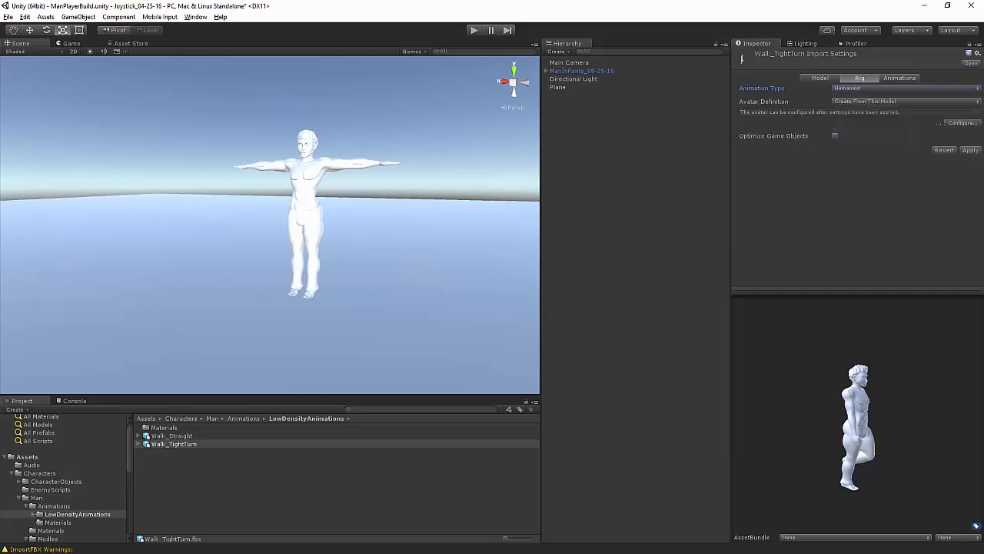
click(944, 150)
click(912, 78)
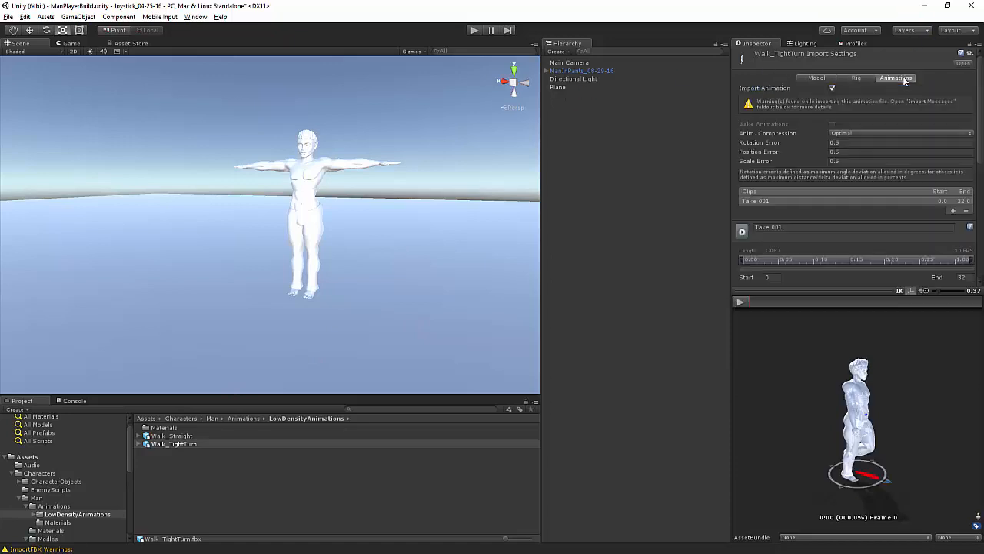
Rename Walk_TightTurn's animation clip from Take 001 to Walk_TurnTight_Left.
click(788, 227)
click(769, 306)
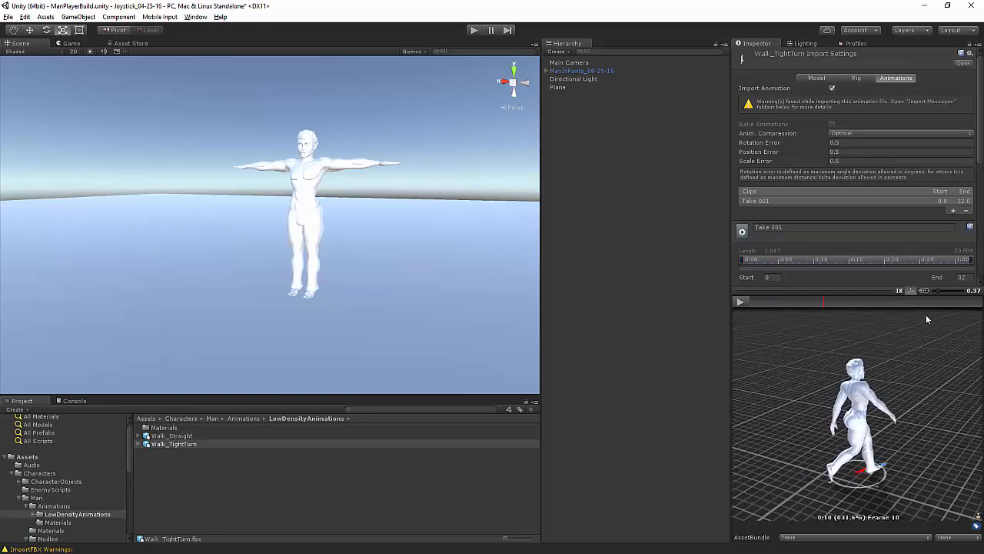
click(787, 229)
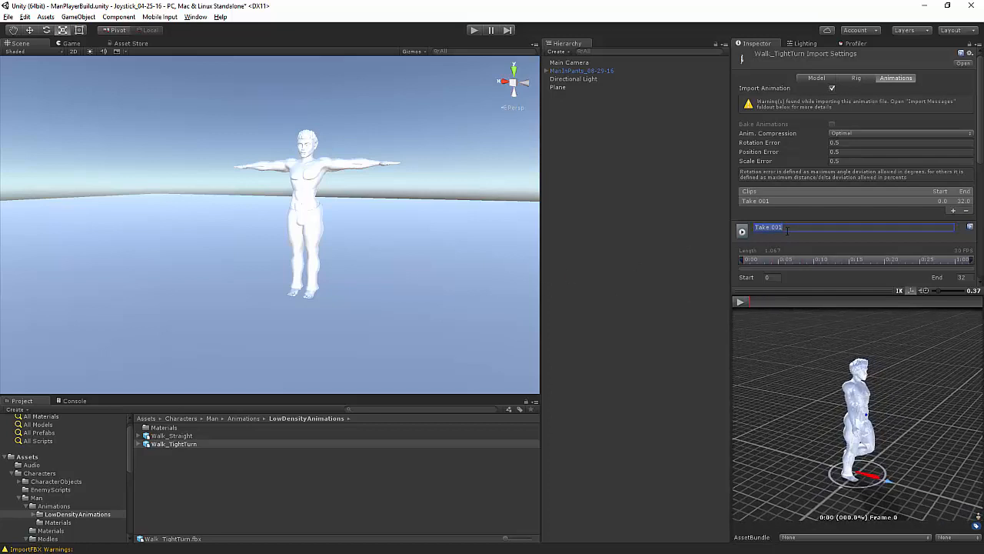
text(Walk_TurnLeft)
key(BackSpace)
key(BackSpace)
text(Right_Left)
key(Return)
drag(757, 301, 731, 306)
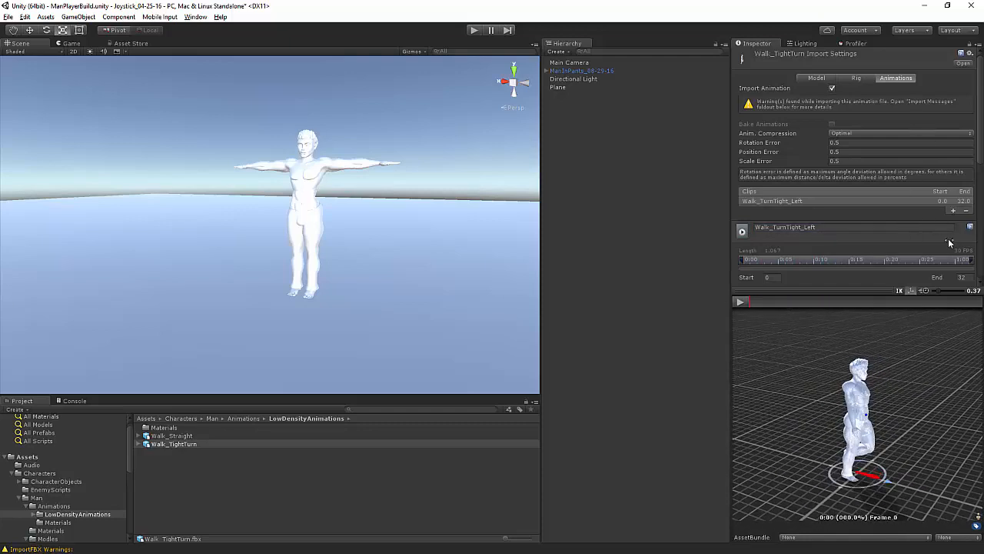
Set the Walk_TurnTight_Left clip's end frame to 31 and enable Loop Time.
scroll(949, 243, down, 3)
click(956, 213)
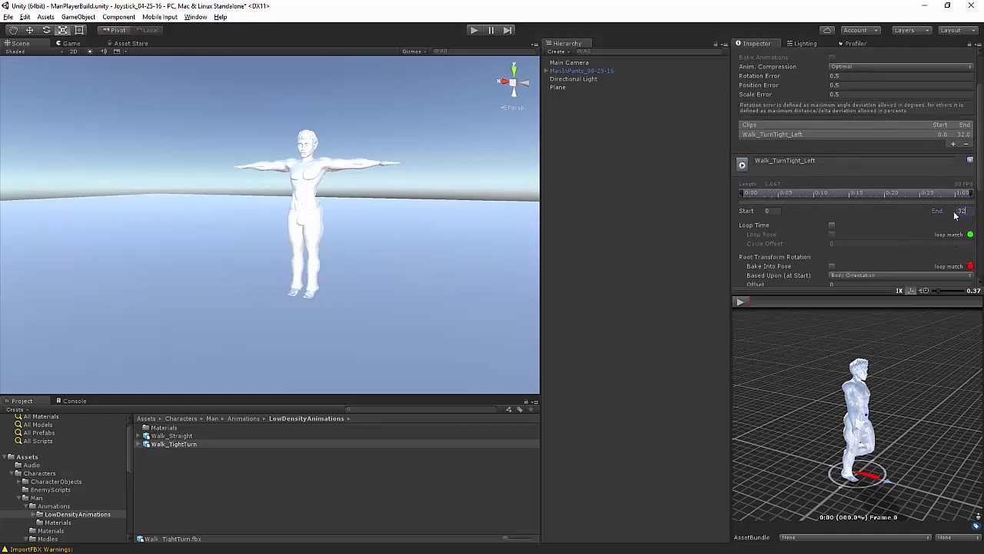
double_click(959, 211)
text(31)
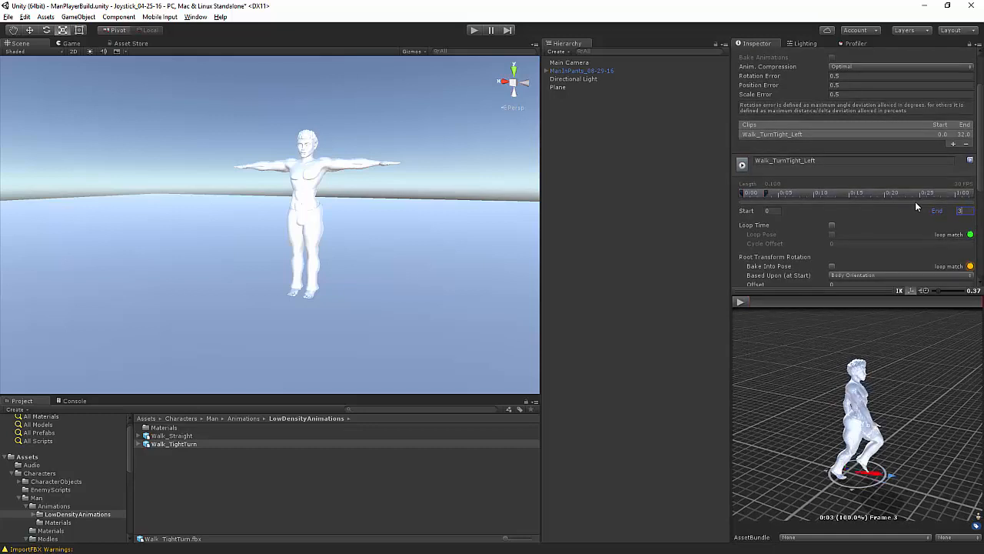
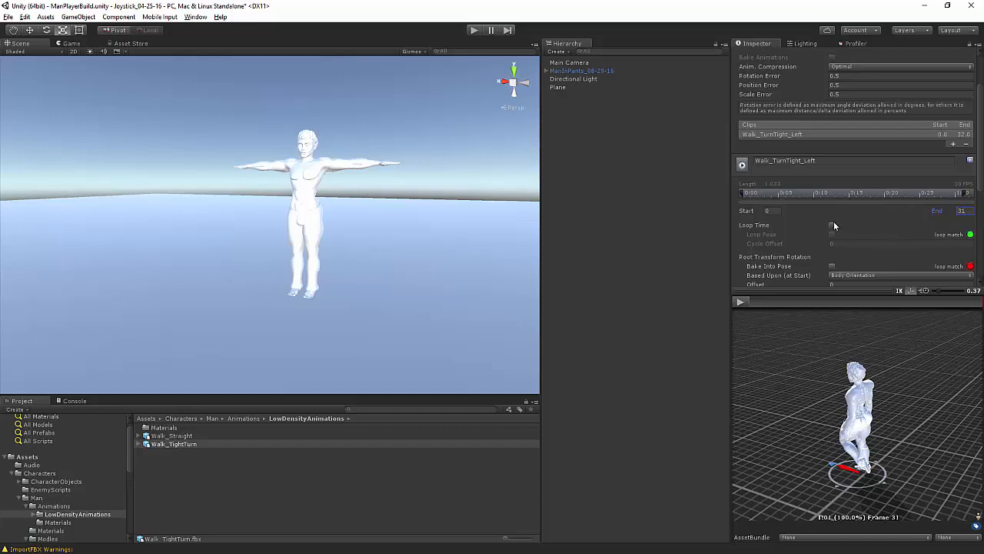
Set the Walk_TurnTight_Left clip's Root Motion Node to Root and apply the import settings.
scroll(846, 223, down, 5)
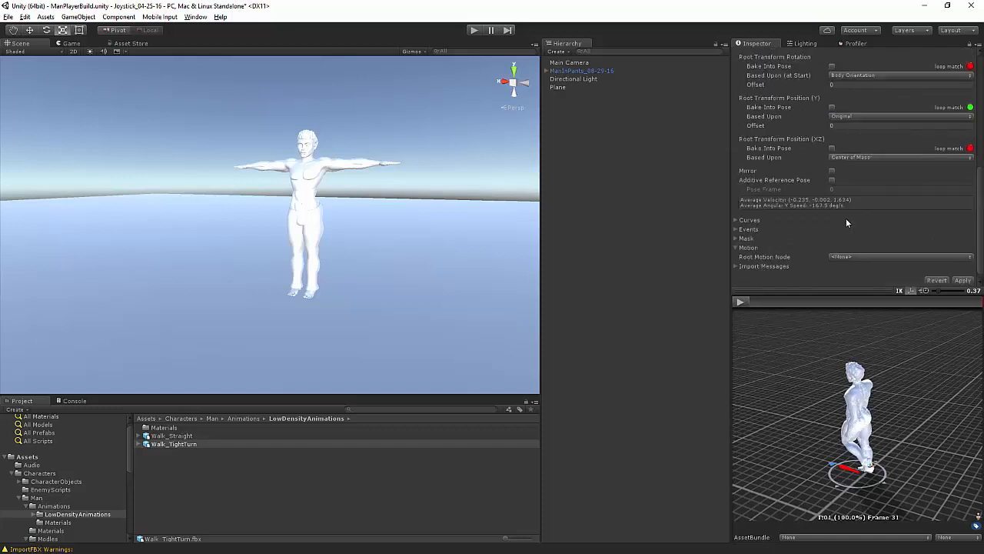
scroll(846, 217, down, 1)
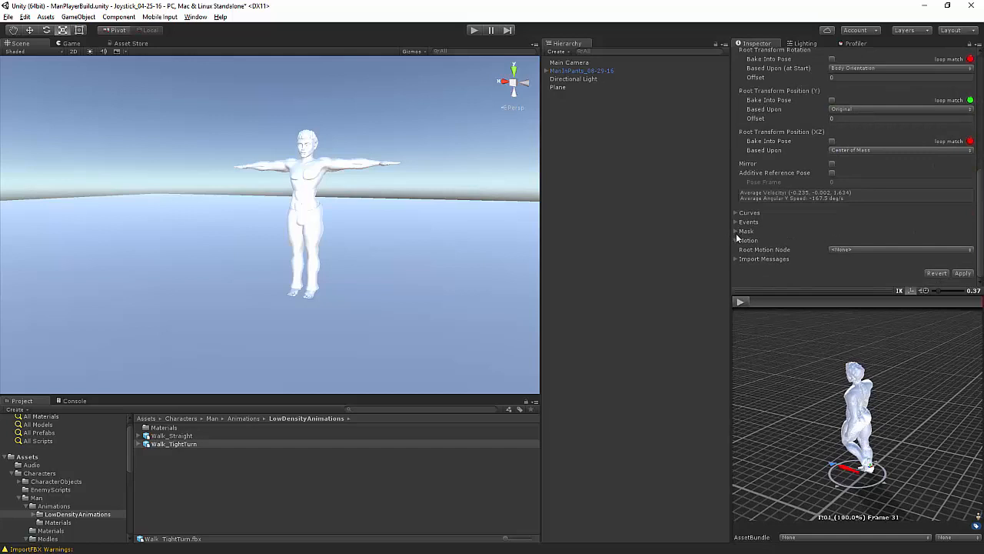
click(869, 248)
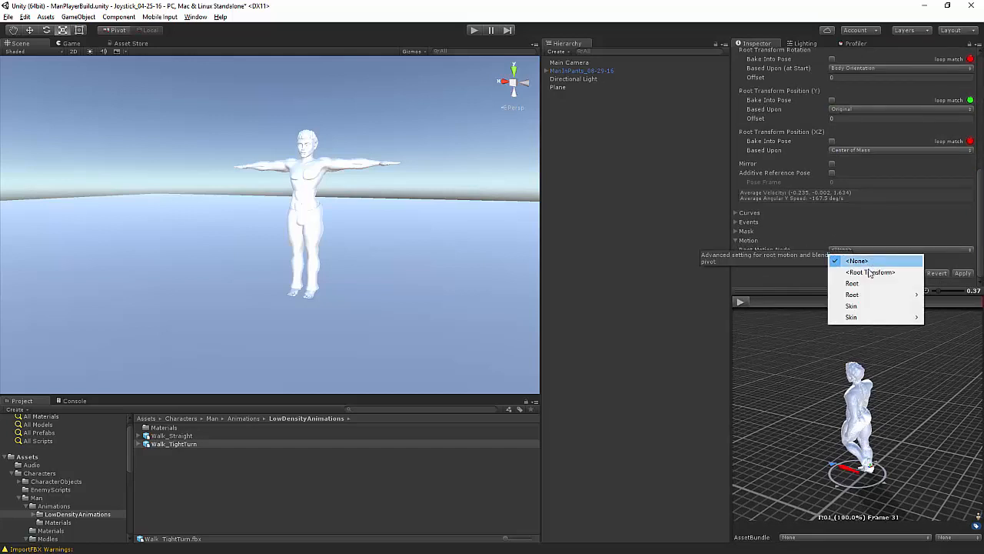
click(869, 270)
click(962, 273)
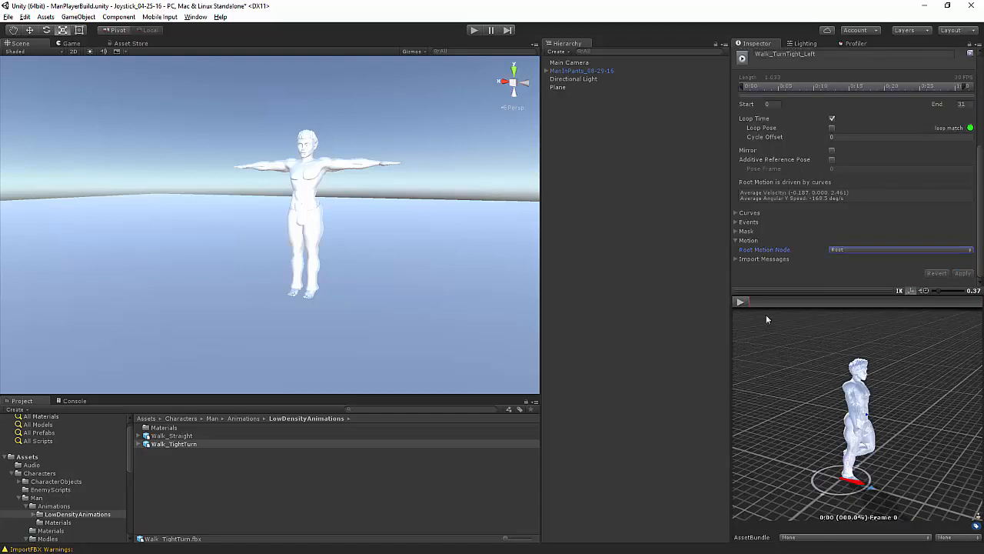
Play the Walk_TurnTight_Left preview to check the turning walk, and pause it.
click(741, 303)
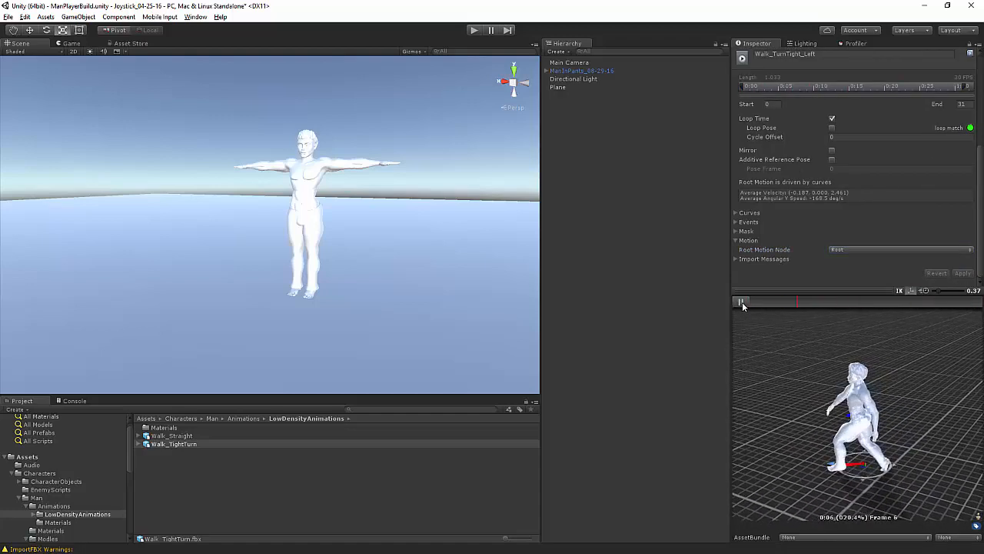
click(743, 300)
Add a second clip to Walk_TightTurn and name it Walk_TurnTight_Right.
scroll(771, 278, up, 5)
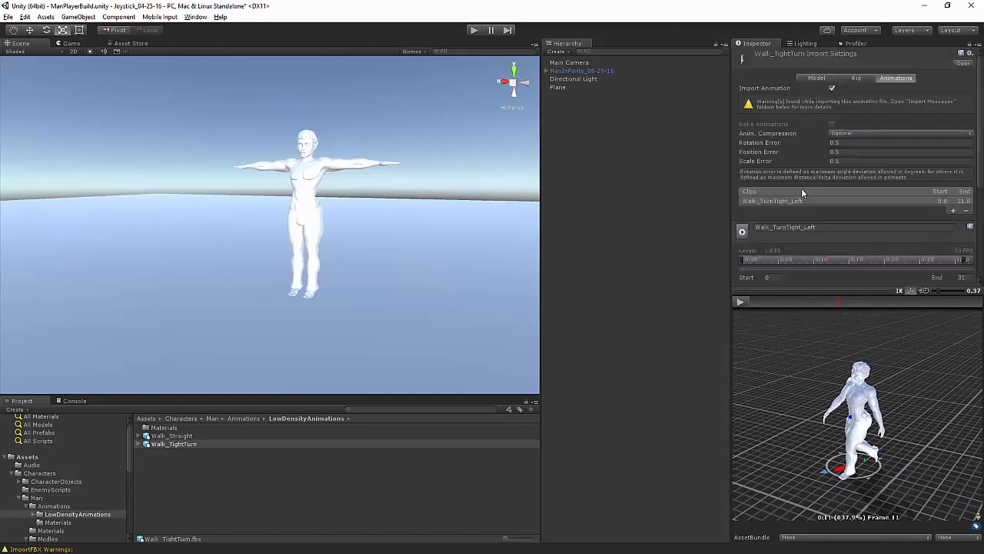
click(954, 211)
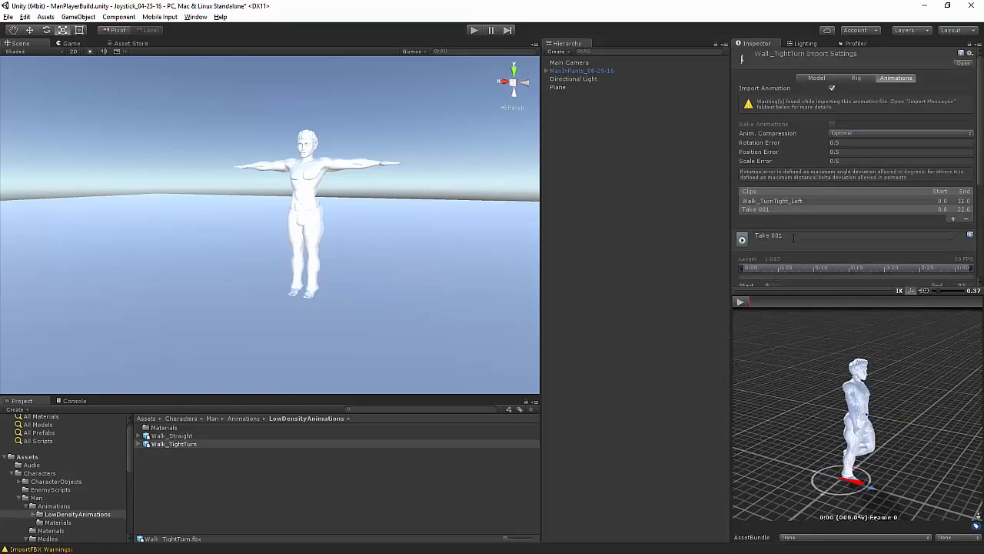
click(793, 238)
text(Wa)
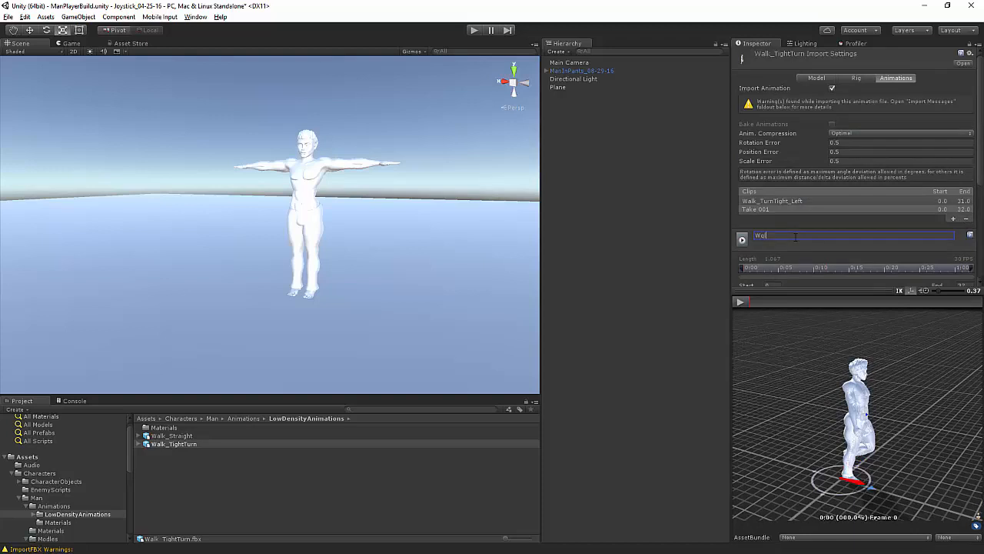
text(lk_TurnTigh)
key(BackSpace)
key(BackSpace)
key(BackSpace)
text(rn_Tig)
key(BackSpace)
key(BackSpace)
key(BackSpace)
text(Tight_Right)
key(BackSpace)
key(BackSpace)
key(BackSpace)
key(BackSpace)
text(ig)
key(Return)
Set the Walk_TurnTight_Right clip's end frame to 31 and enable Loop Time and Mirror.
scroll(853, 229, down, 3)
right_click(961, 220)
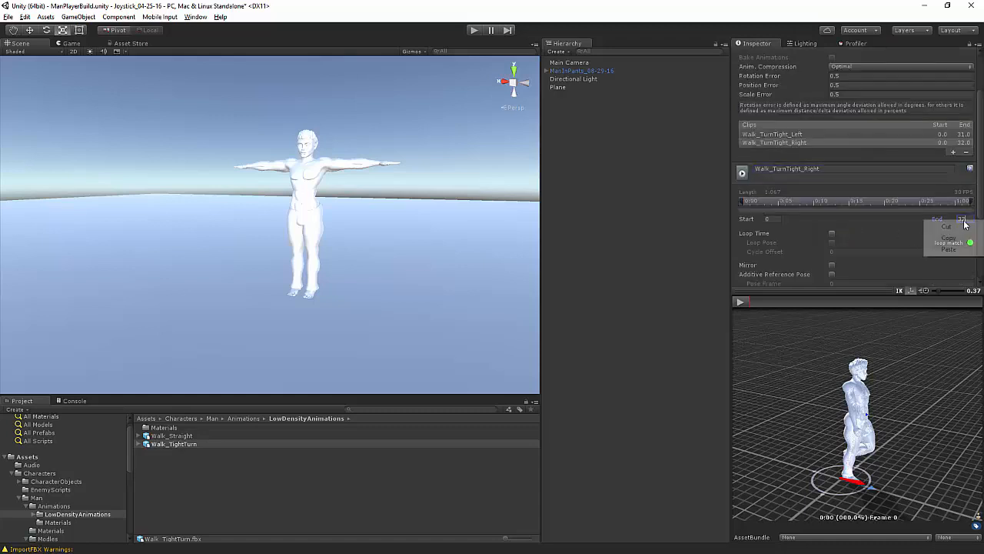
click(953, 235)
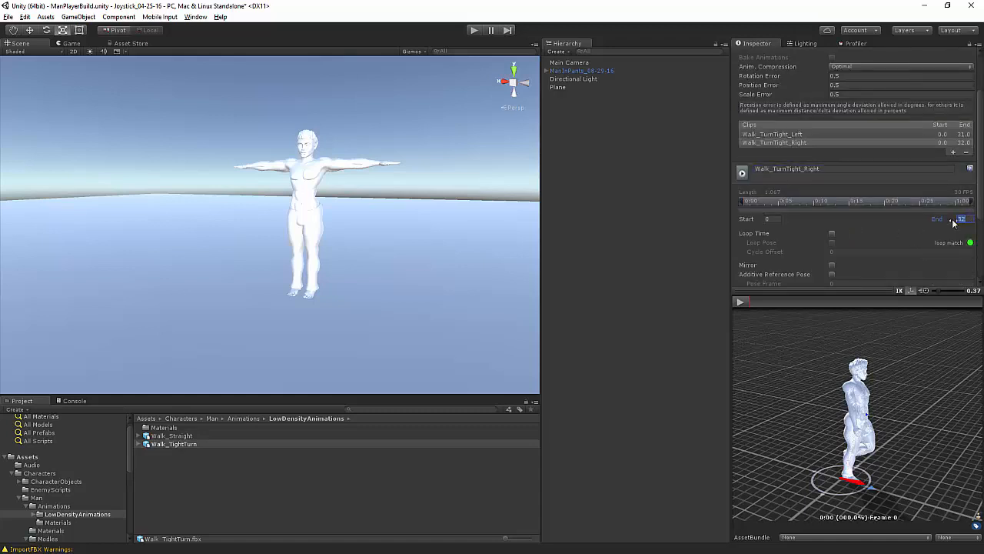
text(31)
key(Tab)
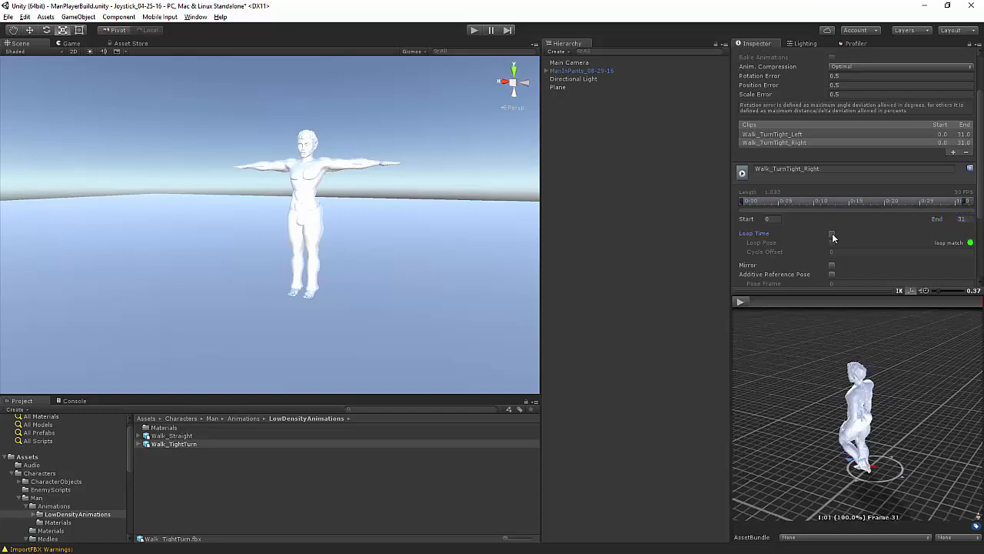
click(832, 233)
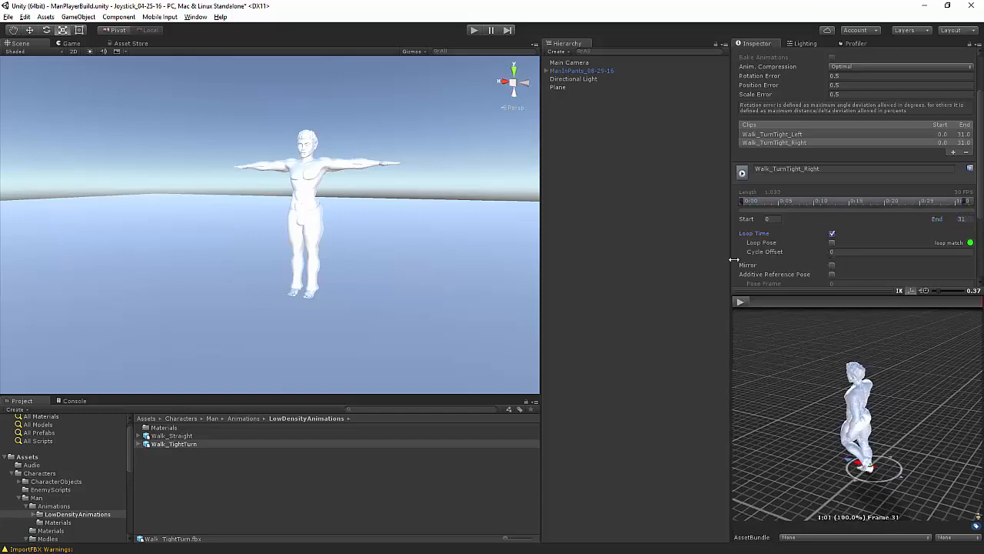
click(832, 266)
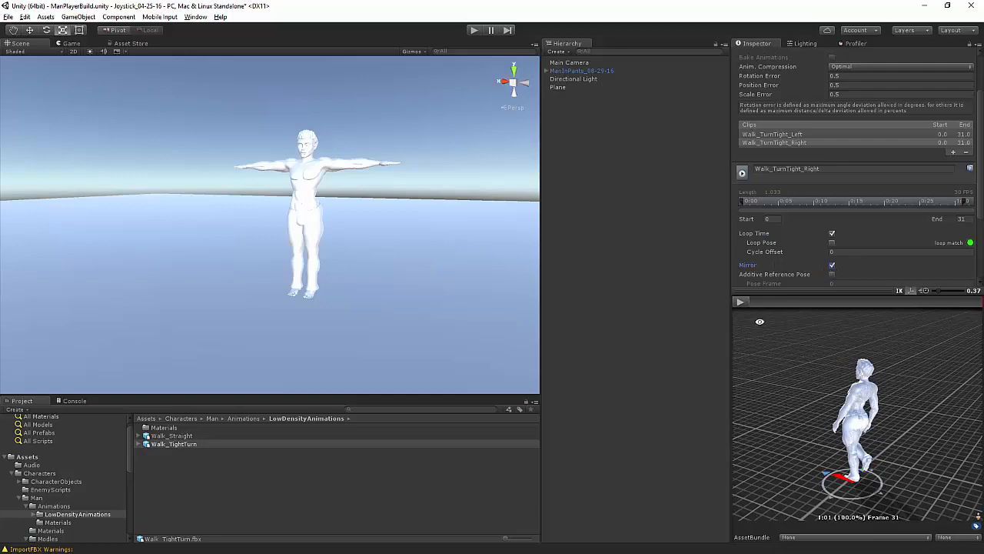
Play the Walk_TurnTight_Right preview to check the mirrored turn, and pause it.
click(741, 302)
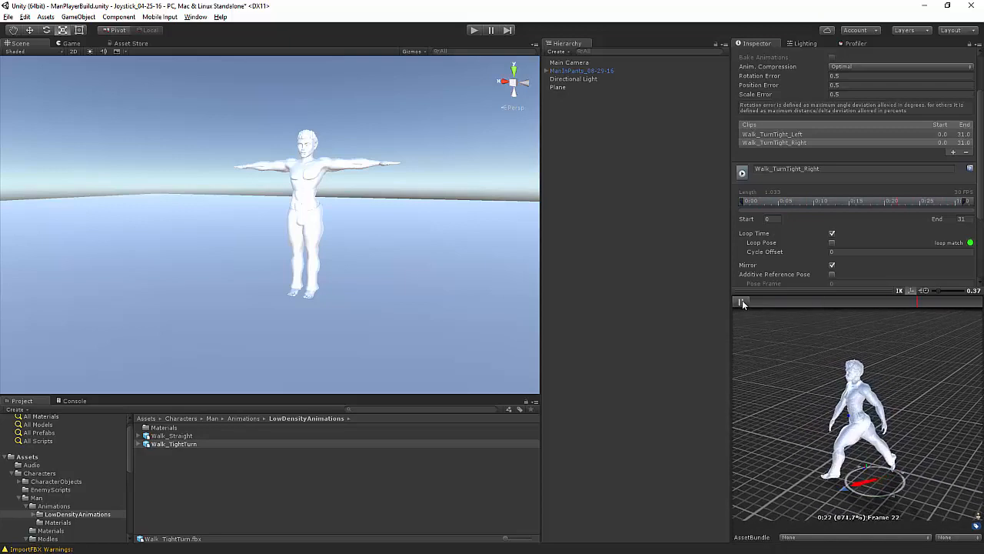
click(742, 302)
Choose Root as the Walk_TurnTight_Right clip's Root Motion Node and apply the import settings.
scroll(823, 260, down, 3)
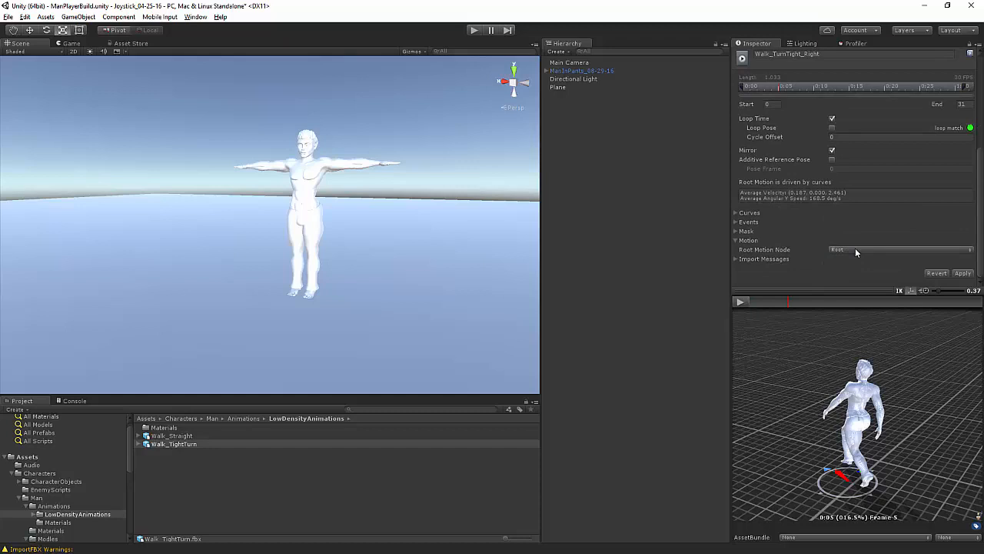
click(856, 250)
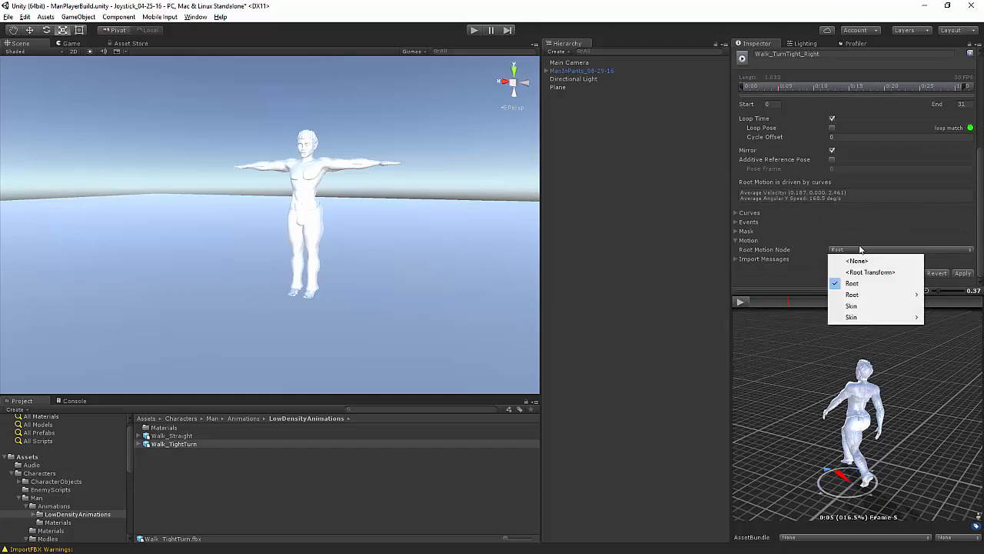
click(852, 283)
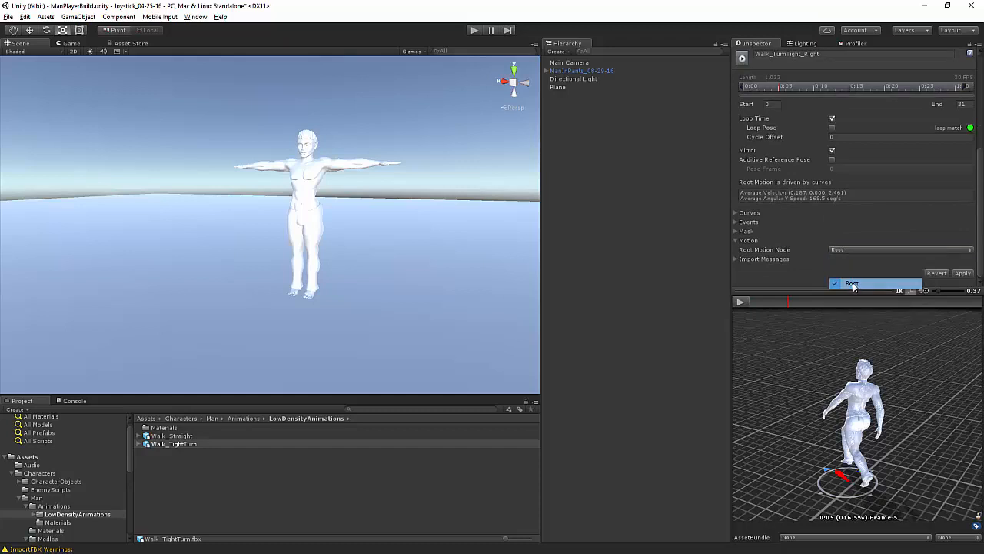
click(964, 277)
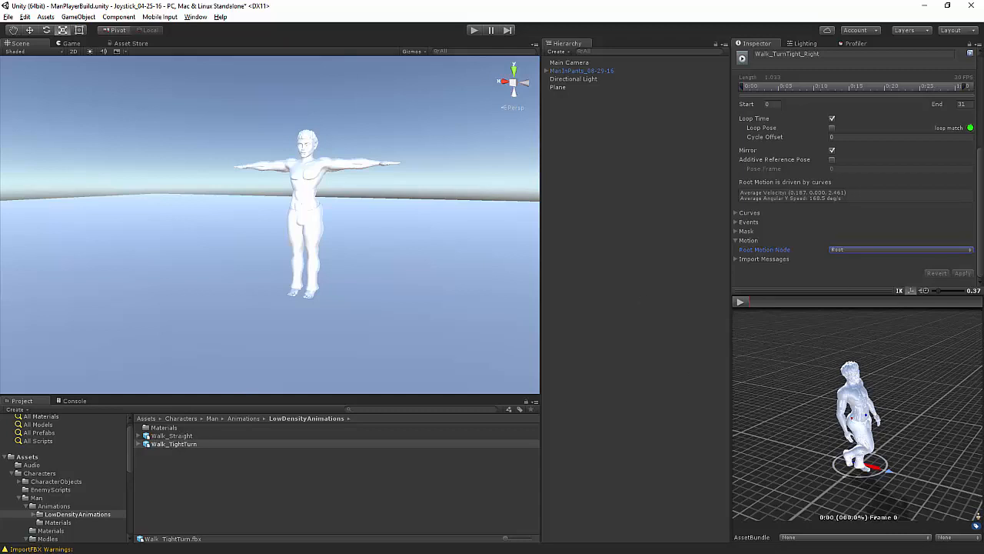
Open the import settings of the ManInPants_08-29-16 model in the Characters/Man/Modles folder.
drag(983, 186, 930, 233)
click(239, 420)
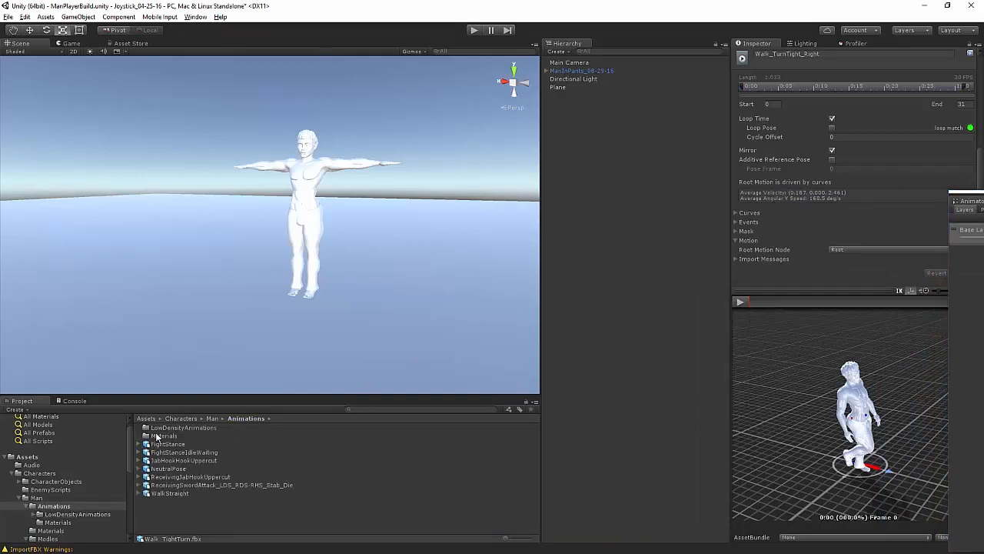
click(212, 419)
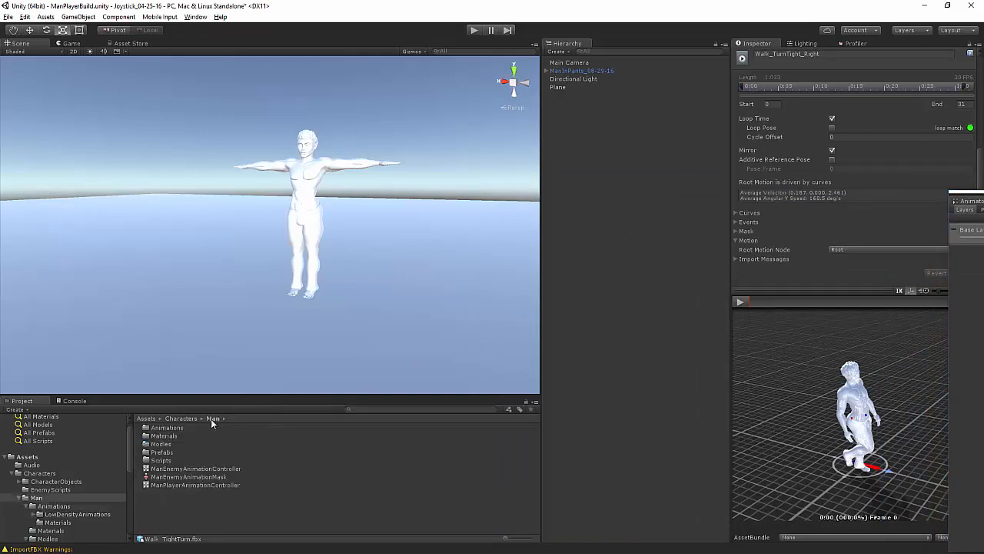
double_click(158, 444)
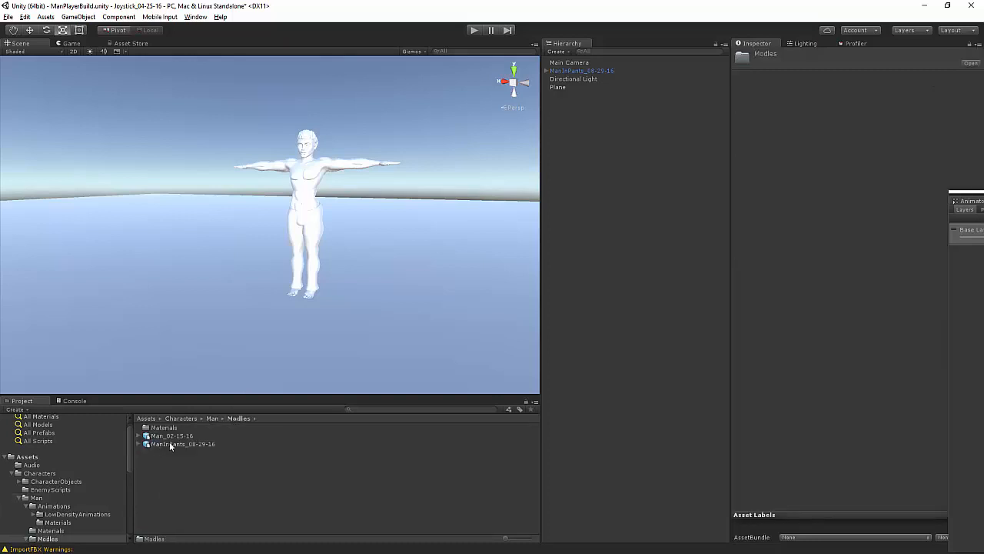
click(170, 444)
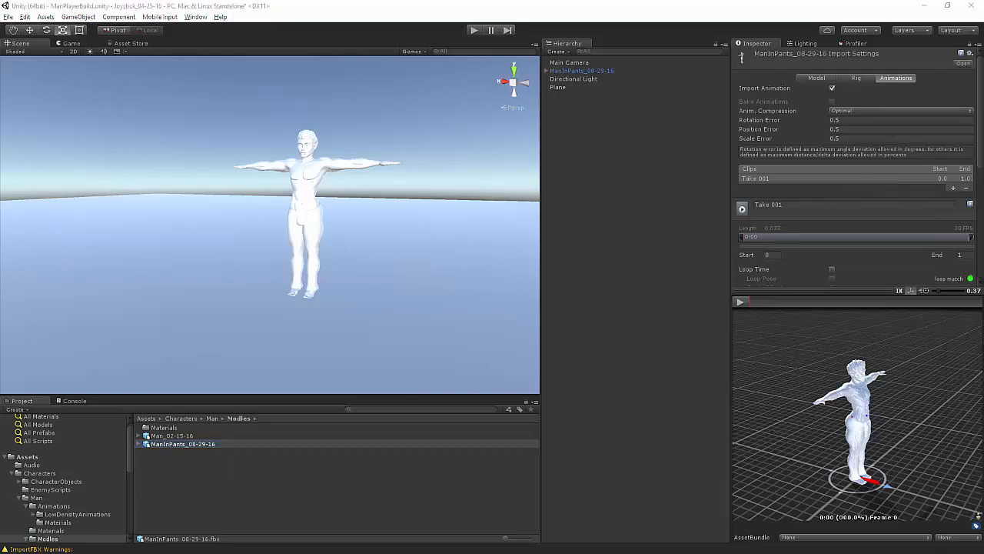
Rename the ManInPants_08-29-16 model's animation clip from Take 001 to T_Pose.
click(890, 206)
text(T)
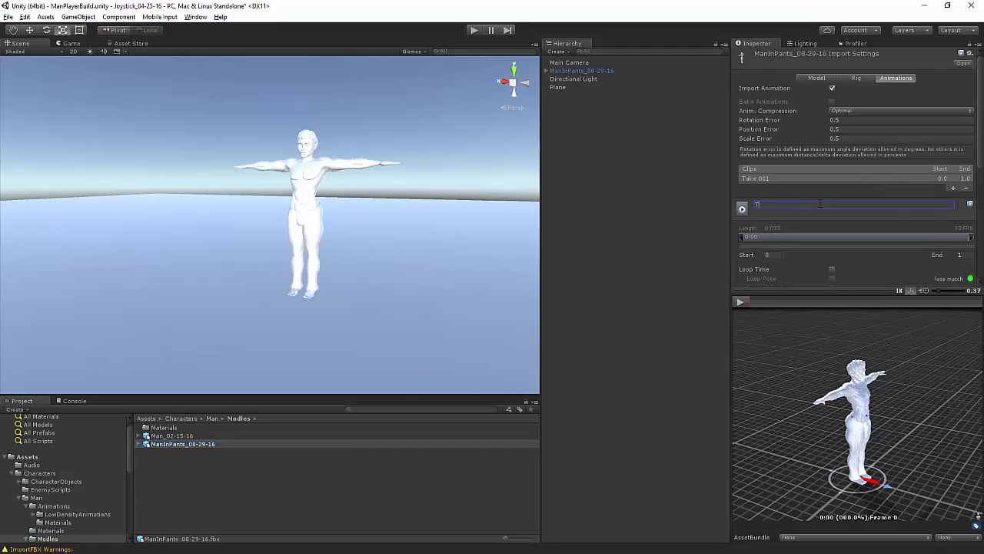
text(_Pose)
key(Return)
Enable Loop Time for the T_Pose clip.
scroll(846, 256, down, 2)
click(832, 203)
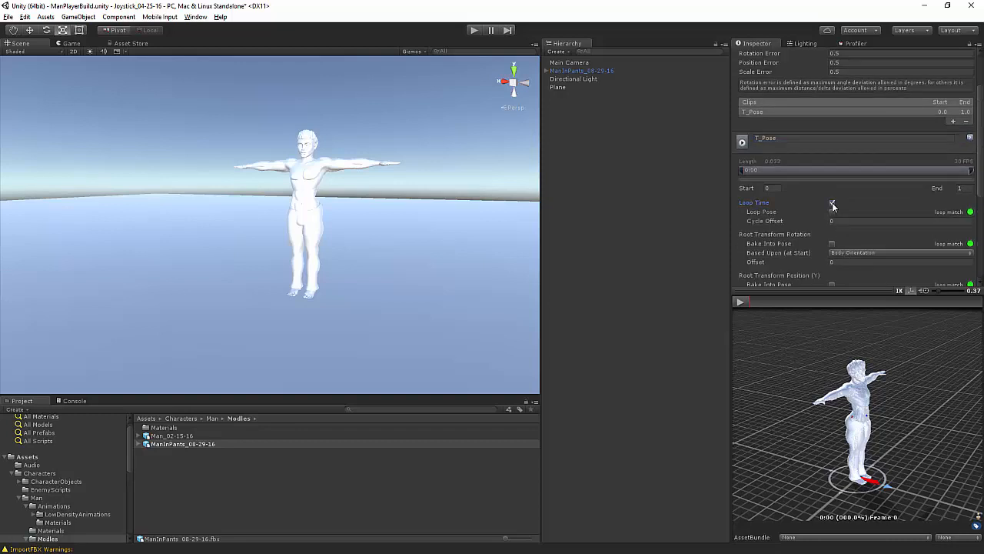
scroll(832, 260, down, 5)
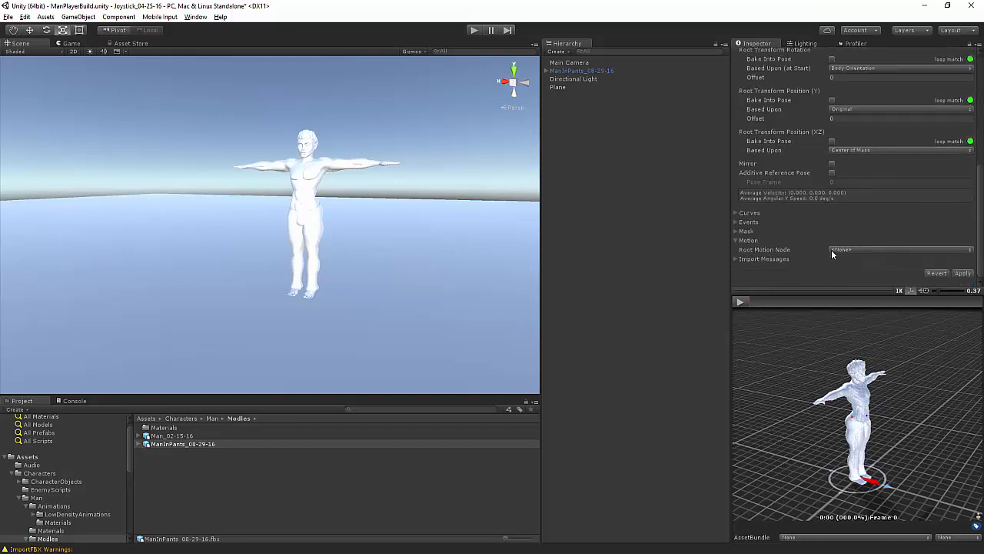
Choose Root as the T_Pose clip's Root Motion Node and apply the import settings.
click(900, 249)
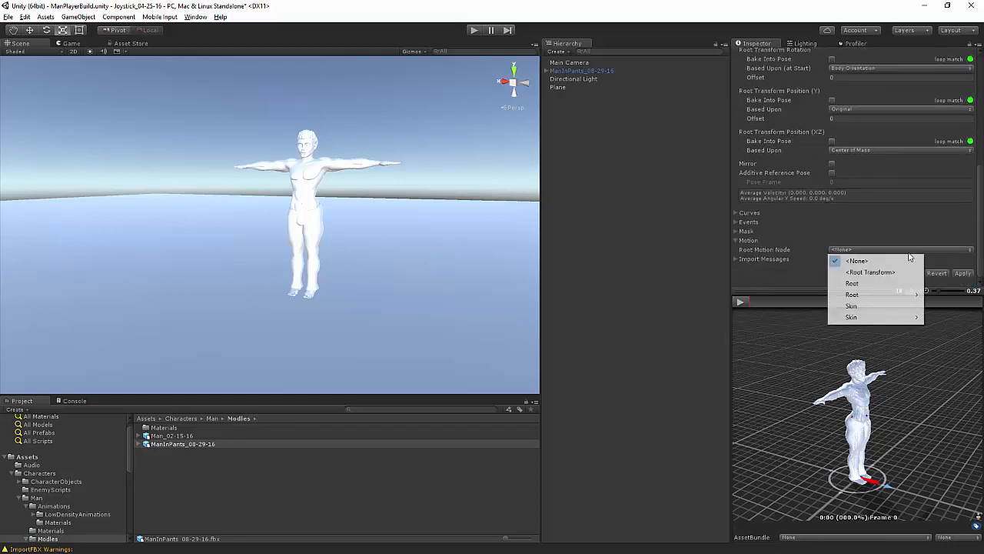
click(869, 271)
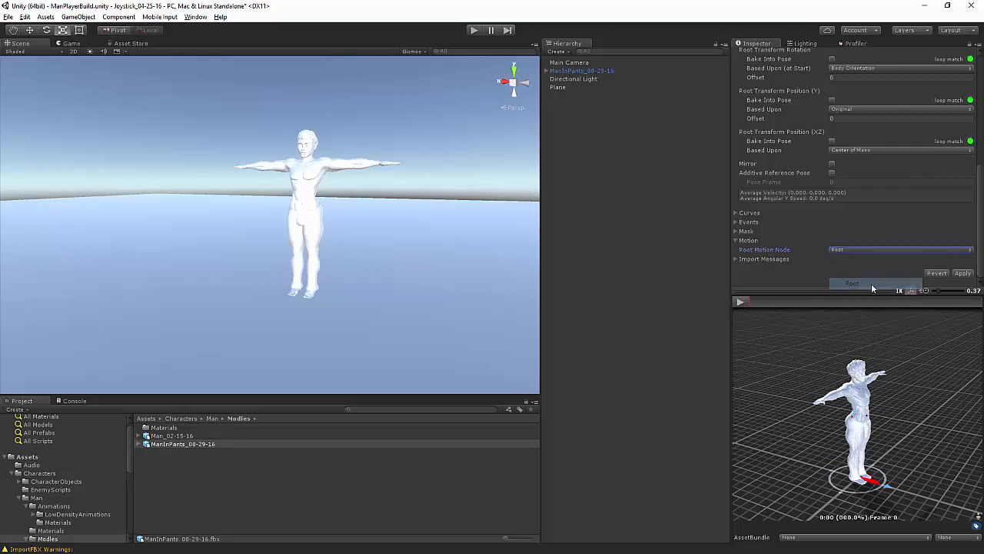
click(963, 273)
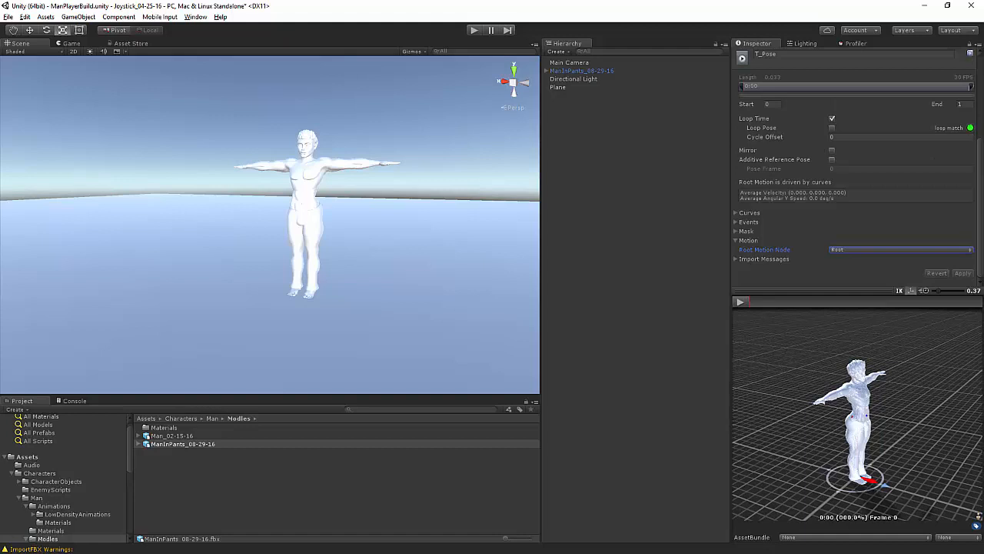
Add the T_Pose clip as a state on the Animator's Base Layer and move the Entry node closer to Any State.
drag(496, 229, 482, 215)
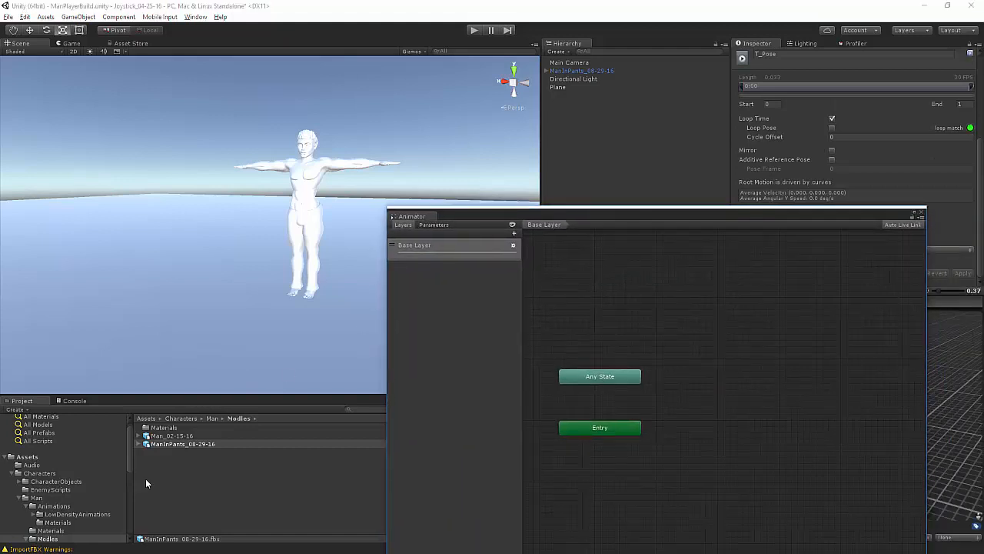
click(144, 446)
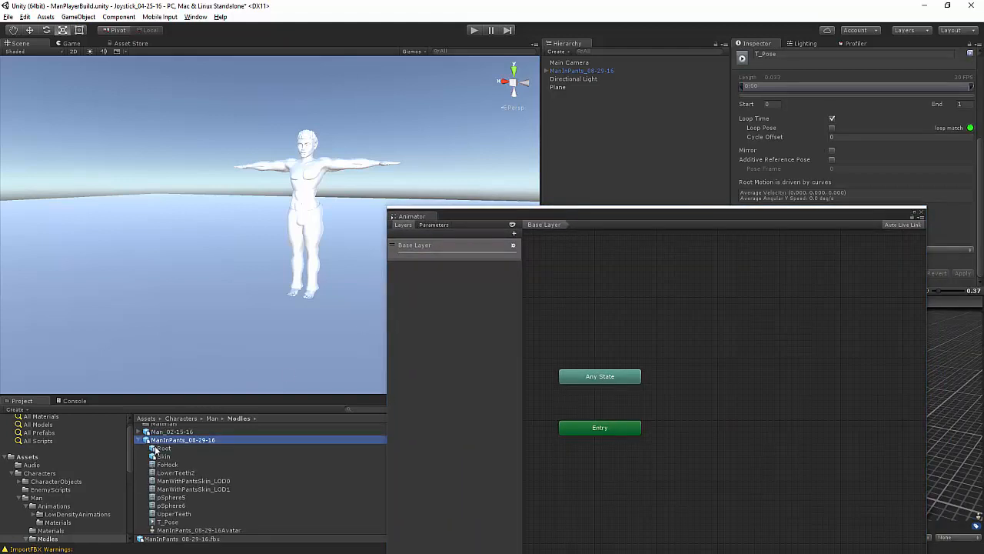
drag(166, 526, 737, 423)
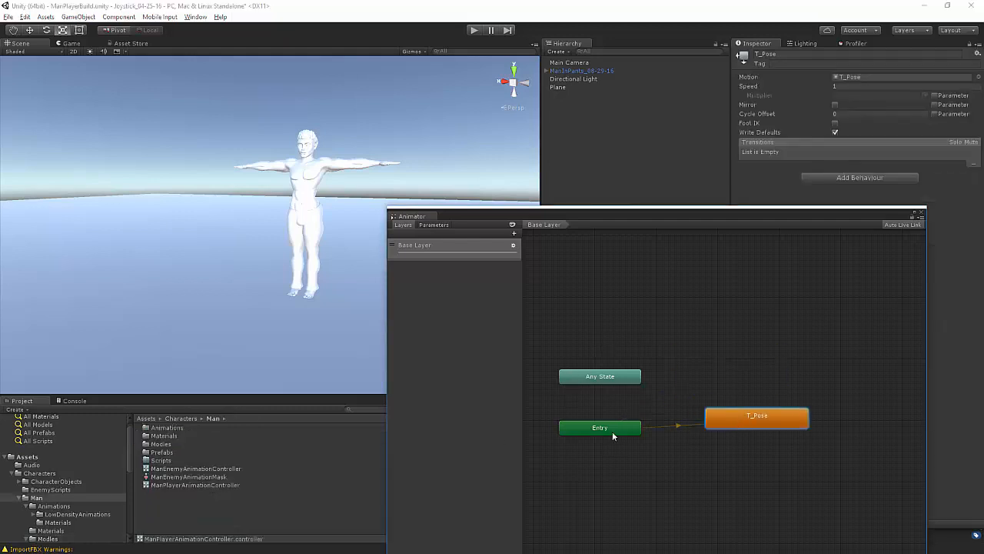
drag(612, 432, 607, 415)
drag(582, 231, 406, 90)
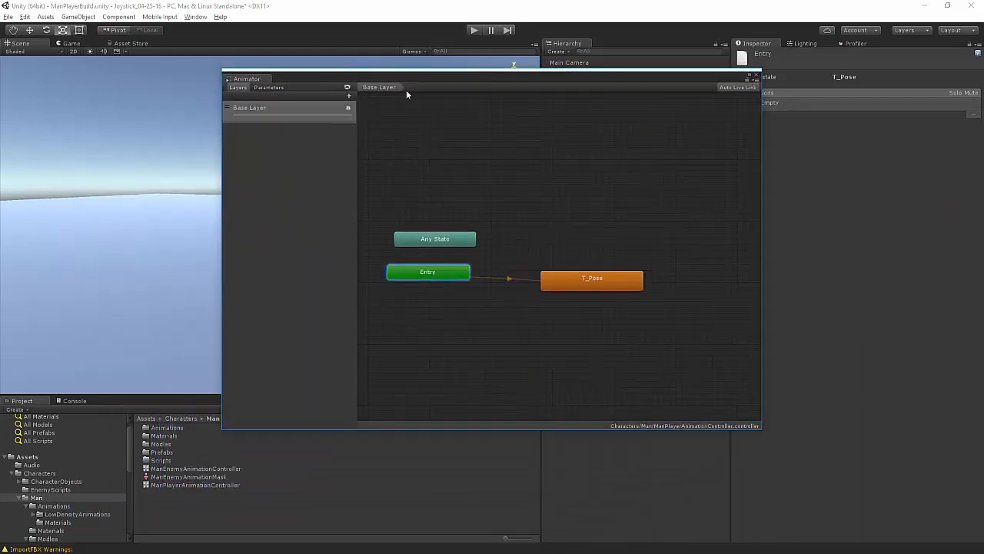
Add the Walk_Straight clip from the Characters/Man/Animations/LowDensityAnimations folder as a state on the Base Layer.
click(190, 419)
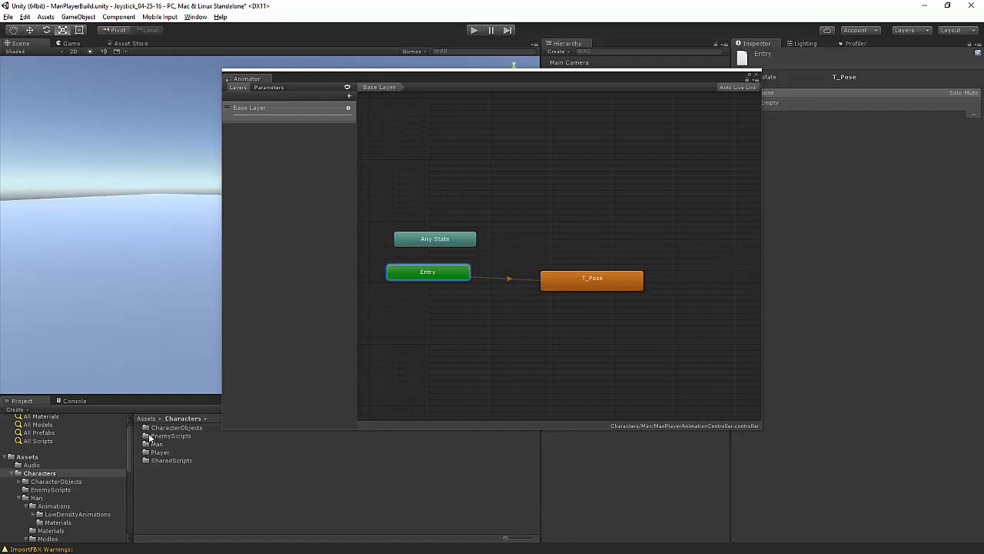
double_click(157, 443)
click(159, 428)
double_click(160, 432)
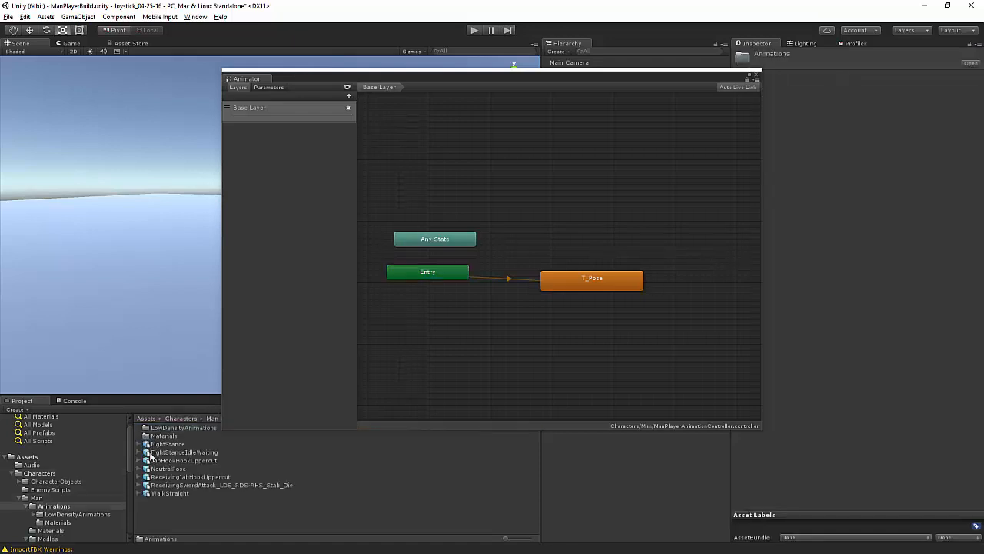
double_click(162, 429)
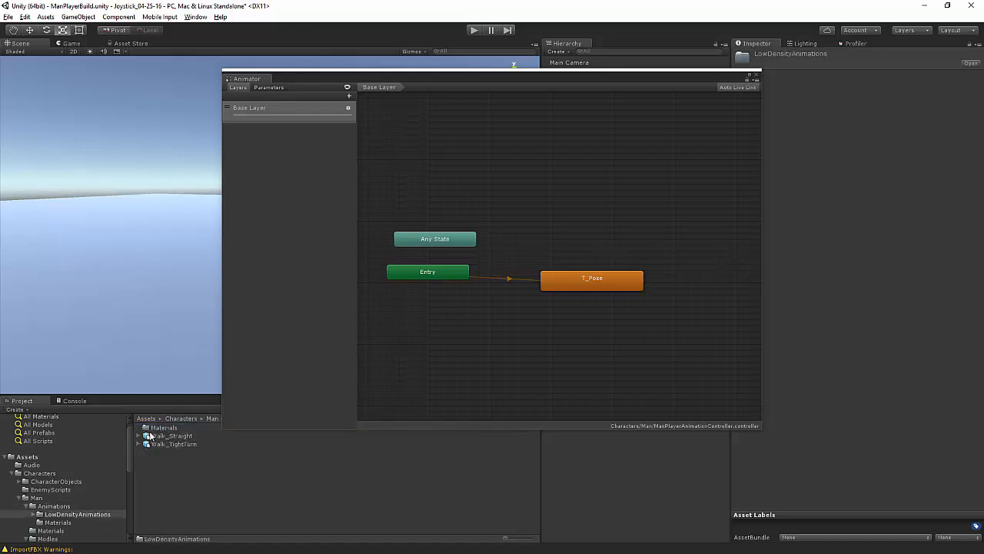
click(141, 436)
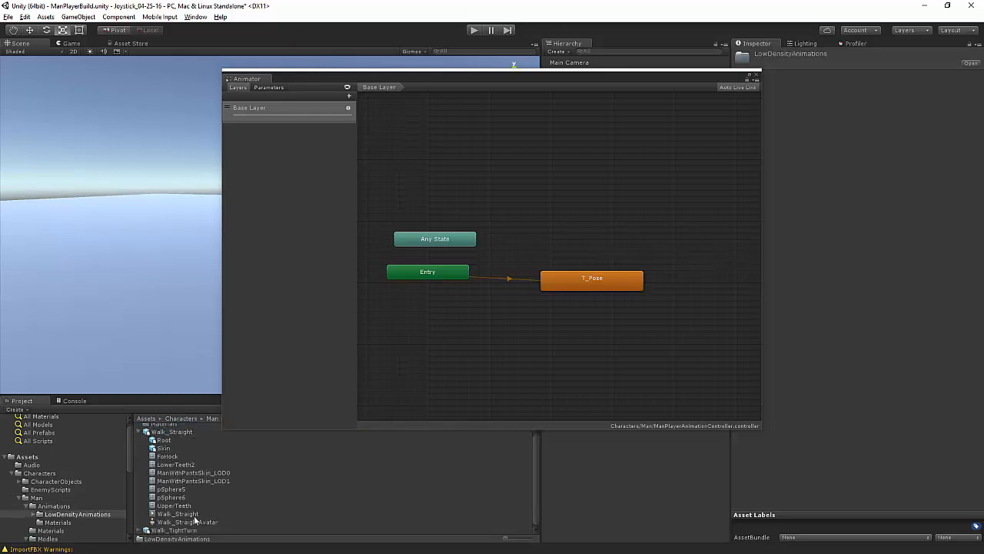
drag(178, 517, 579, 251)
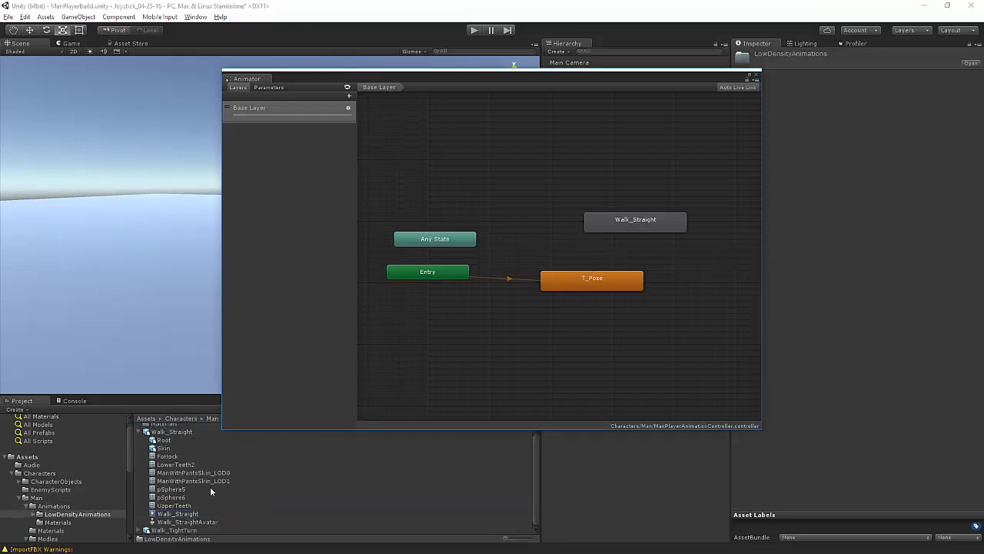
Add the Walk_TurnTight_Left and Walk_TurnTight_Right clips of the Walk_TightTurn model as states on the Base Layer.
click(139, 530)
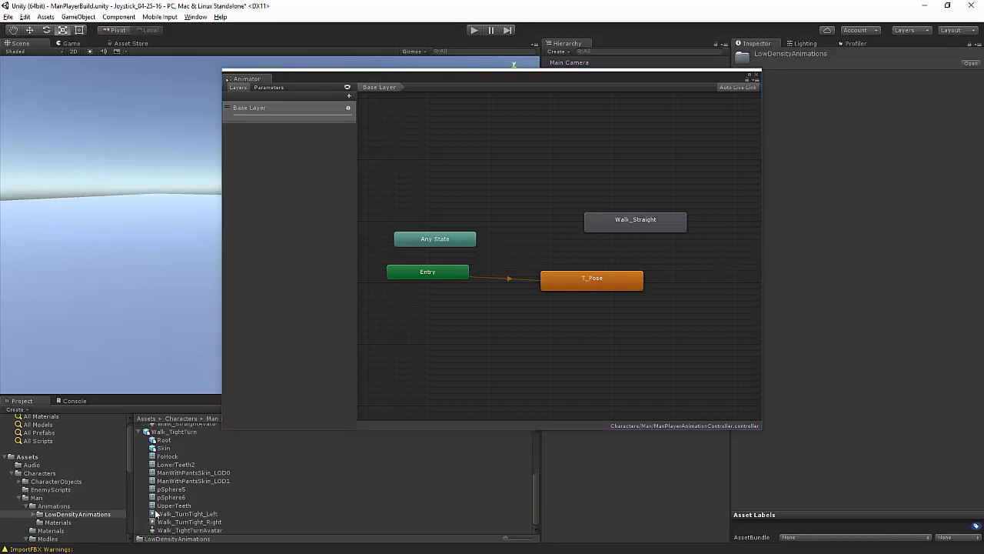
click(202, 514)
shift+click(202, 523)
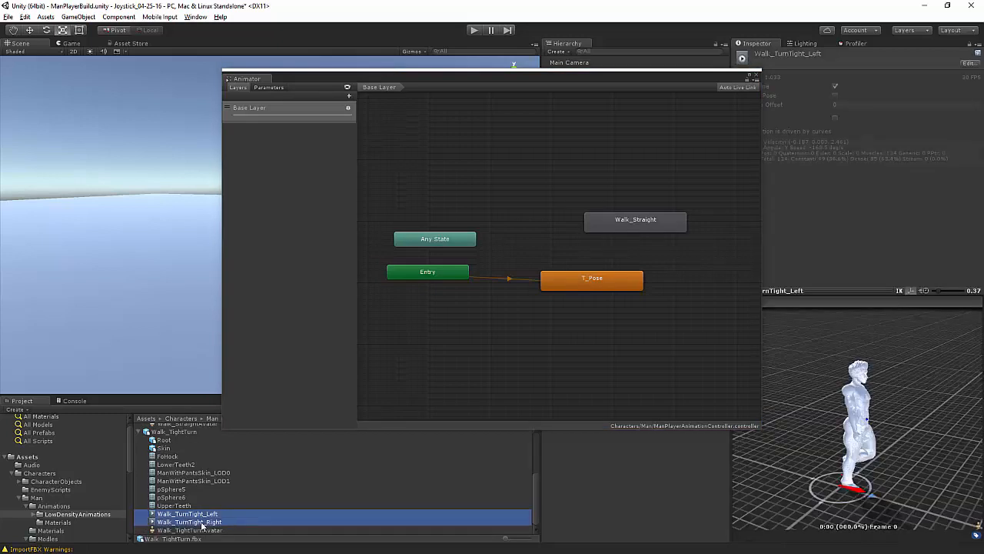
drag(202, 525, 687, 277)
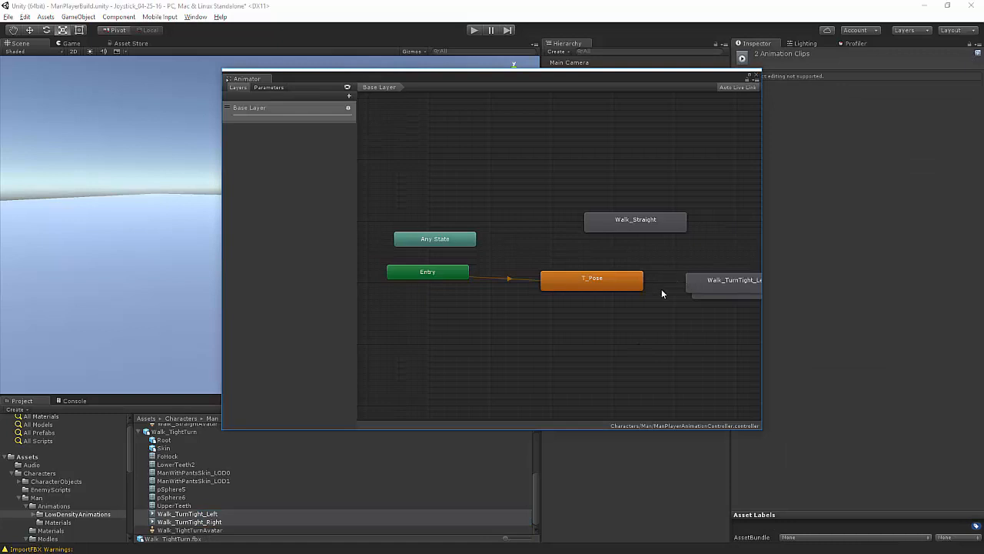
Stack the three walk states beside T_Pose with Walk_TurnTight_Left above, Walk_Straight in the middle and Walk_TurnTight_Right below.
middle_drag(659, 307, 515, 311)
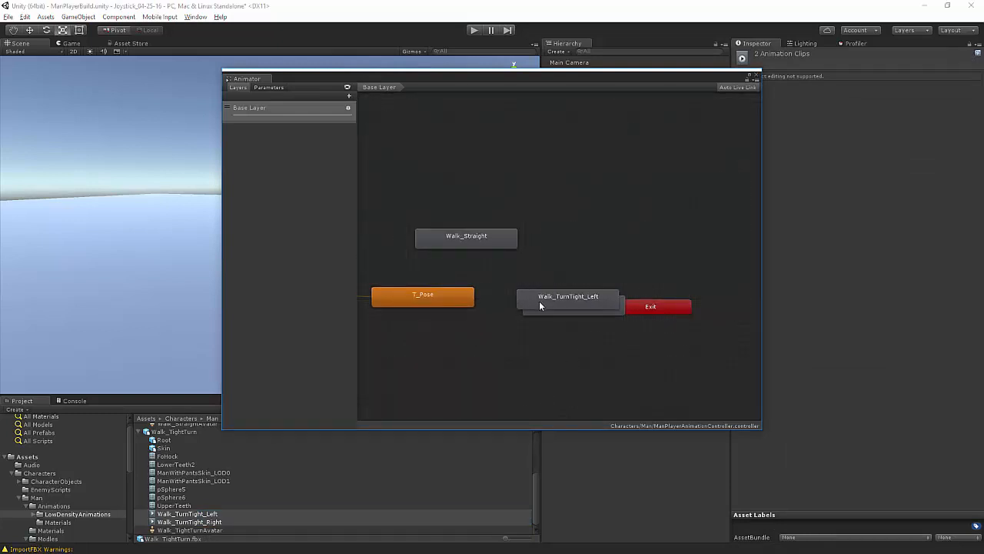
drag(540, 305, 538, 350)
mouse_move(549, 277)
mouse_down()
mouse_move(539, 290)
mouse_move(539, 272)
mouse_up()
drag(478, 246, 565, 319)
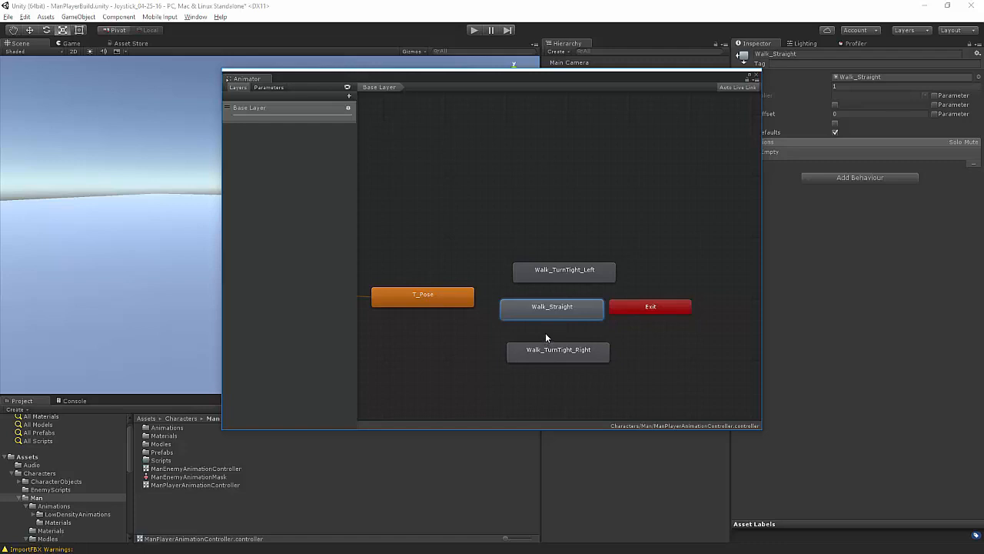
Delete the Walk_TurnTight_Left, Walk_TurnTight_Right and Walk_Straight states from the Base Layer.
click(580, 281)
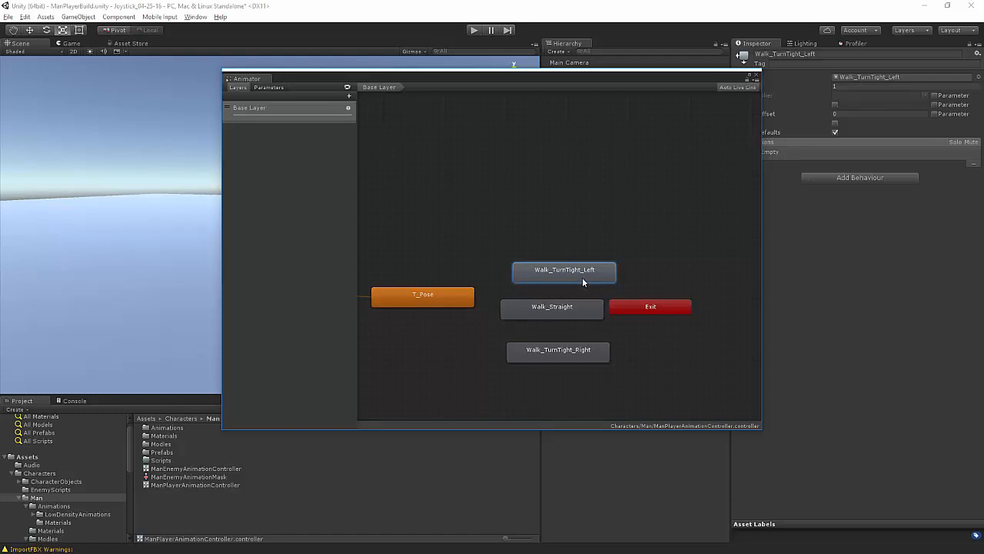
key(Delete)
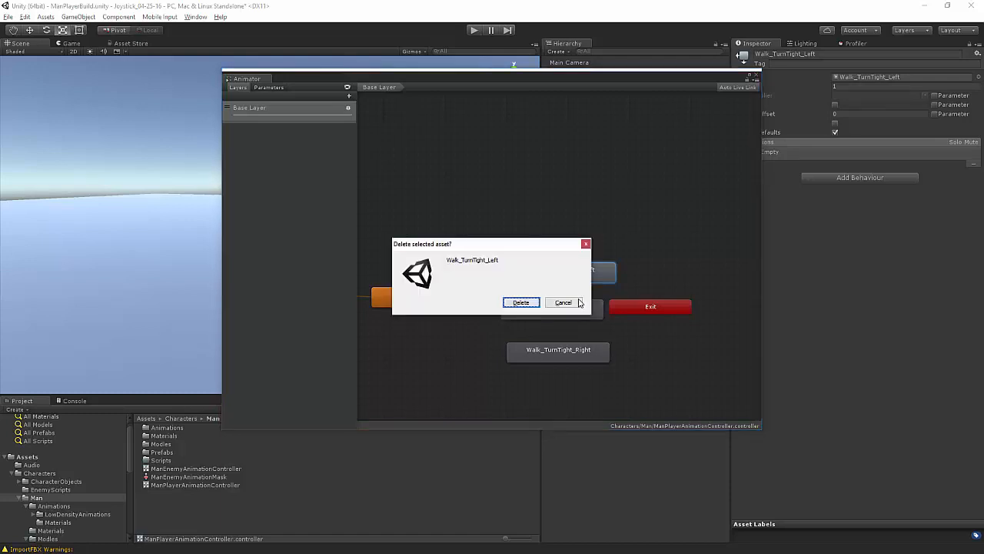
click(525, 304)
click(544, 352)
key(Delete)
click(529, 306)
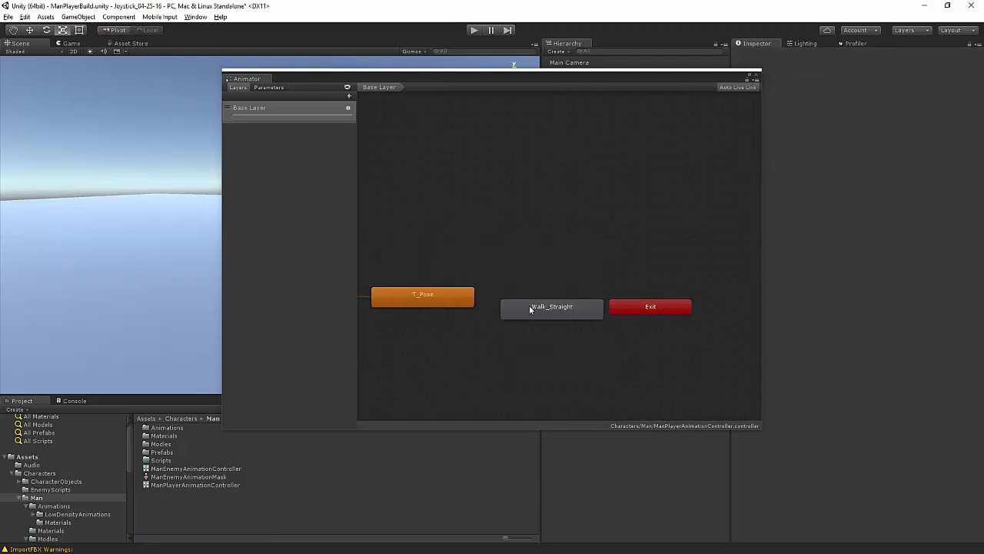
click(529, 306)
key(Delete)
click(529, 307)
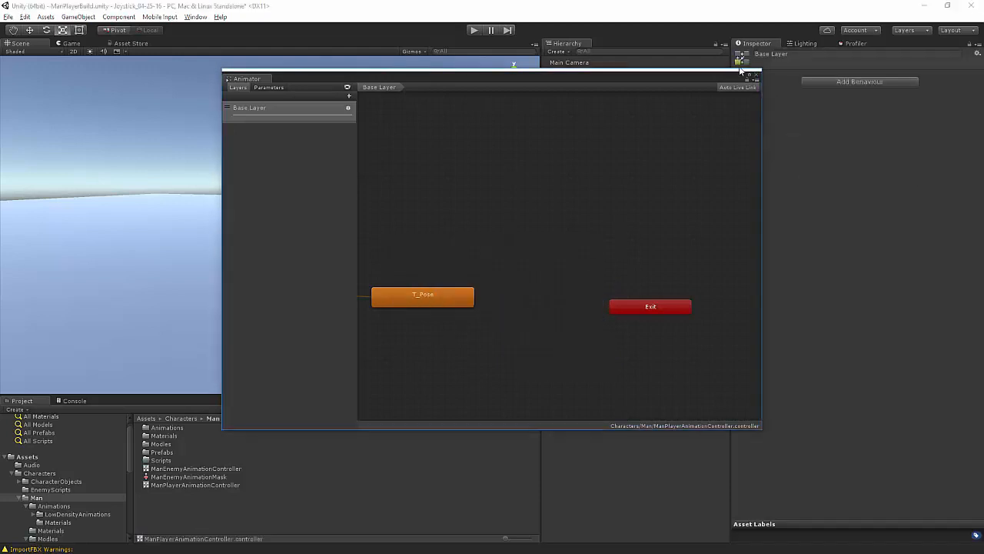
right_click(515, 210)
click(398, 221)
right_click(656, 185)
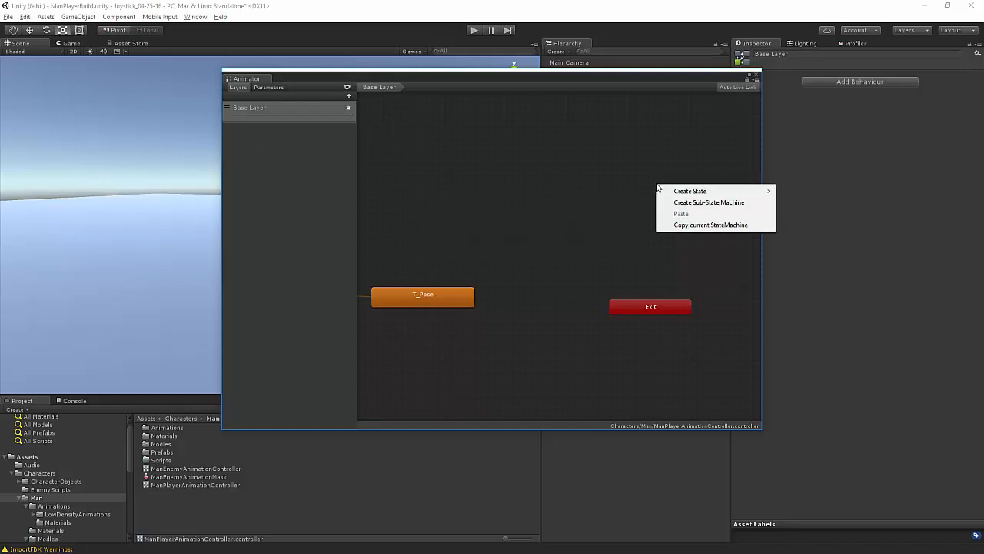
click(596, 194)
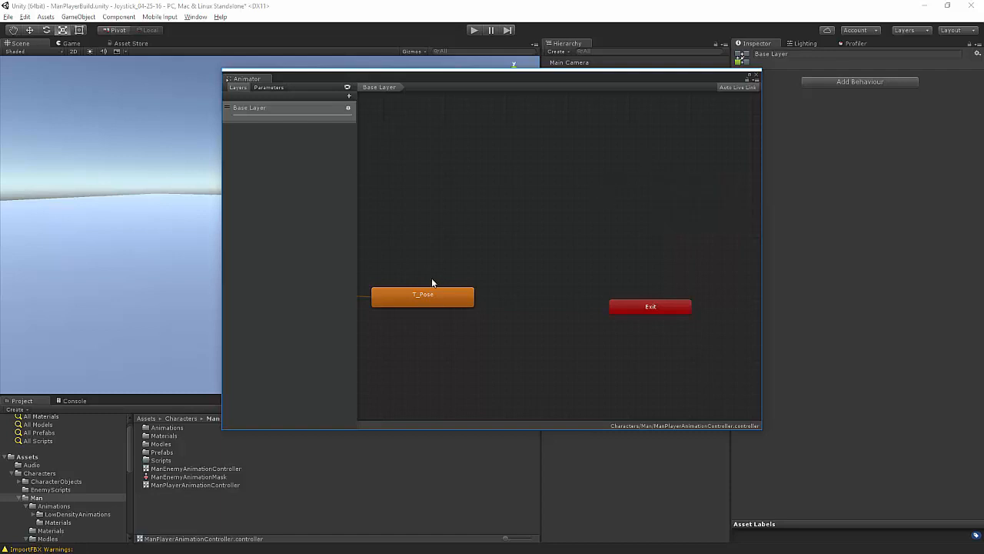
Create a state from a new blend tree on the Base Layer and place it between T_Pose and Exit.
middle_drag(483, 274, 506, 257)
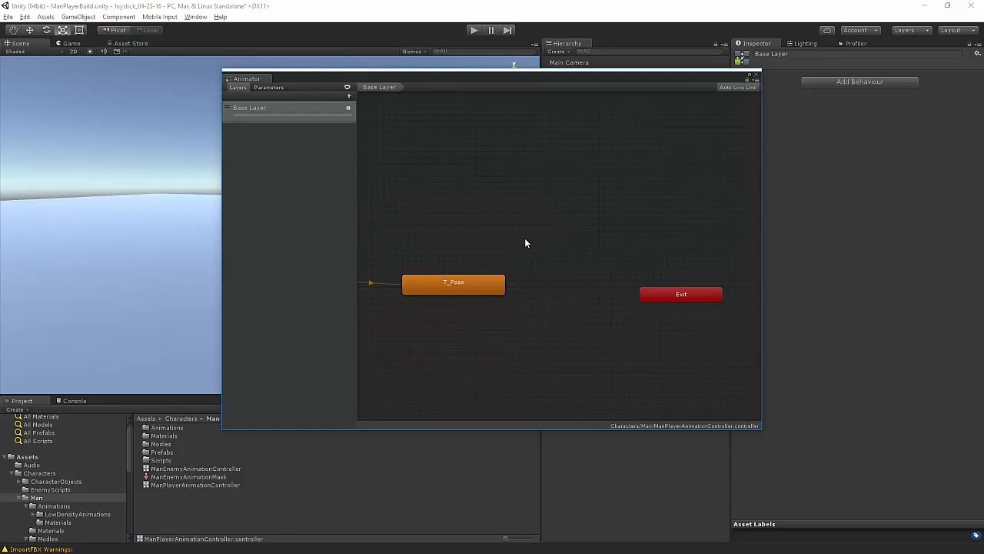
right_click(525, 239)
mouse_move(557, 247)
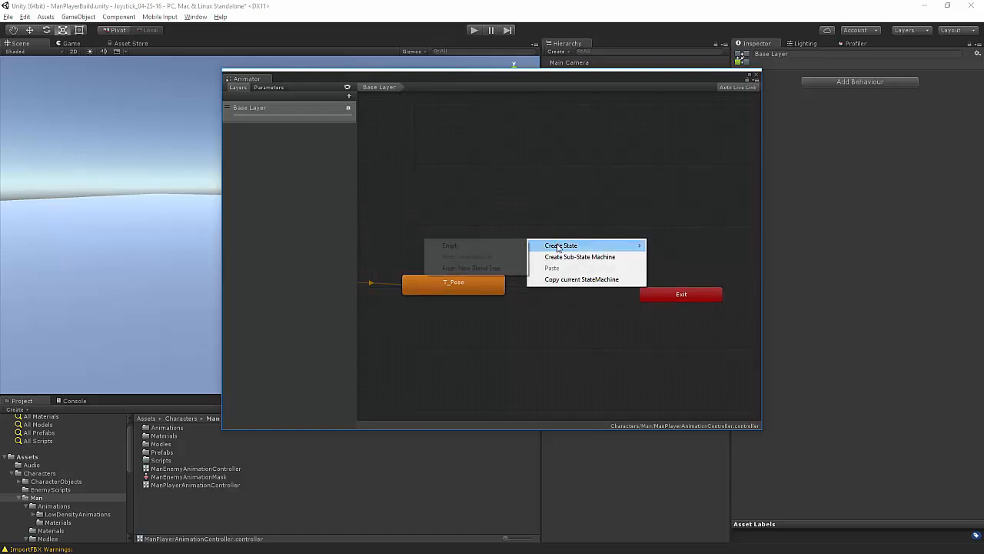
click(451, 268)
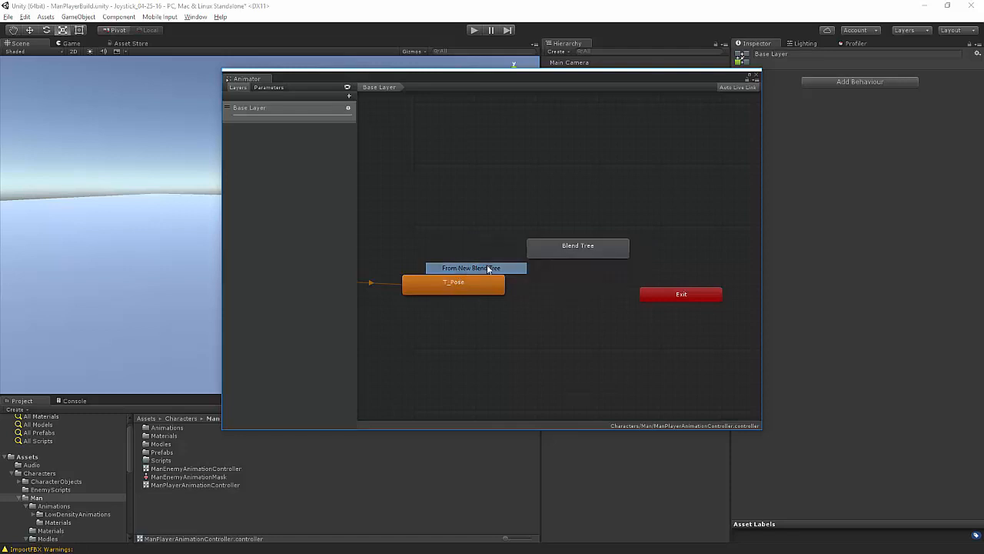
drag(537, 248, 540, 277)
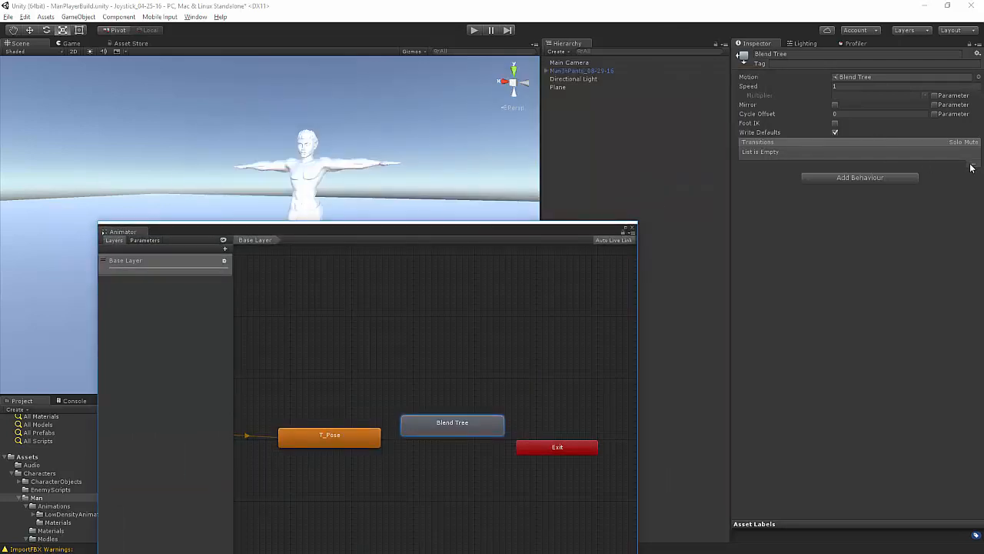
drag(432, 224, 583, 159)
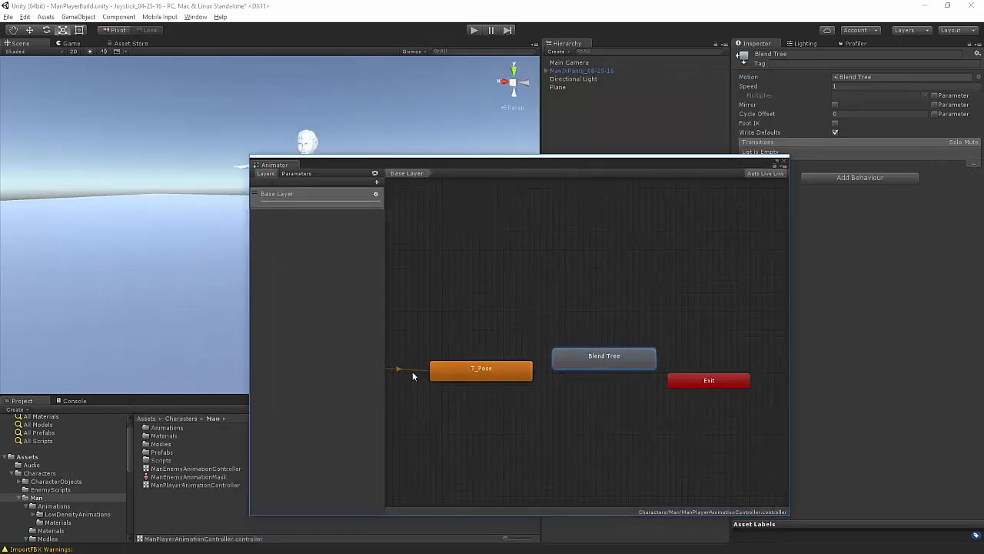
Open the LowDensityAnimations folder inside Characters/Man/Animations.
double_click(164, 429)
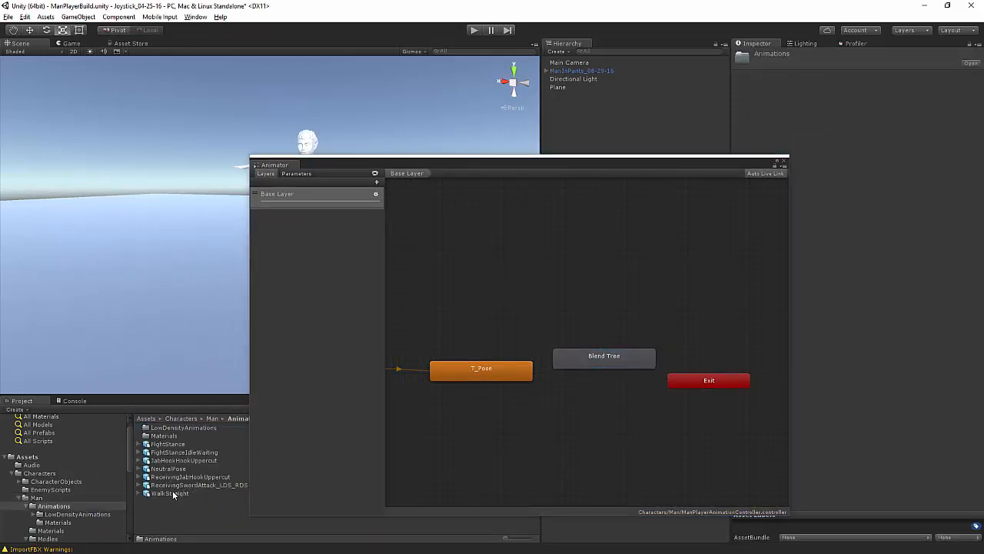
click(637, 354)
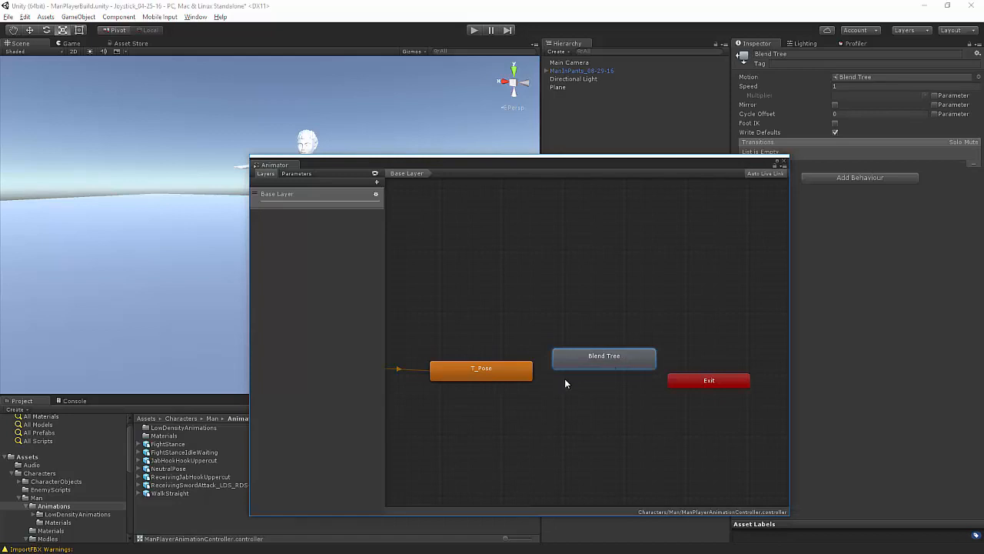
double_click(180, 436)
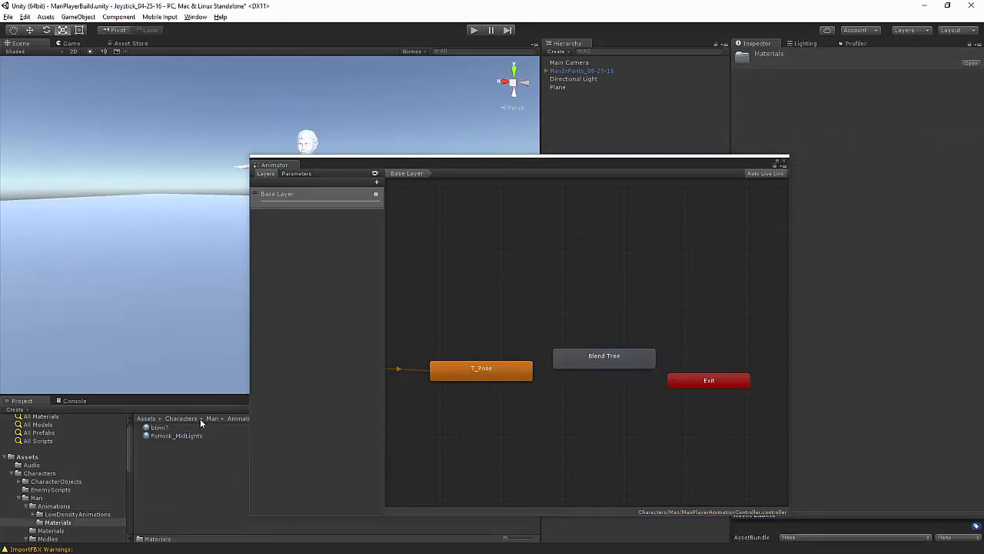
click(210, 419)
double_click(179, 428)
click(174, 428)
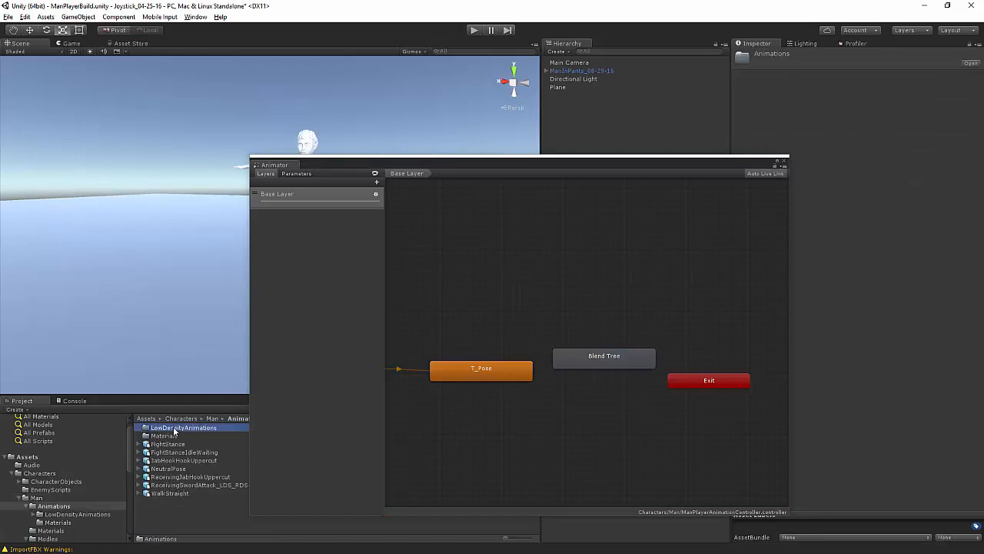
double_click(174, 428)
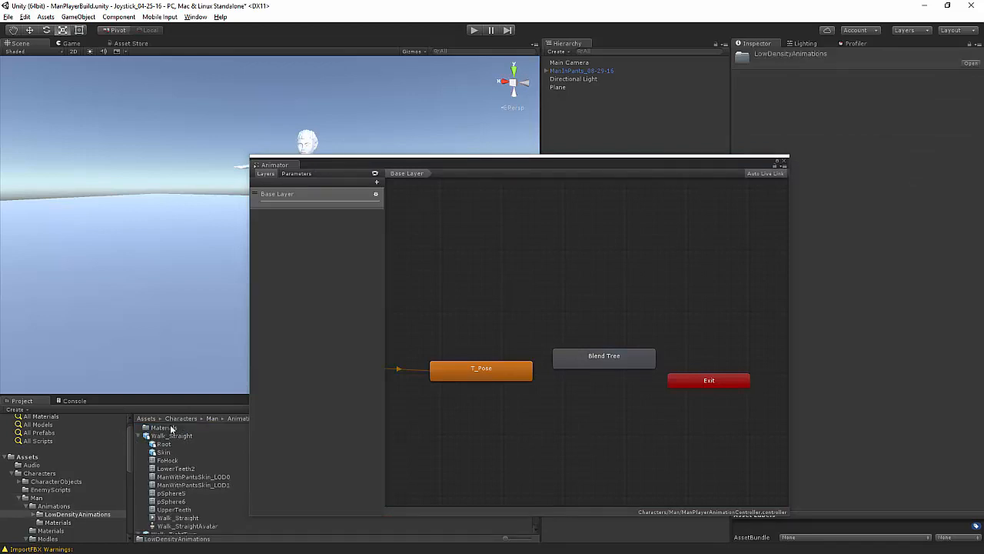
Move the Animator window clear of the project files and expand the Walk_Straight and Walk_TightTurn models to list their clips.
drag(363, 164, 503, 146)
click(138, 435)
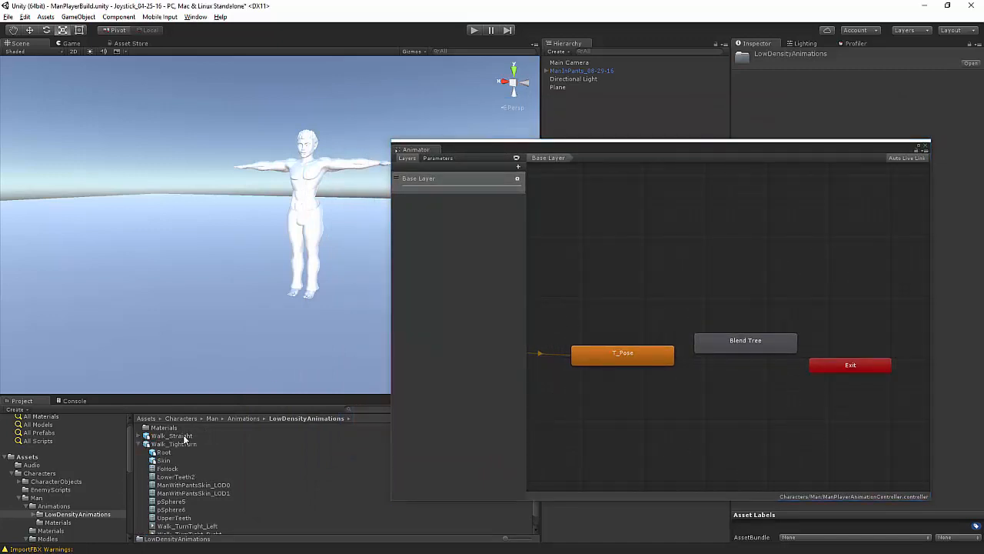
click(139, 444)
click(138, 436)
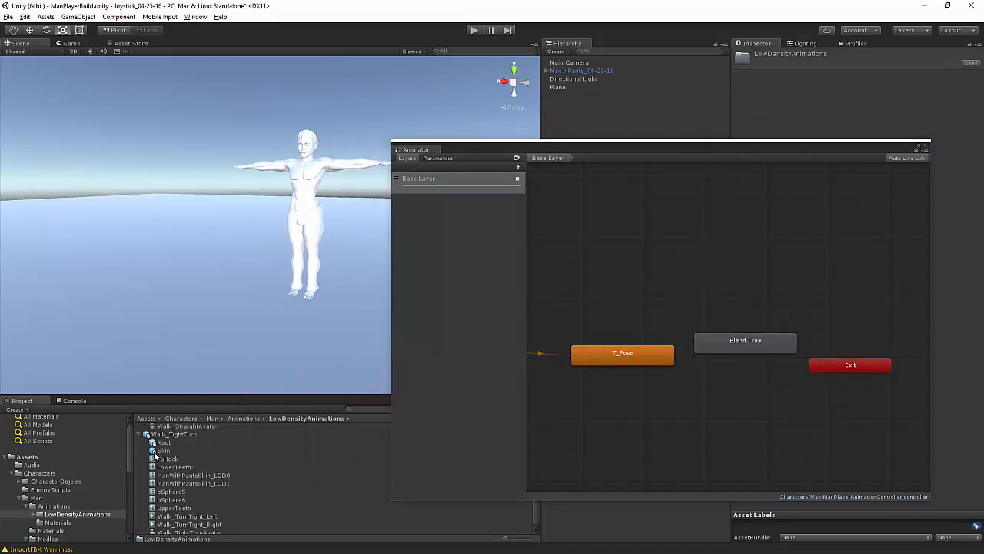
Open the Blend Tree state's motion settings and add three empty motion fields.
scroll(166, 450, down, 2)
scroll(173, 454, down, 1)
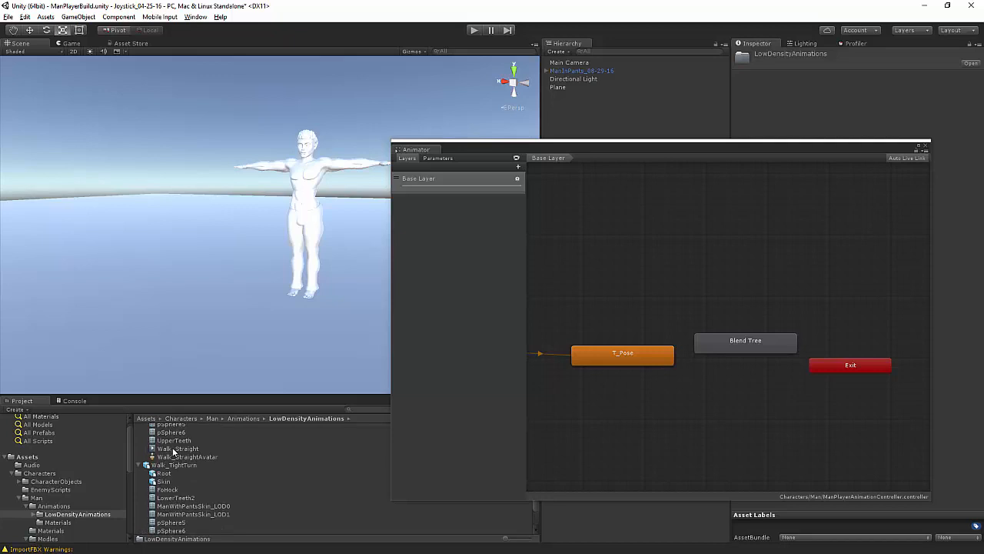
click(758, 342)
drag(791, 162, 772, 256)
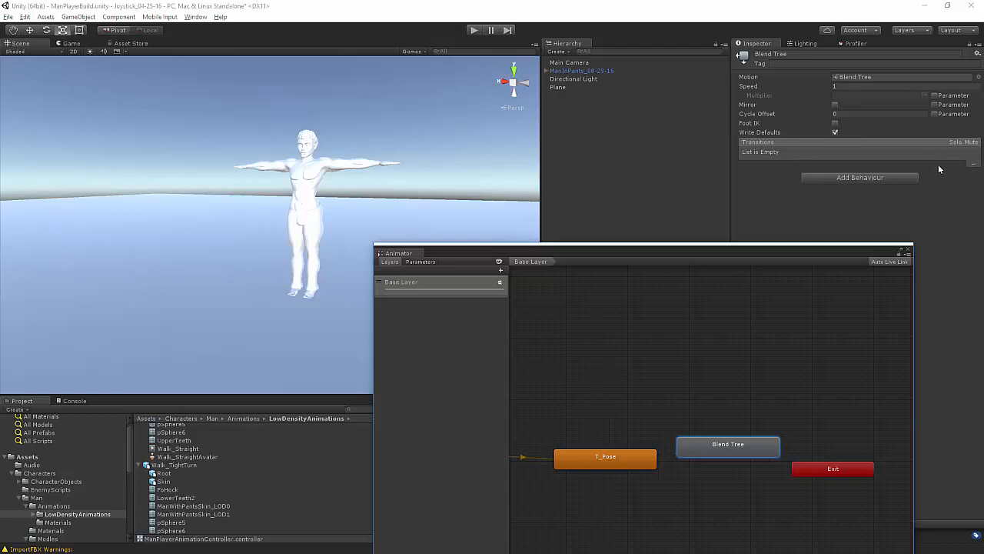
double_click(872, 76)
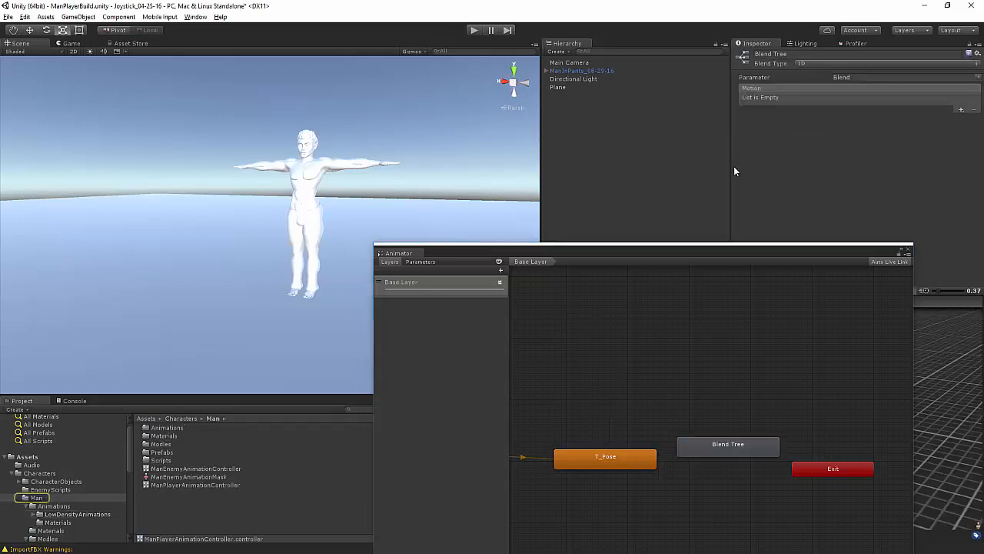
click(961, 109)
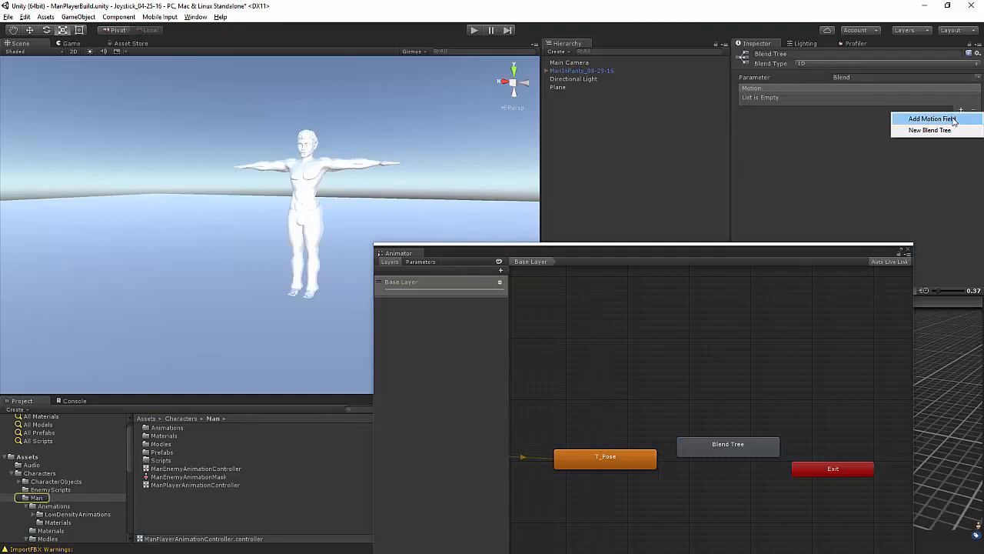
click(961, 116)
click(962, 109)
click(958, 118)
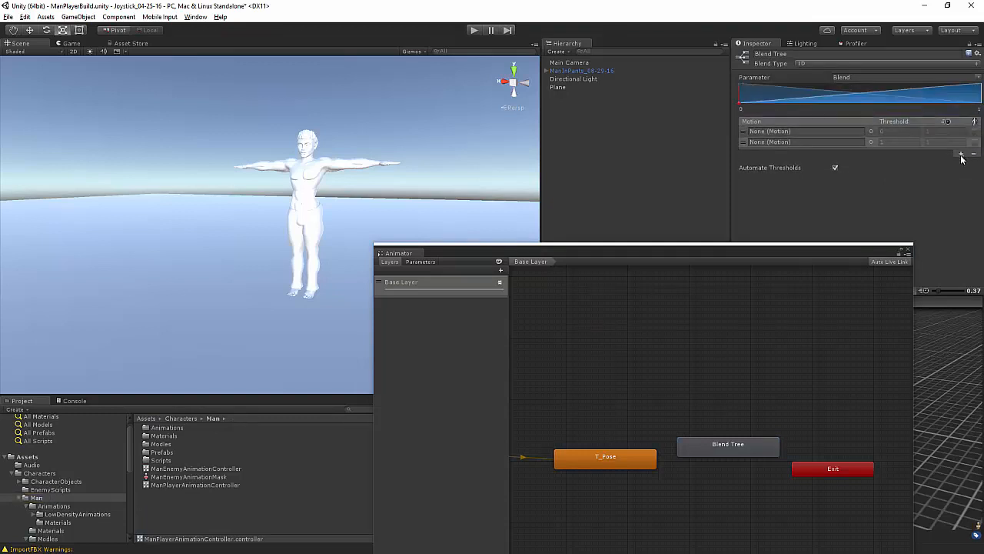
click(961, 154)
click(945, 164)
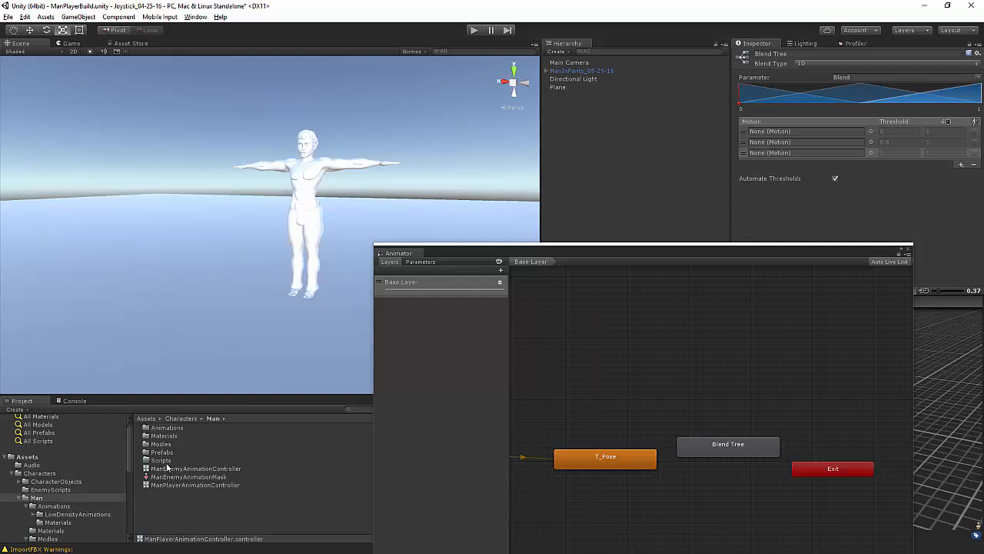
double_click(164, 427)
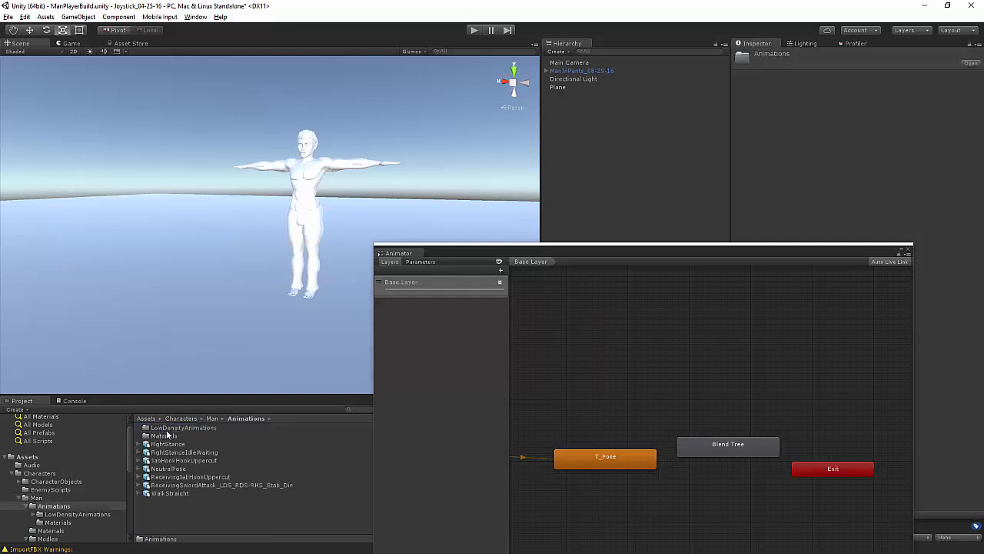
double_click(167, 429)
click(720, 445)
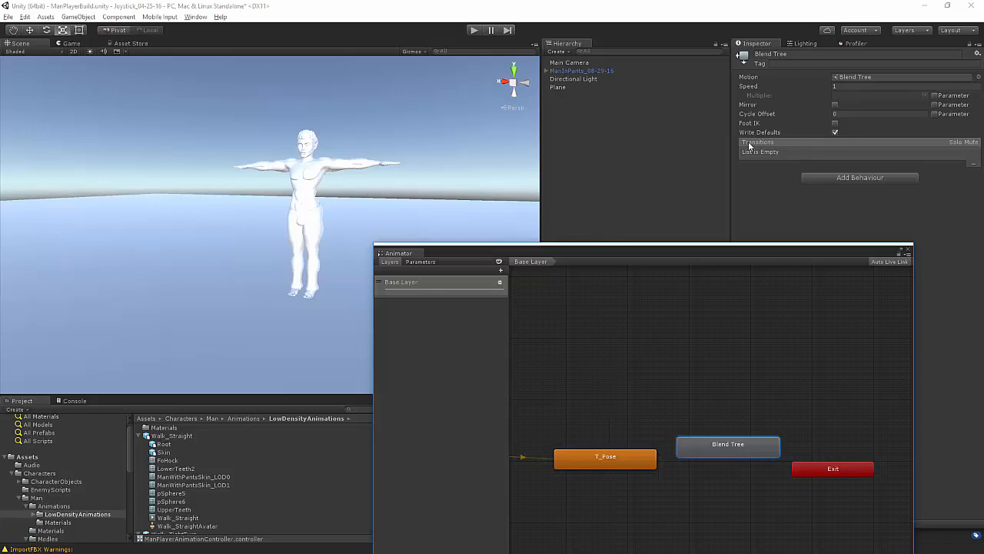
double_click(846, 77)
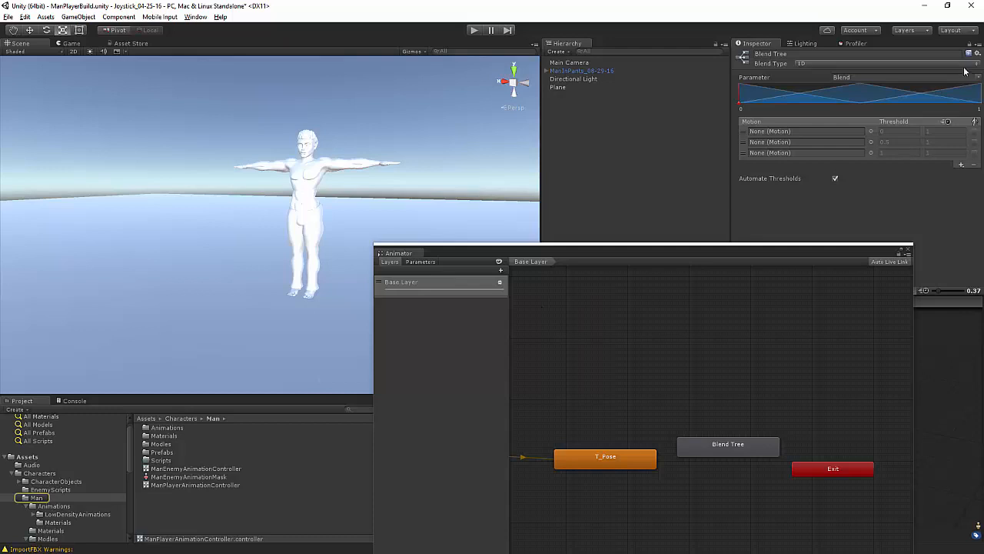
Open the Animations/LowDensityAnimations folder and assign the Walk_Straight clip to the blend tree's second motion field.
double_click(166, 429)
double_click(184, 428)
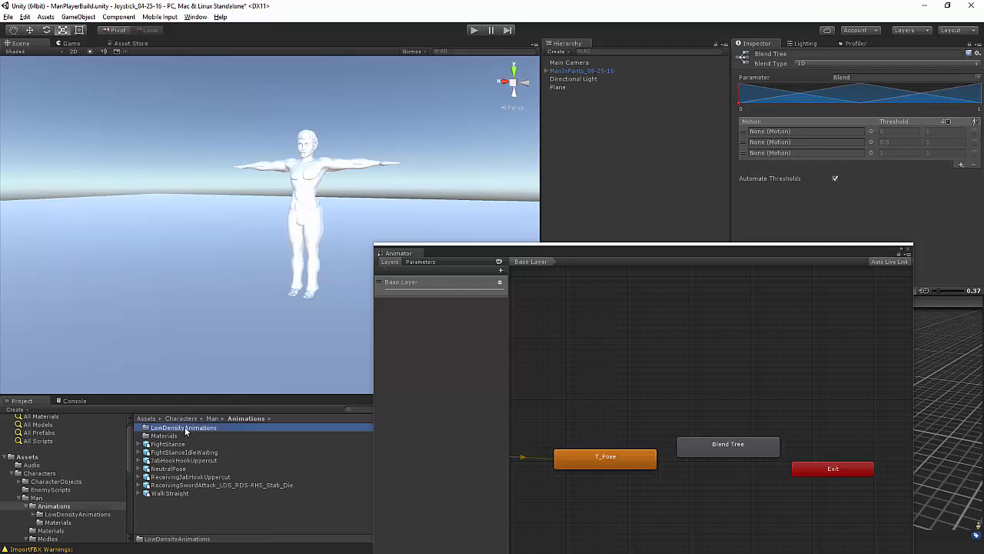
scroll(171, 462, down, 3)
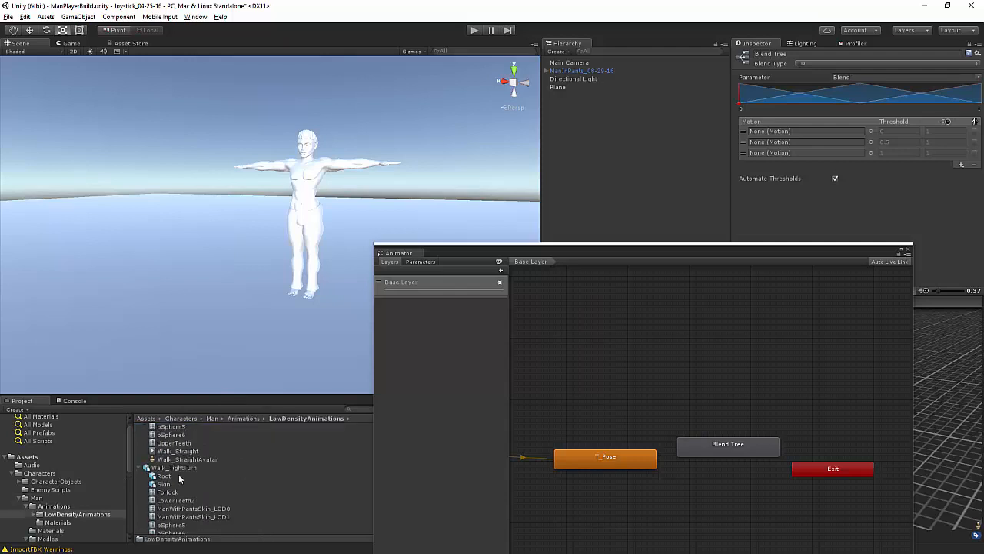
click(175, 454)
drag(175, 453, 800, 142)
Assign Walk_TurnTight_Left to the blend tree's first motion field and Walk_TurnTight_Right to its third.
scroll(157, 486, down, 2)
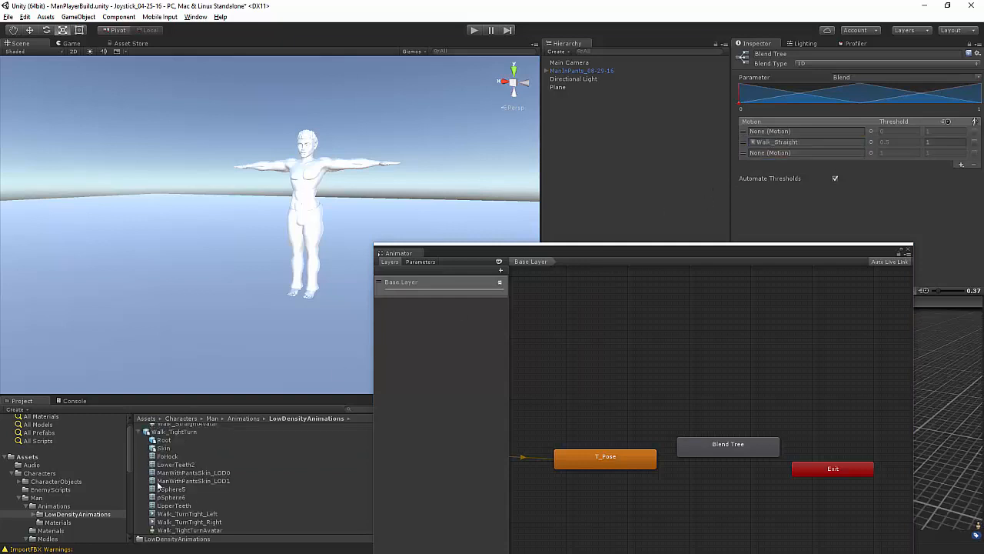
drag(172, 515, 815, 130)
click(170, 523)
drag(170, 526, 775, 153)
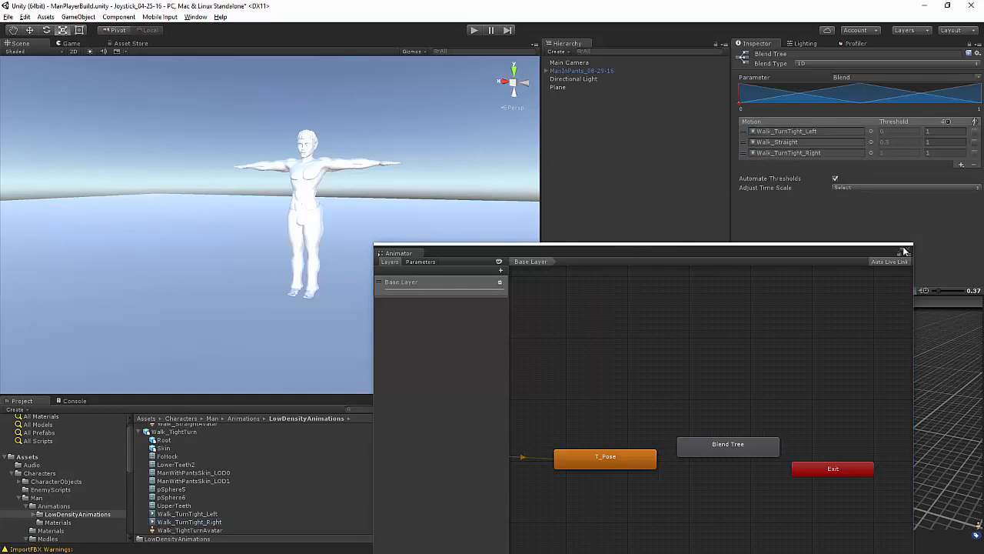
Reposition the Animator window and line up the T_Pose state level with the Blend Tree state.
drag(834, 247, 790, 244)
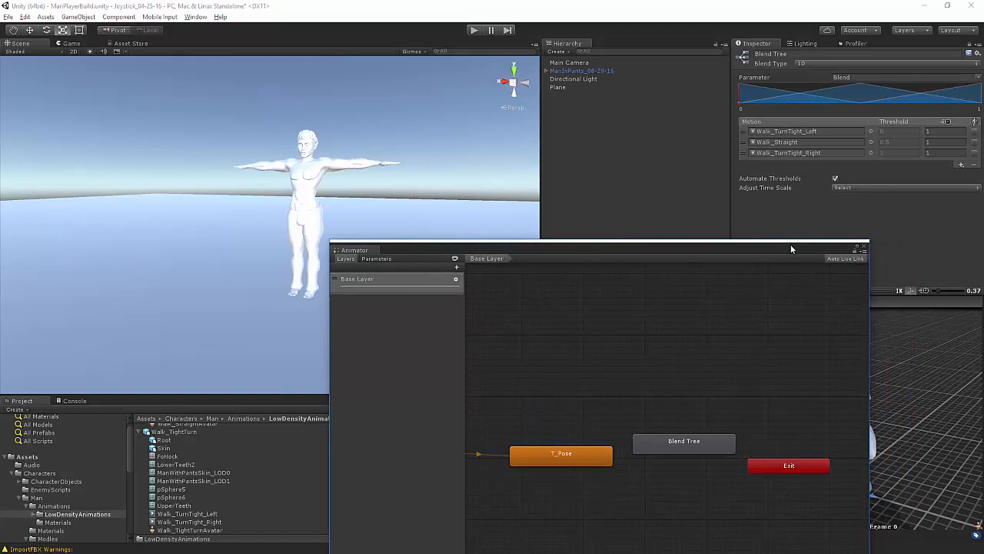
drag(791, 244, 843, 185)
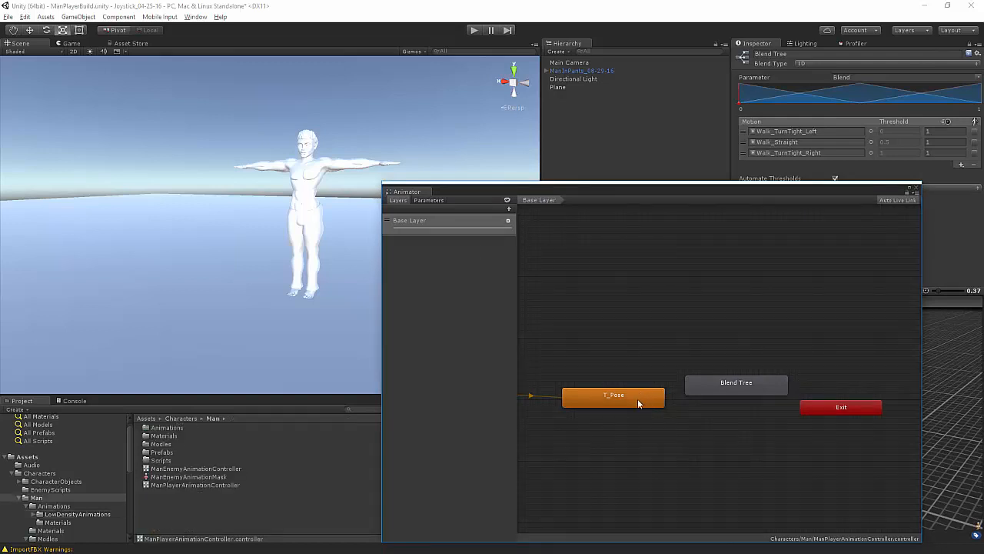
drag(639, 397, 633, 385)
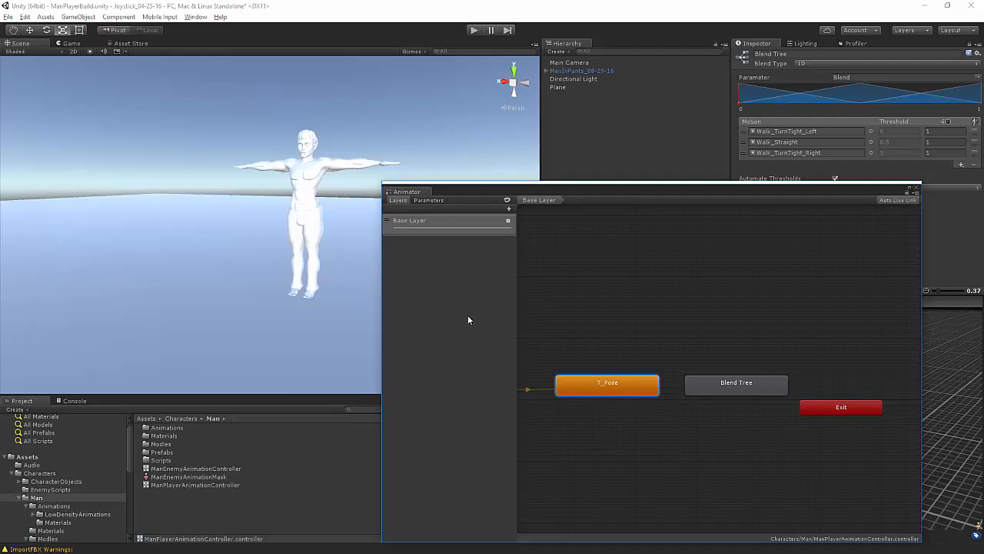
click(509, 208)
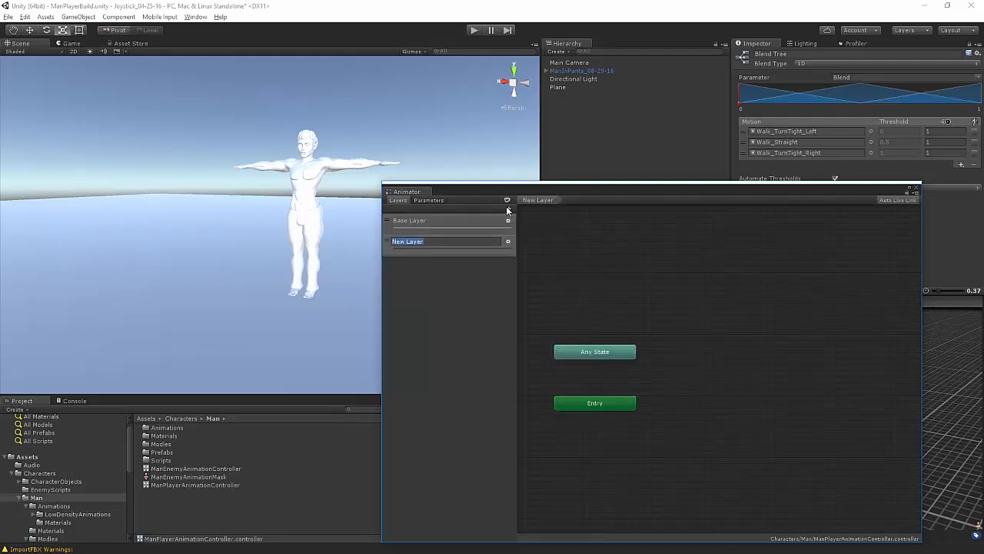
click(454, 271)
click(509, 242)
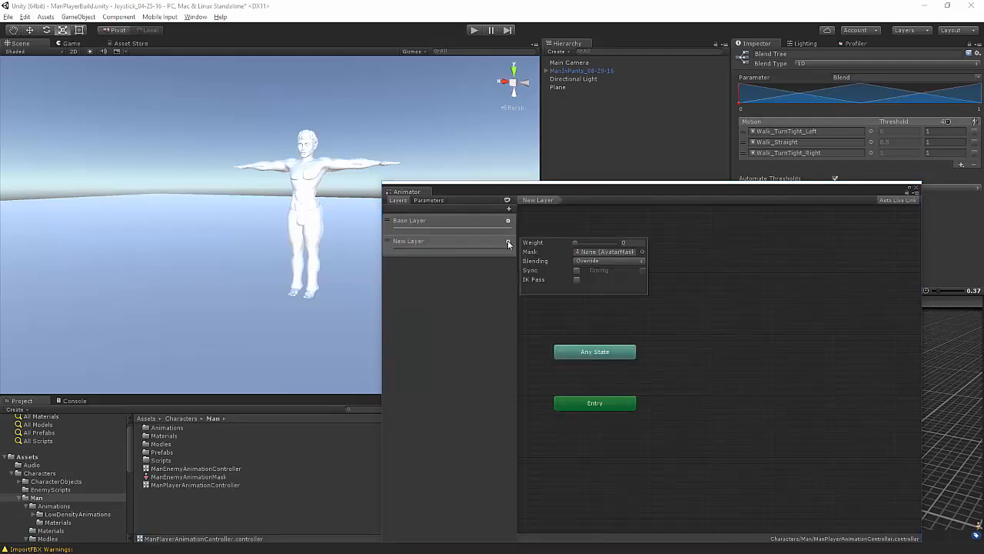
click(425, 339)
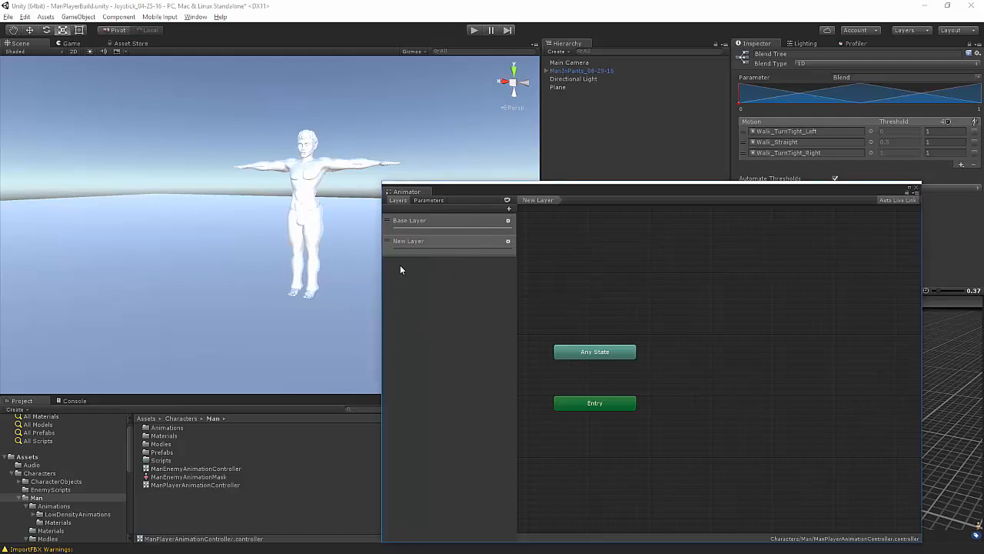
click(390, 242)
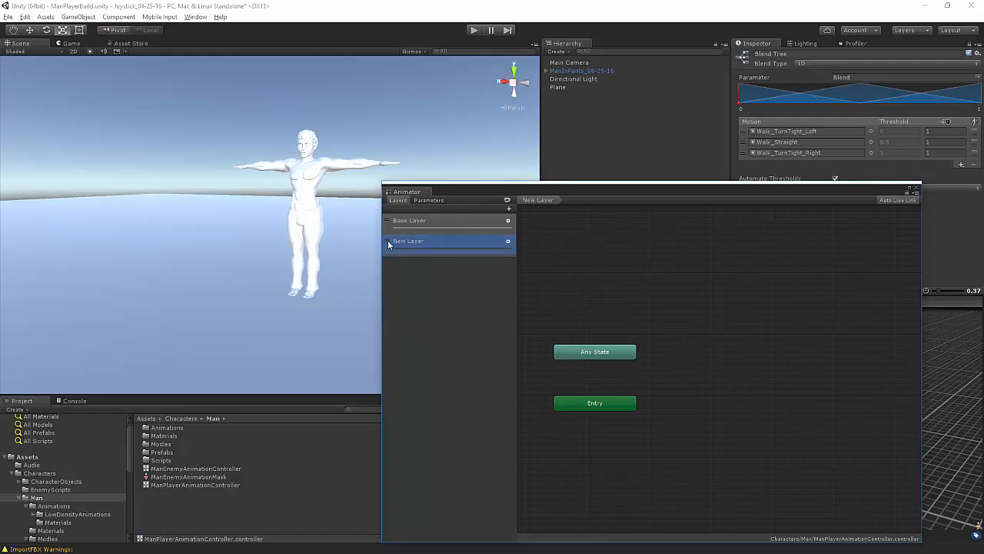
key(Delete)
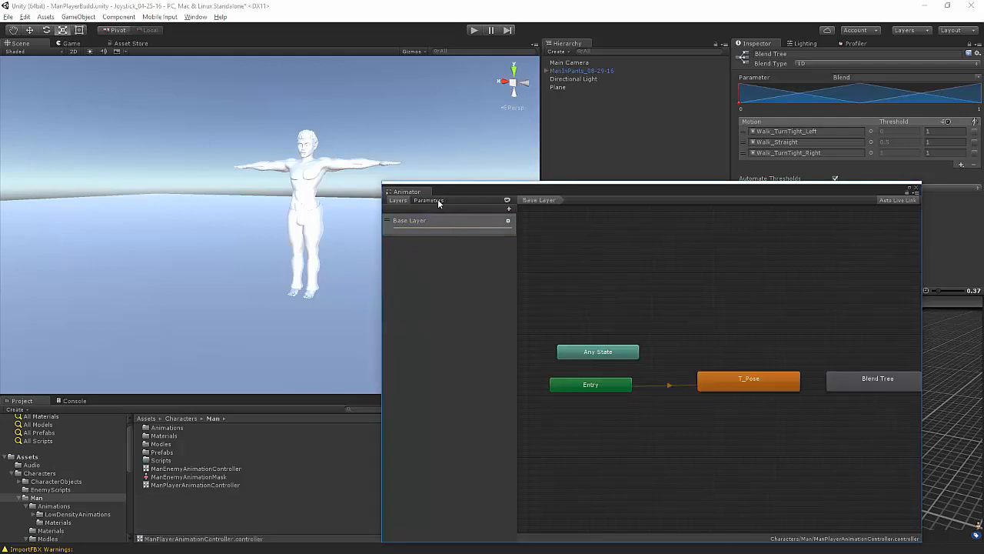
Delete the Blend parameter from the animator controller's parameter list.
click(437, 199)
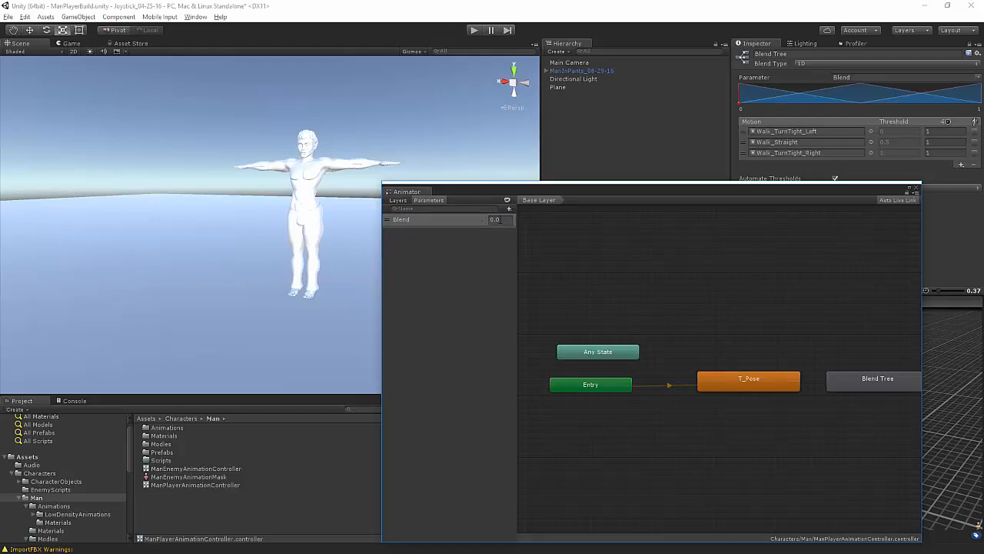
click(506, 220)
text(0)
click(406, 219)
right_click(406, 219)
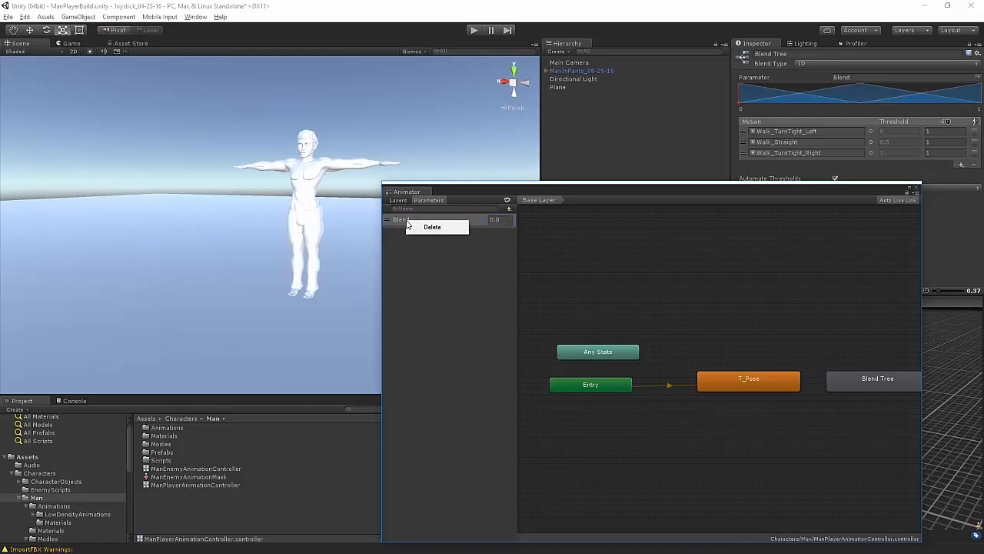
click(432, 227)
click(517, 303)
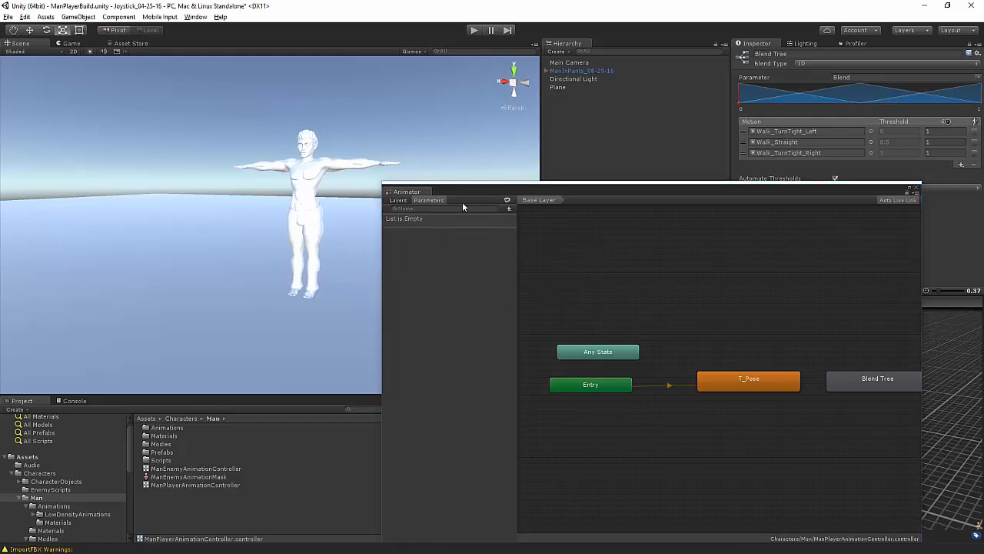
Add a float parameter named Speed to the animator controller.
click(507, 209)
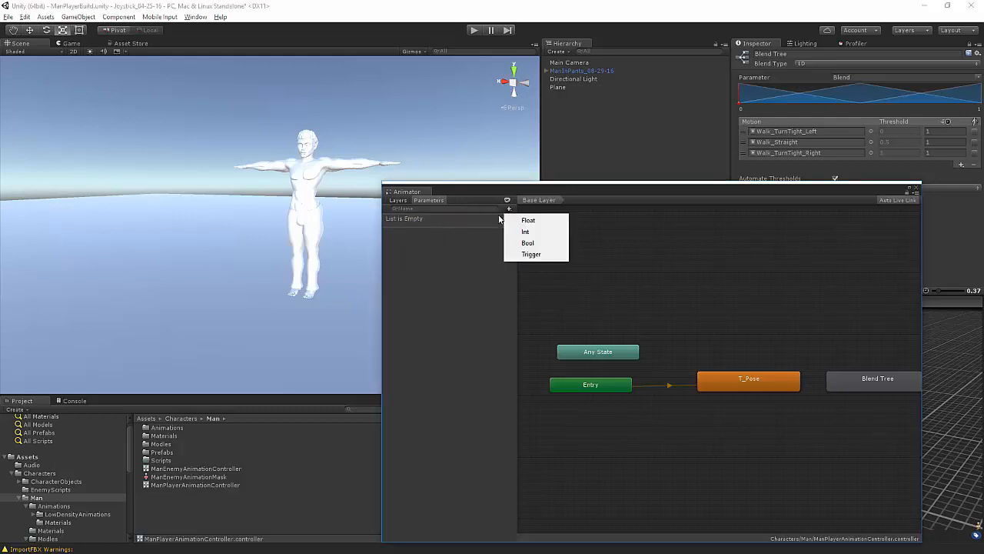
click(529, 220)
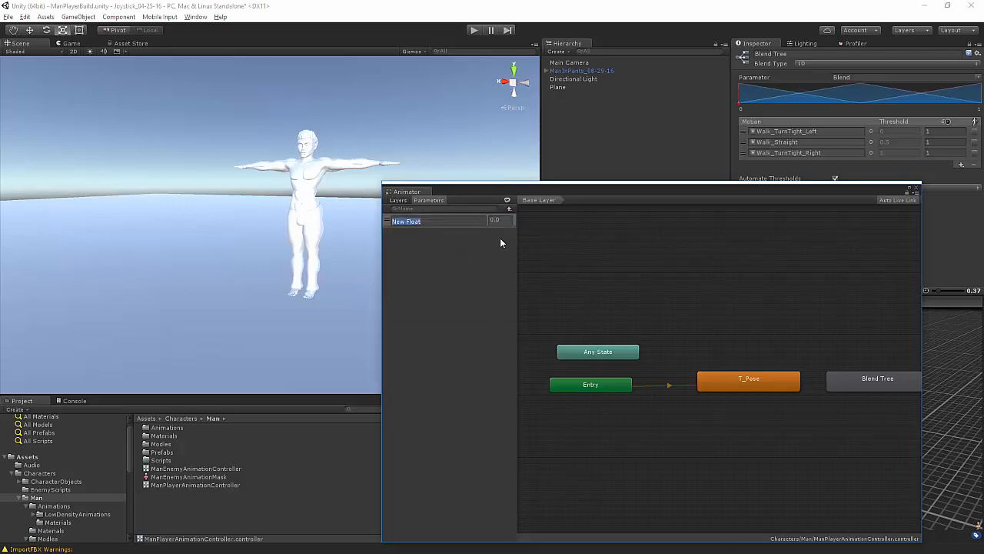
text(Speed)
key(Return)
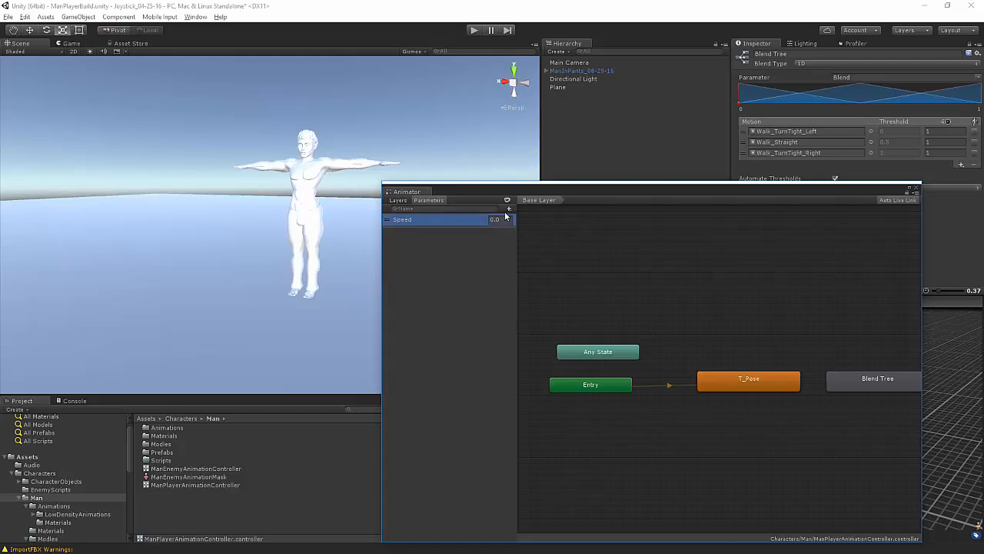
Add a second float parameter named Direction to the animator controller.
click(509, 209)
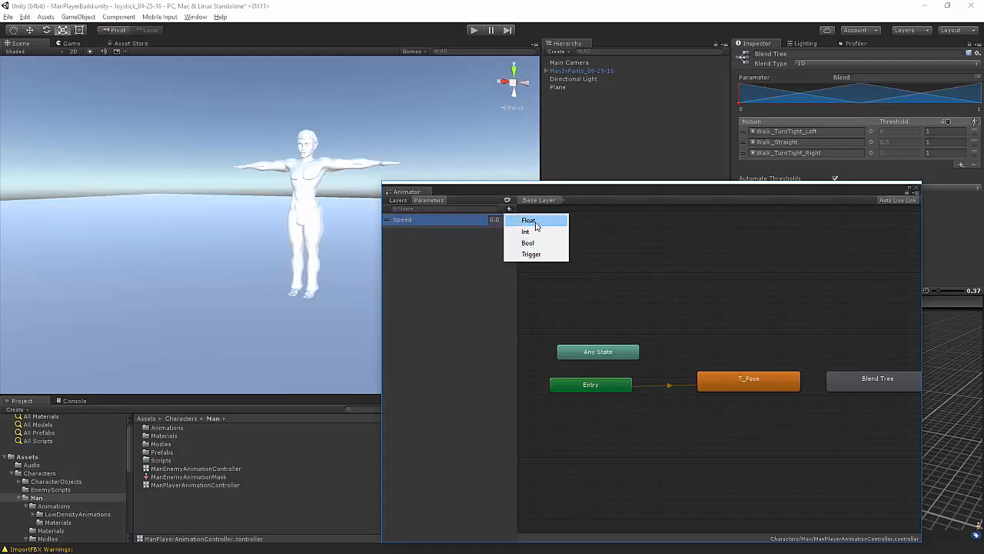
click(529, 220)
text(Directio)
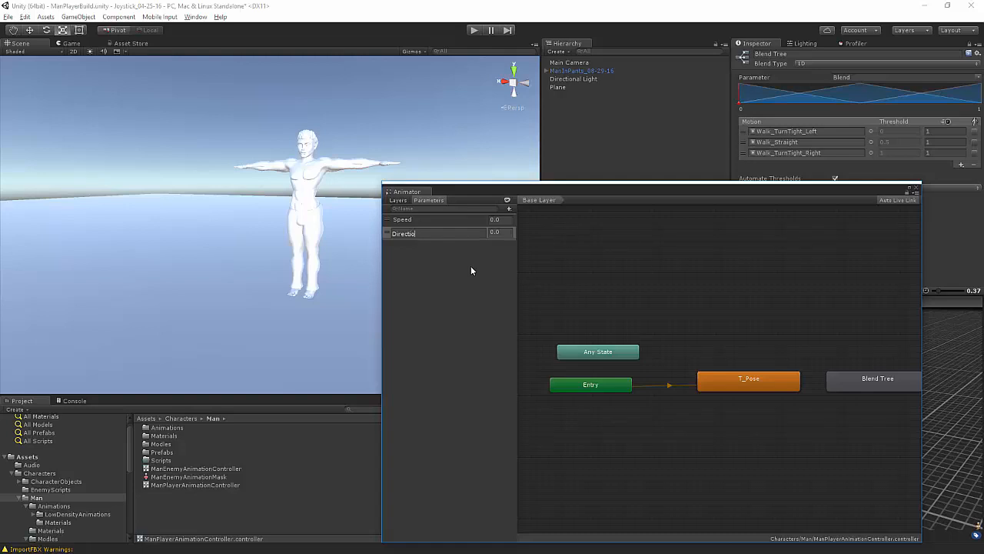
key(BackSpace)
text(n)
key(Return)
key(BackSpace)
text(on)
key(Return)
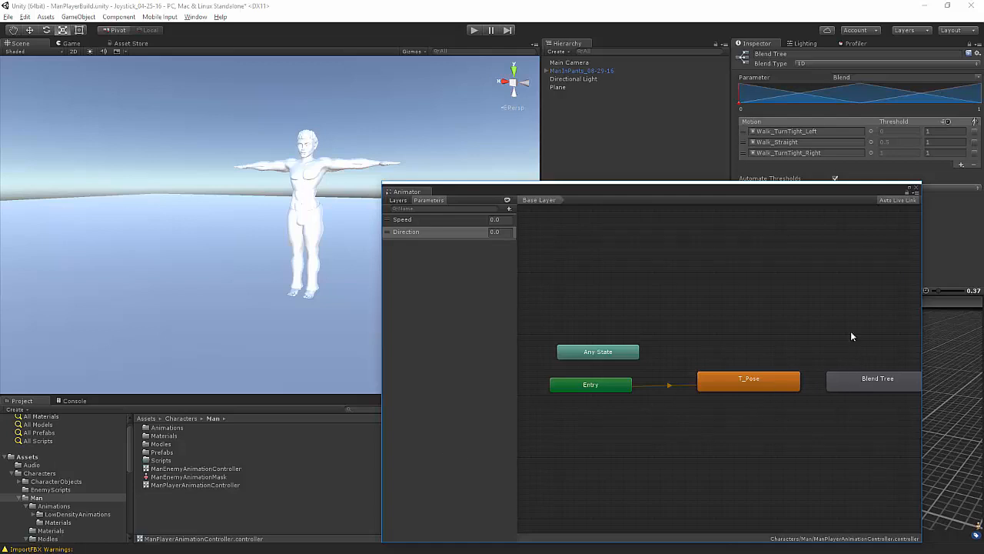
Move the Animator window clear of the blend tree settings and set the blend tree's parameter to Direction.
drag(810, 202, 823, 238)
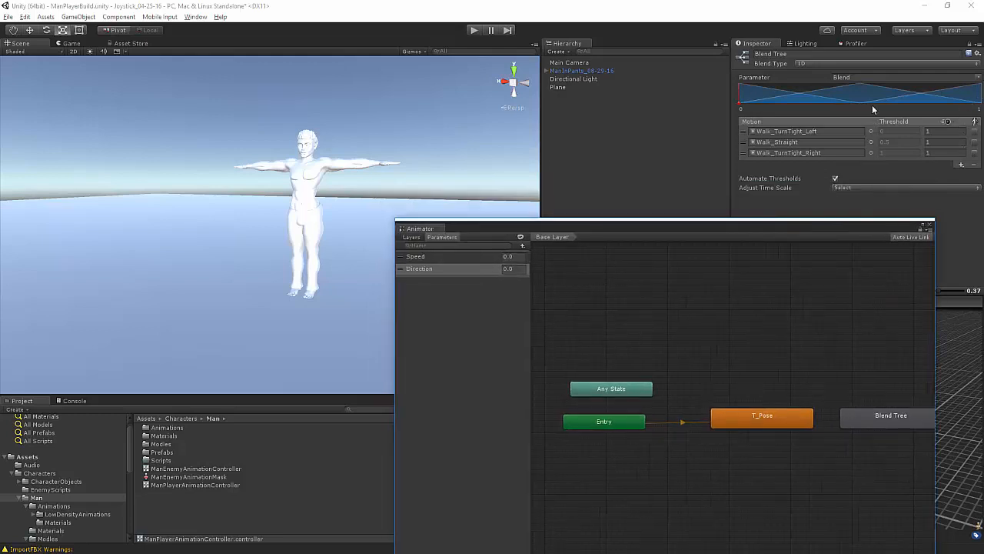
click(979, 77)
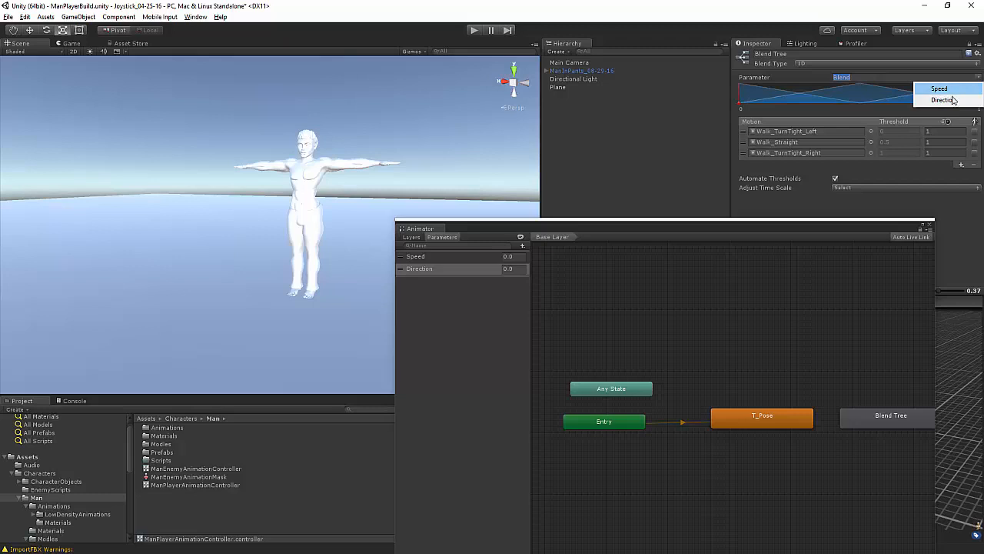
click(950, 100)
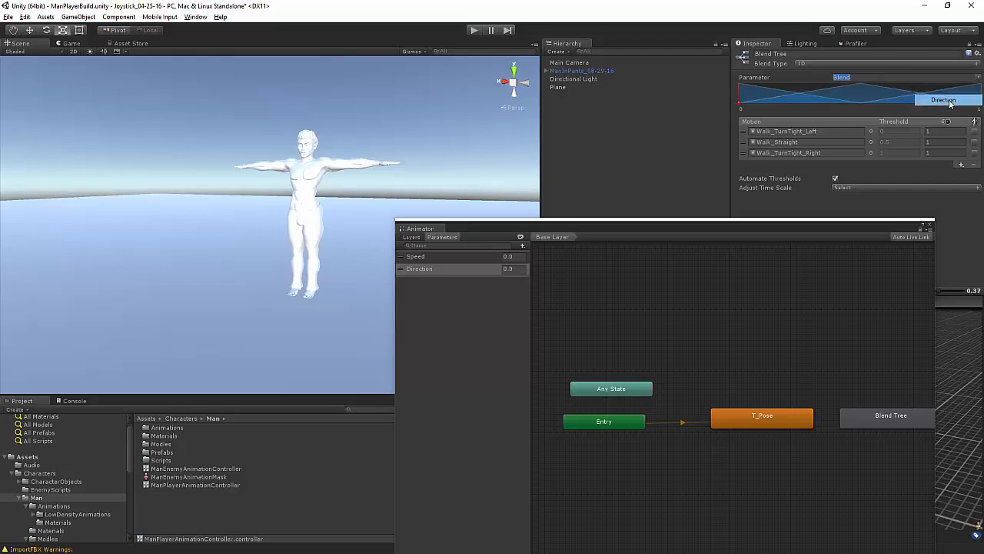
Create a transition from the T_Pose state to the Blend Tree state.
right_click(766, 417)
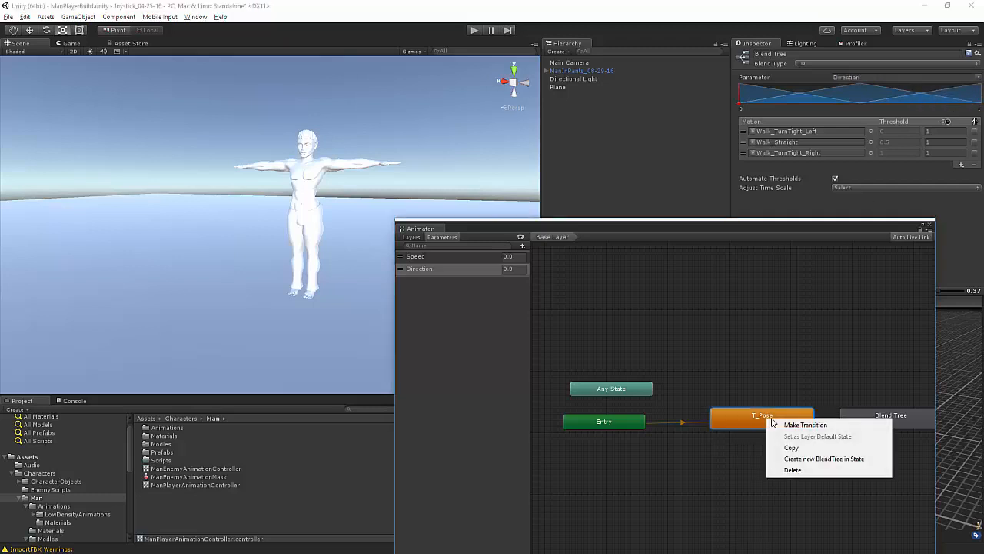
click(799, 422)
click(842, 419)
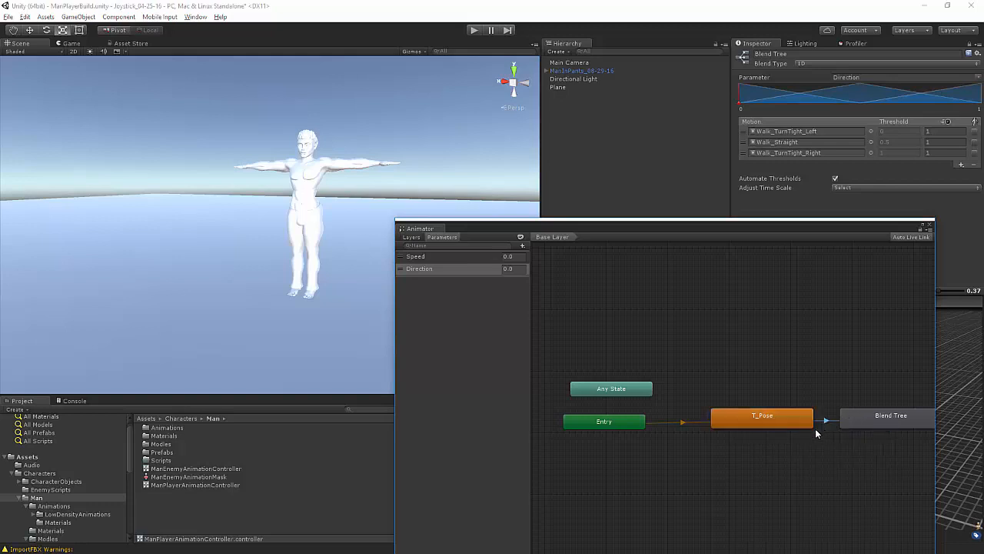
Add a Speed Greater 0.1 condition to the T_Pose to Blend Tree transition, keeping the Animator window clear of its settings.
click(826, 423)
drag(791, 231, 983, 212)
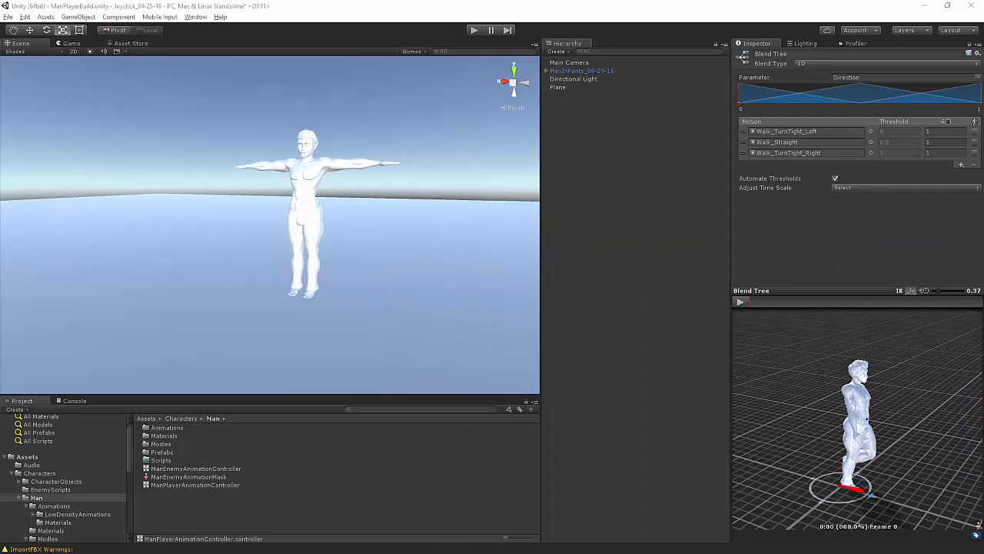
drag(983, 221, 697, 262)
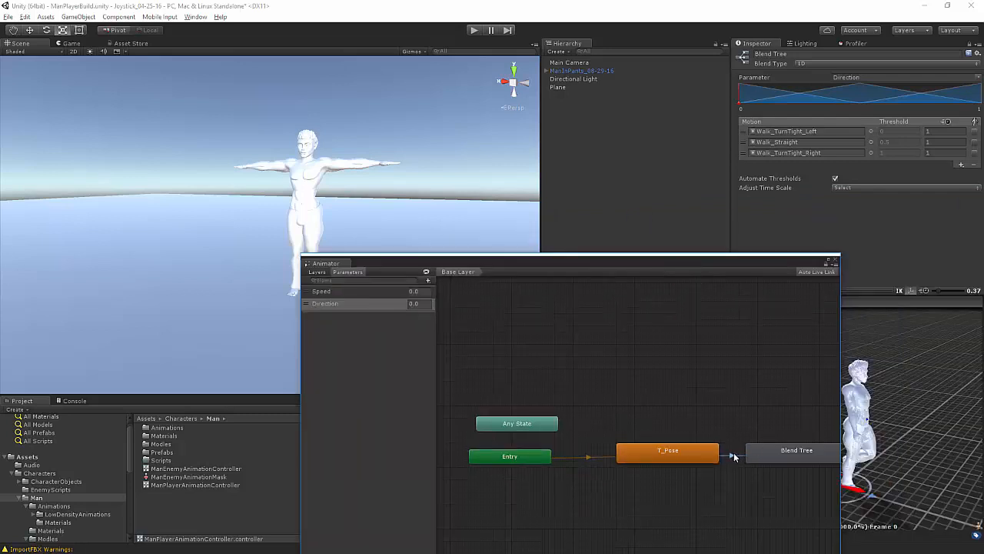
drag(696, 257, 519, 130)
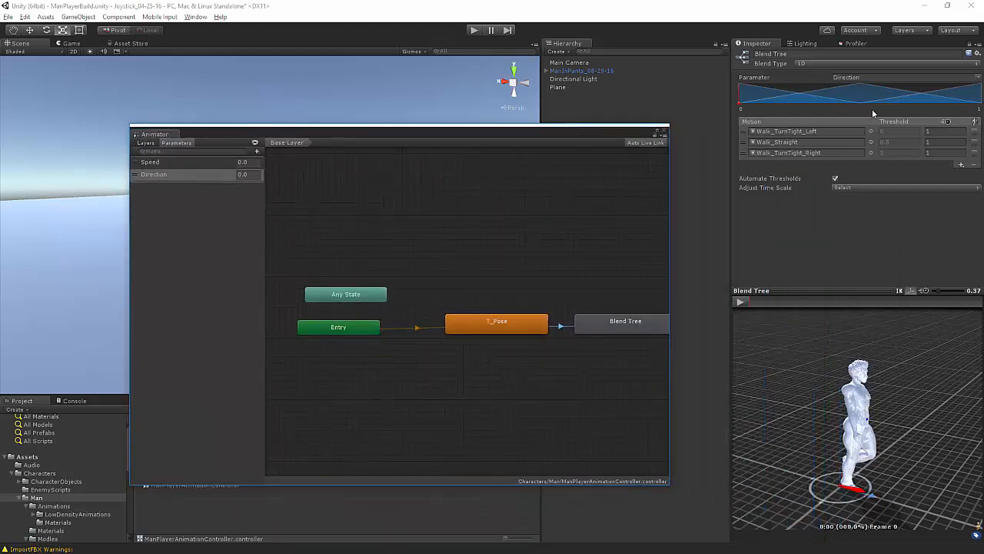
click(969, 45)
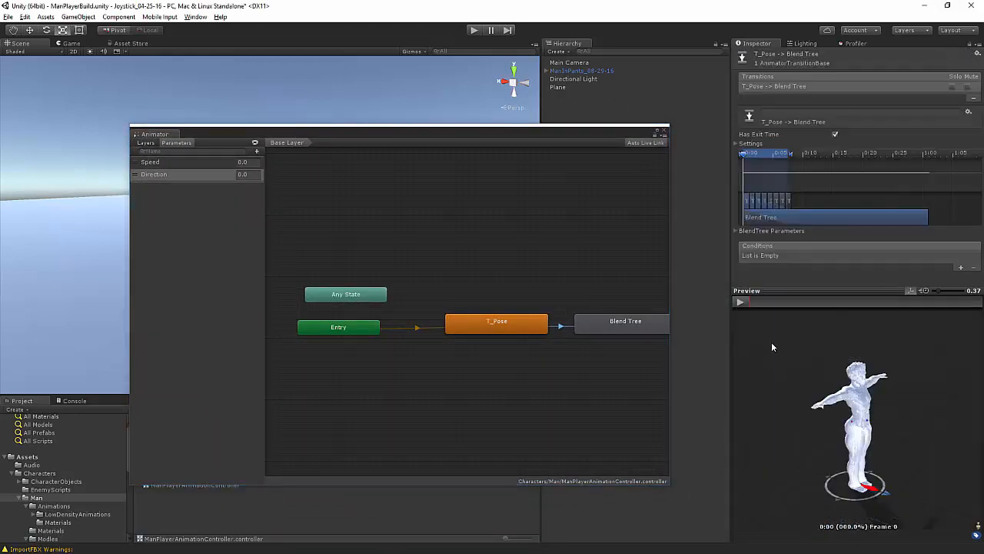
click(960, 268)
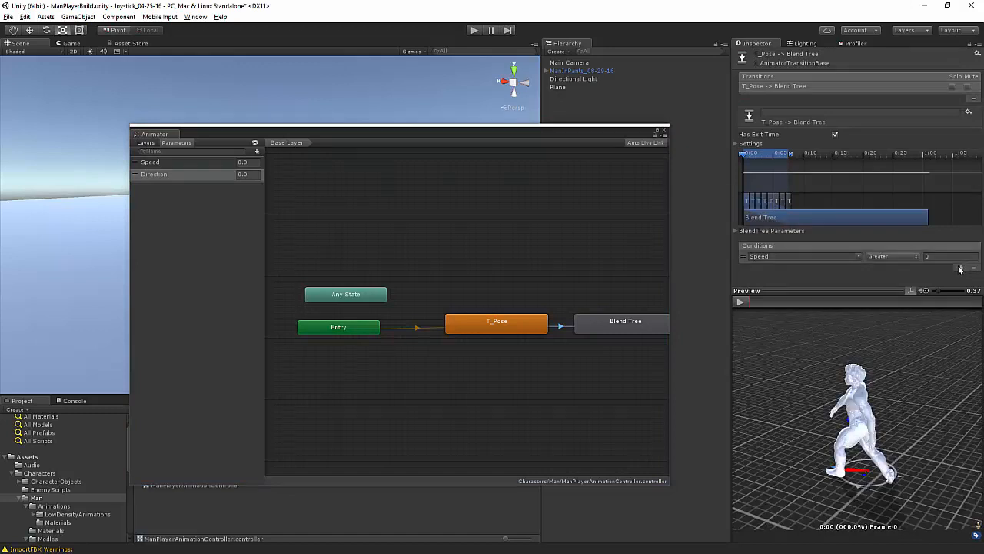
click(935, 256)
text(0.01)
text(1)
Open the Blend Tree and preview its walk animation while varying the Direction value to about 0.72.
drag(605, 126, 983, 327)
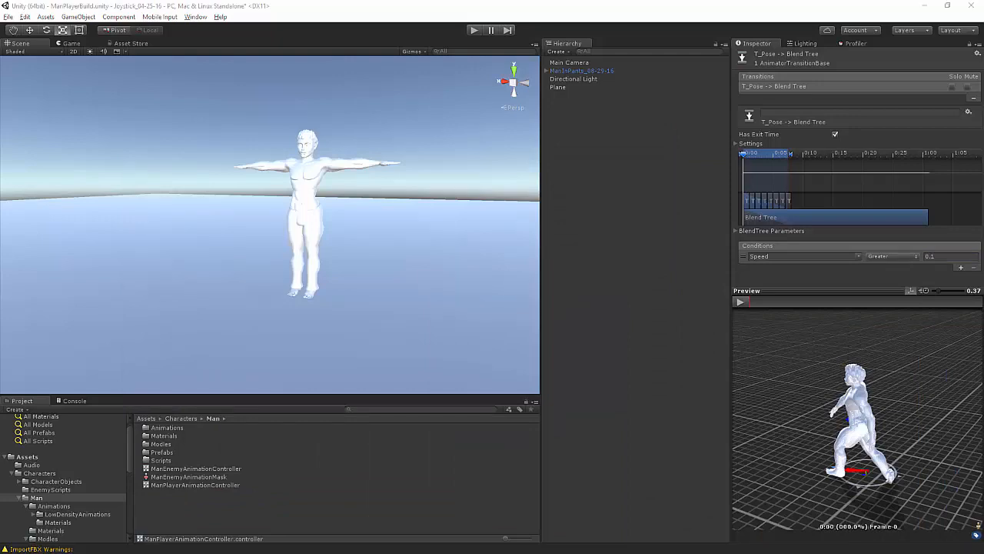
drag(983, 230, 575, 141)
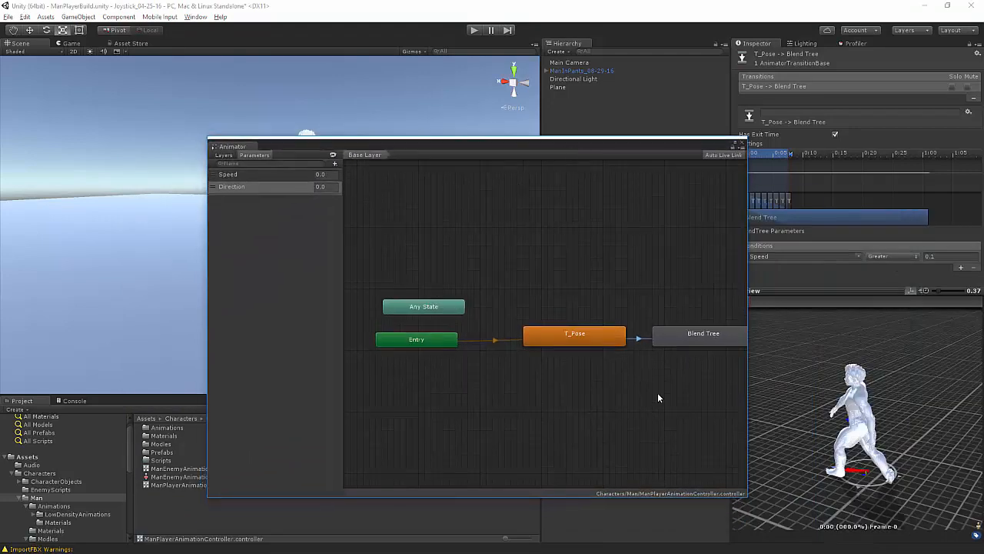
double_click(681, 345)
drag(670, 146, 392, 103)
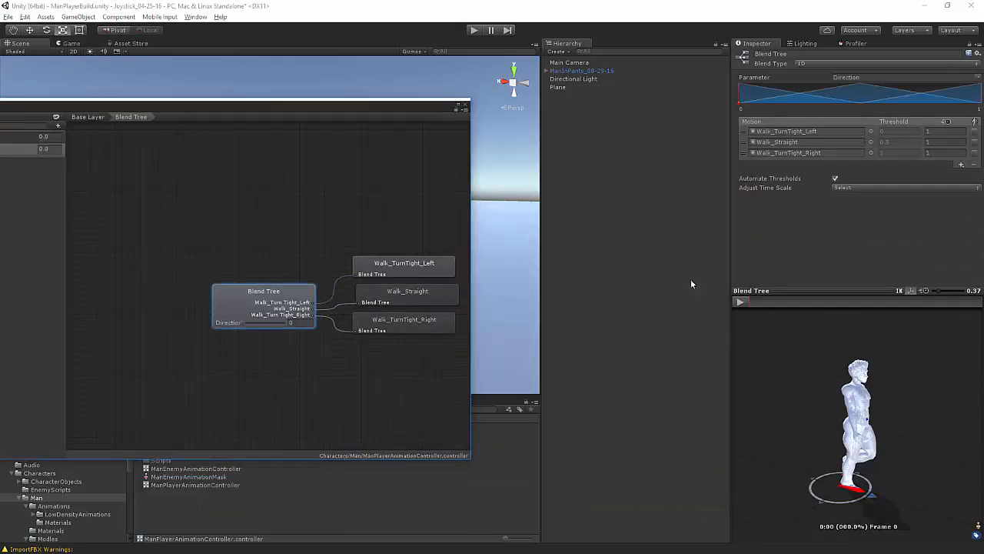
click(740, 301)
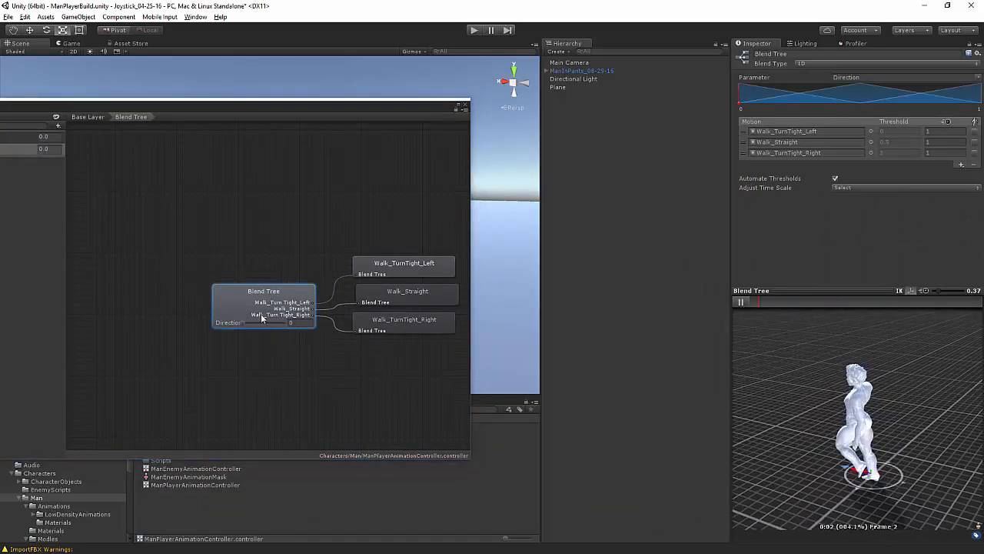
mouse_move(246, 321)
mouse_down()
mouse_move(293, 329)
mouse_move(234, 325)
mouse_move(300, 331)
mouse_move(245, 319)
mouse_move(282, 326)
mouse_move(272, 324)
mouse_up()
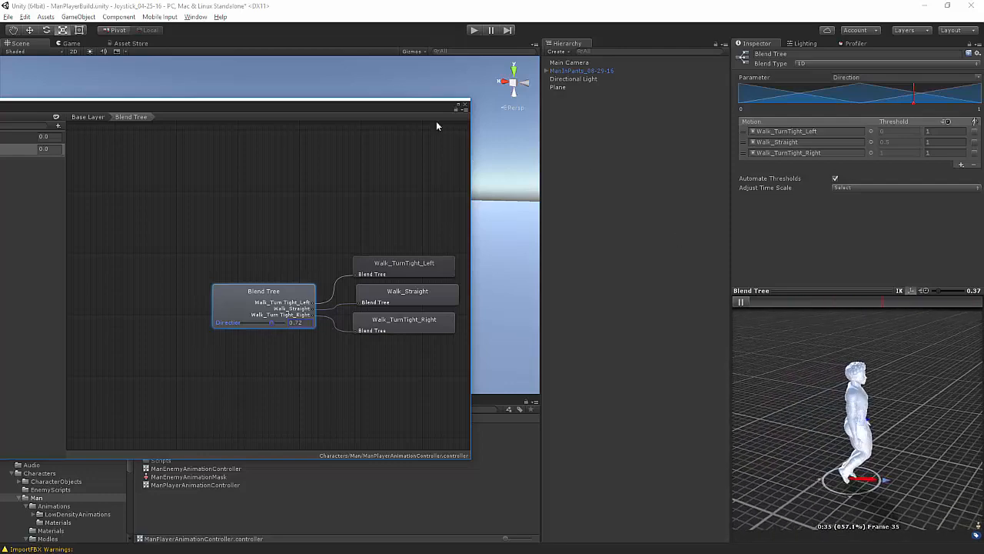
Open the LowDensityAnimations folder inside Man's Animations, collapse Walk_Straight, and close the accidentally opened code editor.
click(671, 253)
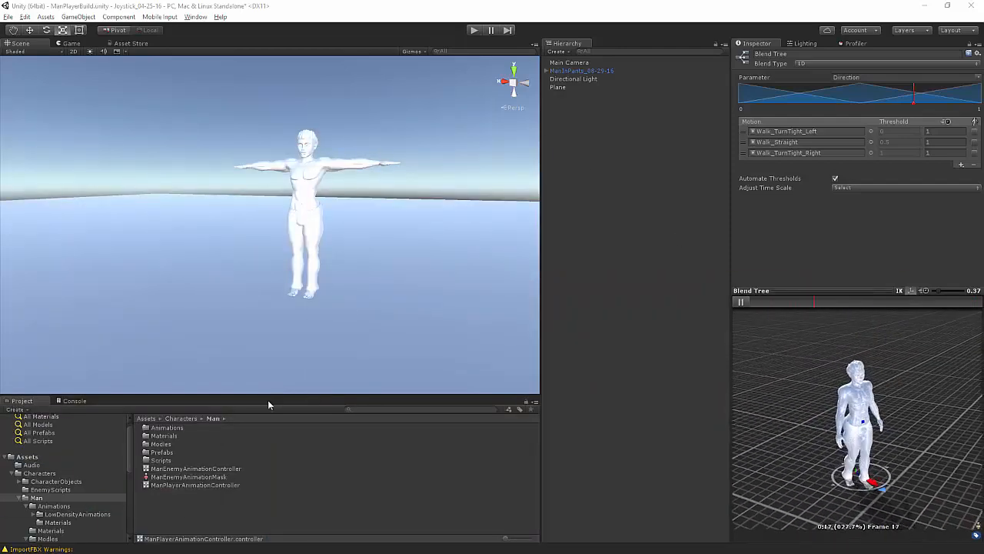
double_click(166, 428)
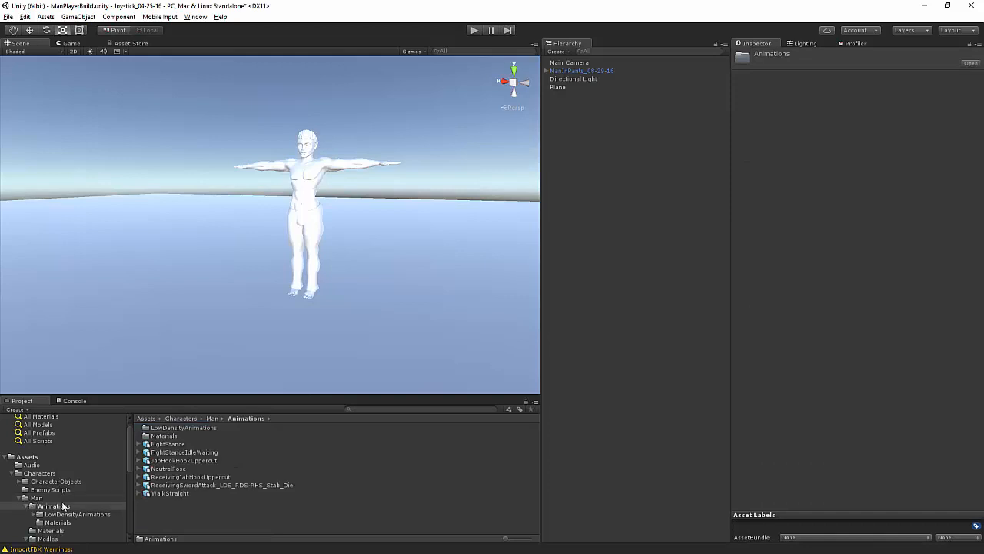
double_click(150, 429)
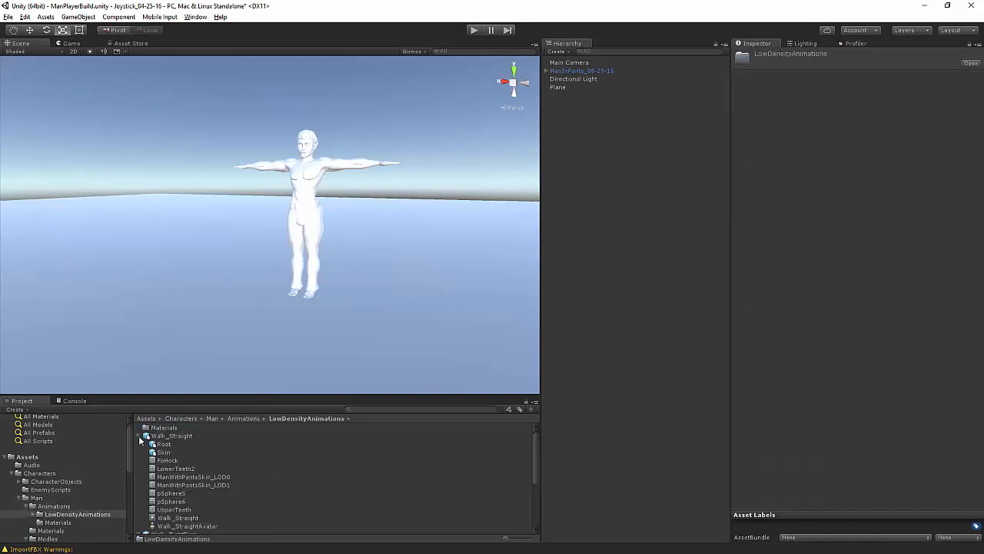
click(141, 436)
scroll(175, 452, down, 1)
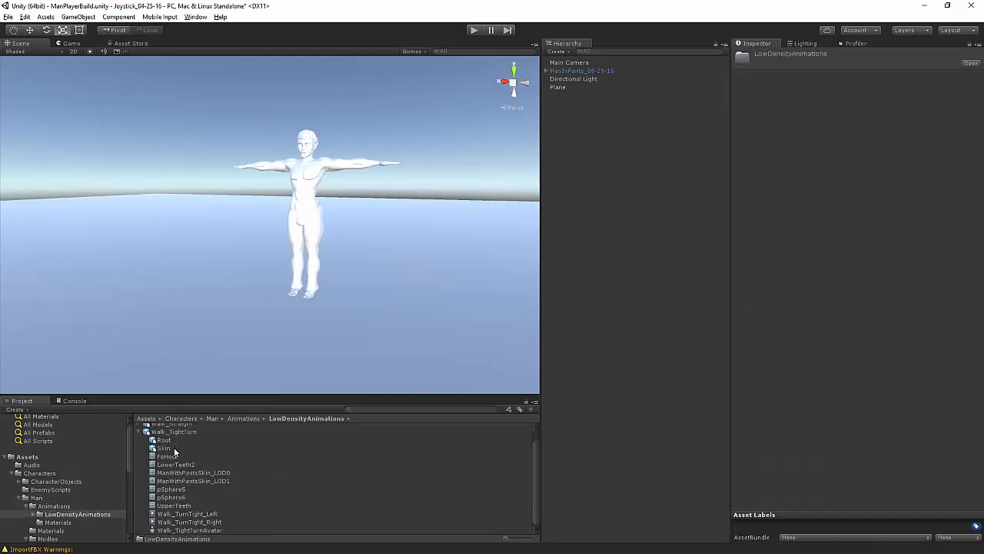
click(192, 522)
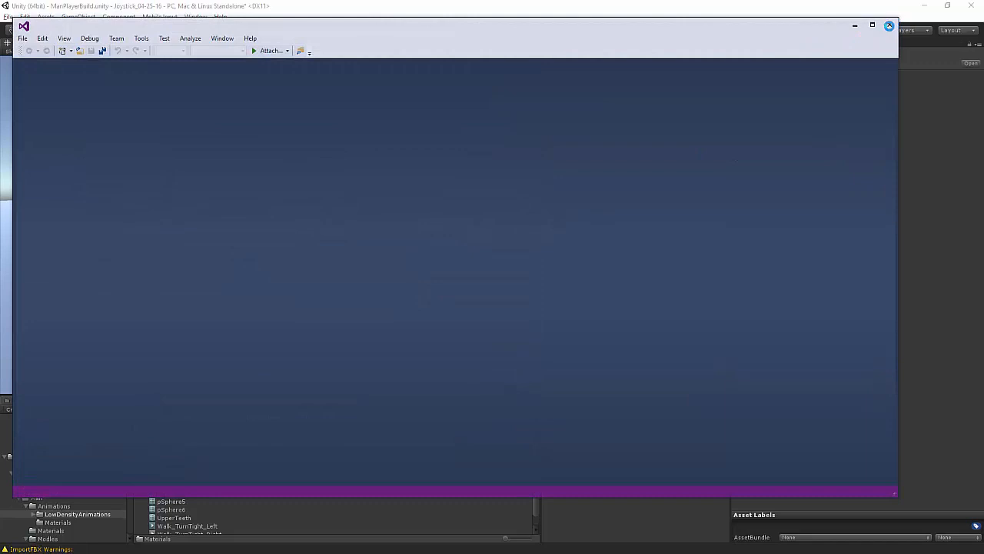
click(889, 26)
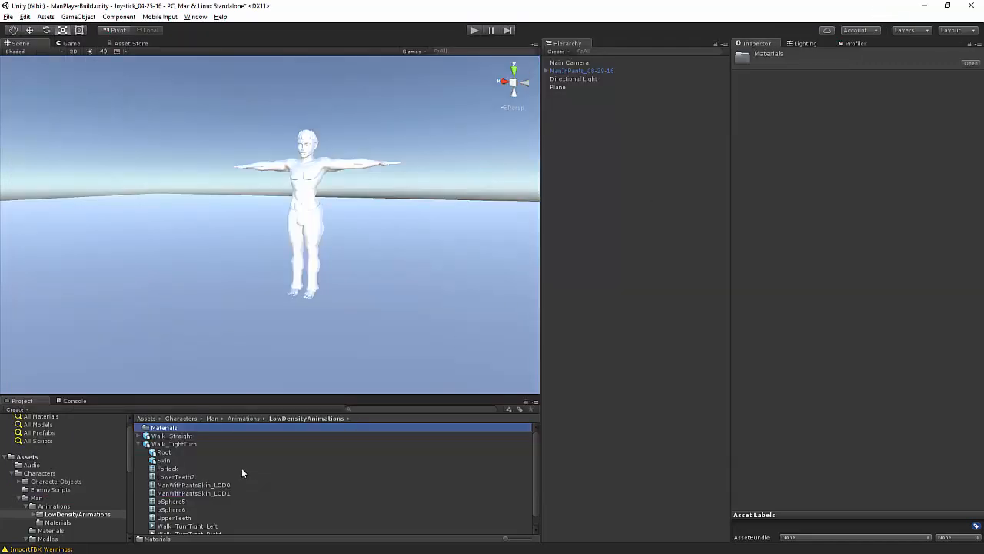
Set the Cycle Offset of the Walk_TurnTight_Right clip in Walk_TightTurn to 0.5 and apply the import settings.
click(188, 444)
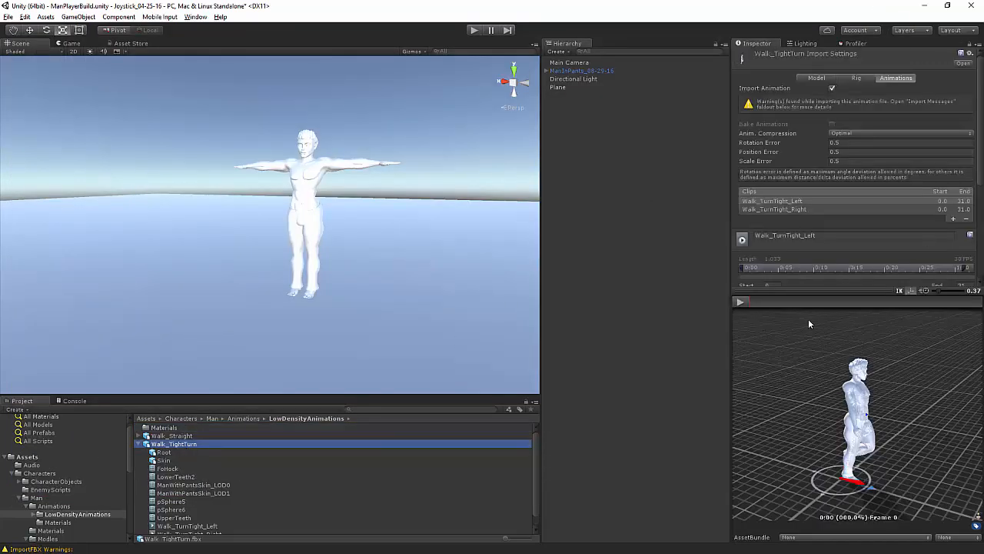
click(806, 209)
scroll(810, 222, down, 5)
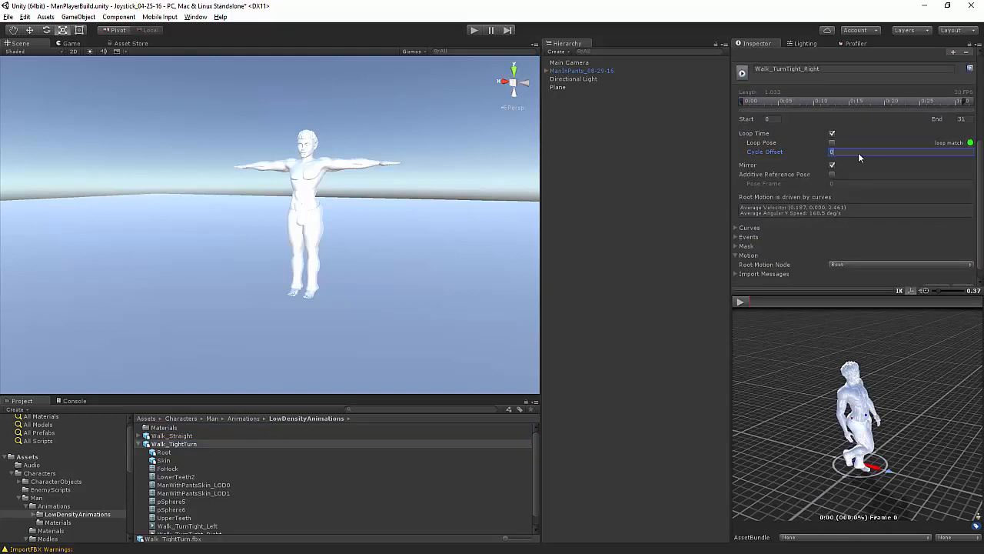
text(.5)
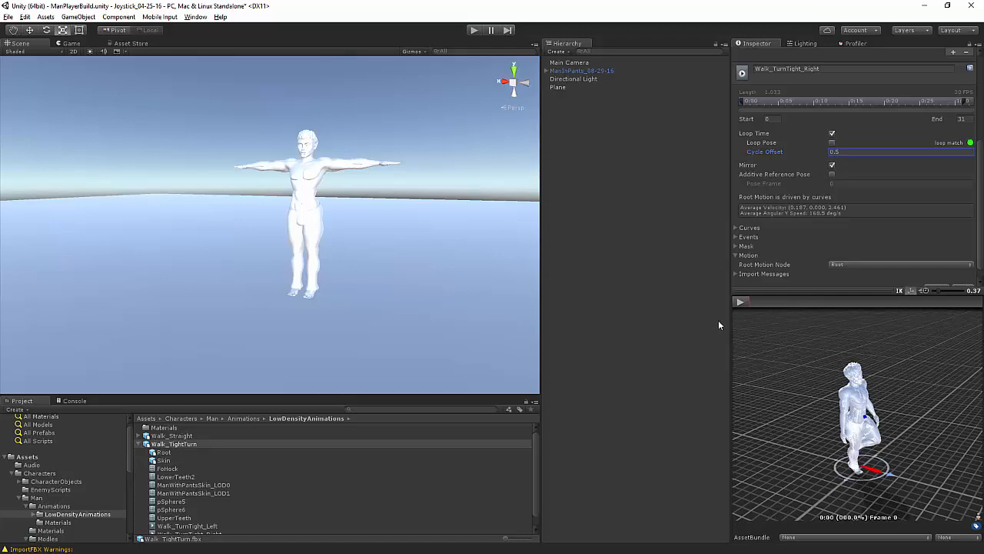
scroll(884, 253, down, 1)
click(962, 274)
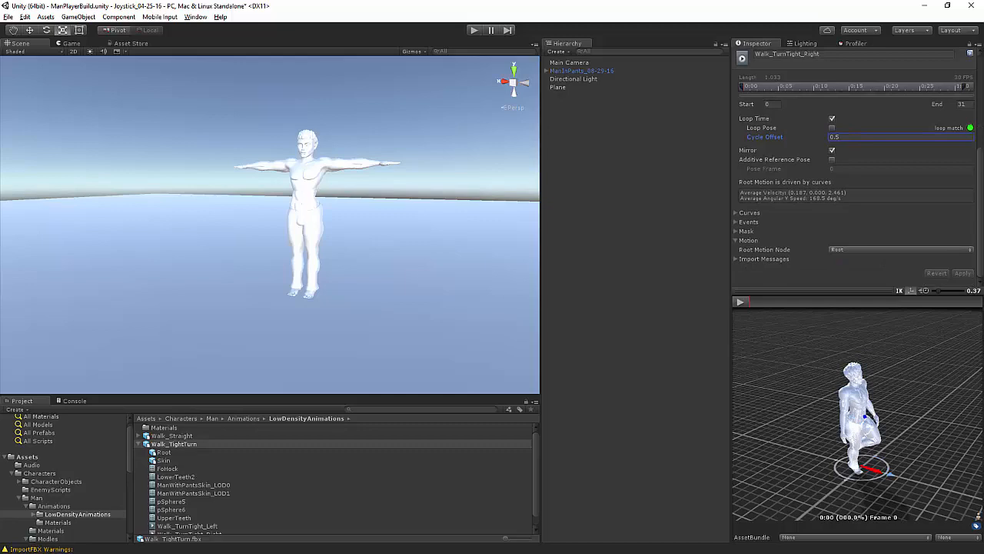
Bring the Animator window back into view, then start and stop play mode.
drag(983, 158, 516, 105)
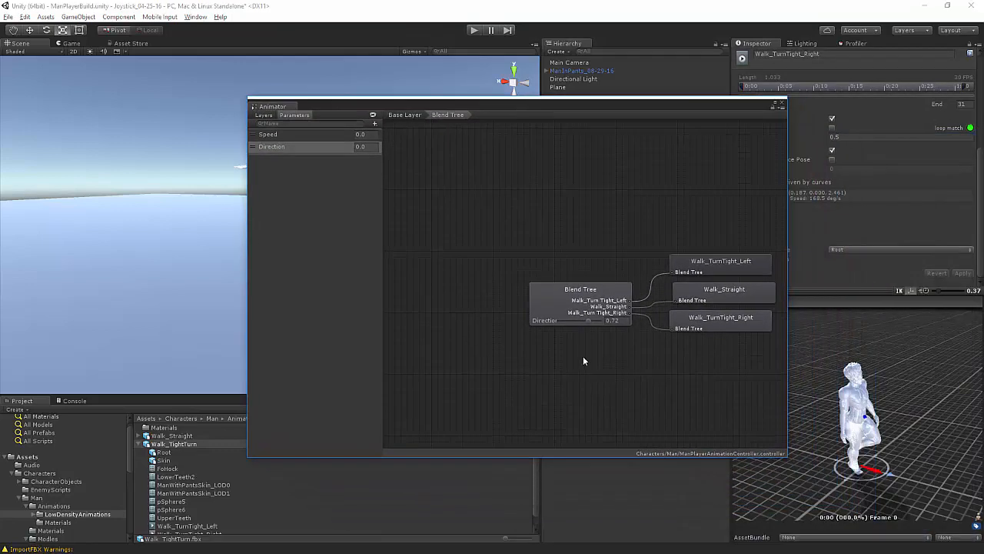
click(476, 31)
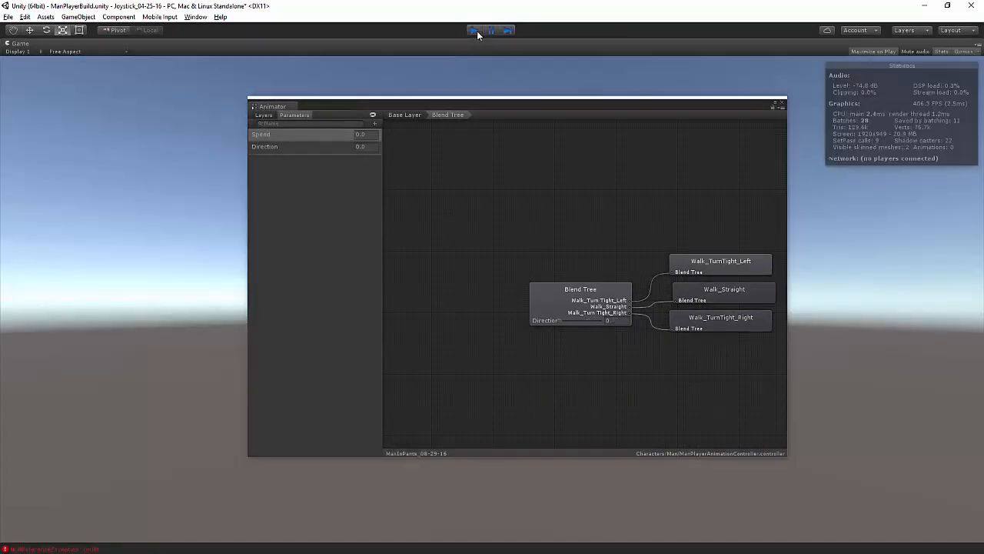
click(476, 31)
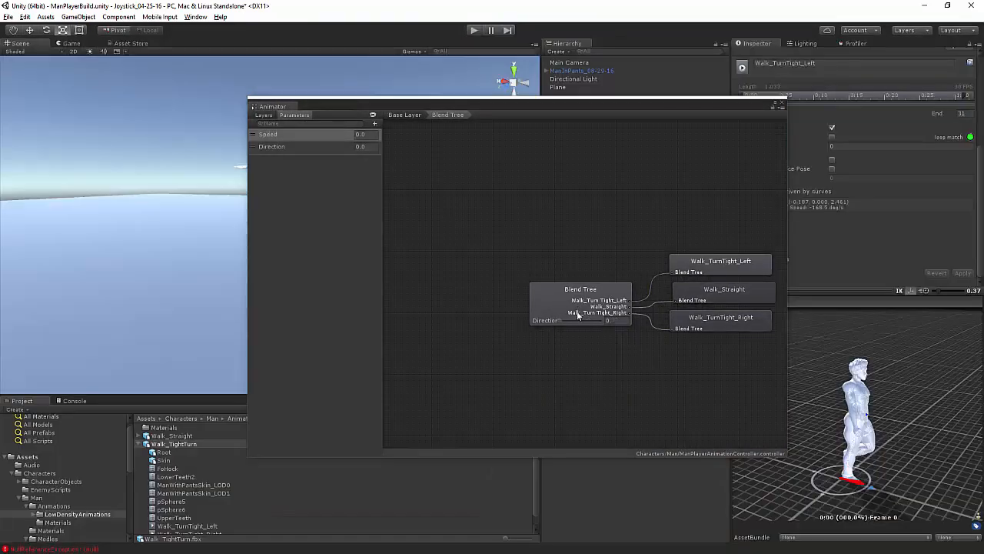
Play the animation preview beside the Animator window, set the blend tree's Direction to about 0.16, and select the Blend Tree node.
drag(667, 112, 475, 150)
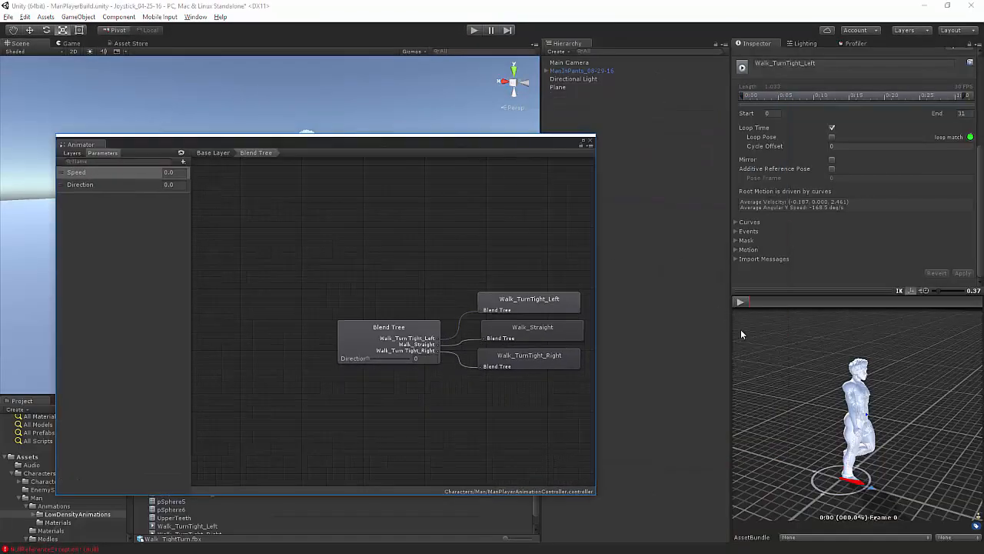
click(741, 301)
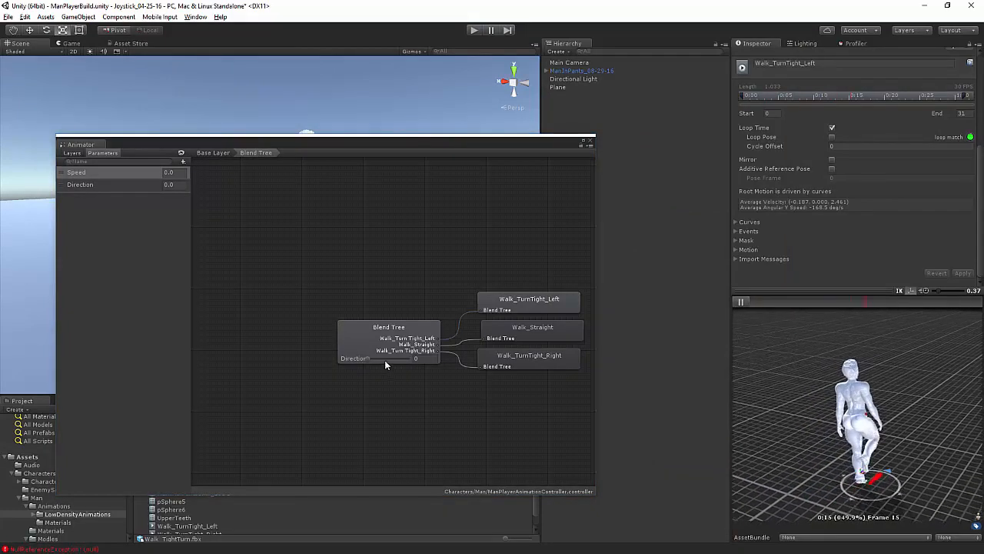
mouse_move(374, 358)
mouse_down()
mouse_move(439, 364)
mouse_move(340, 360)
mouse_move(437, 366)
mouse_move(377, 364)
mouse_up()
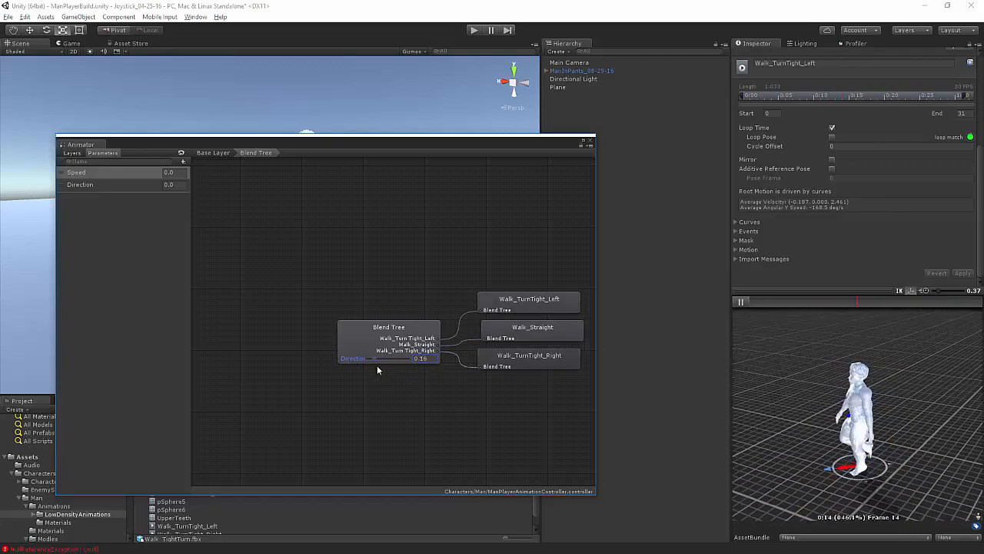
click(434, 398)
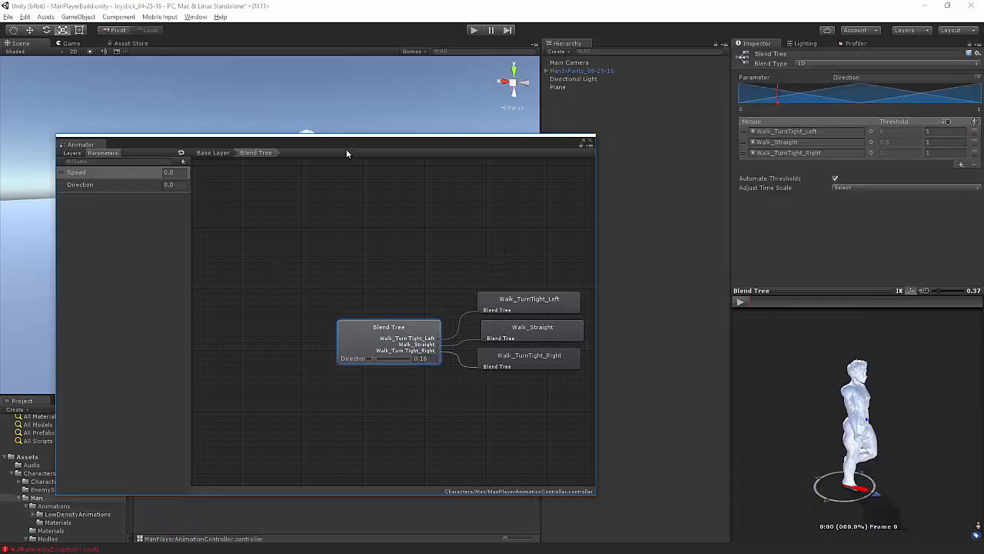
Check the loop, cycle offset and mirror settings of Walk_TightTurn's Walk_TurnTight_Right clip and play its preview.
drag(346, 149, 0, 149)
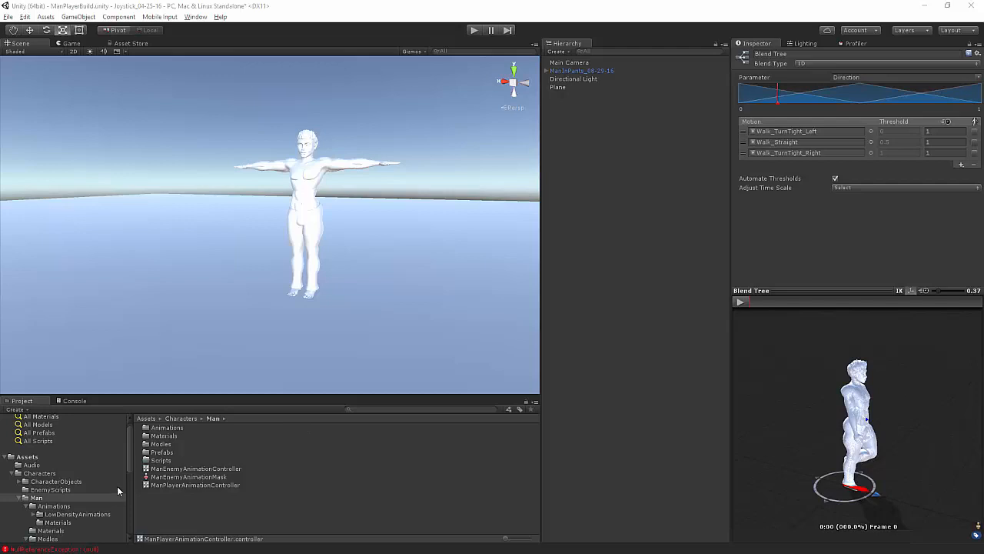
double_click(165, 427)
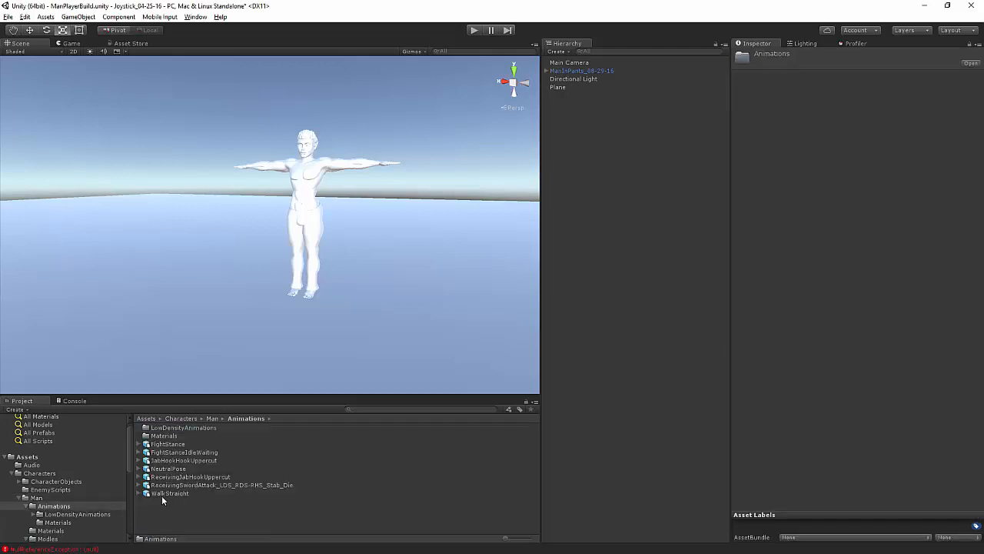
double_click(173, 428)
click(175, 446)
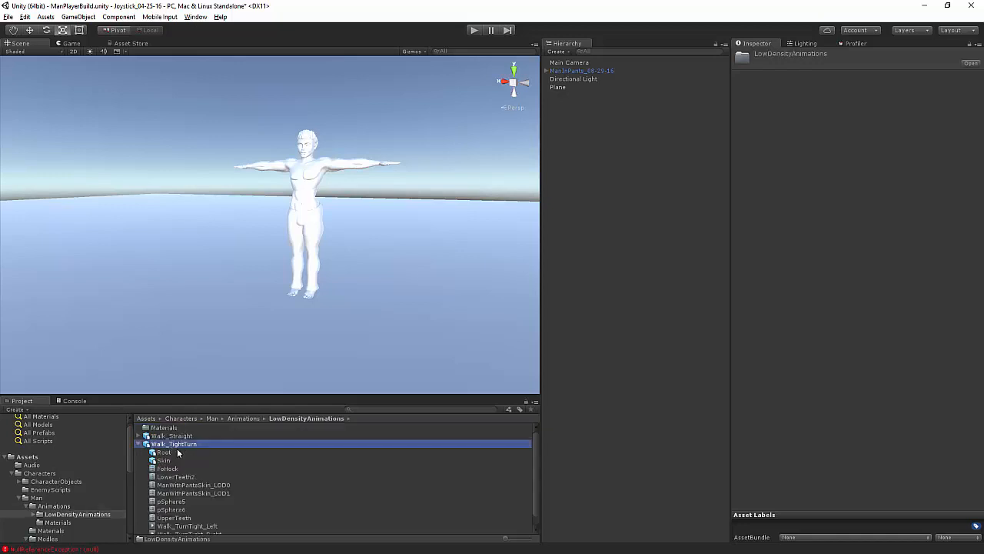
click(808, 209)
scroll(810, 216, down, 3)
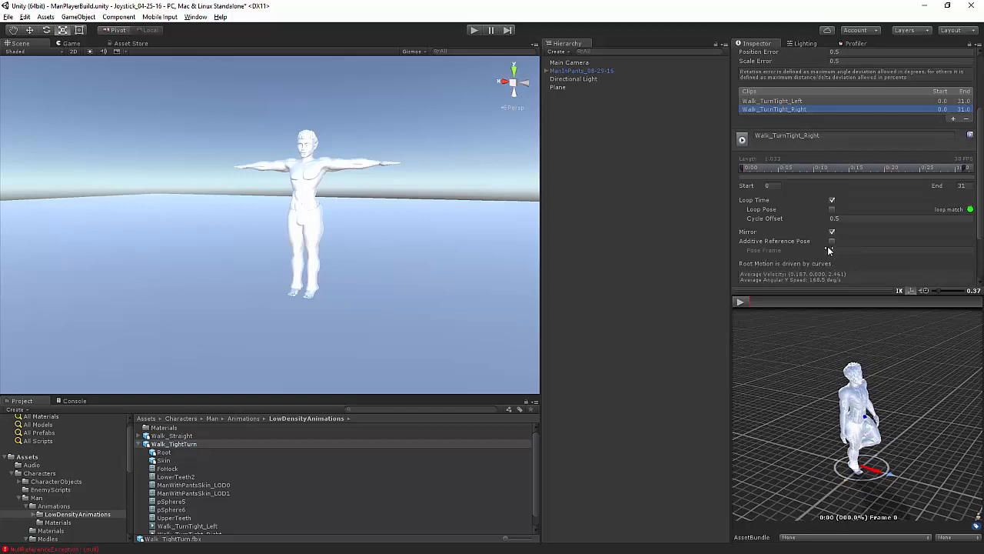
click(741, 301)
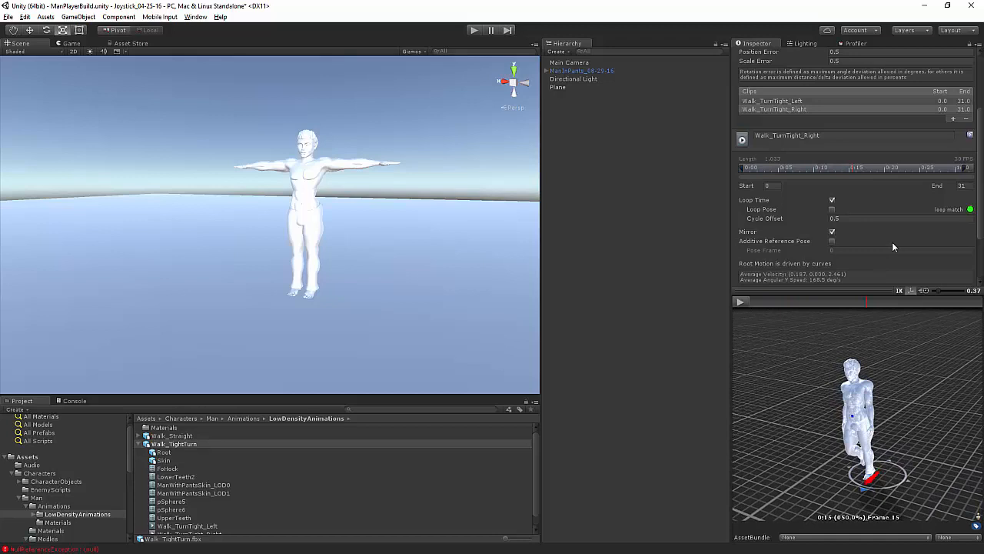
scroll(893, 228, down, 3)
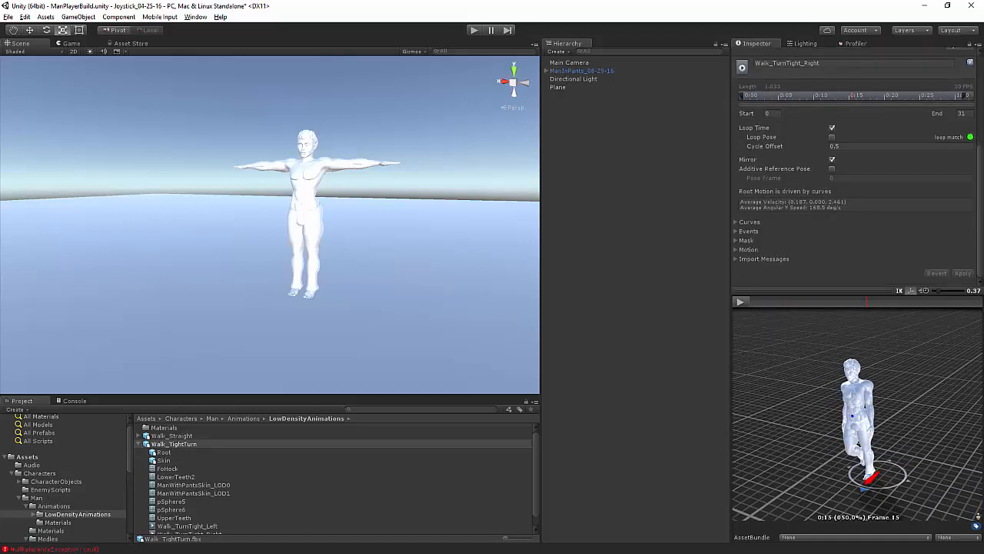
Preview the Blend Tree's animation beside the Animator window, set its Direction to about 0.62, and move the window out of view.
drag(983, 269, 528, 149)
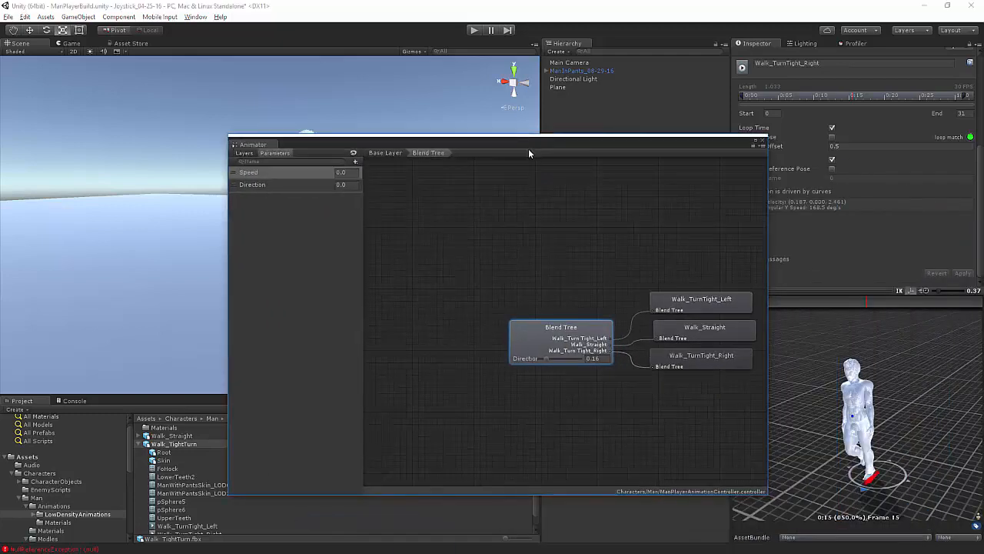
click(560, 328)
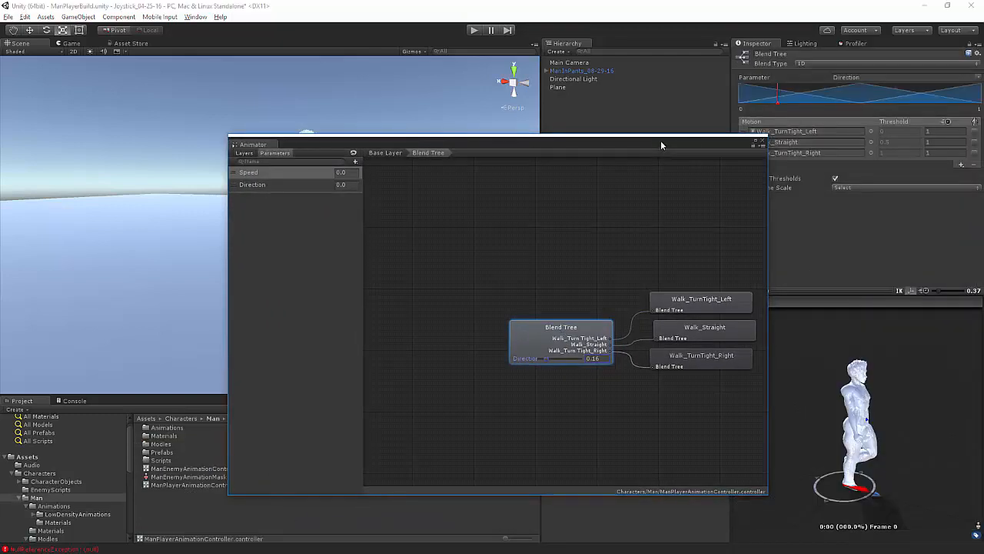
drag(660, 141, 587, 136)
click(739, 301)
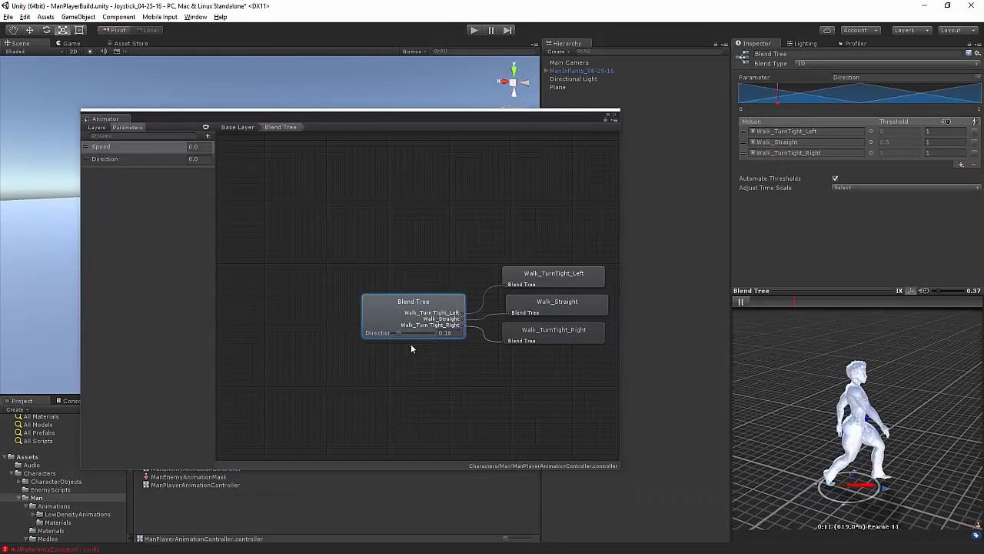
mouse_move(399, 331)
mouse_down()
mouse_move(389, 330)
mouse_move(454, 335)
mouse_move(372, 336)
mouse_move(463, 346)
mouse_move(334, 345)
mouse_move(417, 341)
mouse_move(393, 331)
mouse_move(419, 333)
mouse_up()
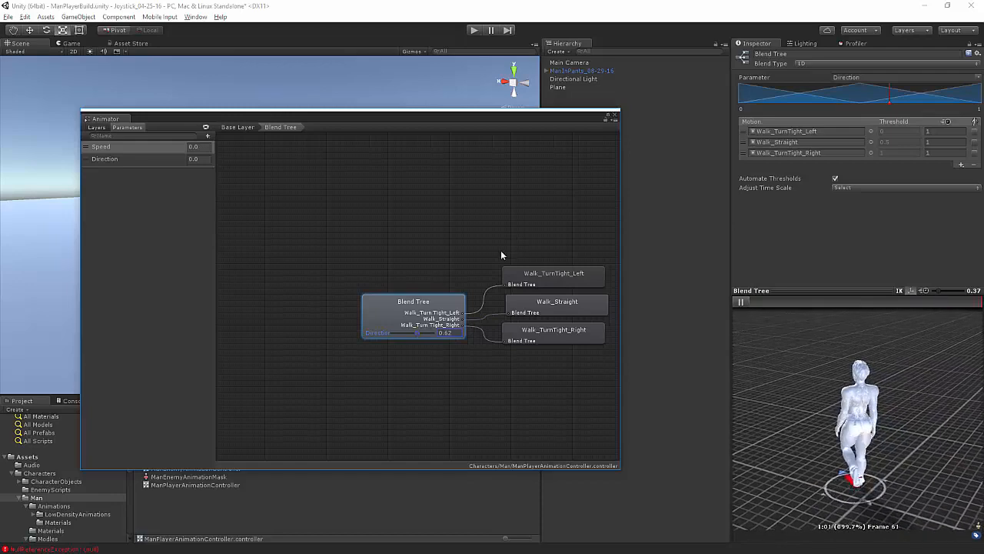
drag(544, 121, 983, 315)
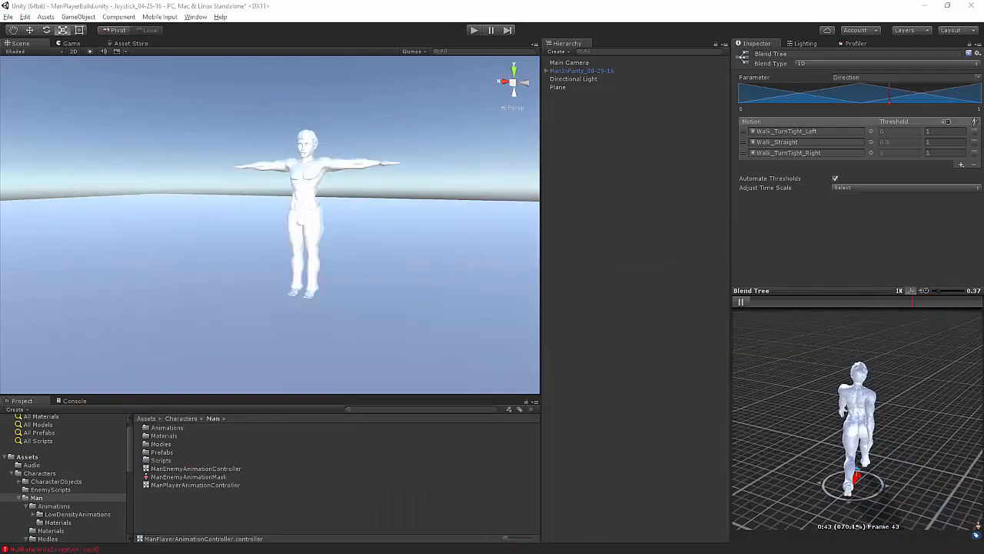
Open Walk_Straight in the LowDensityAnimations folder, check its clip settings, and play its preview from the side.
double_click(168, 427)
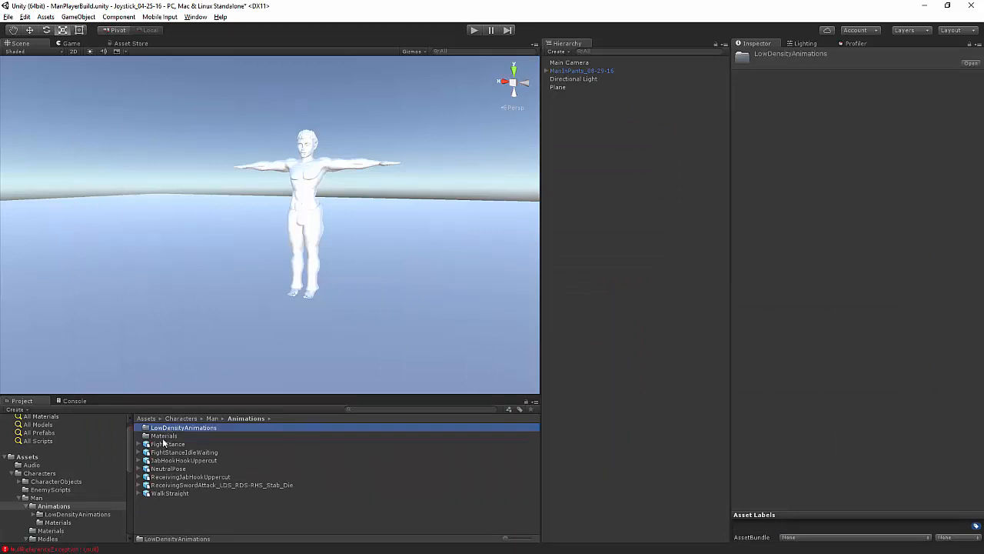
double_click(169, 432)
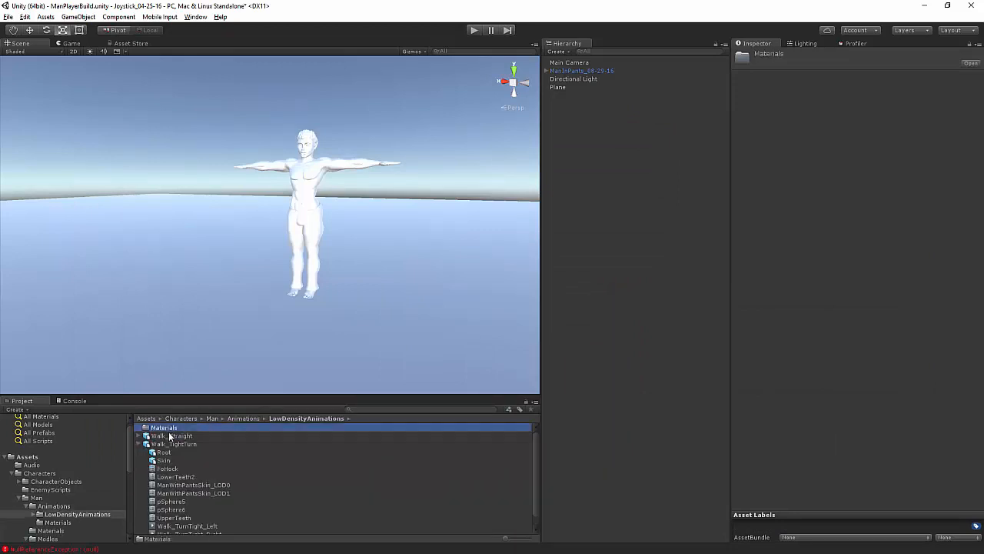
click(171, 436)
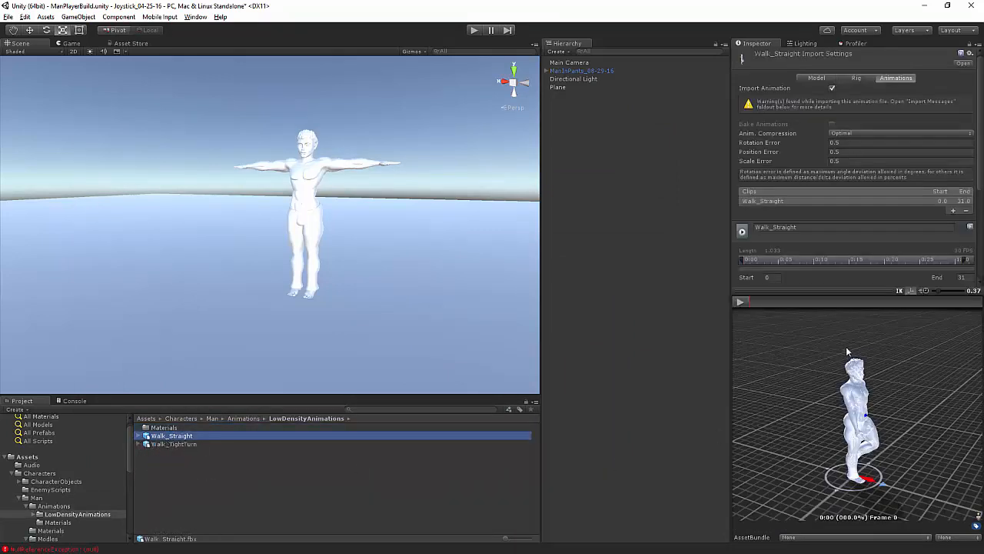
scroll(903, 274, down, 4)
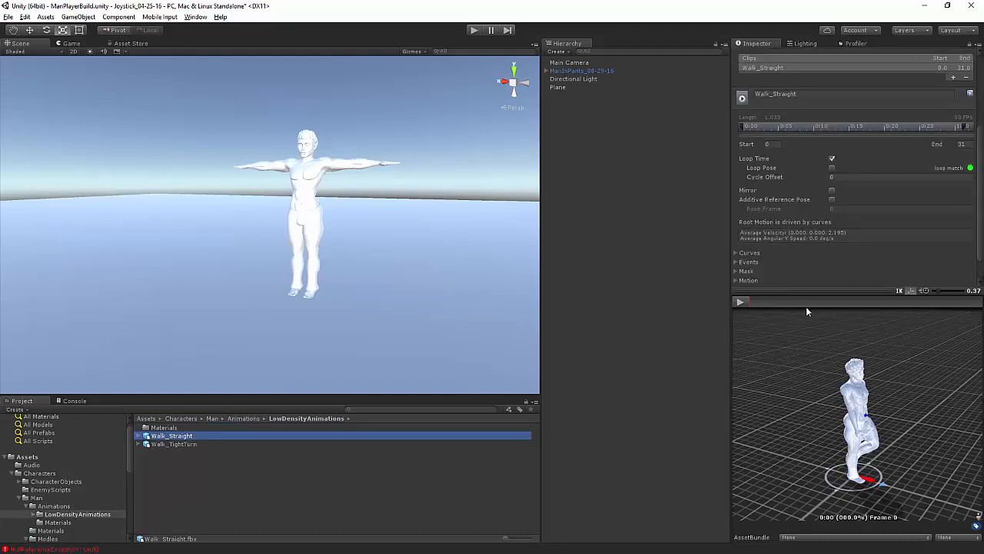
drag(807, 310, 892, 425)
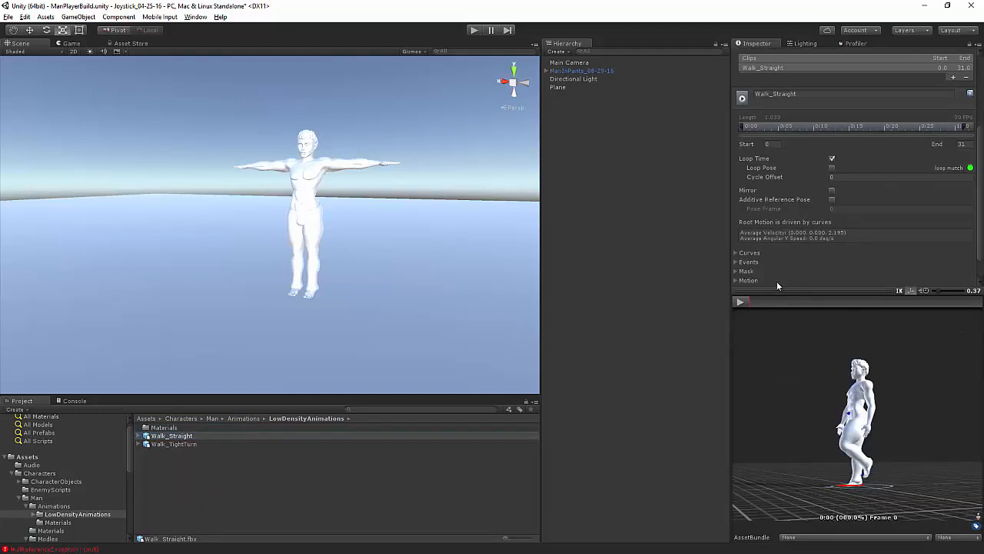
click(740, 302)
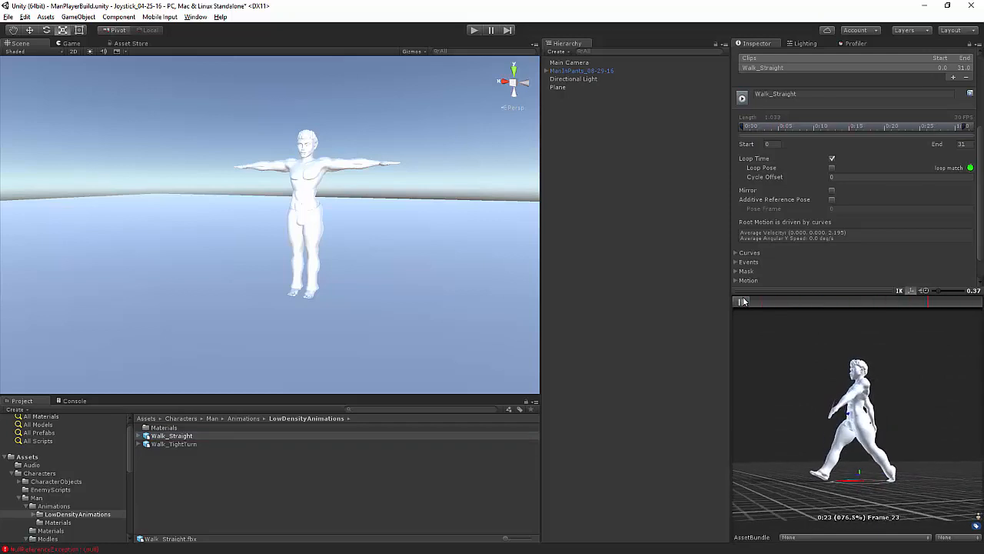
click(741, 302)
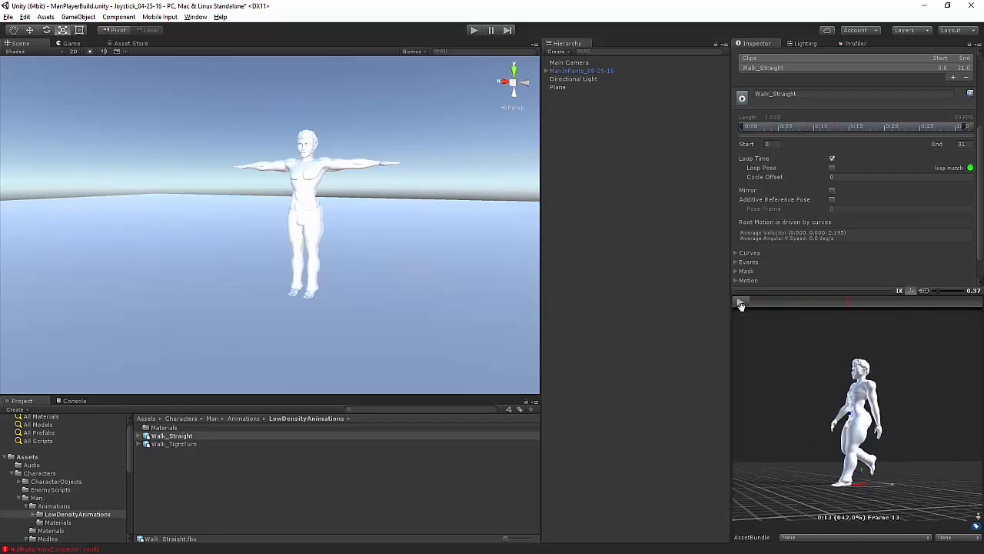
click(741, 302)
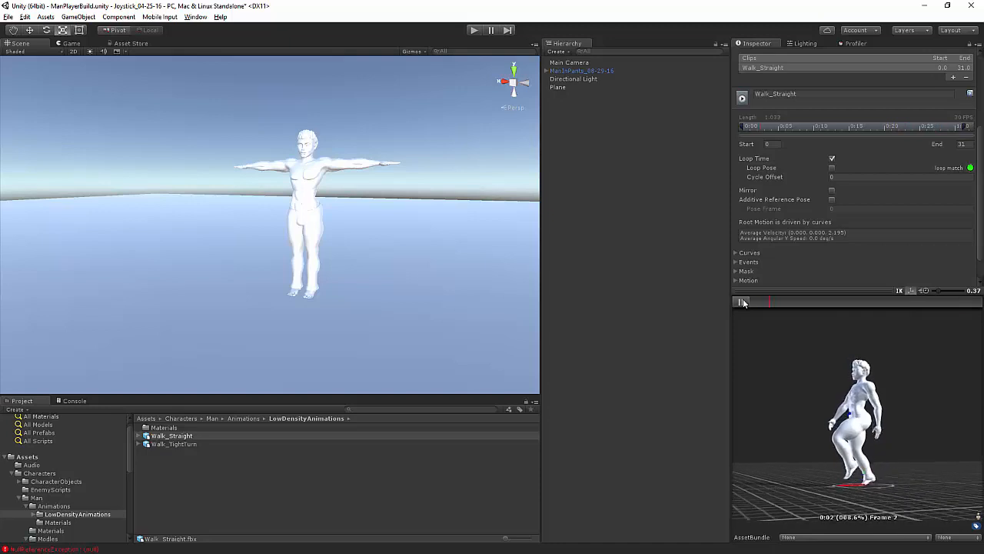
click(741, 301)
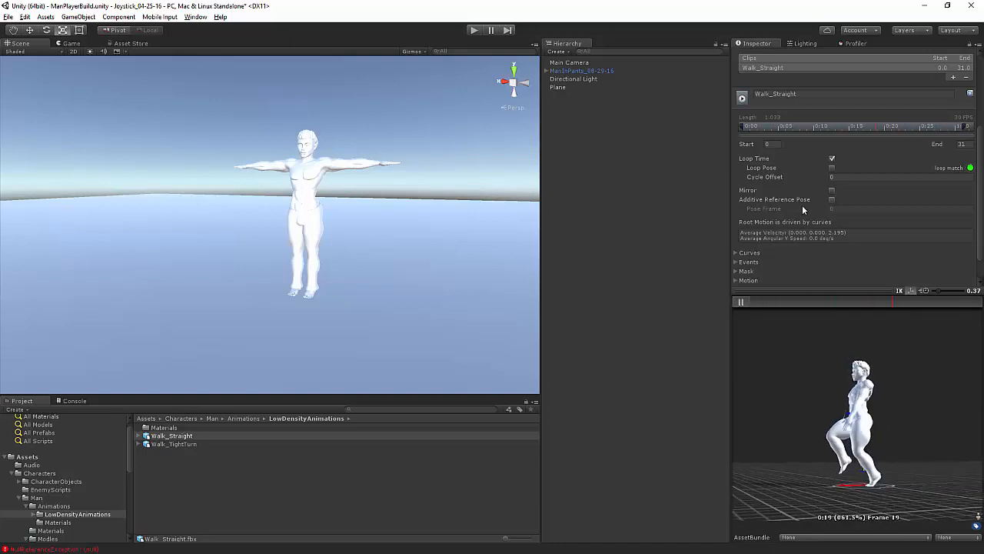
Set the end frame of the Walk_Straight clip to 32 and play its preview.
click(967, 145)
text(32)
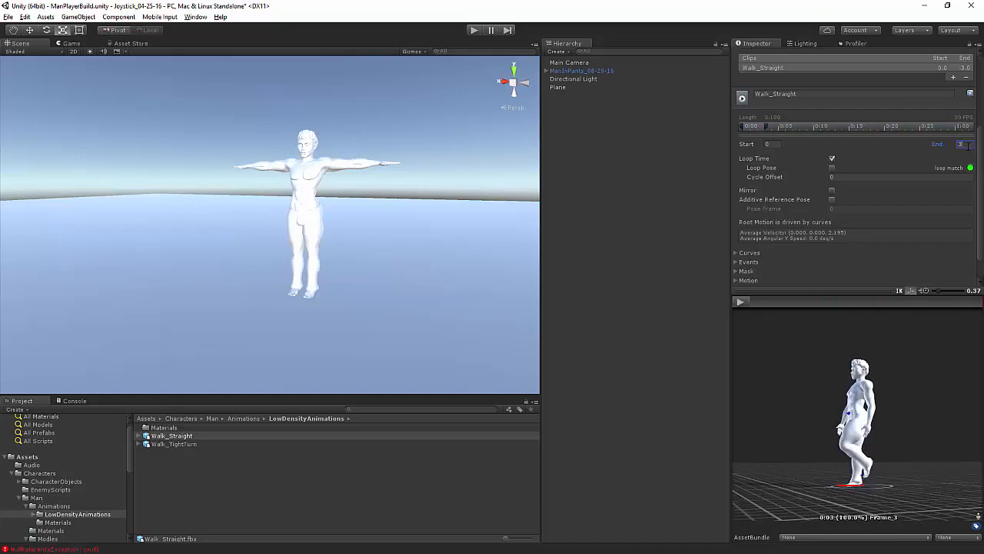
click(740, 301)
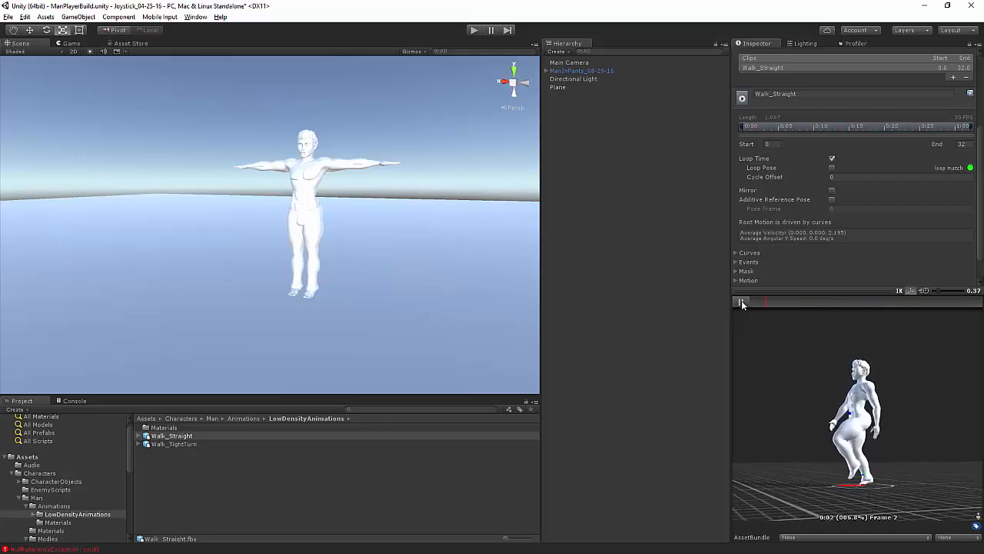
click(741, 302)
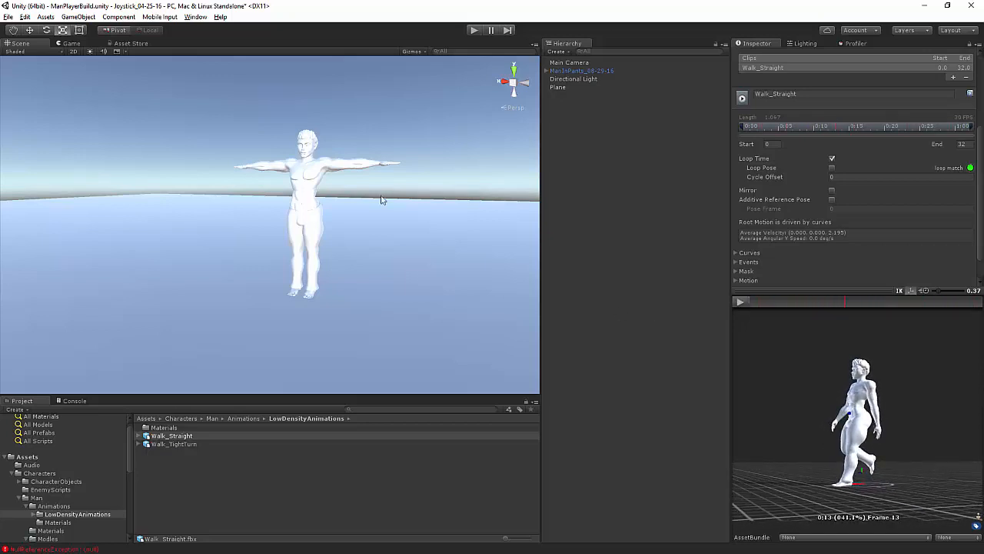
Start play mode, applying the pending Walk_Straight import settings, and stop it again.
key(alt)
click(475, 31)
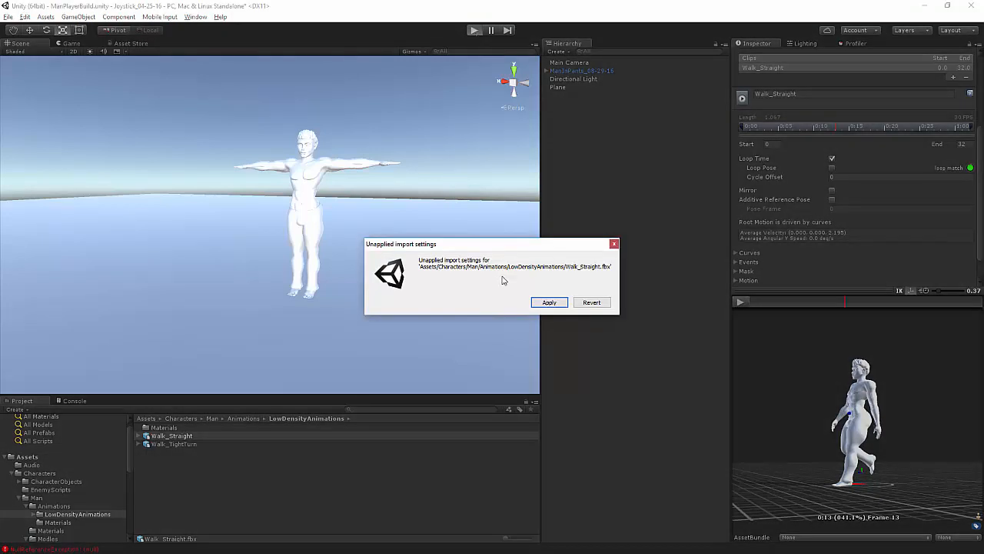
click(545, 303)
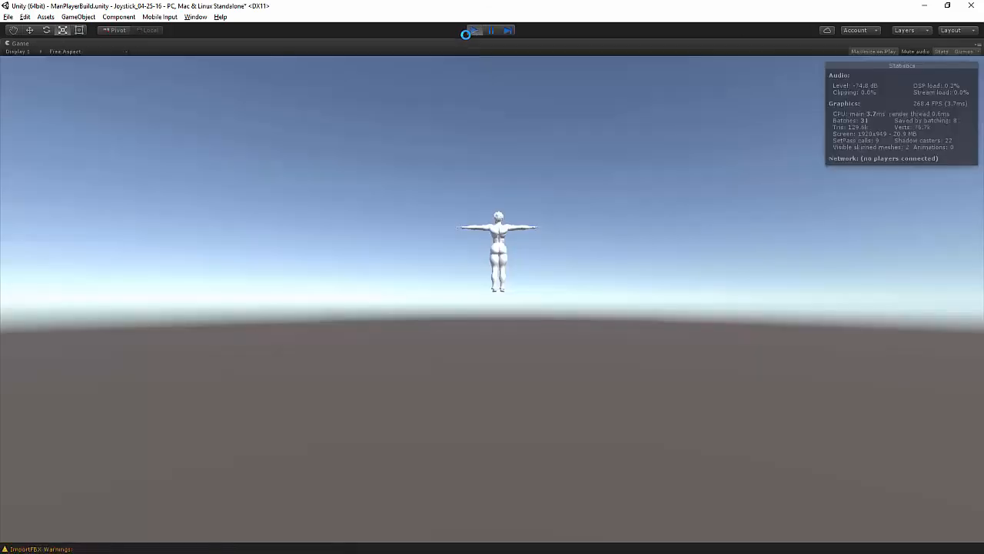
click(476, 32)
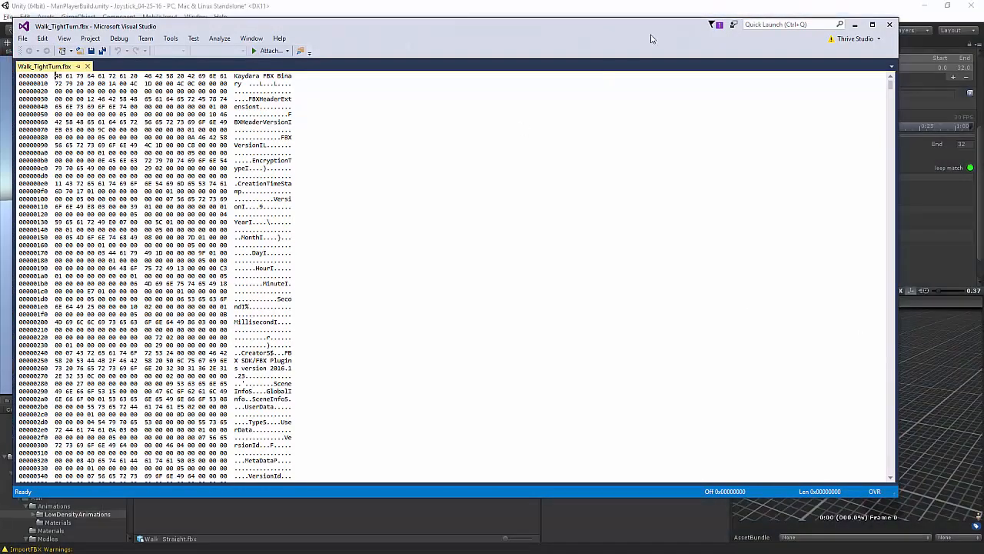
In Visual Studio, close the Walk_TightTurn.fbx window and find the Animator parameter calls in the Update method of CharacterControllerLogic.cs.
click(889, 24)
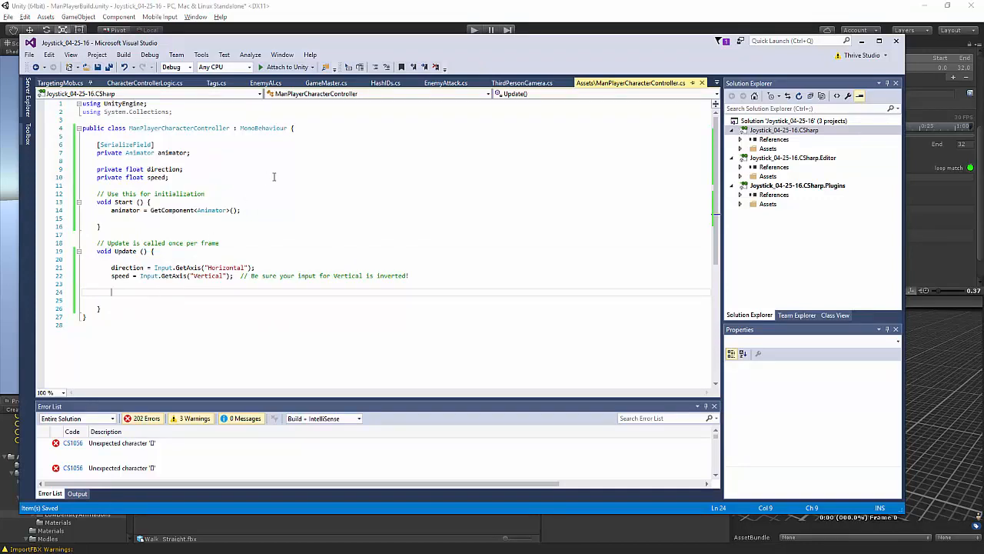
click(128, 85)
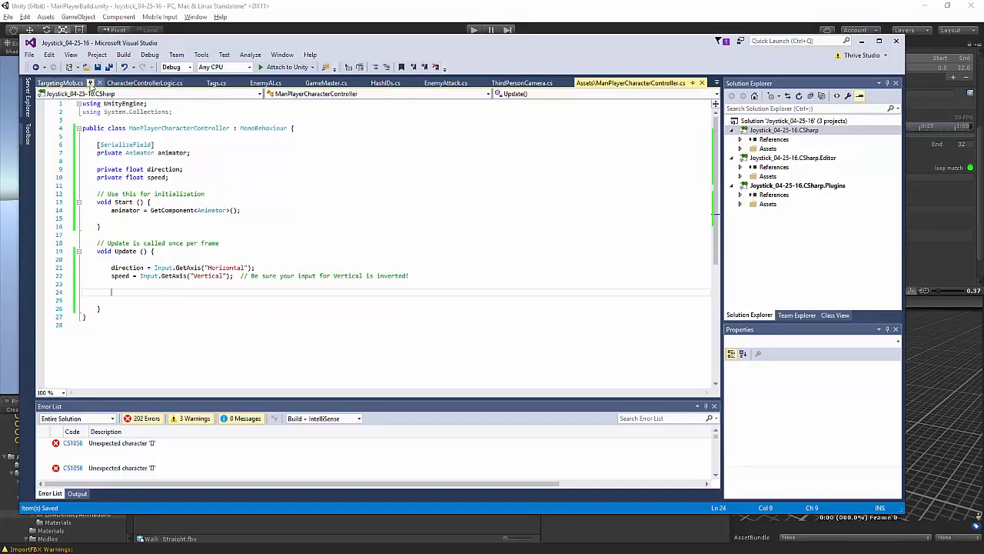
scroll(171, 223, down, 7)
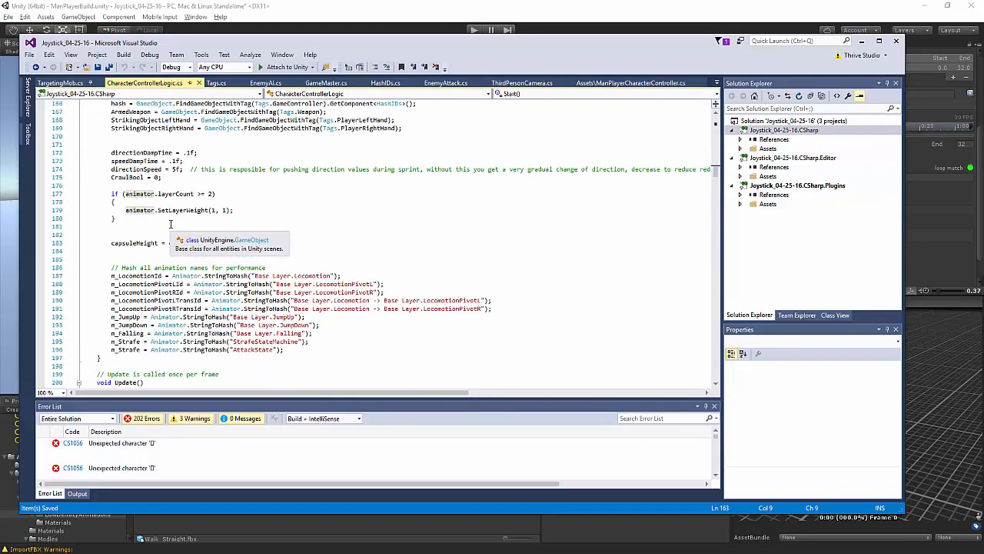
scroll(170, 223, down, 13)
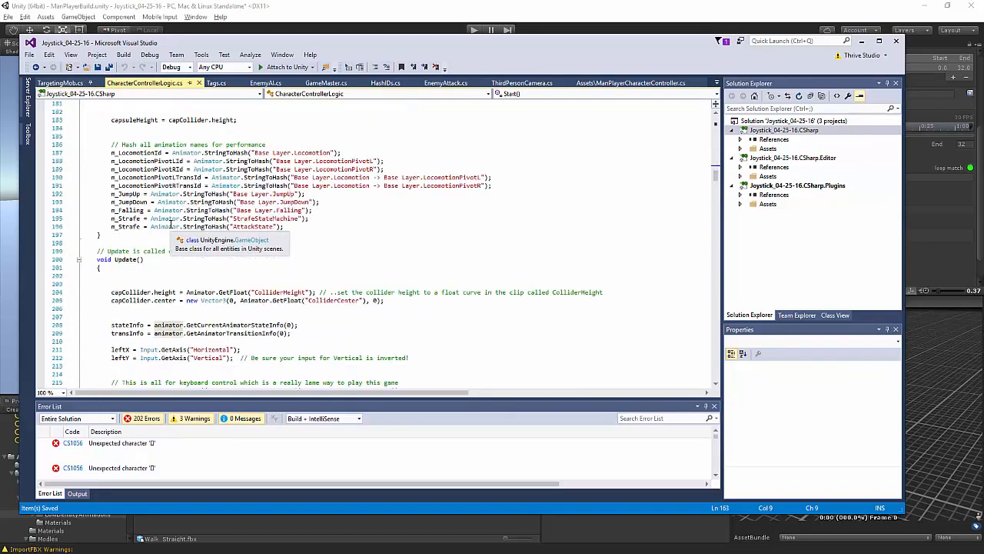
scroll(172, 217, down, 17)
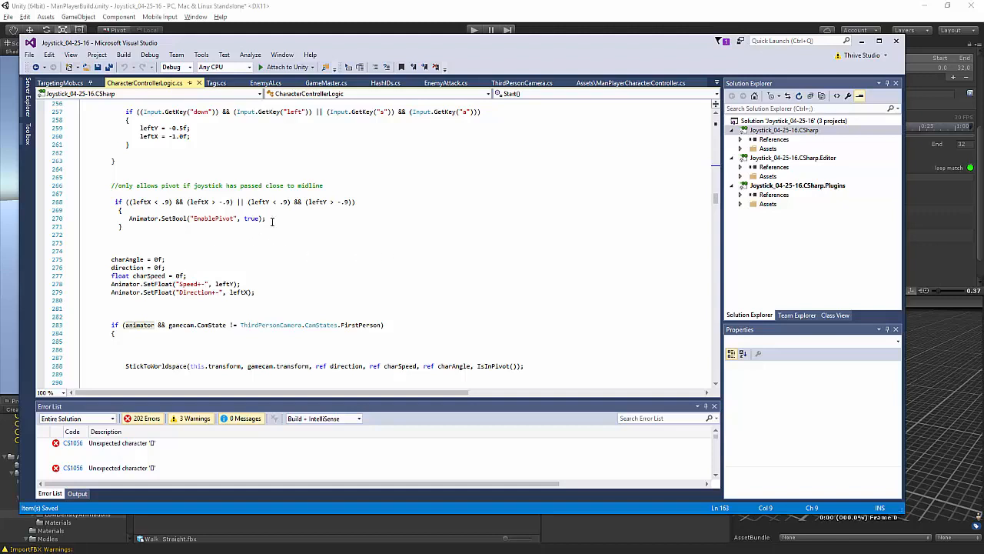
Copy the Animator.SetBool("EnablePivot", true); line into the empty line of Update() in ManPlayerCharacterController.cs.
drag(271, 221, 130, 215)
key(ctrl+c)
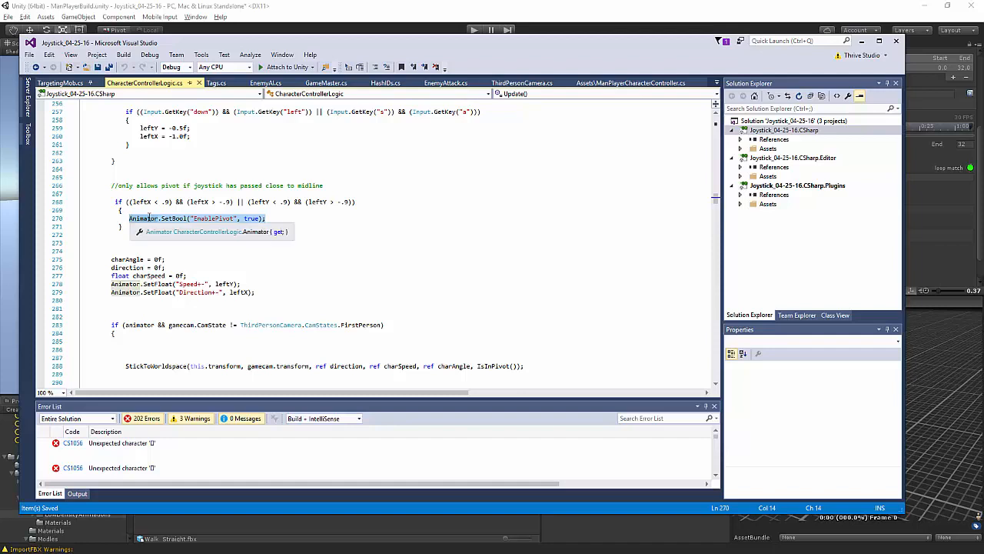
click(631, 82)
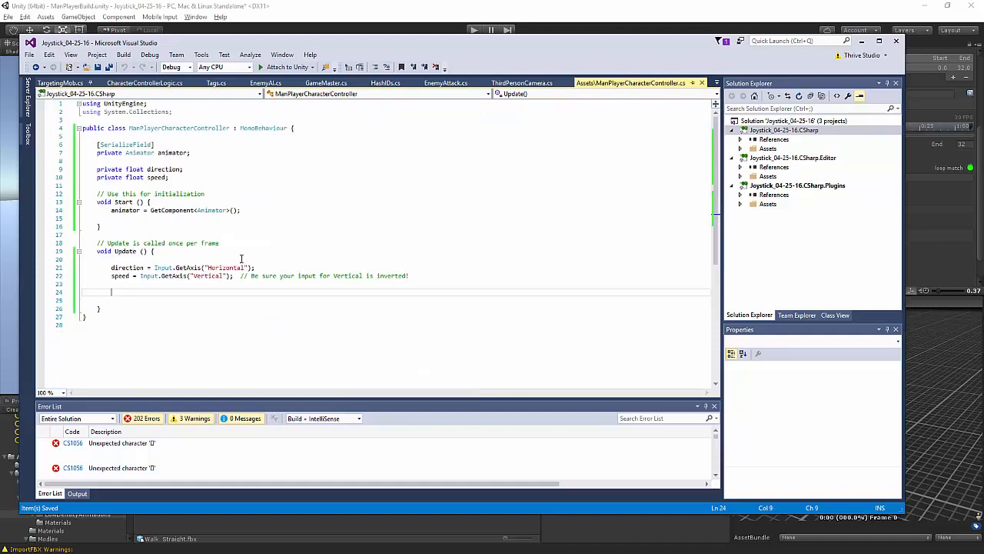
key(ctrl+v)
Change the pasted call's method from SetBool to SetFloat.
click(150, 293)
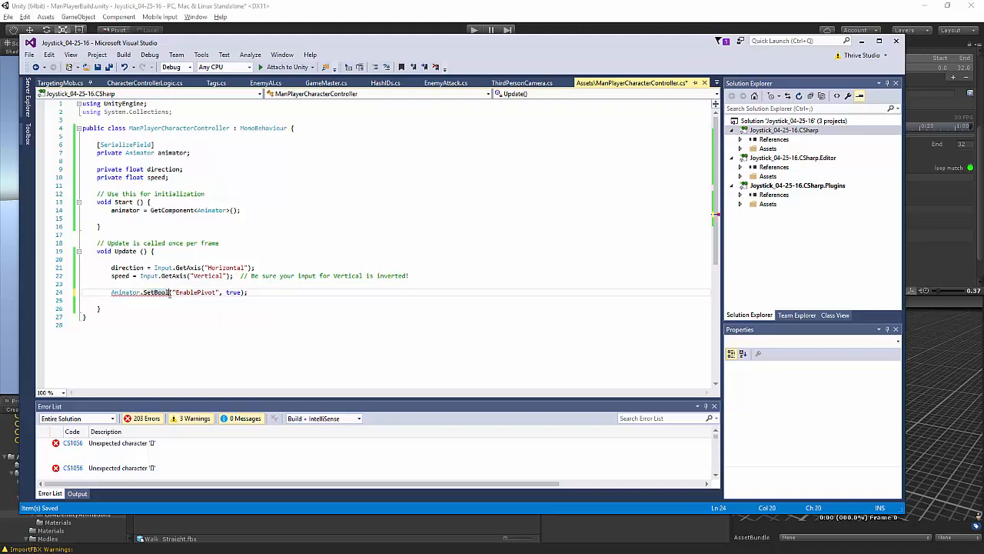
click(170, 293)
key(BackSpace)
key(BackSpace)
key(BackSpace)
key(BackSpace)
text(Float)
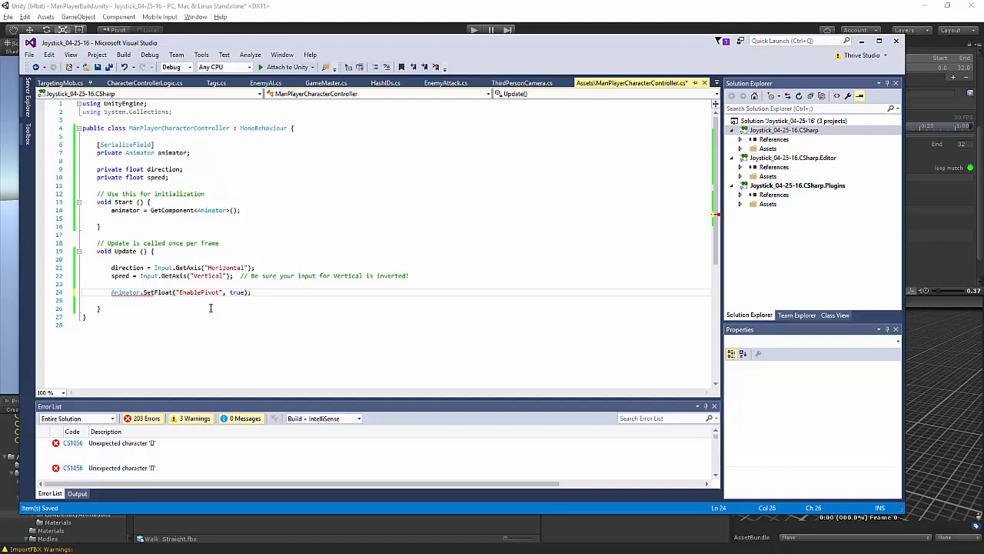
Replace the EnablePivot parameter name in the SetFloat call with "Direction".
click(219, 293)
drag(220, 293, 179, 293)
text(directioin)
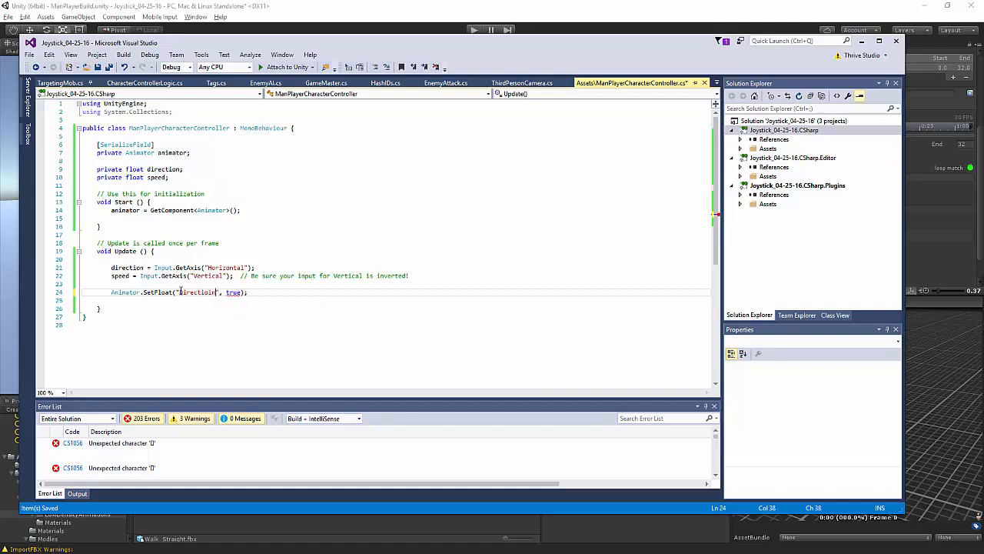
key(BackSpace)
text(n)
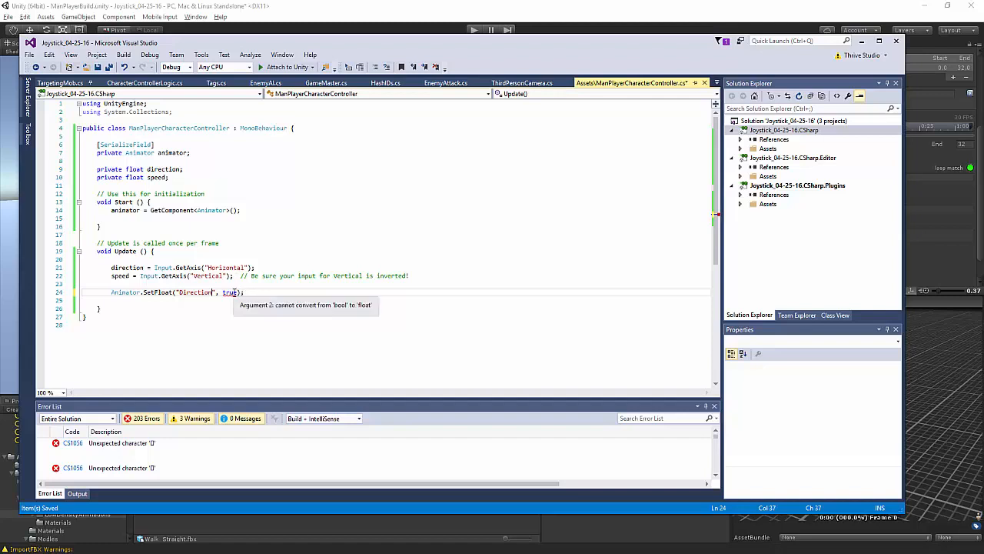
Replace the true argument of the SetFloat call with the direction variable.
click(237, 293)
drag(238, 292, 224, 295)
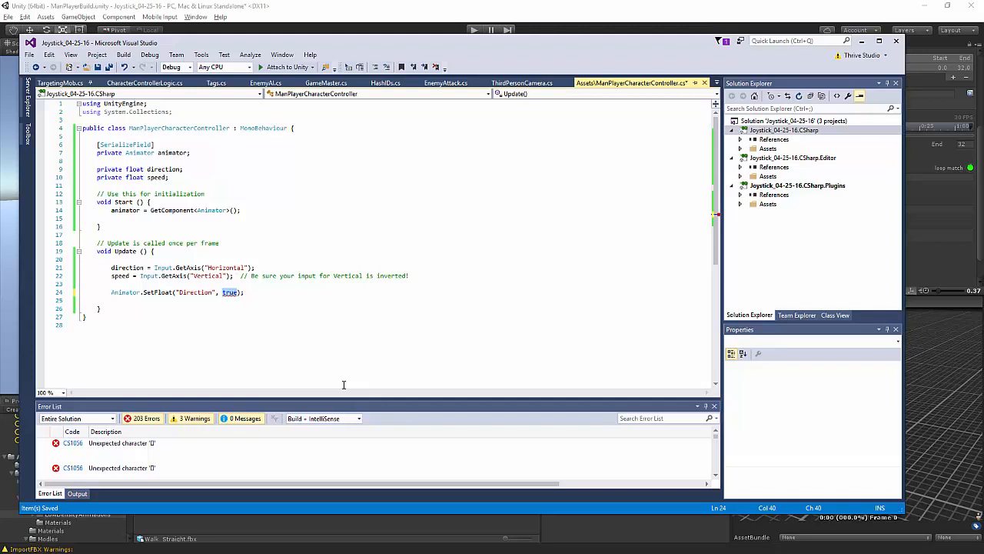
text(direct)
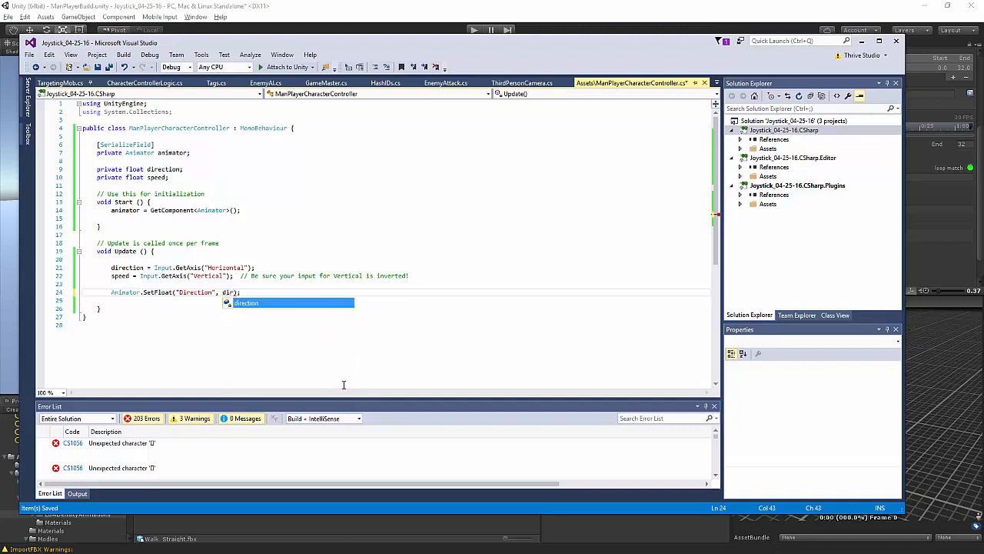
text(ion)
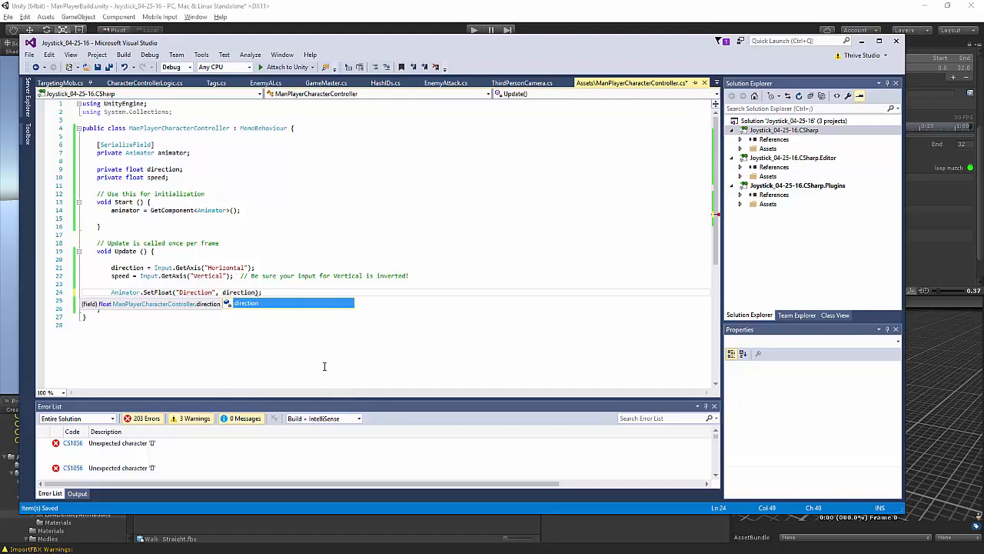
click(283, 290)
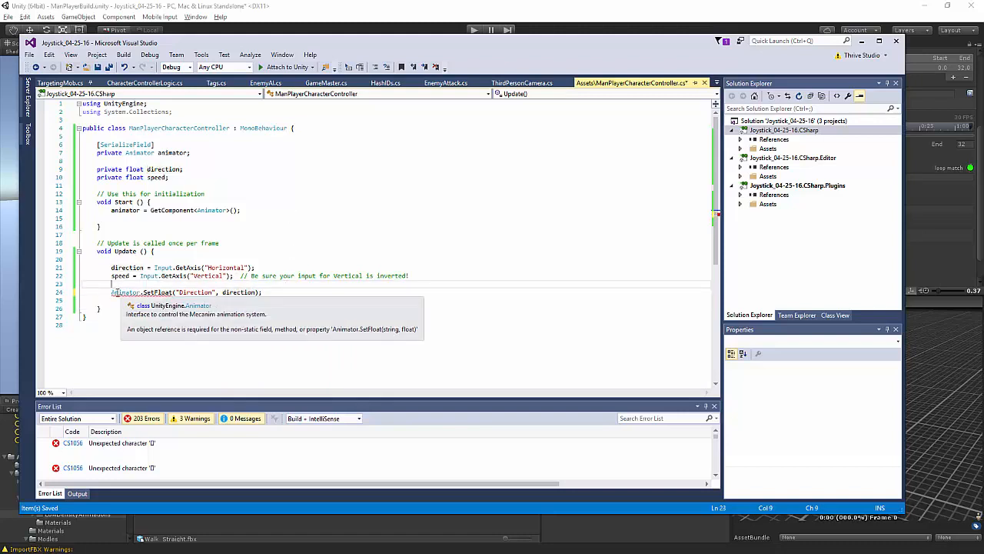
Correct the class name Animator to the animator variable in the SetFloat call for "Direction".
mouse_move(114, 292)
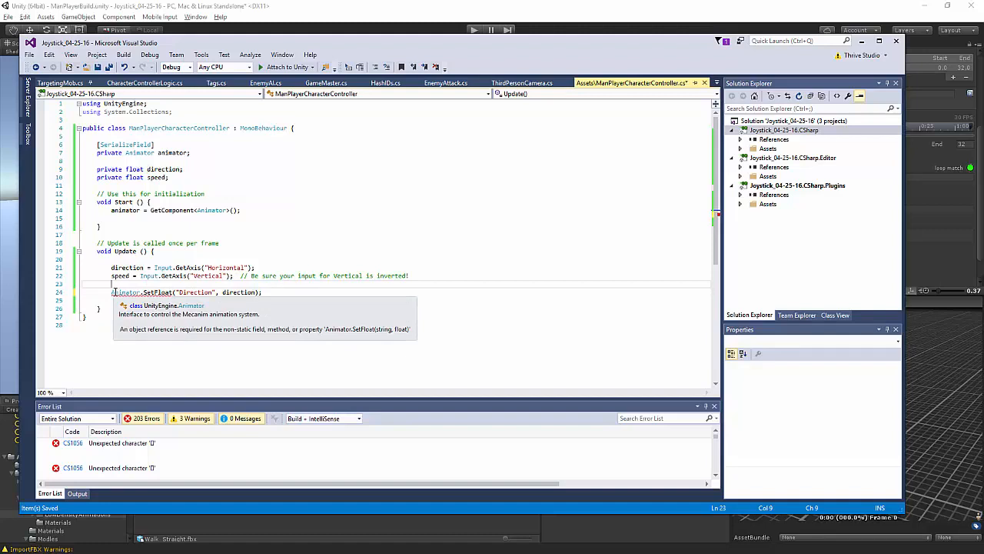
click(113, 292)
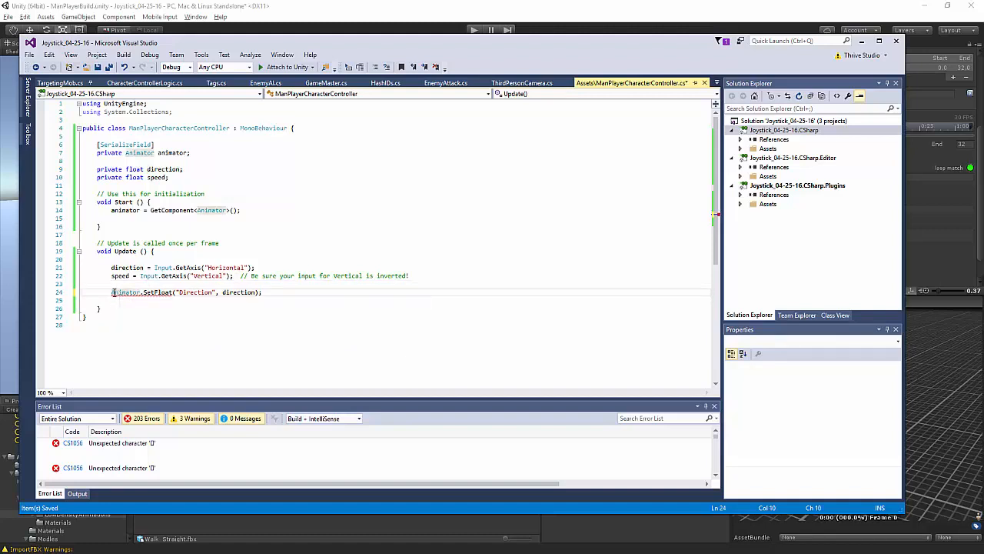
key(BackSpace)
text(a)
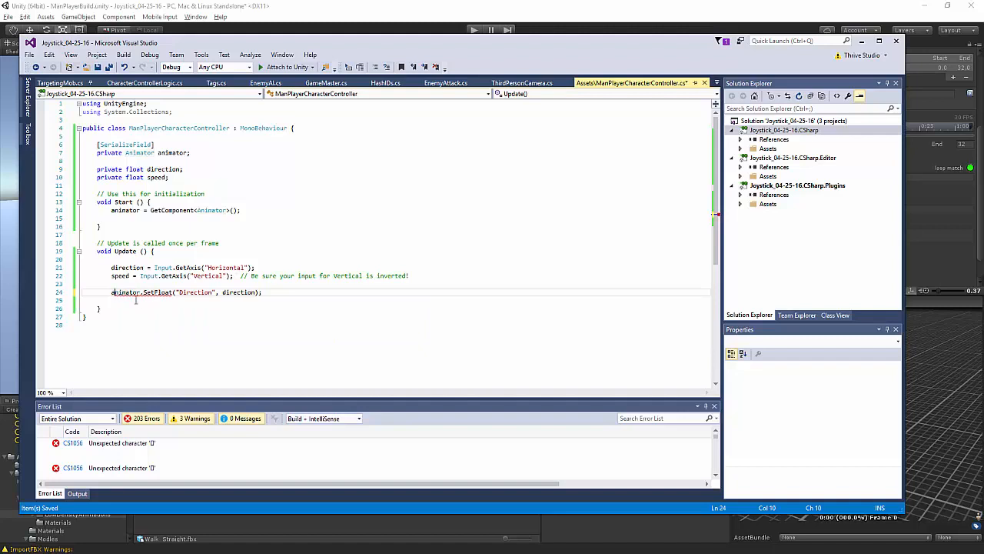
click(139, 306)
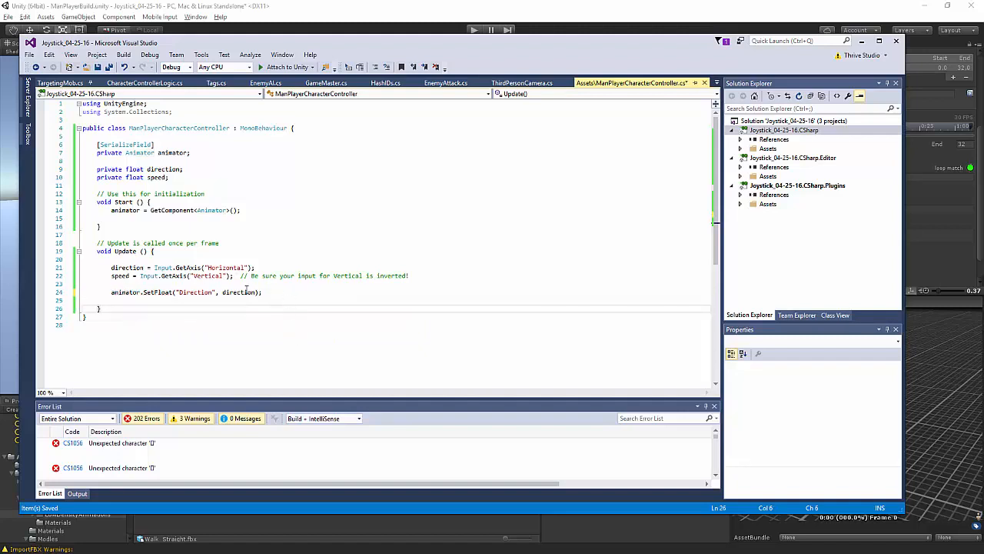
Duplicate the animator.SetFloat("Direction", direction); line directly below itself in Update().
drag(260, 293, 112, 292)
key(ctrl+c)
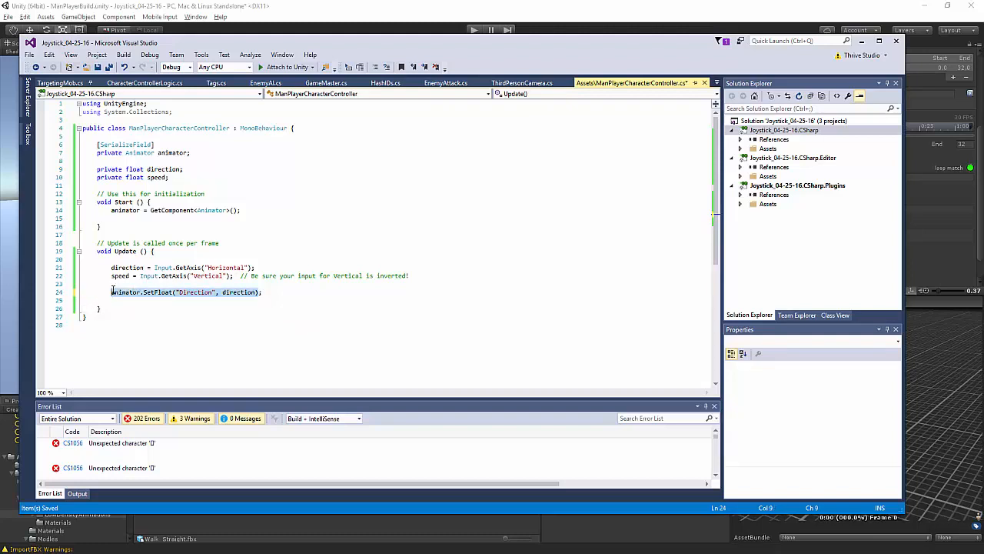
click(273, 293)
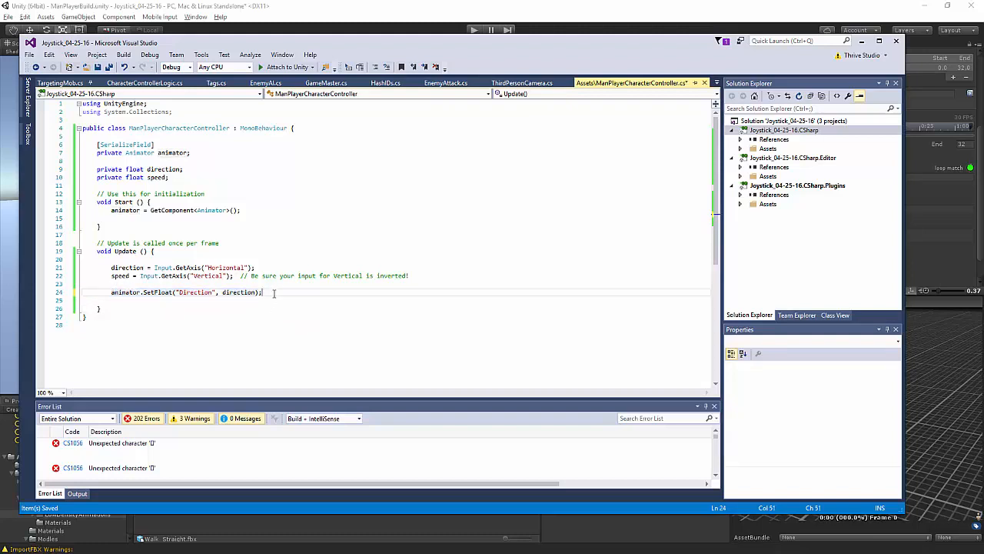
key(Return)
key(ctrl+v)
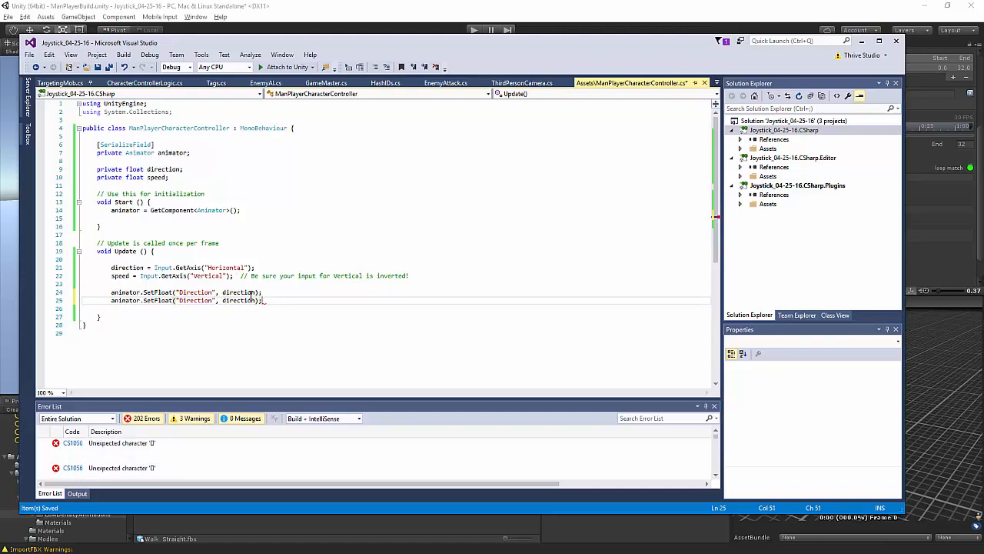
Change the duplicated SetFloat call to pass the speed variable to the "Speed" parameter.
drag(256, 300, 222, 300)
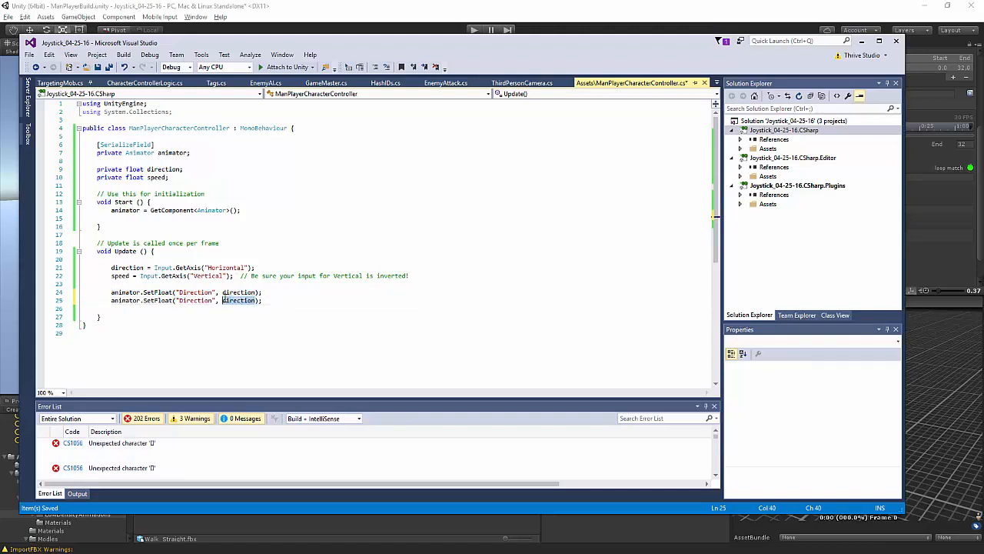
text(speed)
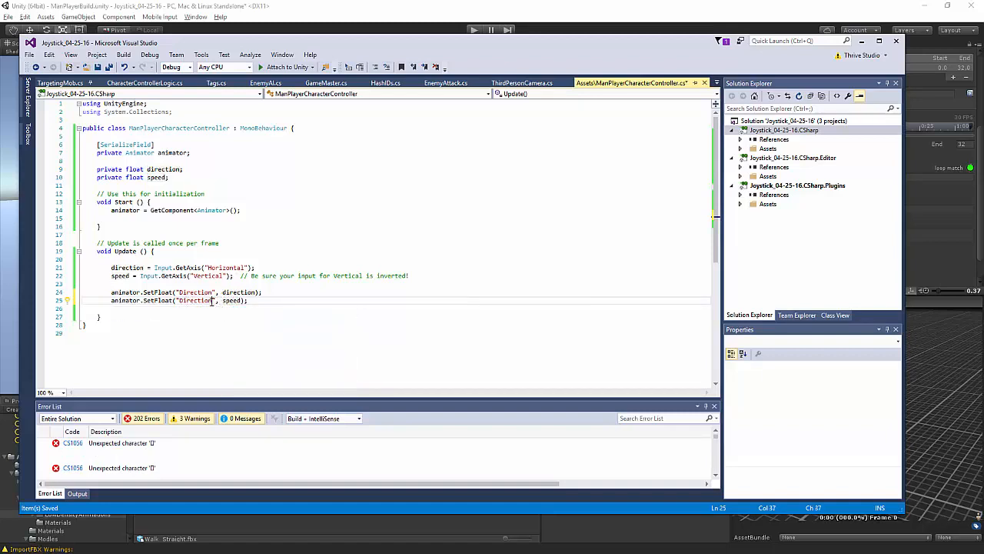
double_click(184, 300)
text(Speed)
key(BackSpace)
key(BackSpace)
key(BackSpace)
key(BackSpace)
text(peed)
click(193, 317)
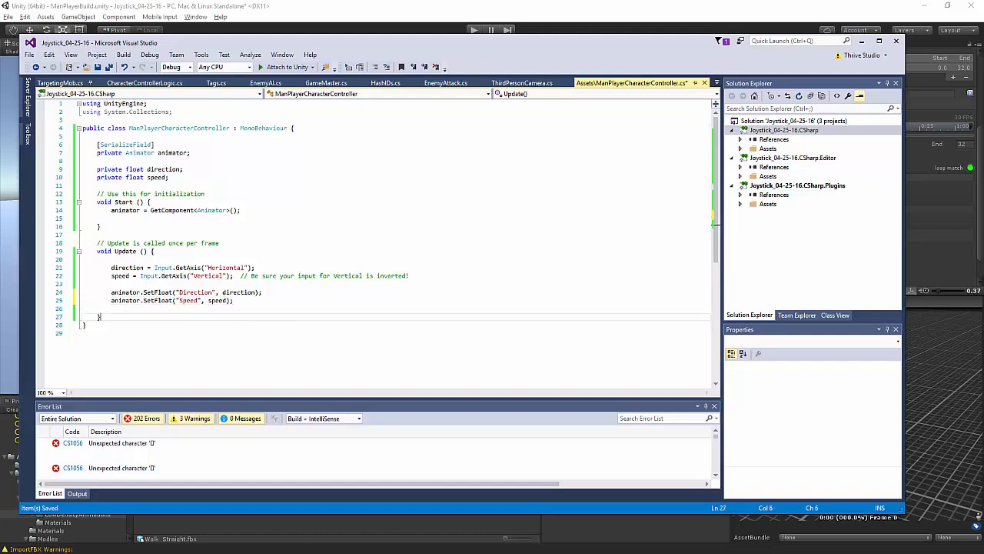
Save the script and check its parameter names against Speed and Direction in Unity's Animator window.
key(alt+Tab)
drag(837, 197, 668, 159)
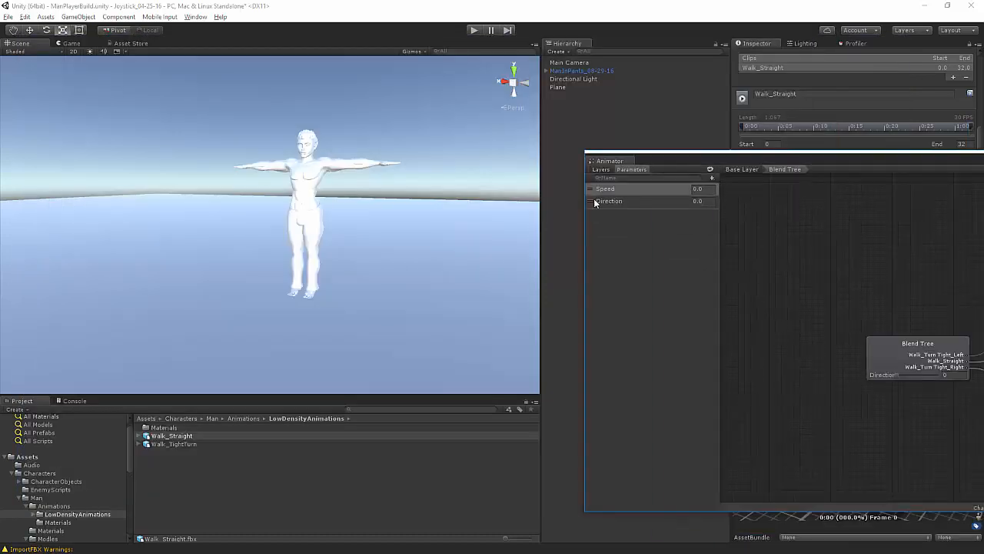
key(alt+Tab)
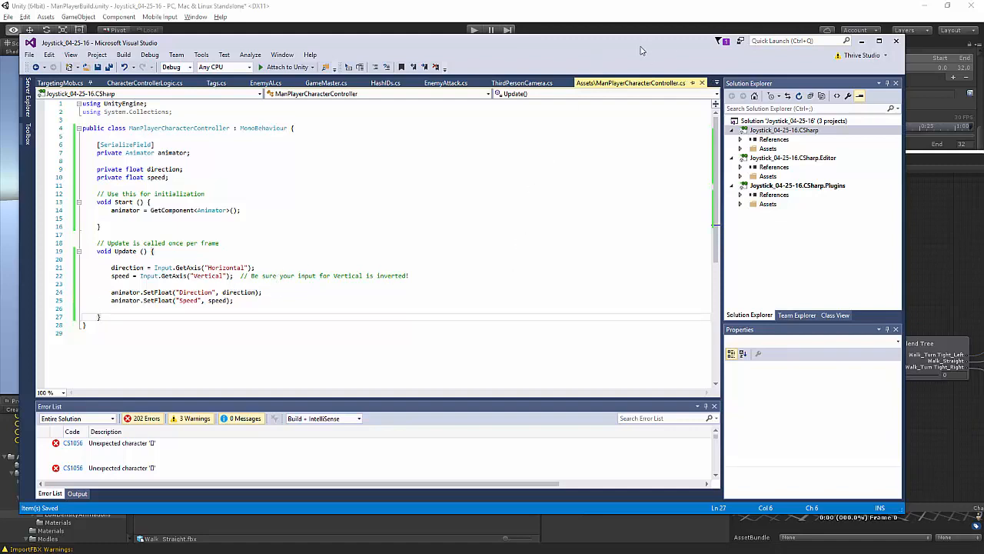
drag(640, 47, 742, 54)
key(alt+Tab)
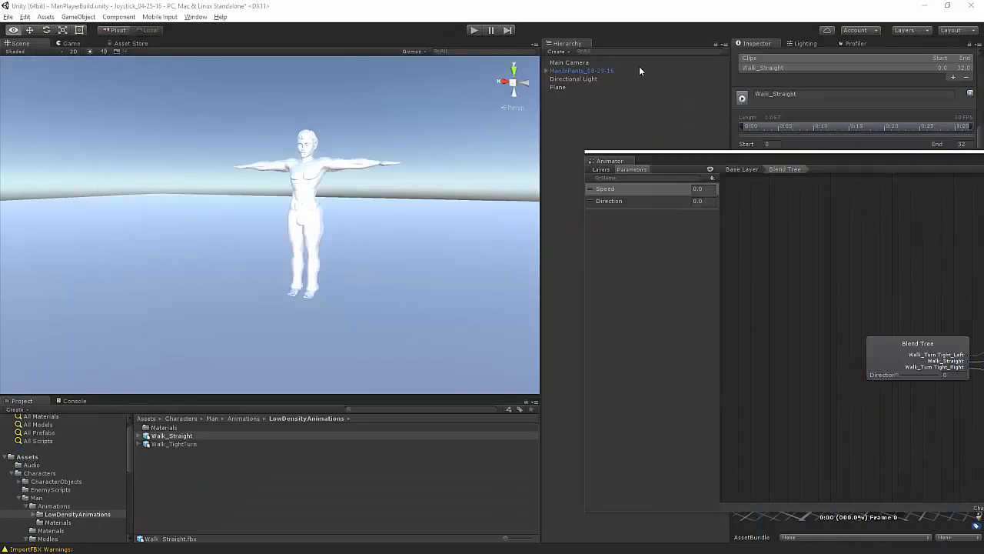
Play the scene to test the character, stop it, and put the Animator window away.
click(474, 30)
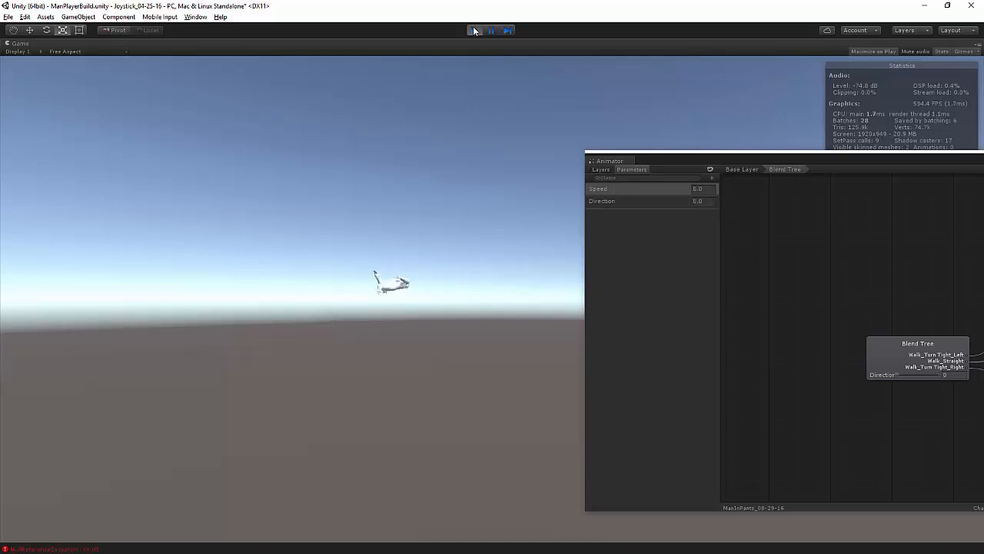
click(473, 30)
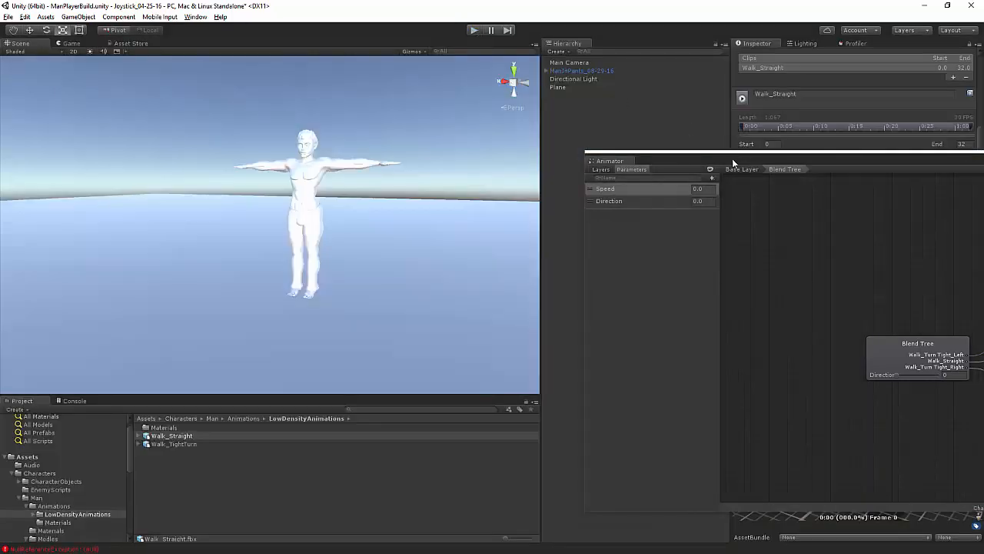
click(730, 157)
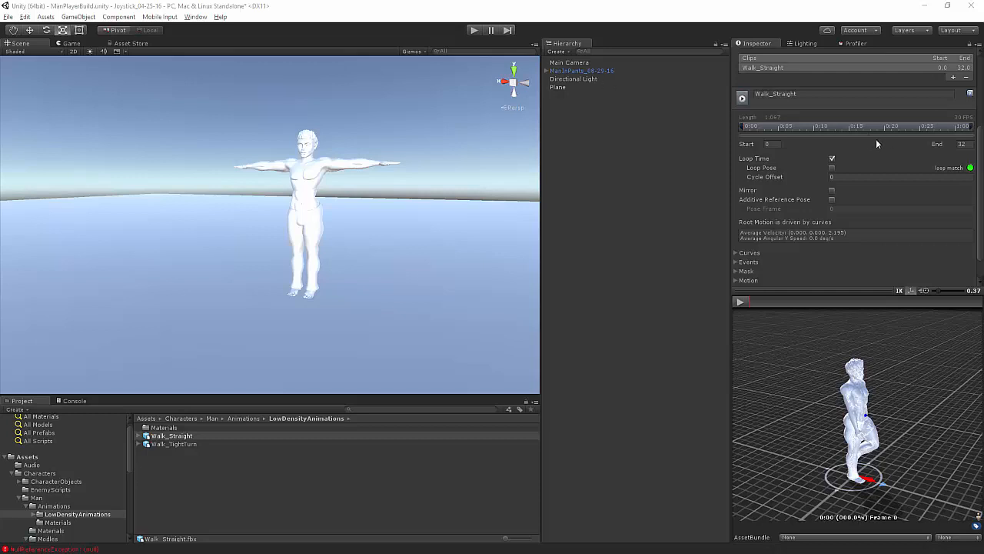
Freeze X and Z rotation on the Rigidbody of ManInPants_08-29-16 and test it in Play mode.
scroll(870, 139, up, 4)
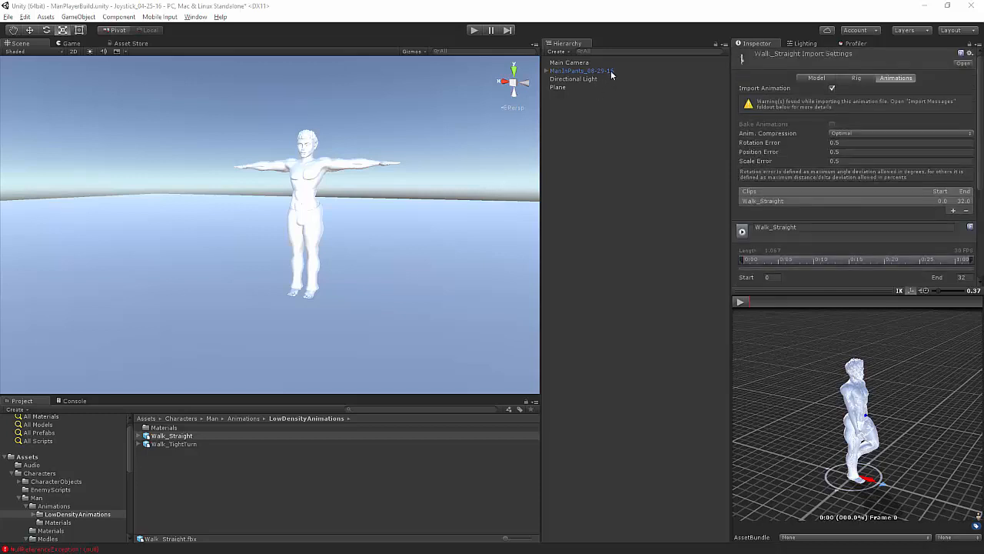
click(572, 71)
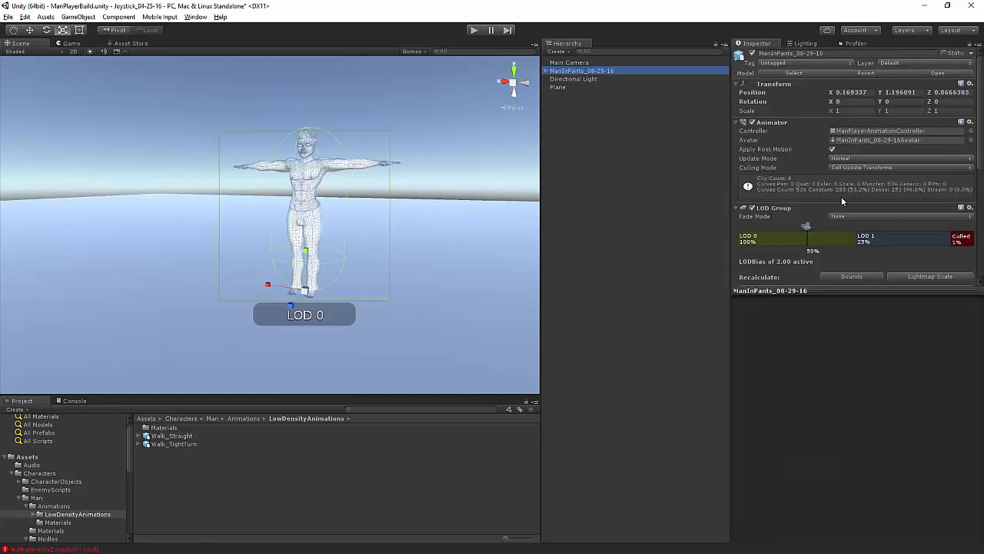
scroll(841, 202, down, 5)
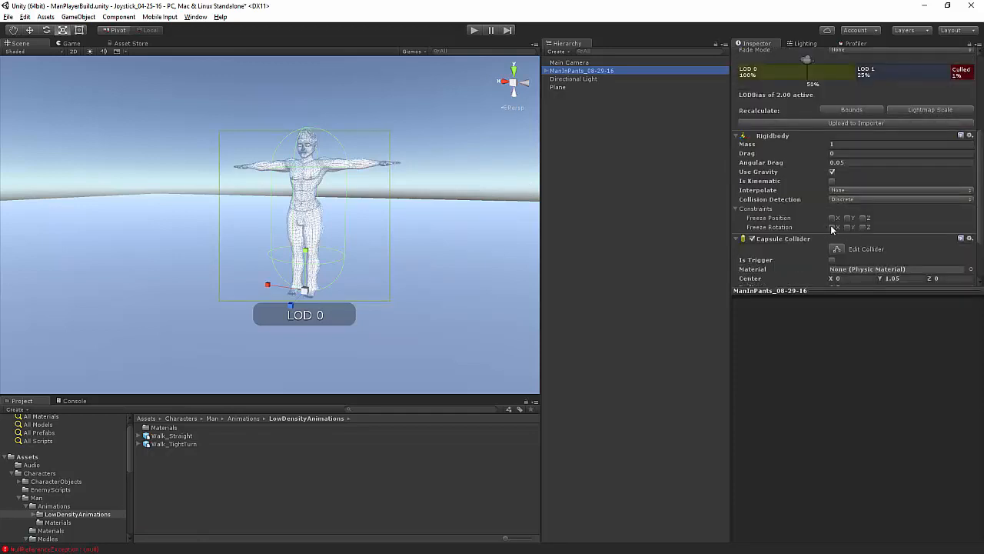
click(832, 228)
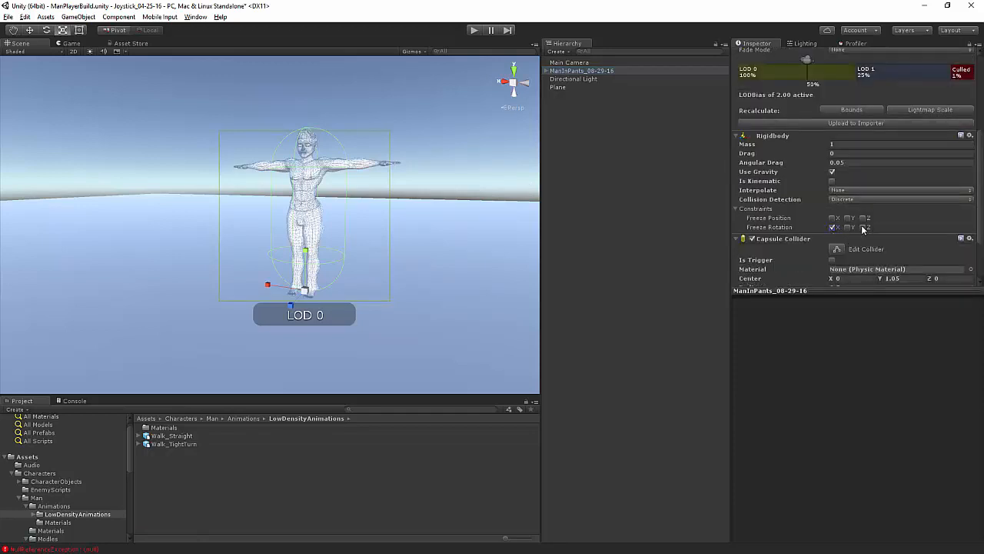
click(863, 228)
click(474, 30)
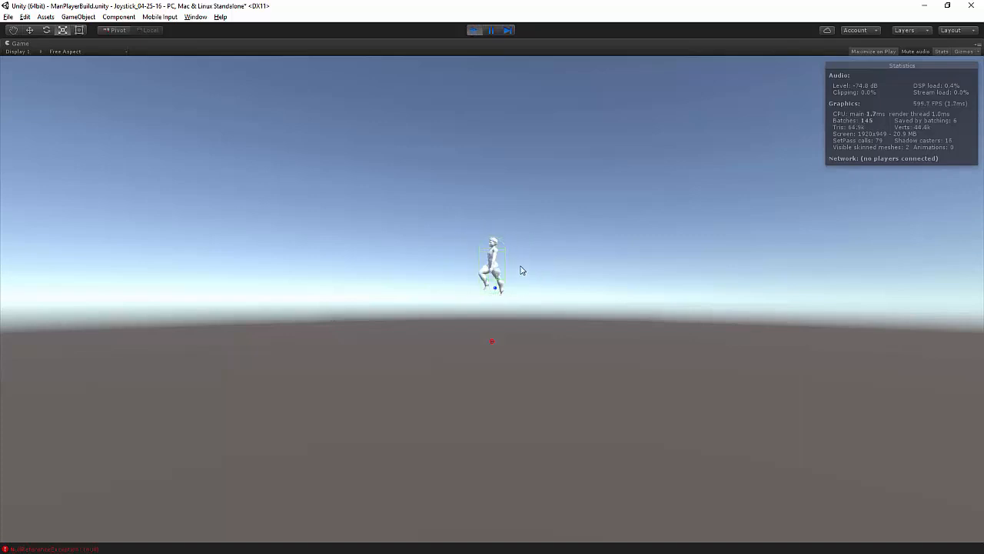
click(475, 31)
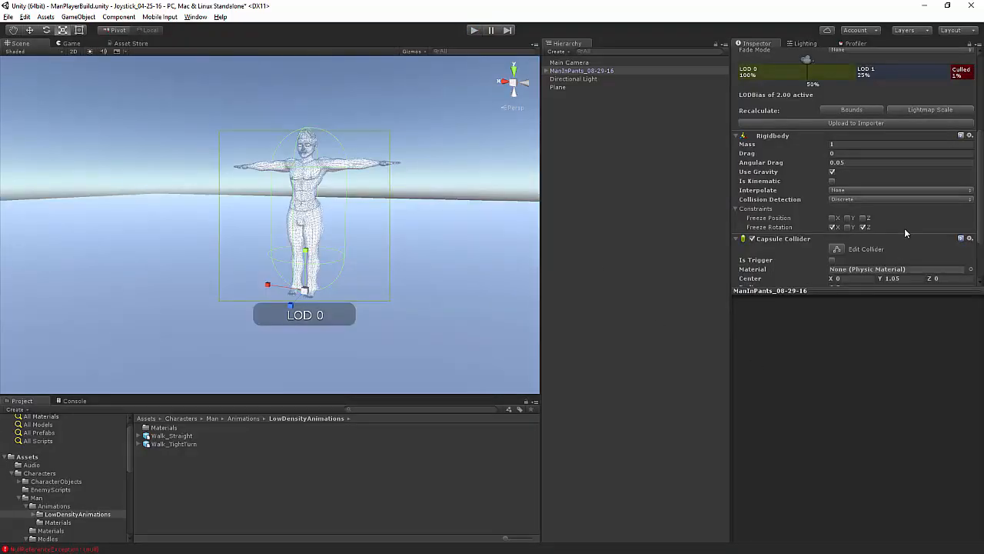
Freeze the Rigidbody's Y rotation as well and play-test the character again.
click(848, 227)
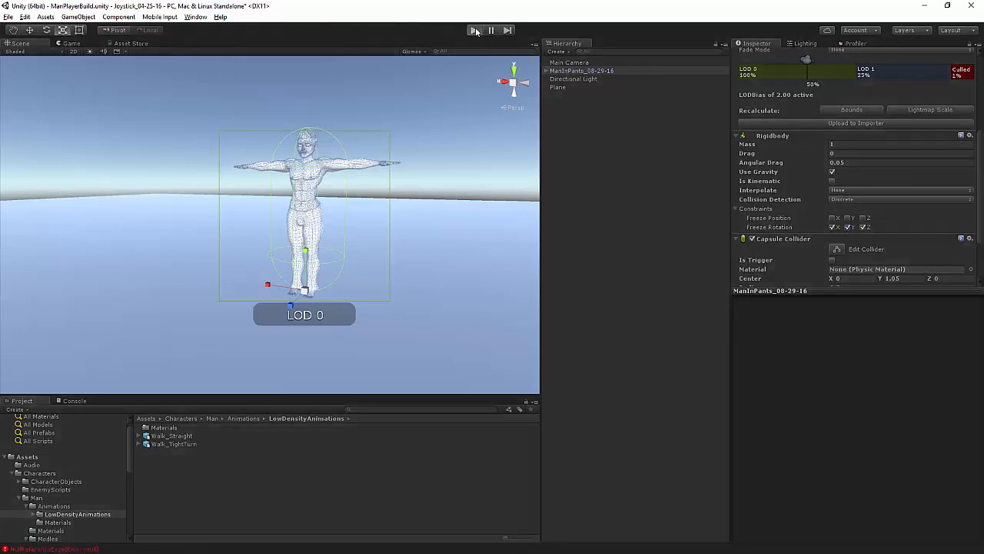
click(475, 31)
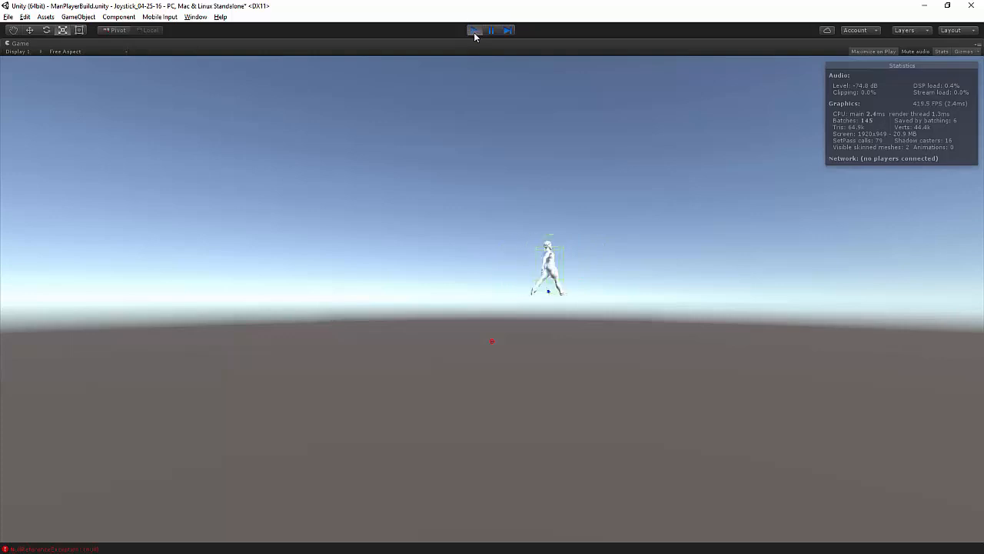
click(474, 30)
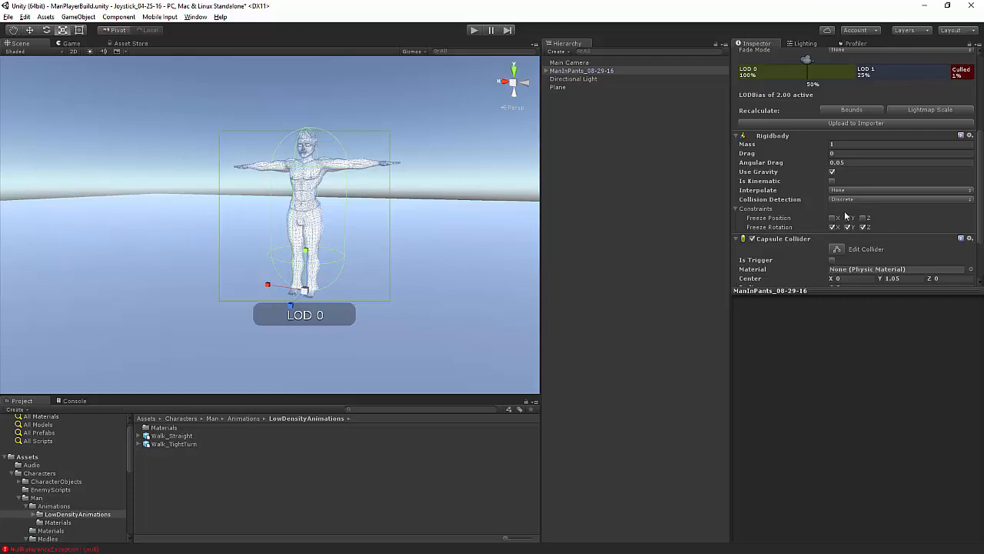
Set the LOD 1 threshold to 68% in the LOD Group of ManInPants_08-29-16.
scroll(360, 181, down, 3)
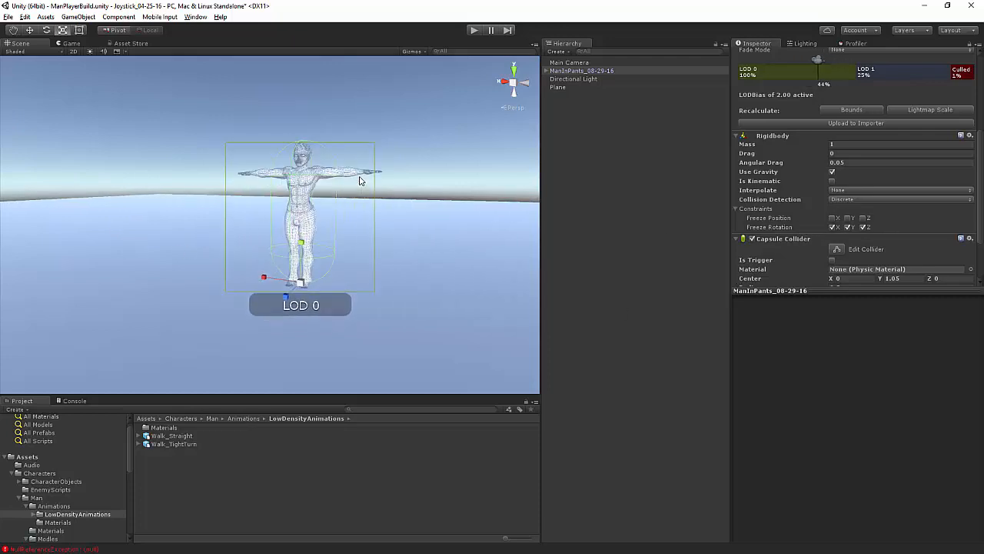
scroll(360, 181, up, 2)
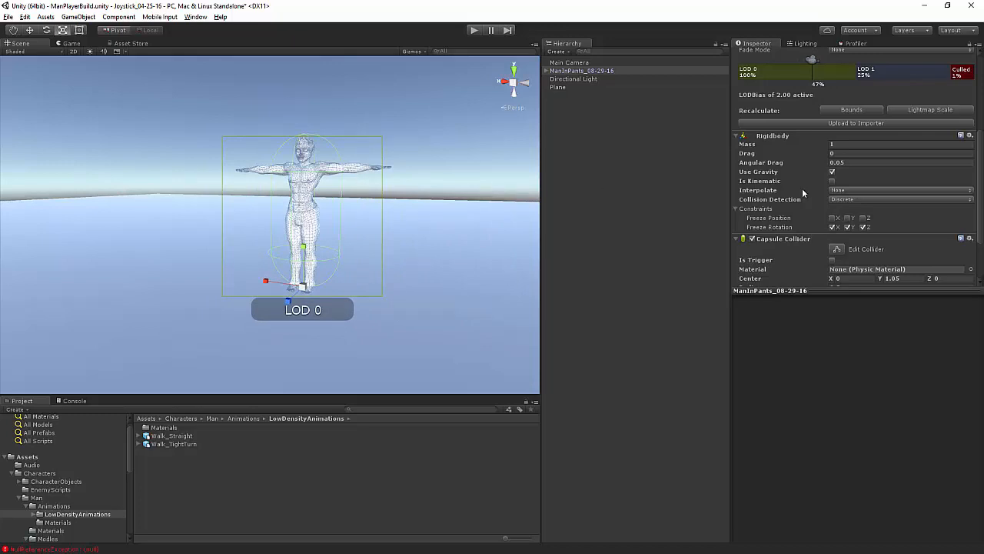
scroll(835, 192, down, 3)
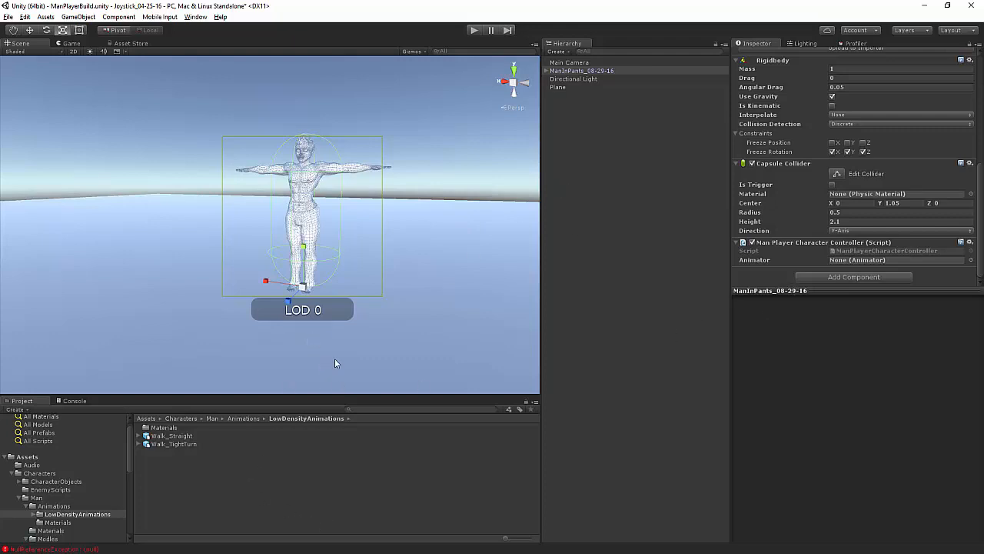
alt+right_drag(375, 301, 312, 300)
click(389, 289)
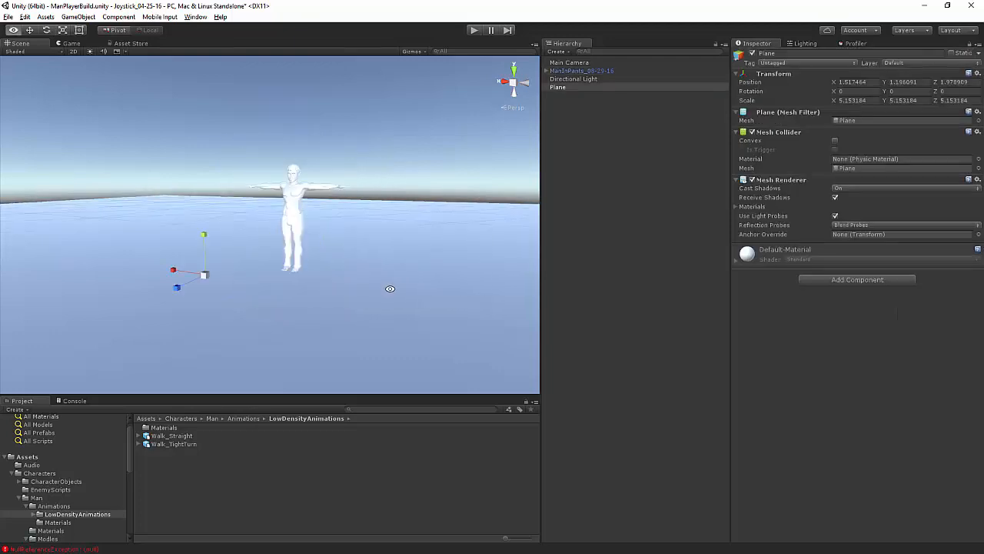
alt+right_drag(389, 289, 568, 310)
click(315, 174)
drag(856, 239, 779, 242)
alt+right_drag(416, 249, 162, 233)
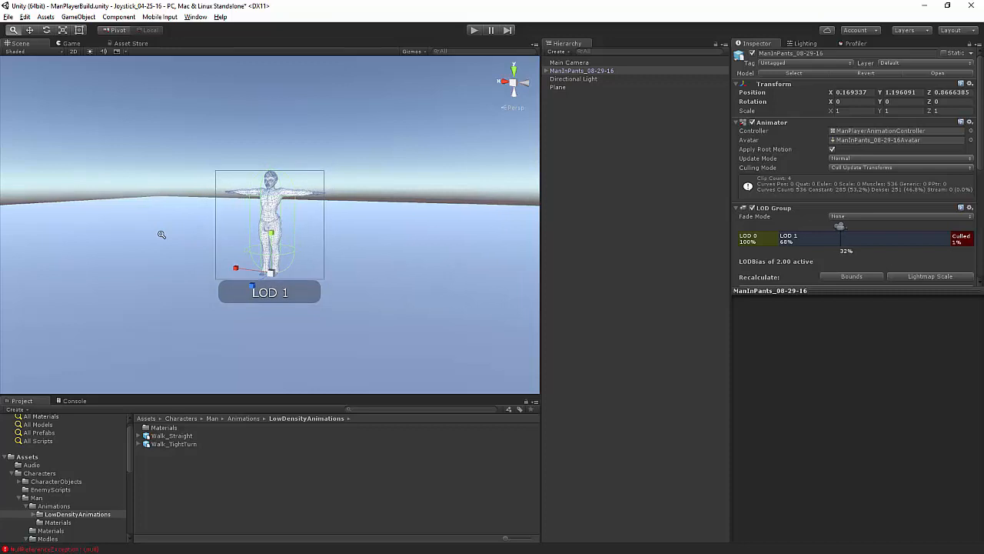
Examine the unselected character's LOD transition in the scene at near and far distances and from different angles.
click(327, 190)
alt+drag(327, 223, 429, 277)
alt+right_drag(428, 277, 334, 228)
alt+drag(334, 229, 329, 207)
alt+right_drag(329, 208, 572, 254)
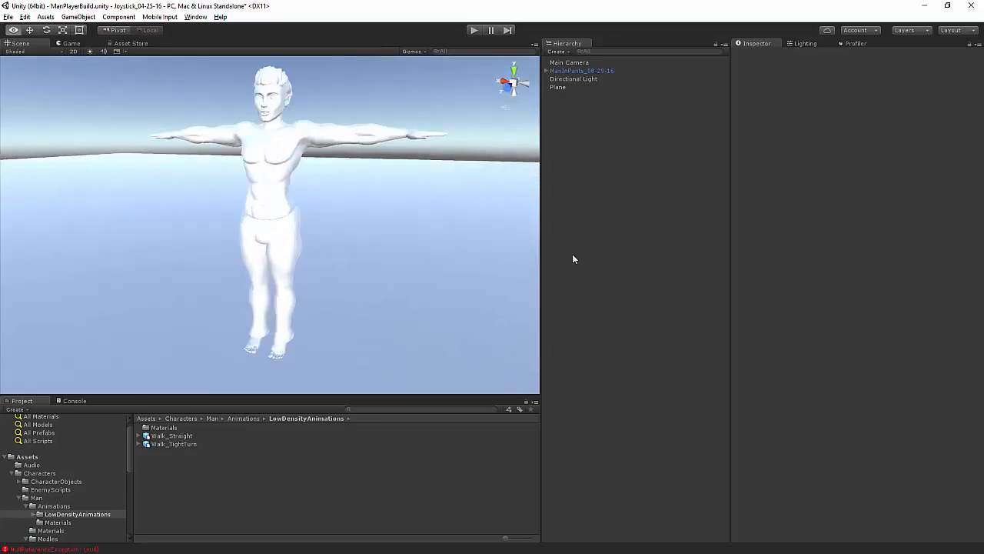
alt+drag(391, 260, 217, 229)
alt+right_drag(217, 229, 123, 224)
alt+drag(238, 229, 419, 240)
alt+right_drag(420, 240, 100, 192)
alt+right_drag(237, 178, 691, 358)
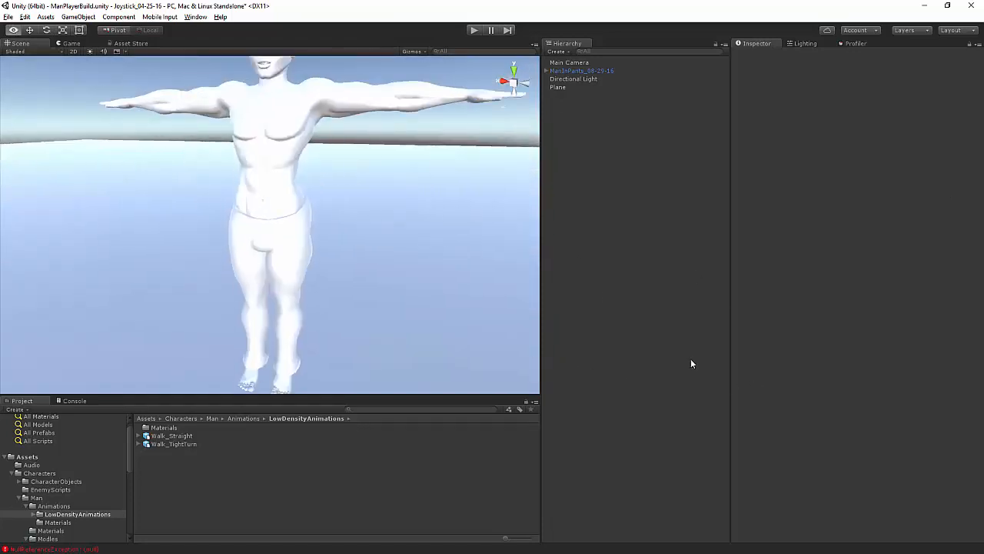
alt+right_drag(298, 245, 103, 206)
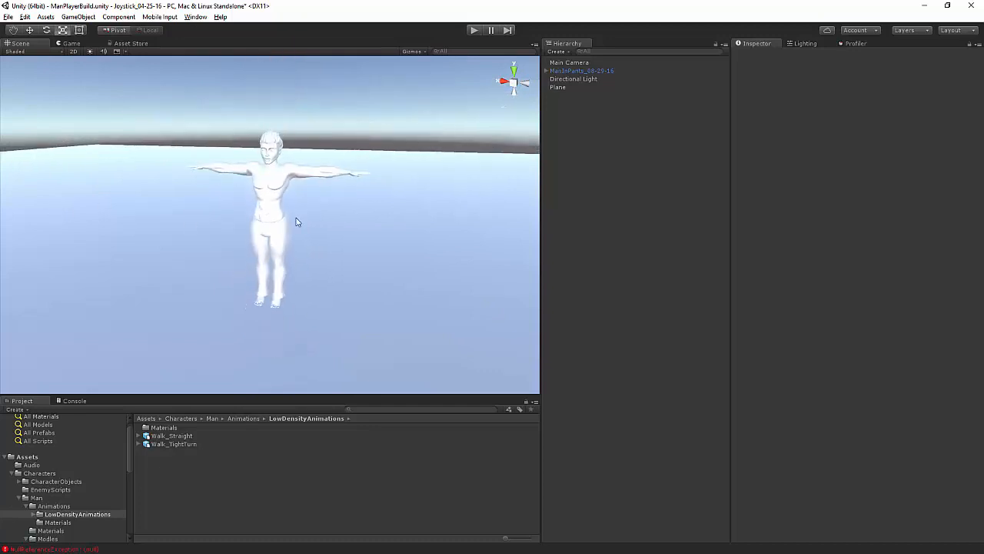
Preview the Walk_Straight animation clip and rotate its preview to view the character from the front.
click(173, 436)
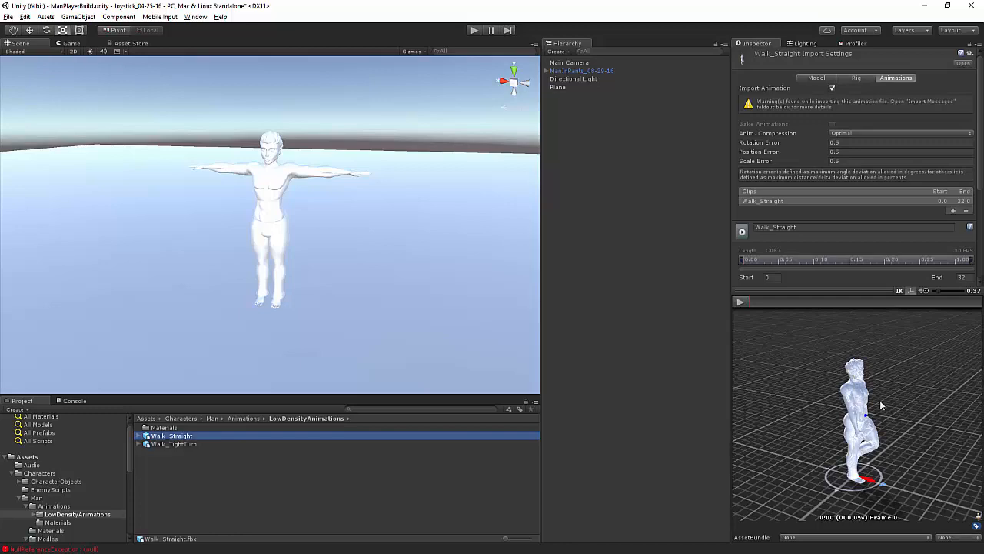
drag(882, 406, 780, 399)
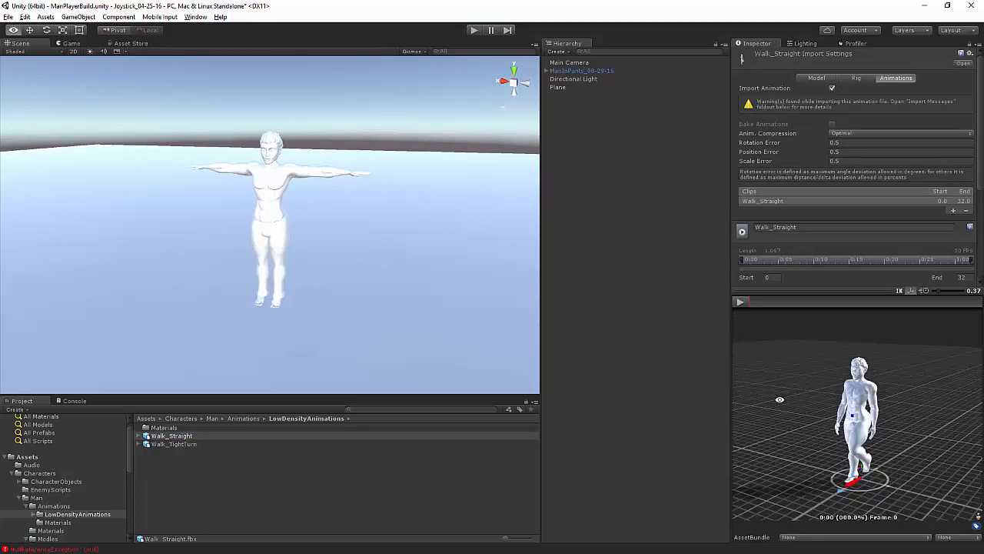
key(r)
click(279, 223)
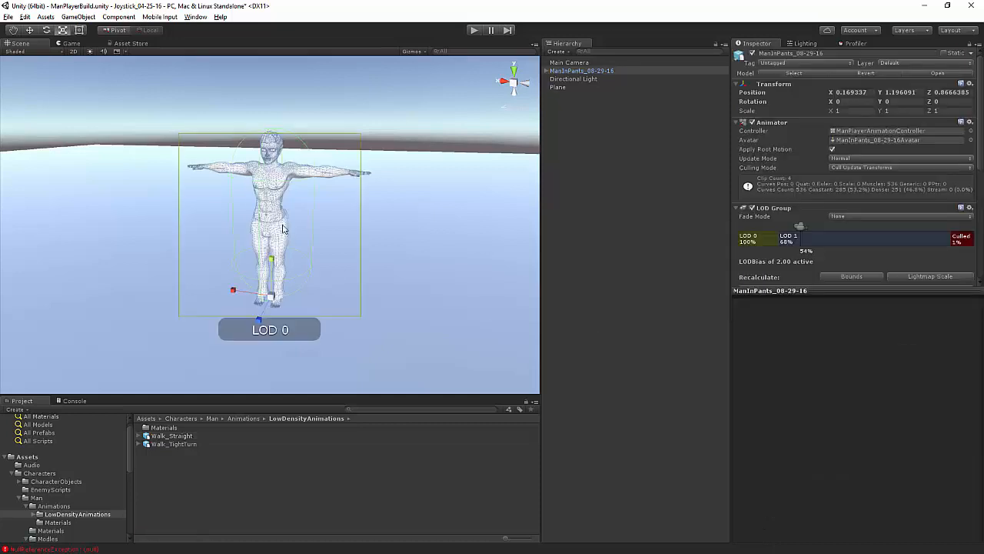
alt+right_drag(339, 244, 422, 287)
click(416, 251)
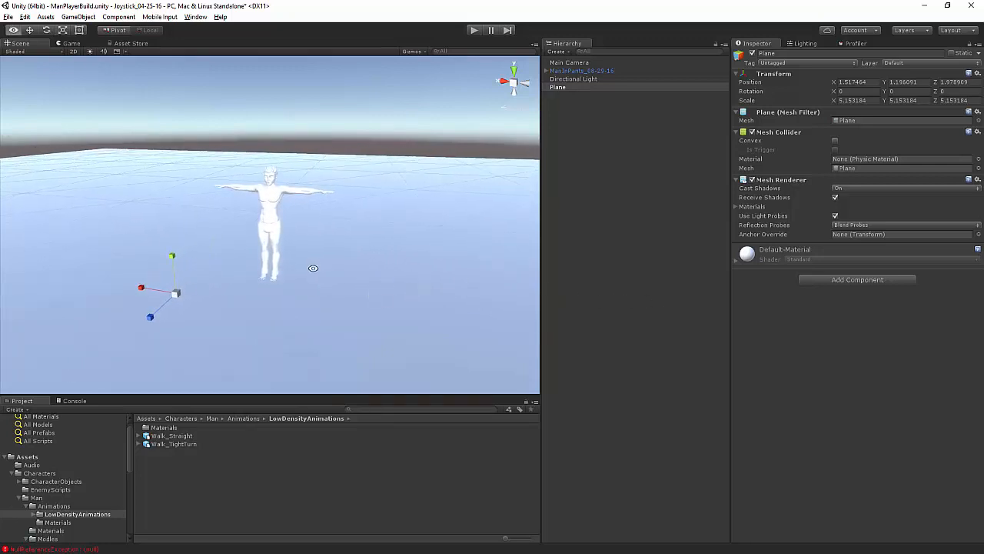
alt+right_drag(312, 269, 361, 279)
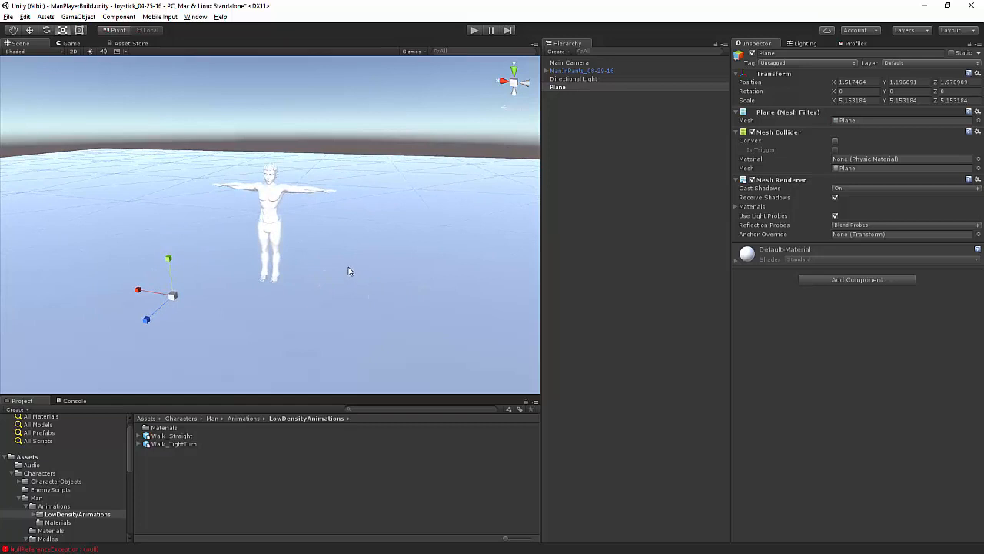
alt+right_drag(216, 244, 432, 323)
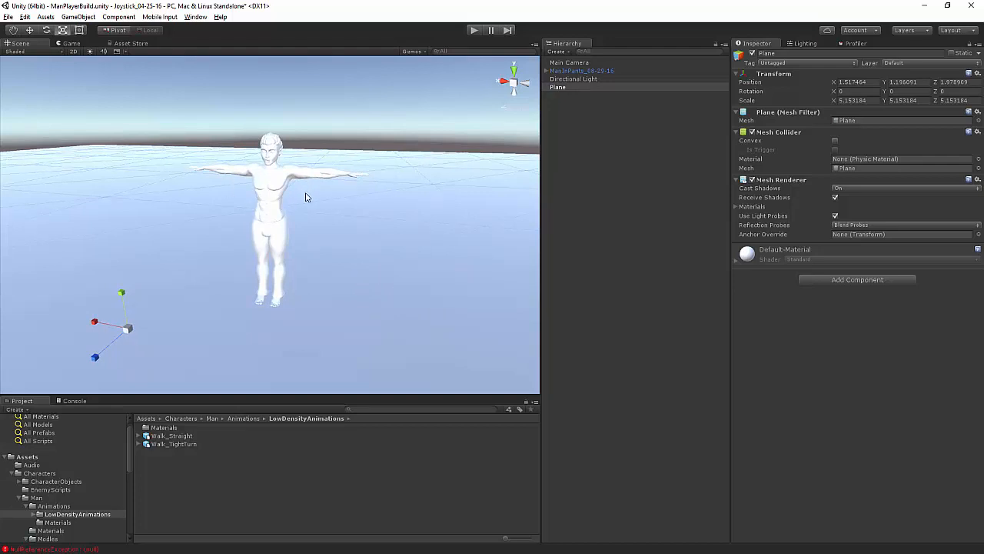
middle_drag(315, 215, 350, 216)
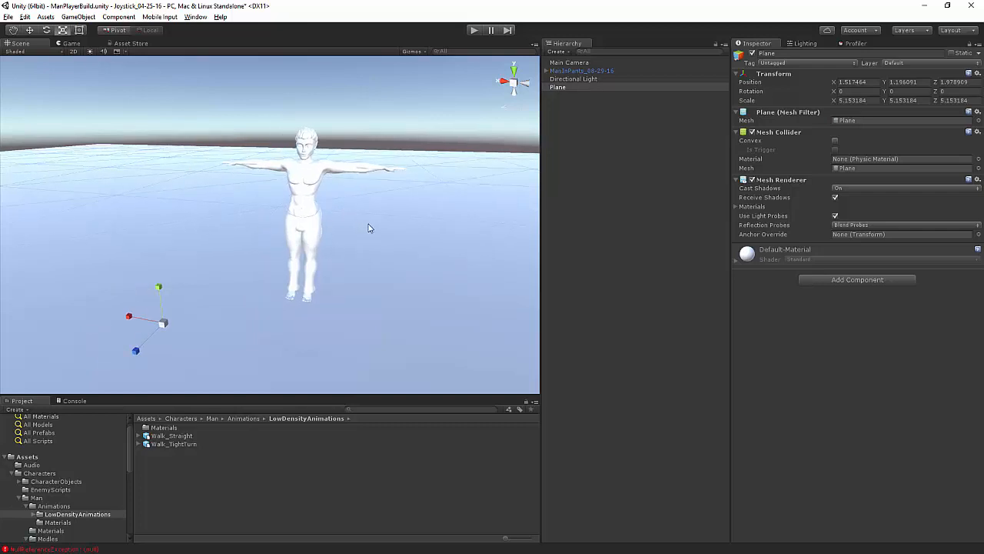